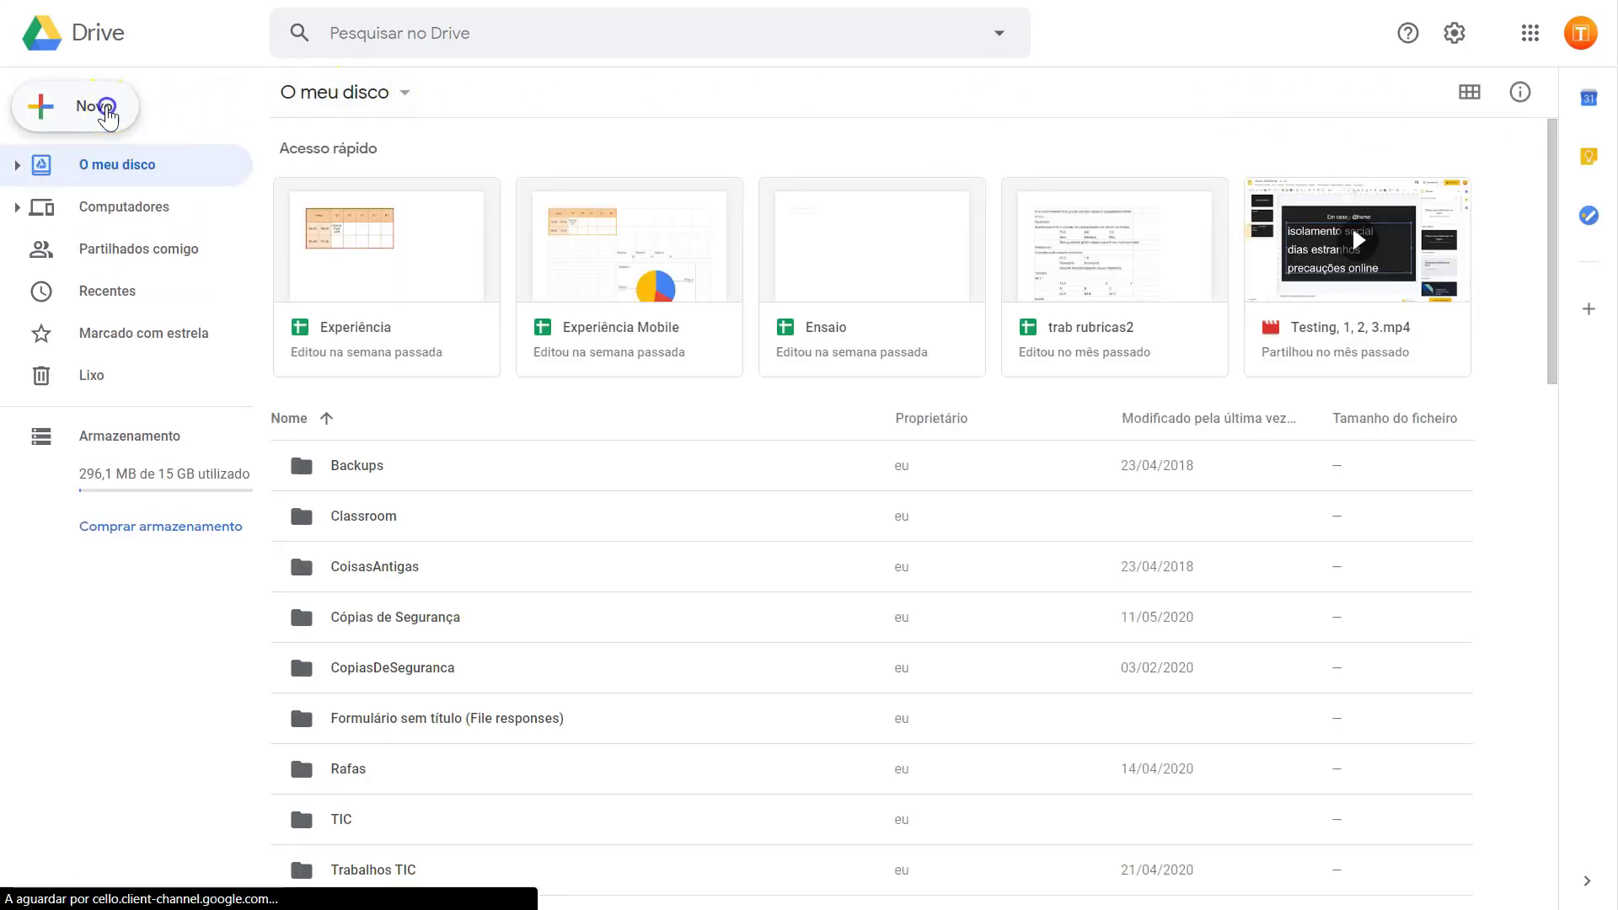
Create a new blank Google Forms form from Drive.
{"action": "left_click", "coordinate": [110, 108]}
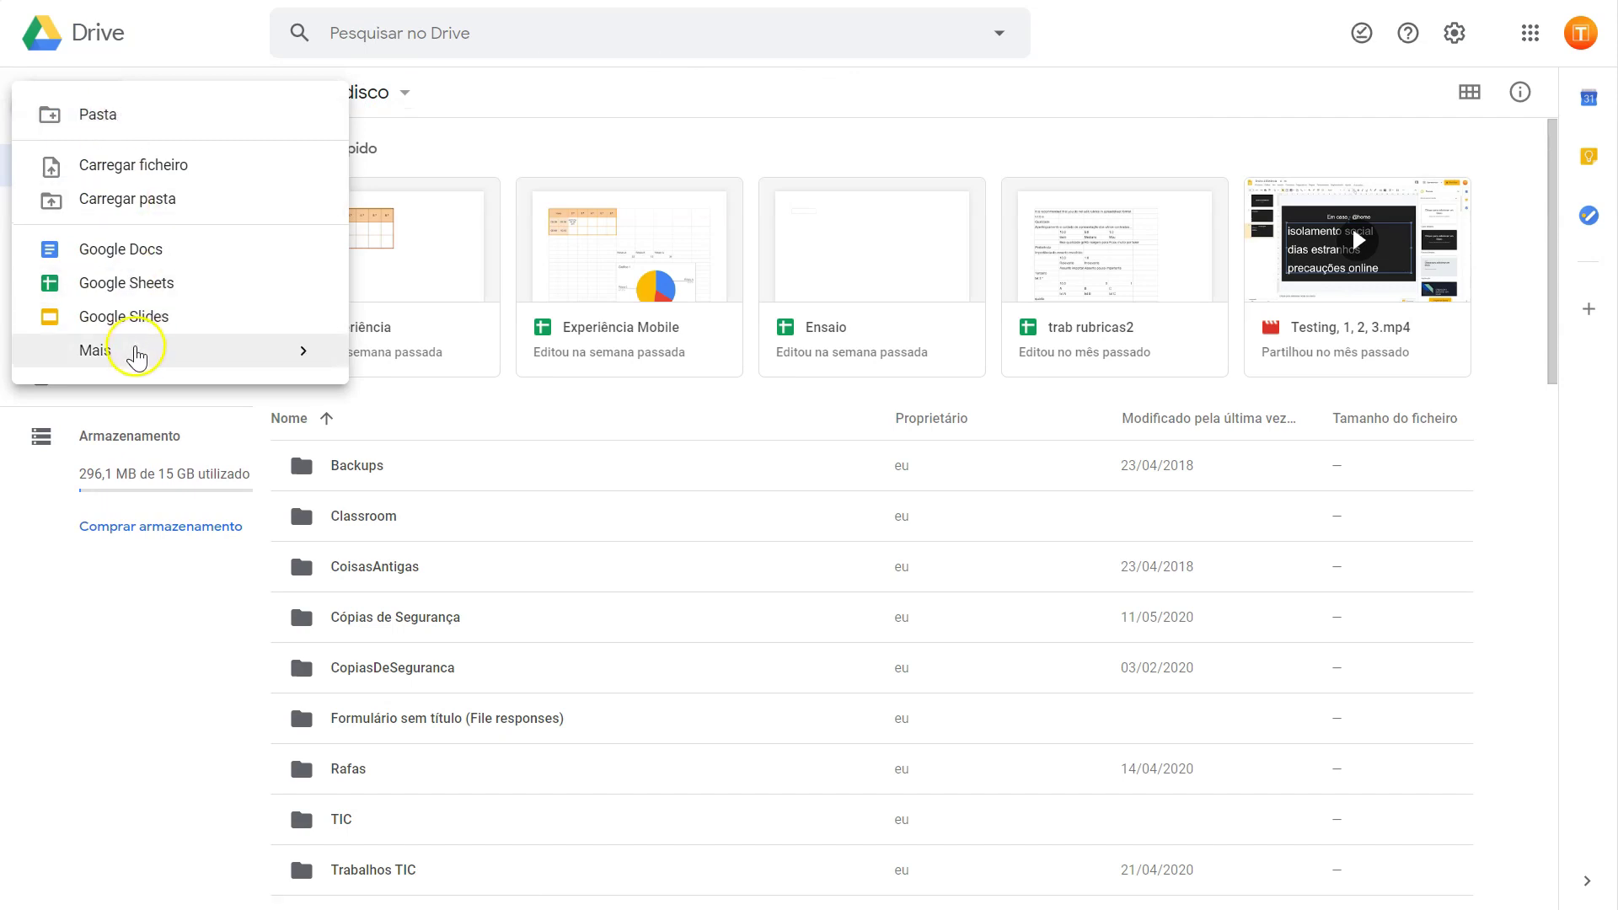
{"action": "mouse_move", "coordinate": [133, 351]}
{"action": "left_click", "coordinate": [462, 375]}
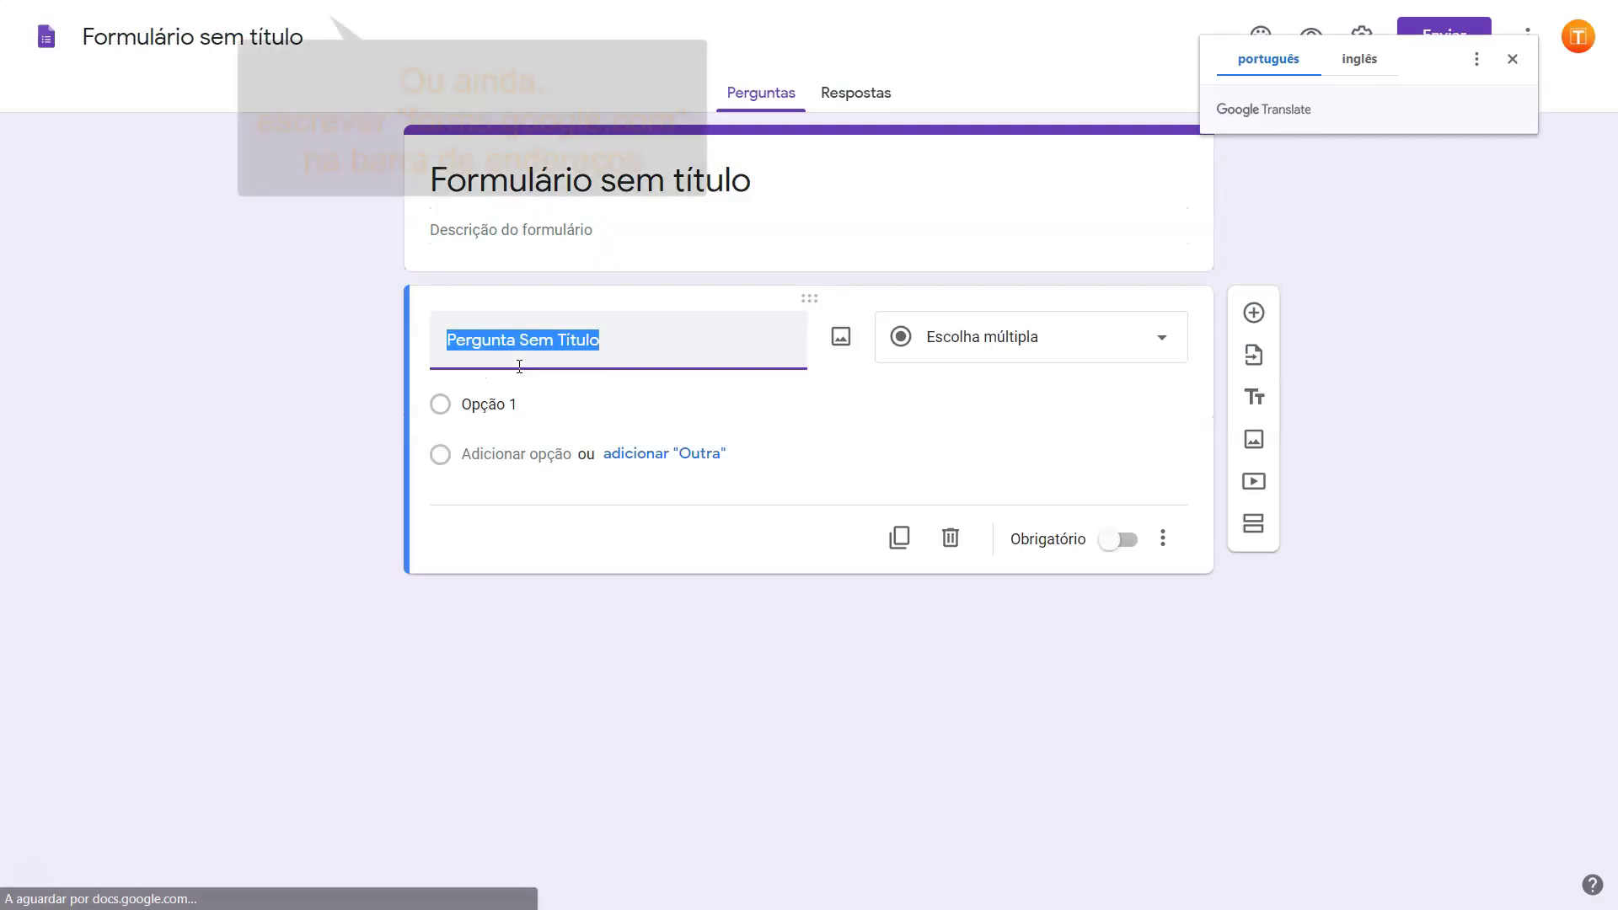
{"action": "left_click", "coordinate": [108, 341]}
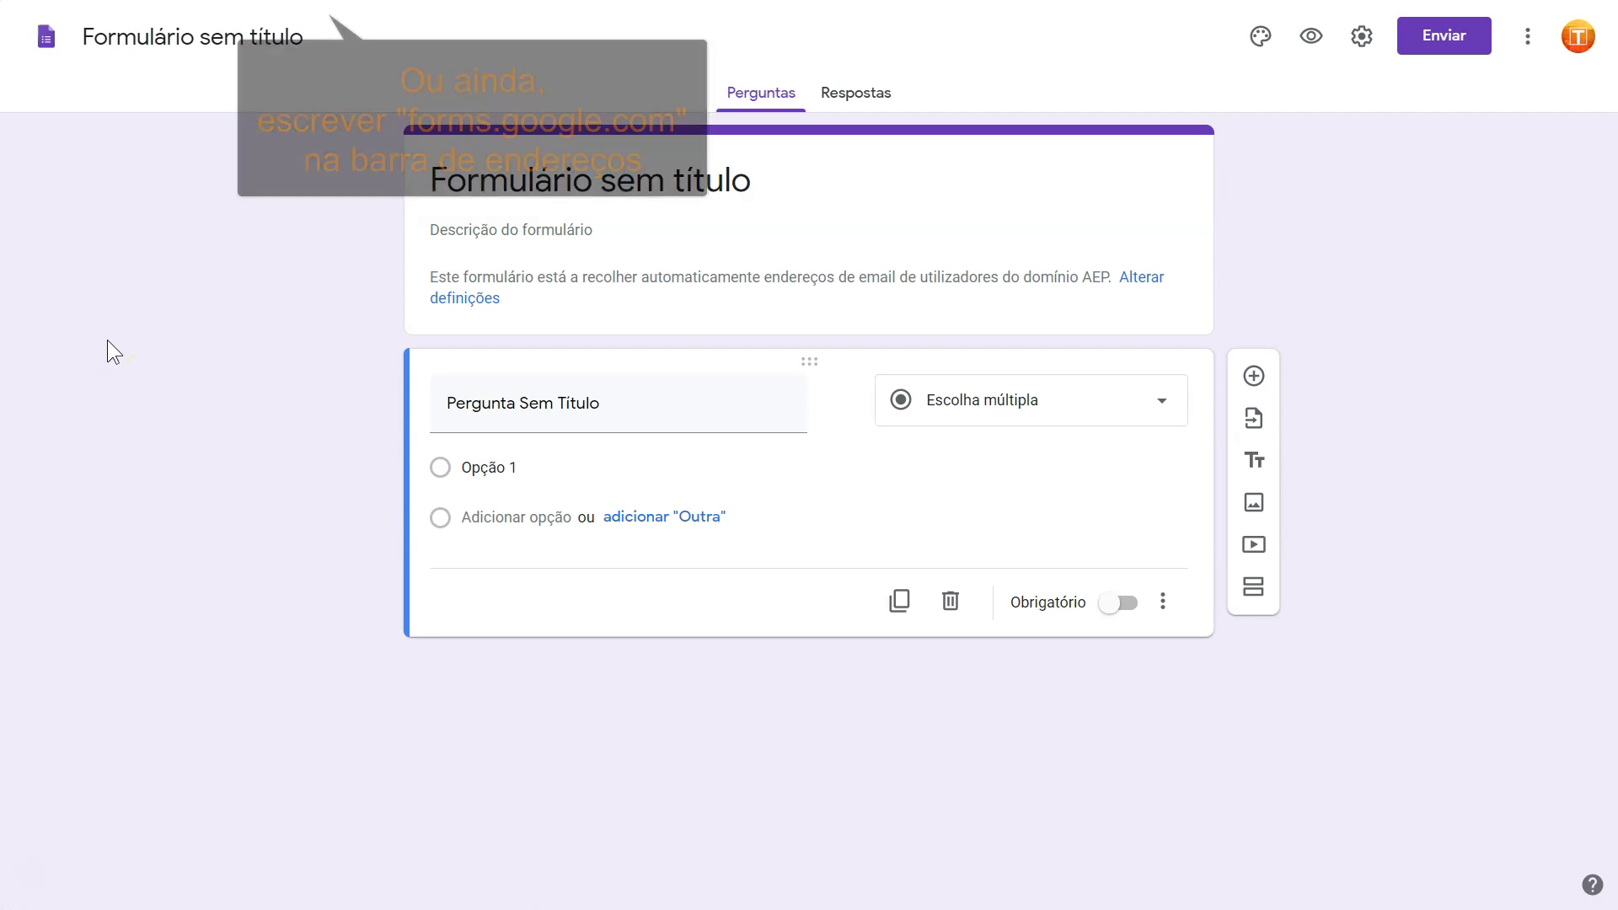
Set the form's title to "Experiência 20200605".
{"action": "key", "text": "ctrl+plus"}
{"action": "key", "text": "ctrl+plus"}
{"action": "key", "text": "ctrl+plus"}
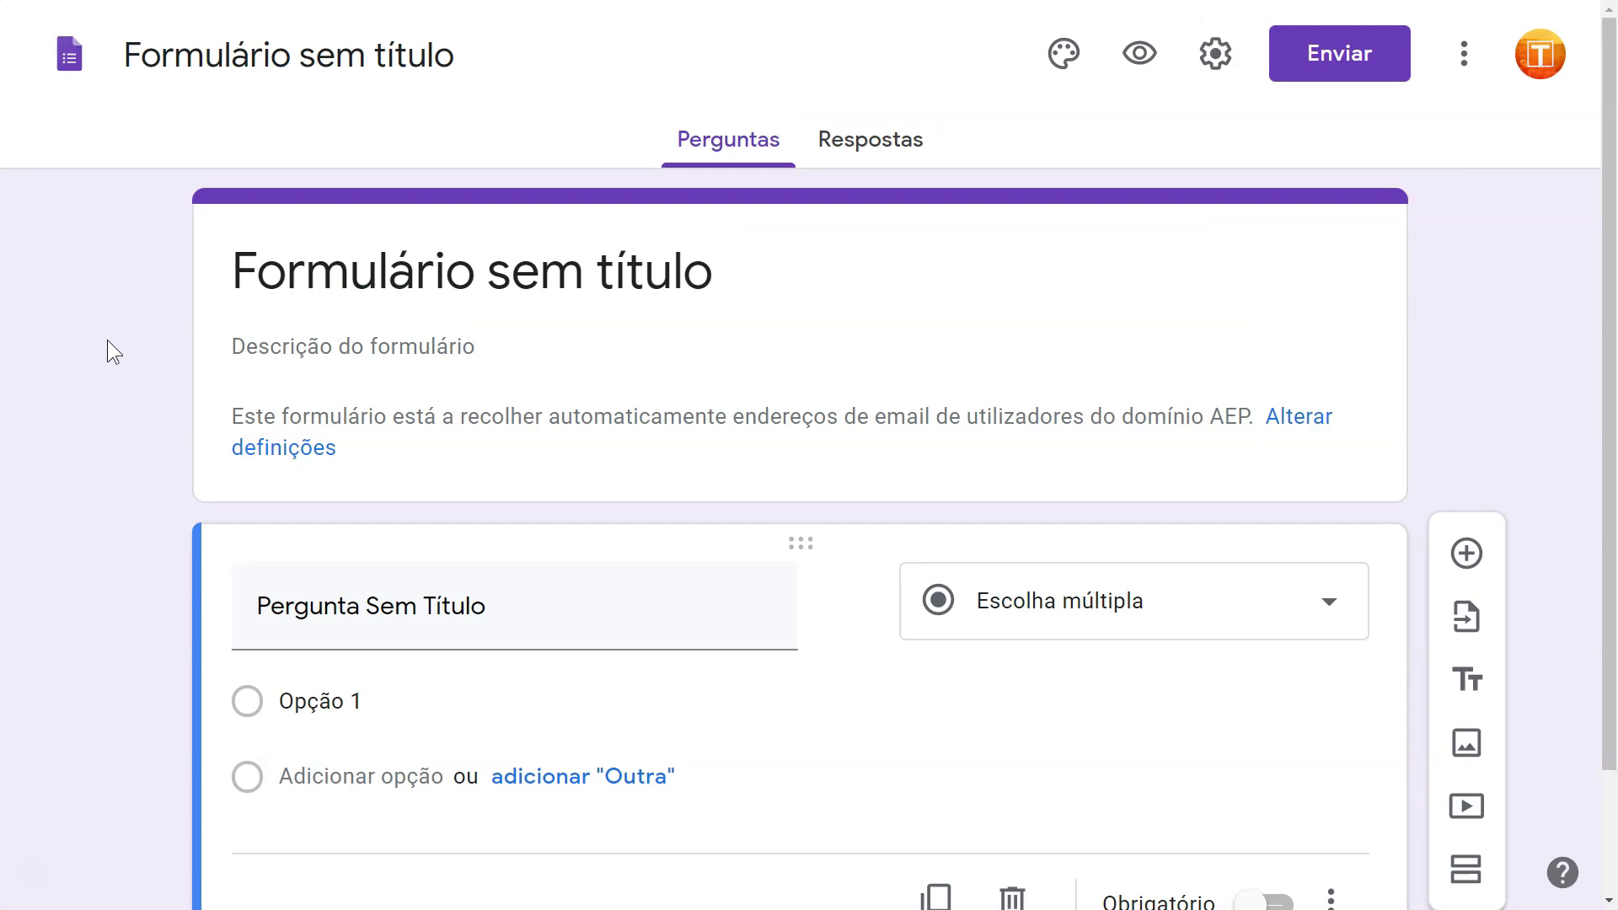
{"action": "left_click", "coordinate": [310, 273]}
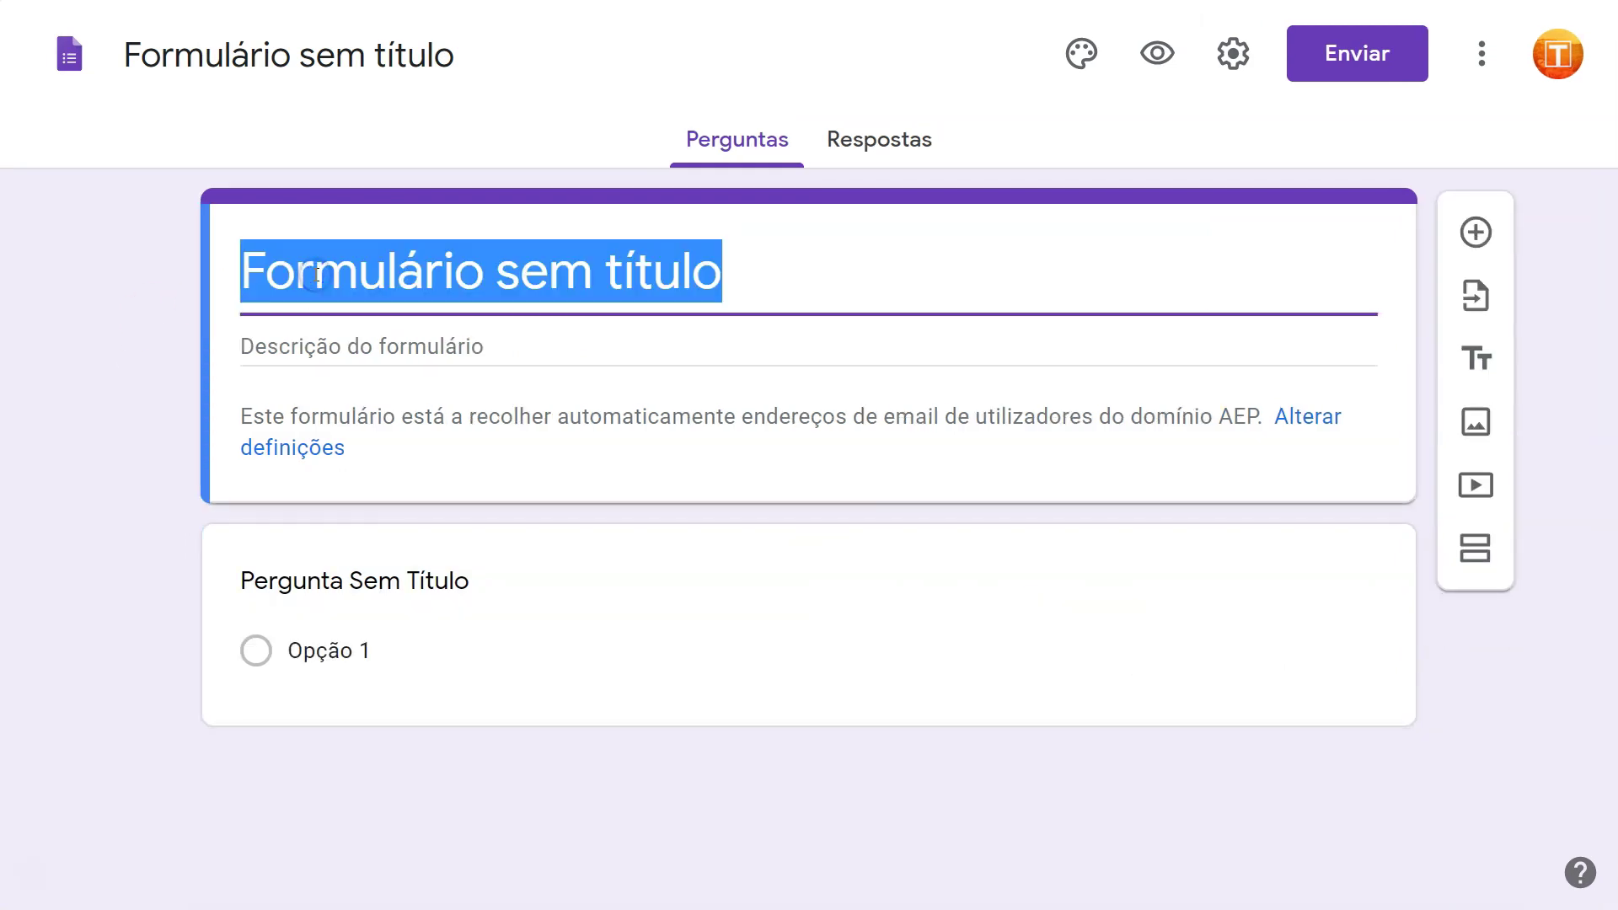
{"action": "type", "text": "Experiência 20200605"}
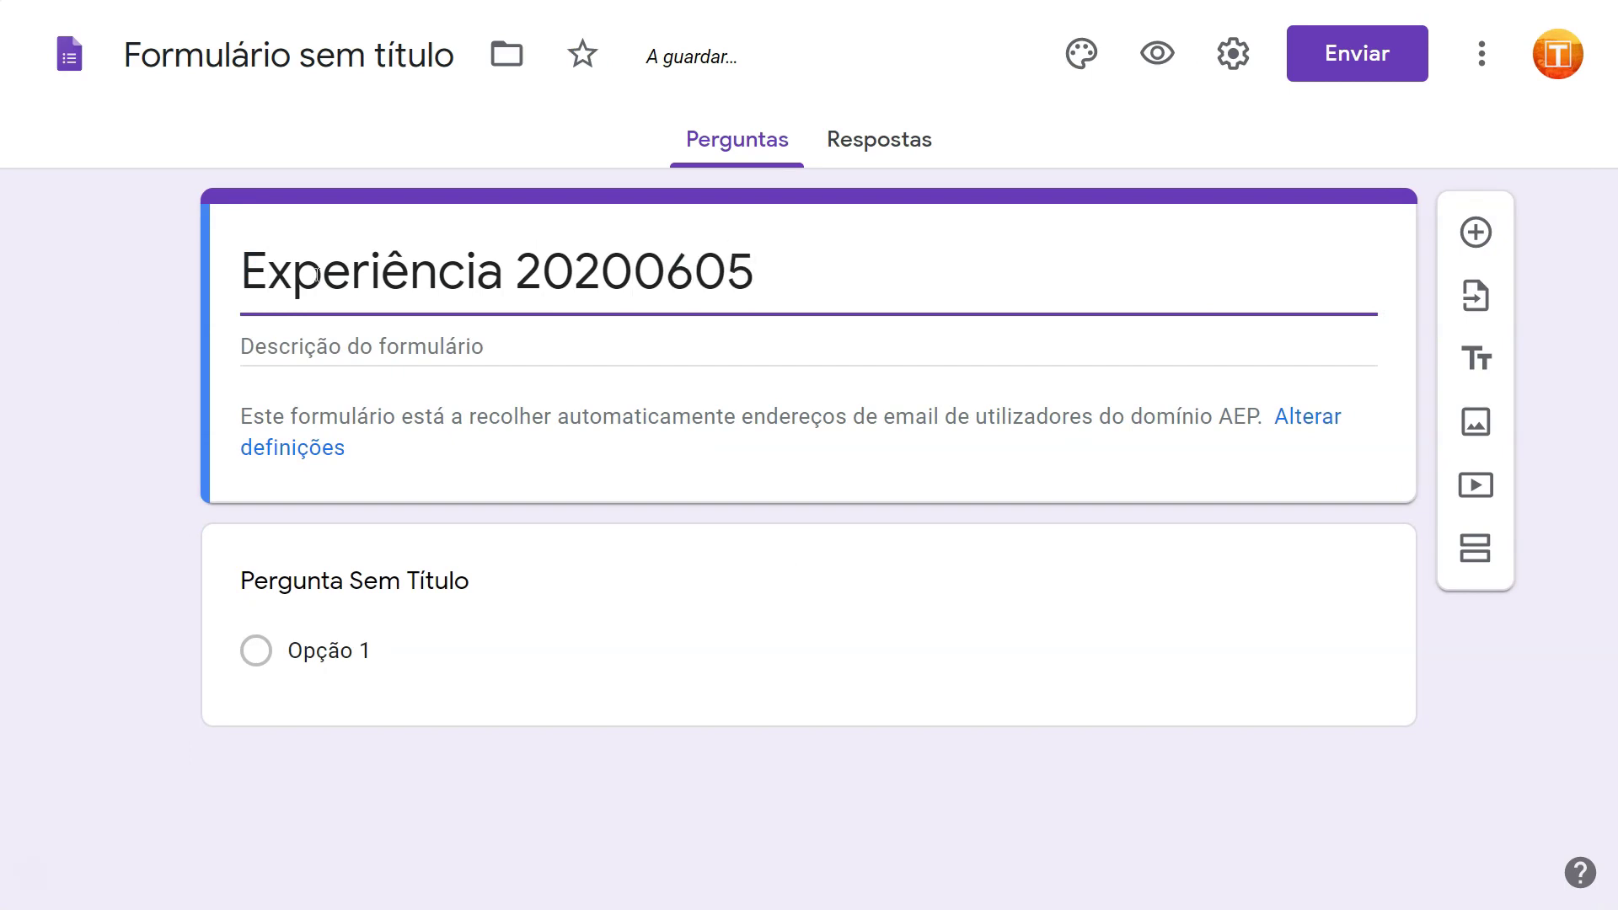
{"action": "left_click", "coordinate": [413, 344]}
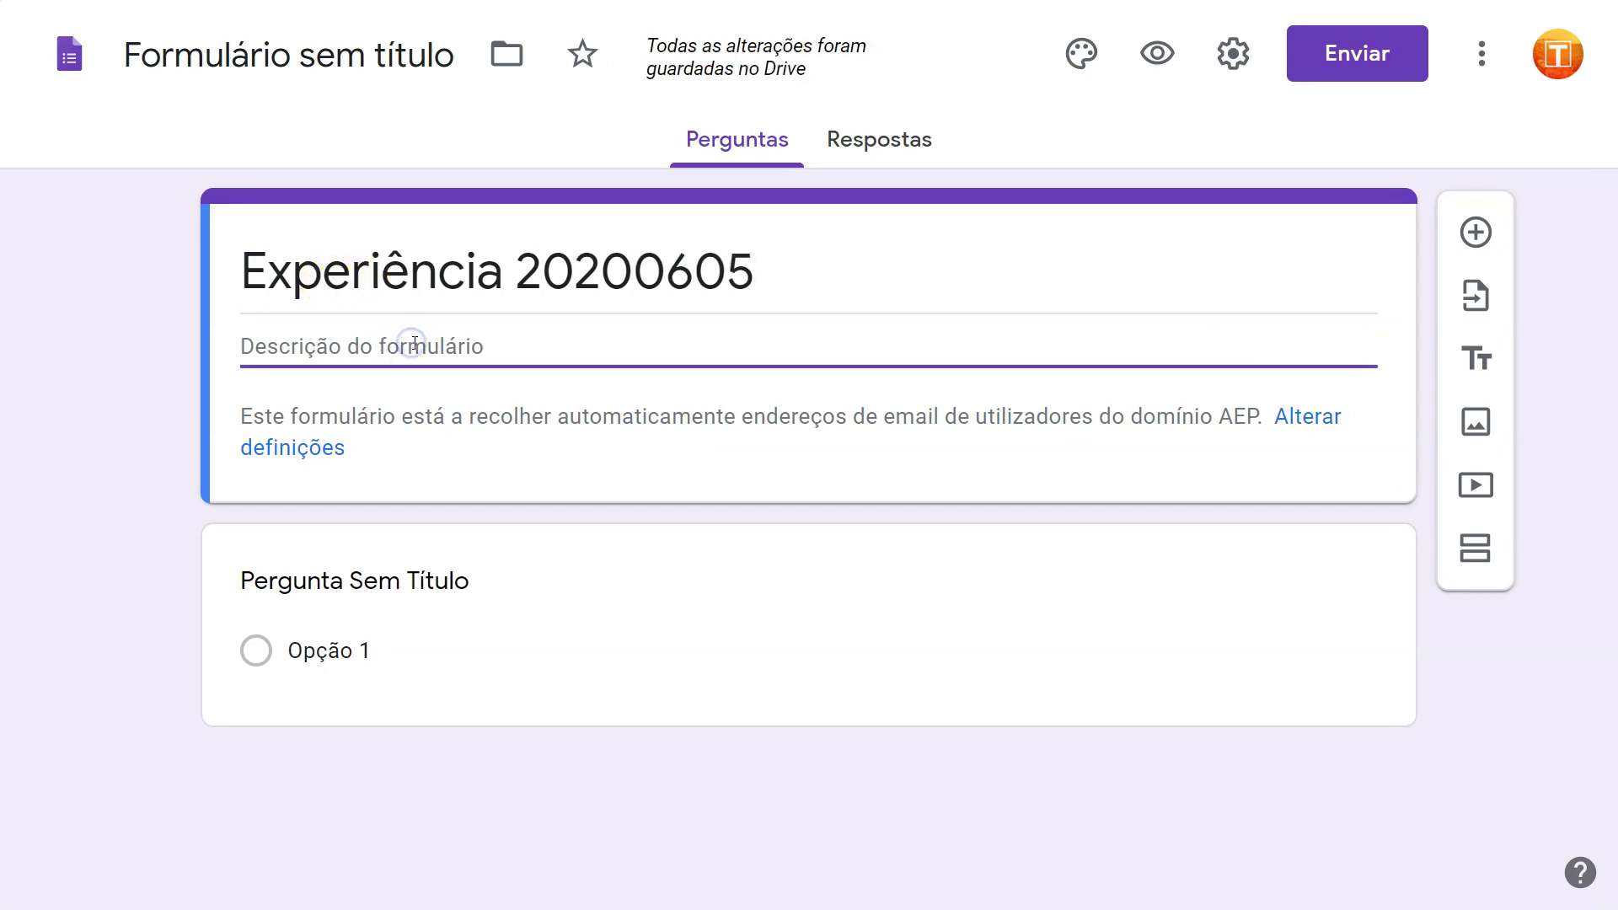
{"action": "type", "text": "Descrição do "}
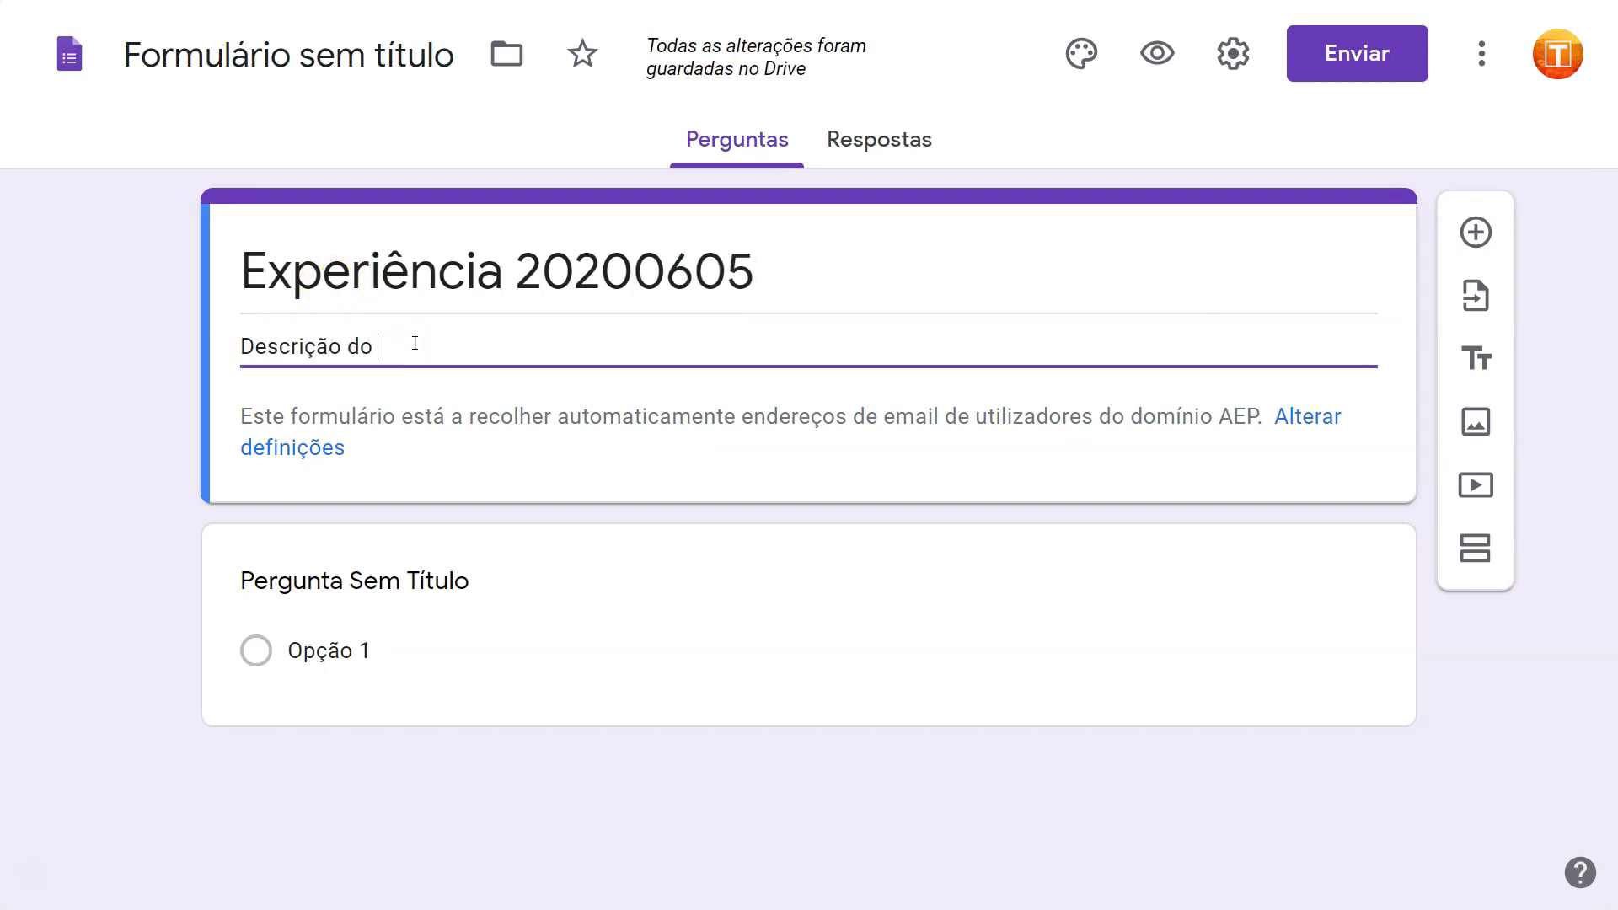
{"action": "type", "text": "formulário, não obrigatórias"}
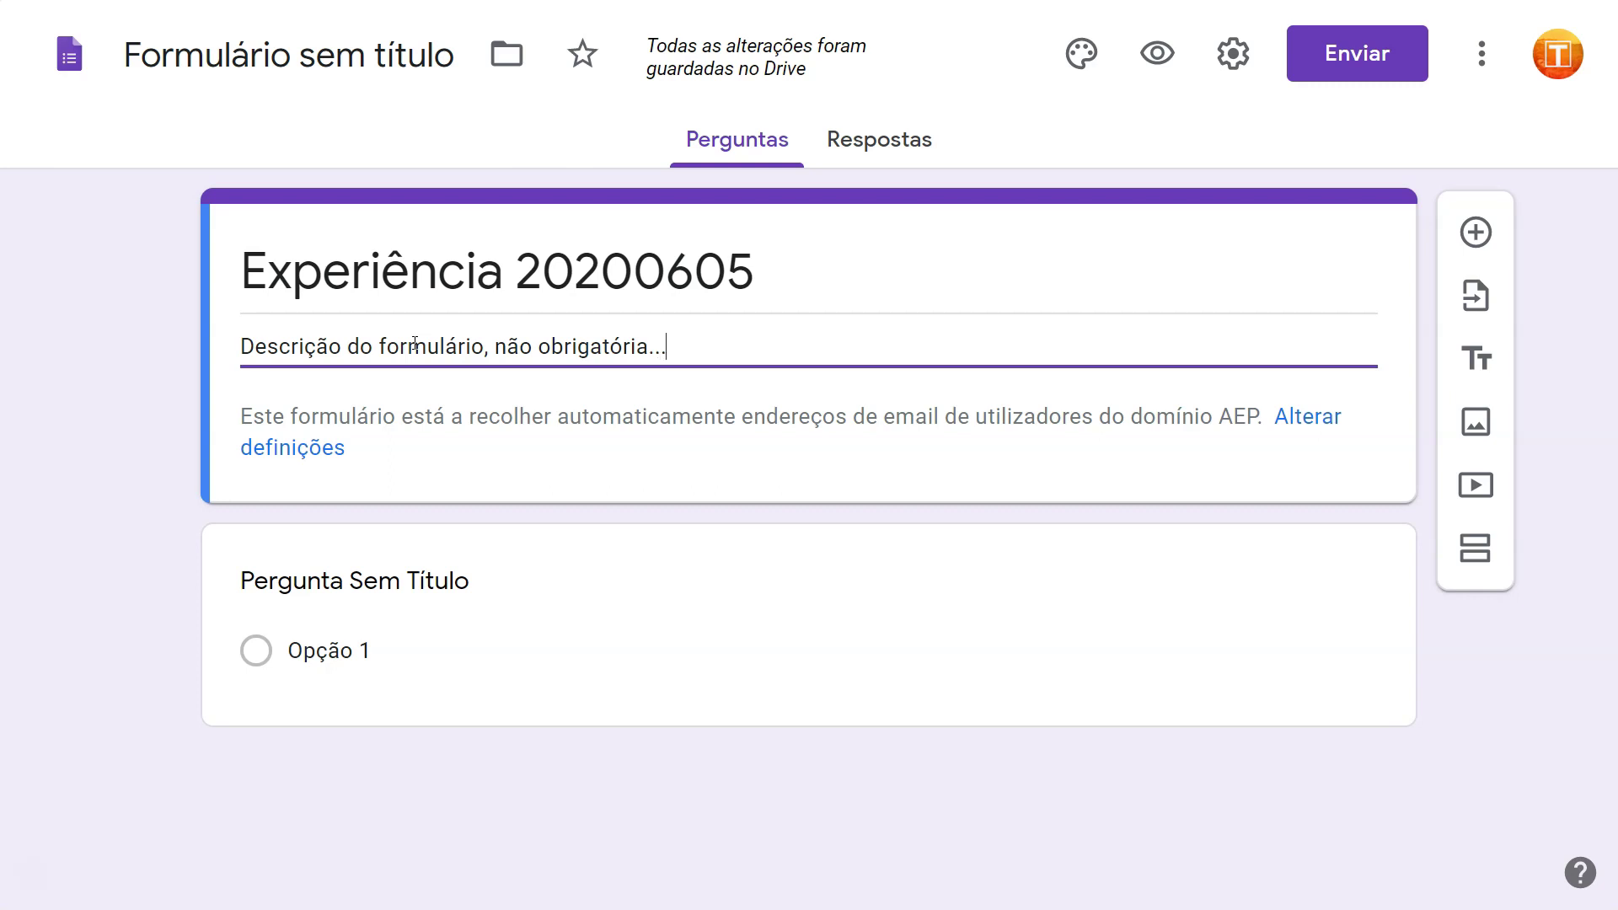
{"action": "key", "text": "Return"}
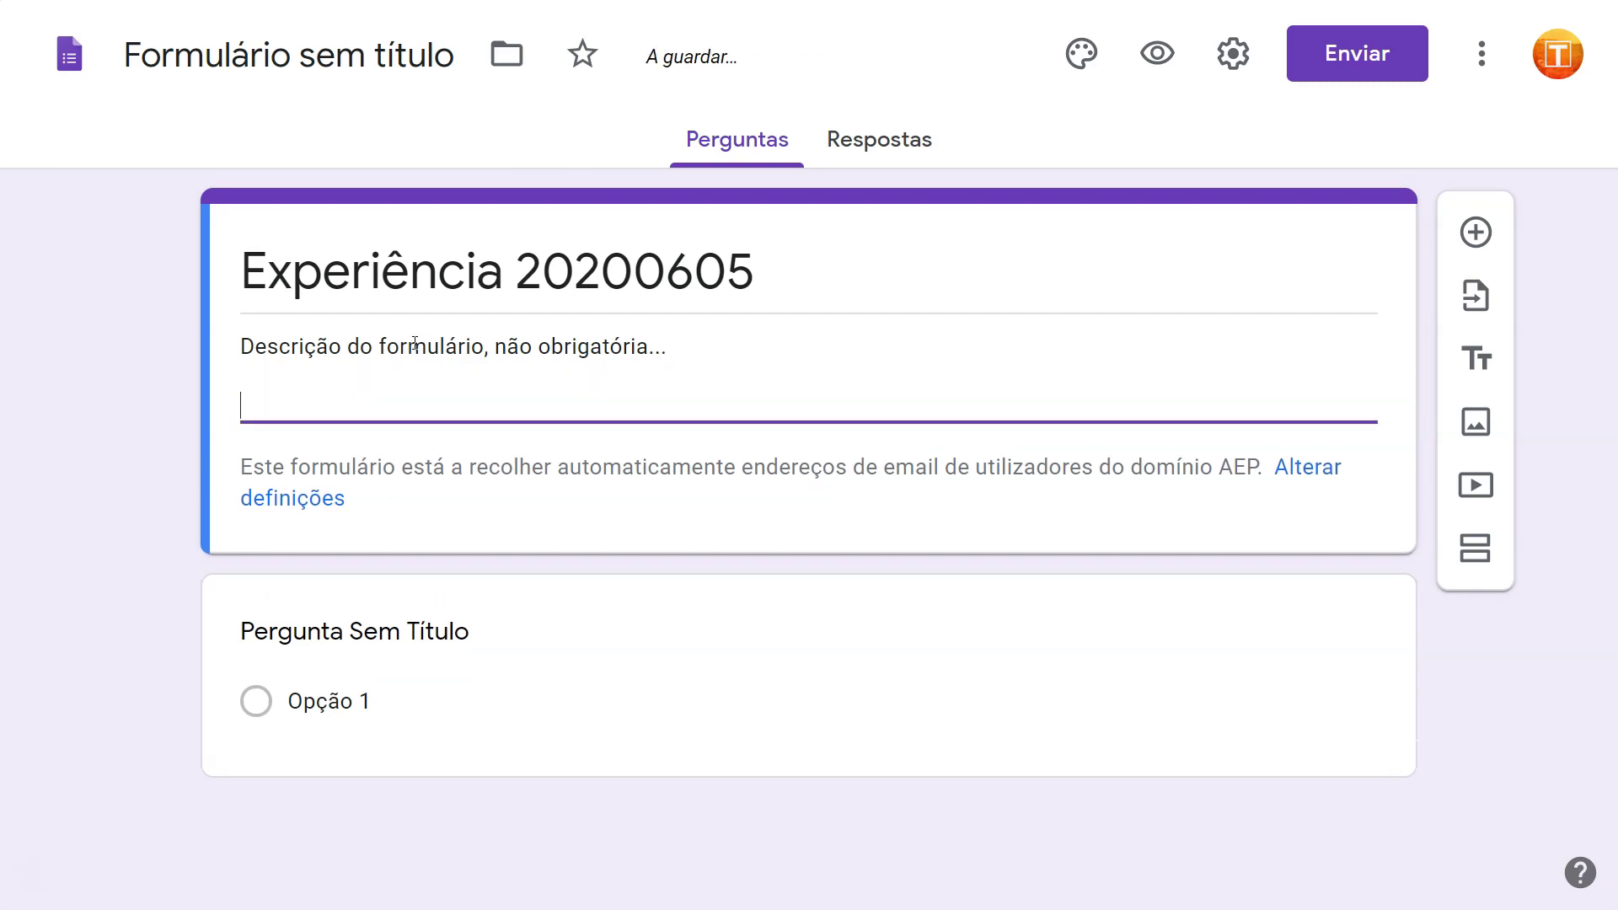
{"action": "type", "text": "Para saber mais, visita https://tutor.hugof.pt"}
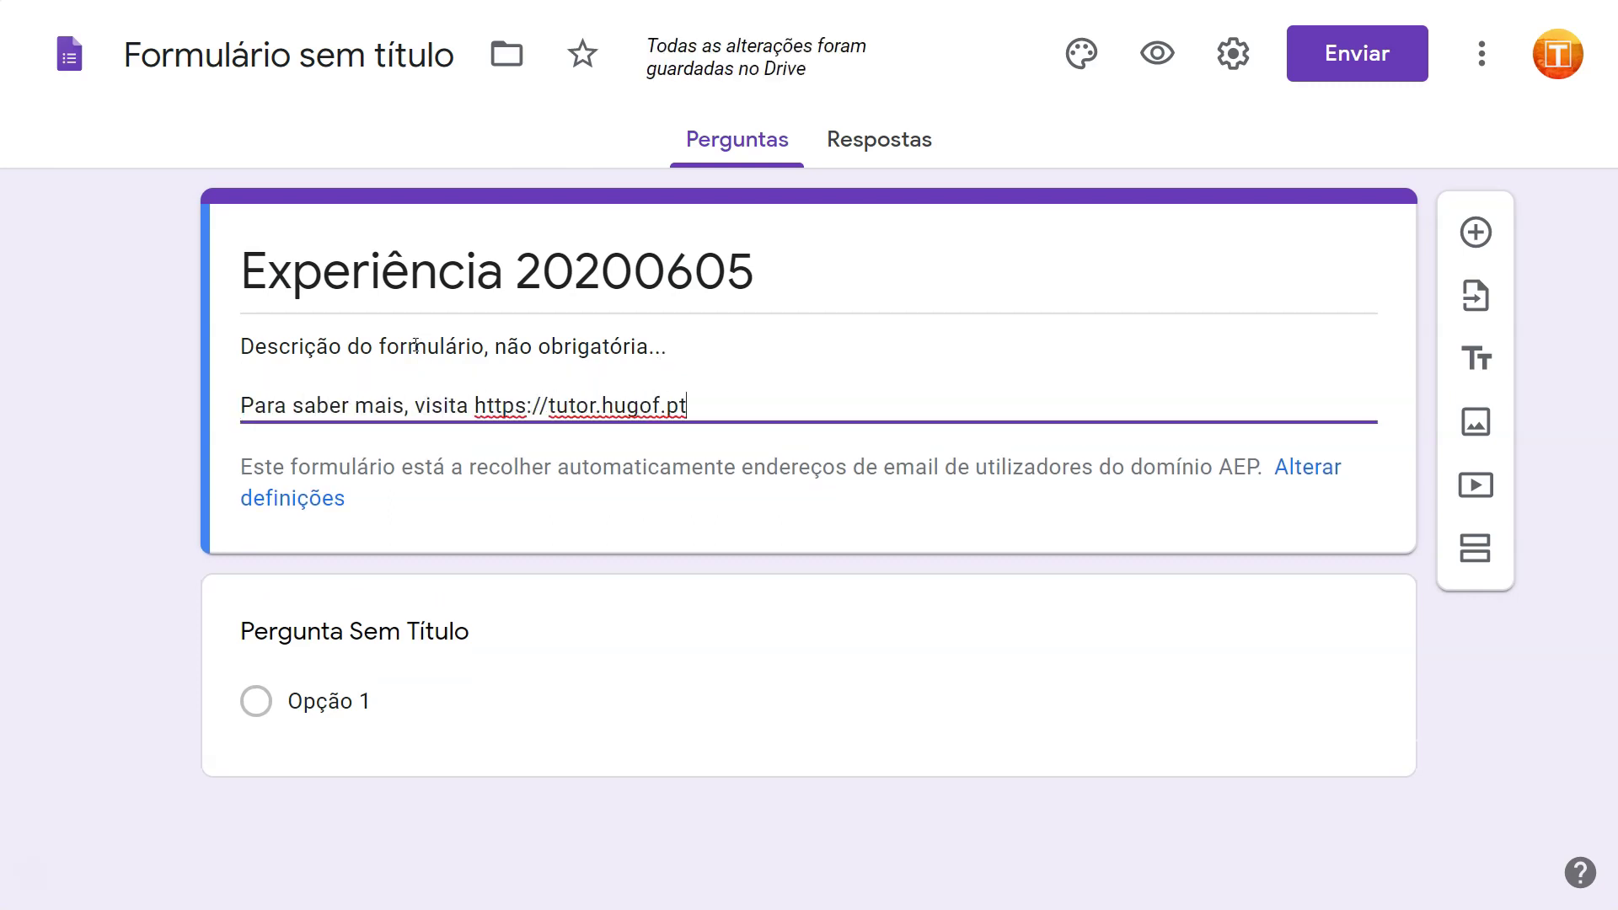
Name the form file "Experiência 20200605 v0.1", leaving the title inside the form as it is.
{"action": "triple_click", "coordinate": [477, 267]}
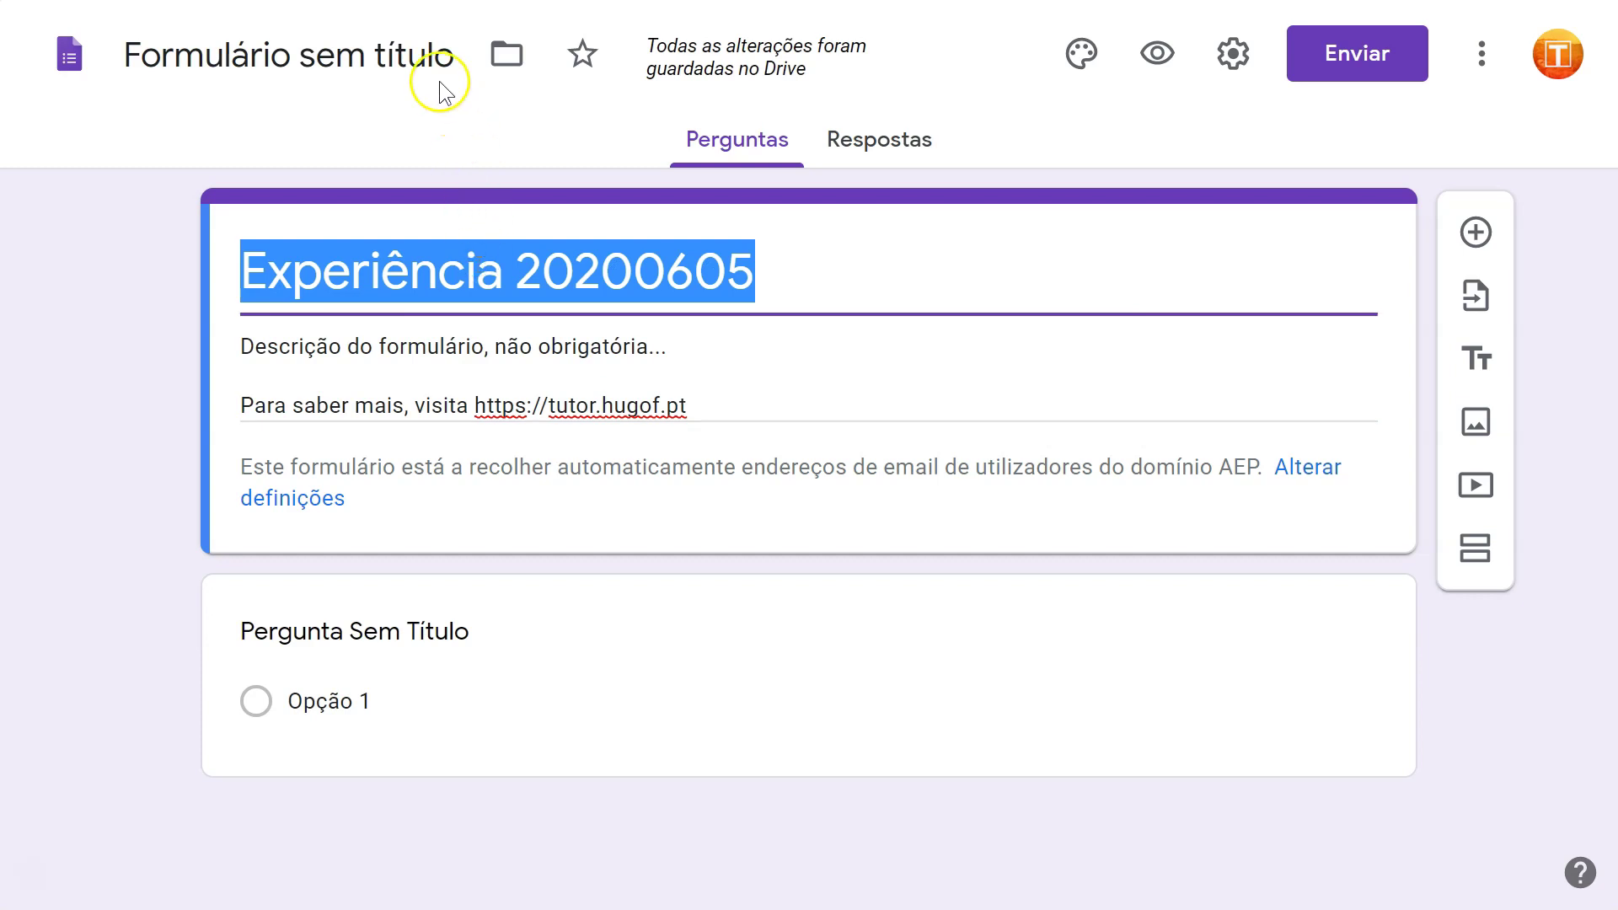
{"action": "left_click", "coordinate": [399, 59]}
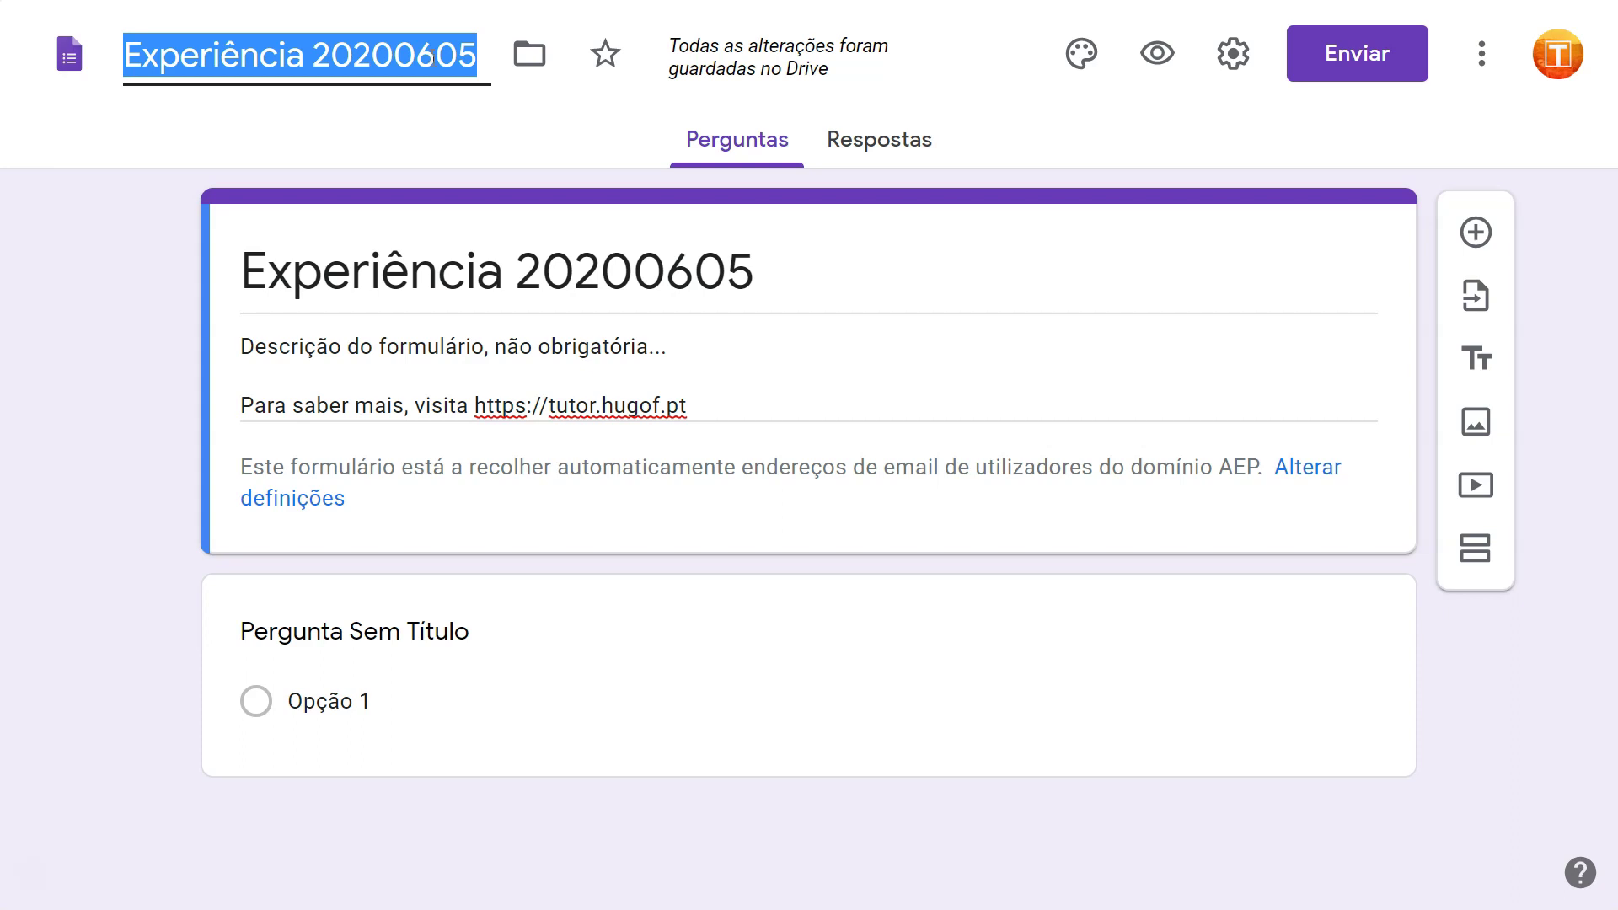
{"action": "triple_click", "coordinate": [499, 276]}
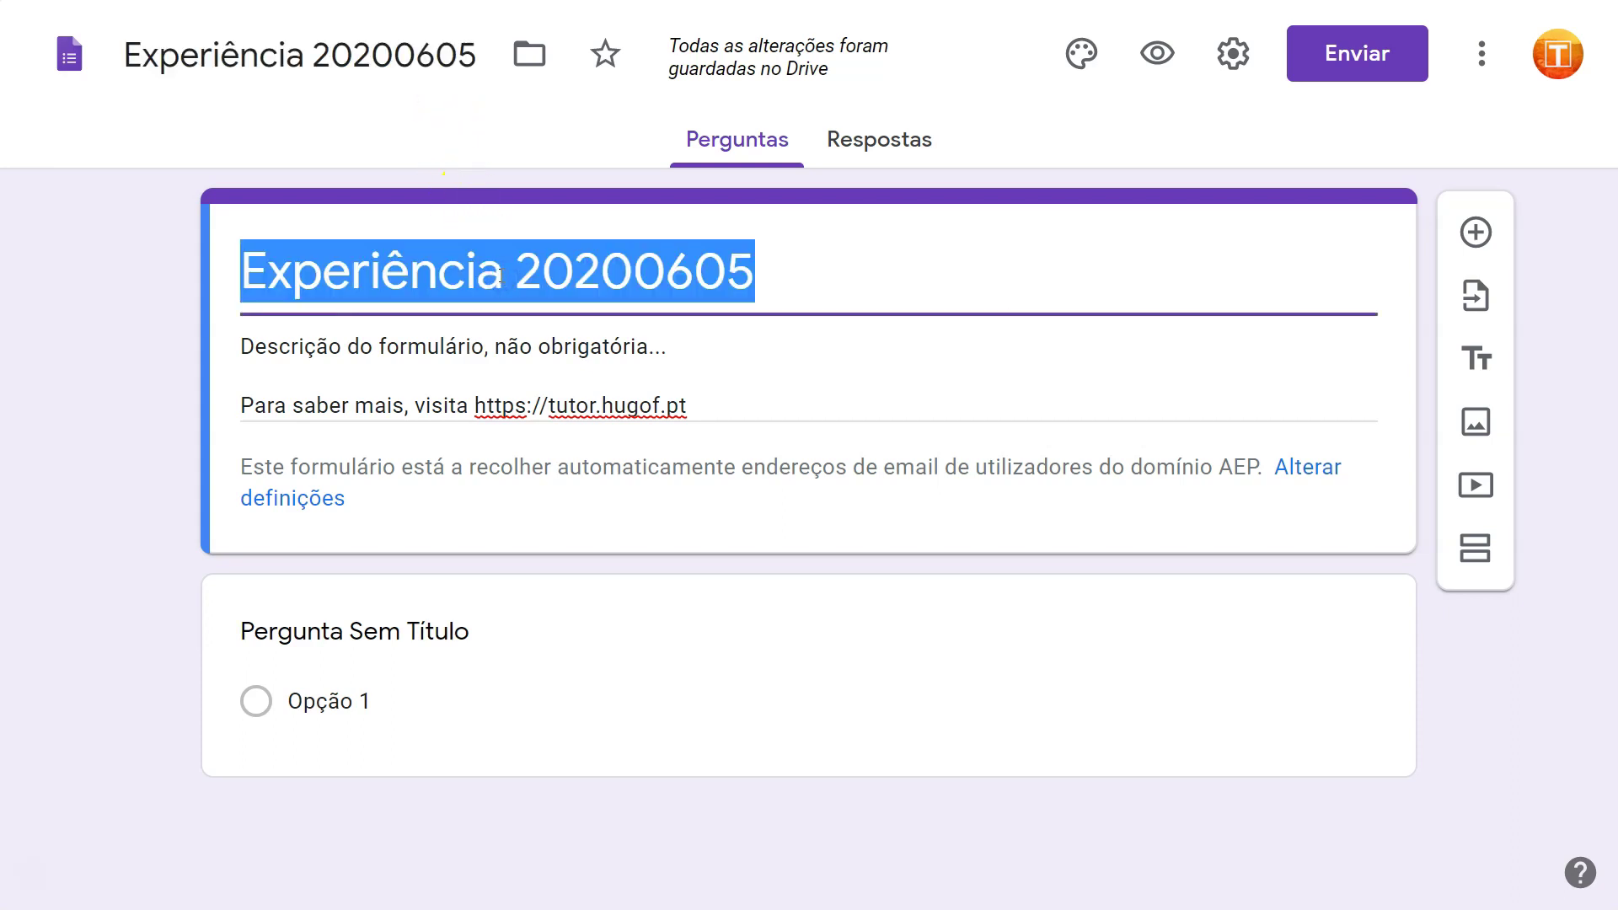
{"action": "left_click", "coordinate": [483, 56]}
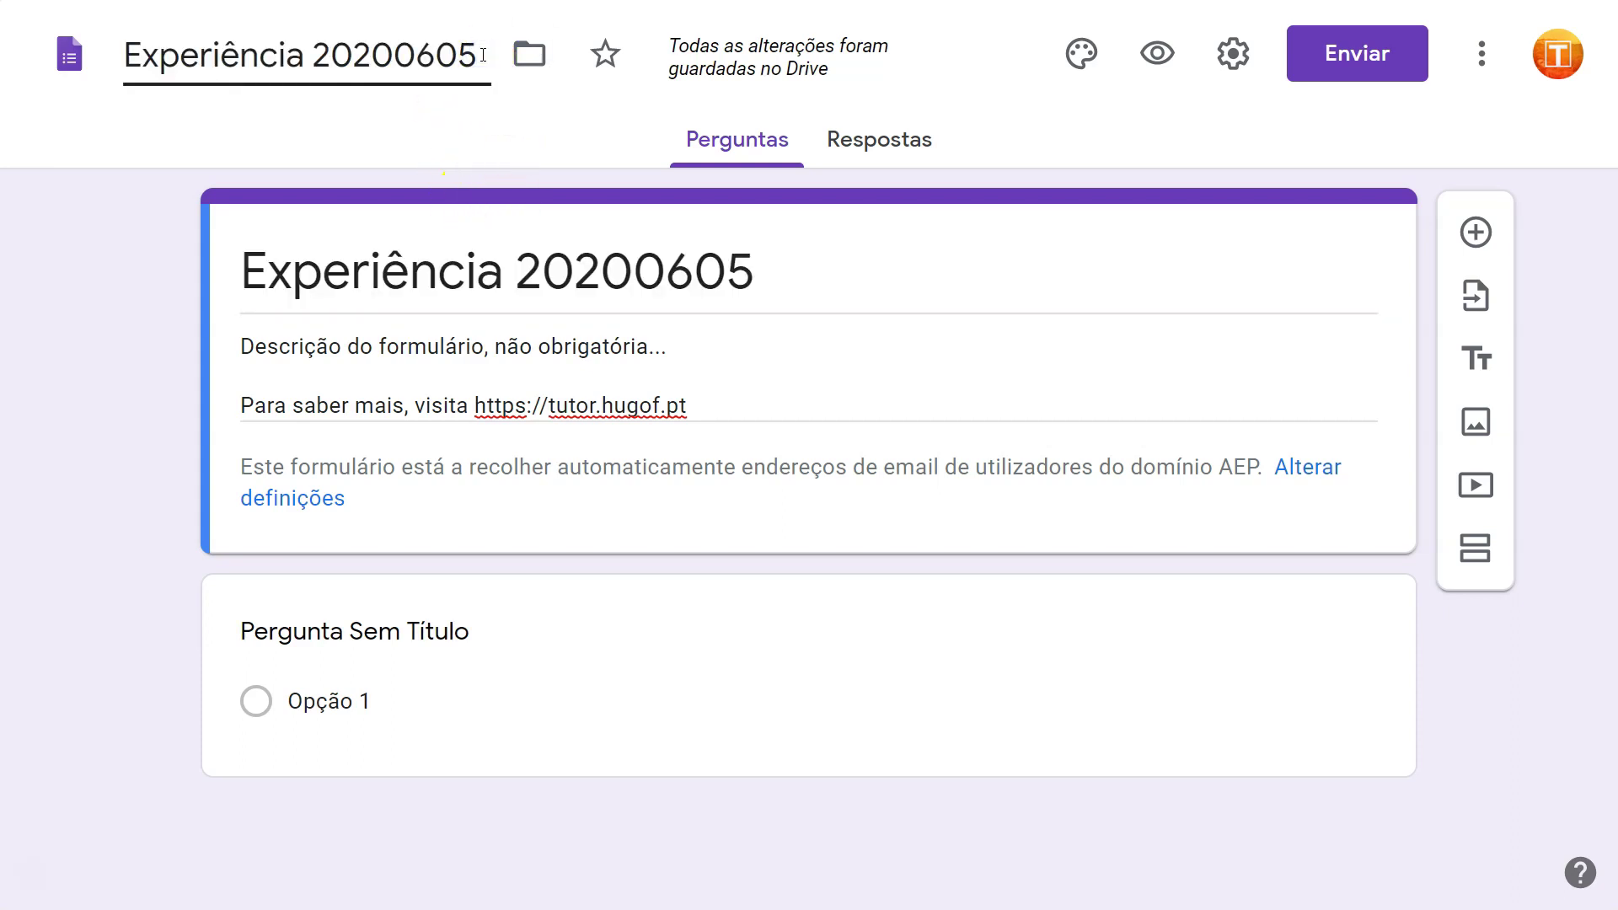
{"action": "type", "text": "V"}
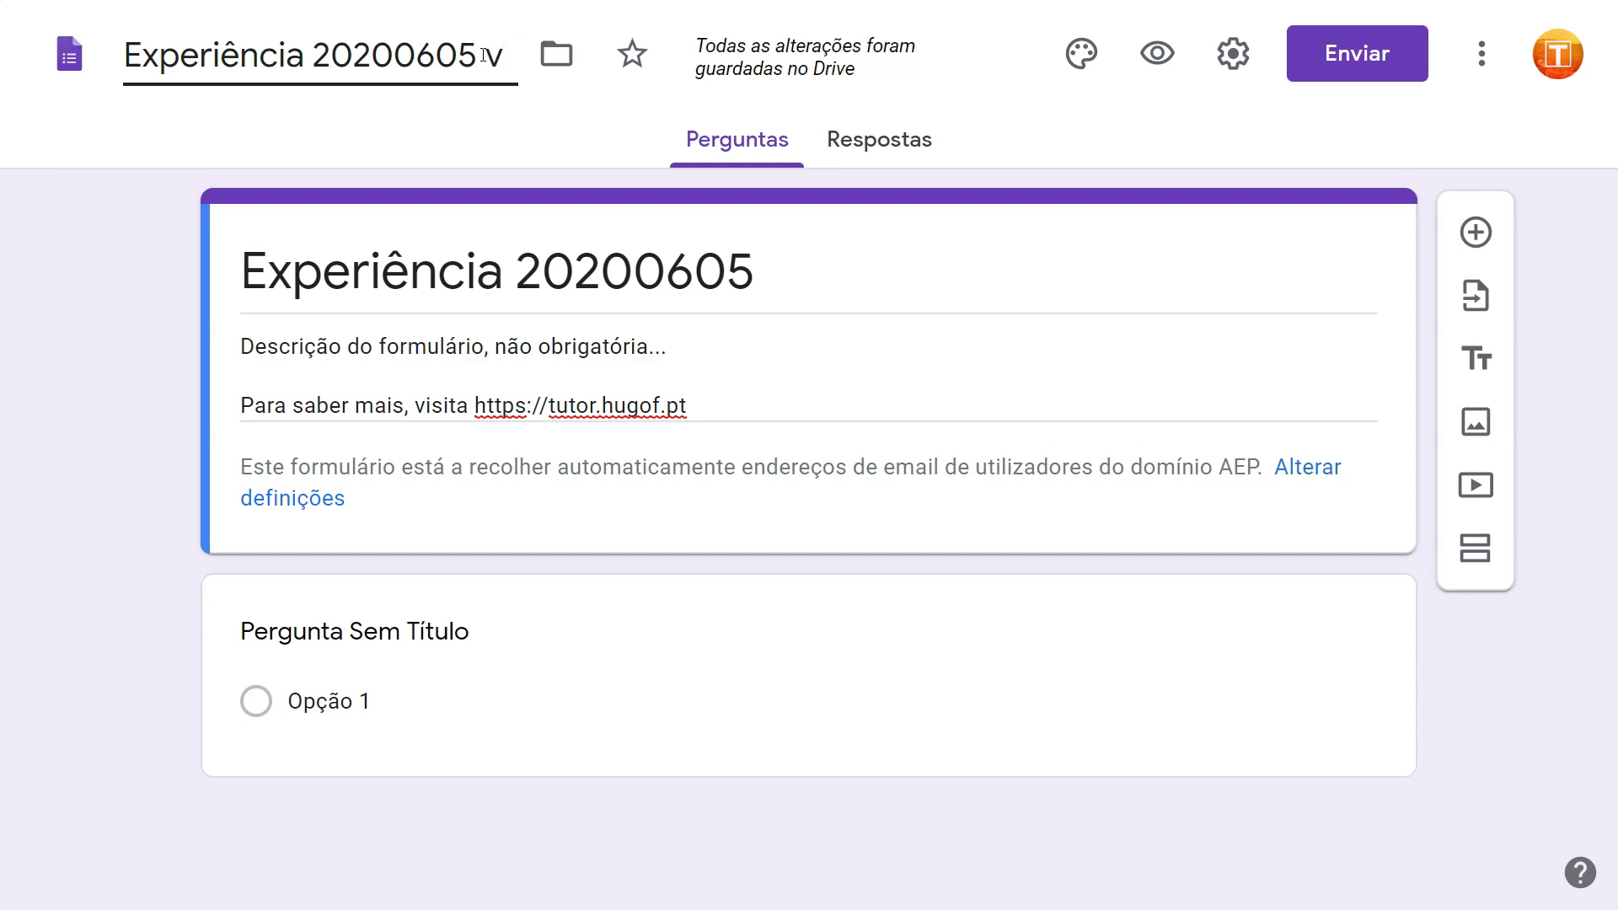
{"action": "type", "text": "0.1"}
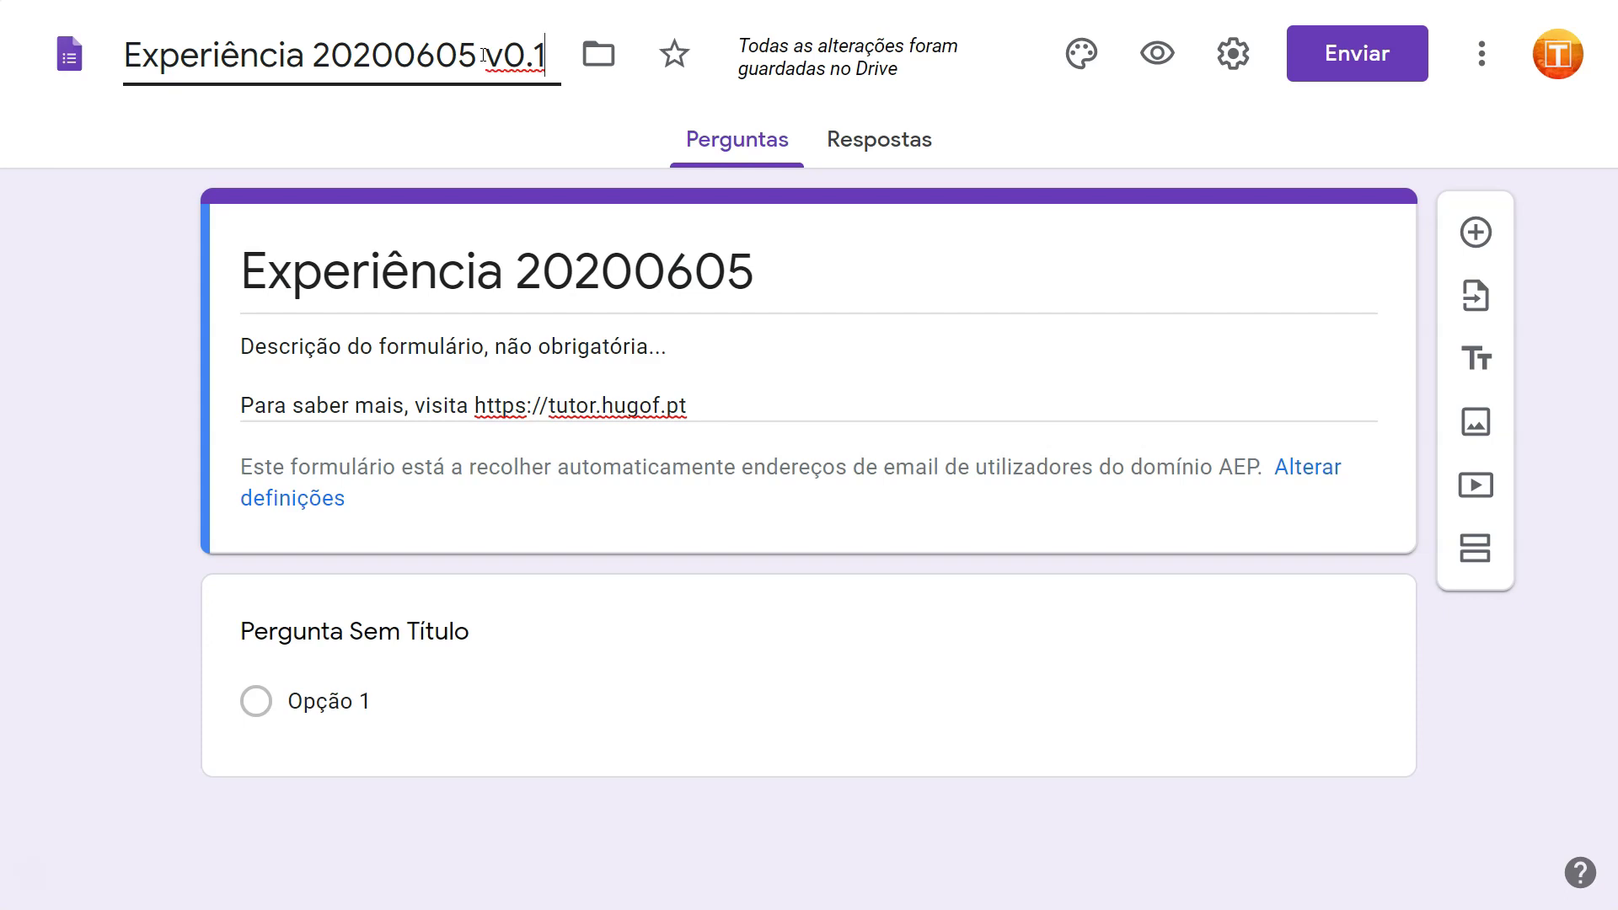
{"action": "left_click", "coordinate": [415, 114]}
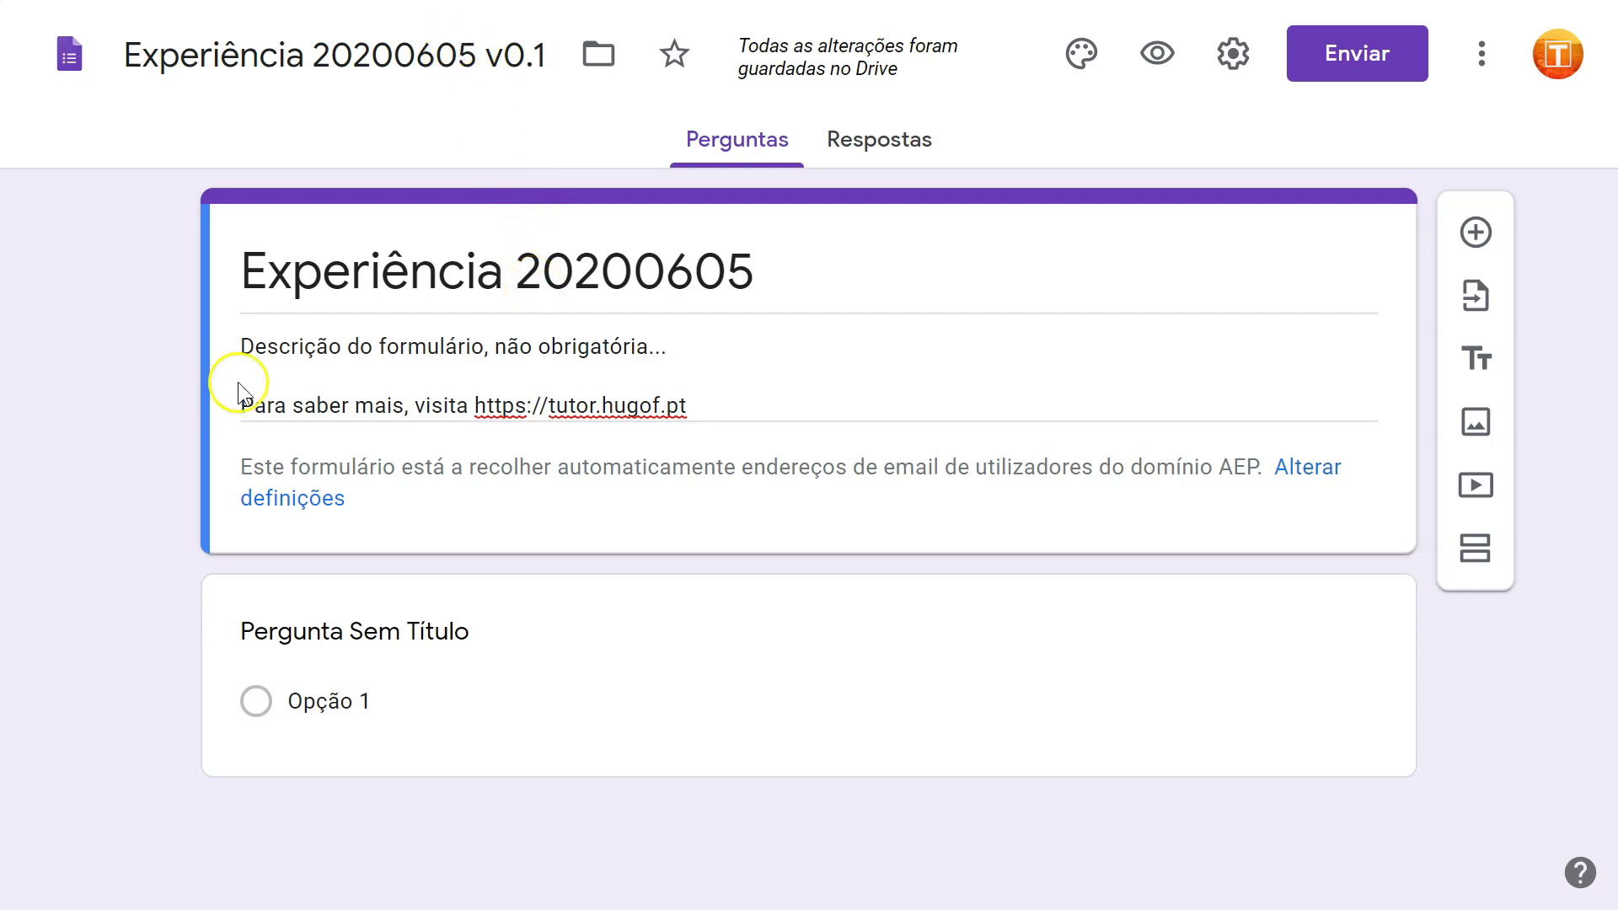
Replace the untitled question's text with "1. Escolha múltipla".
{"action": "mouse_move", "coordinate": [850, 51]}
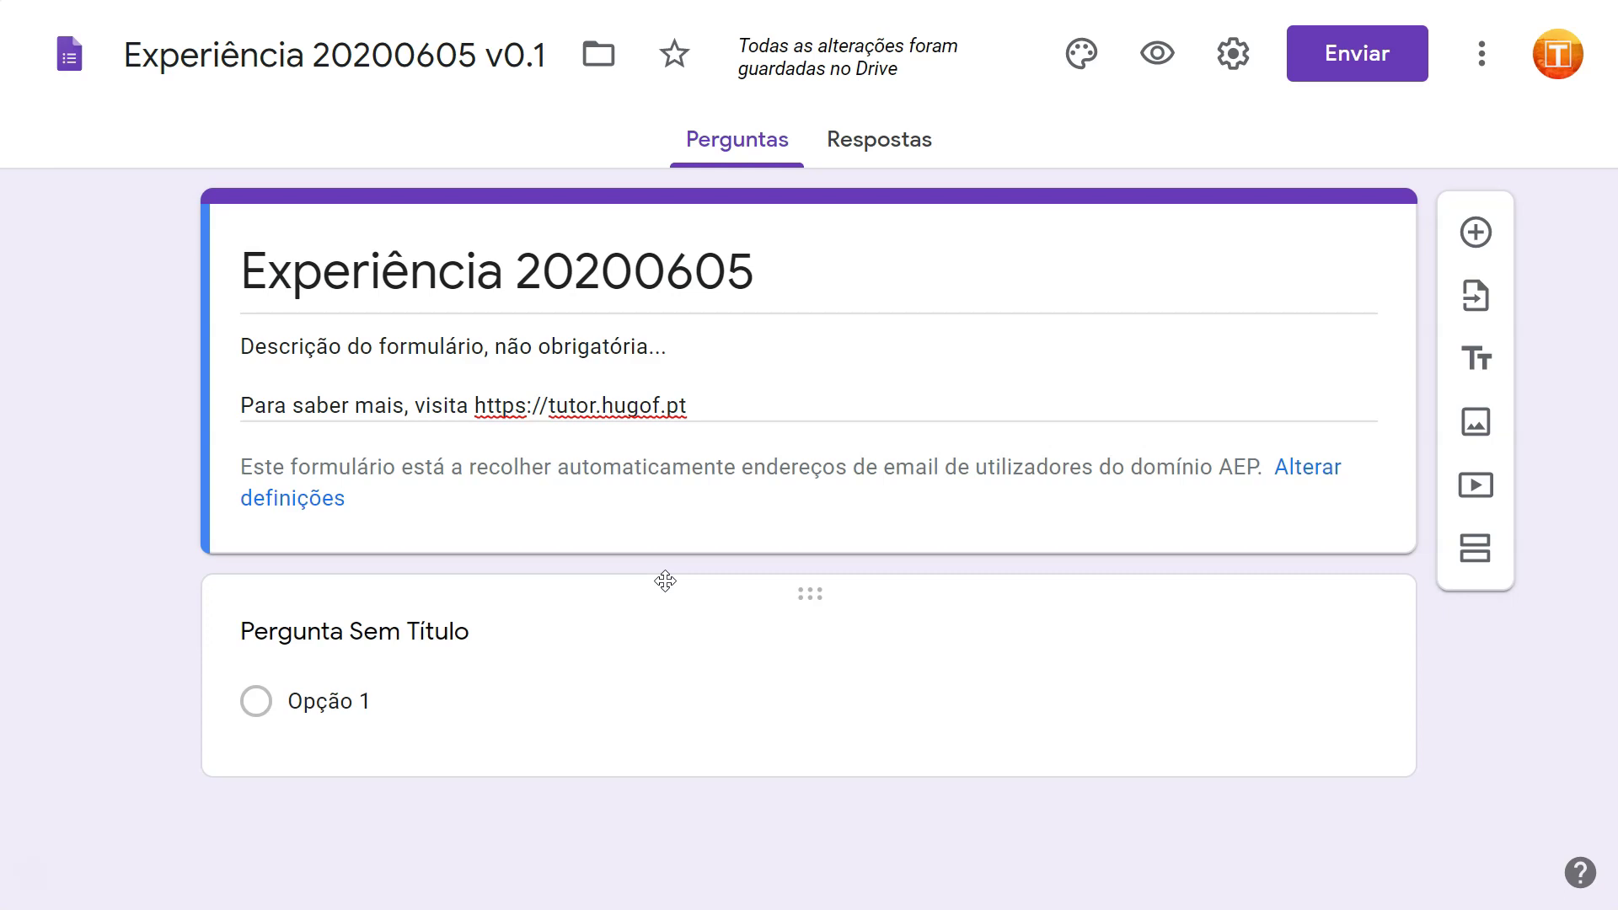
{"action": "left_click", "coordinate": [464, 632]}
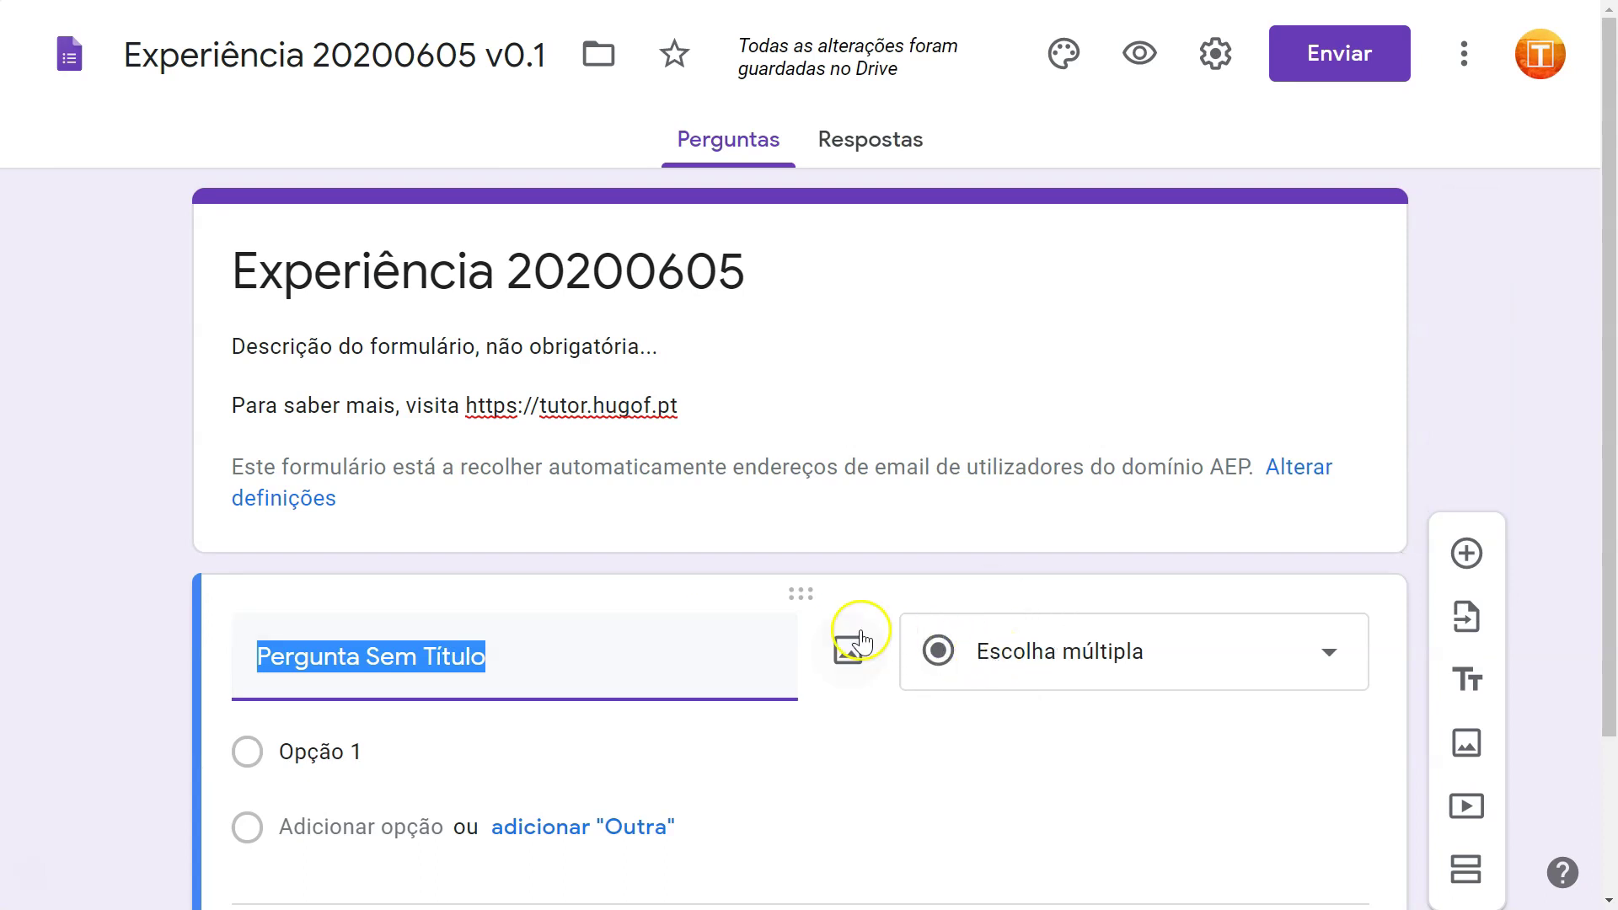
{"action": "scroll", "coordinate": [635, 614], "scroll_direction": "down", "scroll_amount": 1}
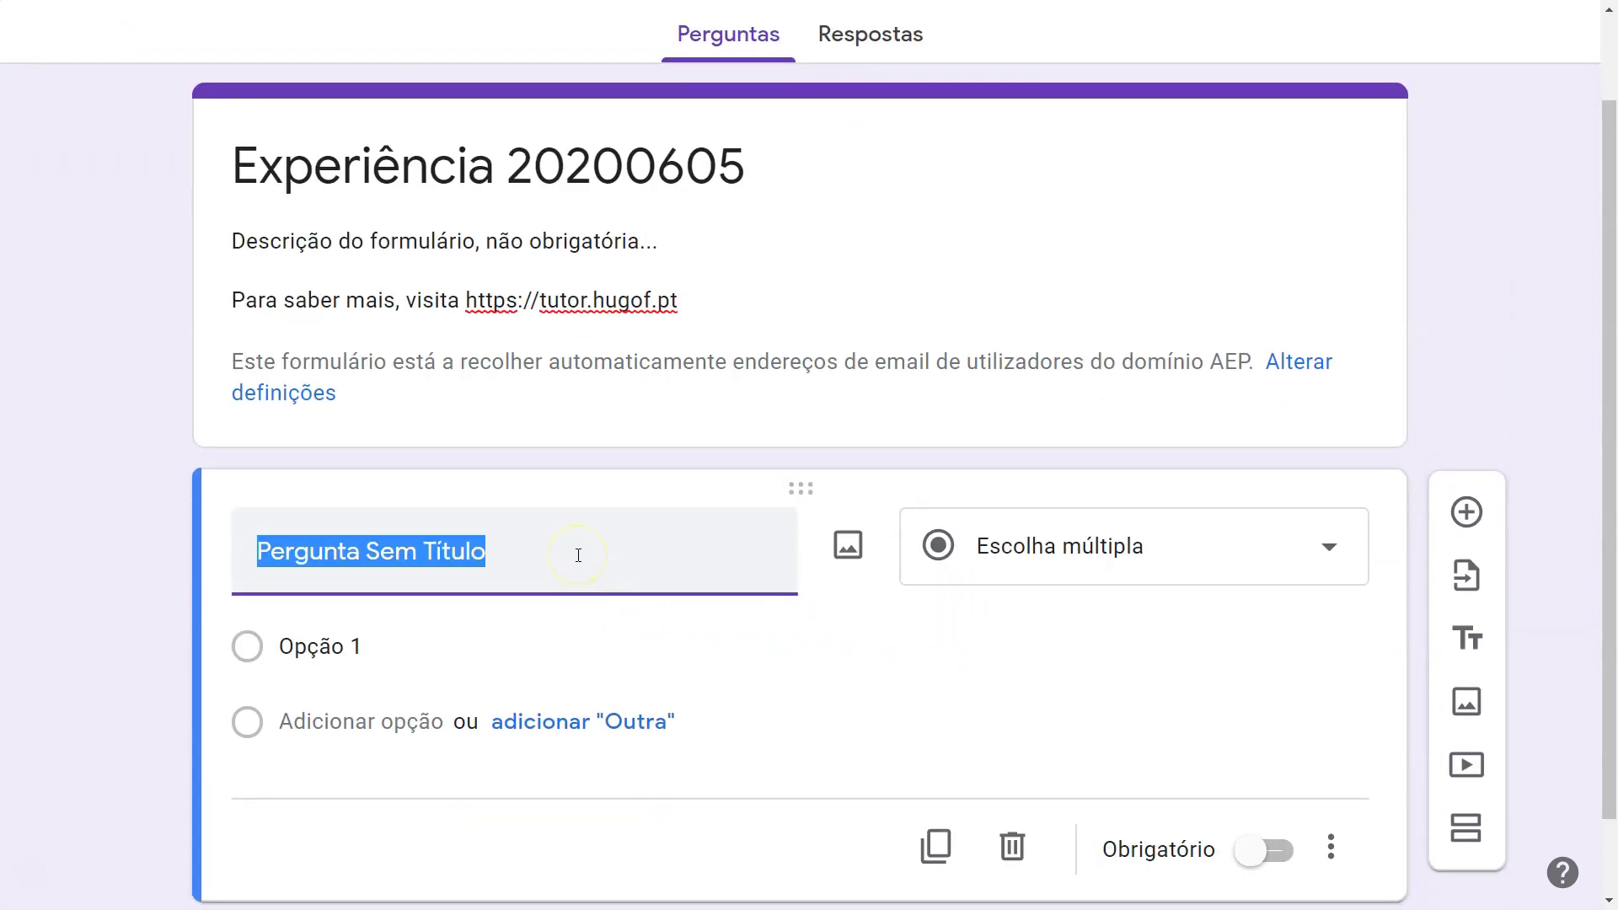
{"action": "type", "text": "1"}
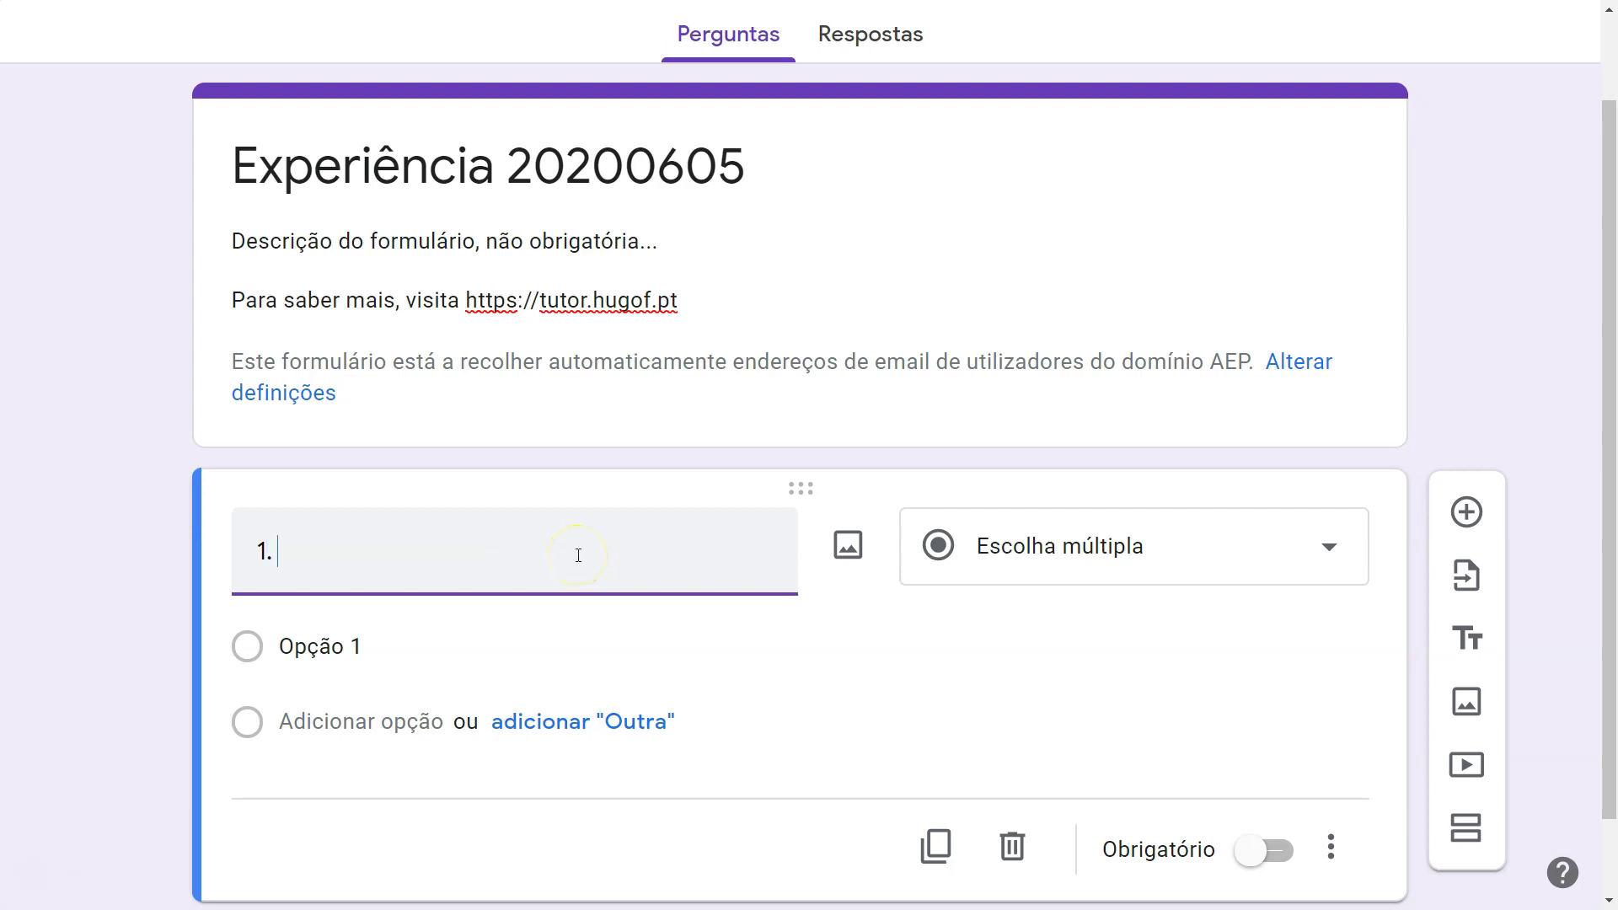
{"action": "type", "text": ". Escolha múltipla"}
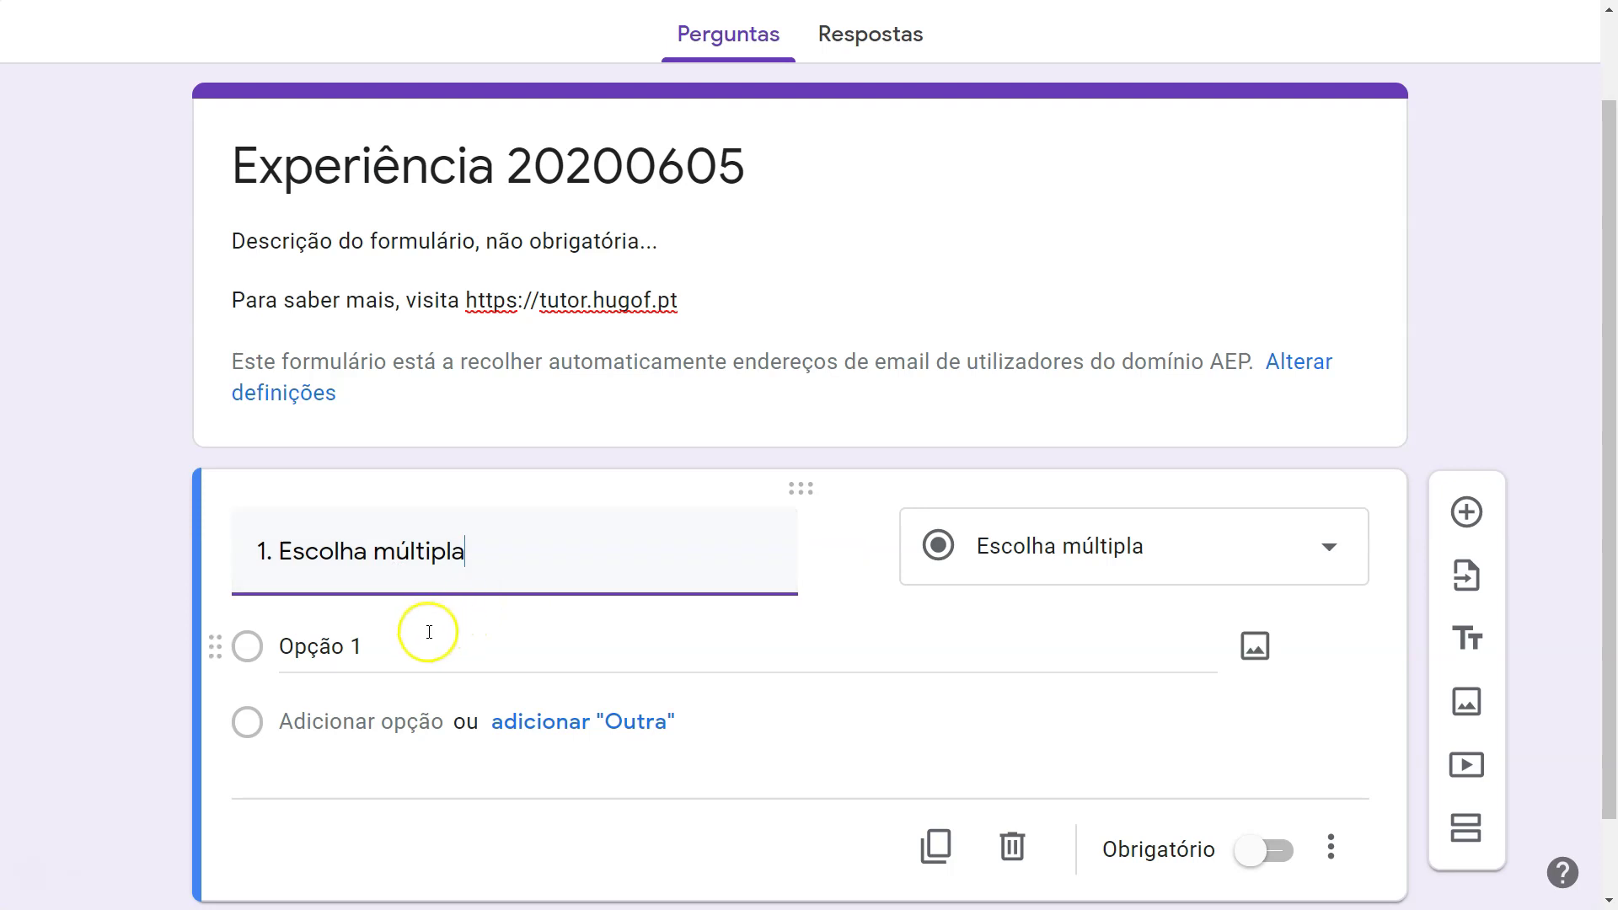
Add the choices Opção 2 and Opção 3 to question 1 below Opção 1, plus an "Outra" choice.
{"action": "left_click", "coordinate": [403, 652]}
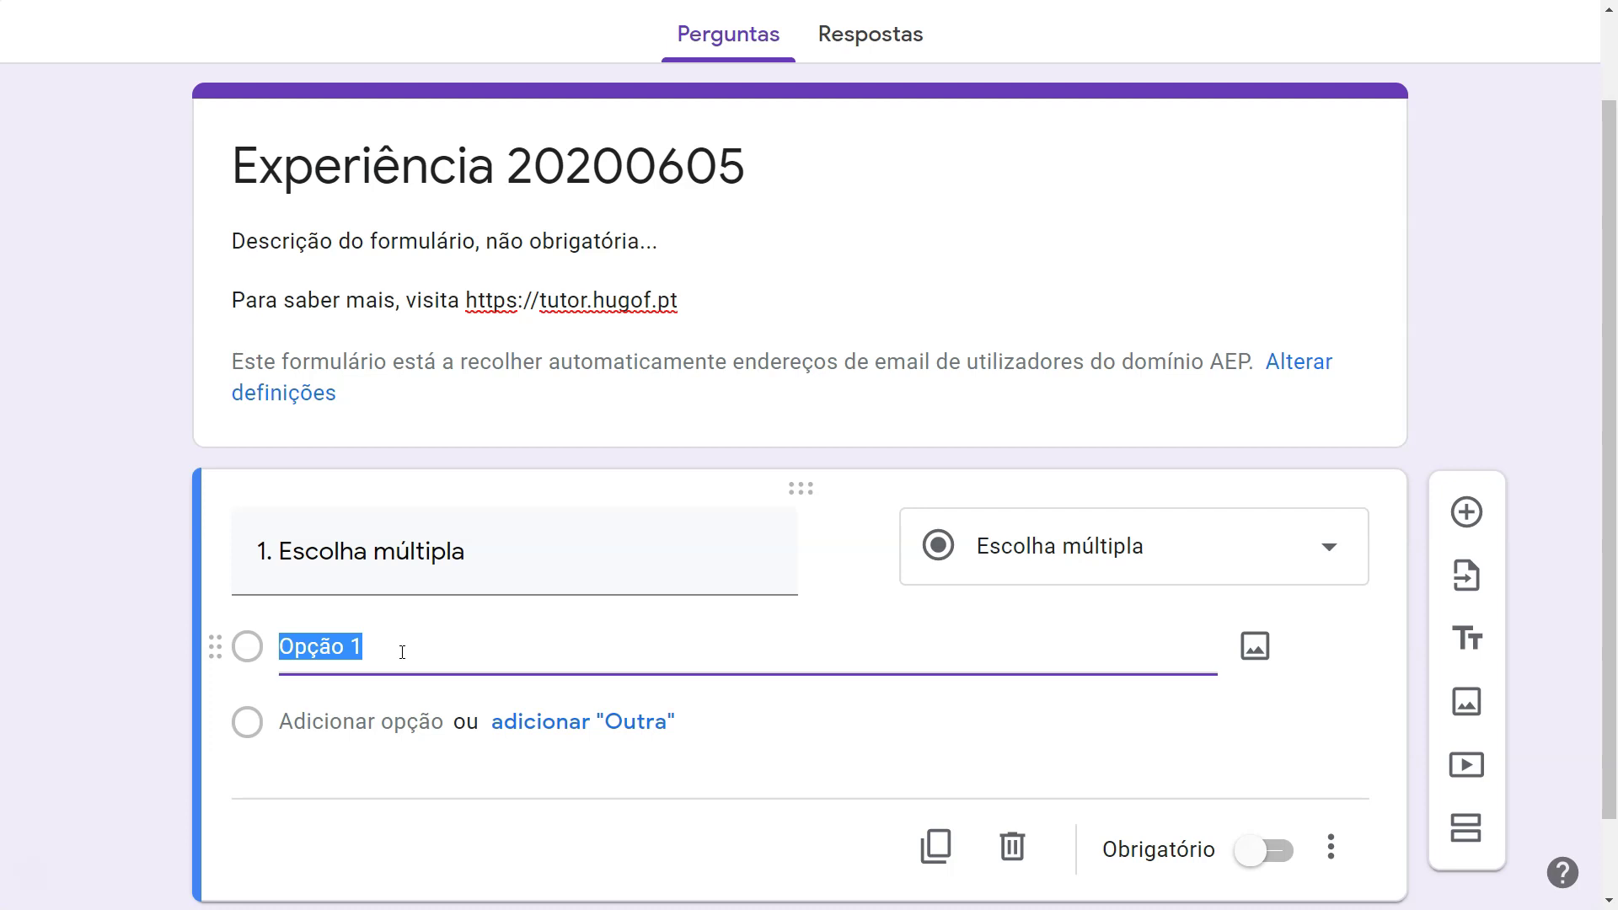
{"action": "left_click", "coordinate": [367, 649]}
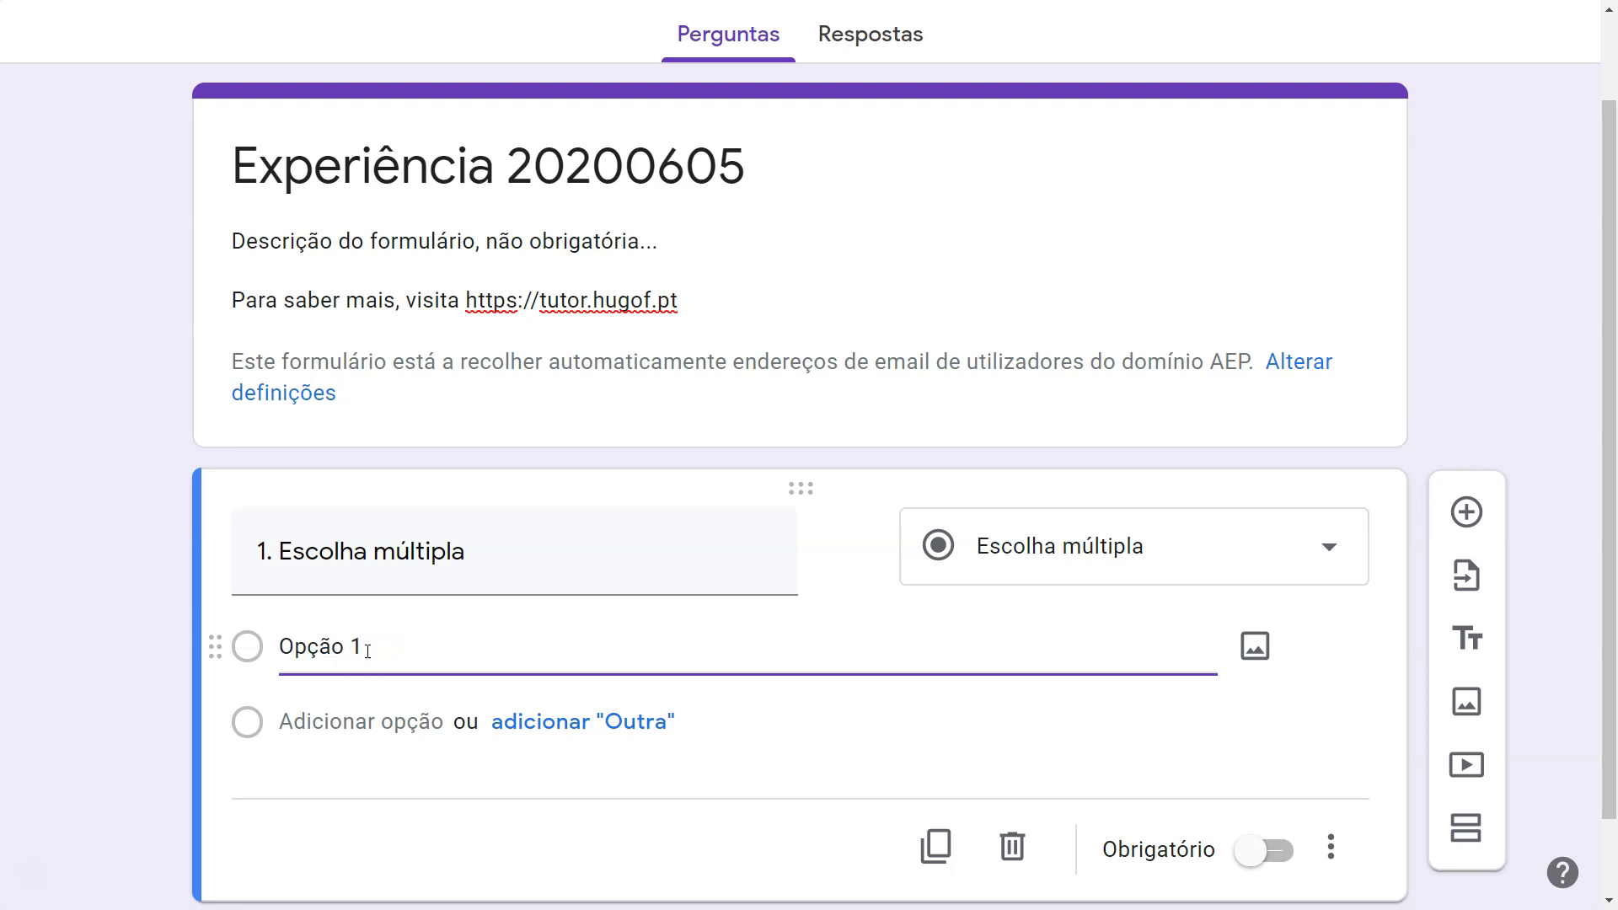
{"action": "key", "text": "Return"}
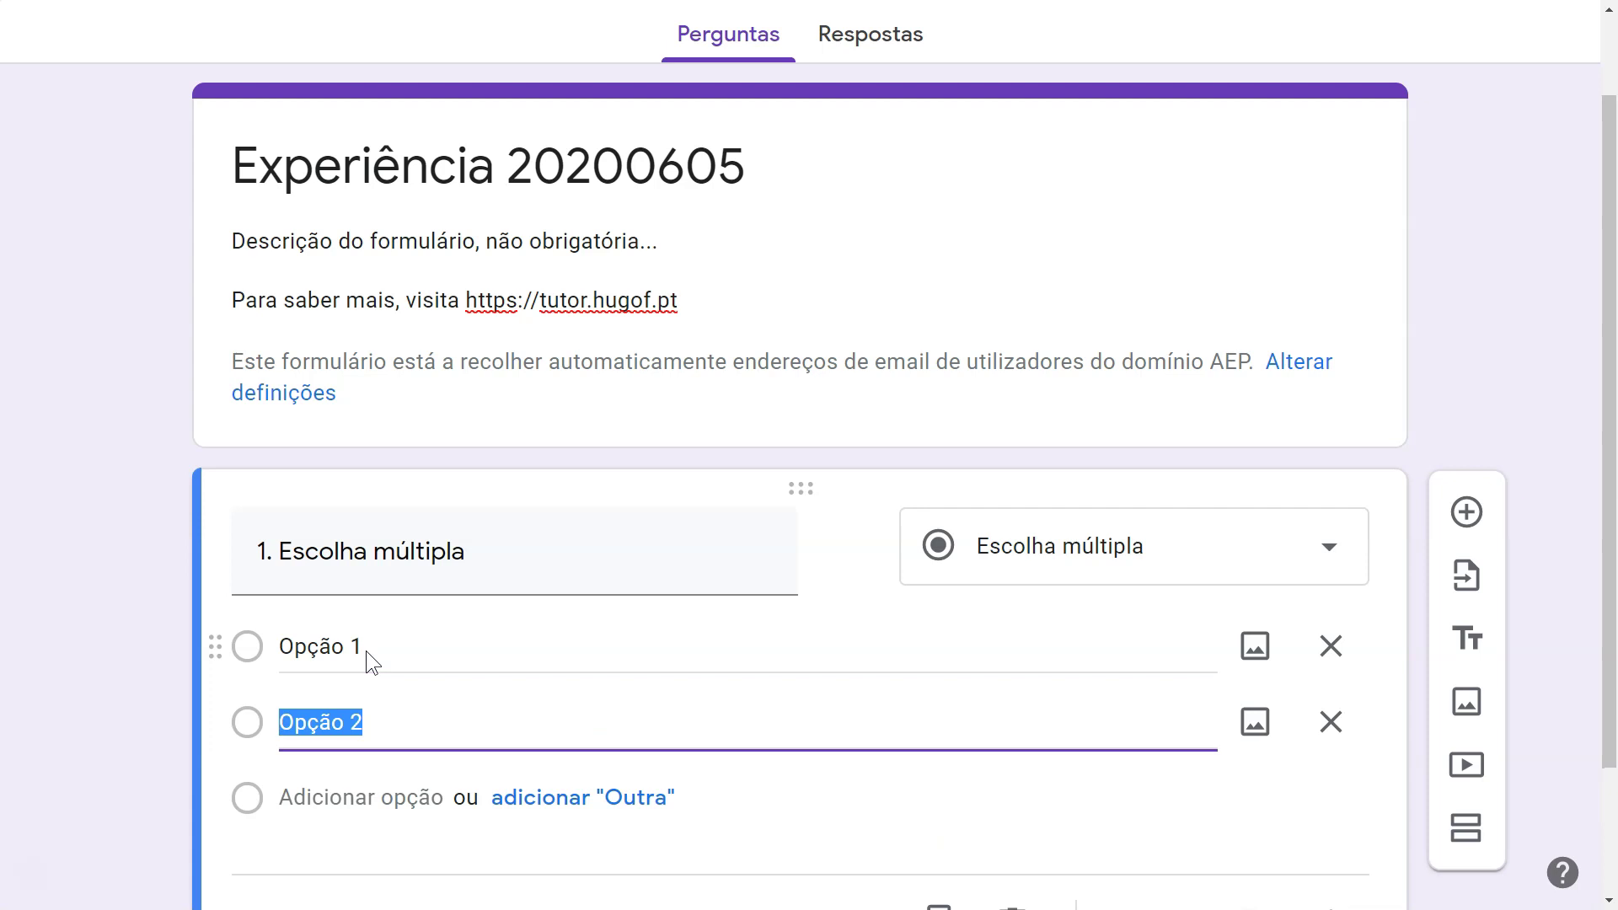
{"action": "key", "text": "Return"}
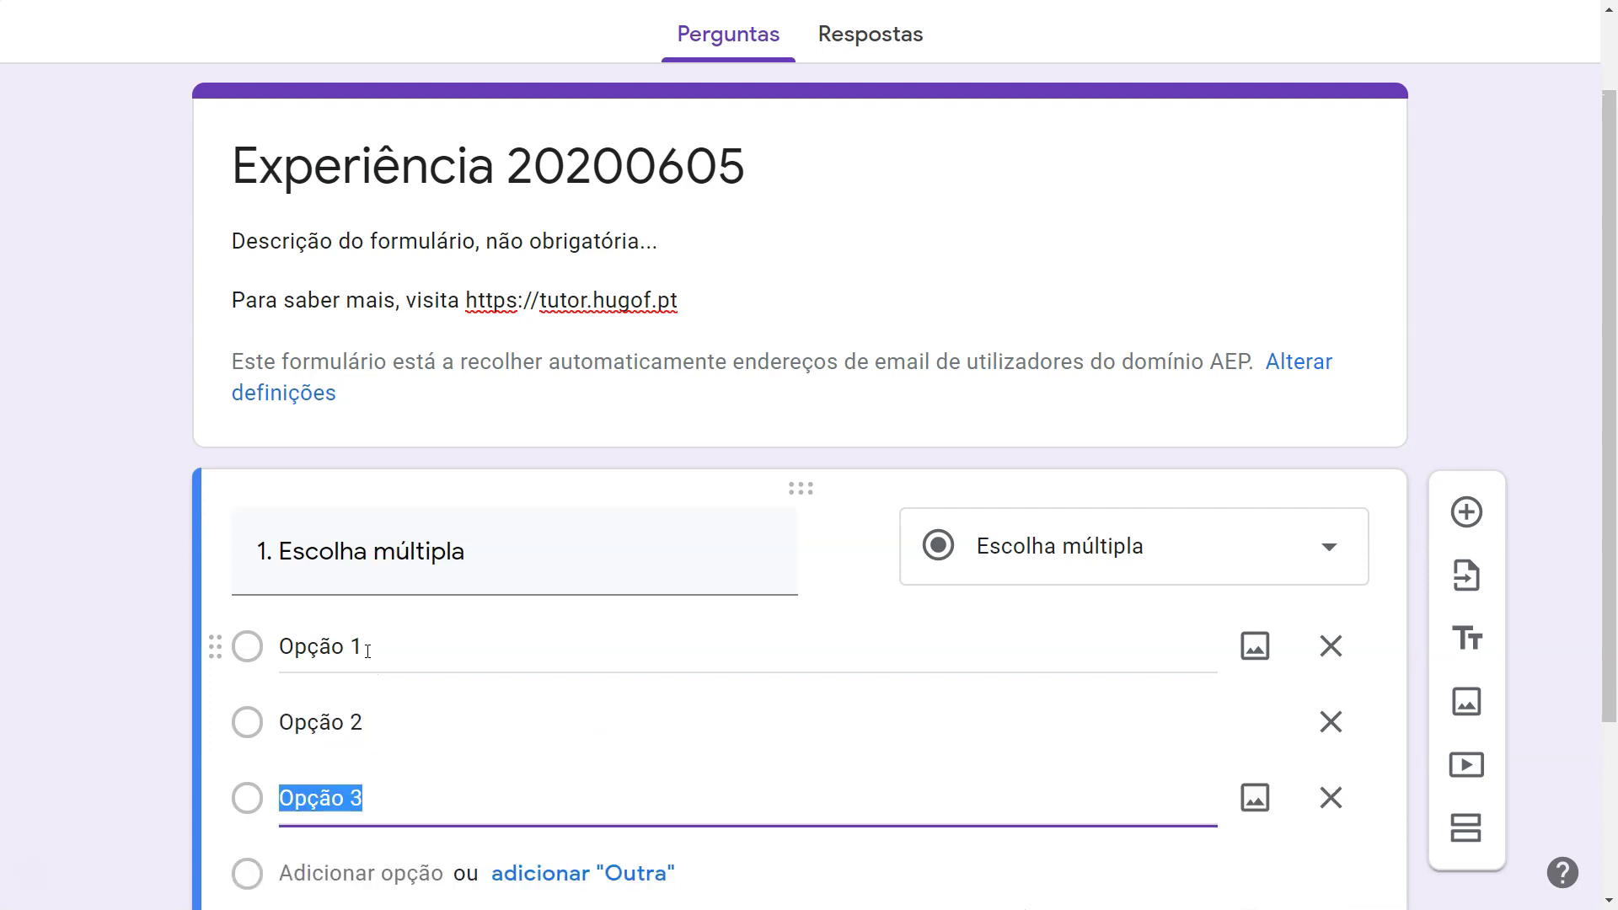
{"action": "key", "text": "Return"}
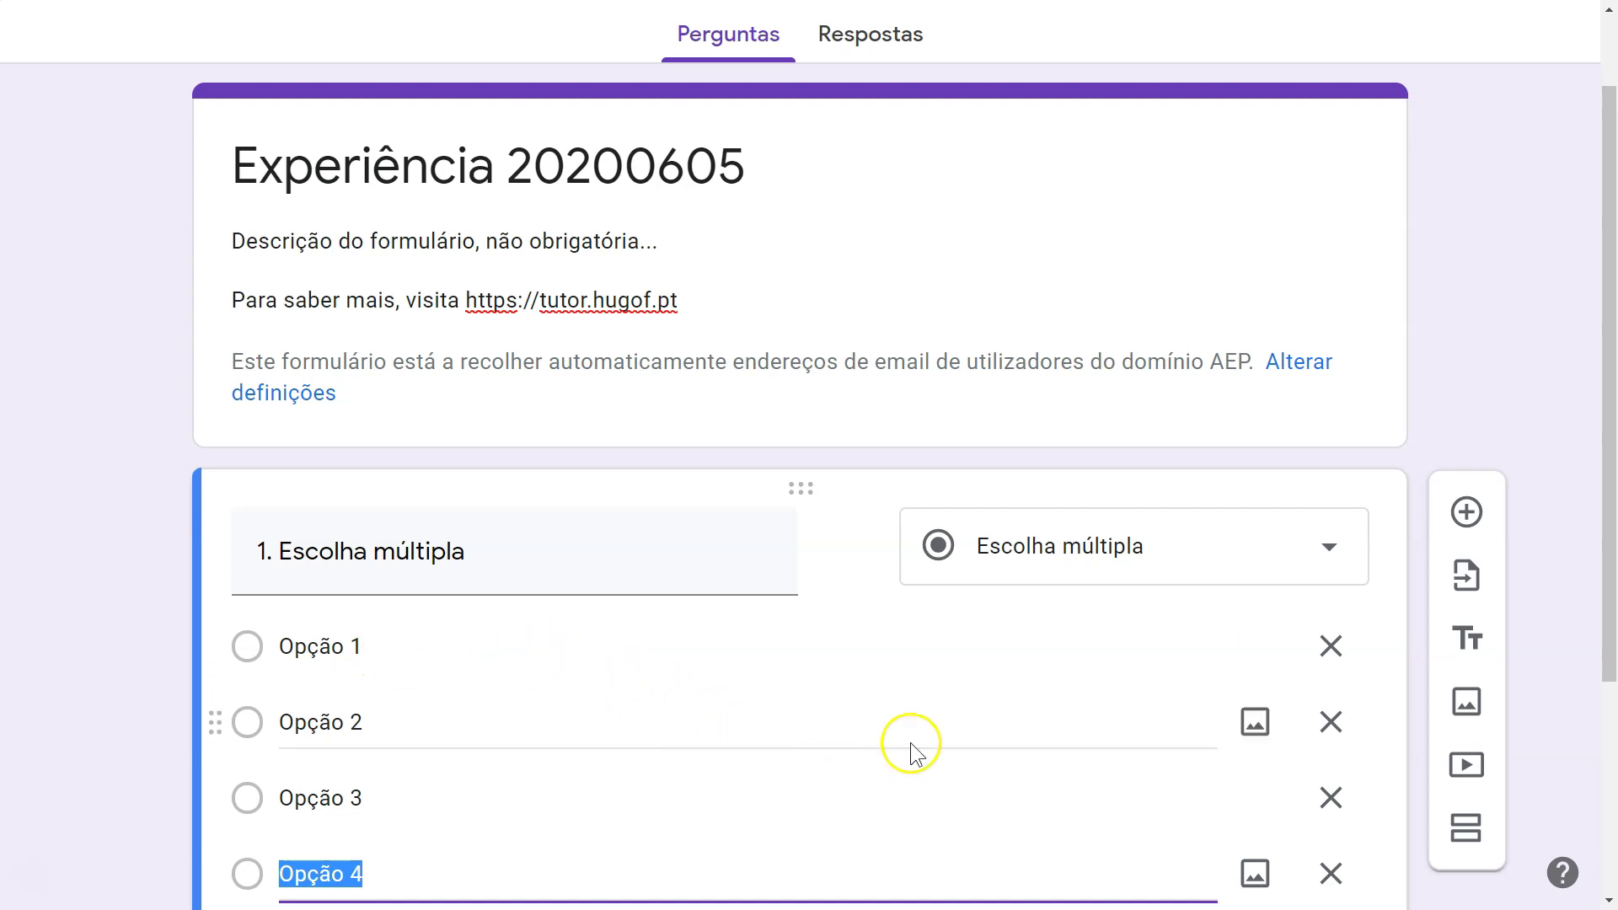
{"action": "left_click", "coordinate": [1331, 875]}
{"action": "scroll", "coordinate": [1012, 826], "scroll_direction": "down", "scroll_amount": 3}
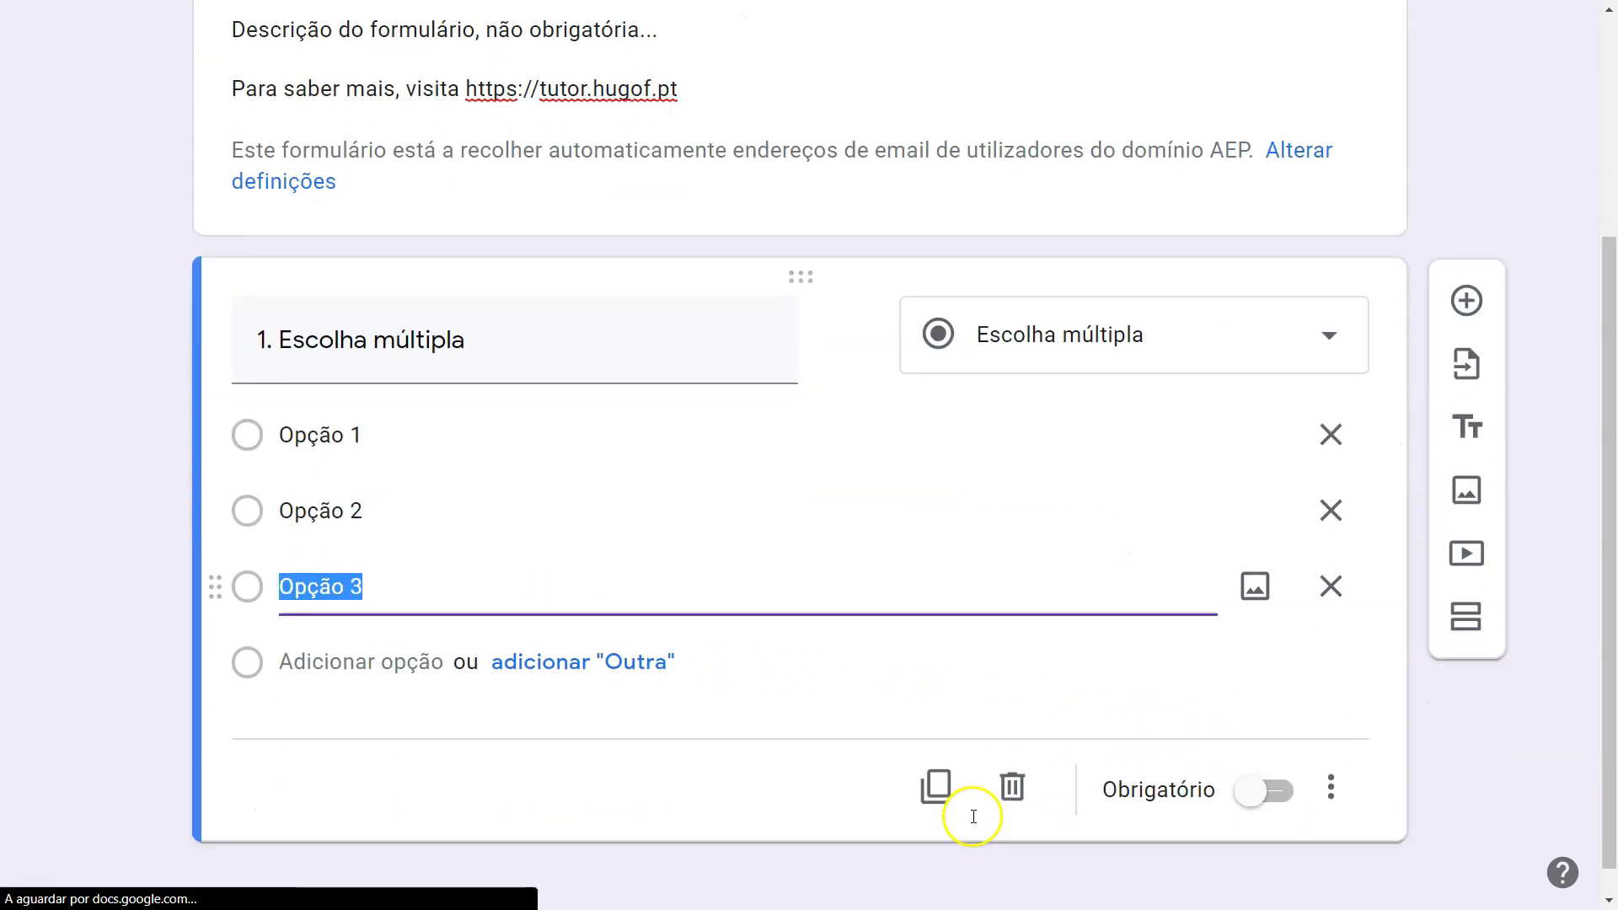
{"action": "left_click", "coordinate": [655, 673]}
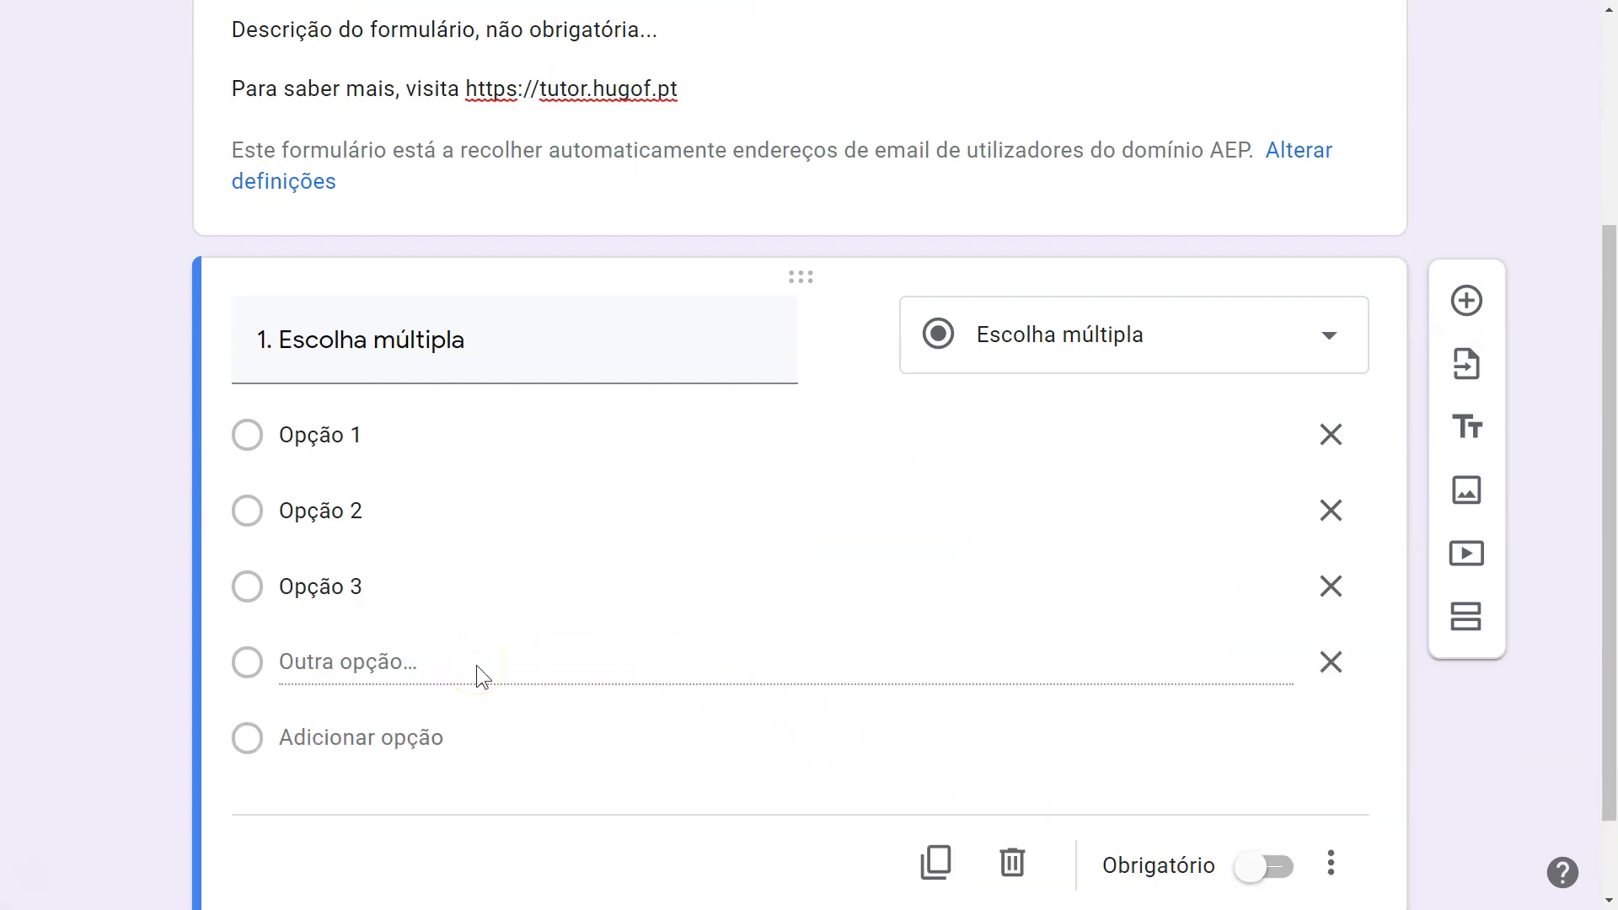
Duplicate question 1 and renumber the copy's text as "2. Escolha múltipla".
{"action": "scroll", "coordinate": [477, 665], "scroll_direction": "down", "scroll_amount": 2}
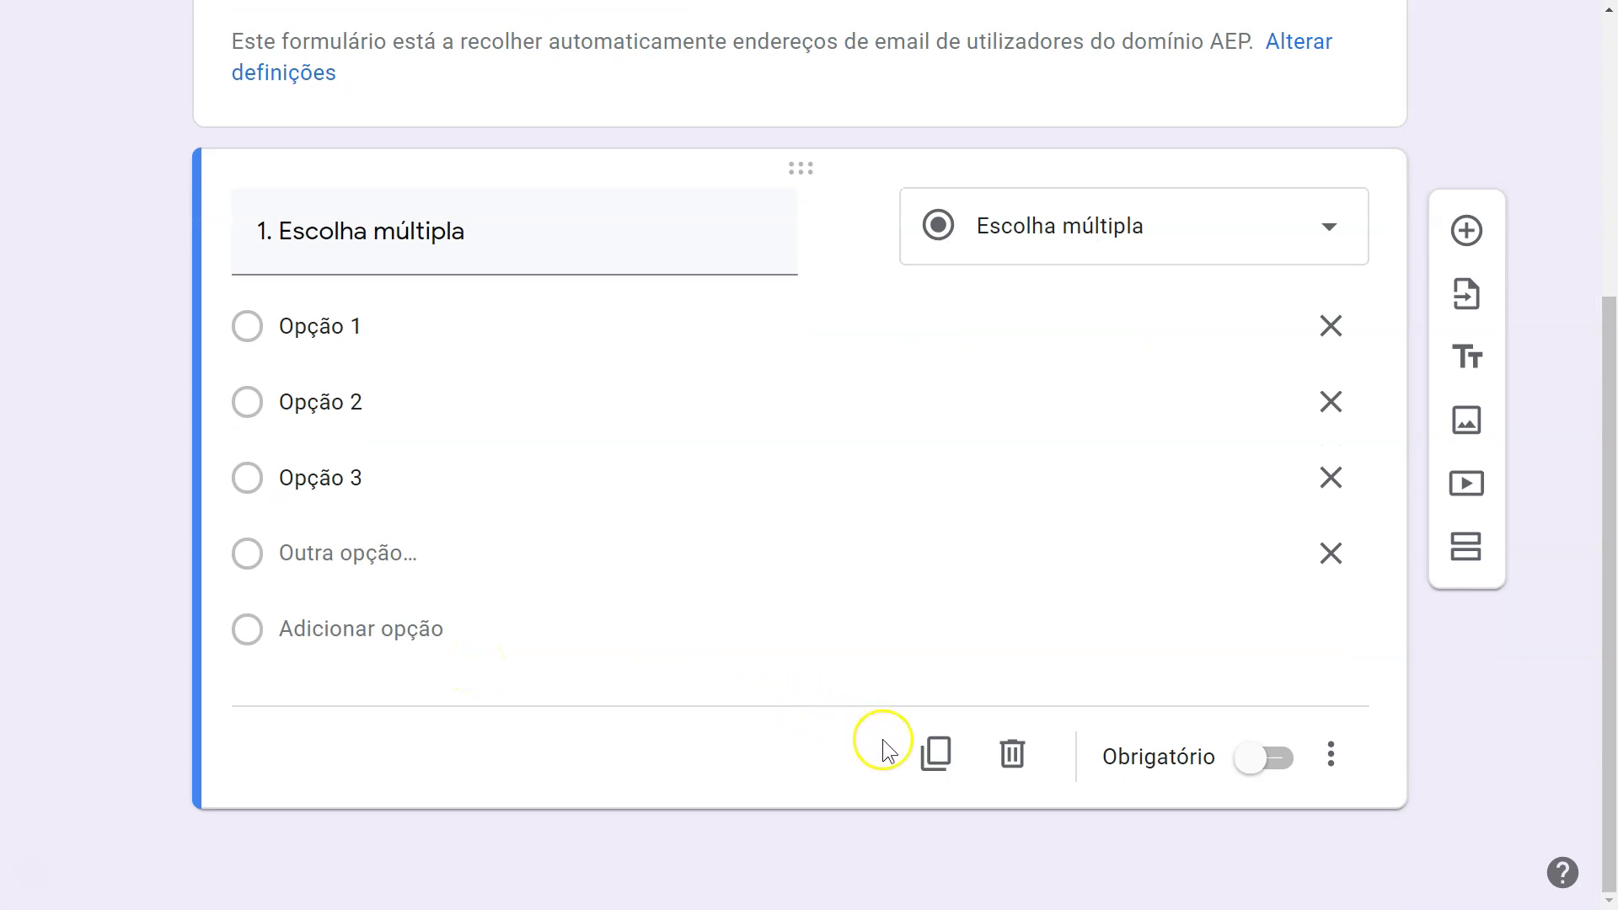
{"action": "left_click", "coordinate": [936, 752]}
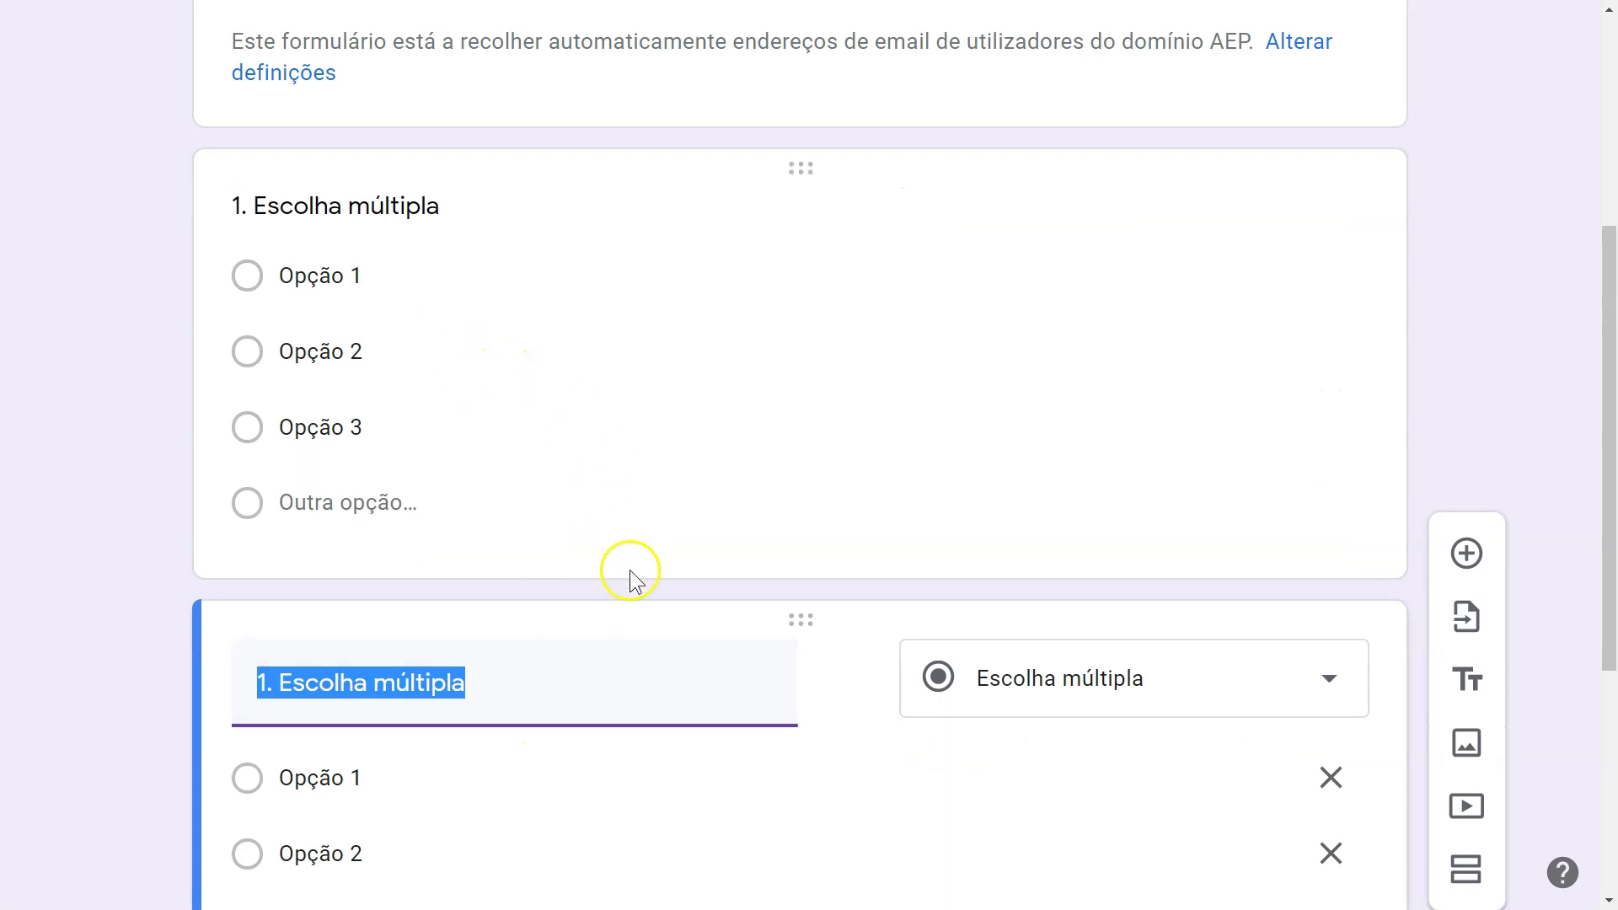
{"action": "left_click", "coordinate": [538, 679]}
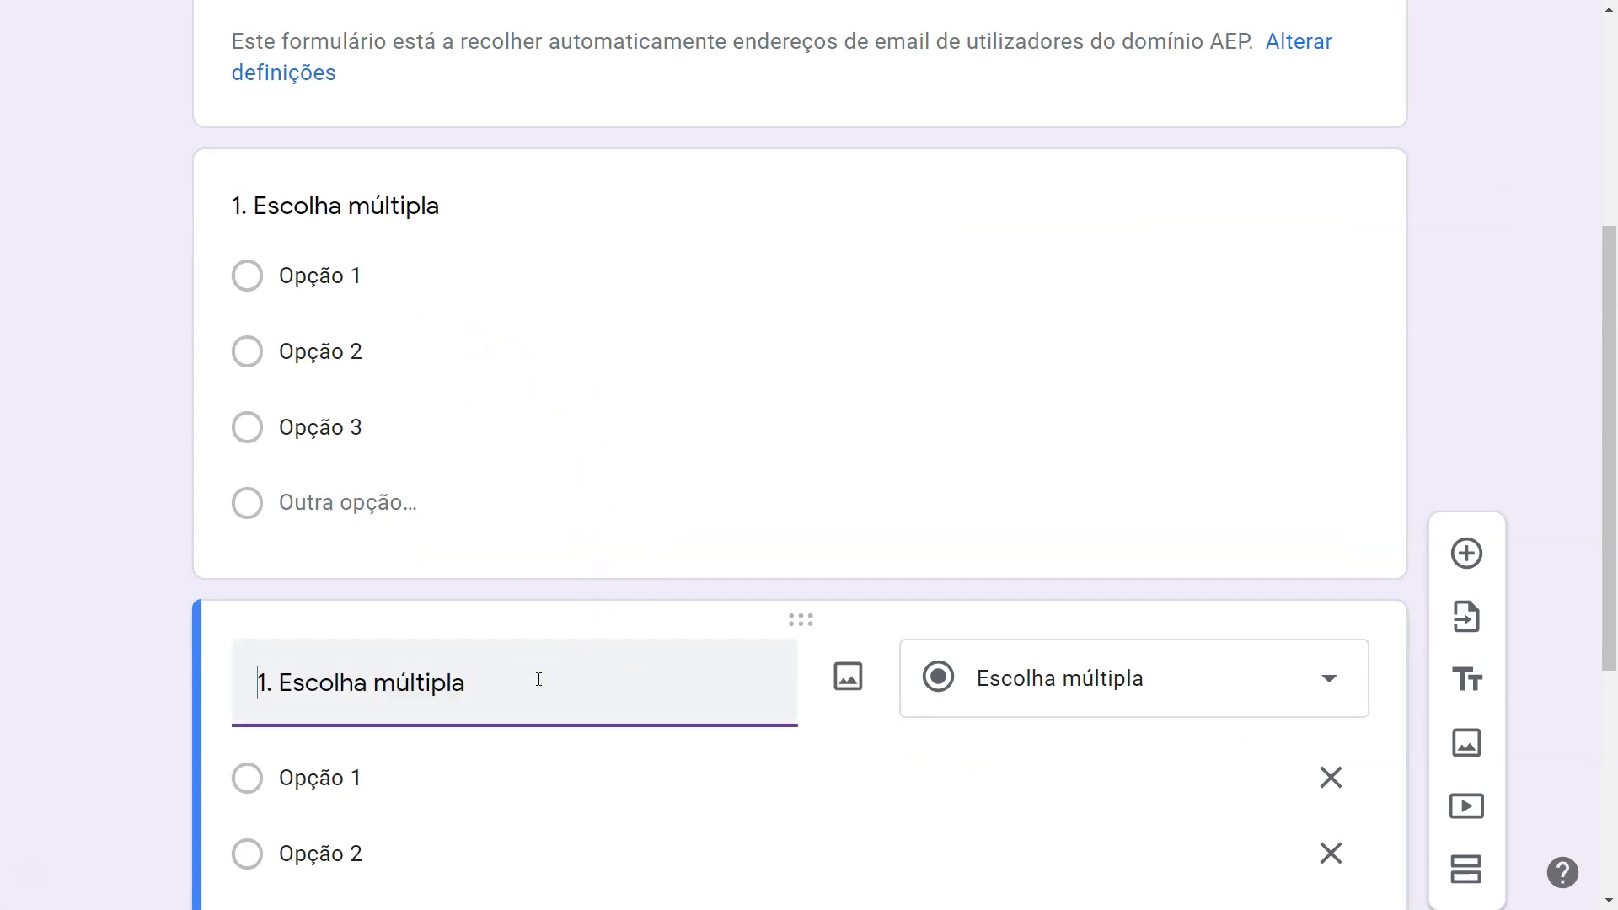
{"action": "key", "text": "Delete"}
{"action": "type", "text": "2"}
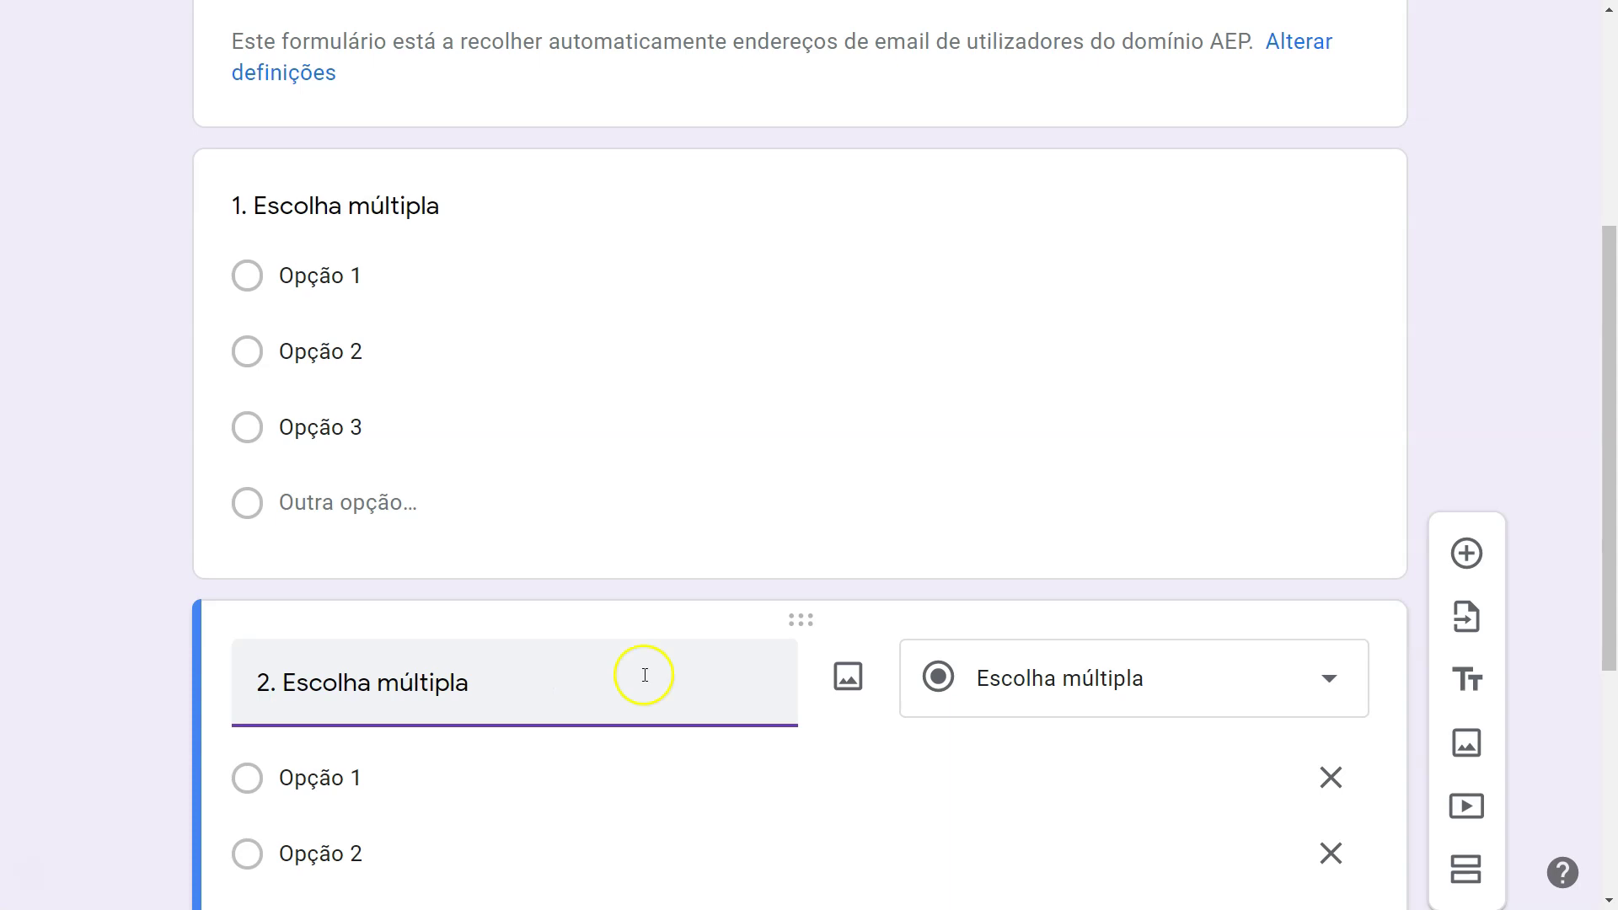
Change question 2's type to checkboxes (Caixas de verificação).
{"action": "left_click", "coordinate": [1102, 676]}
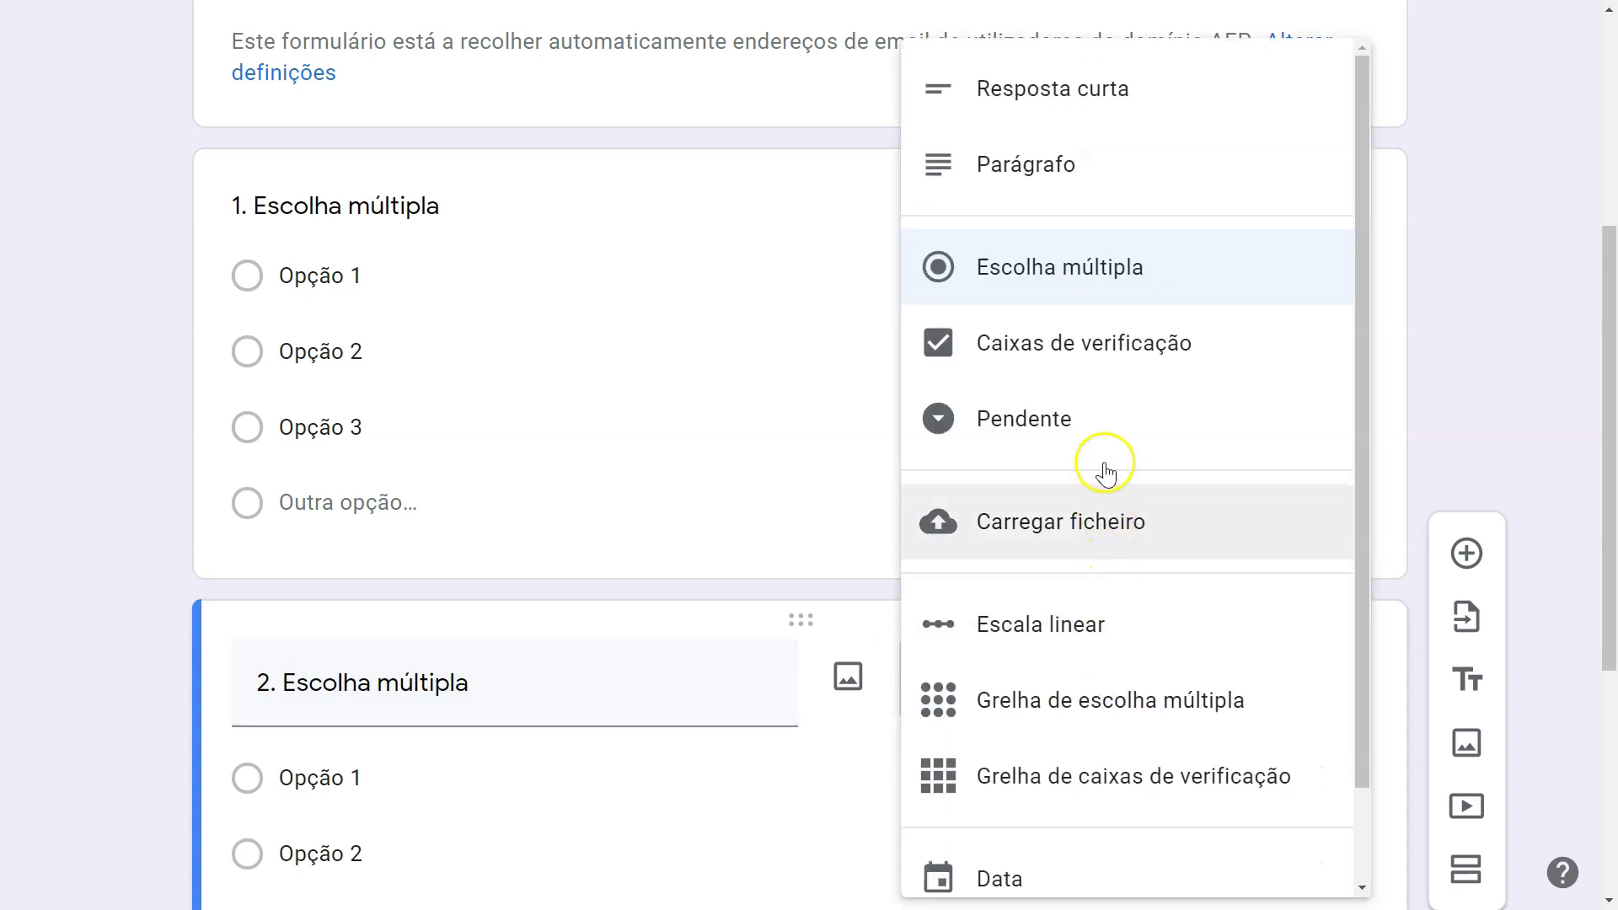
{"action": "left_click", "coordinate": [1096, 361]}
{"action": "scroll", "coordinate": [795, 506], "scroll_direction": "down", "scroll_amount": 3}
{"action": "left_click", "coordinate": [334, 460]}
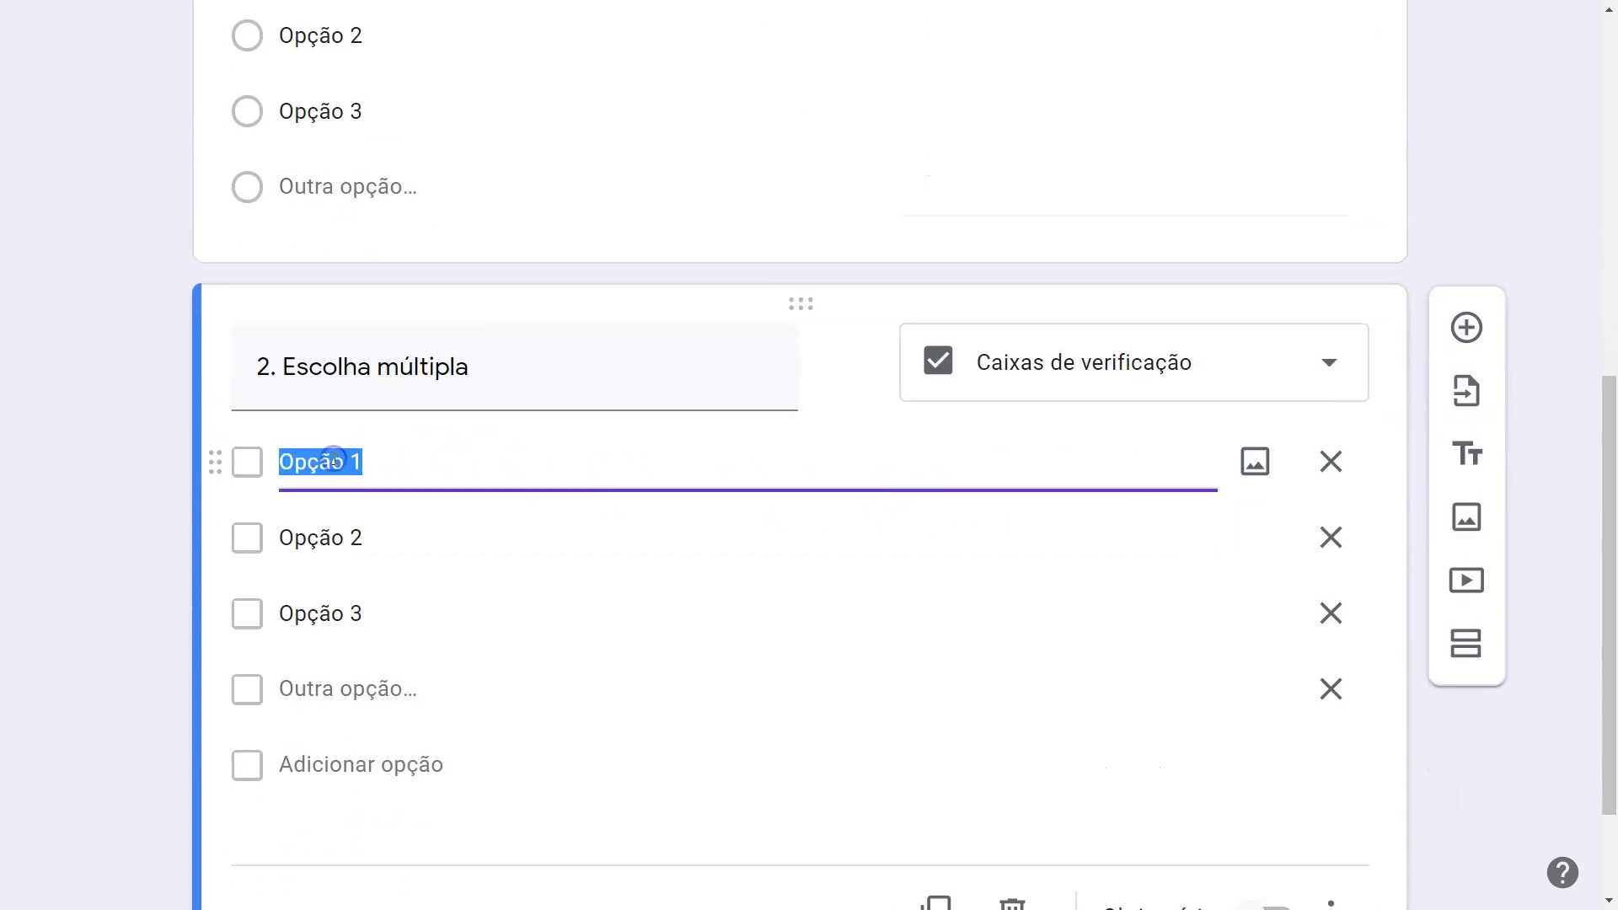
{"action": "left_click", "coordinate": [352, 540]}
{"action": "left_click", "coordinate": [352, 620]}
{"action": "left_click", "coordinate": [351, 542]}
{"action": "left_click", "coordinate": [353, 466]}
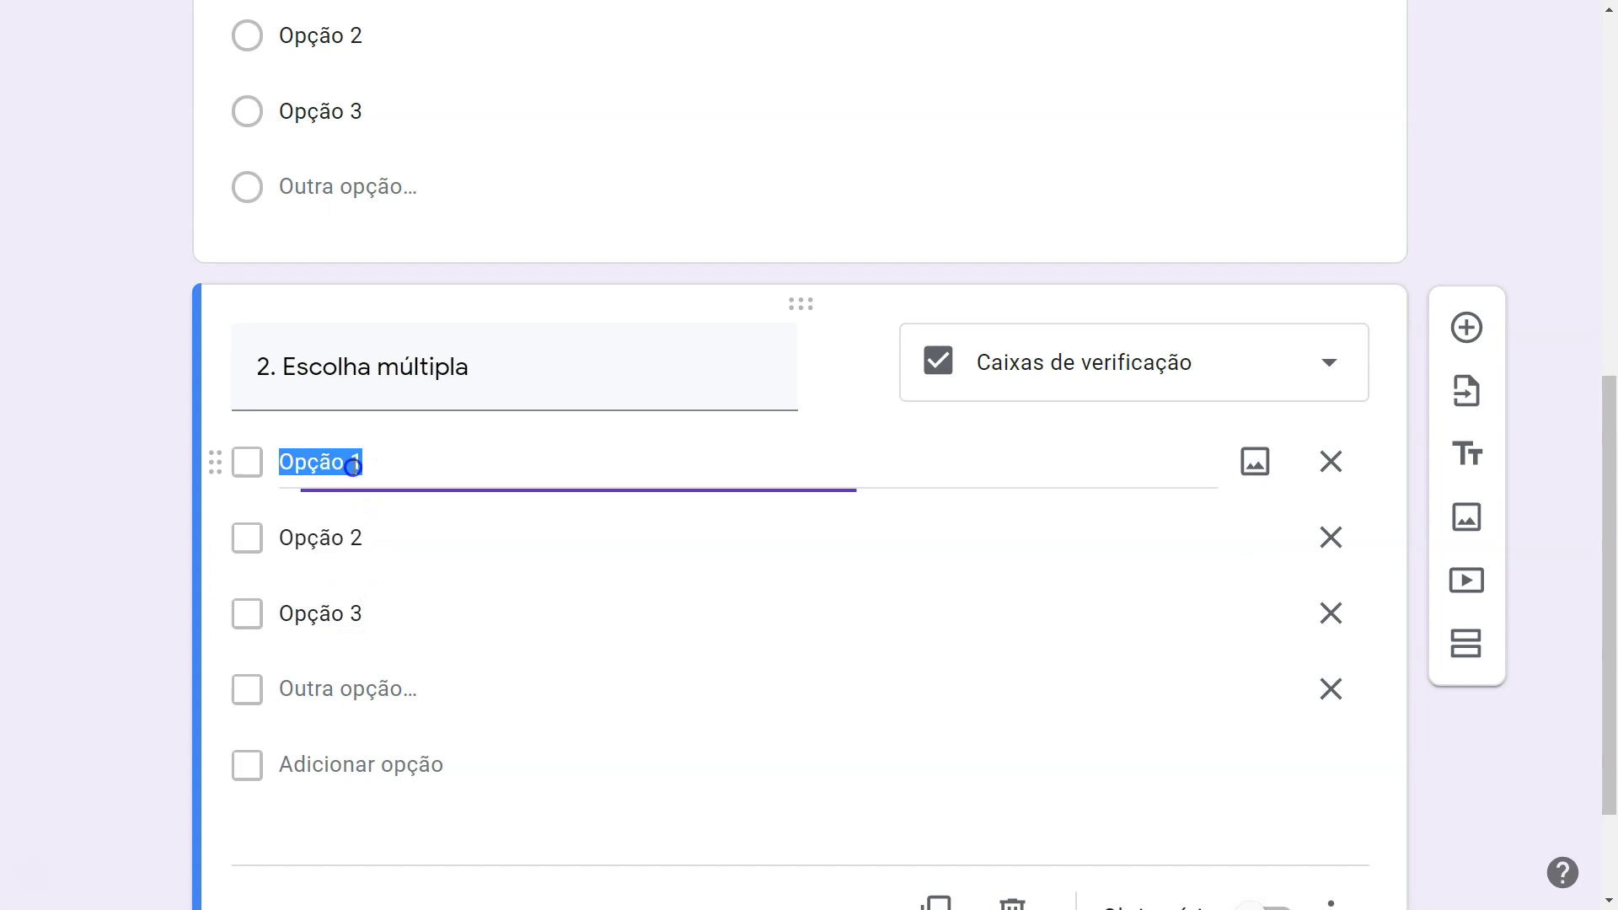
{"action": "left_click", "coordinate": [355, 538]}
{"action": "left_click", "coordinate": [355, 610]}
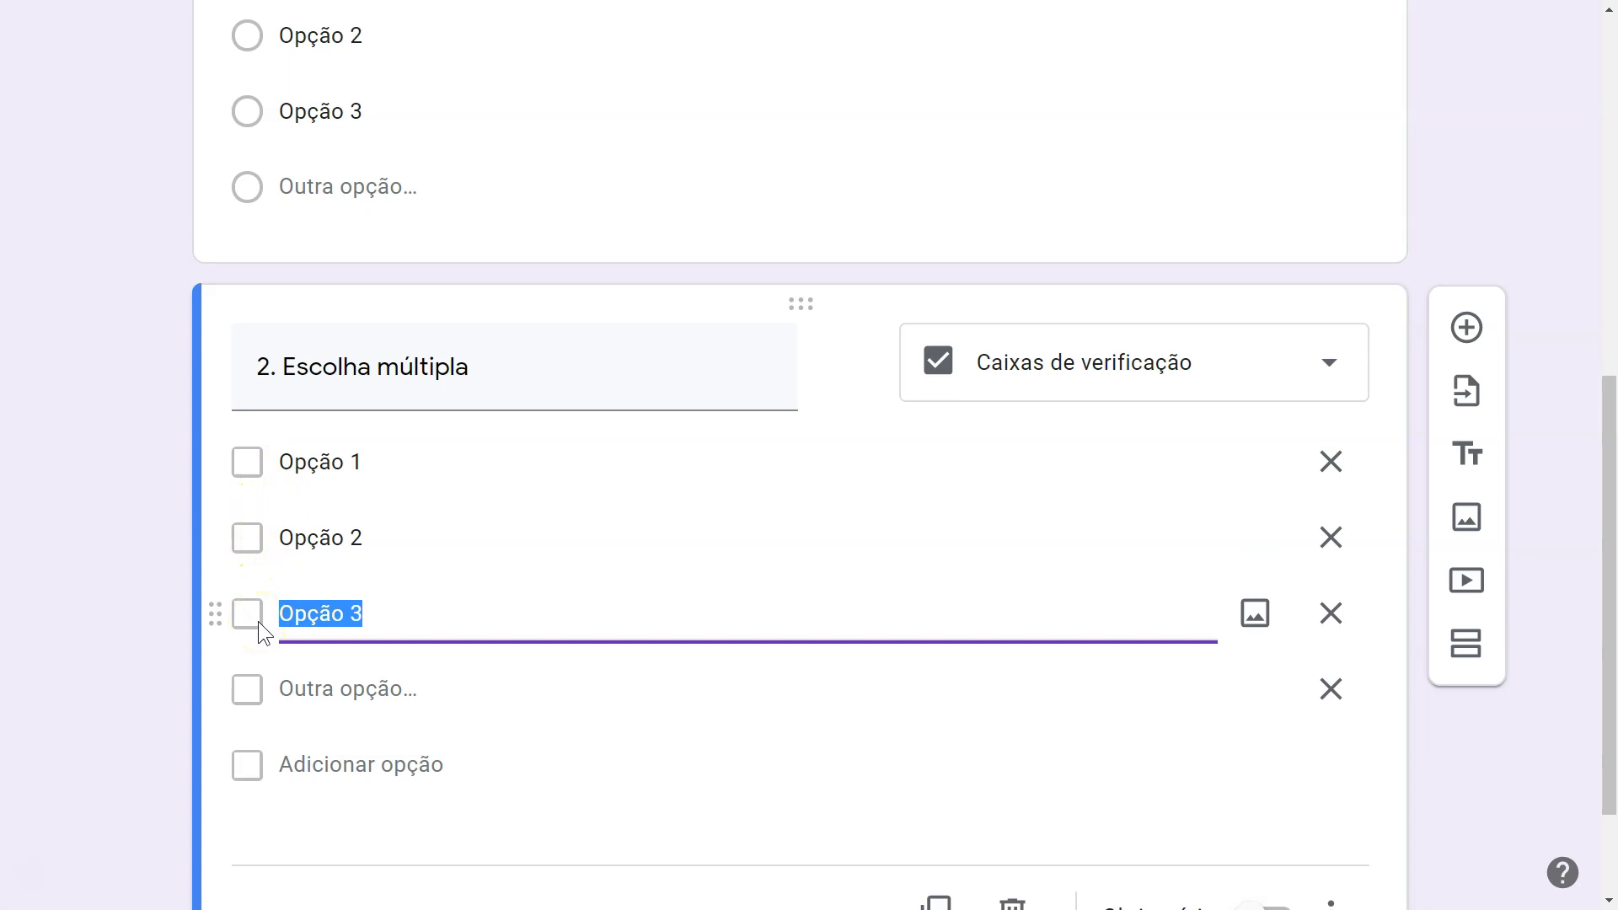
Mark question 2 and question 1 as required (Obrigatório).
{"action": "scroll", "coordinate": [258, 620], "scroll_direction": "down", "scroll_amount": 2}
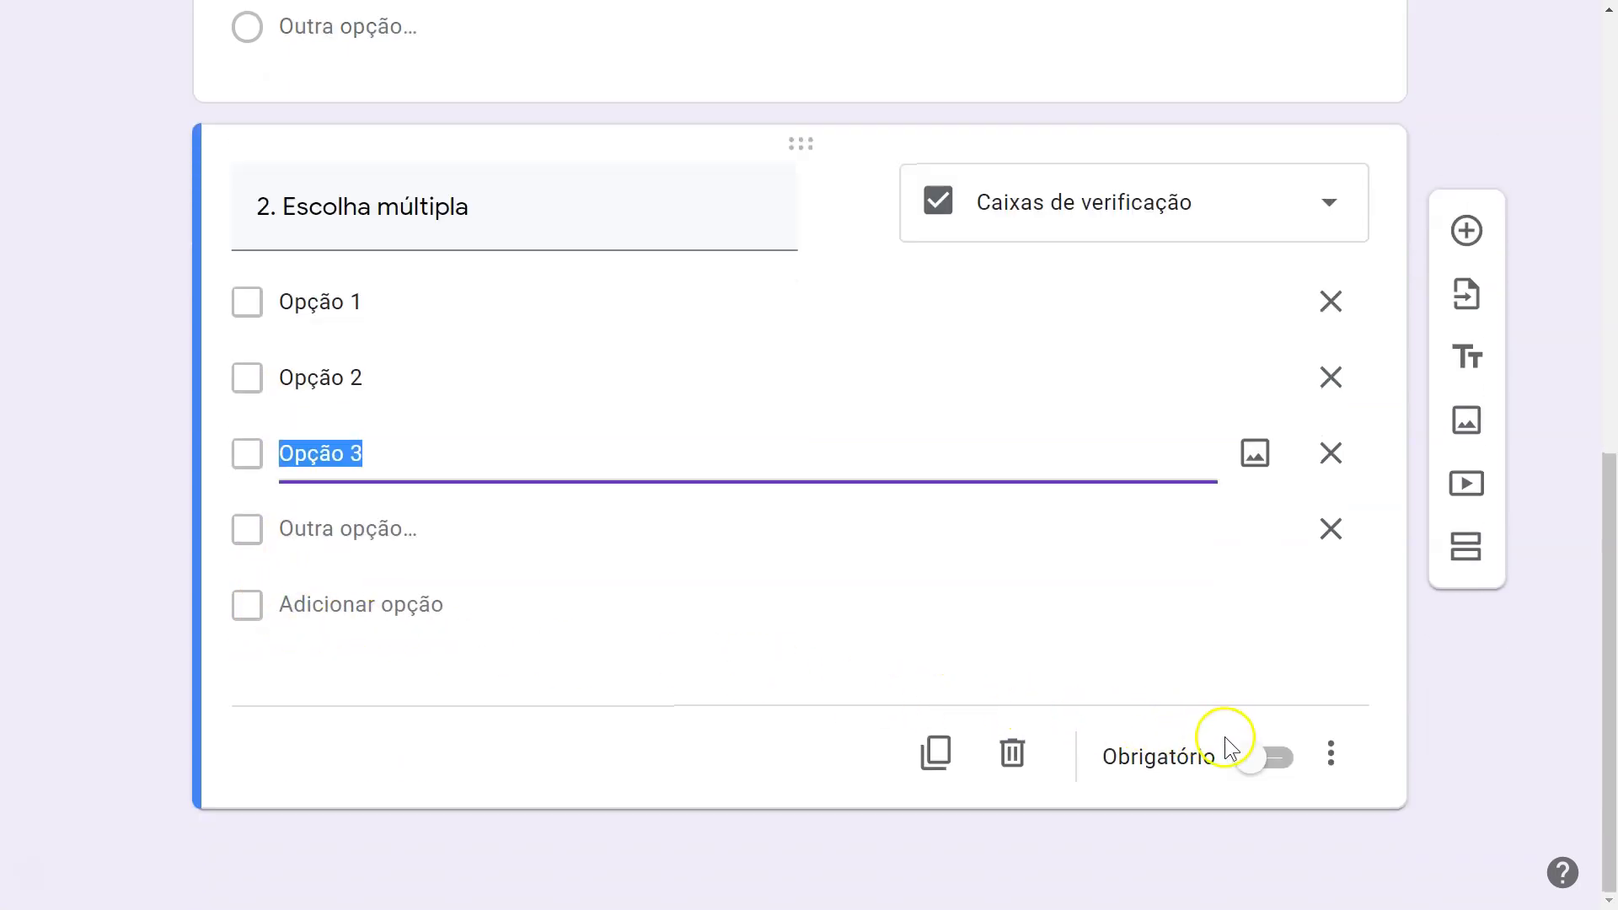
{"action": "left_click", "coordinate": [1262, 759]}
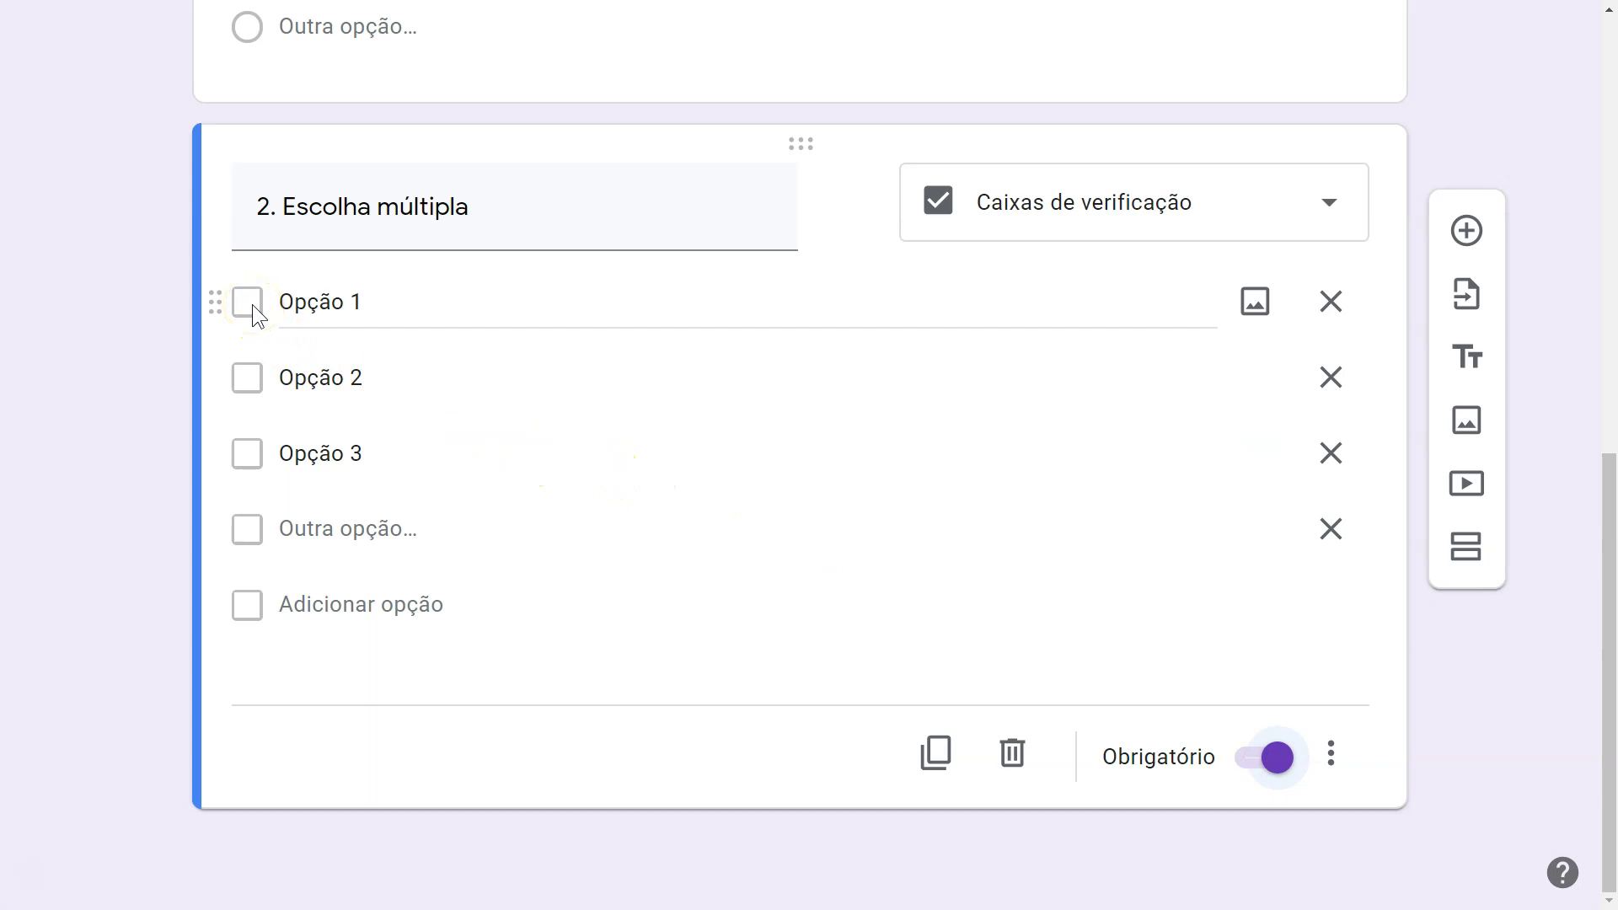
{"action": "scroll", "coordinate": [571, 300], "scroll_direction": "up", "scroll_amount": 4}
{"action": "left_click", "coordinate": [573, 290]}
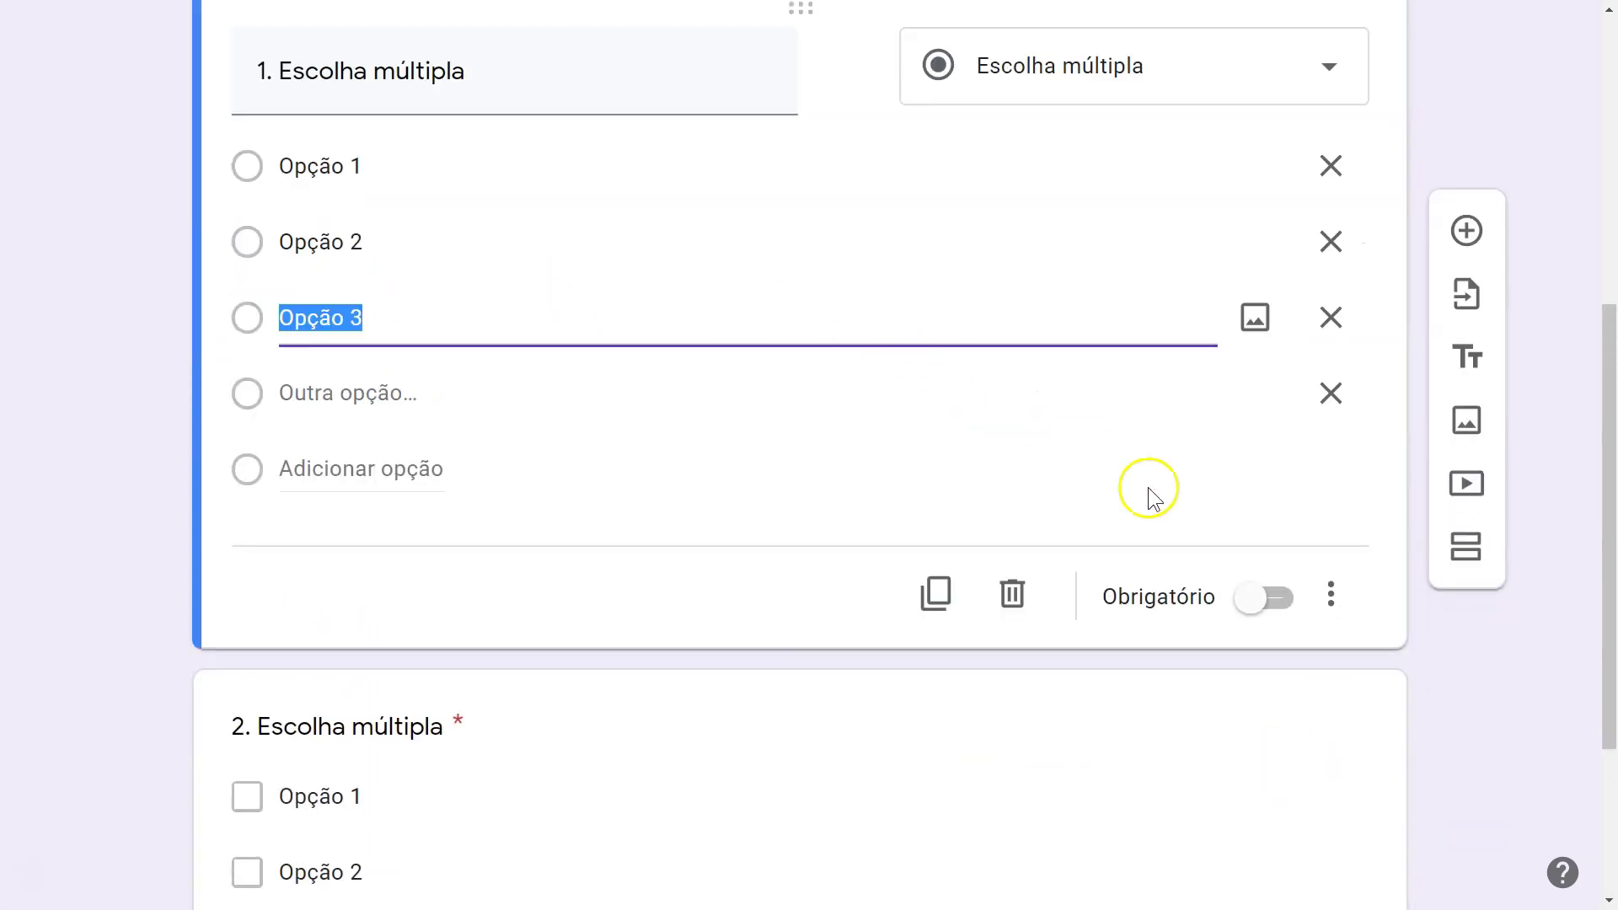
{"action": "left_click", "coordinate": [1264, 600]}
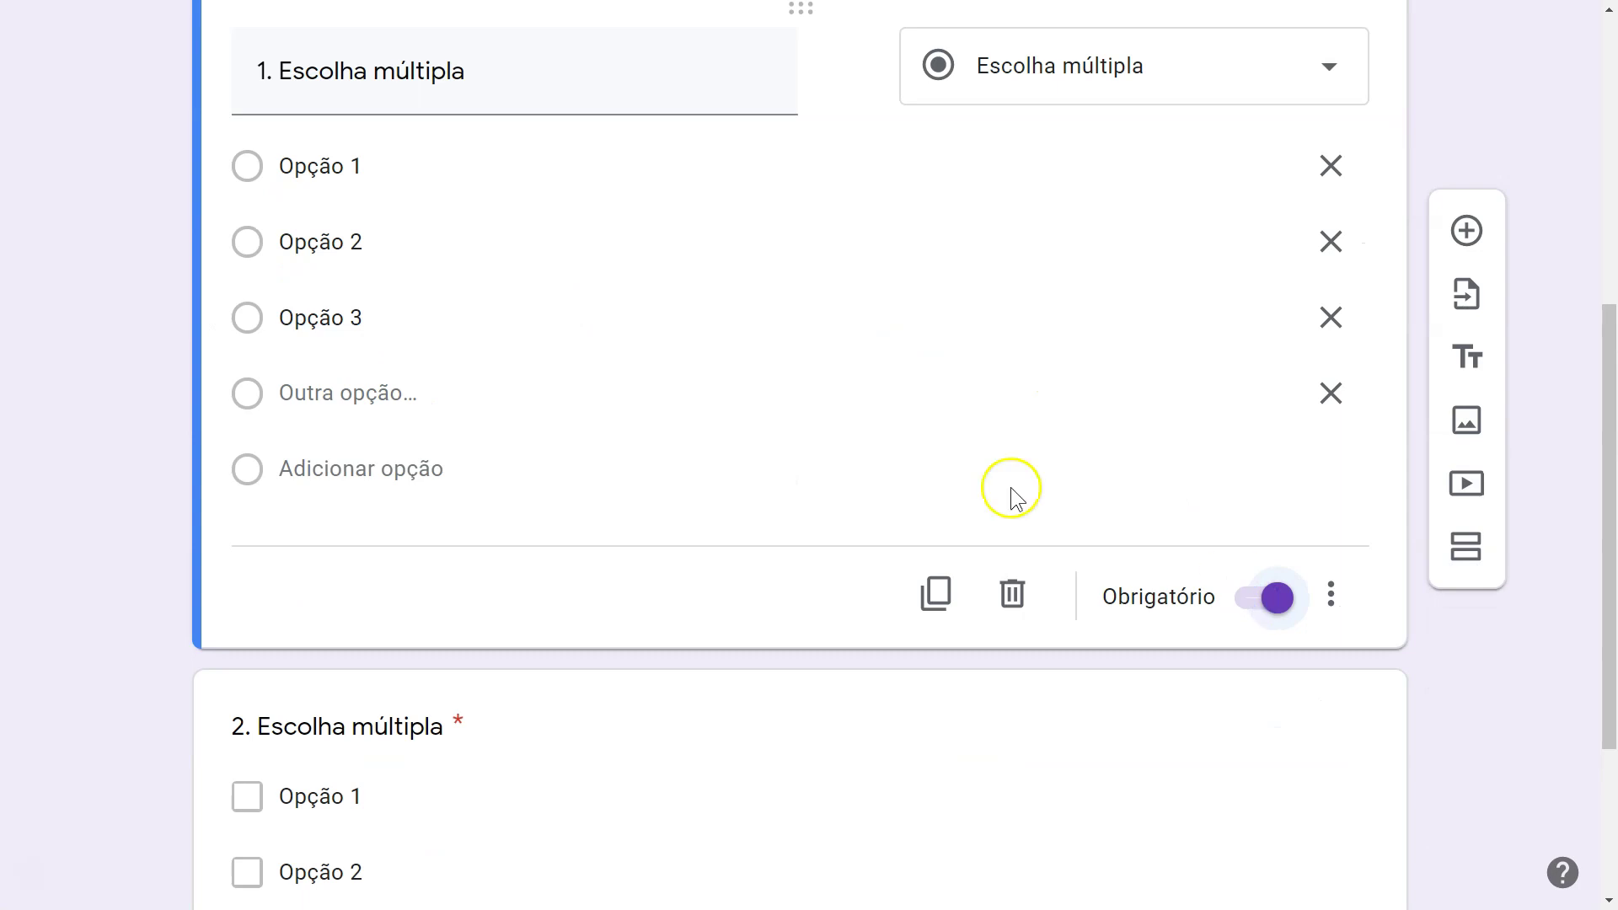
{"action": "left_click", "coordinate": [1274, 600]}
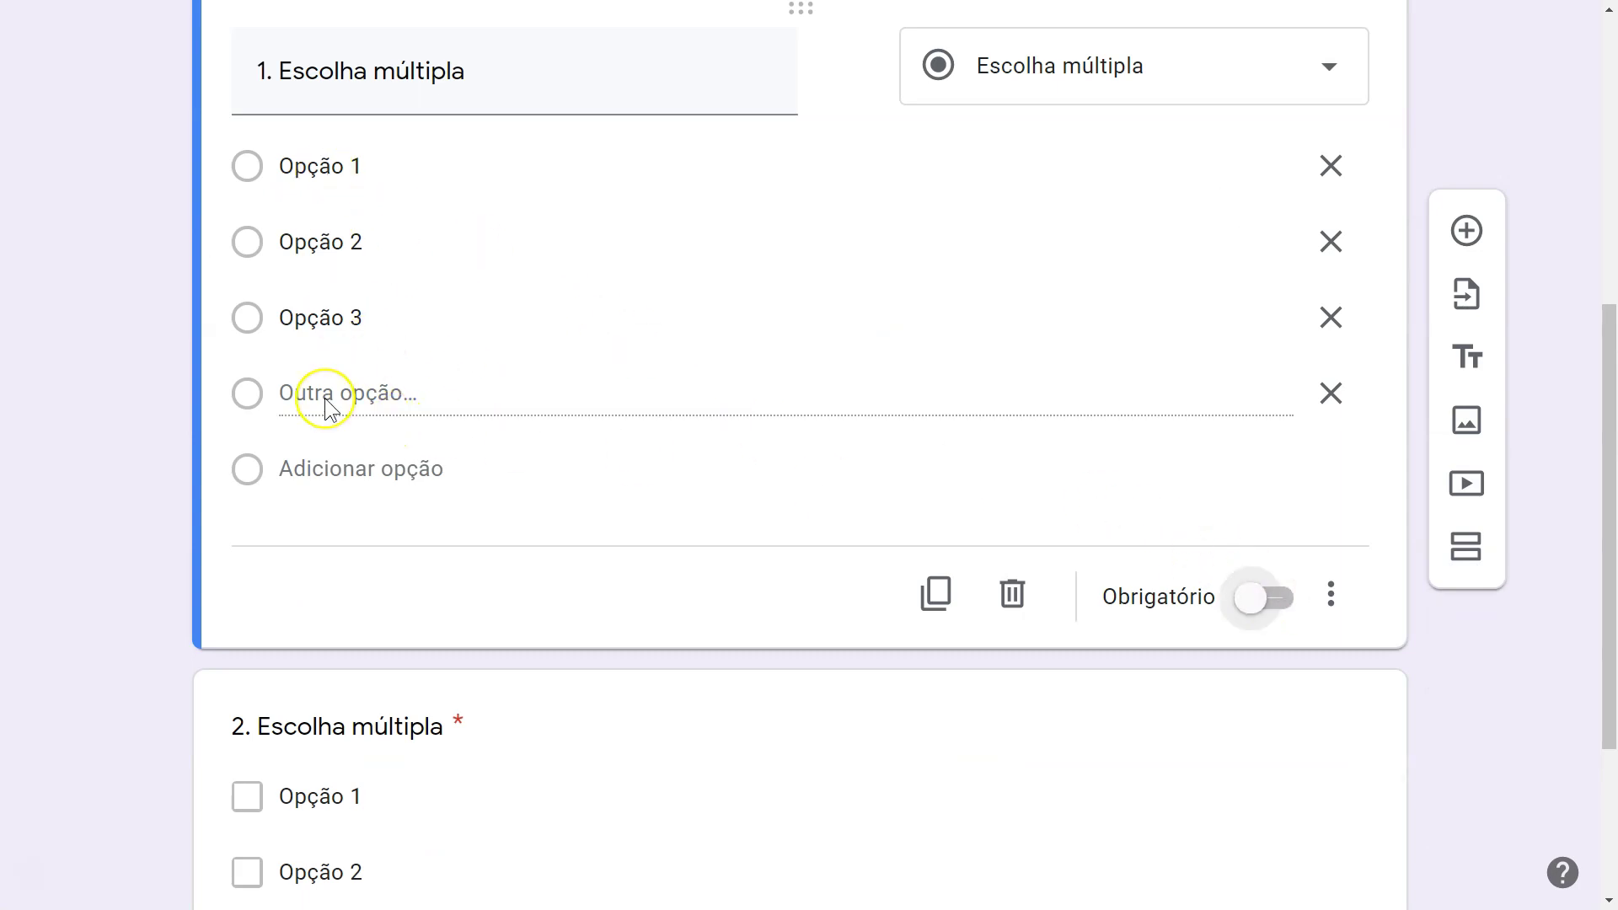
{"action": "left_click", "coordinate": [1269, 613]}
Duplicate question 2 and turn the copy into a dropdown (Pendente) question titled "3. Pendente".
{"action": "scroll", "coordinate": [1130, 607], "scroll_direction": "down", "scroll_amount": 3}
{"action": "left_click", "coordinate": [1124, 605]}
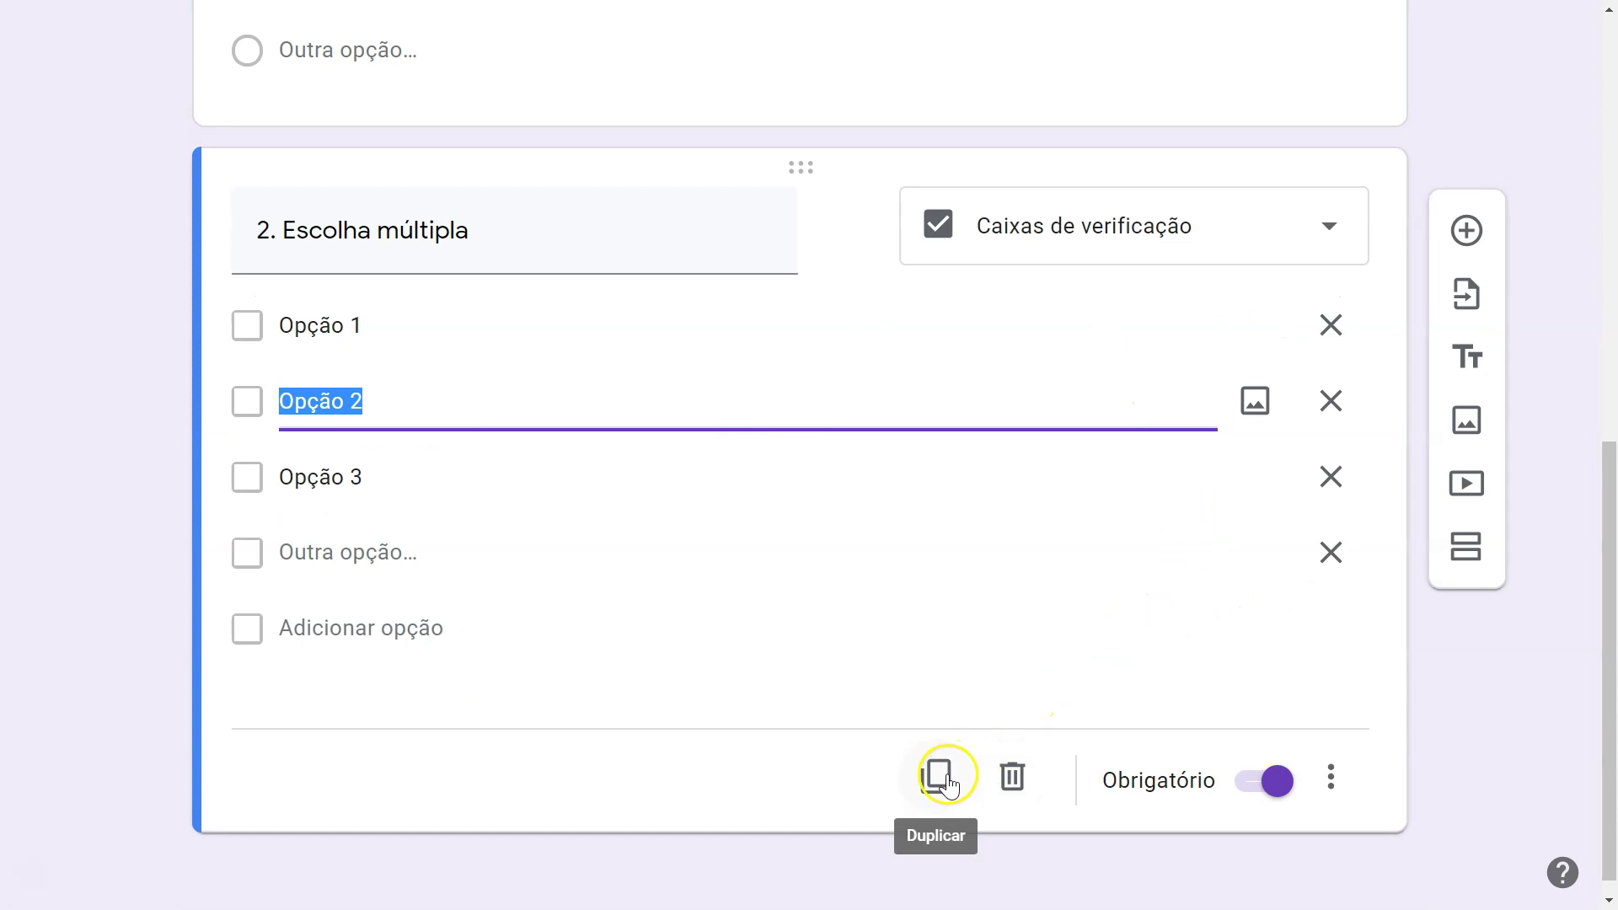
{"action": "left_click", "coordinate": [937, 777]}
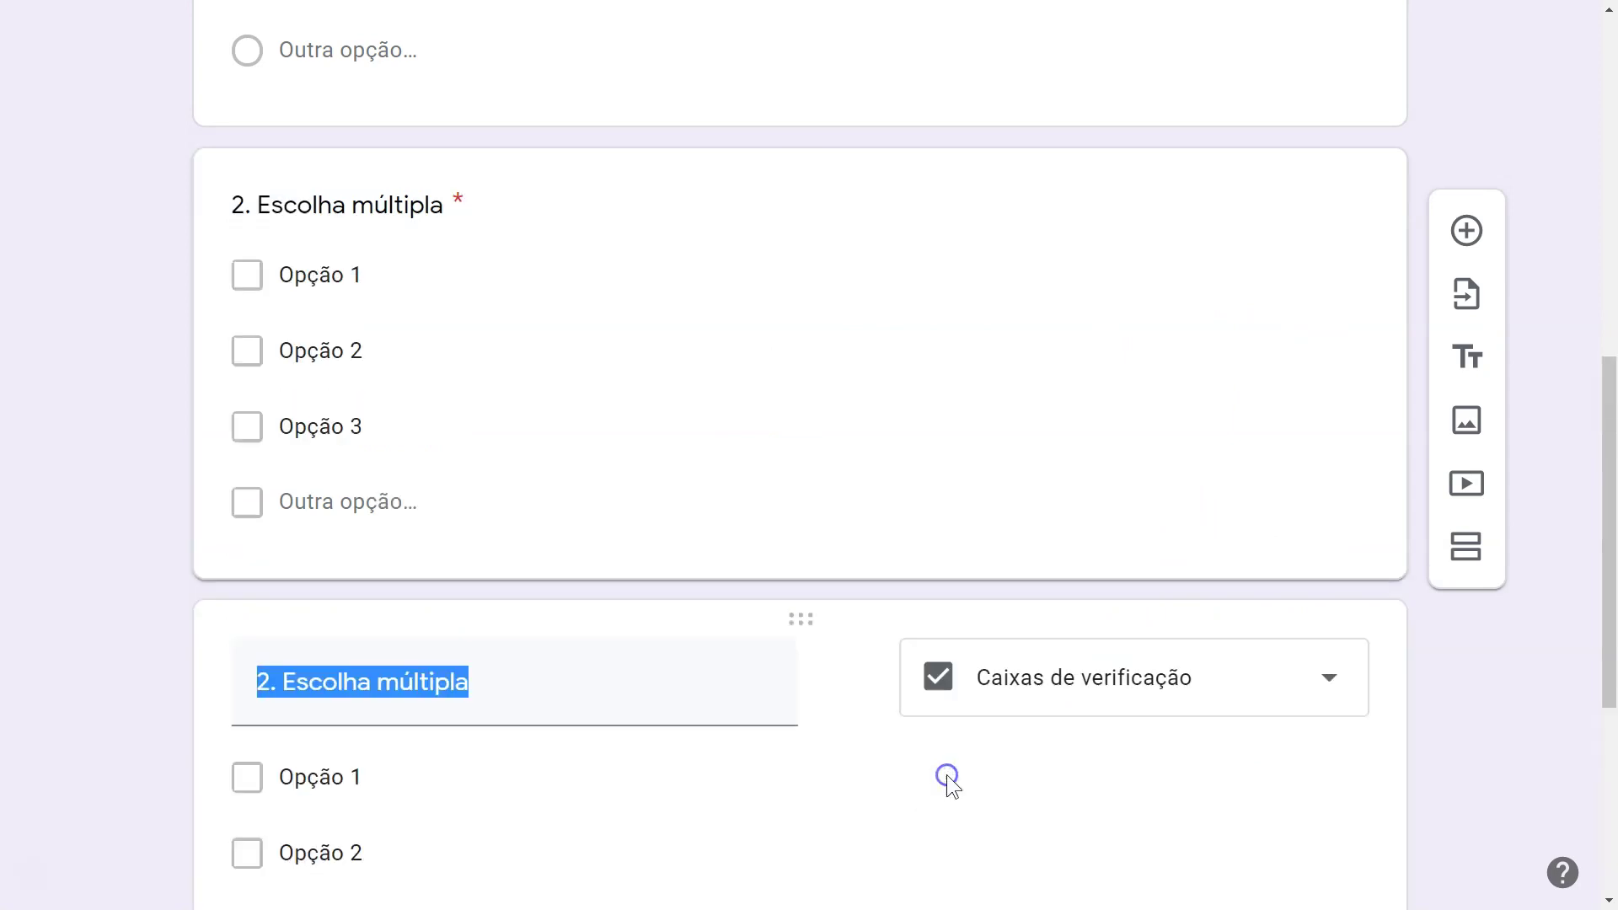
{"action": "left_click", "coordinate": [1025, 481]}
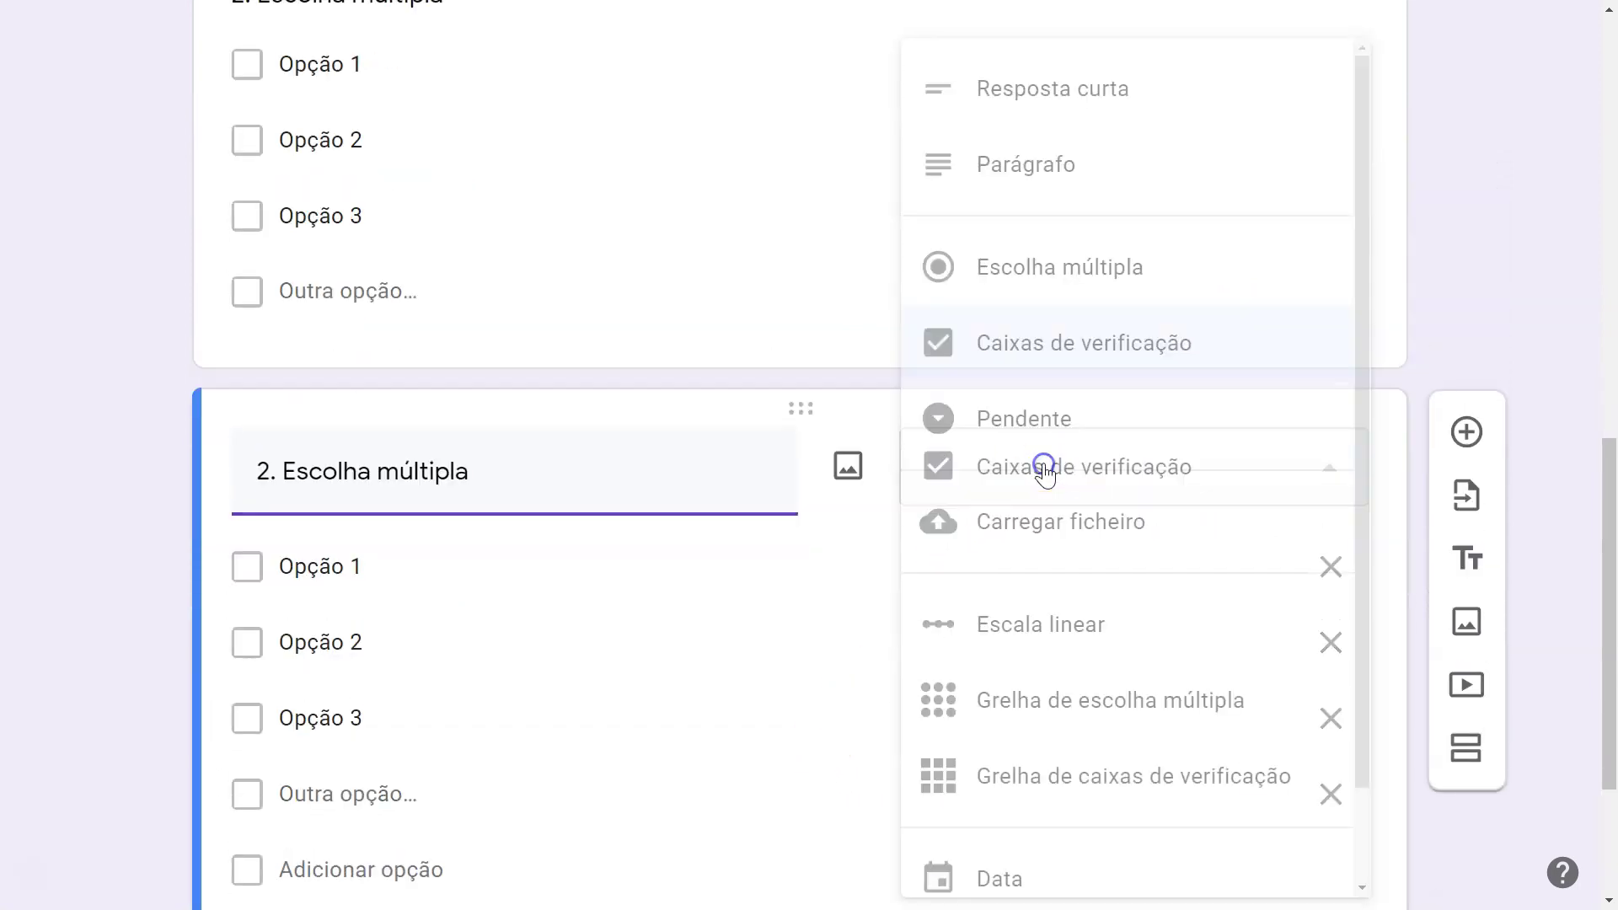
{"action": "left_click", "coordinate": [1036, 421]}
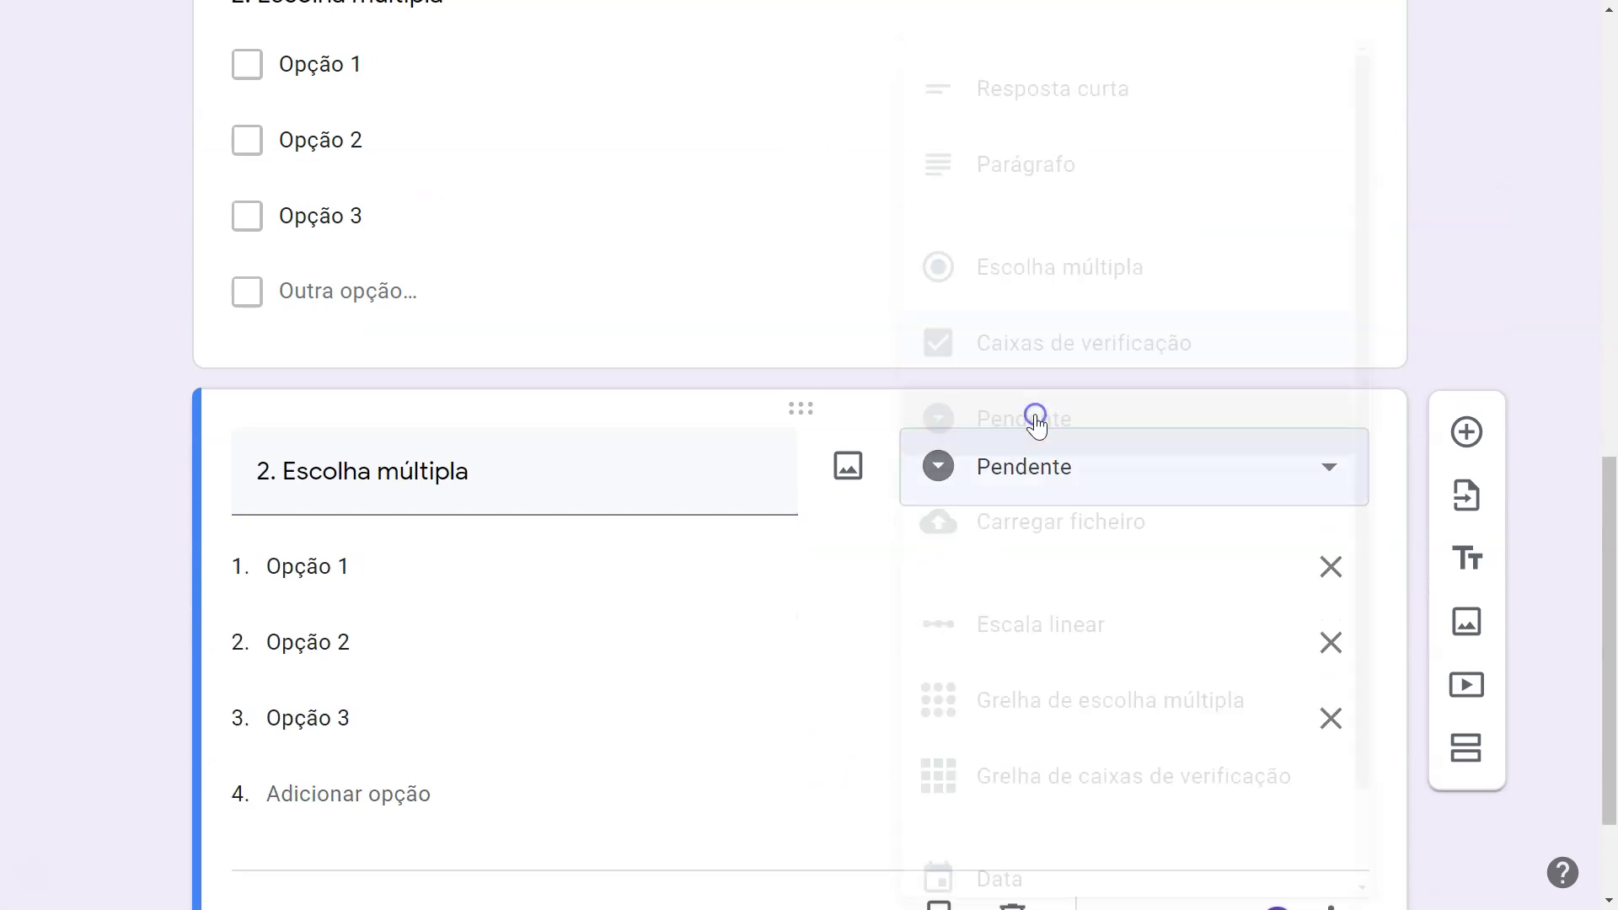
{"action": "triple_click", "coordinate": [267, 474]}
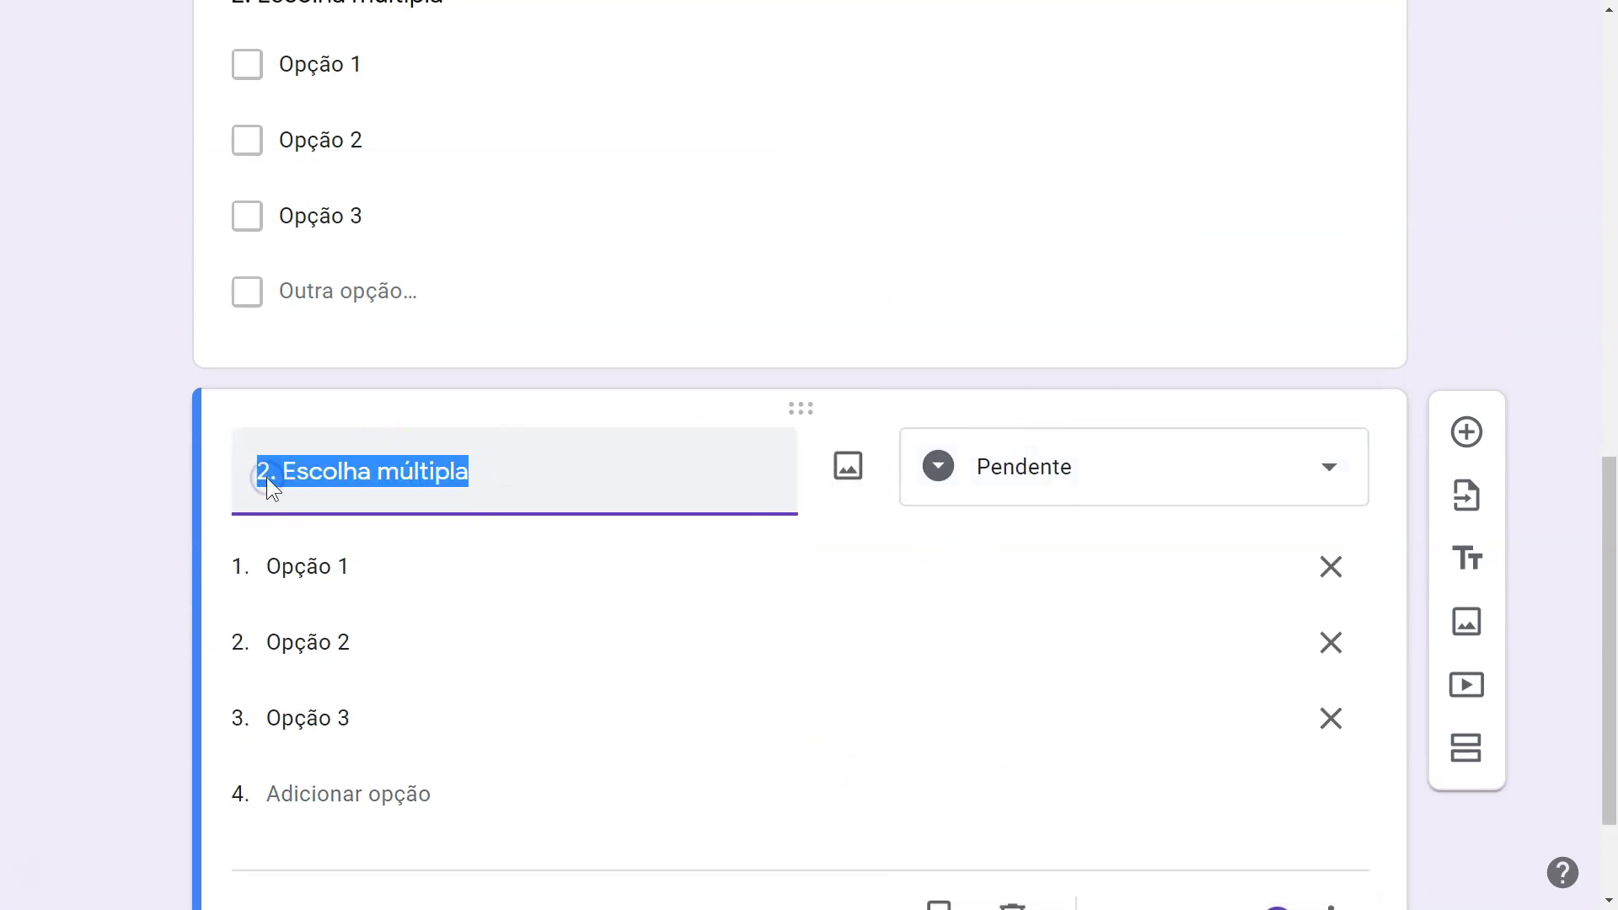
{"action": "type", "text": "3. Pendente"}
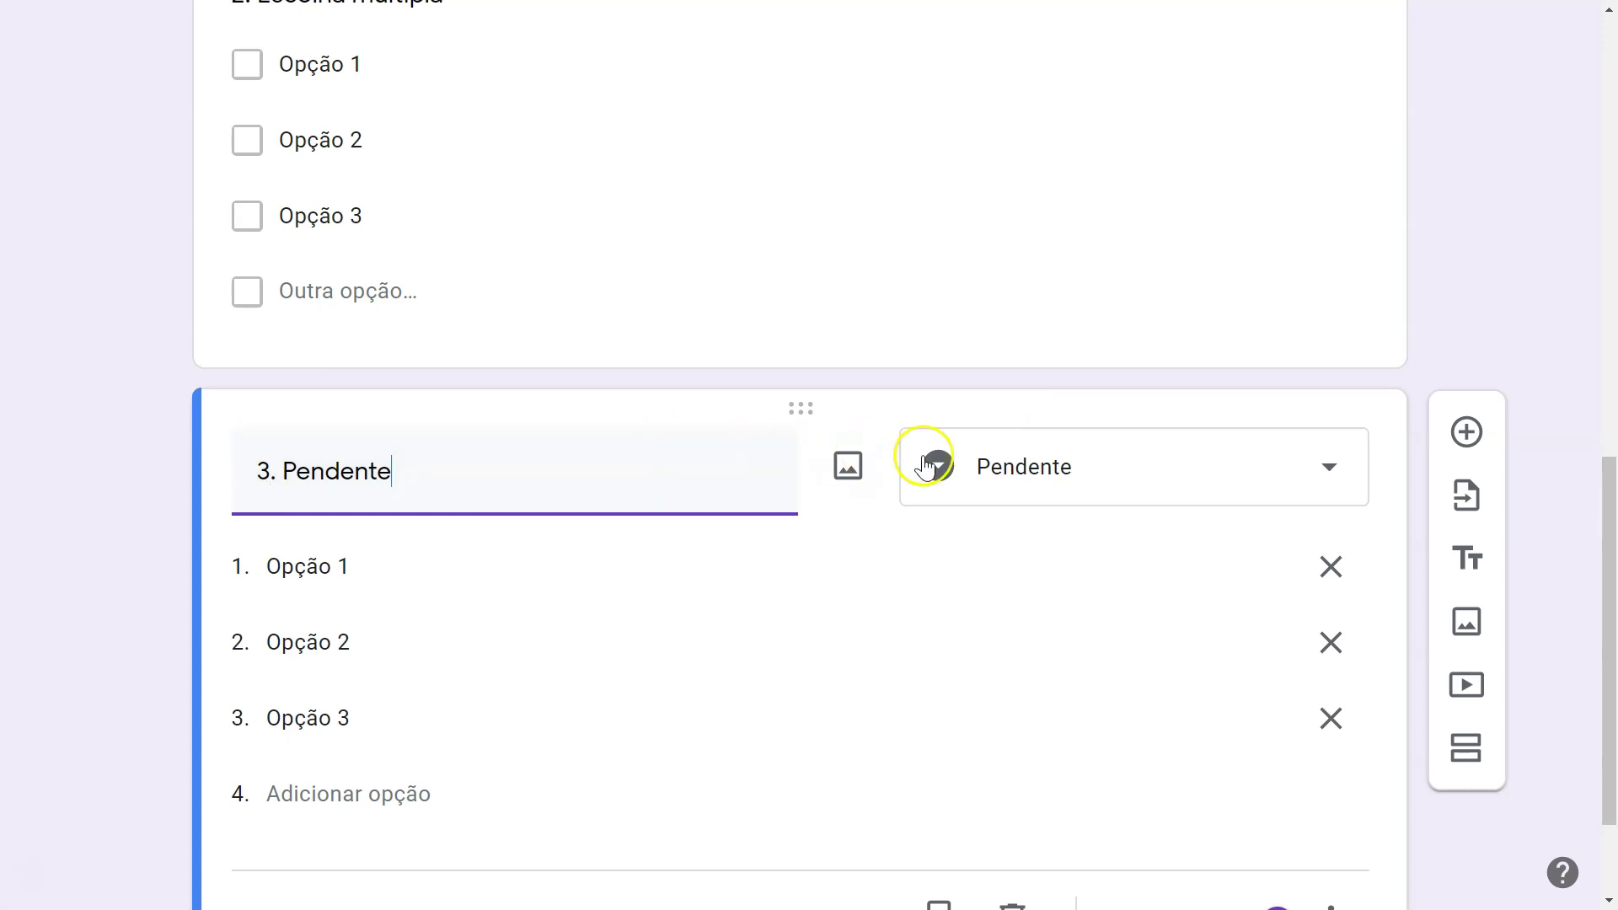
Duplicate question 3 and turn the copy into a linear scale (Escala linear) question titled "4. Escala linear".
{"action": "scroll", "coordinate": [1011, 462], "scroll_direction": "down", "scroll_amount": 2}
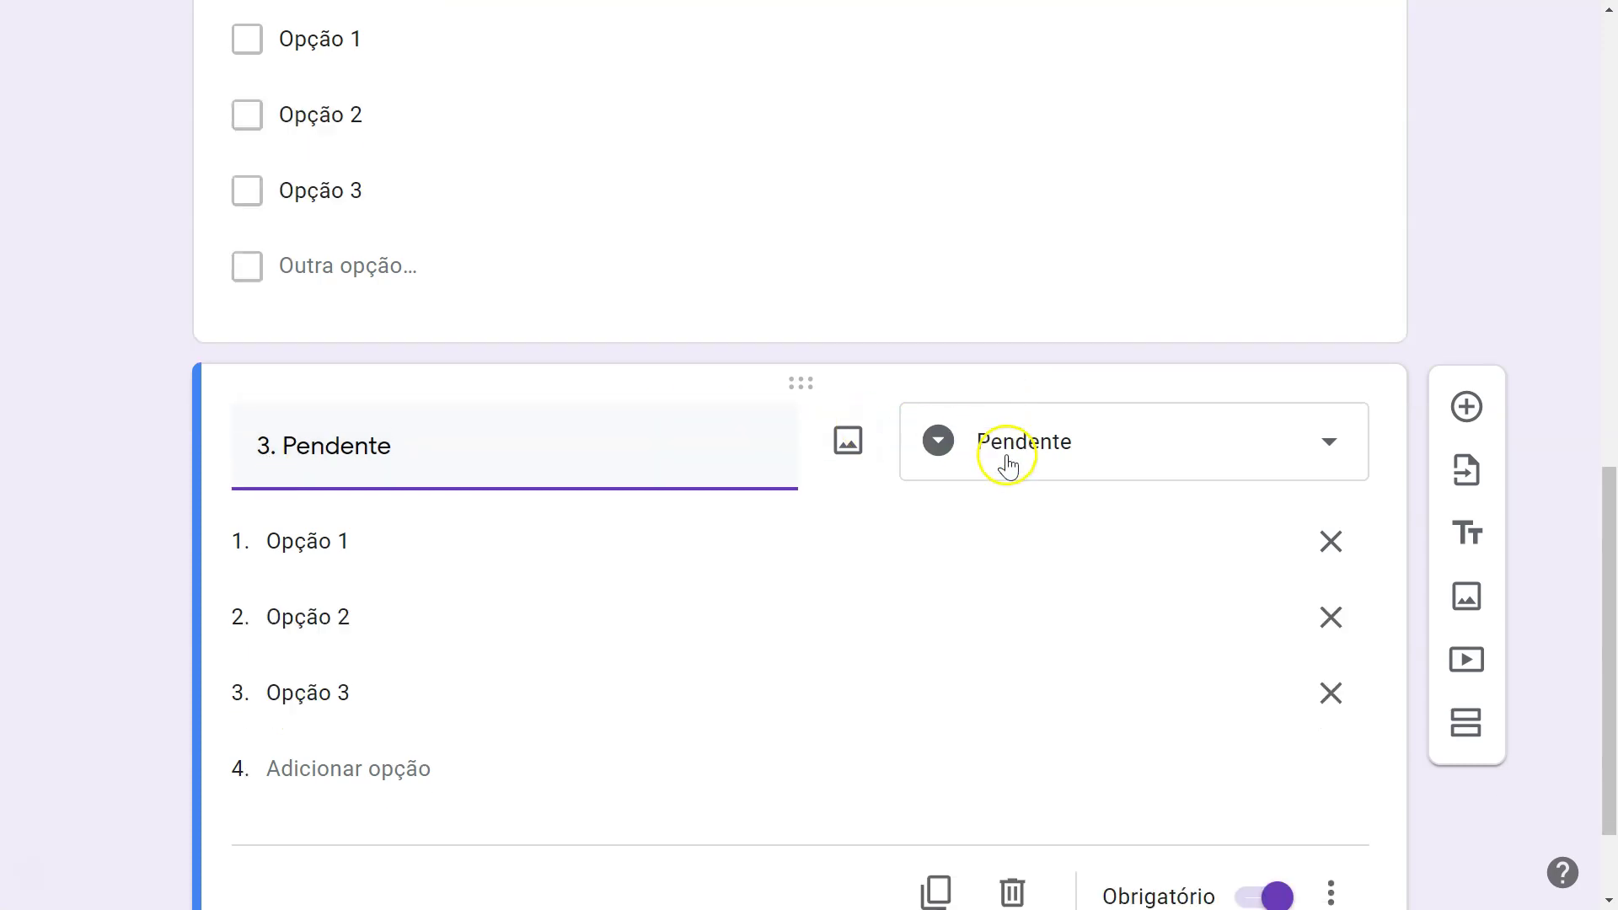
{"action": "left_click", "coordinate": [938, 753]}
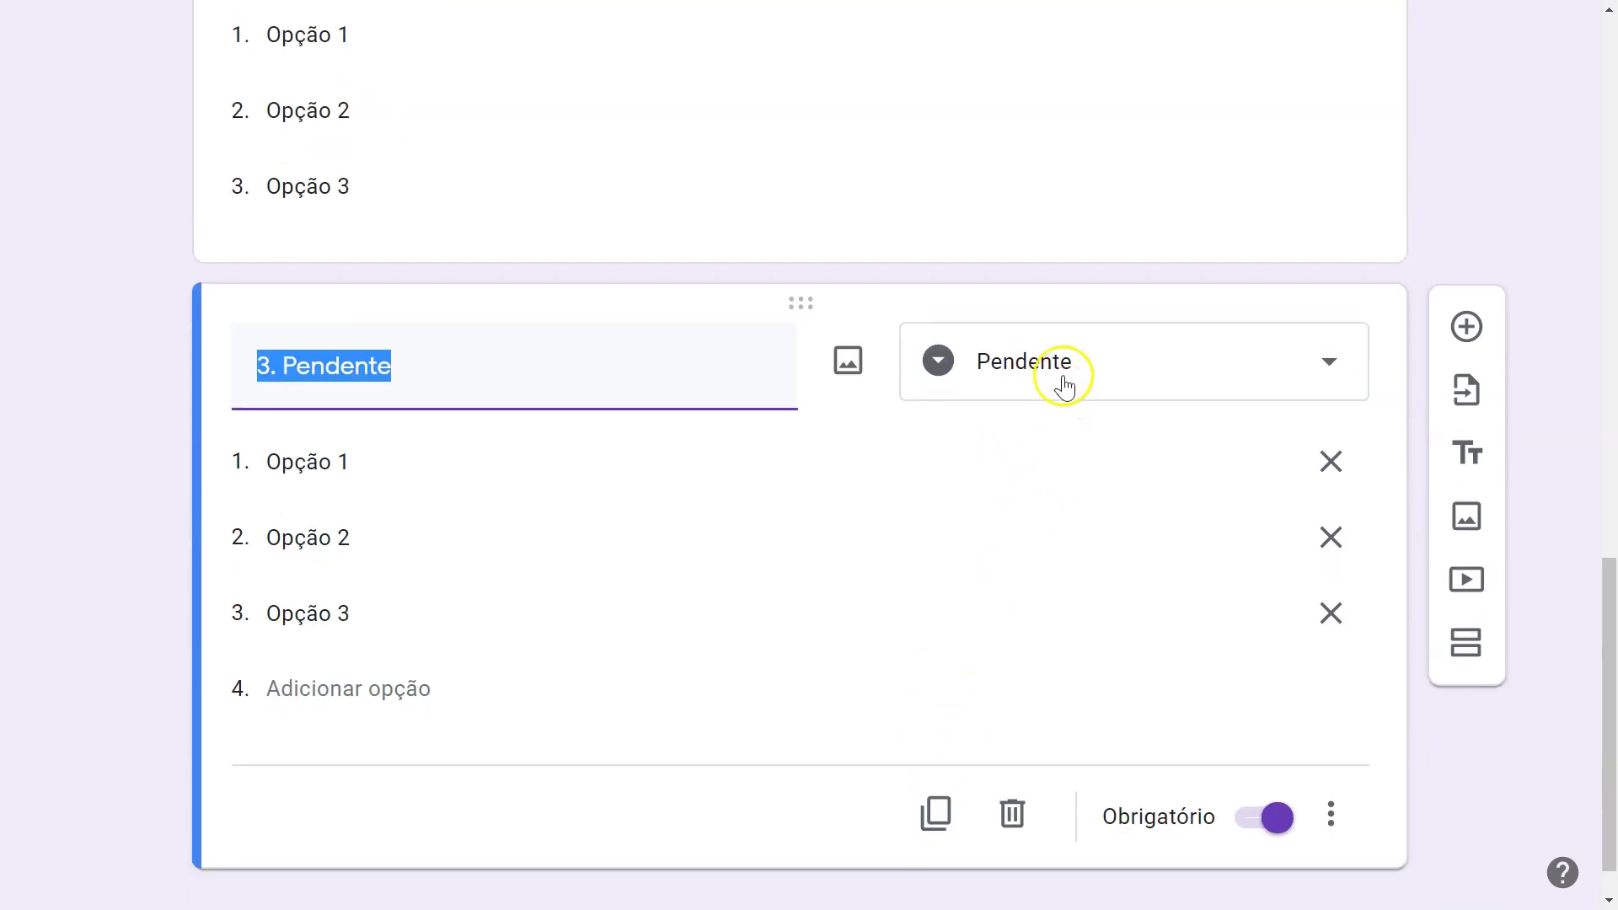
{"action": "left_click", "coordinate": [1066, 371]}
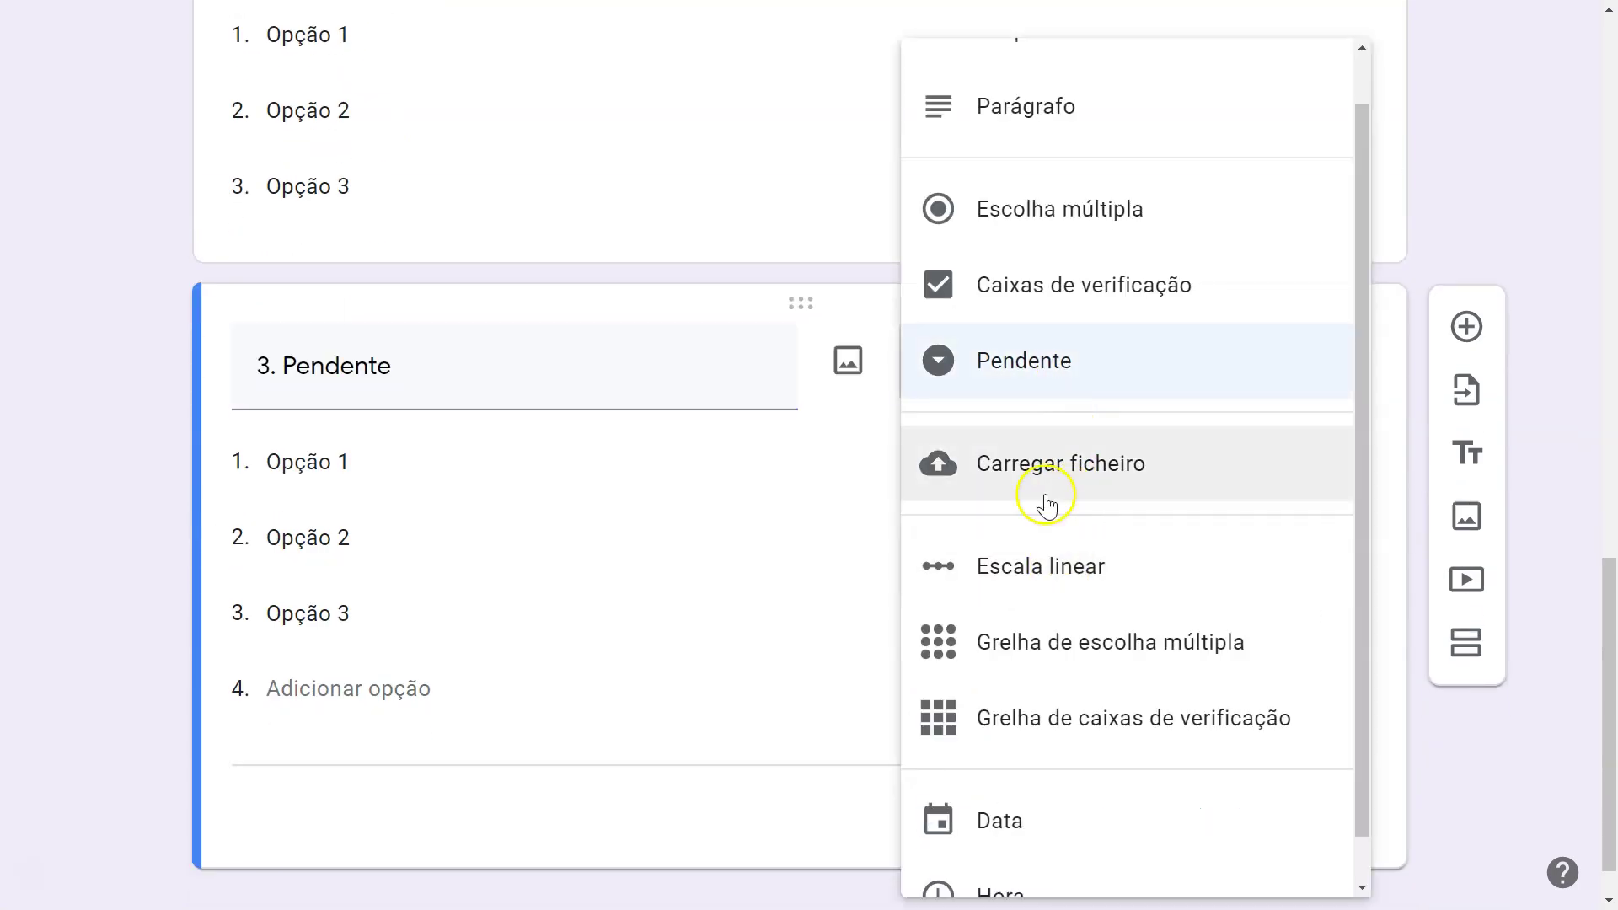
{"action": "scroll", "coordinate": [1041, 156], "scroll_direction": "up", "scroll_amount": 1}
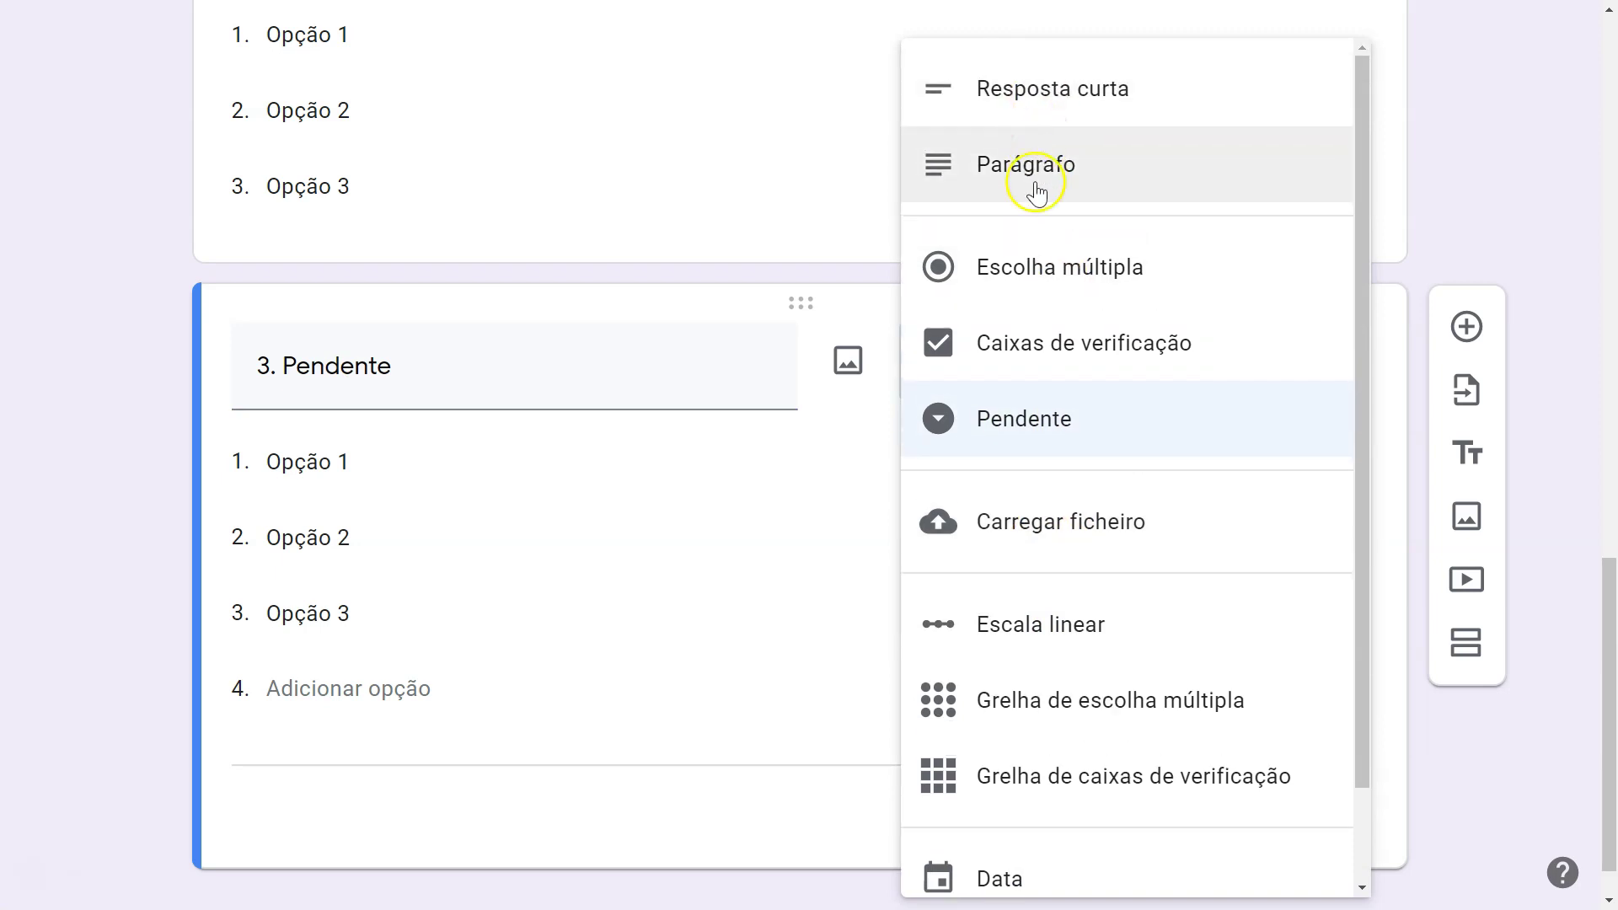
{"action": "left_click", "coordinate": [1044, 628]}
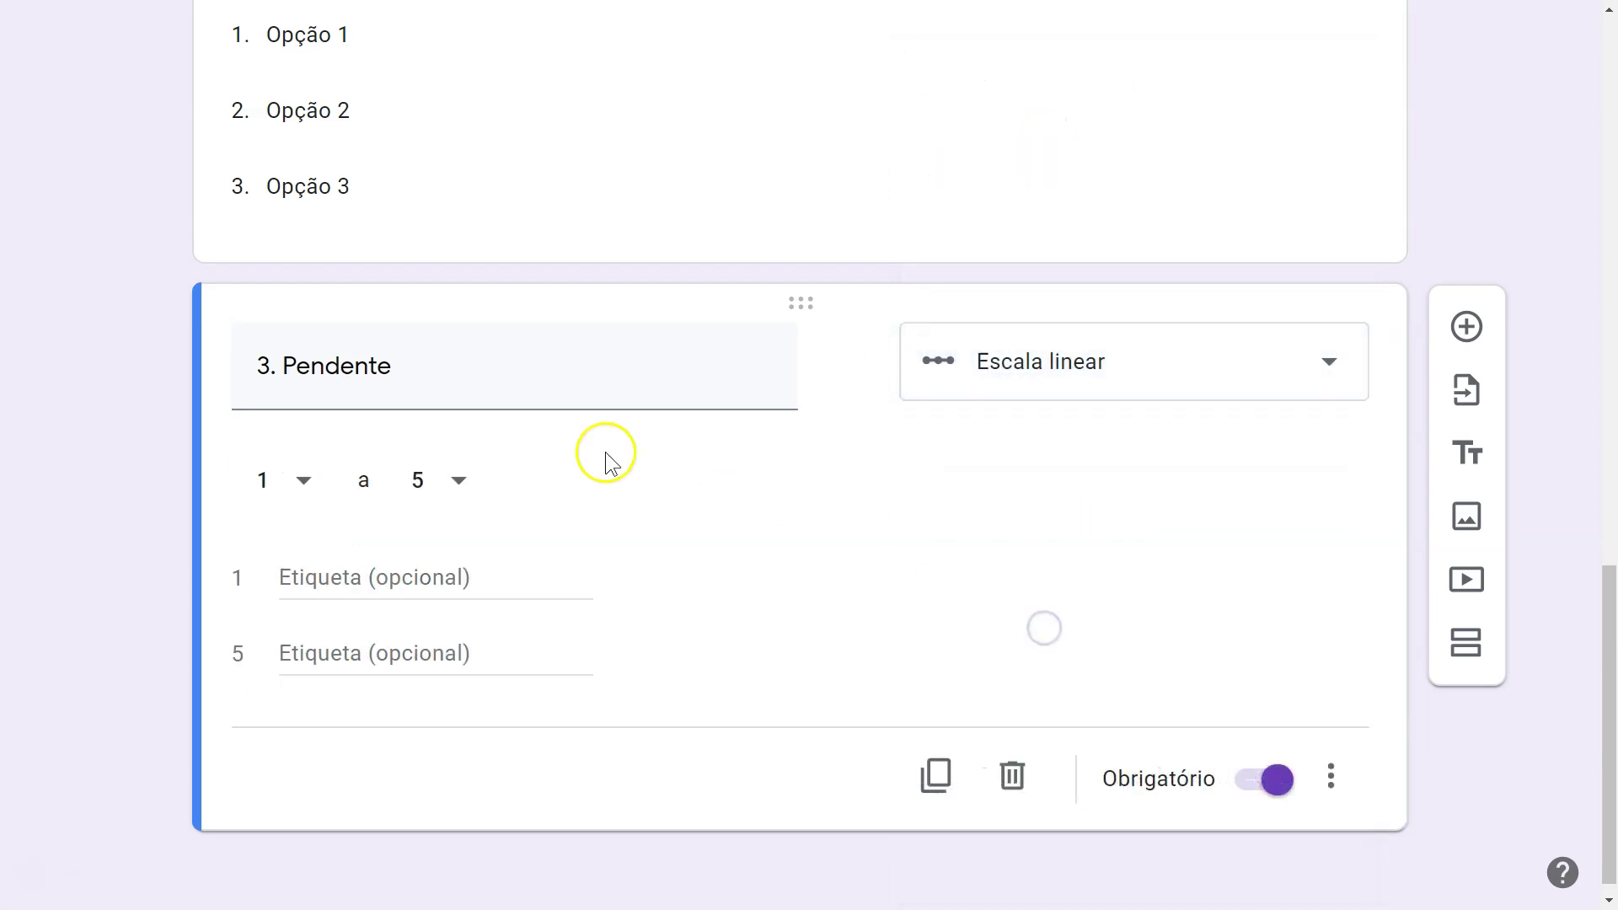
{"action": "triple_click", "coordinate": [455, 372]}
{"action": "type", "text": "4. Escala linear"}
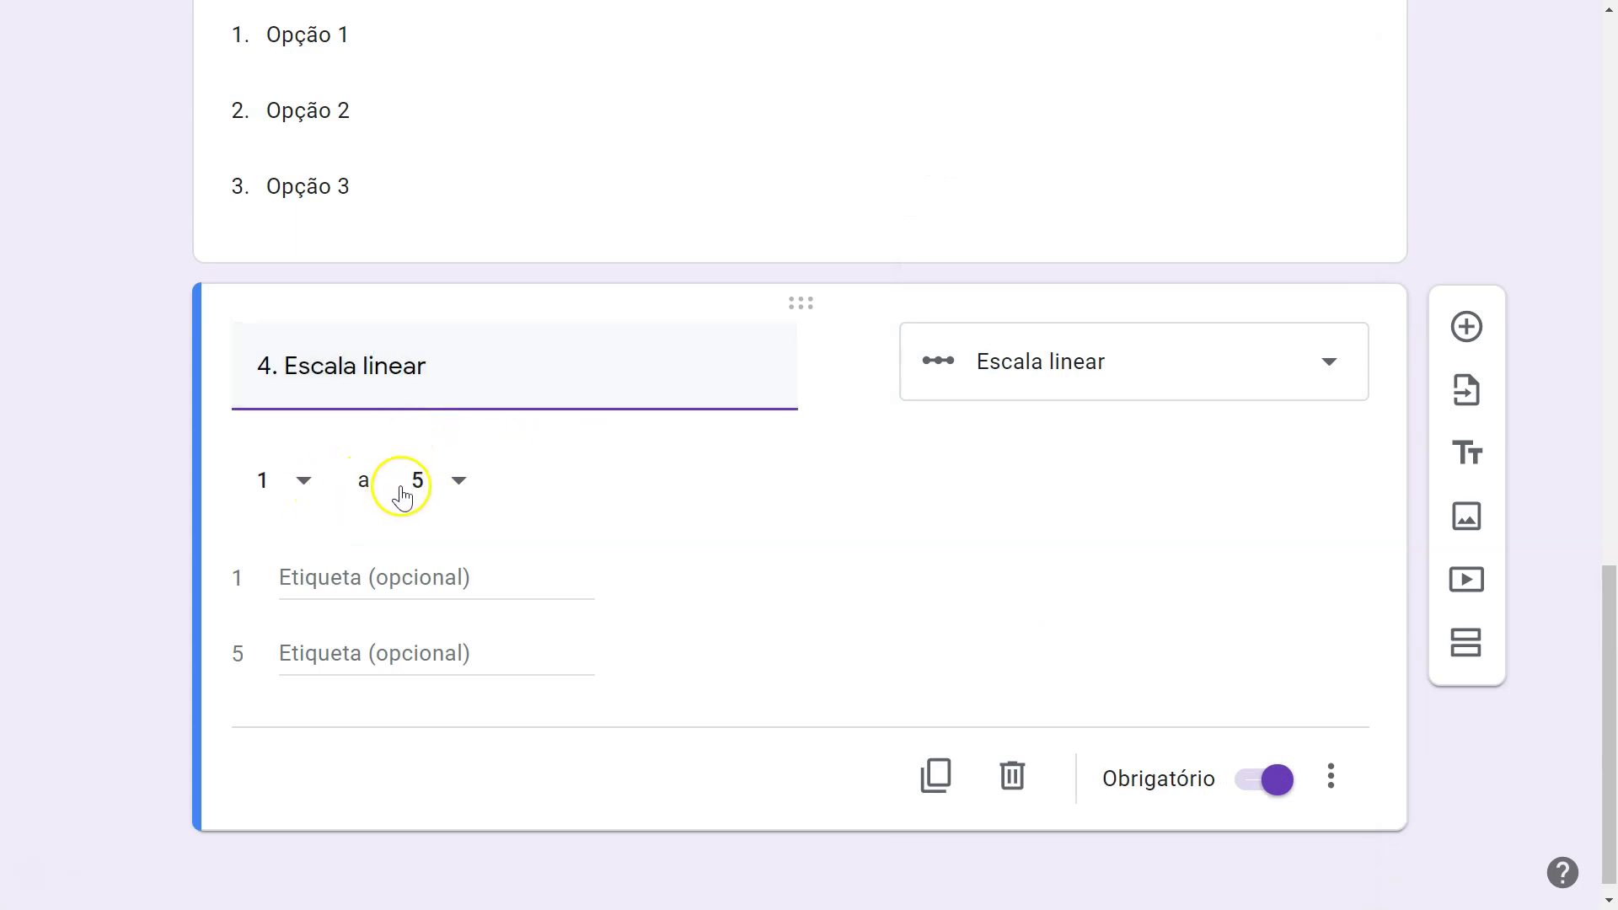
Set the upper end of question 4's scale to 10, also trying 2 before settling on 10.
{"action": "left_click", "coordinate": [454, 487]}
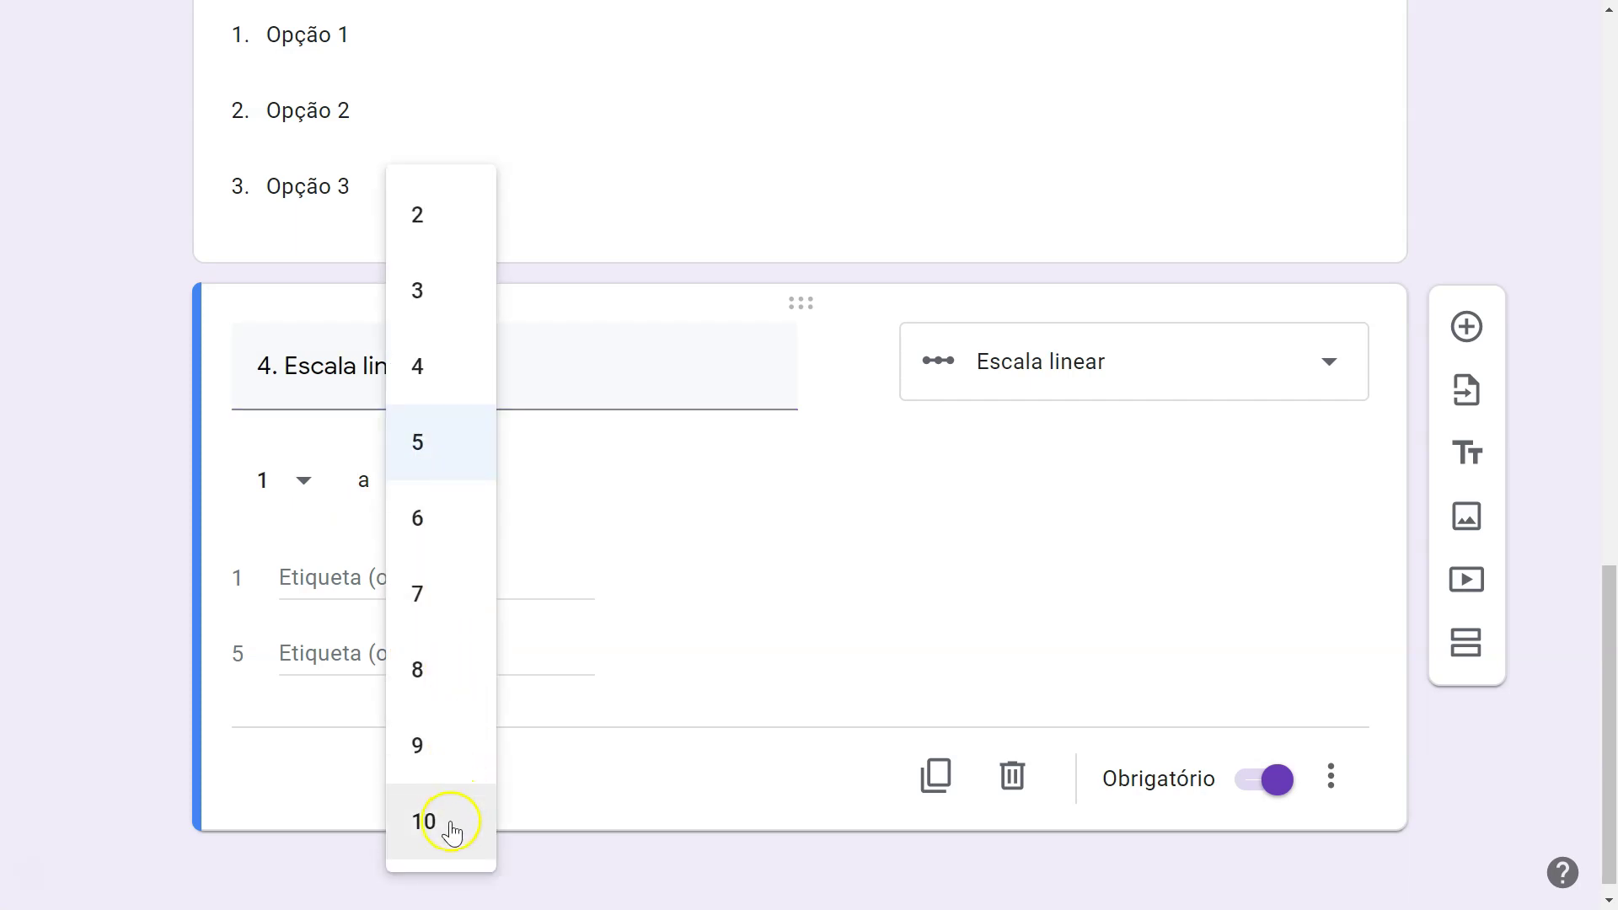
{"action": "left_click", "coordinate": [452, 831]}
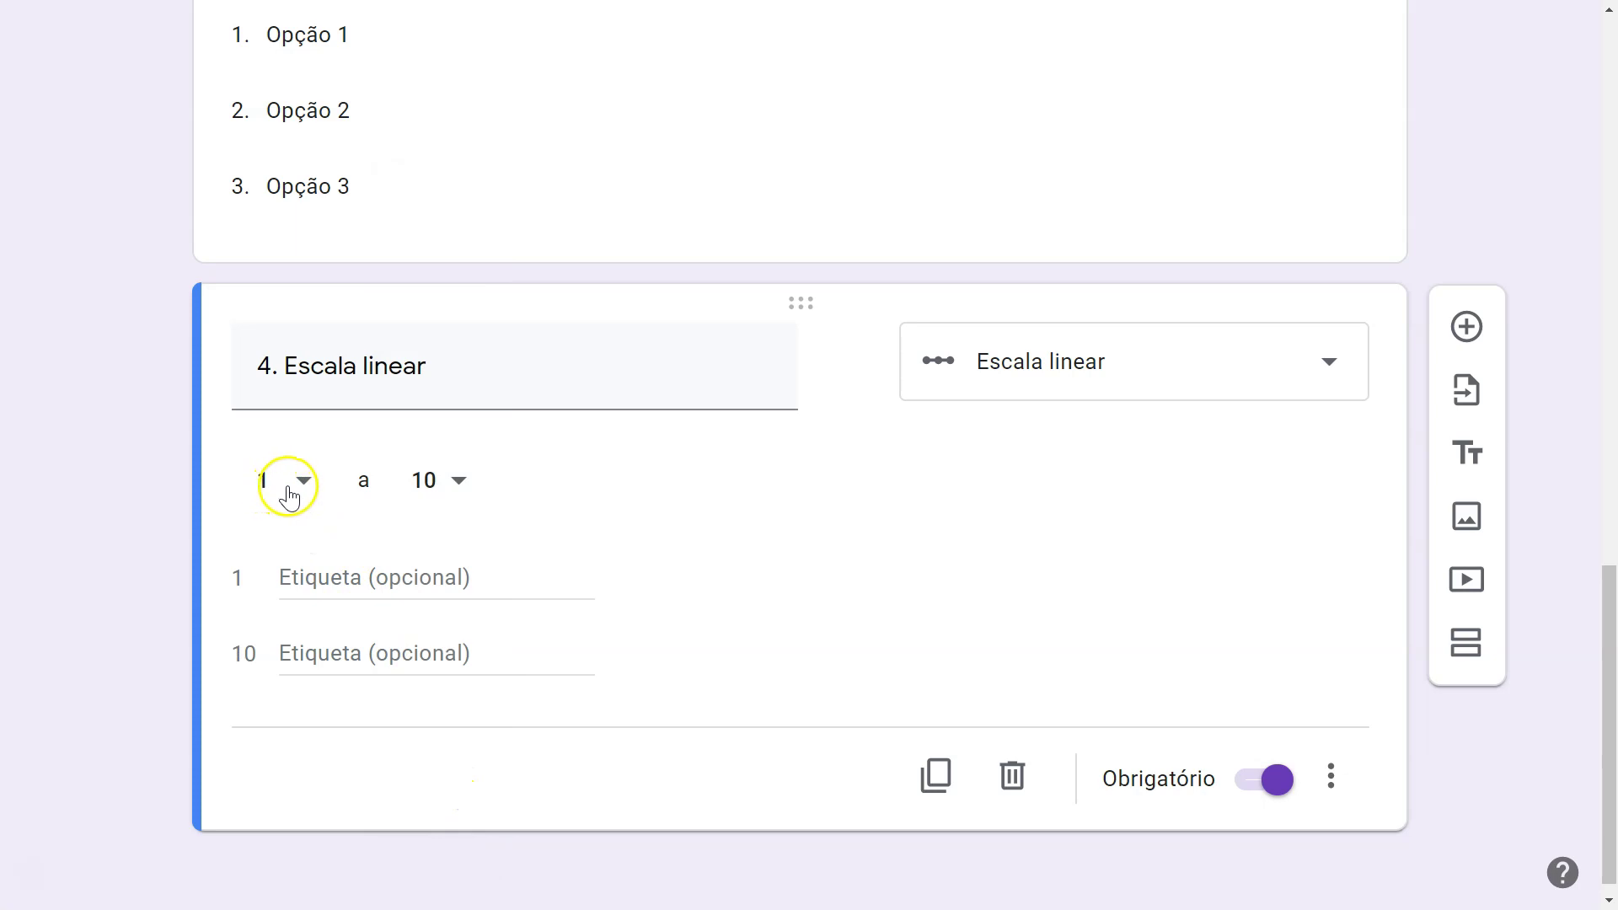
{"action": "left_click", "coordinate": [455, 497]}
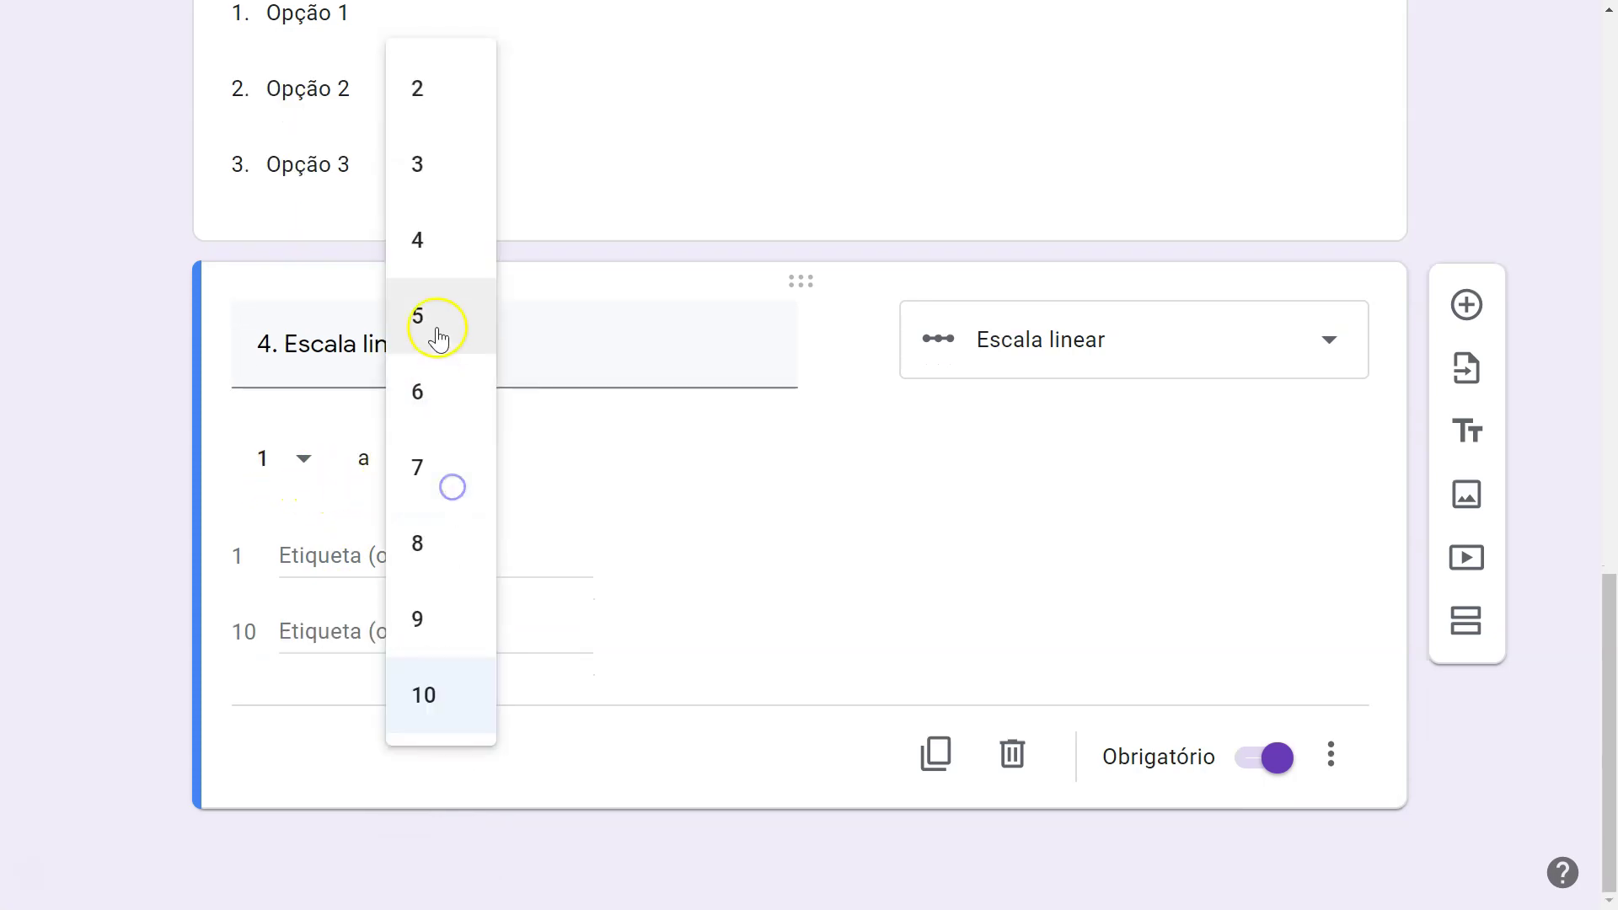
{"action": "left_click", "coordinate": [446, 112]}
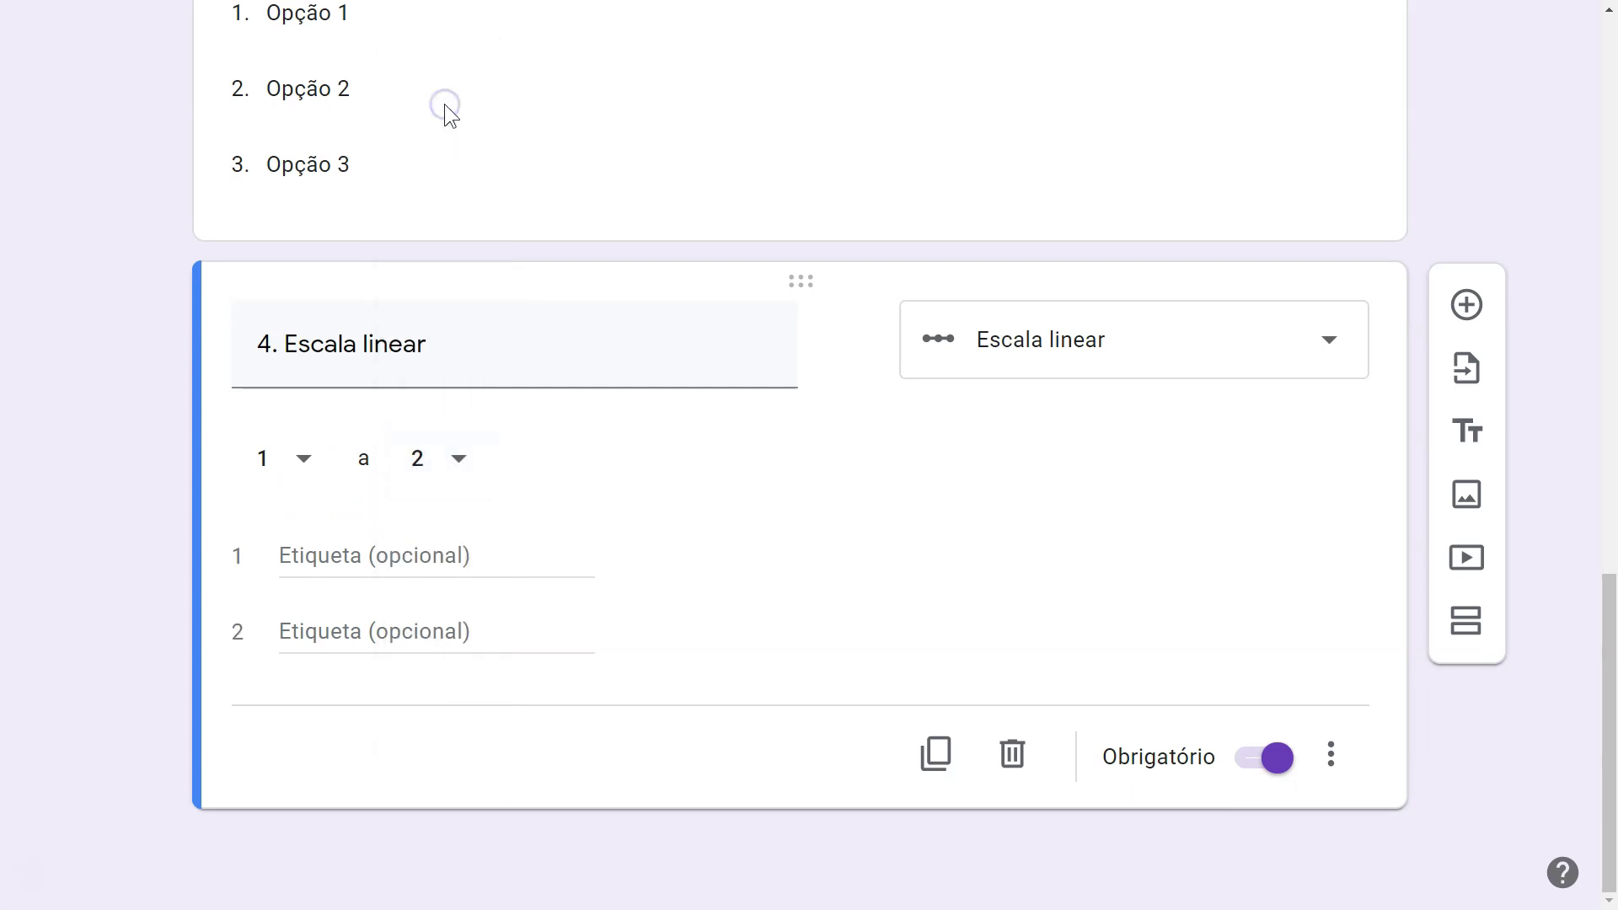
{"action": "left_click", "coordinate": [448, 475]}
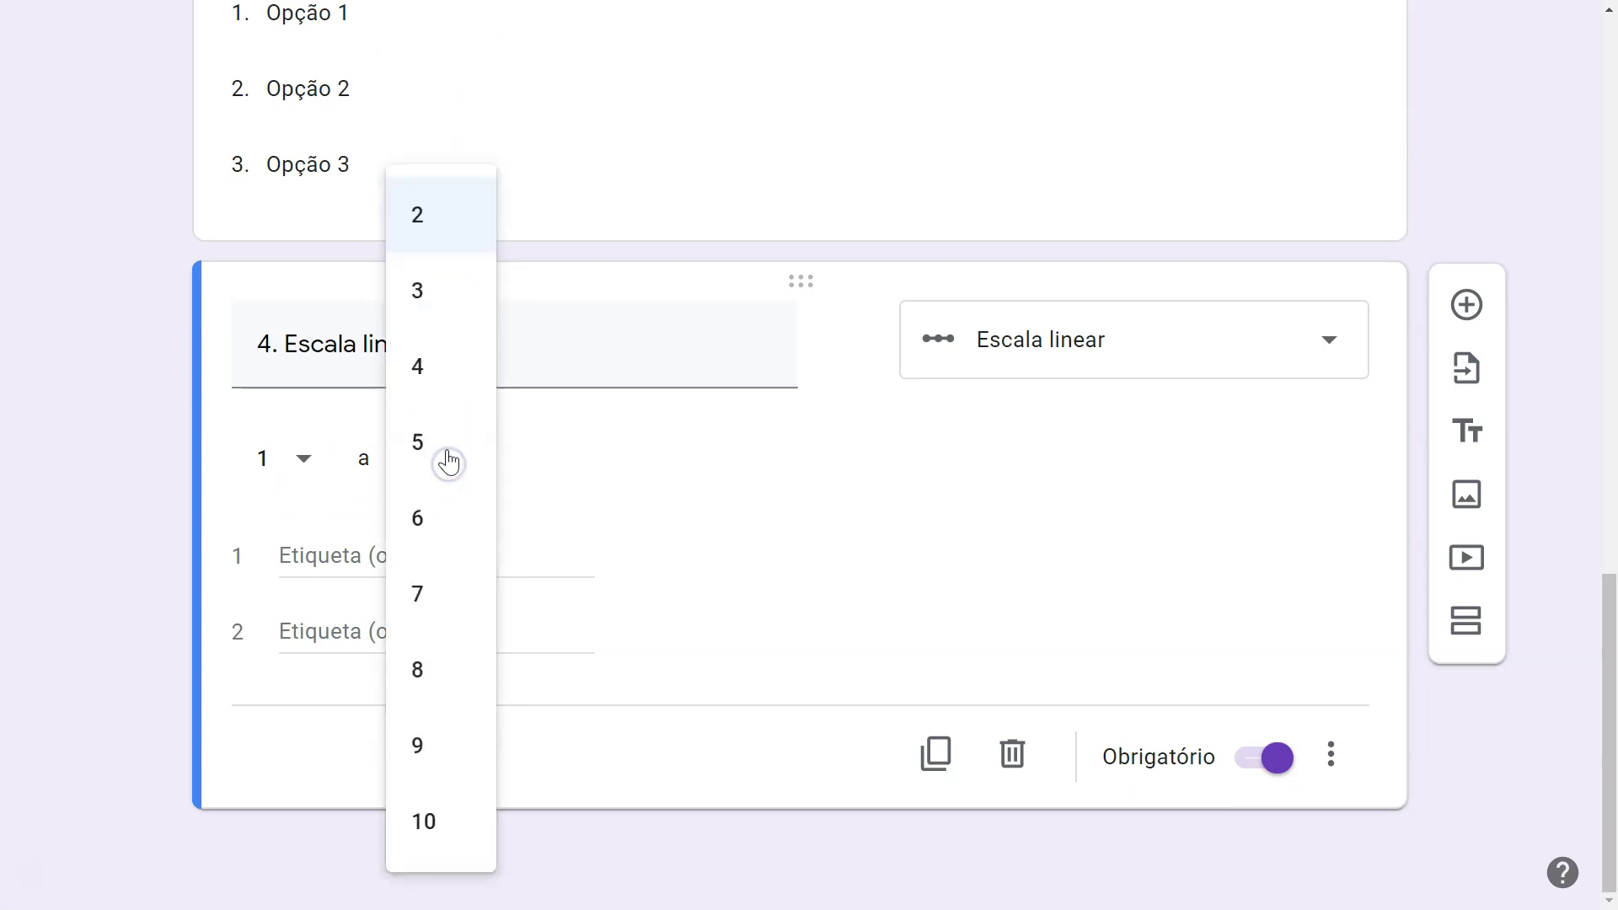
{"action": "left_click", "coordinate": [428, 823]}
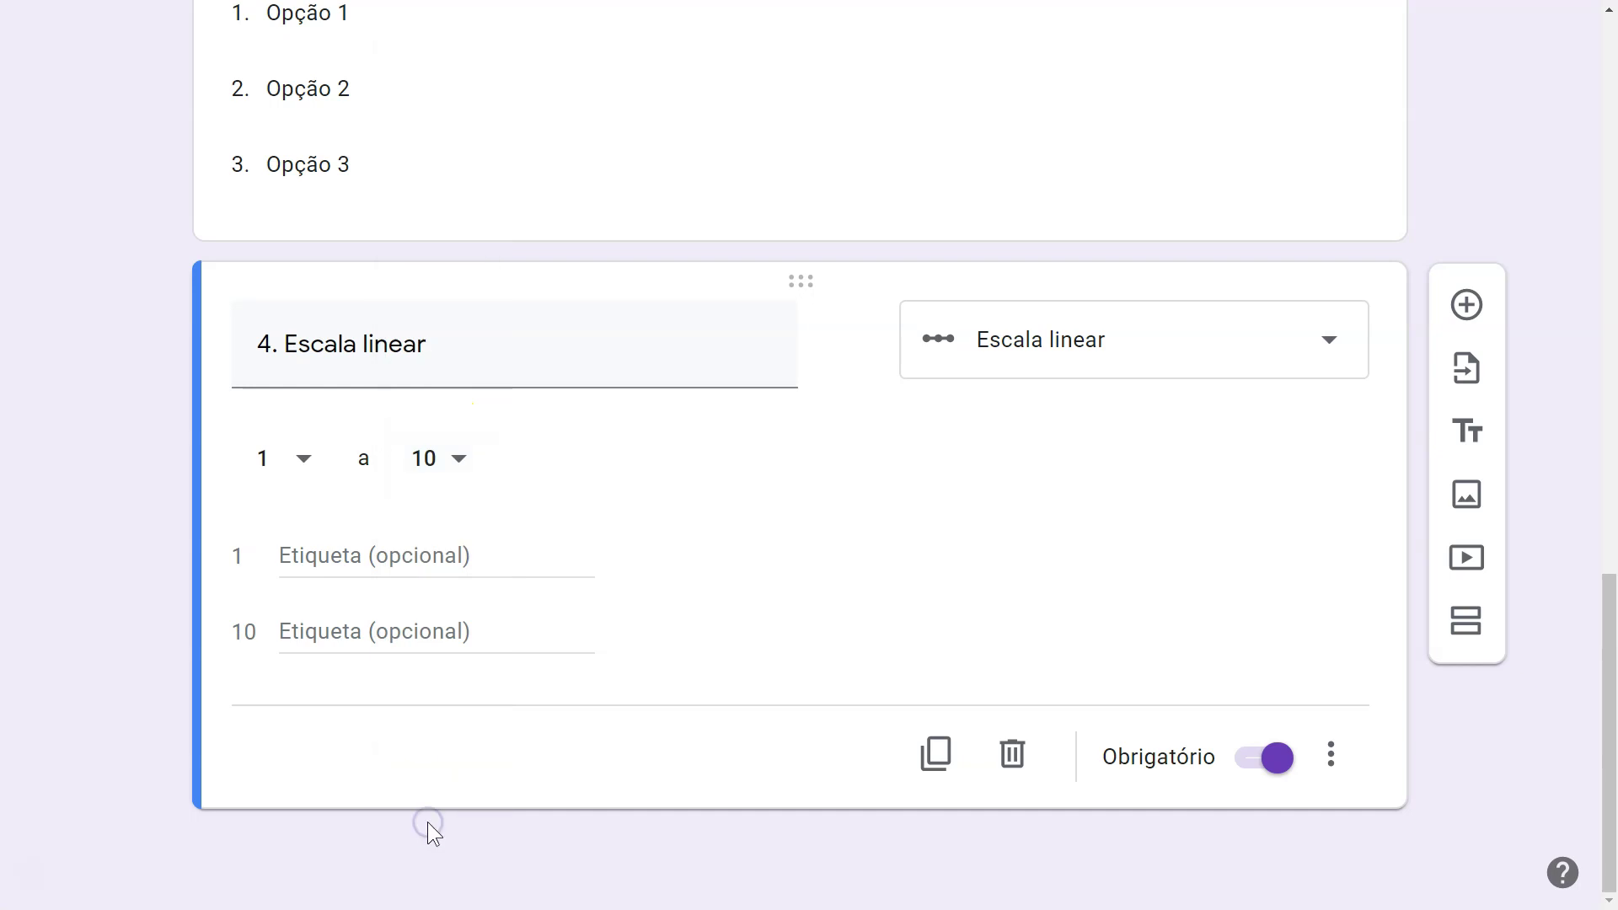
Label the ends of question 4's scale "Fraco" for 1 and "Forte" for 10.
{"action": "left_click", "coordinate": [355, 556]}
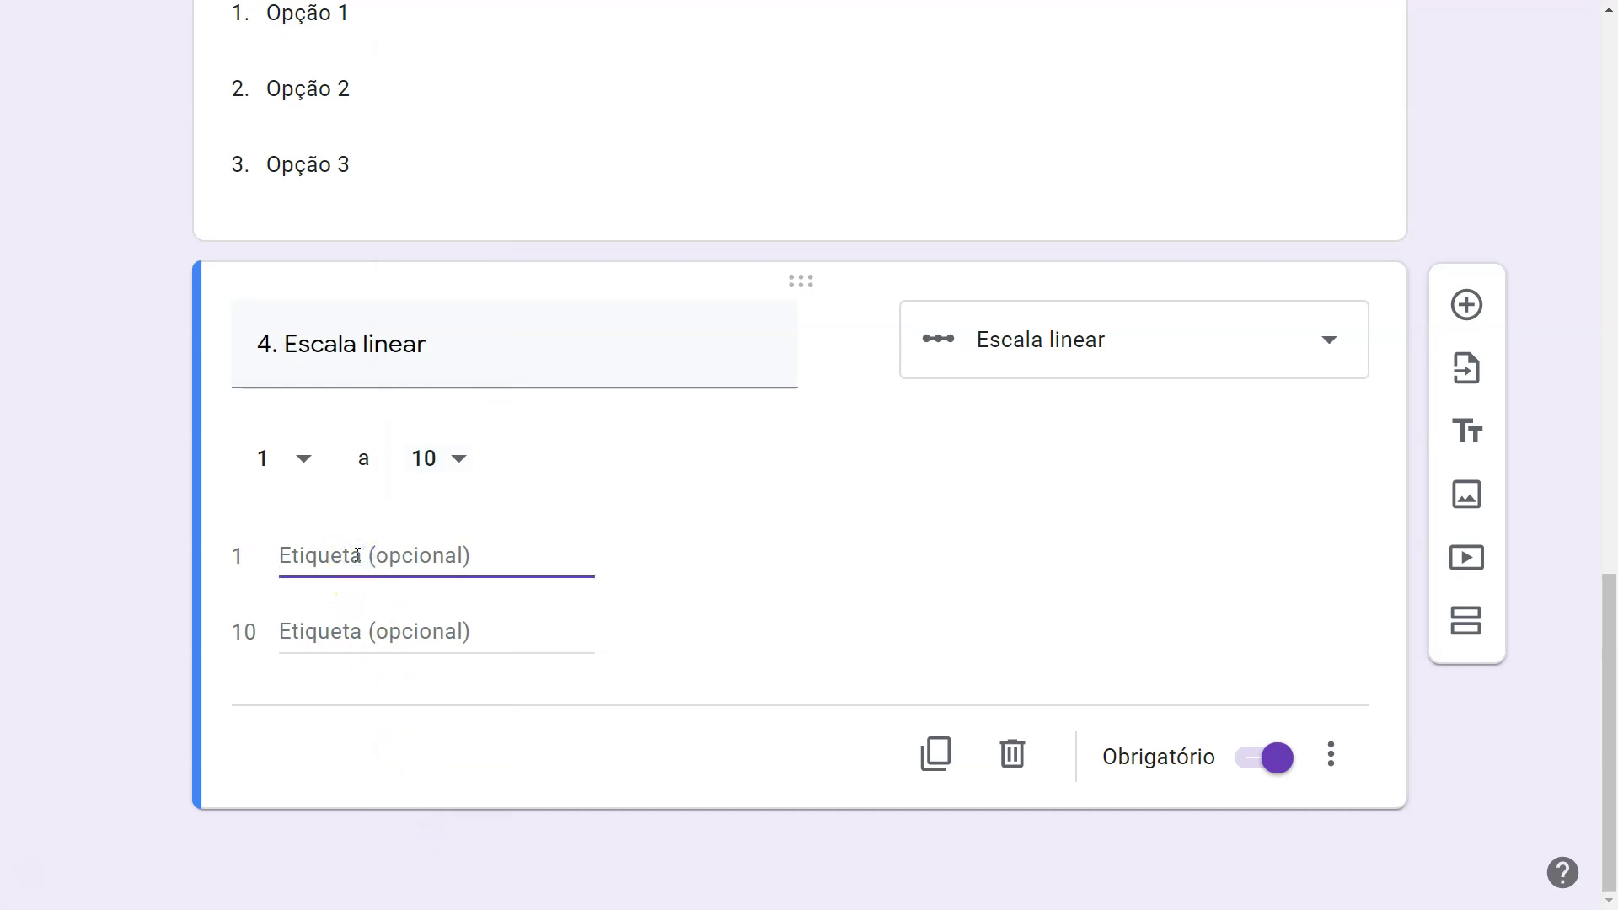
{"action": "type", "text": "Fraco"}
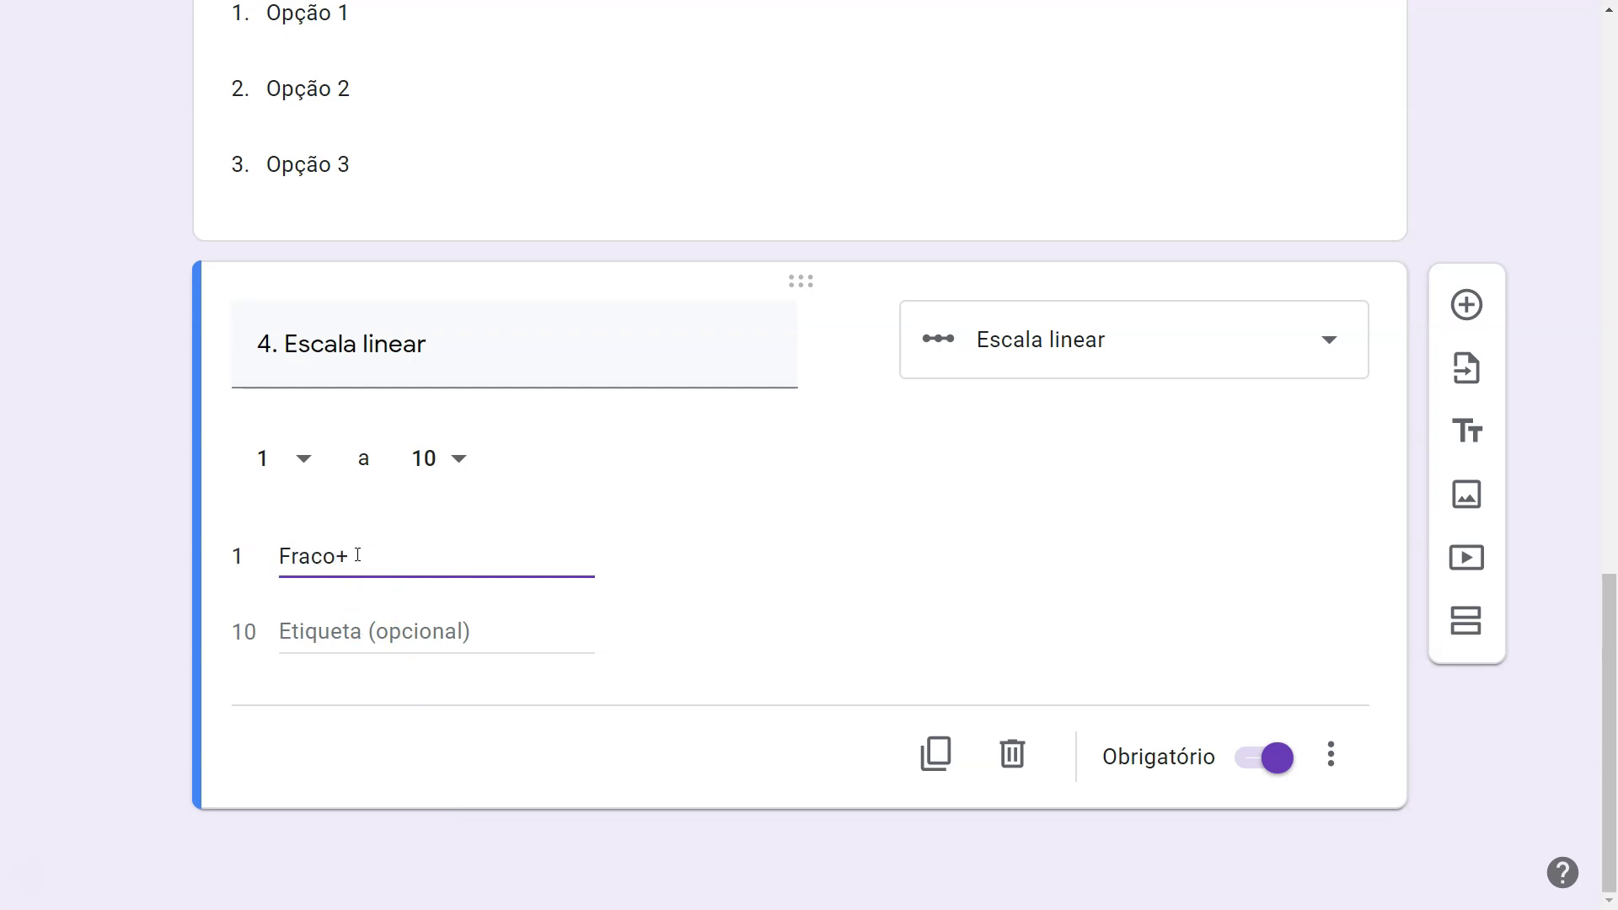
{"action": "left_click", "coordinate": [350, 640]}
{"action": "type", "text": "Forte"}
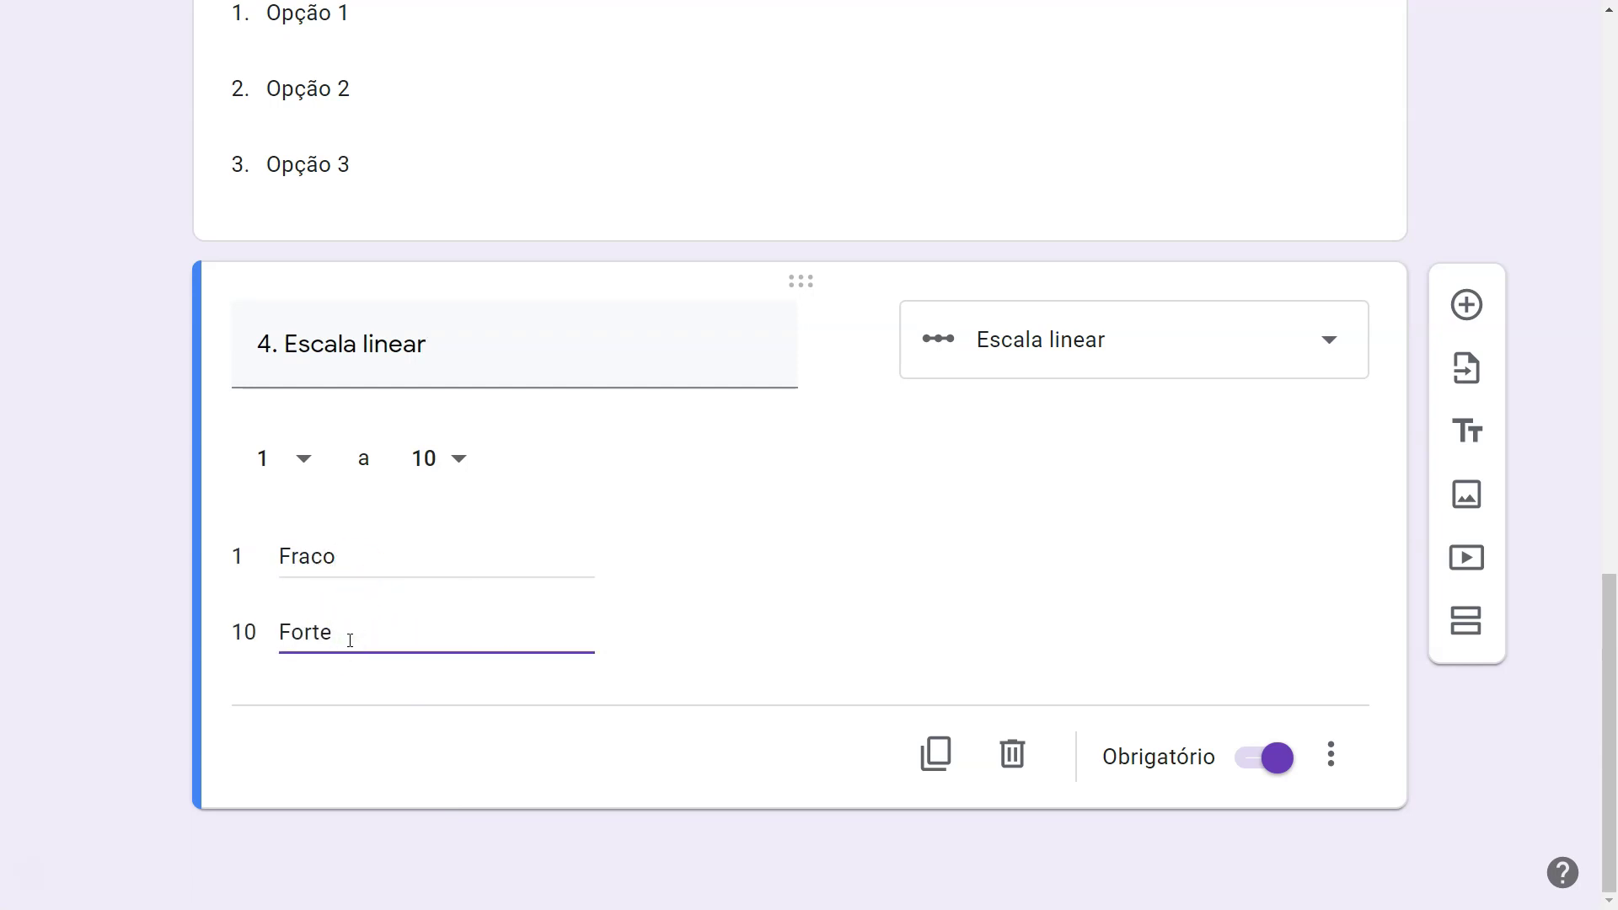
Duplicate question 4 and turn the copy into a Grelha de escolha múltipla titled "5. Grelha de escolha múltipla (linhas & colunas)".
{"action": "left_click", "coordinate": [936, 753]}
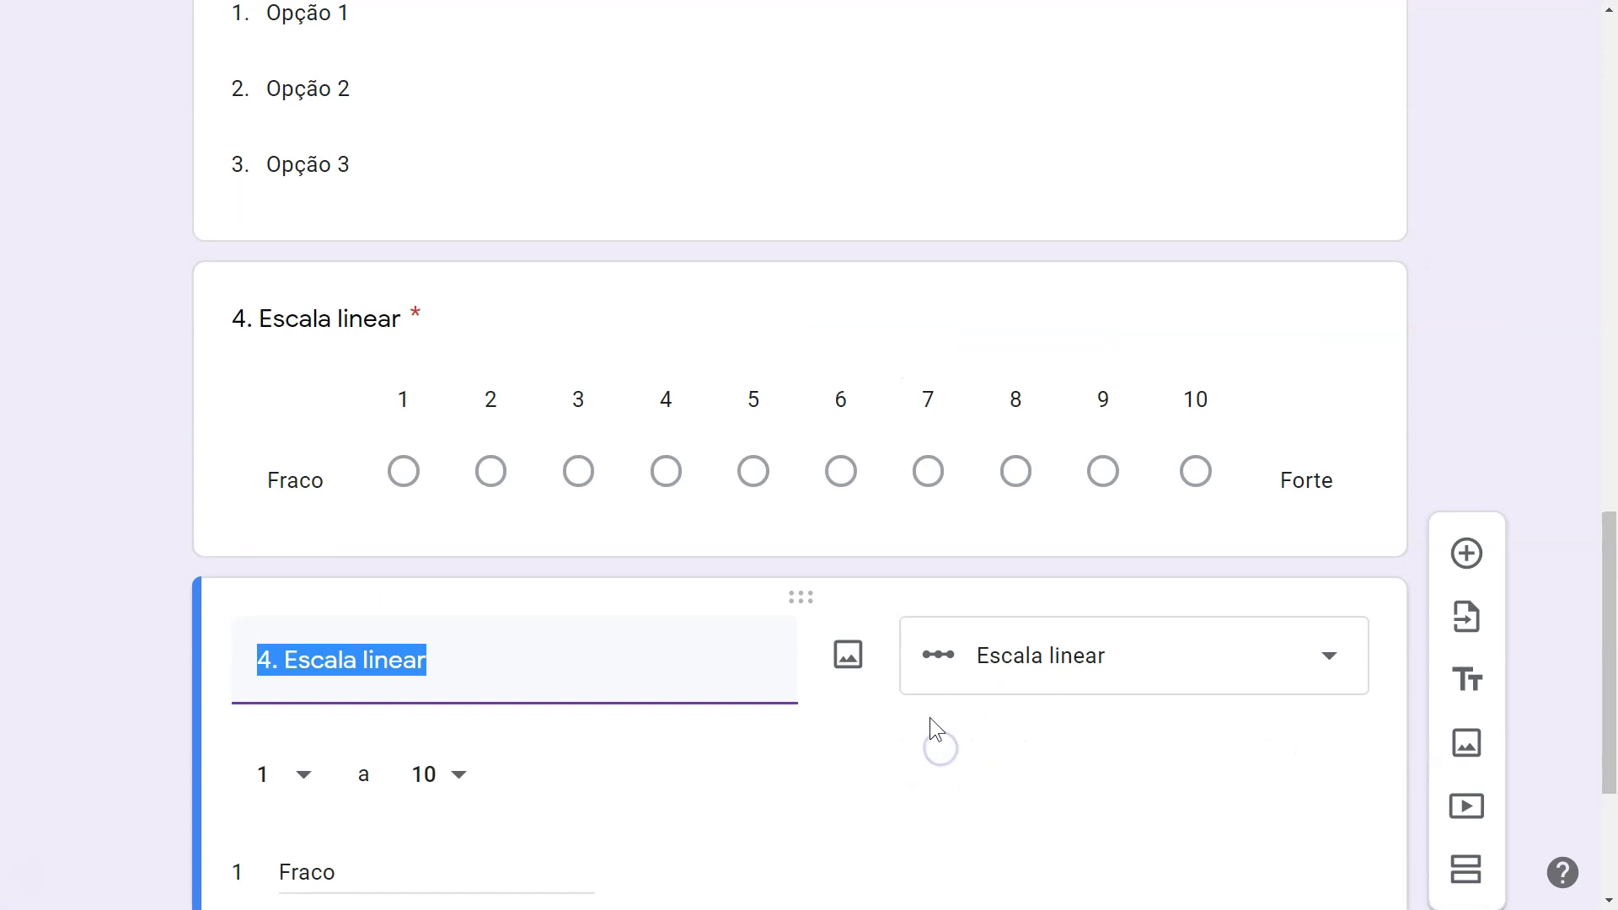
{"action": "left_click", "coordinate": [1026, 358]}
{"action": "left_click", "coordinate": [1060, 600]}
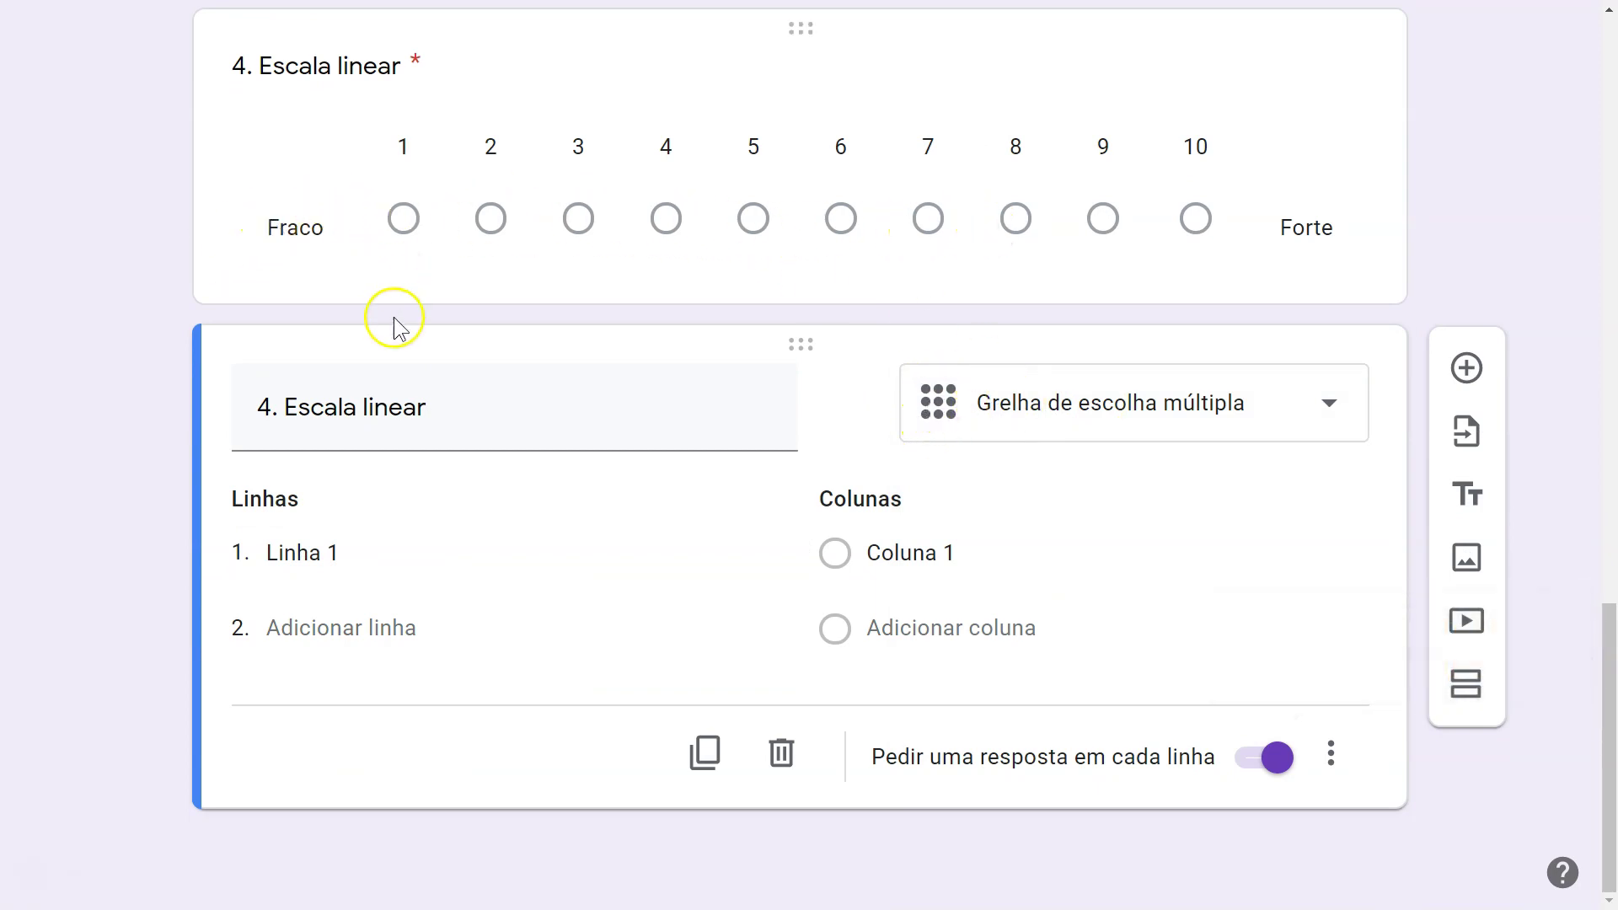
{"action": "left_click", "coordinate": [448, 410]}
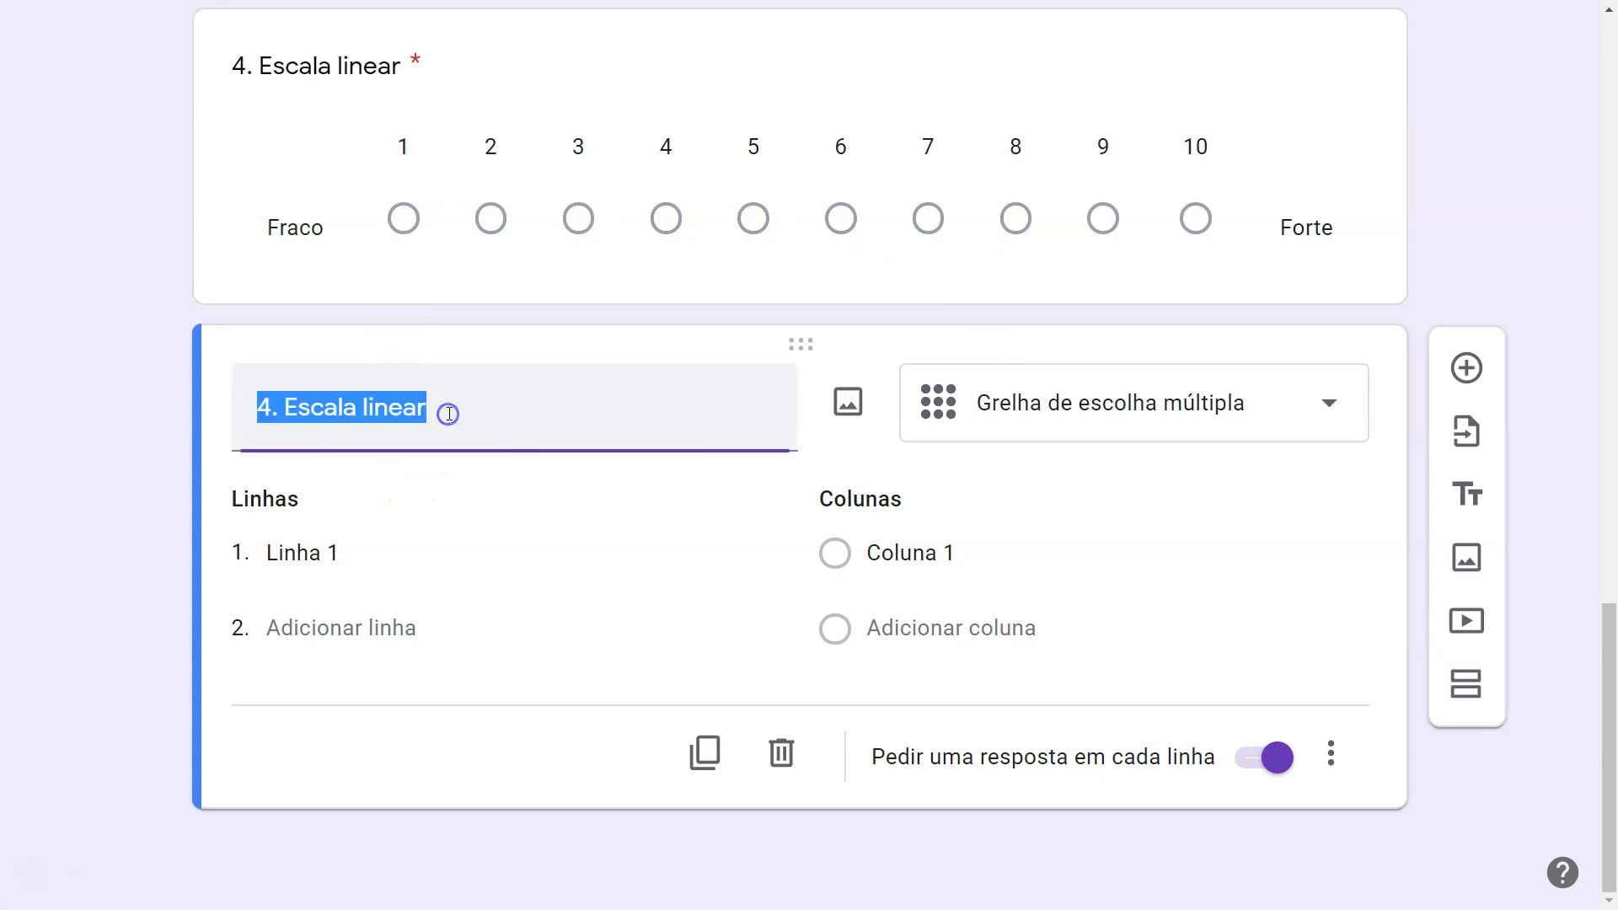
{"action": "type", "text": "5. Grelha de escolha múltipla (linhas & colunas)"}
Add the rows Linha 2 and Linha 3 to question 5's grid below Linha 1.
{"action": "left_click", "coordinate": [398, 538]}
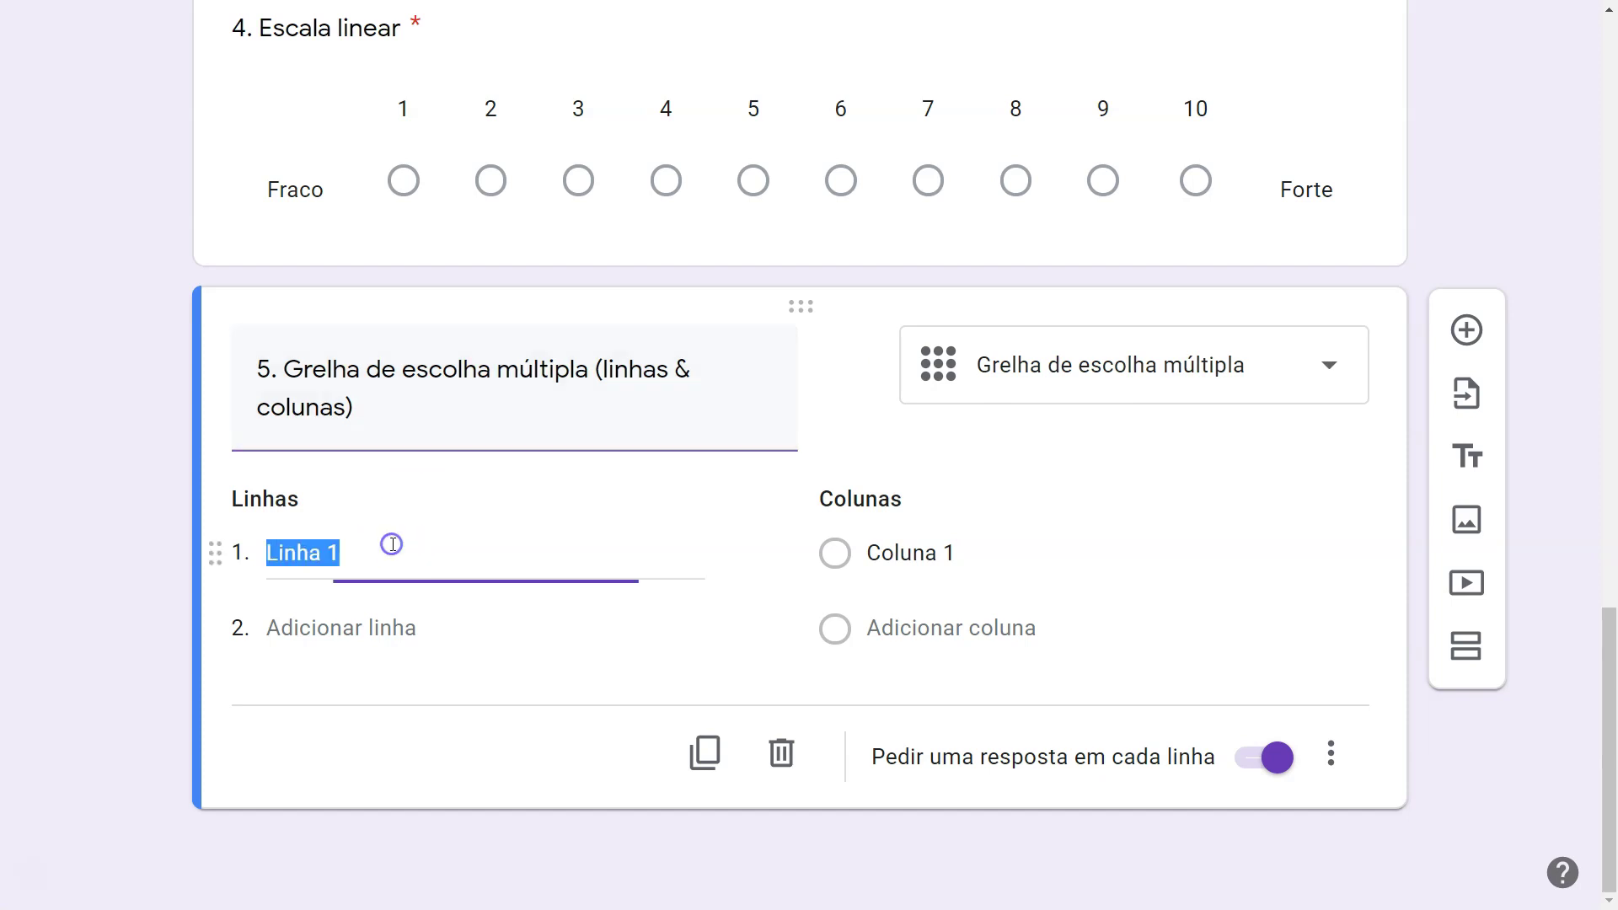
{"action": "key", "text": "Return"}
{"action": "key", "text": "Return"}
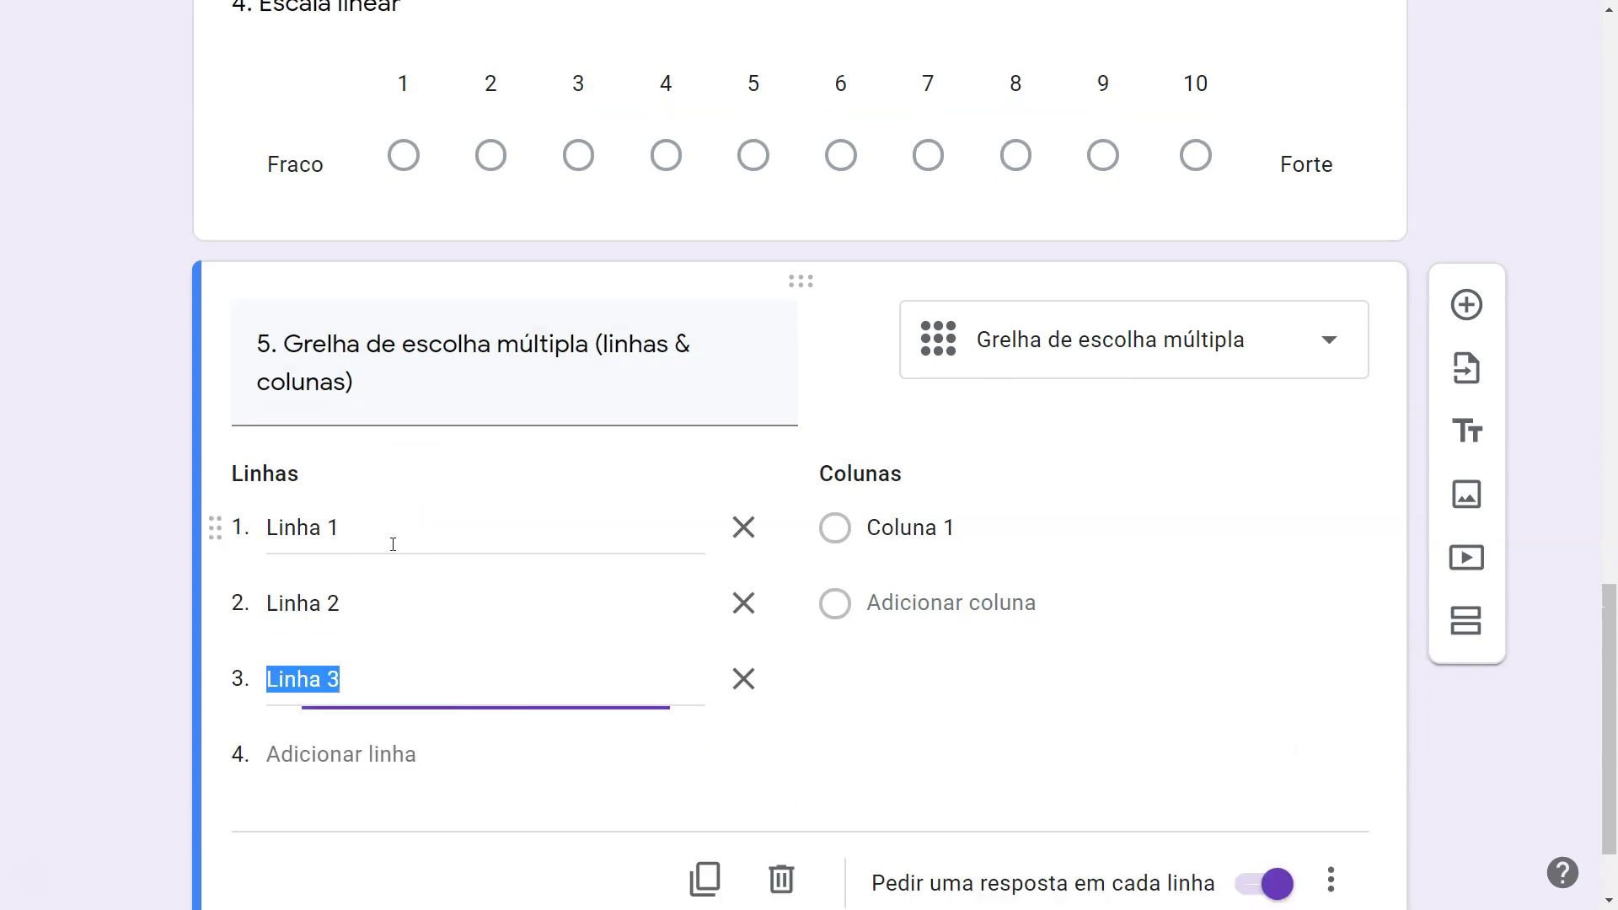
Add the columns Coluna 2 and Coluna 3 to question 5's grid below Coluna 1.
{"action": "left_click", "coordinate": [889, 526]}
{"action": "key", "text": "Return"}
{"action": "key", "text": "Return"}
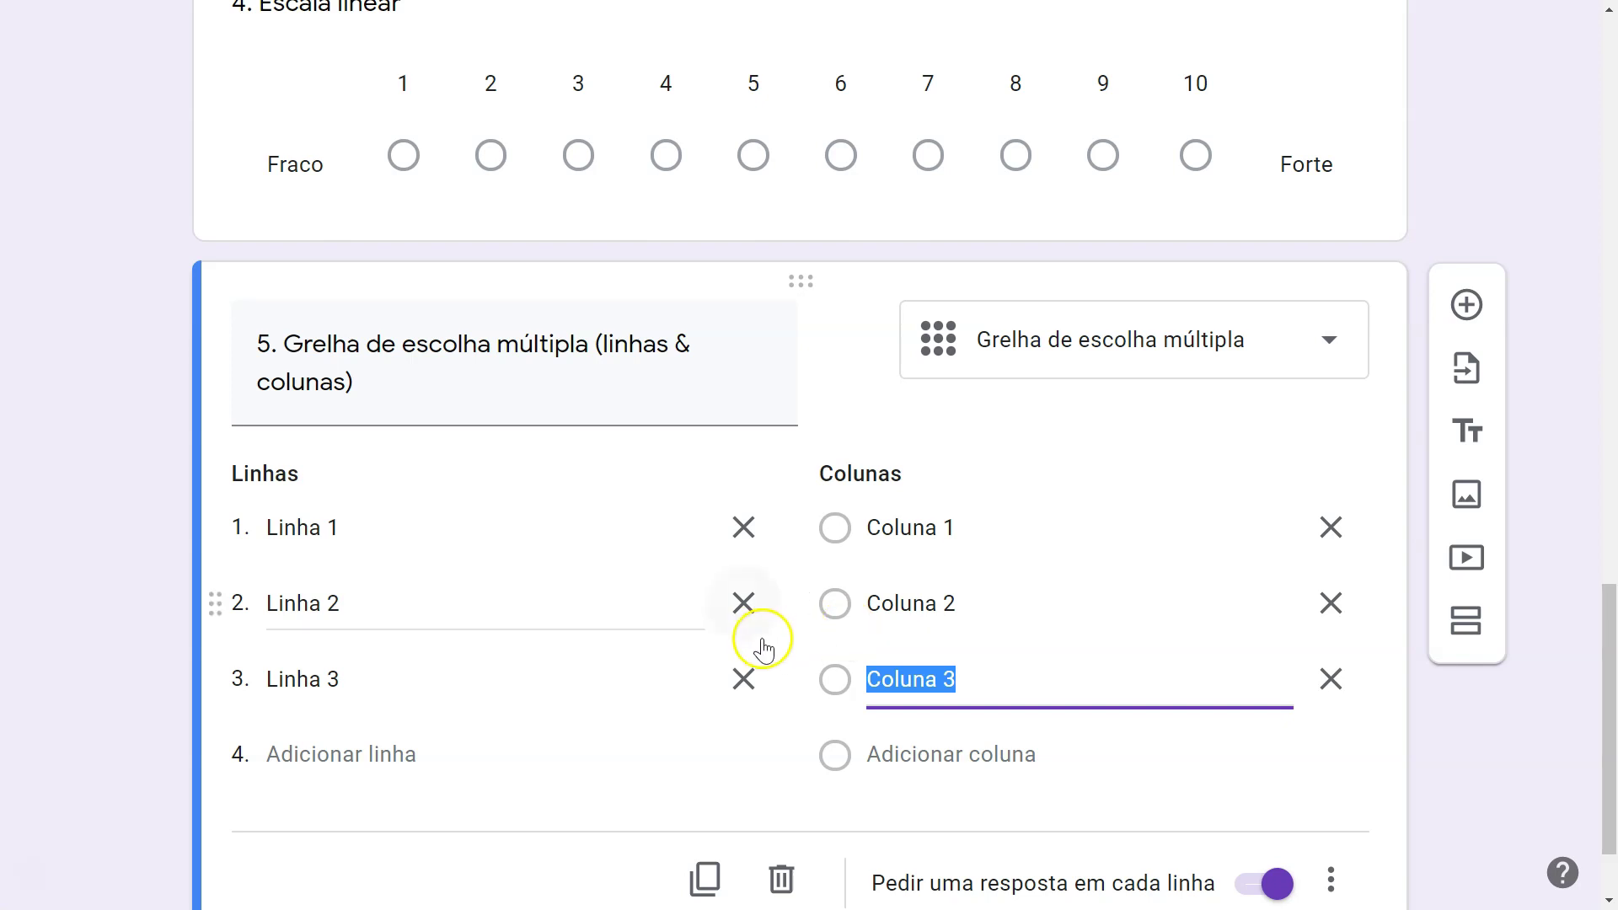
Duplicate question 5 and change the copy's question type to Grelha de caixas de verificação.
{"action": "scroll", "coordinate": [748, 634], "scroll_direction": "down", "scroll_amount": 1}
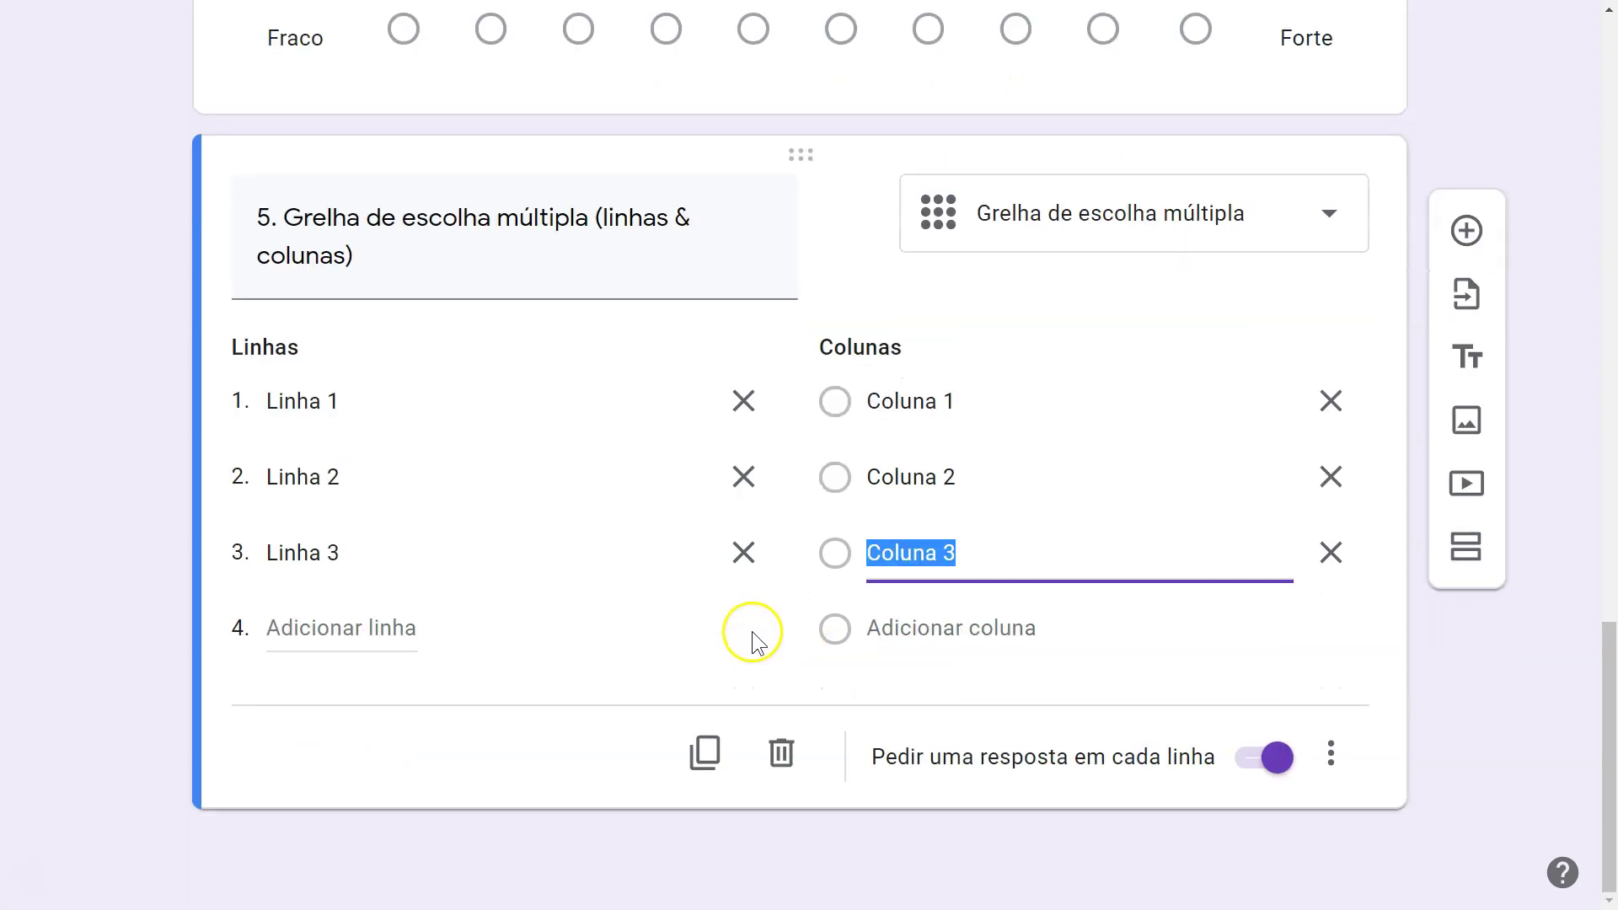
{"action": "left_click", "coordinate": [705, 752]}
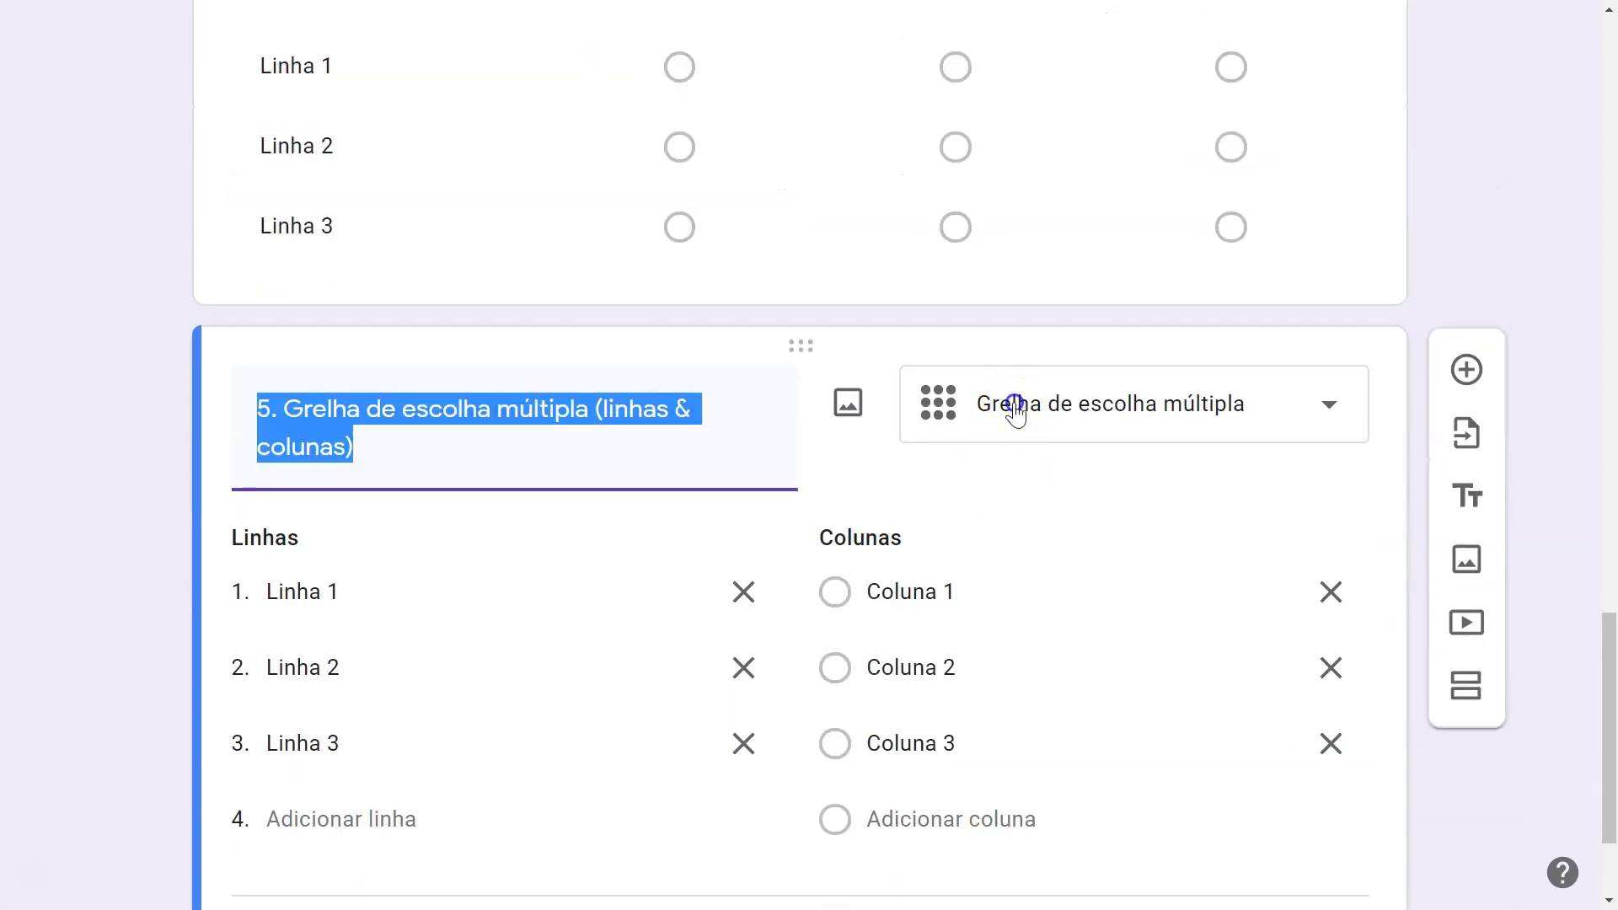
{"action": "left_click", "coordinate": [1012, 405]}
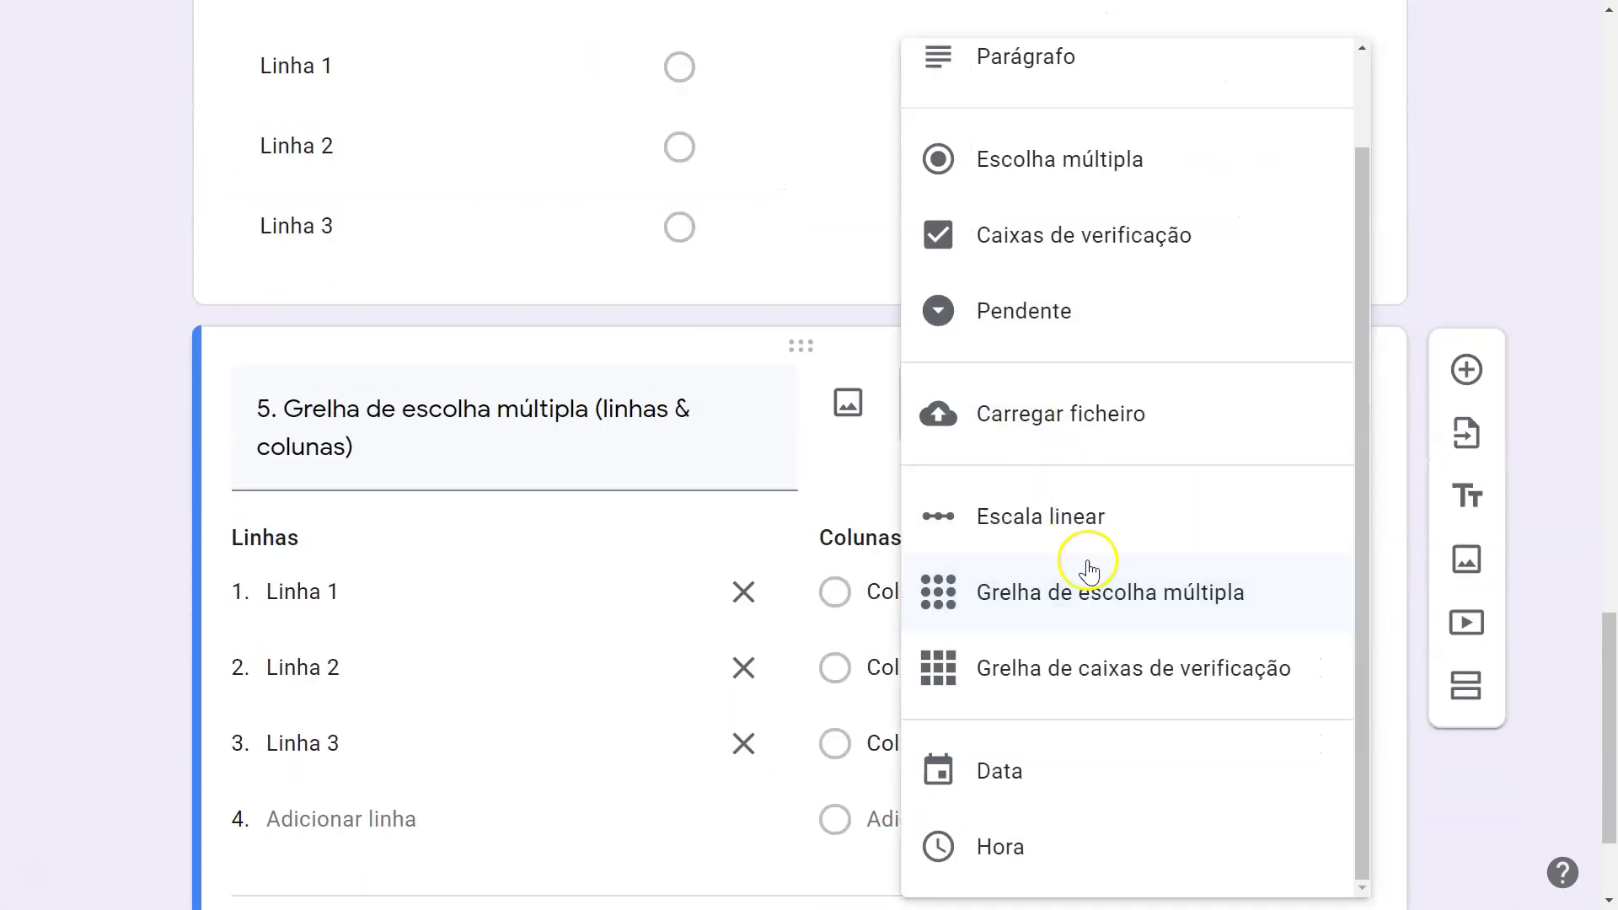
{"action": "left_click", "coordinate": [1070, 670]}
Retitle the duplicated grid question "6. Grelha de caixas de verificação (linhas & colunas)".
{"action": "left_click", "coordinate": [378, 409]}
{"action": "key", "text": "Left"}
{"action": "key", "text": "Delete"}
{"action": "type", "text": "6"}
{"action": "key", "text": "ctrl+Right"}
{"action": "key", "text": "ctrl+Right"}
{"action": "key", "text": "ctrl+Right"}
{"action": "key", "text": "ctrl+shift+Right"}
{"action": "key", "text": "ctrl+shift+Right"}
{"action": "type", "text": "caixas de verificação"}
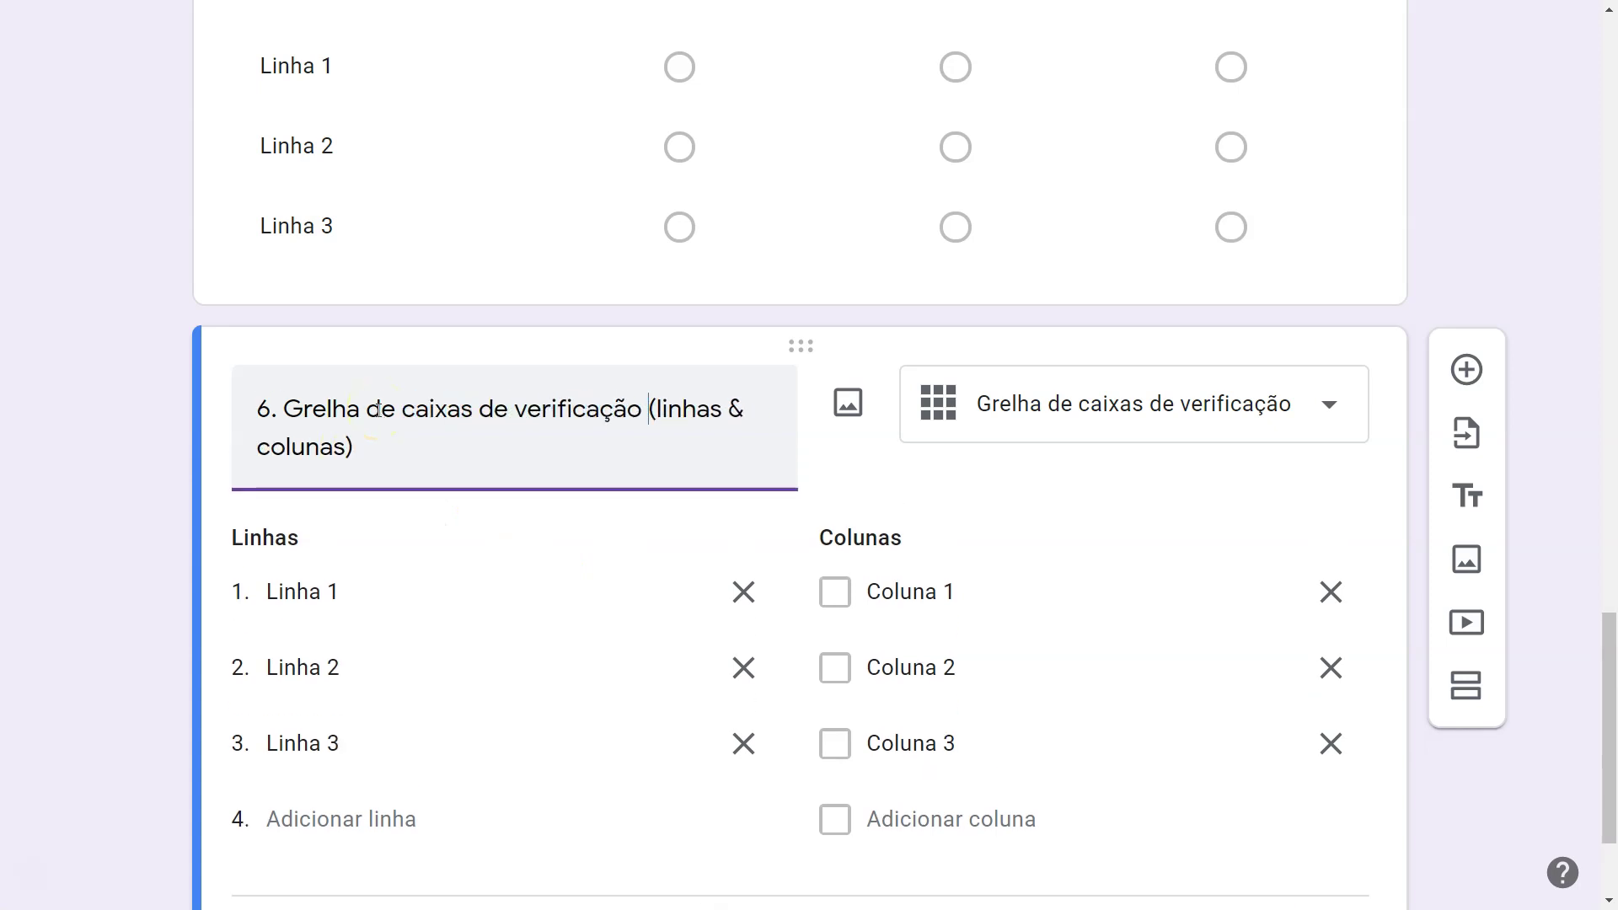
Add the columns Coluna 4 and Coluna 5 to question 6's grid below Coluna 3.
{"action": "scroll", "coordinate": [379, 417], "scroll_direction": "down", "scroll_amount": 2}
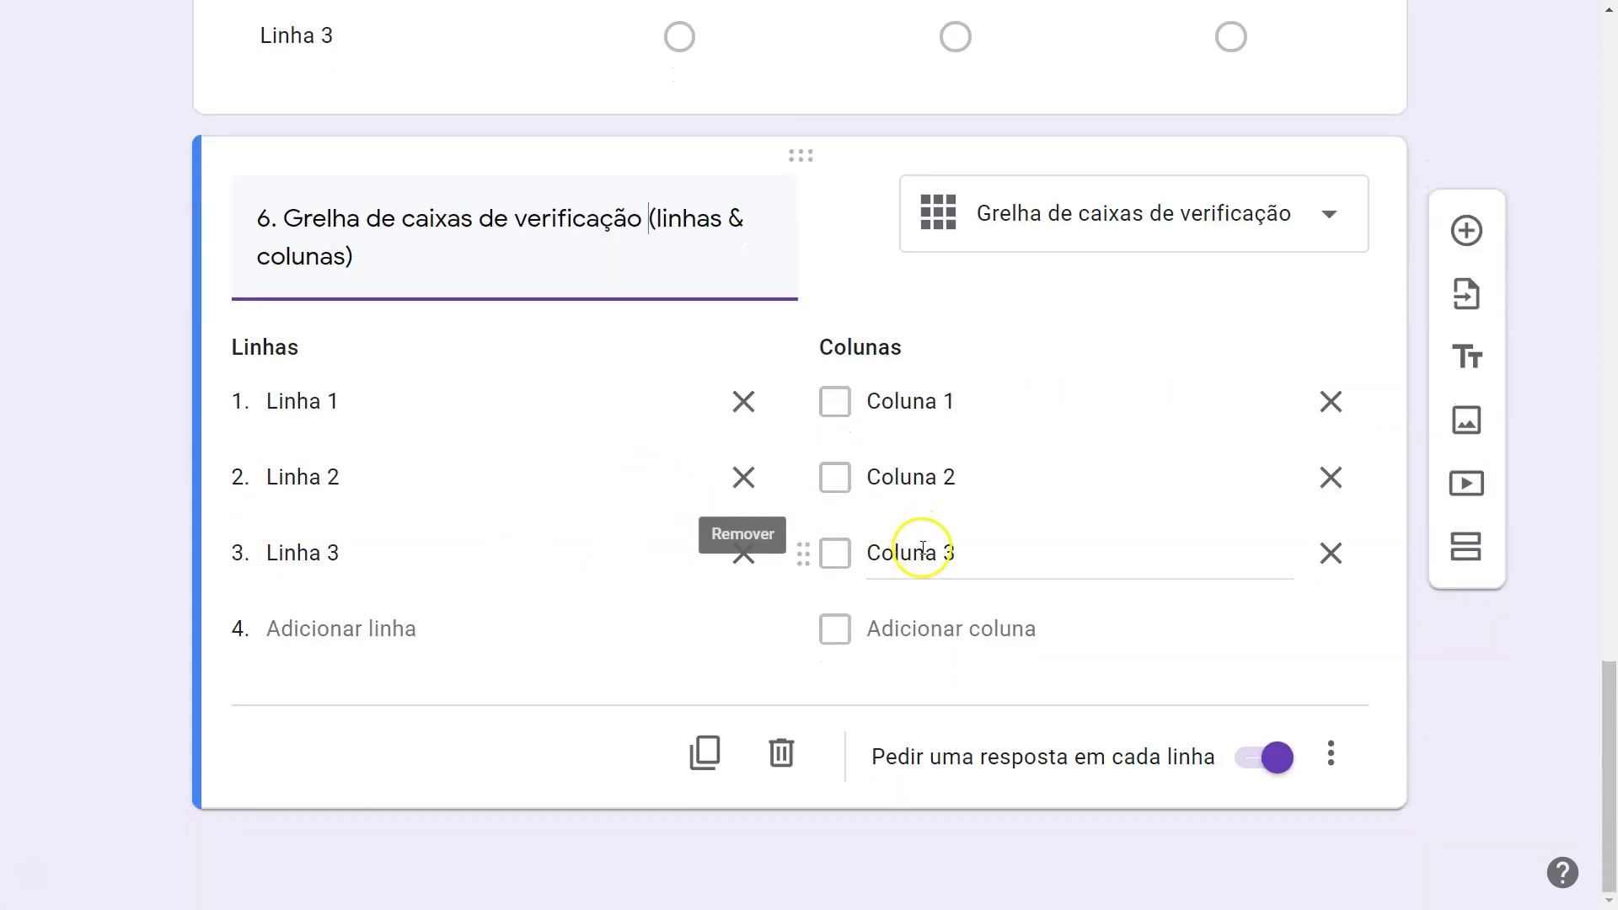
{"action": "left_click", "coordinate": [921, 552]}
{"action": "key", "text": "Return"}
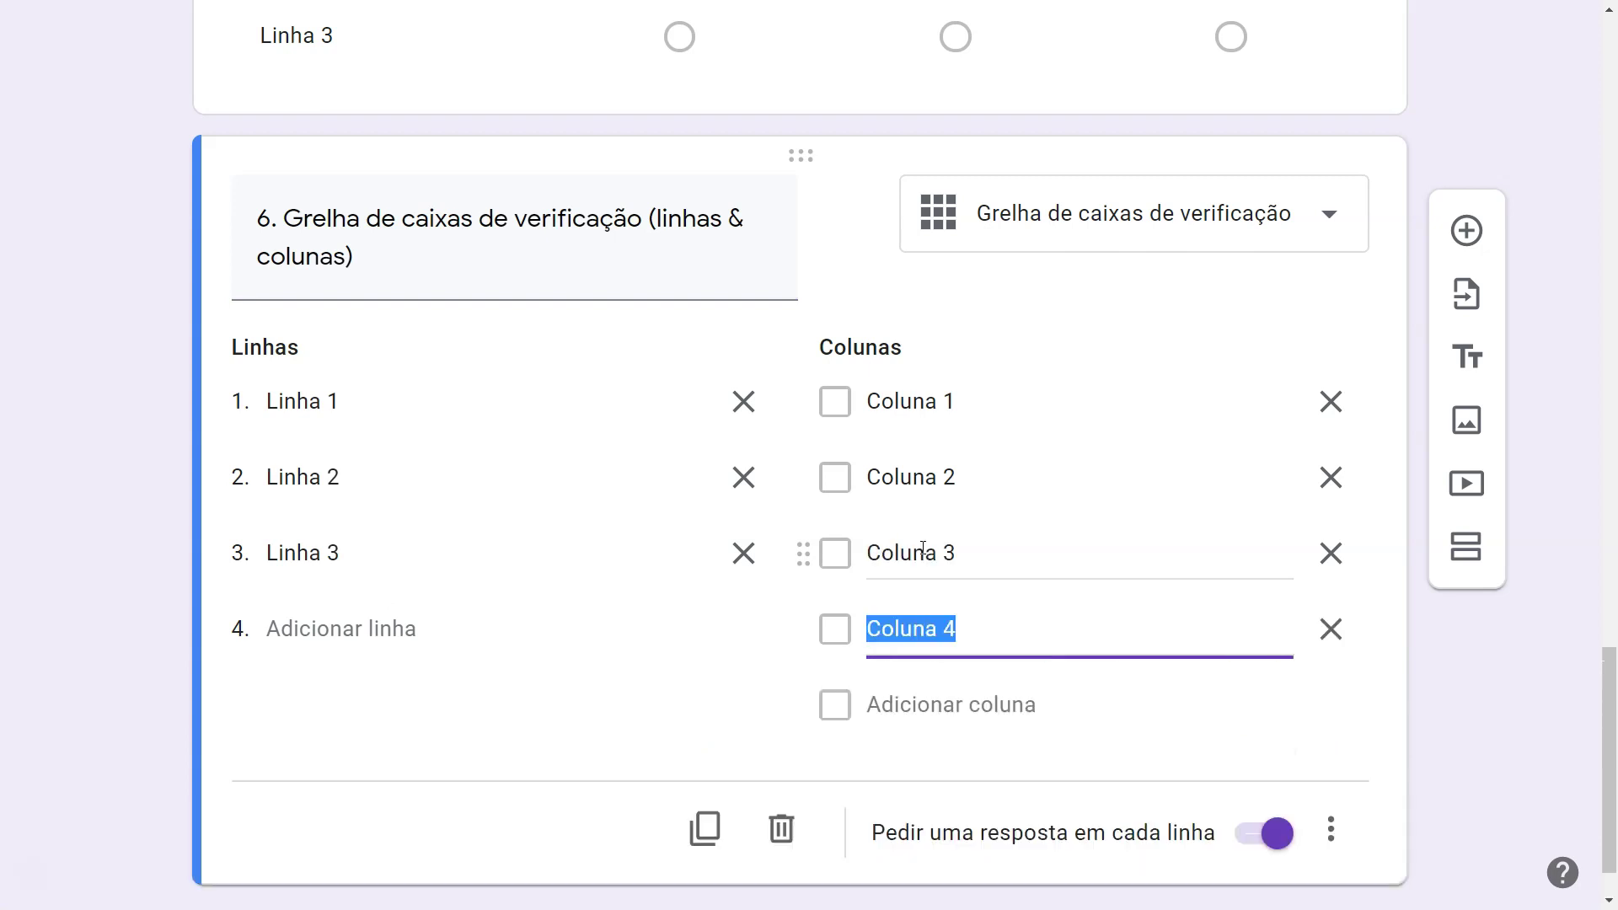
{"action": "key", "text": "Return"}
{"action": "scroll", "coordinate": [712, 493], "scroll_direction": "down", "scroll_amount": 2}
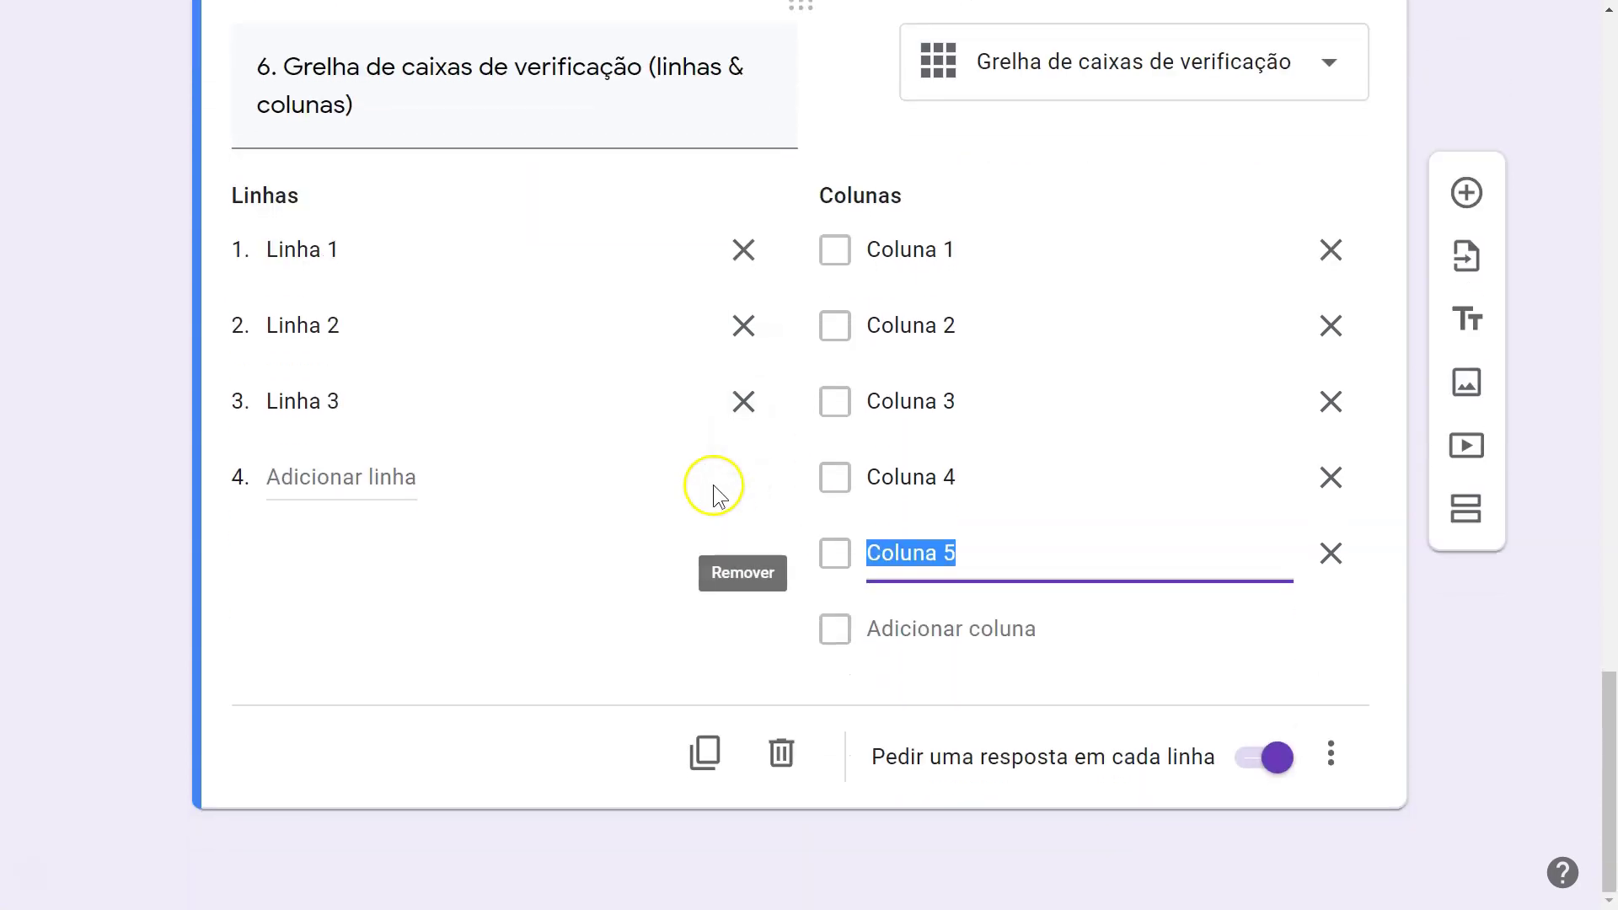
{"action": "left_click", "coordinate": [705, 751]}
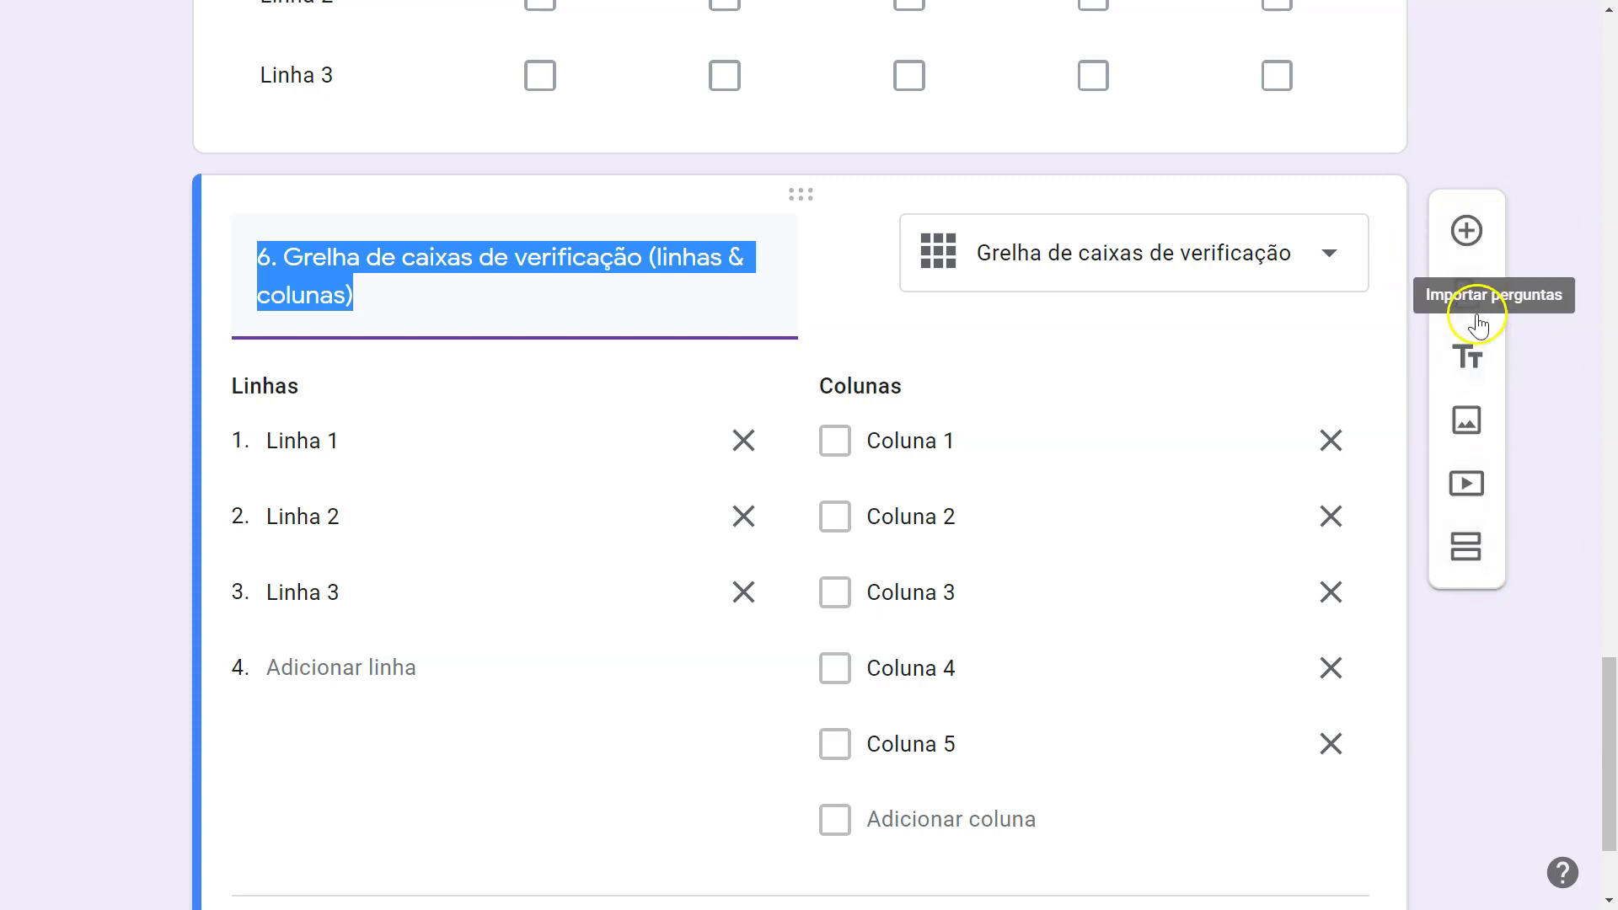
{"action": "left_click", "coordinate": [1029, 263]}
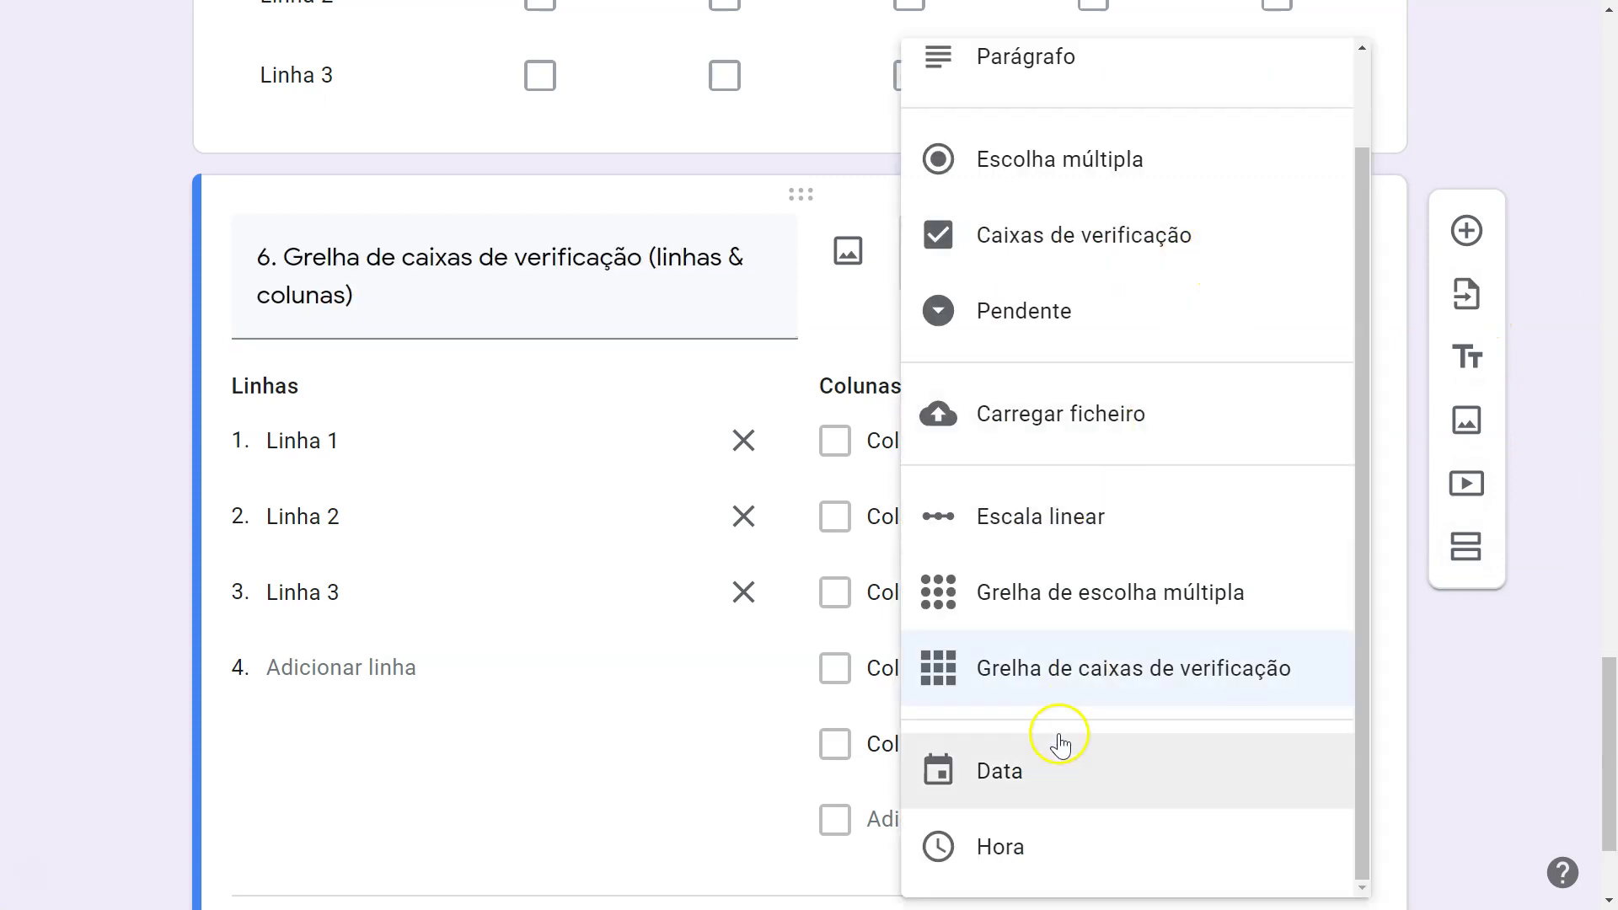
{"action": "left_click", "coordinate": [1057, 764]}
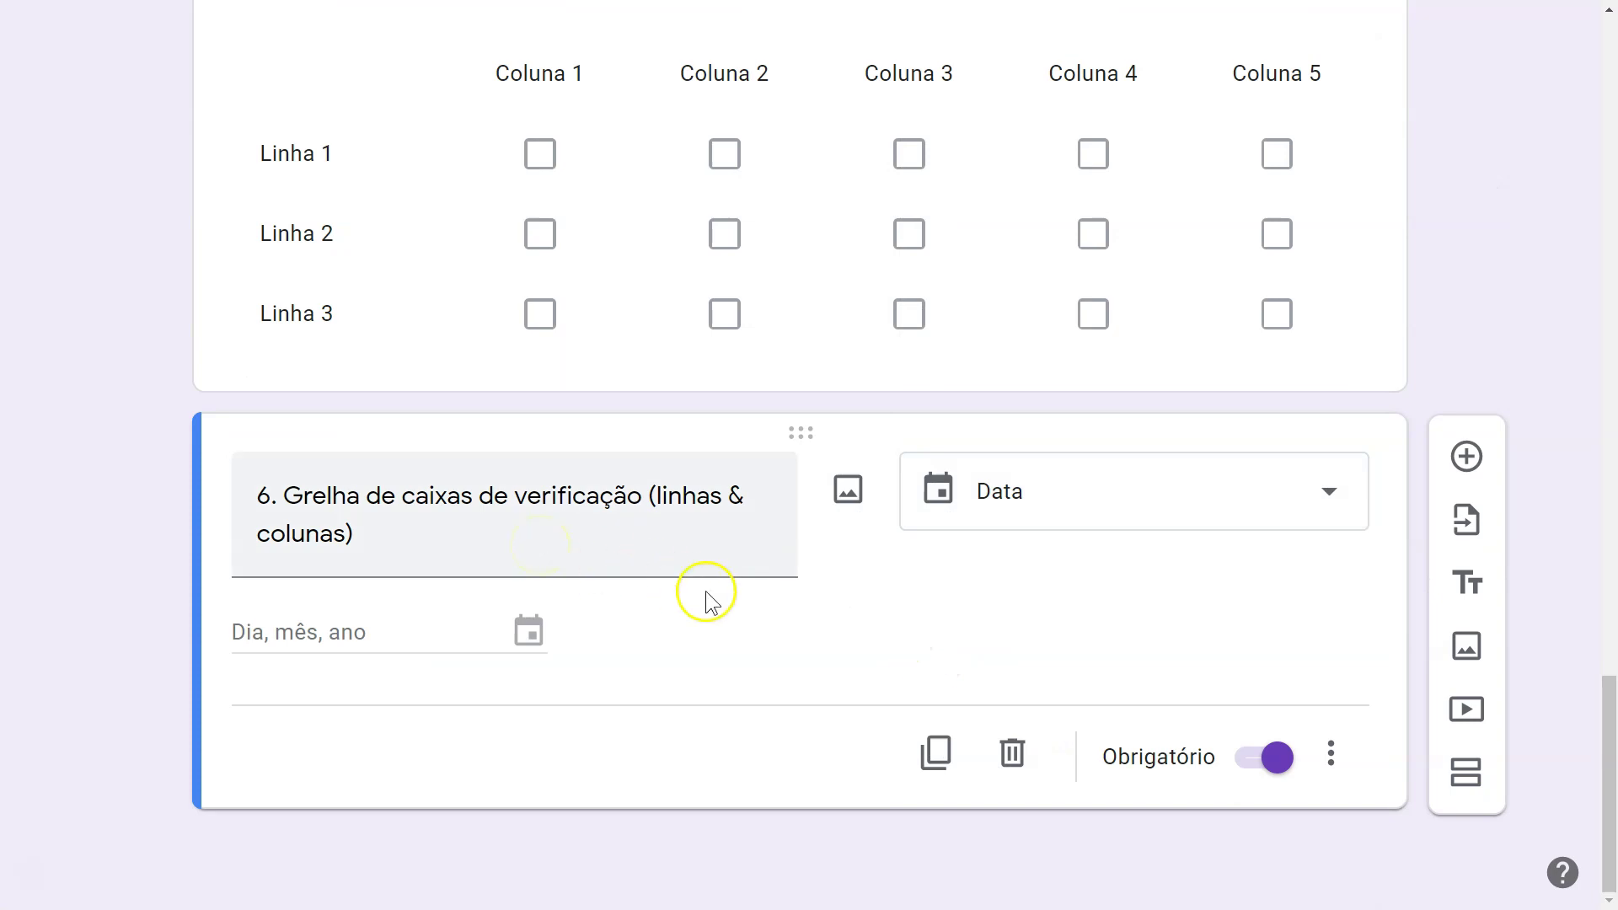
{"action": "left_click", "coordinate": [1010, 754]}
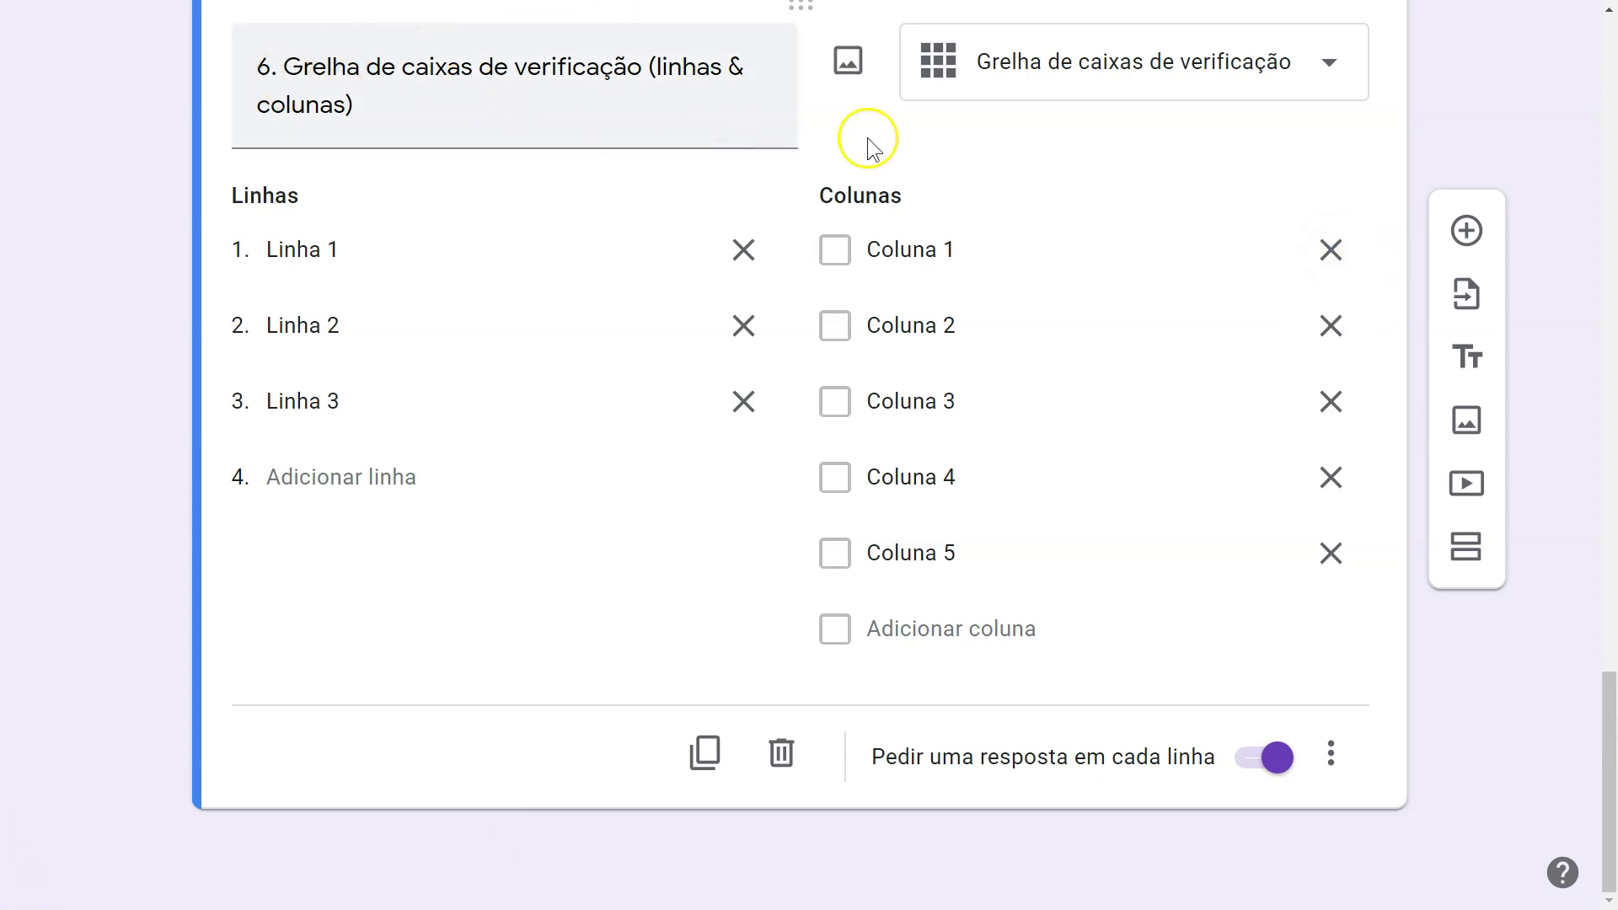
Add a new question of type Data below question 6 and title it "Data".
{"action": "left_click", "coordinate": [1464, 228]}
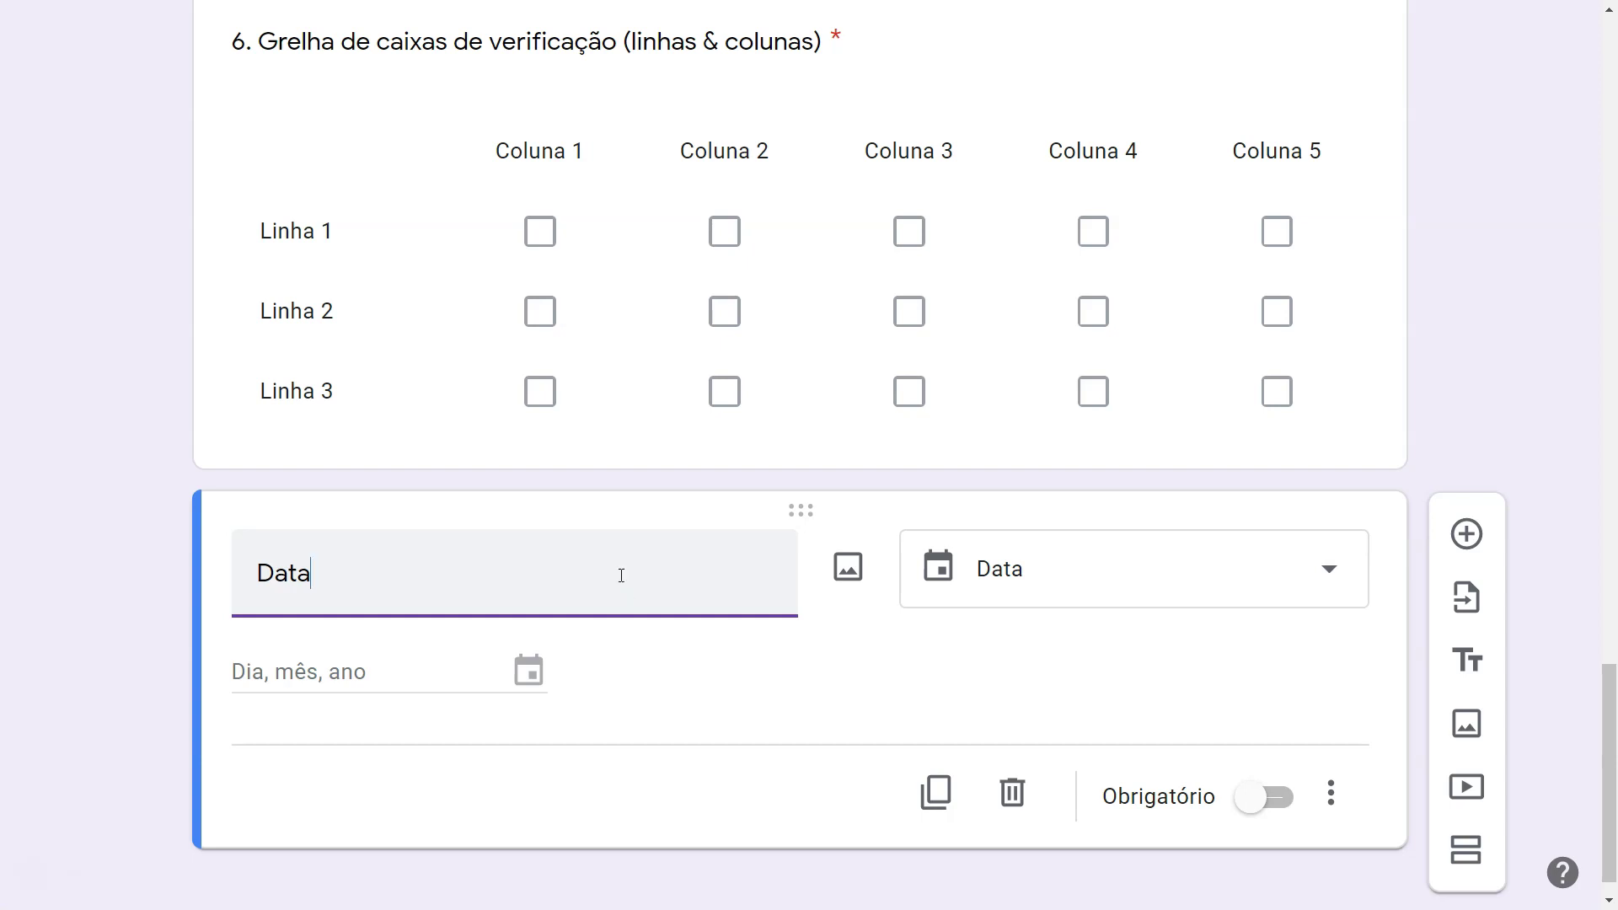
{"action": "left_click", "coordinate": [427, 681]}
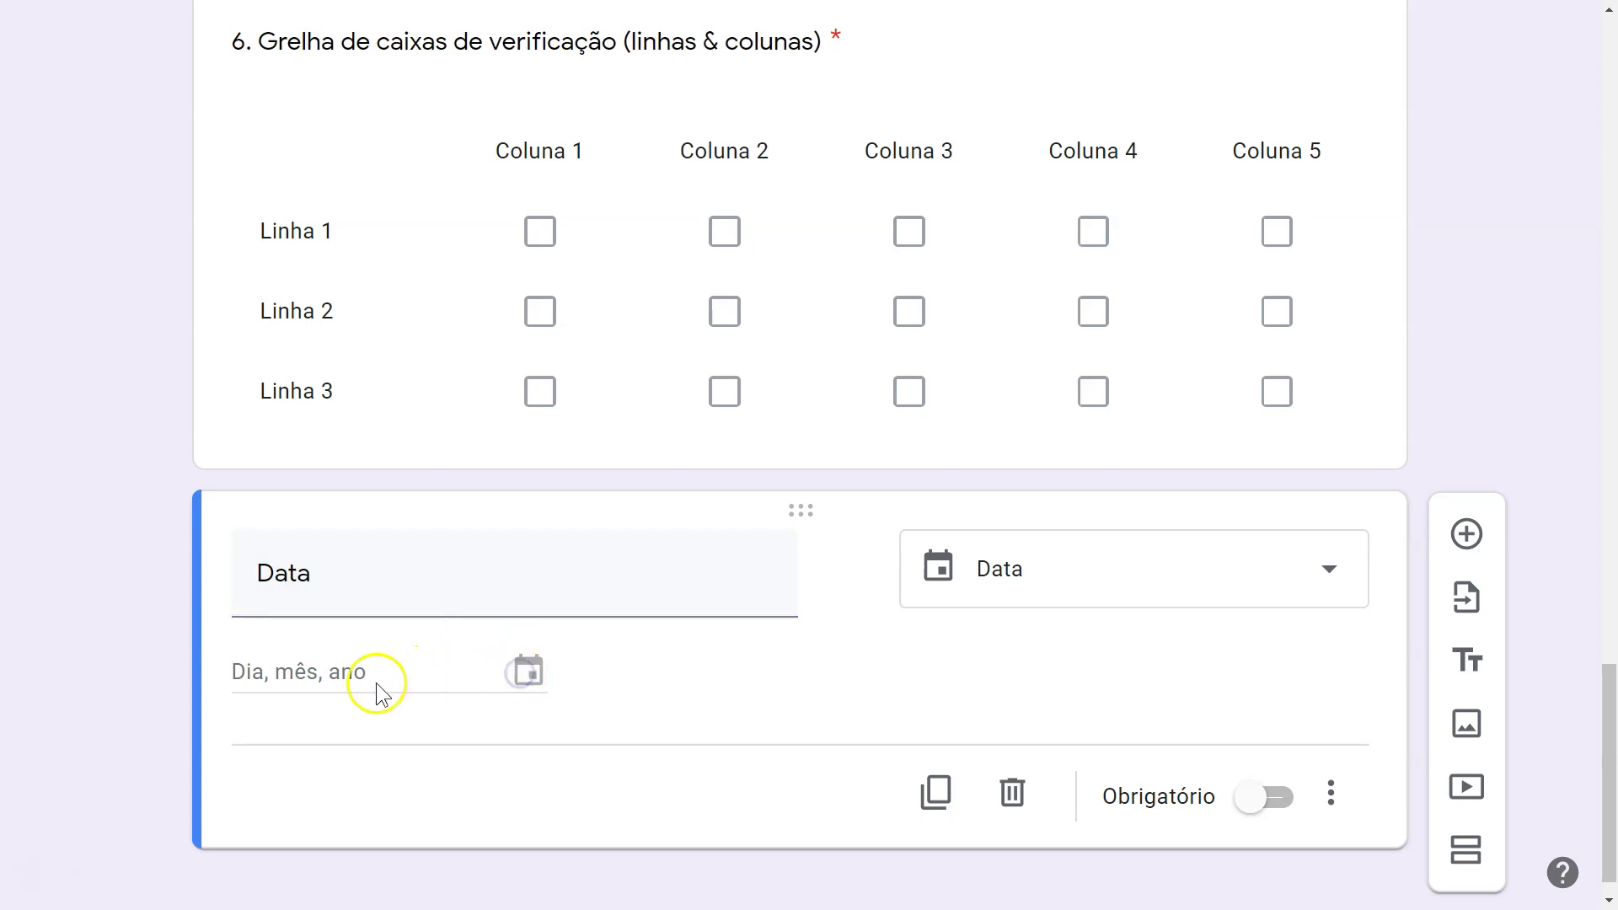
{"action": "left_click", "coordinate": [241, 681]}
{"action": "left_click", "coordinate": [305, 683]}
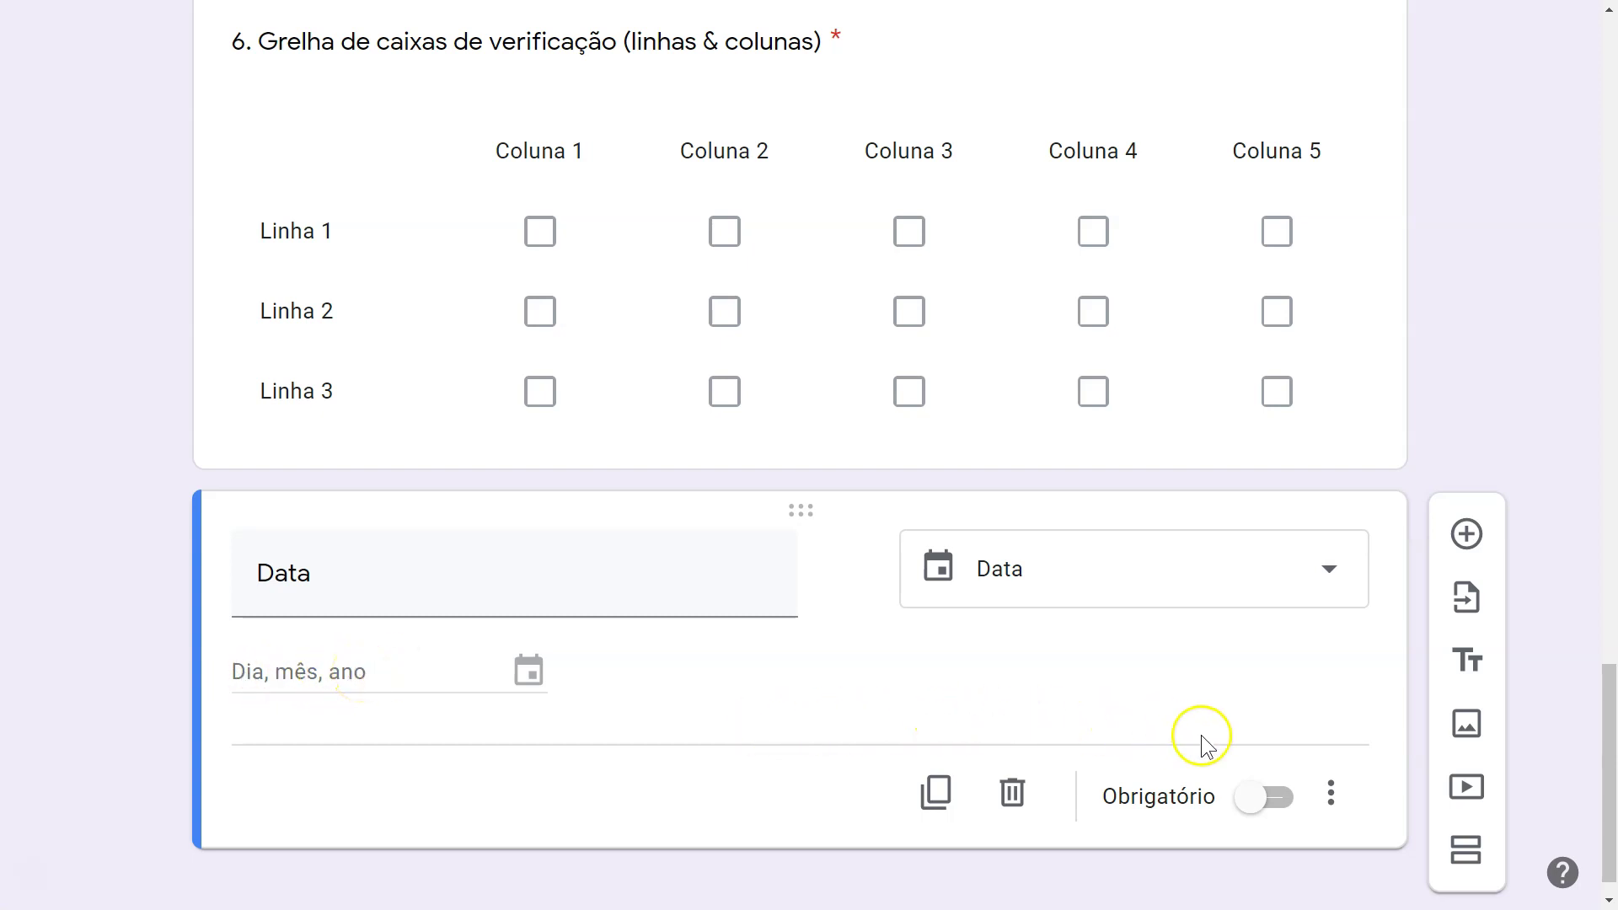
Include the time in the Data question and add the description "Por favor, lê esta descrição! 😊".
{"action": "left_click", "coordinate": [1331, 793]}
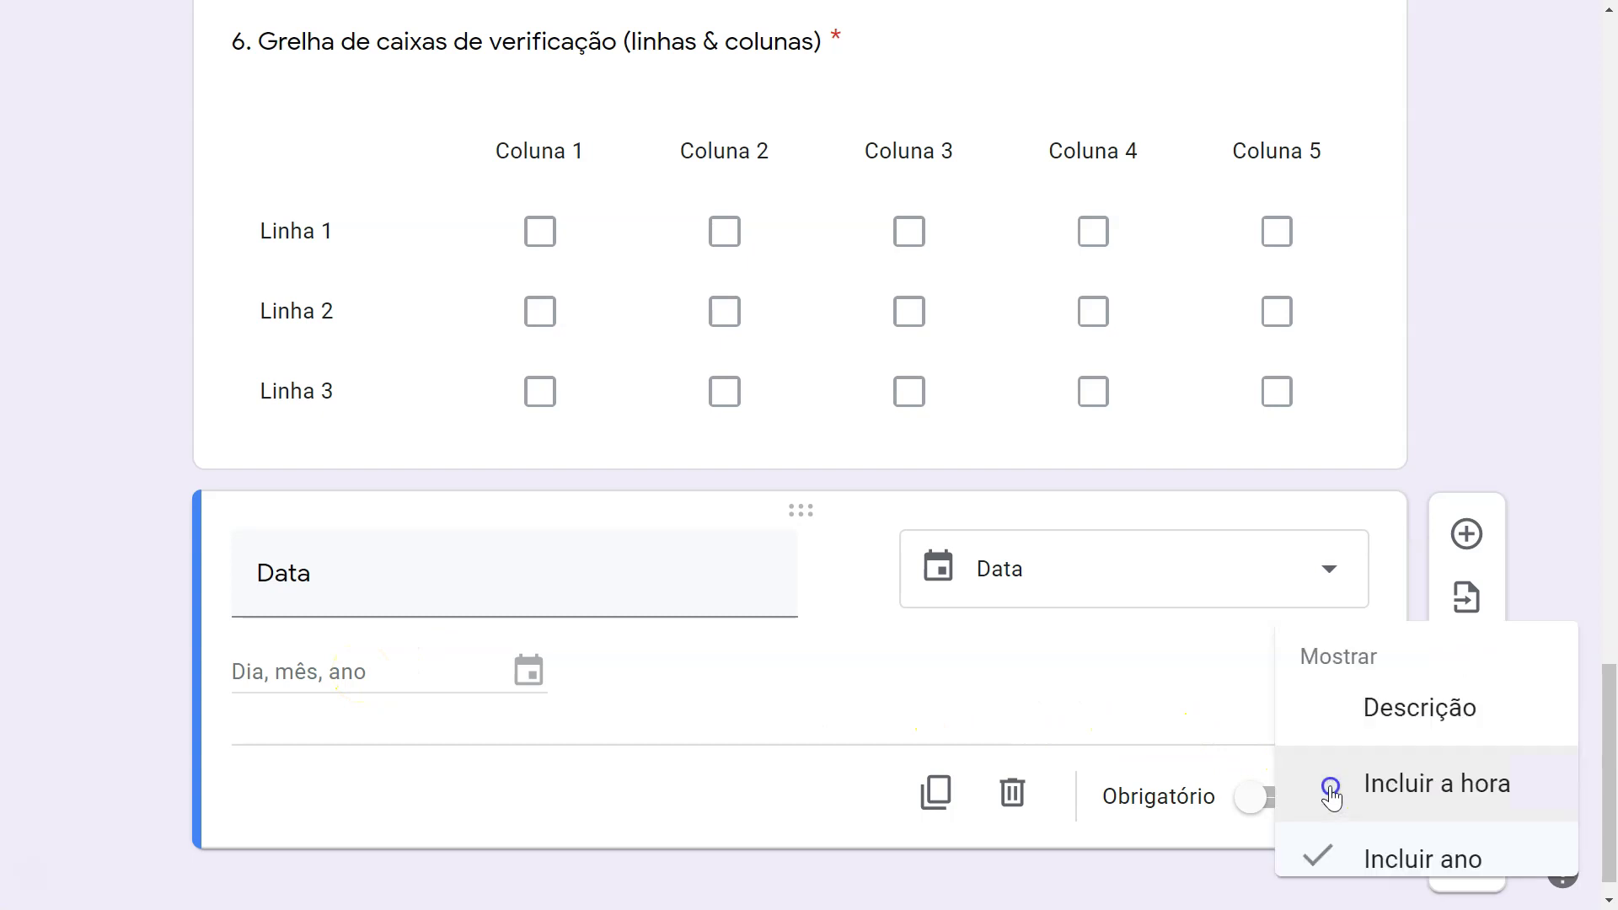
{"action": "left_click", "coordinate": [1372, 762]}
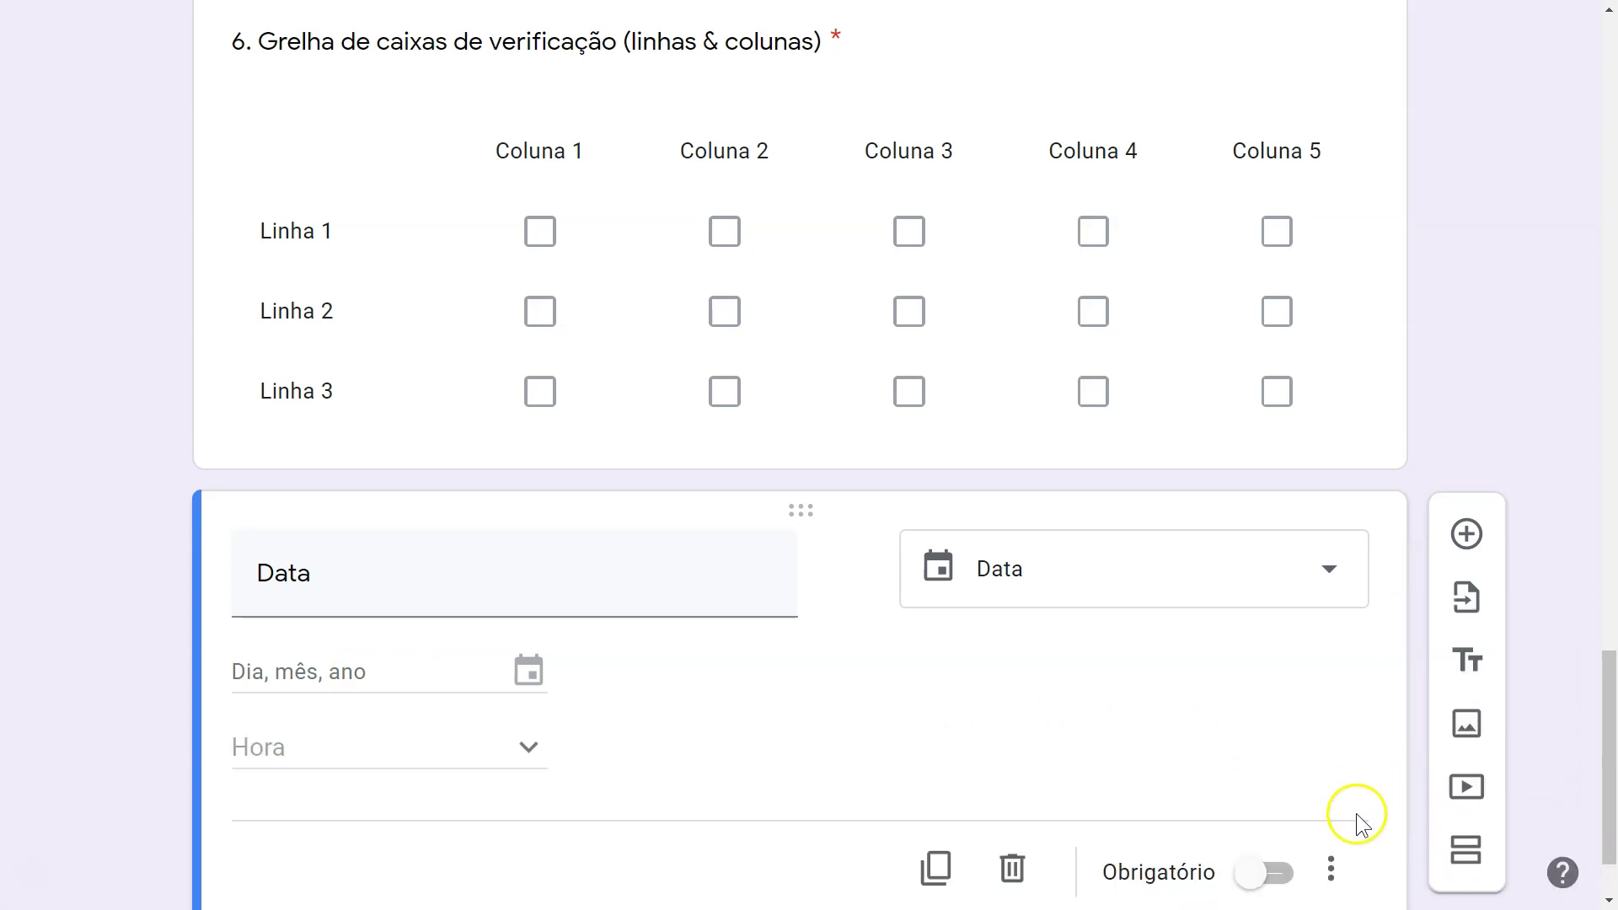
{"action": "left_click", "coordinate": [1332, 869]}
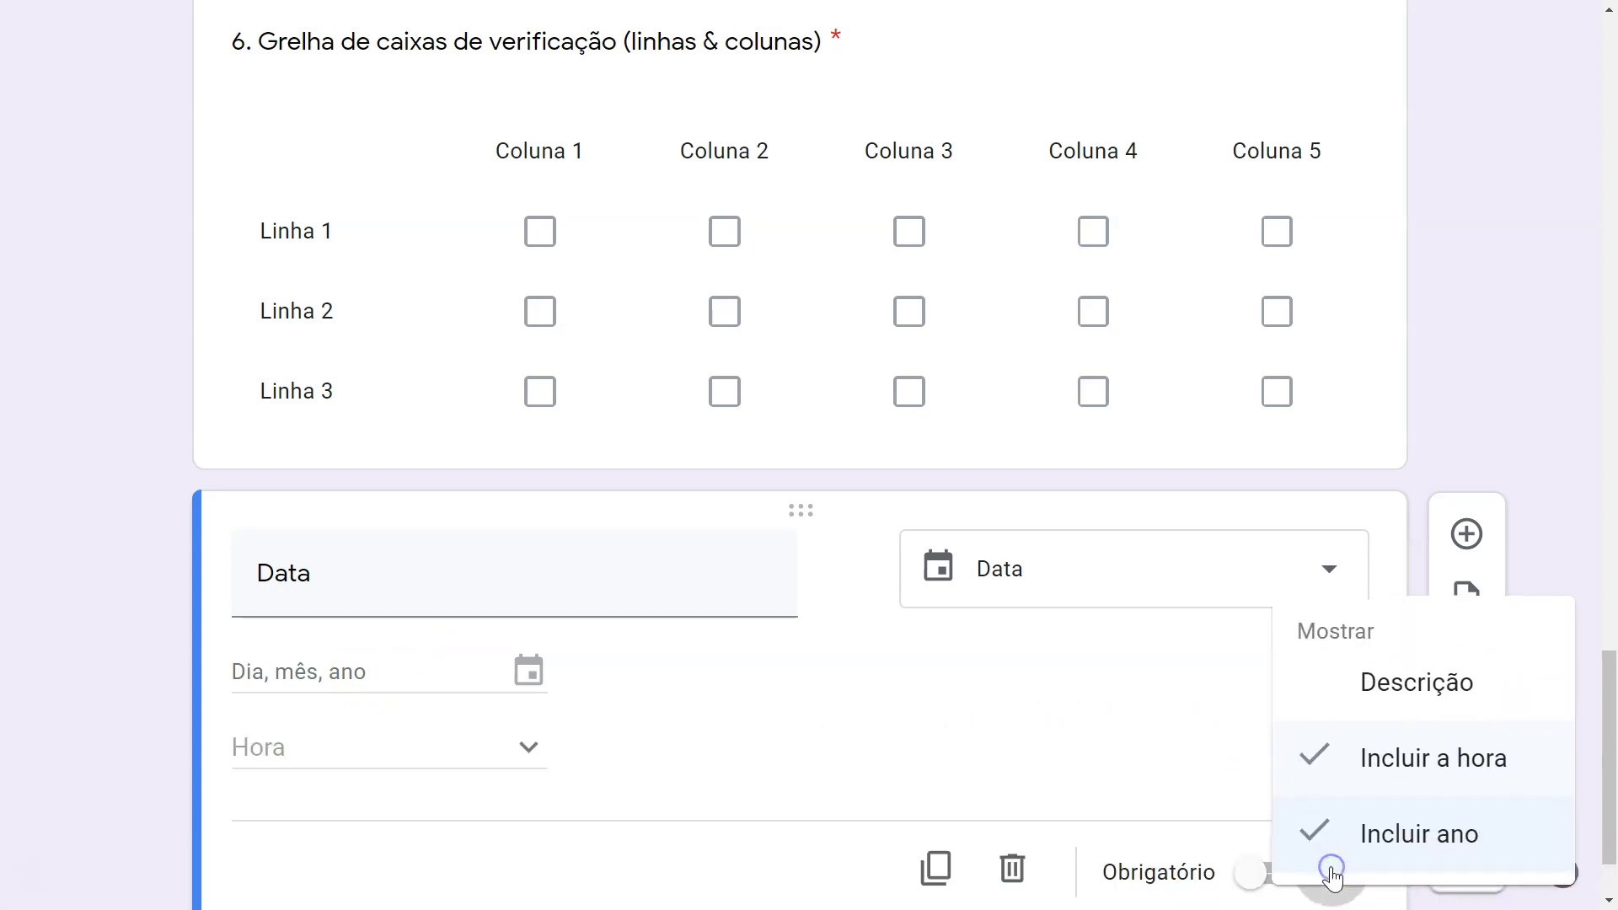
{"action": "left_click", "coordinate": [1362, 683]}
{"action": "type", "text": "Por favor, l"}
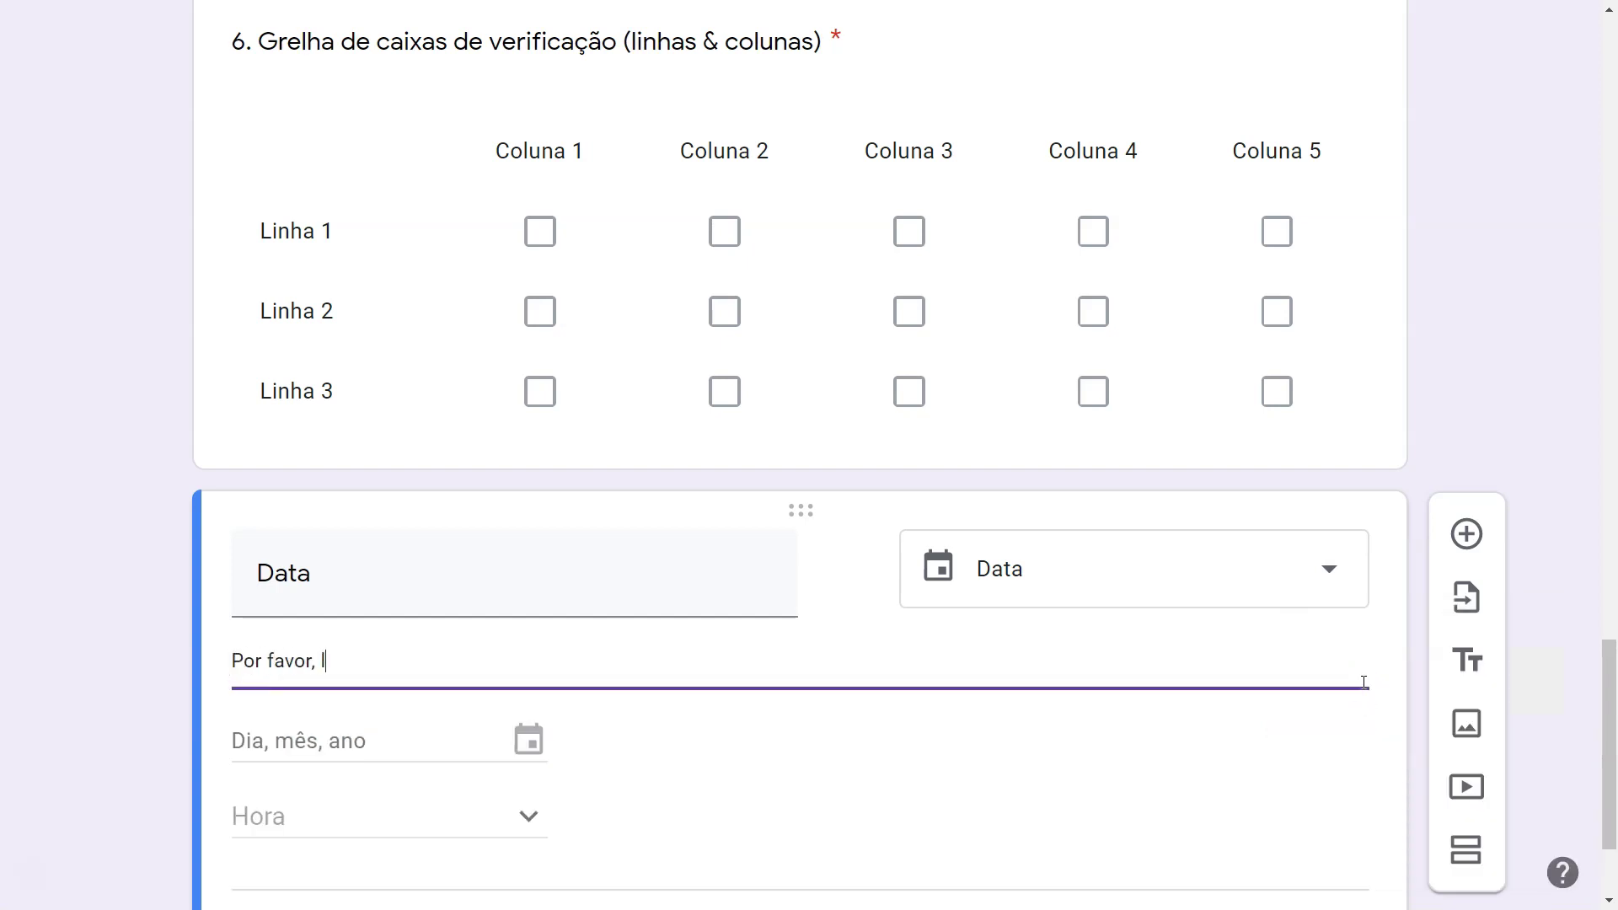
{"action": "type", "text": "ê esta descrição!"}
{"action": "key", "text": "super+period"}
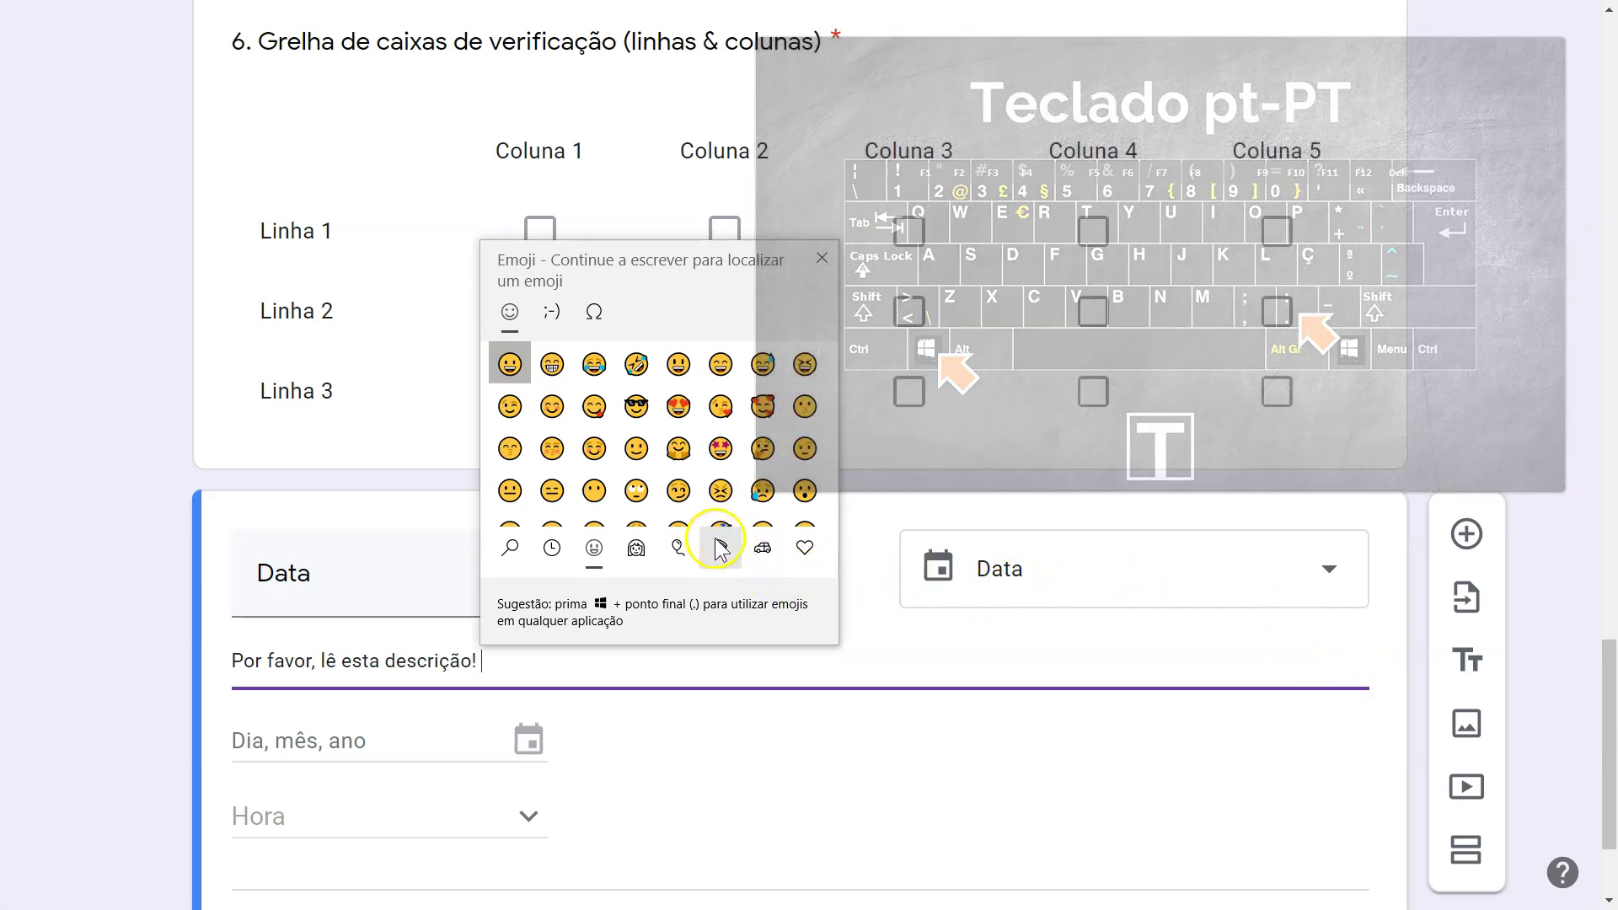
{"action": "left_click", "coordinate": [552, 406]}
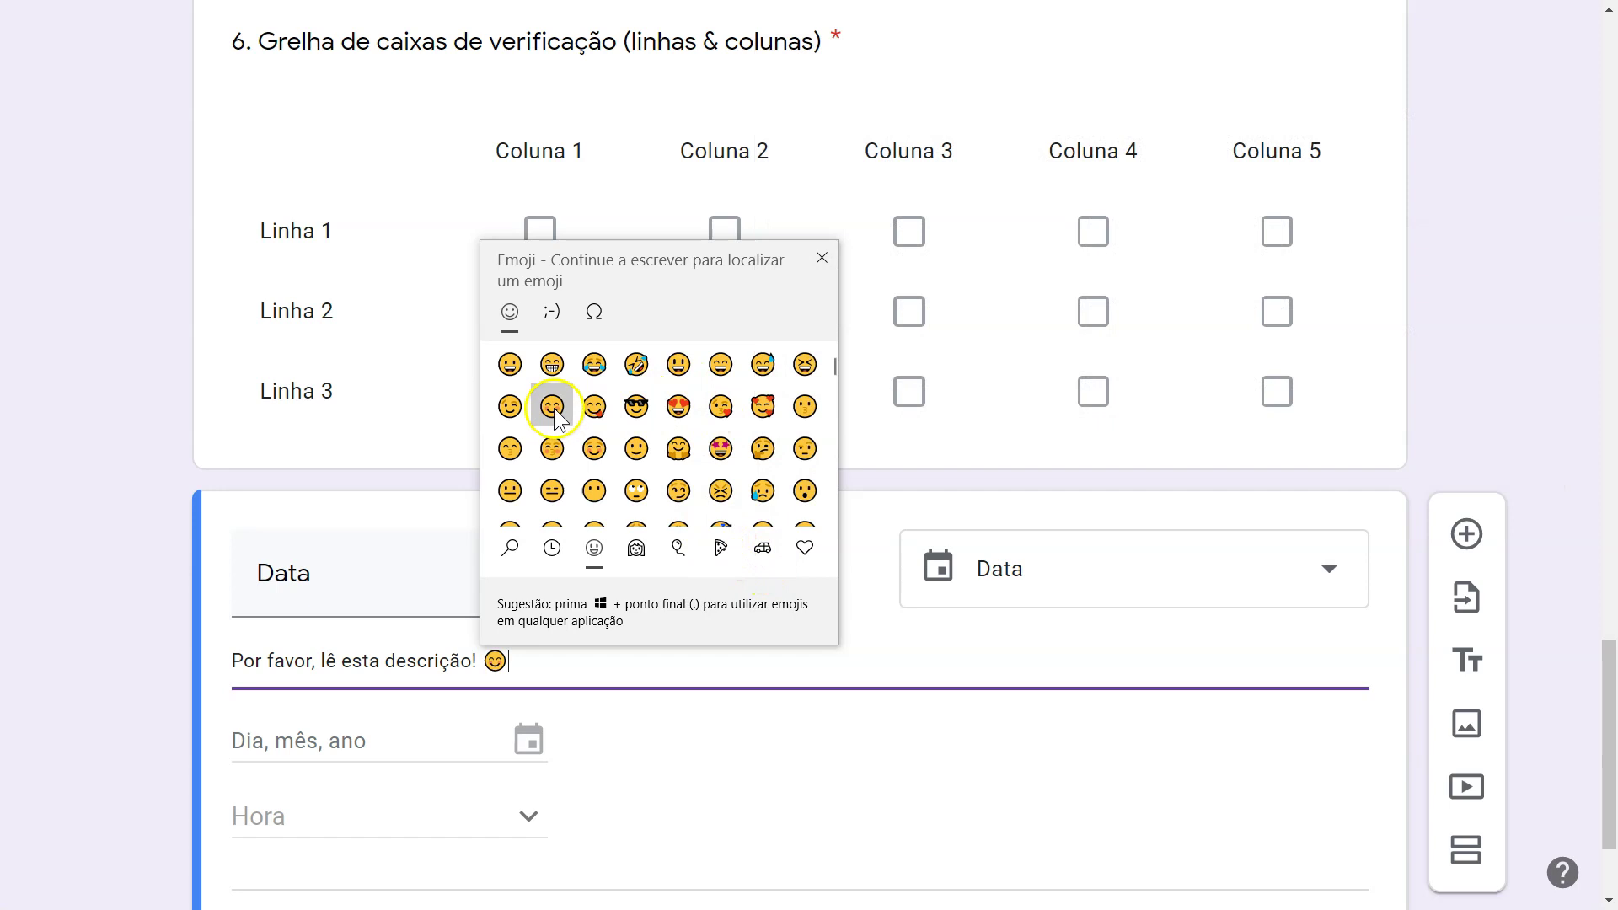
{"action": "left_click", "coordinate": [624, 661]}
Make an answer to the Data question mandatory (Obrigatório).
{"action": "scroll", "coordinate": [623, 661], "scroll_direction": "down", "scroll_amount": 2}
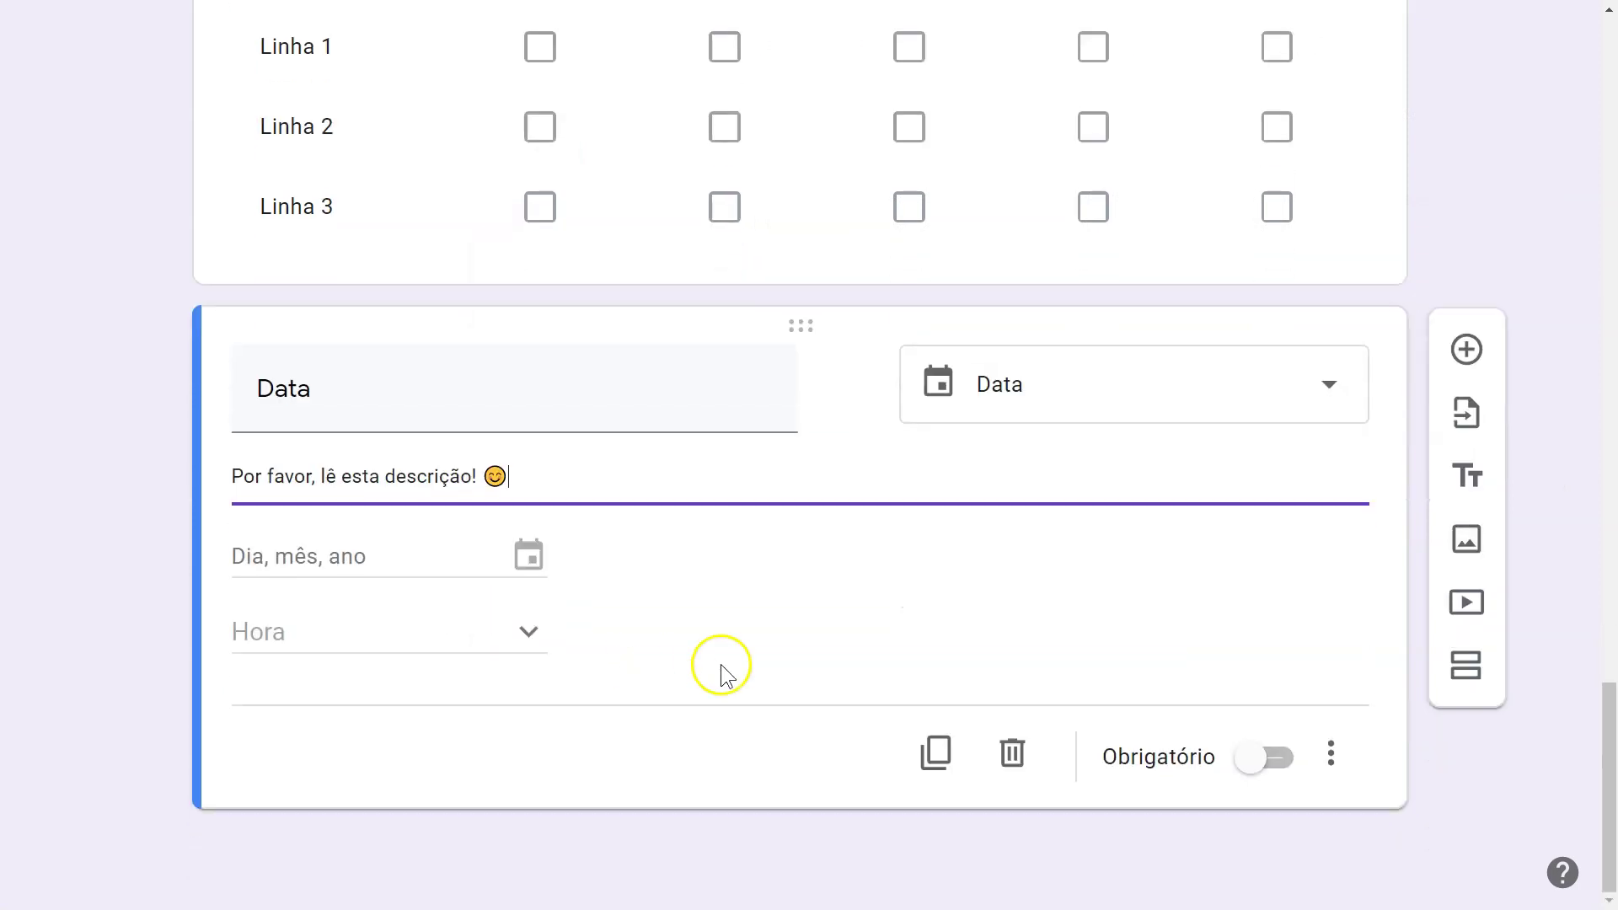
{"action": "left_click", "coordinate": [1262, 763]}
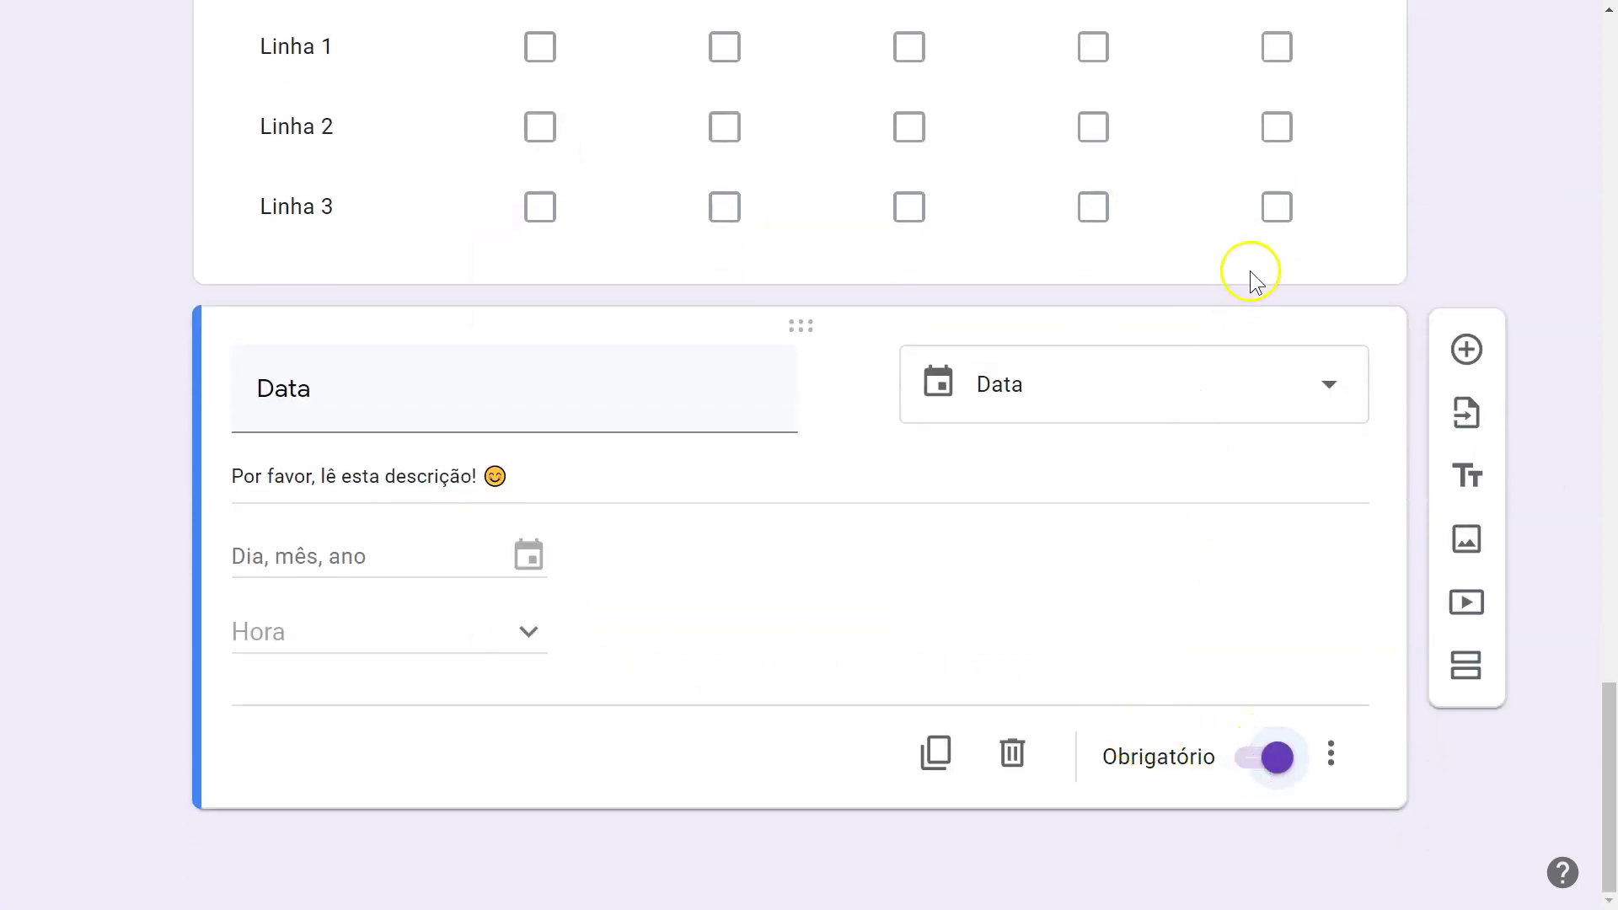
{"action": "left_click", "coordinate": [1326, 234]}
Duplicate the Data question and turn the copy into a question of type Hora titled "Hora".
{"action": "left_click", "coordinate": [936, 752]}
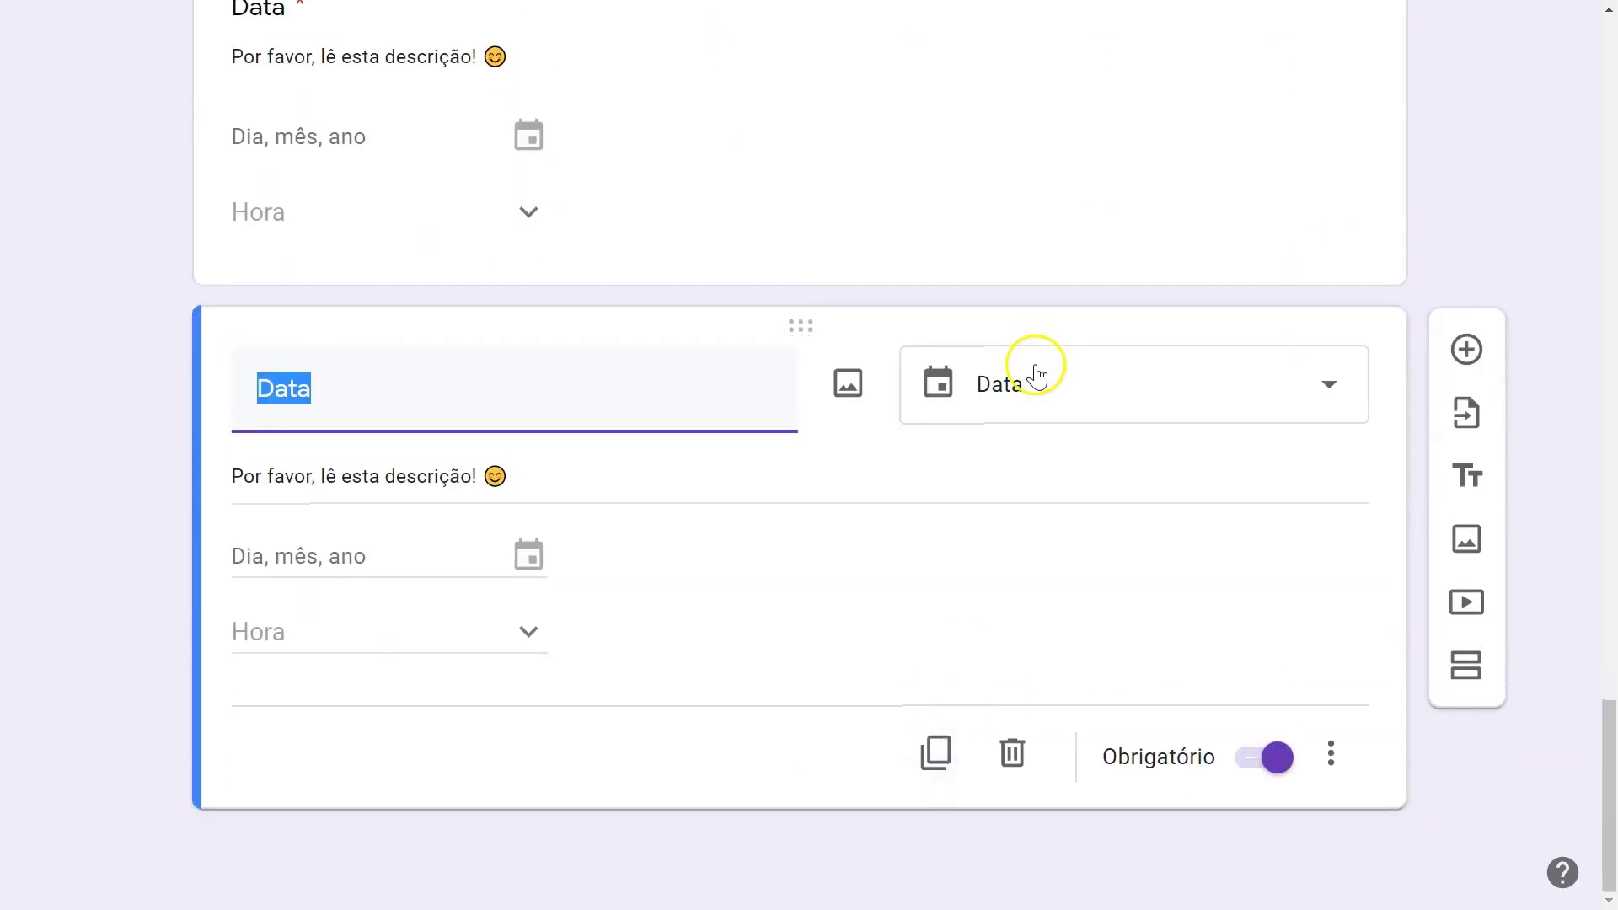
{"action": "left_click", "coordinate": [1036, 379]}
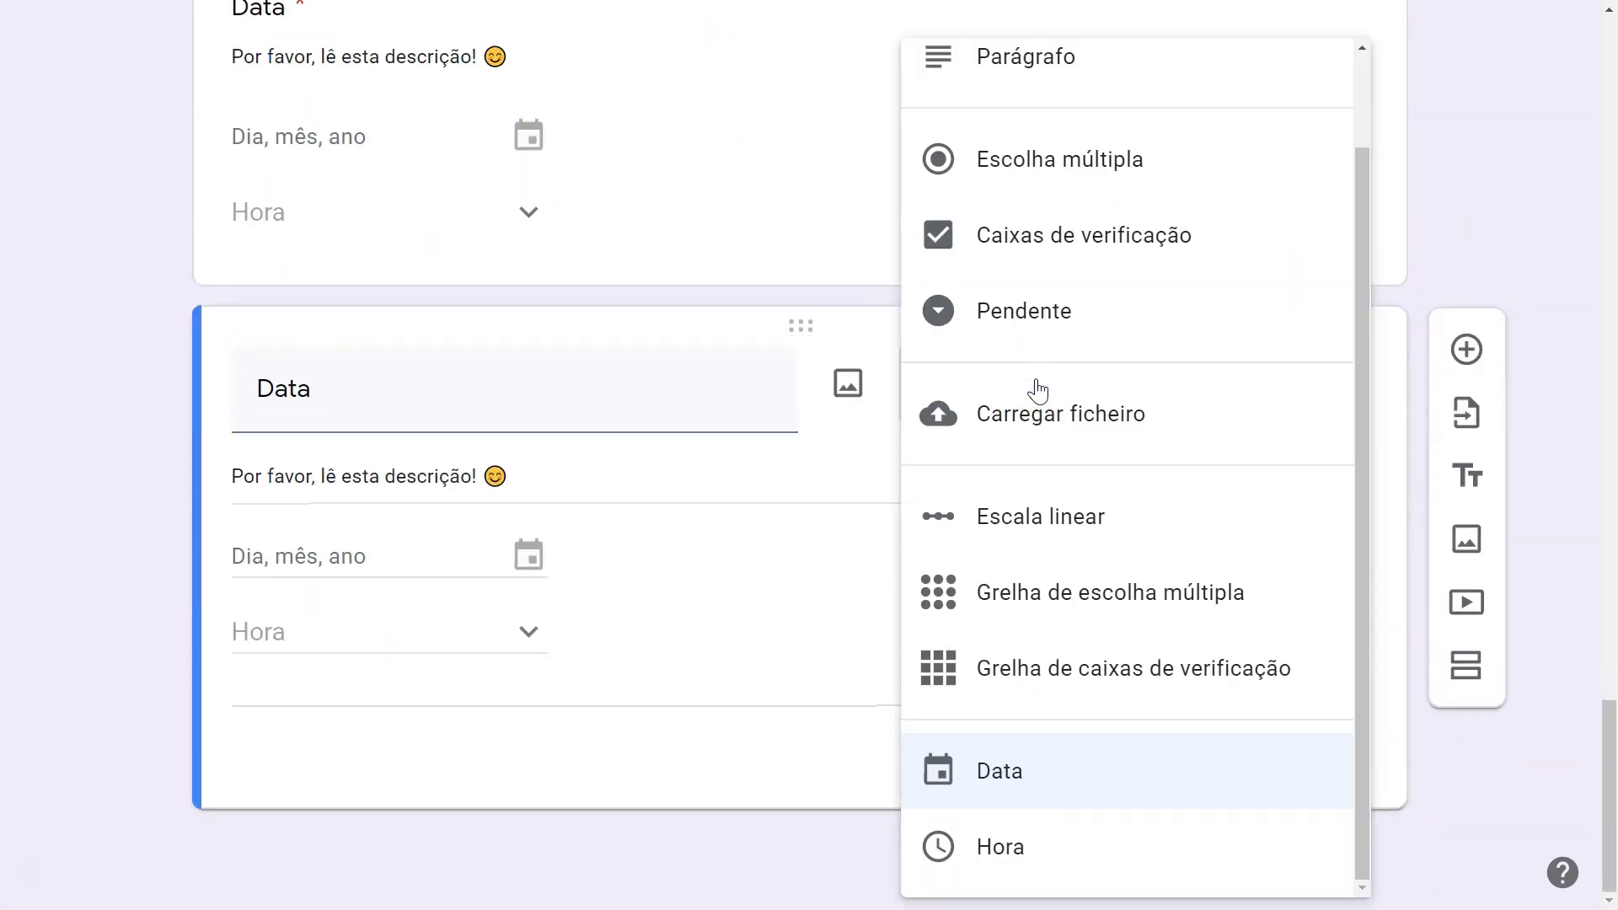
{"action": "left_click", "coordinate": [1014, 831]}
{"action": "double_click", "coordinate": [384, 467]}
{"action": "type", "text": "H"}
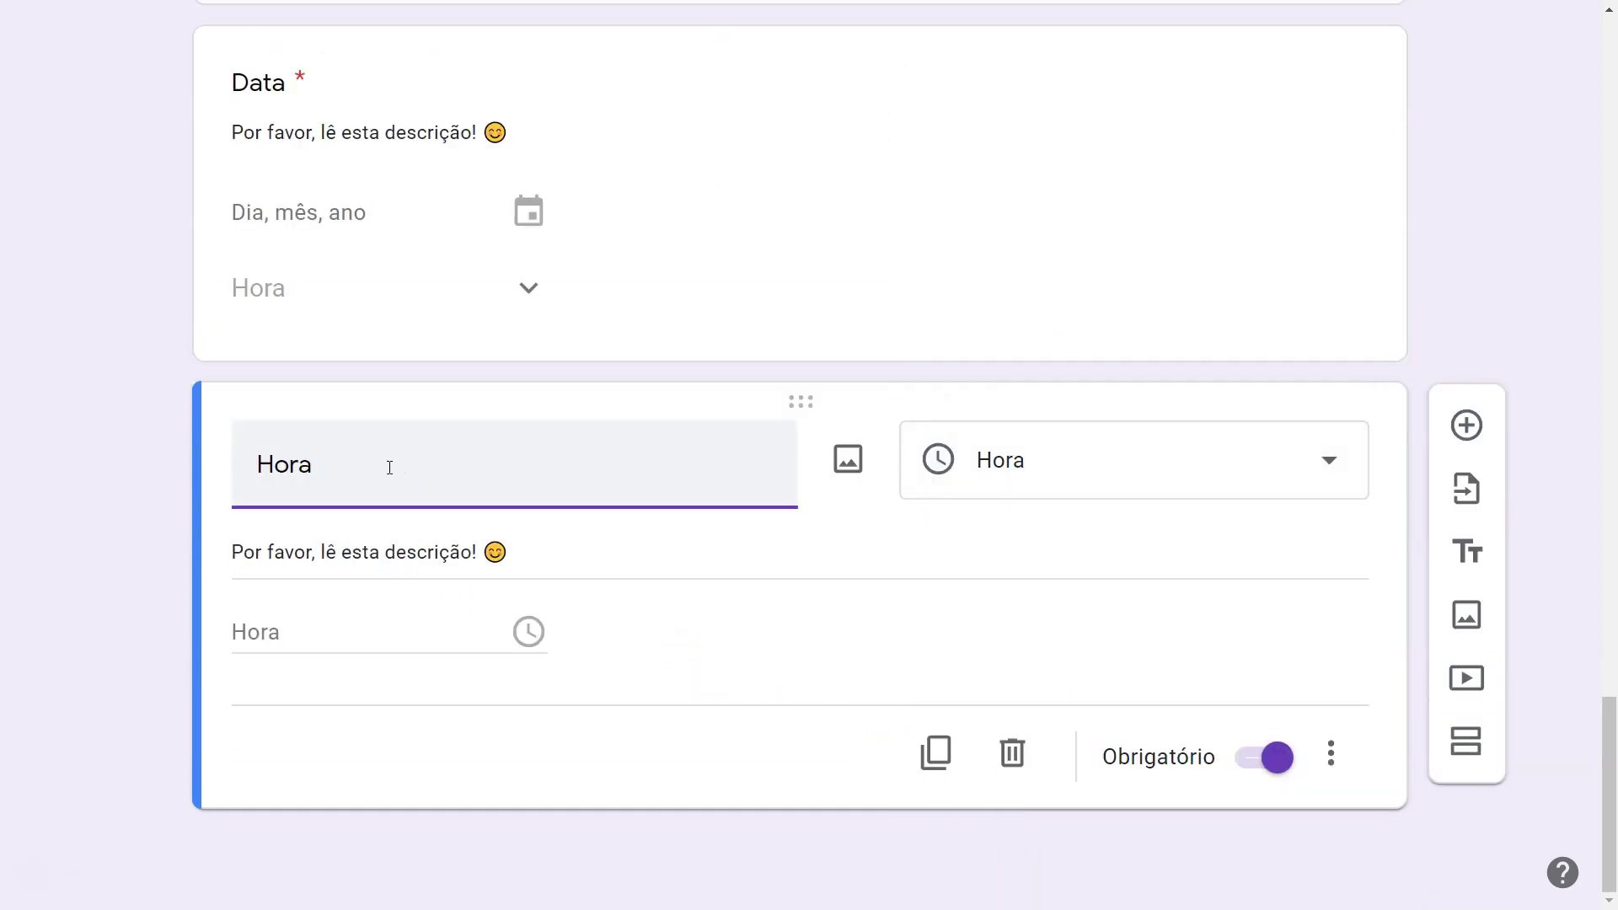
{"action": "type", "text": "ora"}
Number the Data question by changing its title to "7. Data".
{"action": "scroll", "coordinate": [389, 467], "scroll_direction": "up", "scroll_amount": 8}
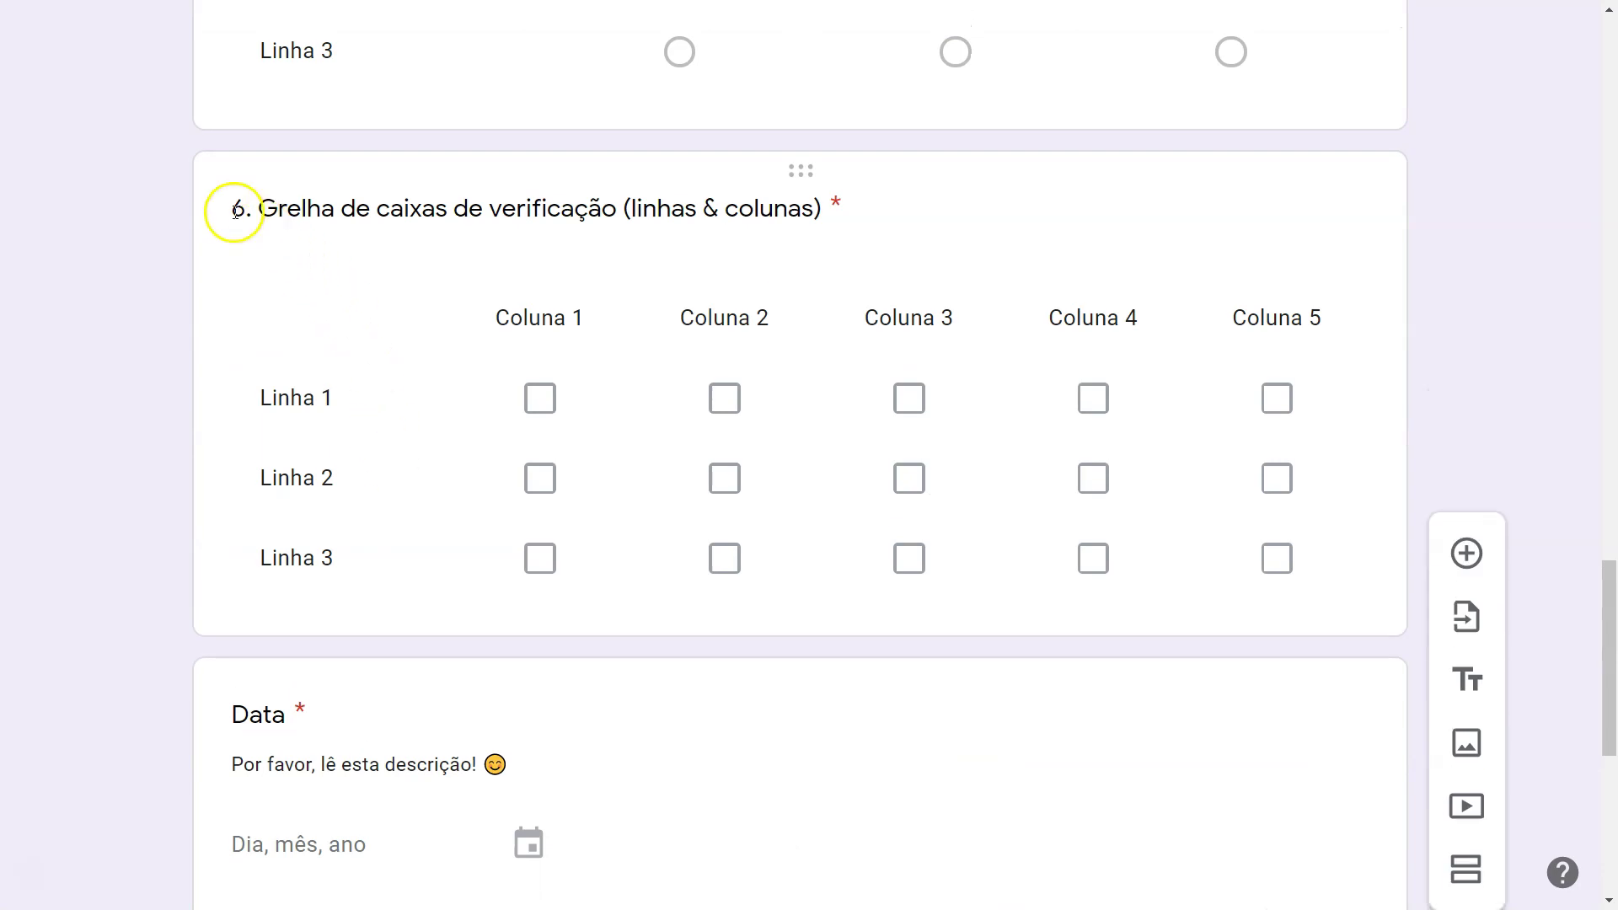
{"action": "scroll", "coordinate": [267, 251], "scroll_direction": "down", "scroll_amount": 6}
{"action": "left_click", "coordinate": [307, 188]}
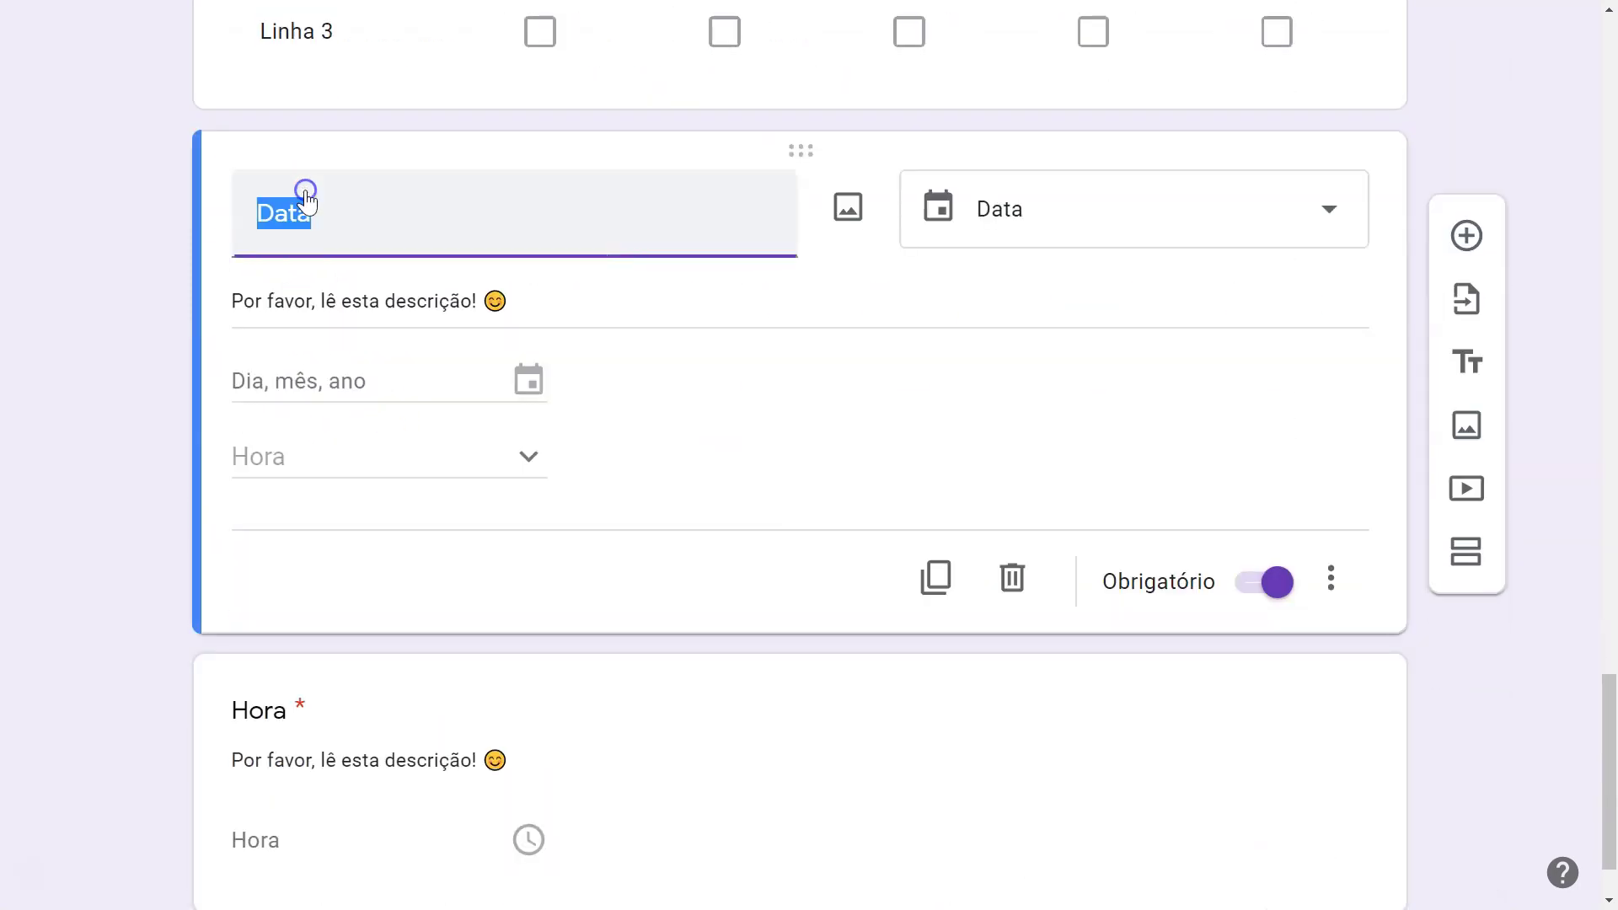
{"action": "left_click", "coordinate": [258, 207]}
{"action": "type", "text": "7."}
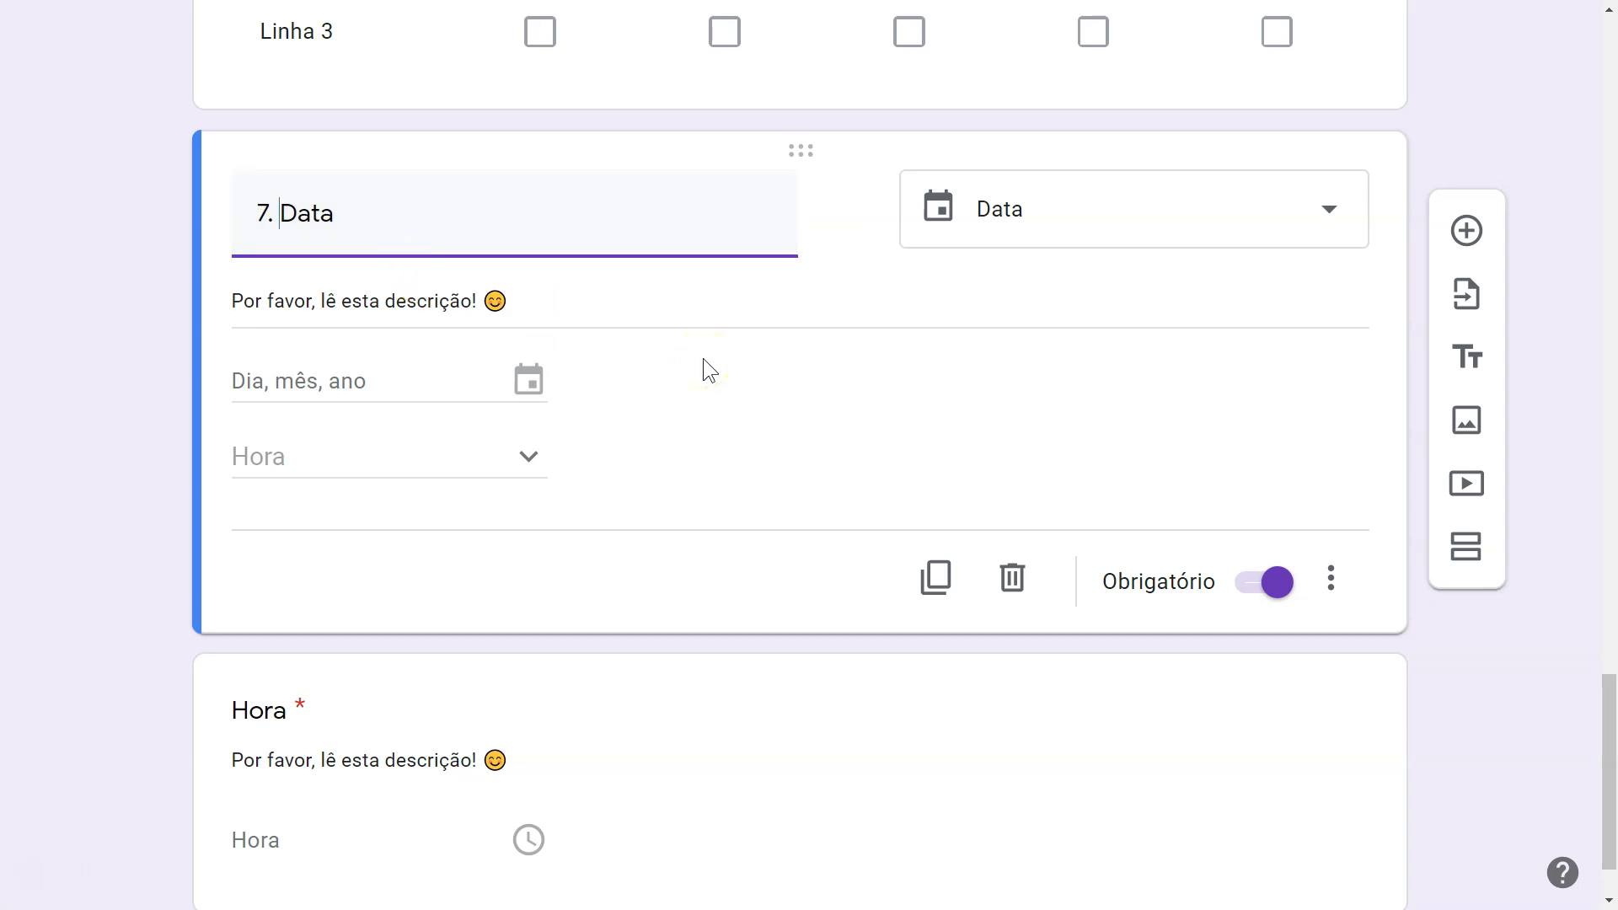
Try reordering the questions by moving question 7 above question 6 and back below it.
{"action": "key", "text": "ctrl+0"}
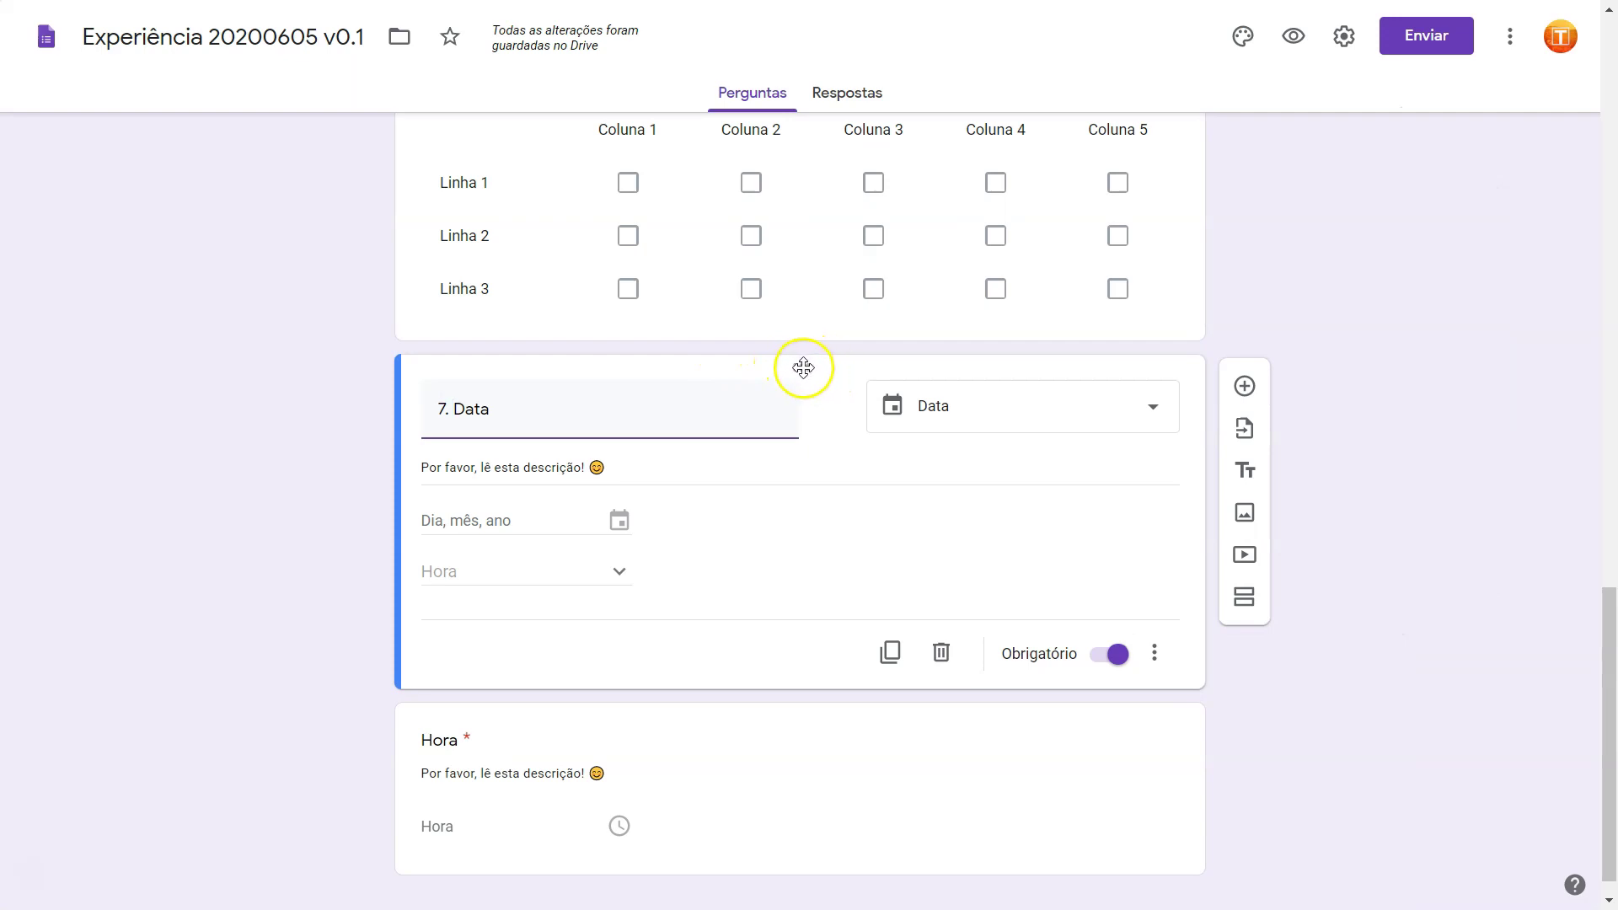
{"action": "left_click_drag", "start_coordinate": [805, 368], "coordinate": [843, 308]}
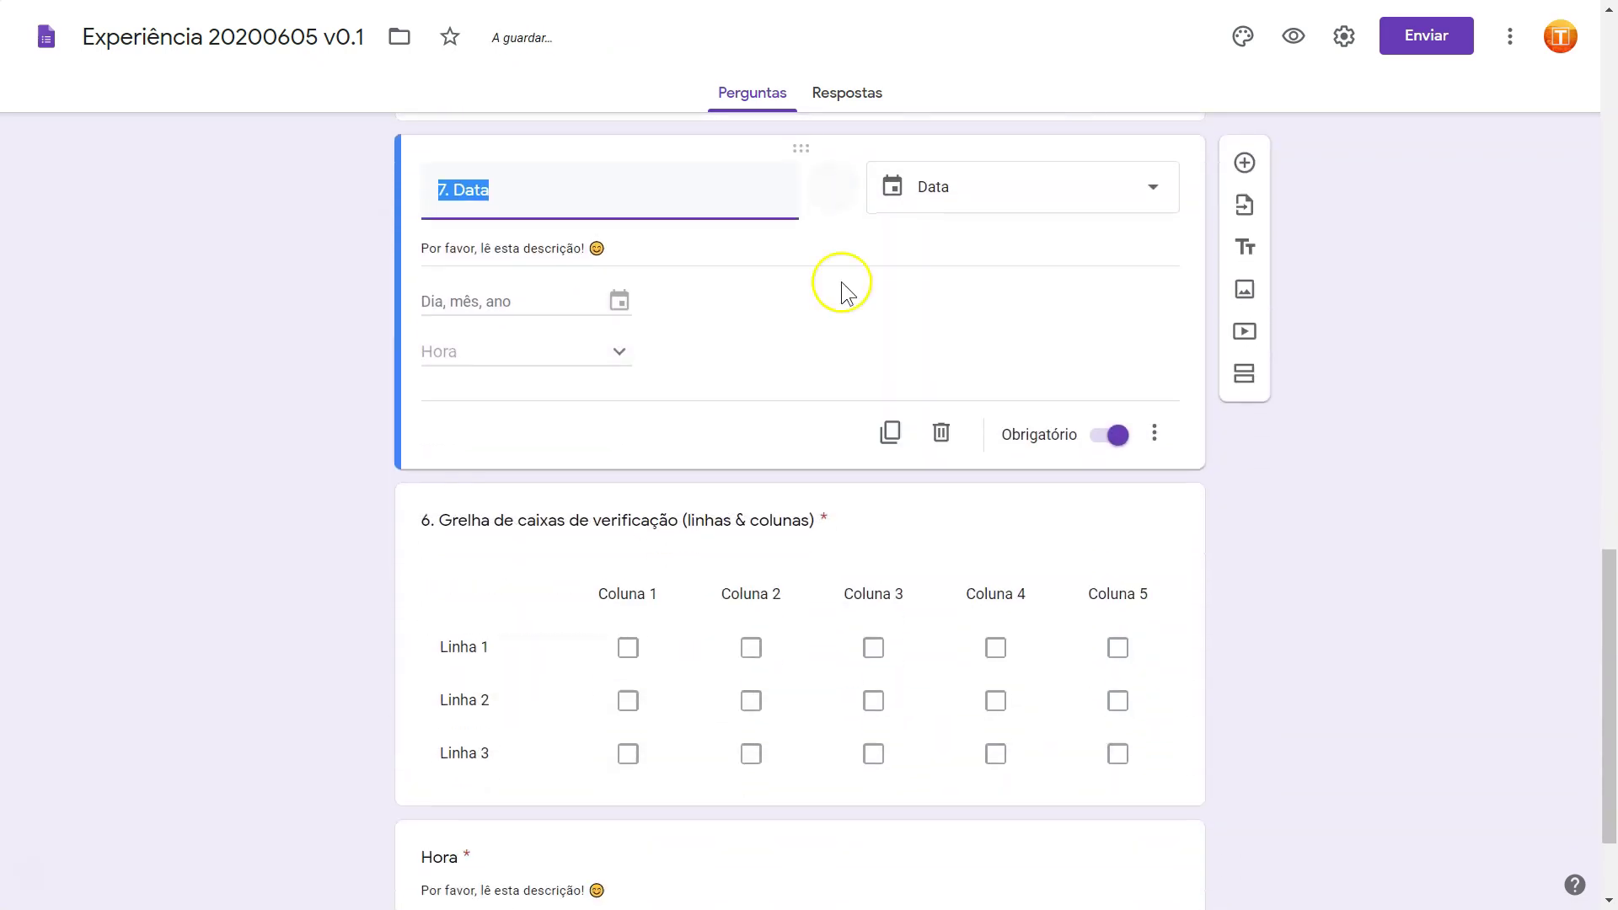
{"action": "left_click_drag", "start_coordinate": [804, 247], "coordinate": [816, 628]}
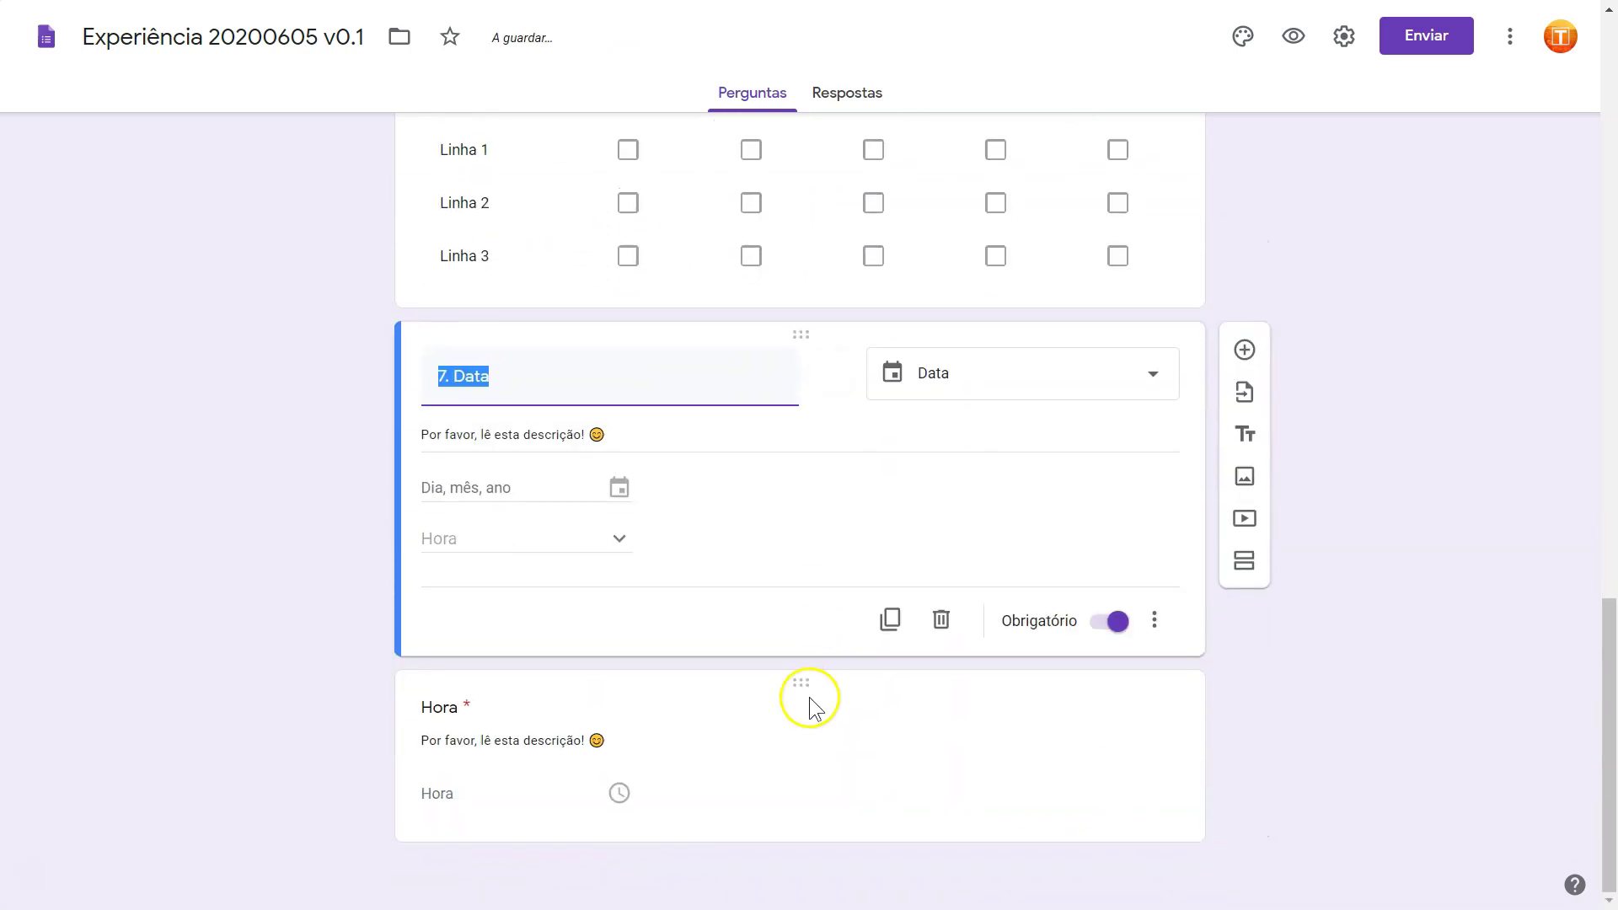
{"action": "left_click_drag", "start_coordinate": [810, 675], "coordinate": [848, 743]}
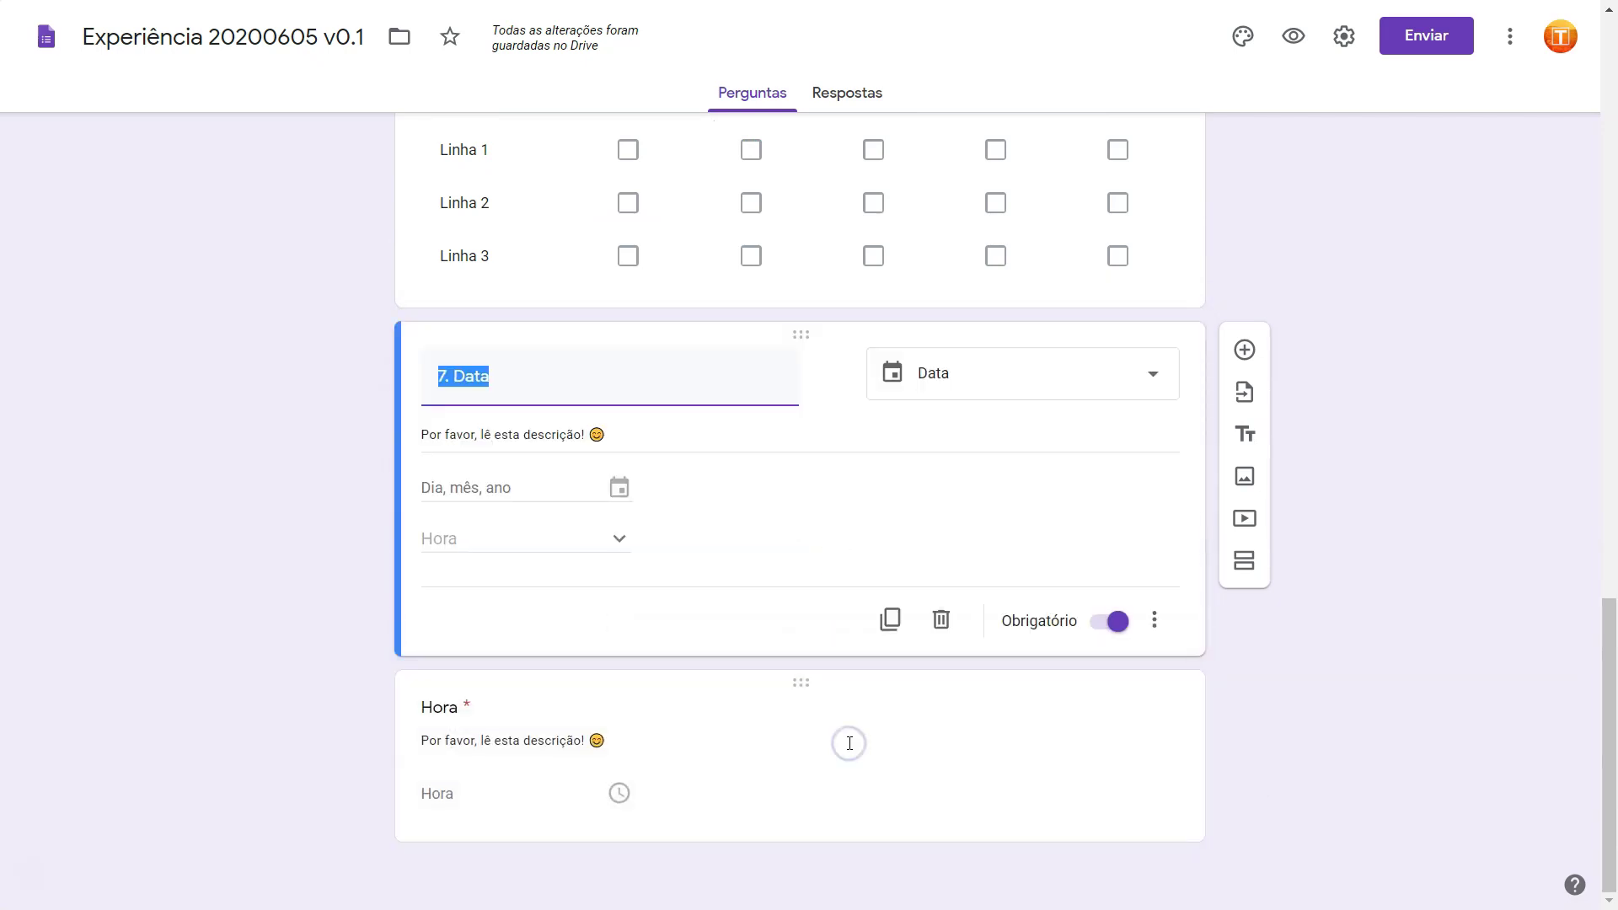
Number the Hora question by changing its title to "8. Hora".
{"action": "left_click", "coordinate": [858, 725]}
{"action": "scroll", "coordinate": [860, 724], "scroll_direction": "up", "scroll_amount": 3}
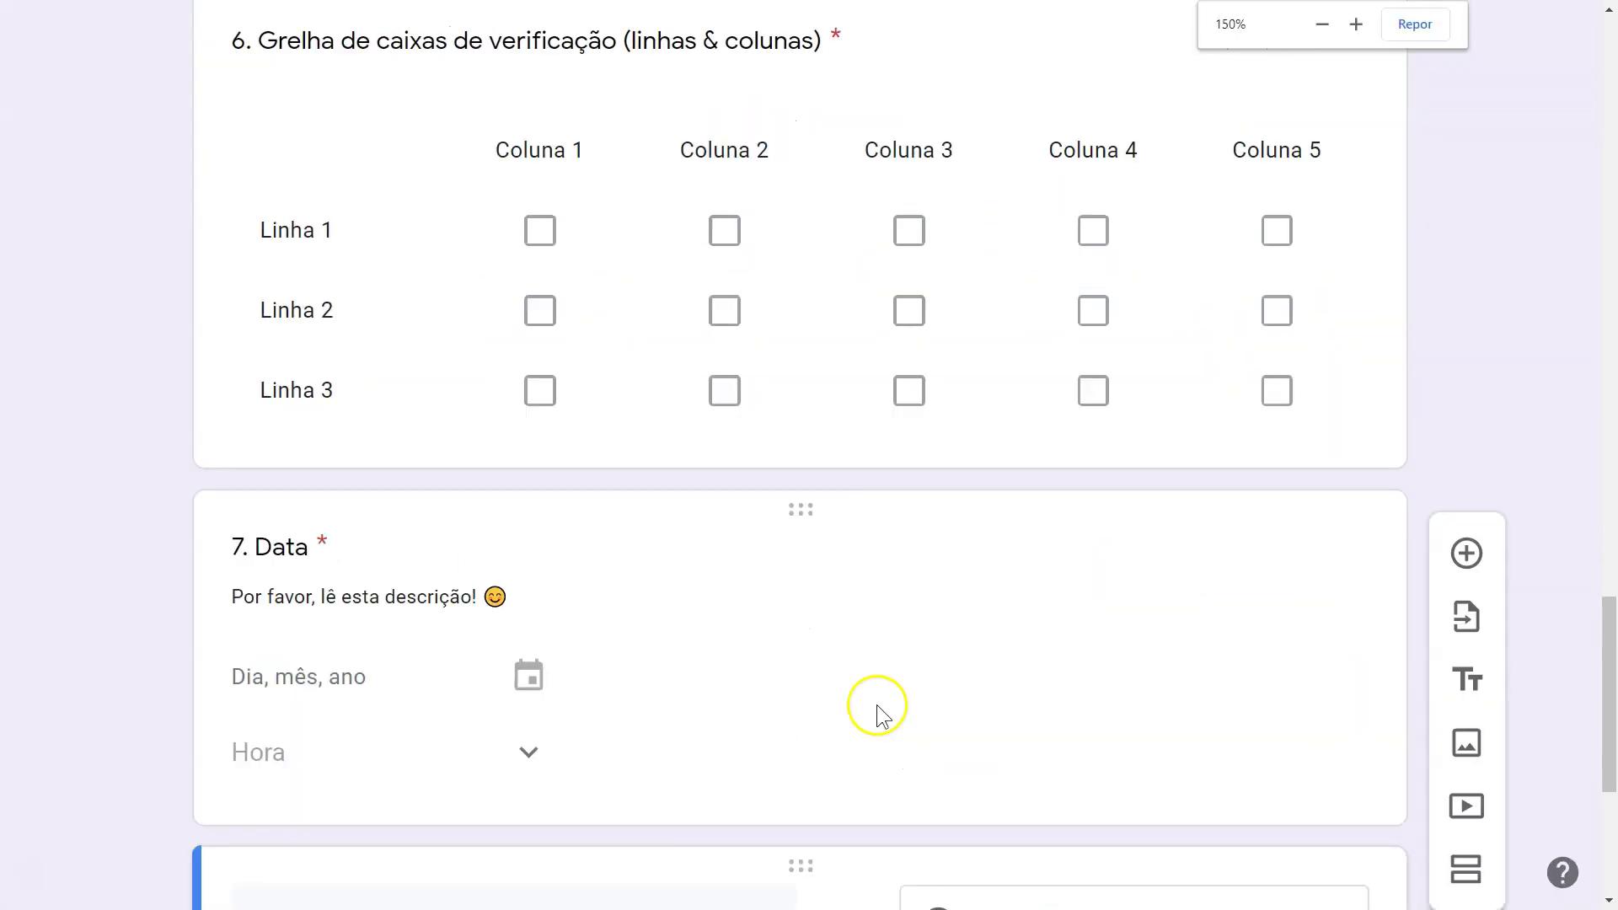
{"action": "scroll", "coordinate": [873, 695], "scroll_direction": "down", "scroll_amount": 5}
{"action": "type", "text": "8. Hora"}
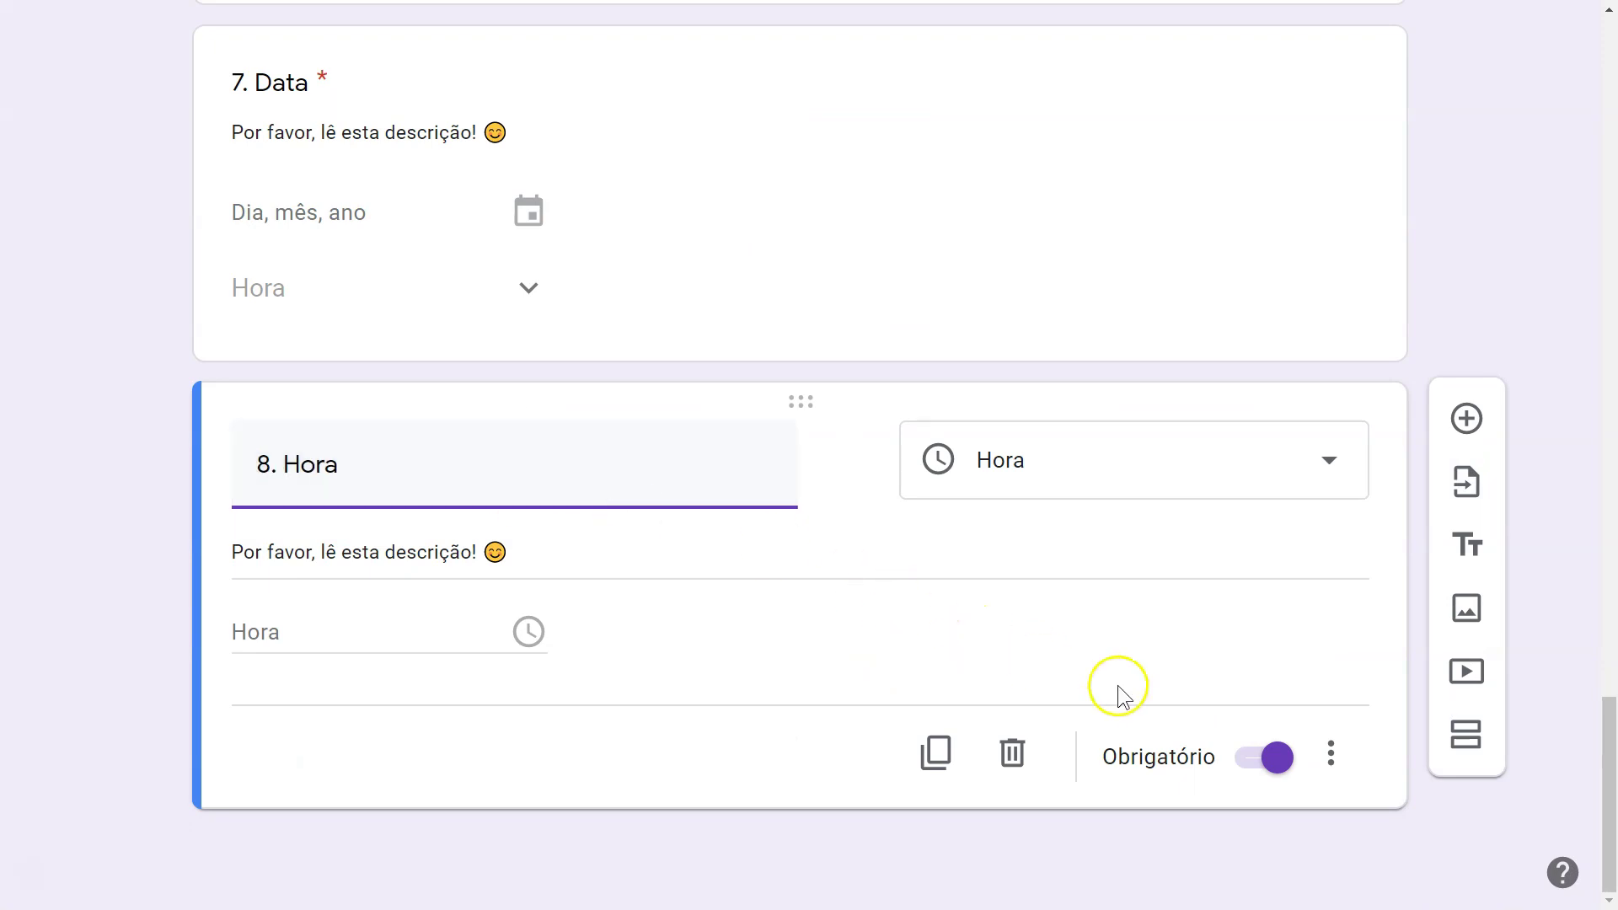
Change question 8's answer type to Duração and retitle the question "8. Duração".
{"action": "left_click", "coordinate": [1330, 755]}
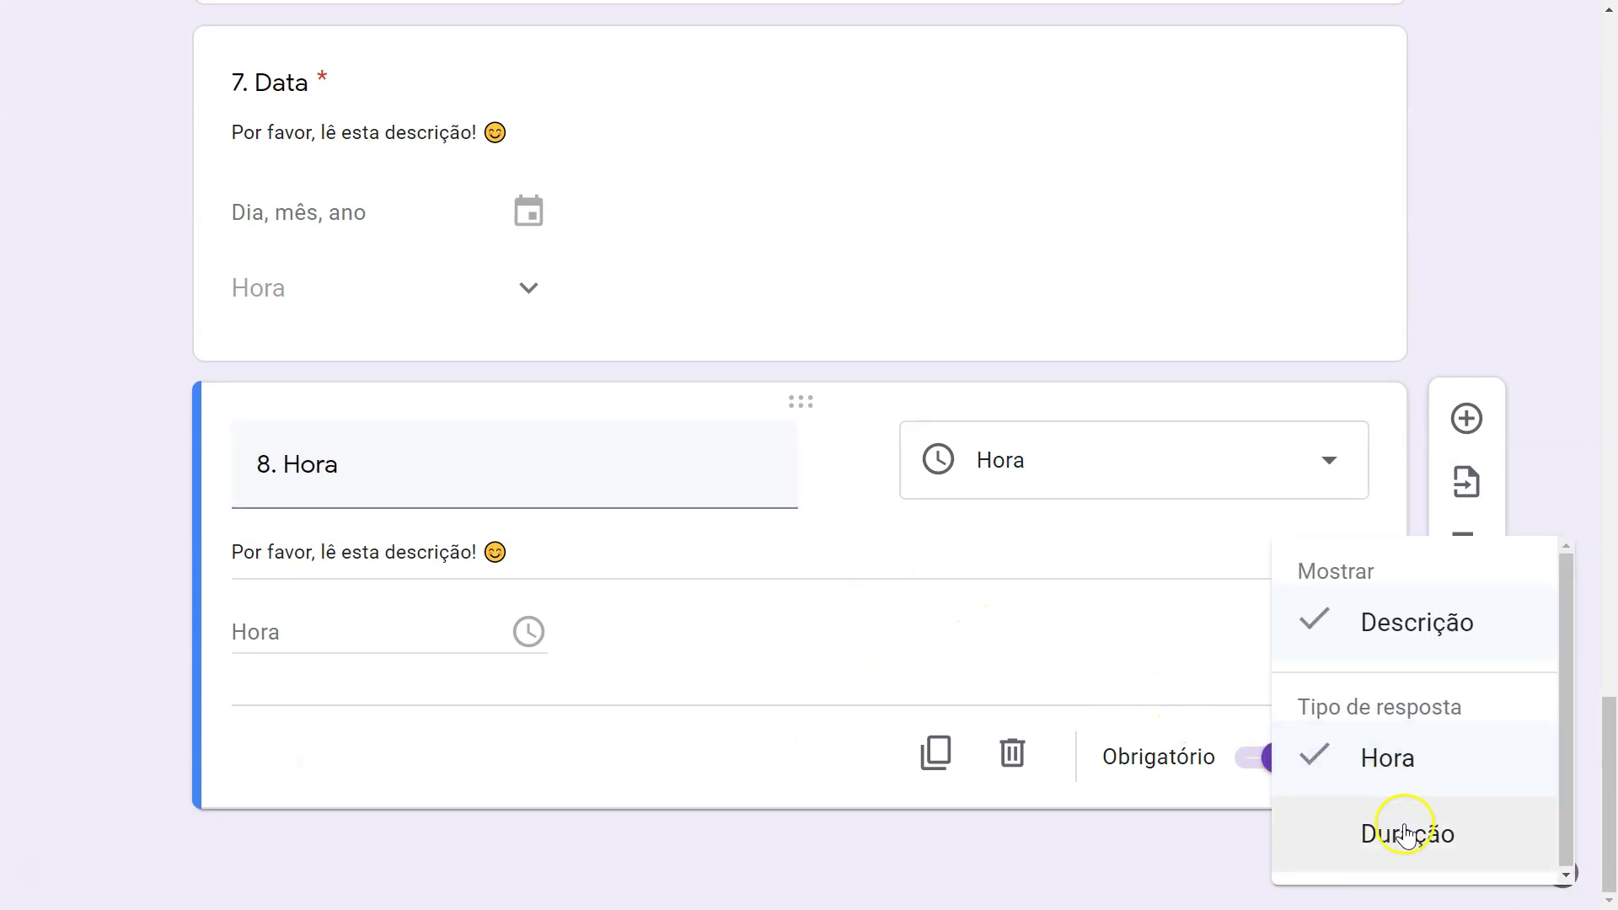
{"action": "left_click", "coordinate": [1406, 837]}
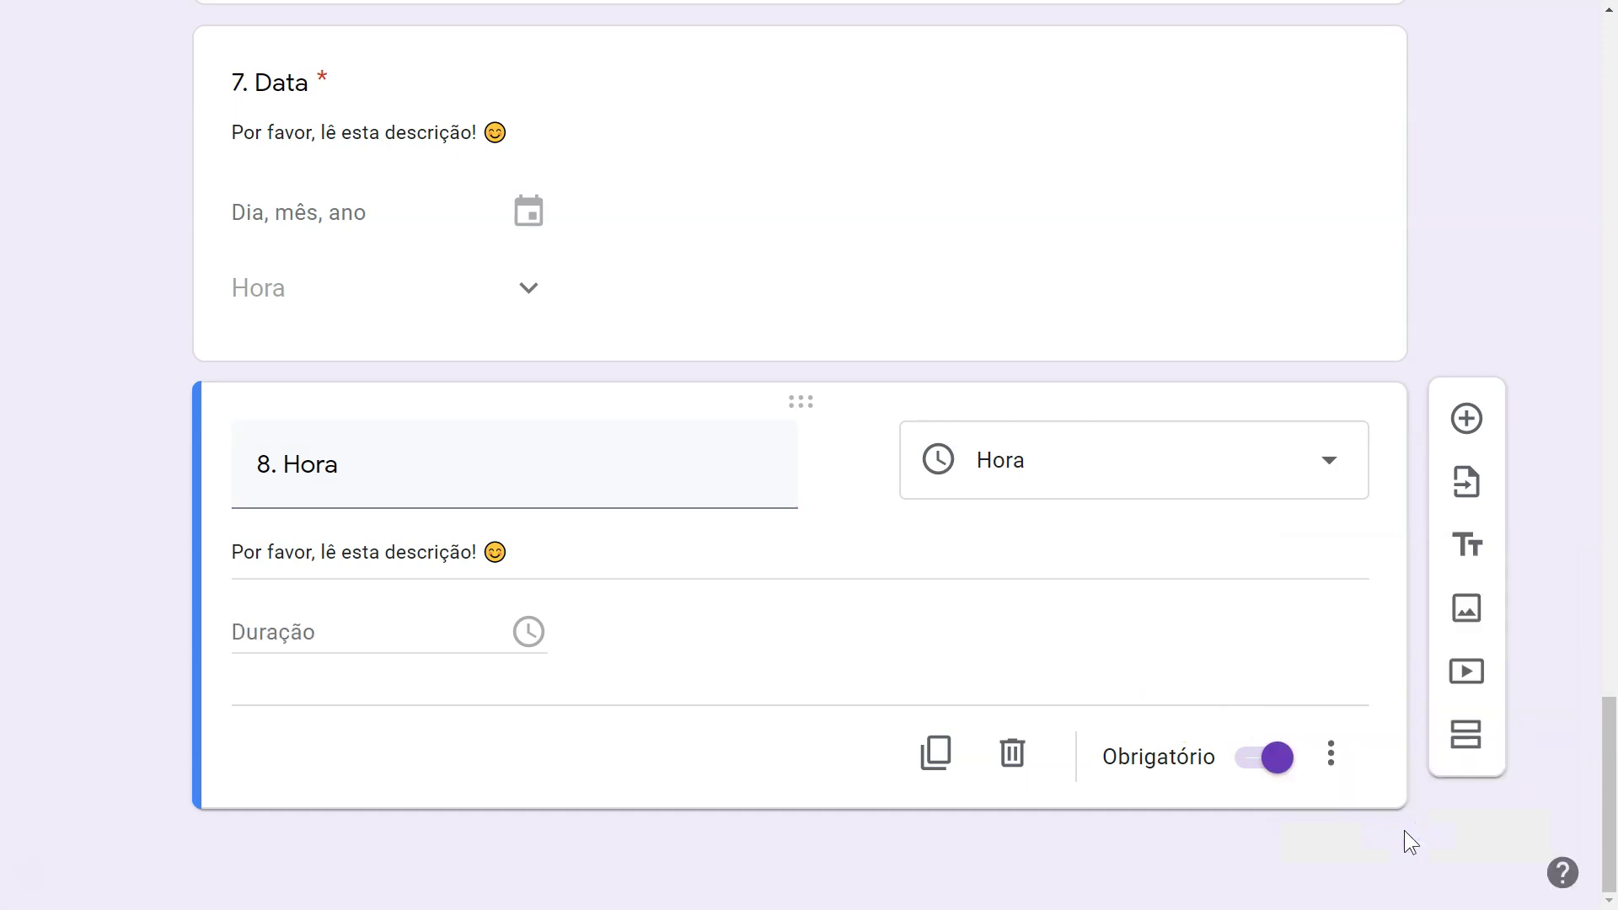
{"action": "left_click", "coordinate": [1331, 755]}
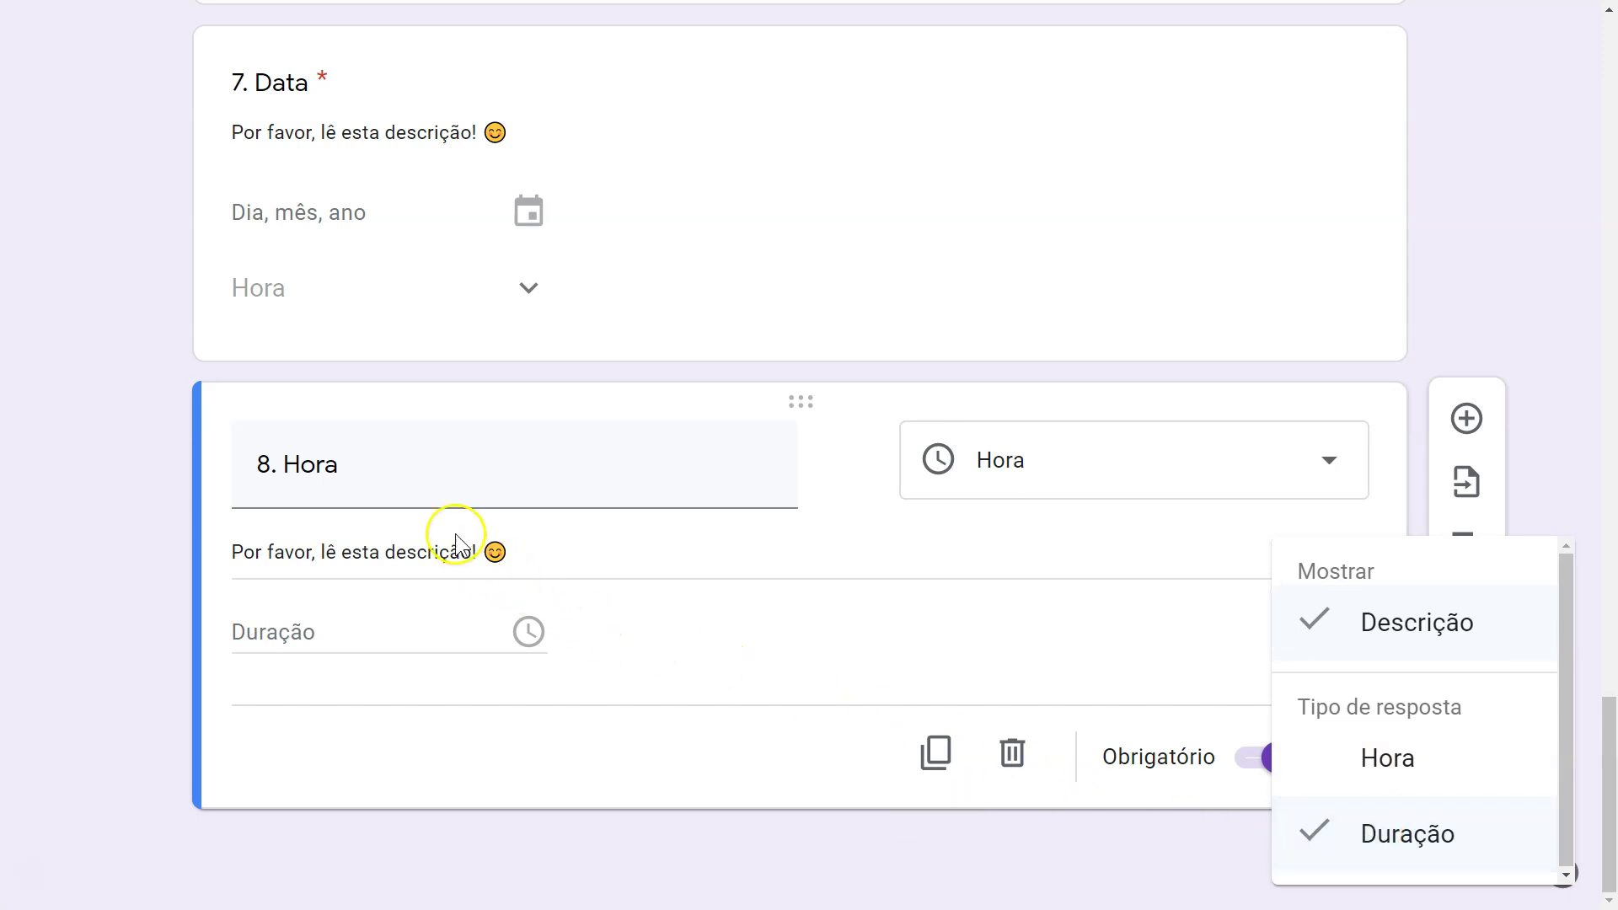
{"action": "double_click", "coordinate": [315, 462]}
{"action": "double_click", "coordinate": [378, 477]}
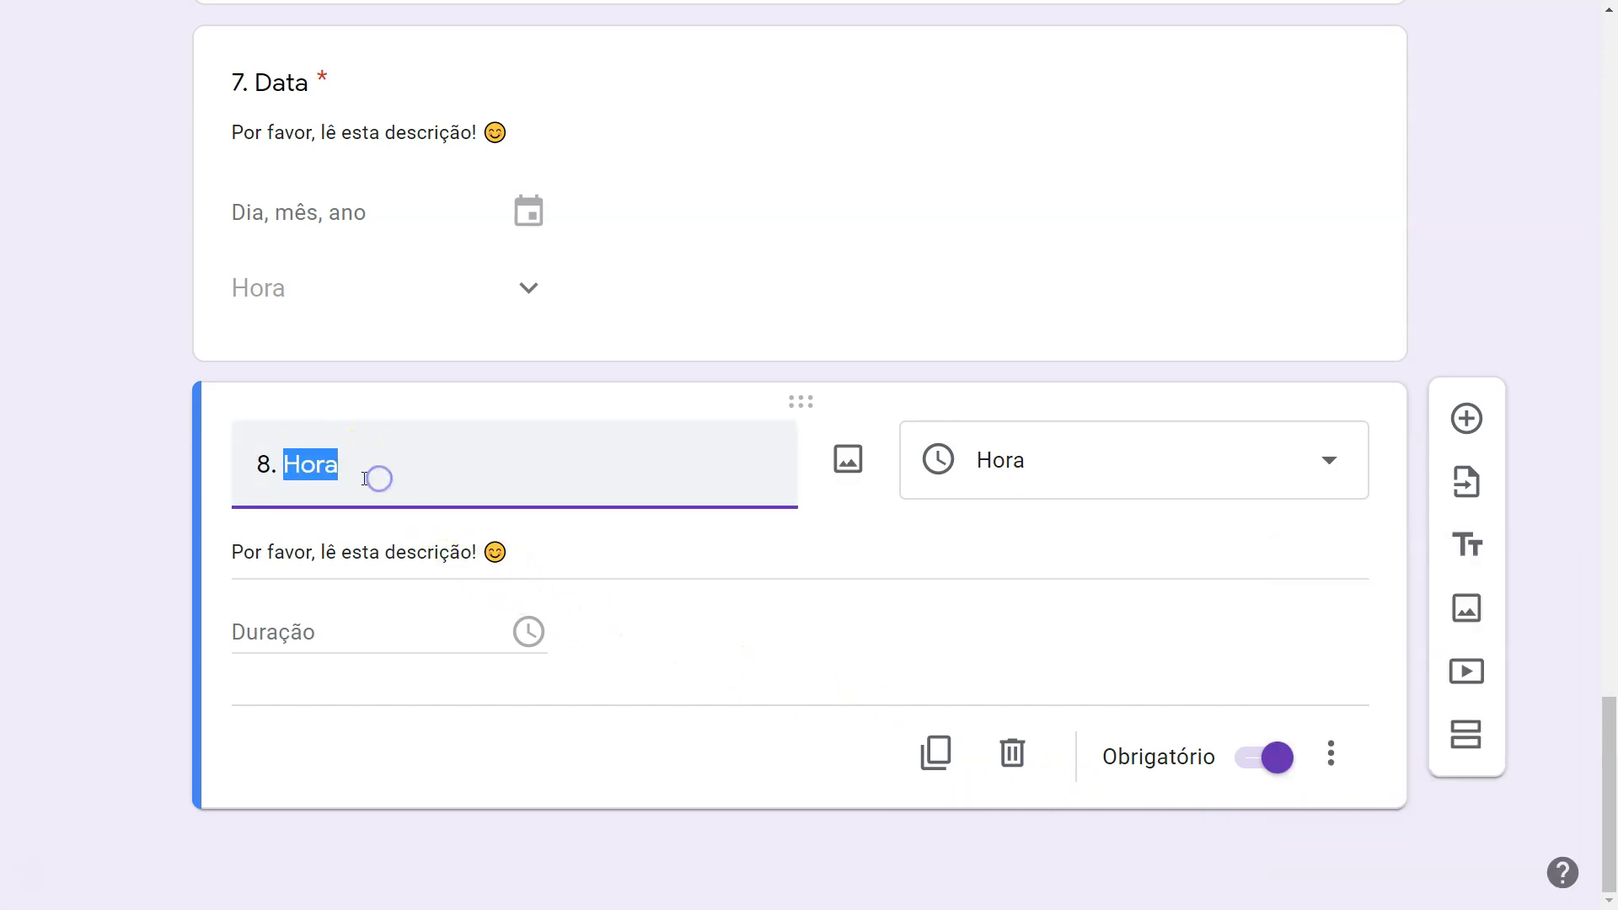
{"action": "type", "text": "Duraç"}
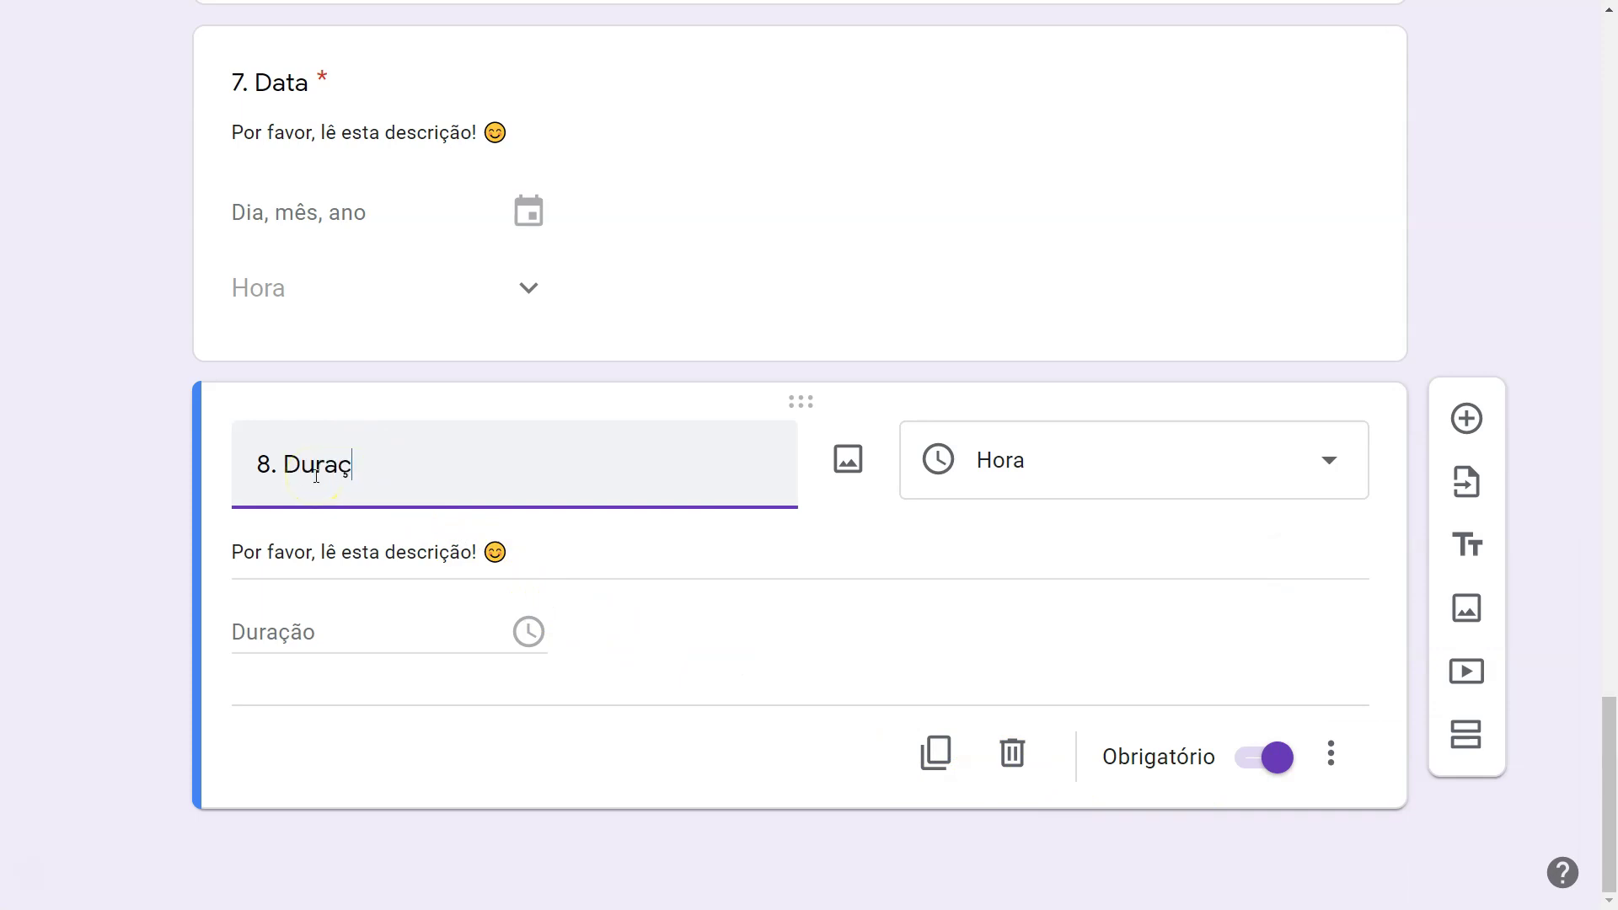
Duplicate question 8 and turn the copy into a Resposta curta question titled "9. Resposta curta".
{"action": "left_click", "coordinate": [935, 753]}
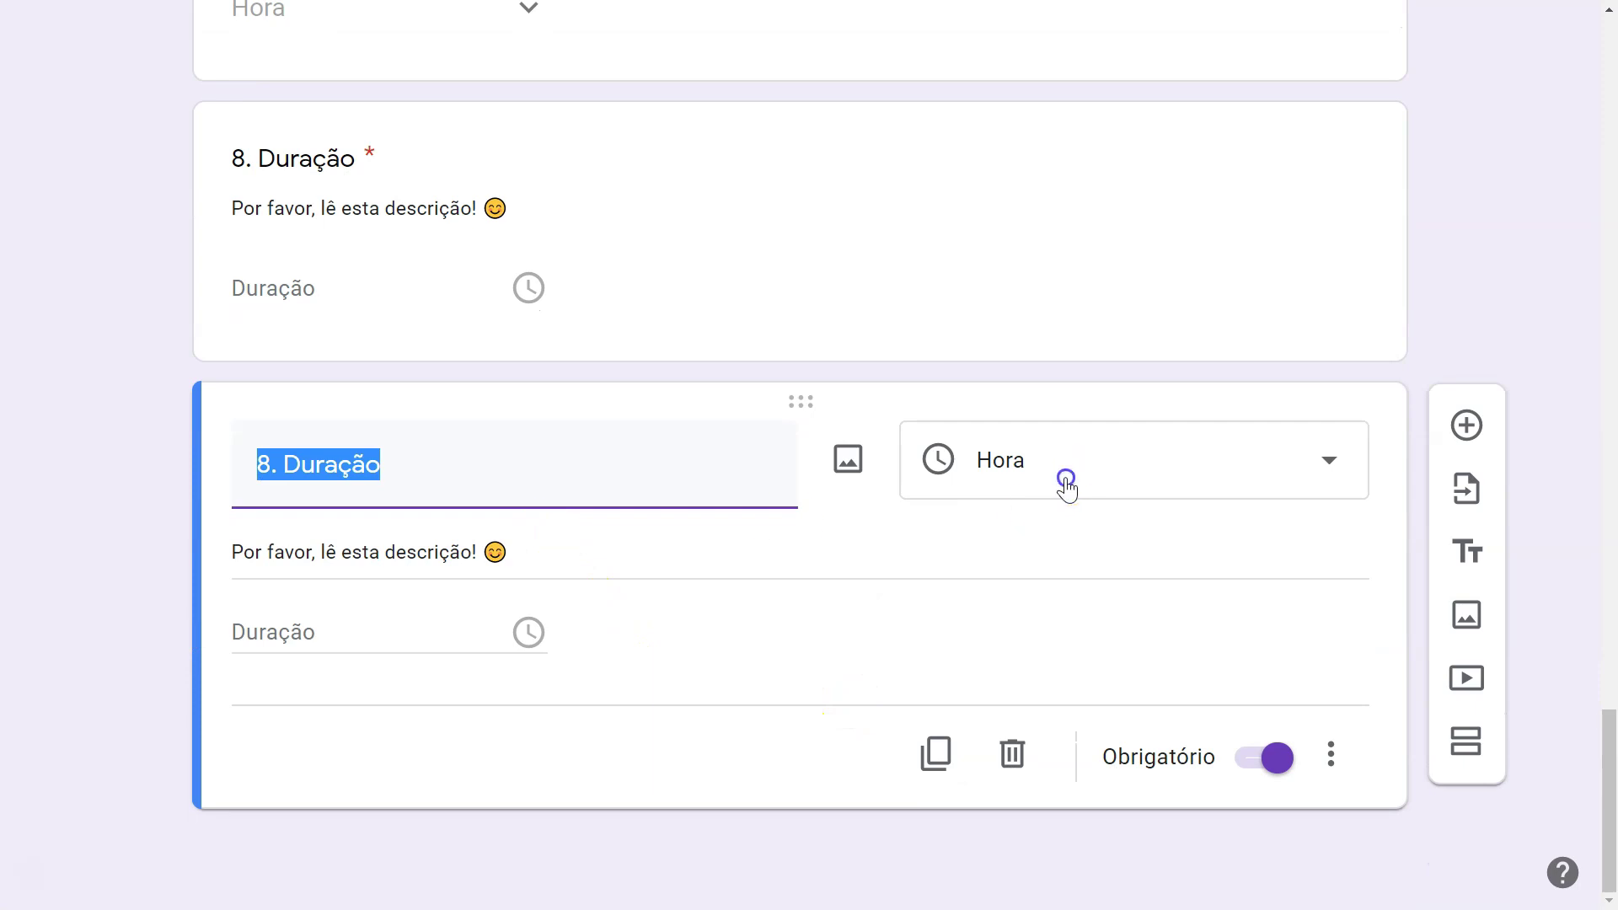
{"action": "left_click", "coordinate": [1066, 485]}
{"action": "scroll", "coordinate": [1065, 484], "scroll_direction": "up", "scroll_amount": 1}
{"action": "left_click", "coordinate": [1055, 114]}
{"action": "left_click", "coordinate": [433, 489]}
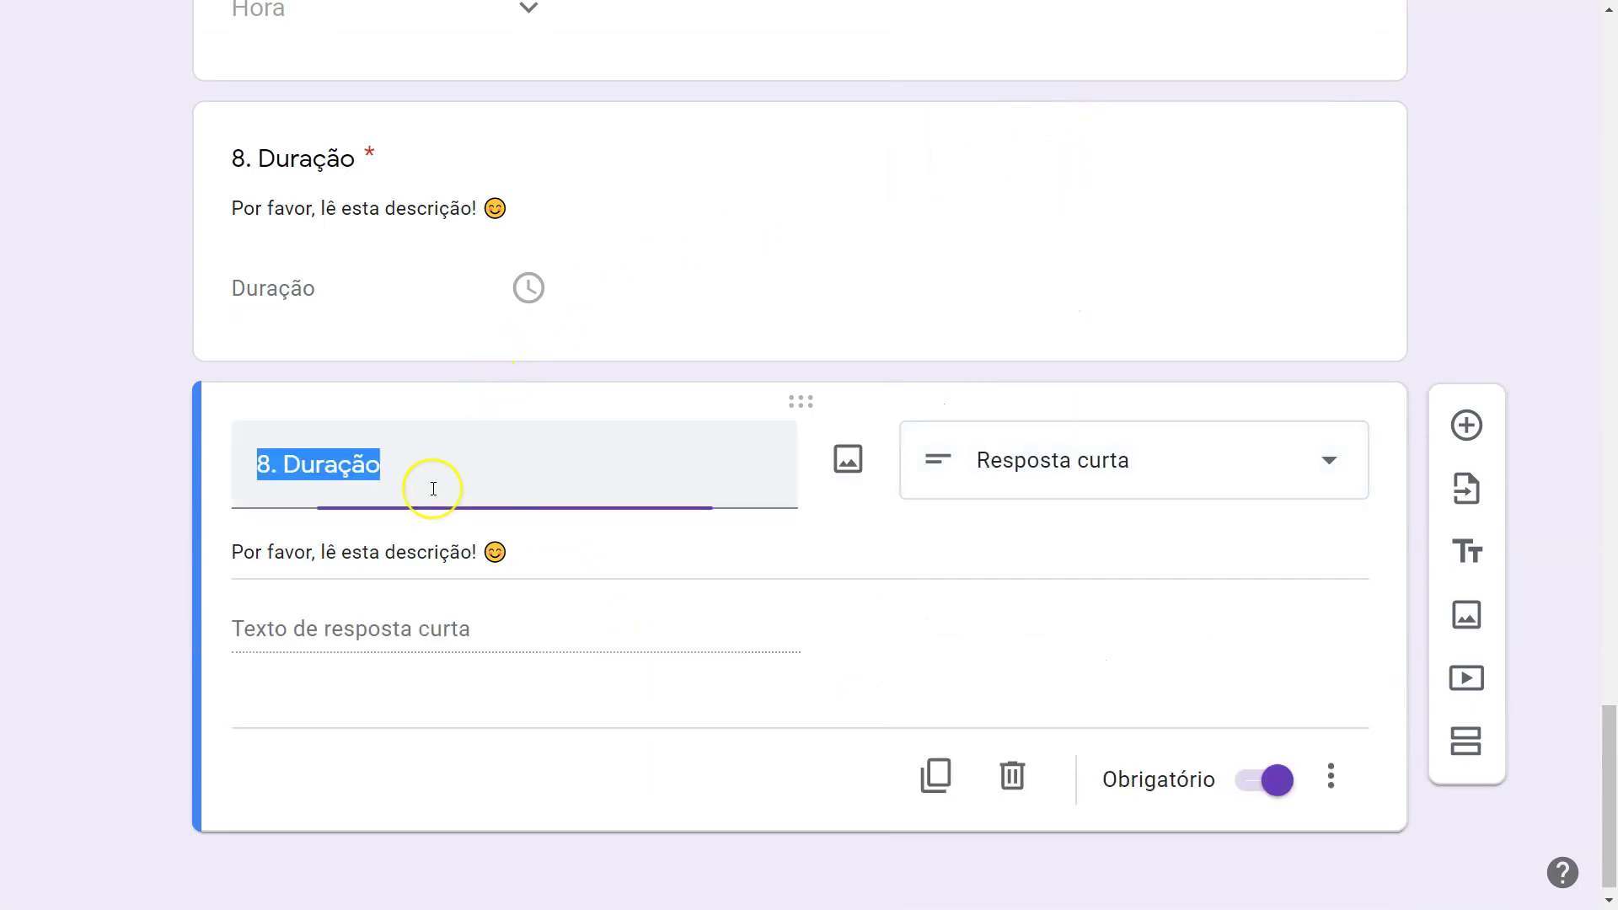
{"action": "type", "text": "9."}
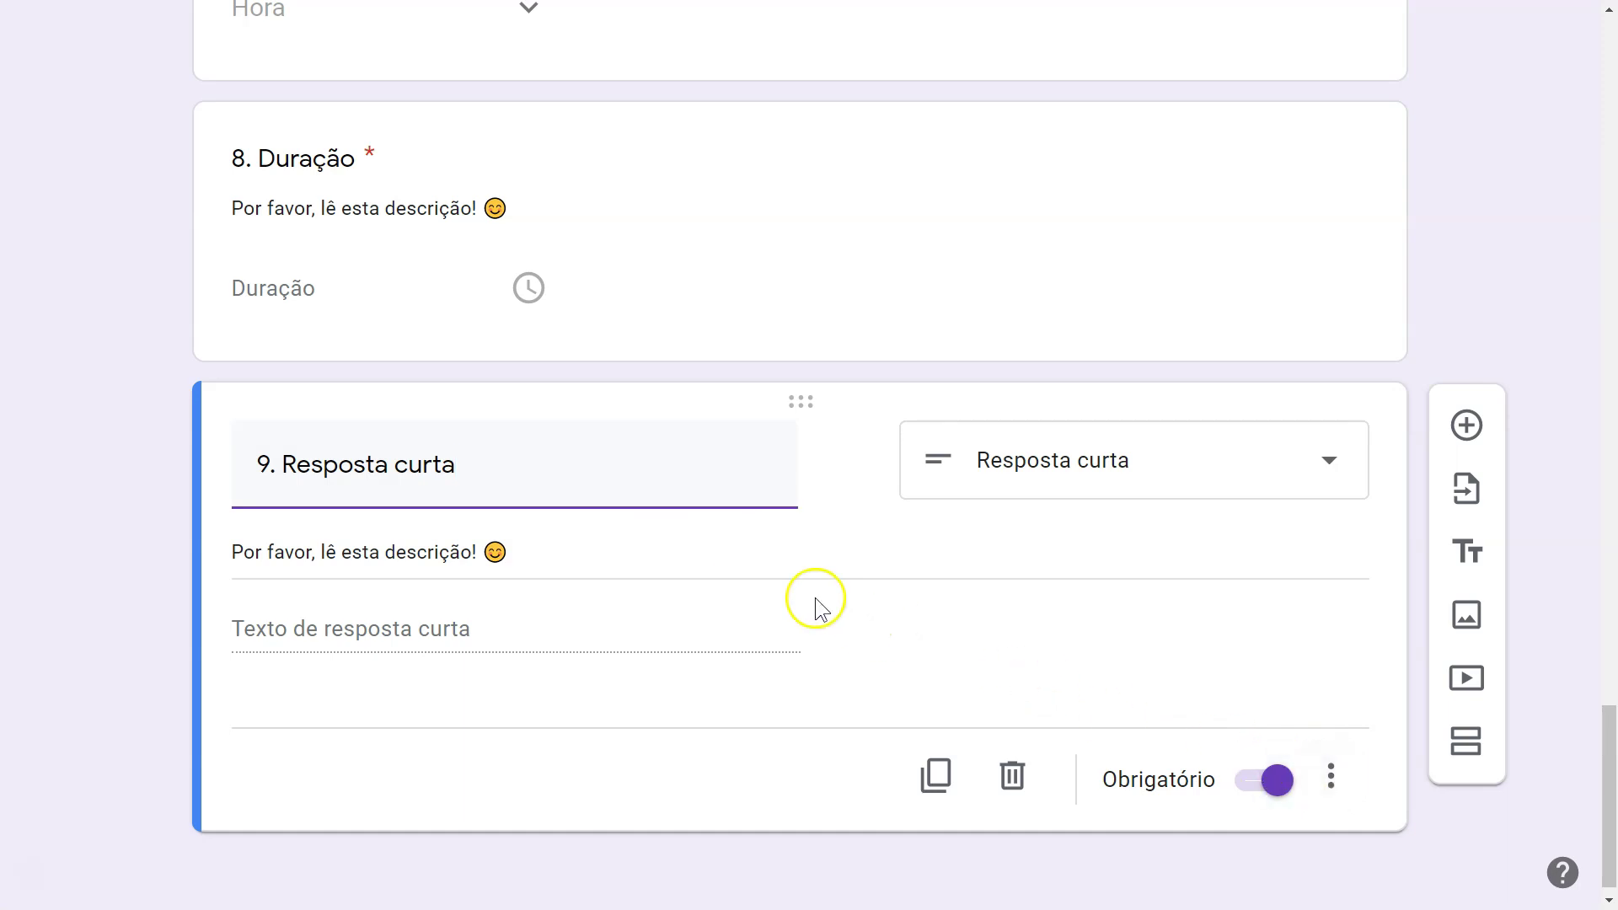
Remove question 9's description and response validation, and extend its title to "9. Resposta curta (simples)".
{"action": "triple_click", "coordinate": [665, 561]}
{"action": "key", "text": "BackSpace"}
{"action": "key", "text": "BackSpace"}
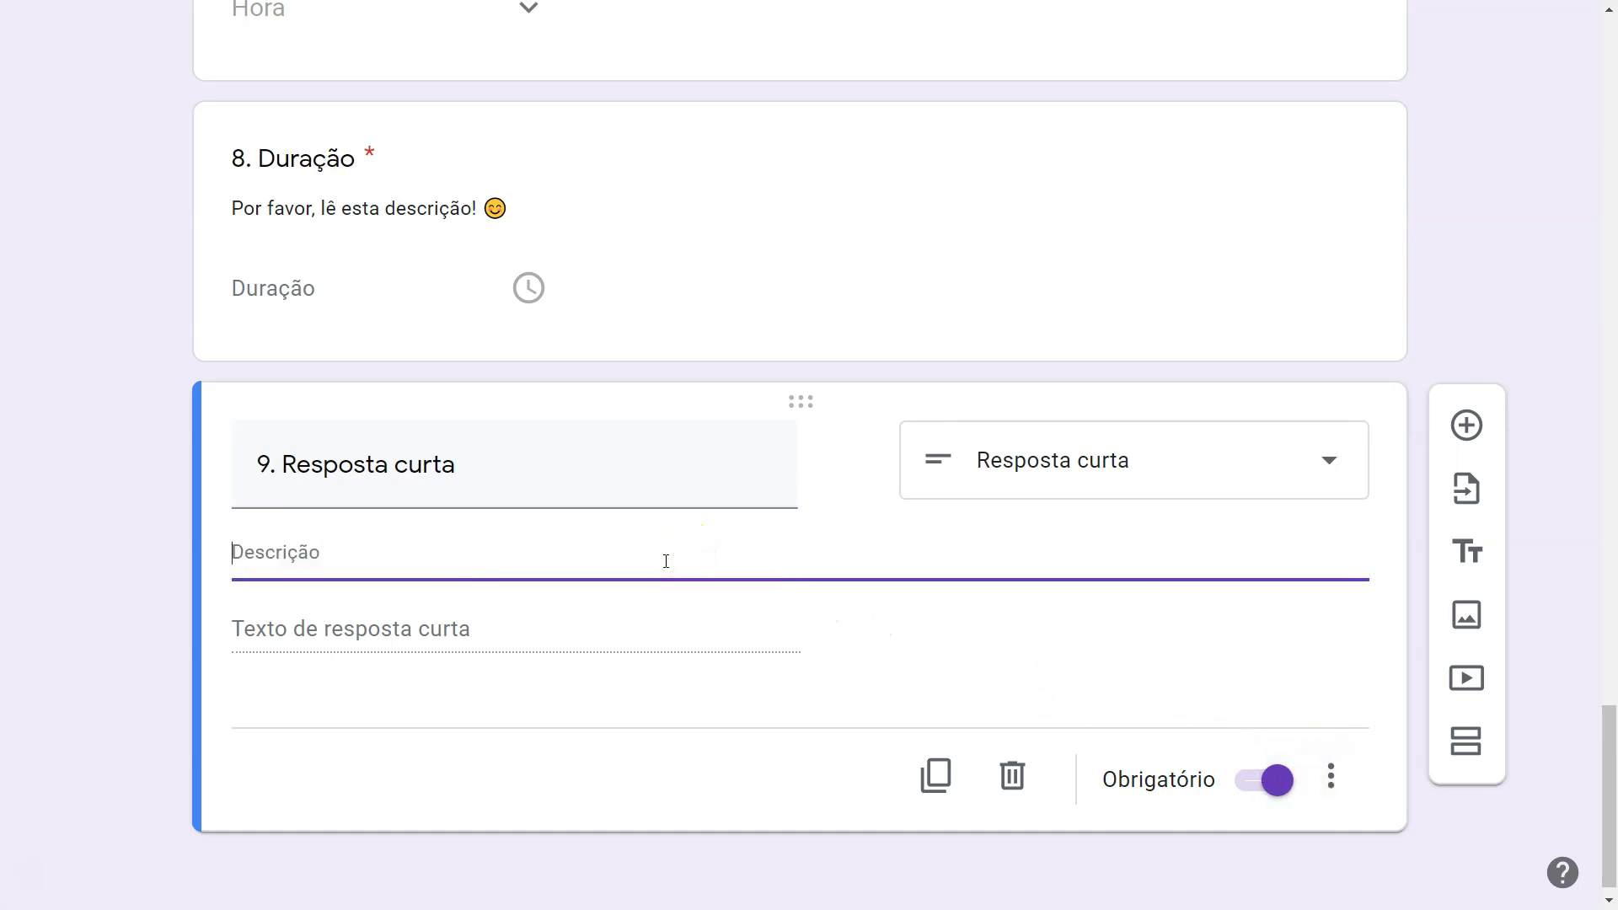
{"action": "type", "text": "("}
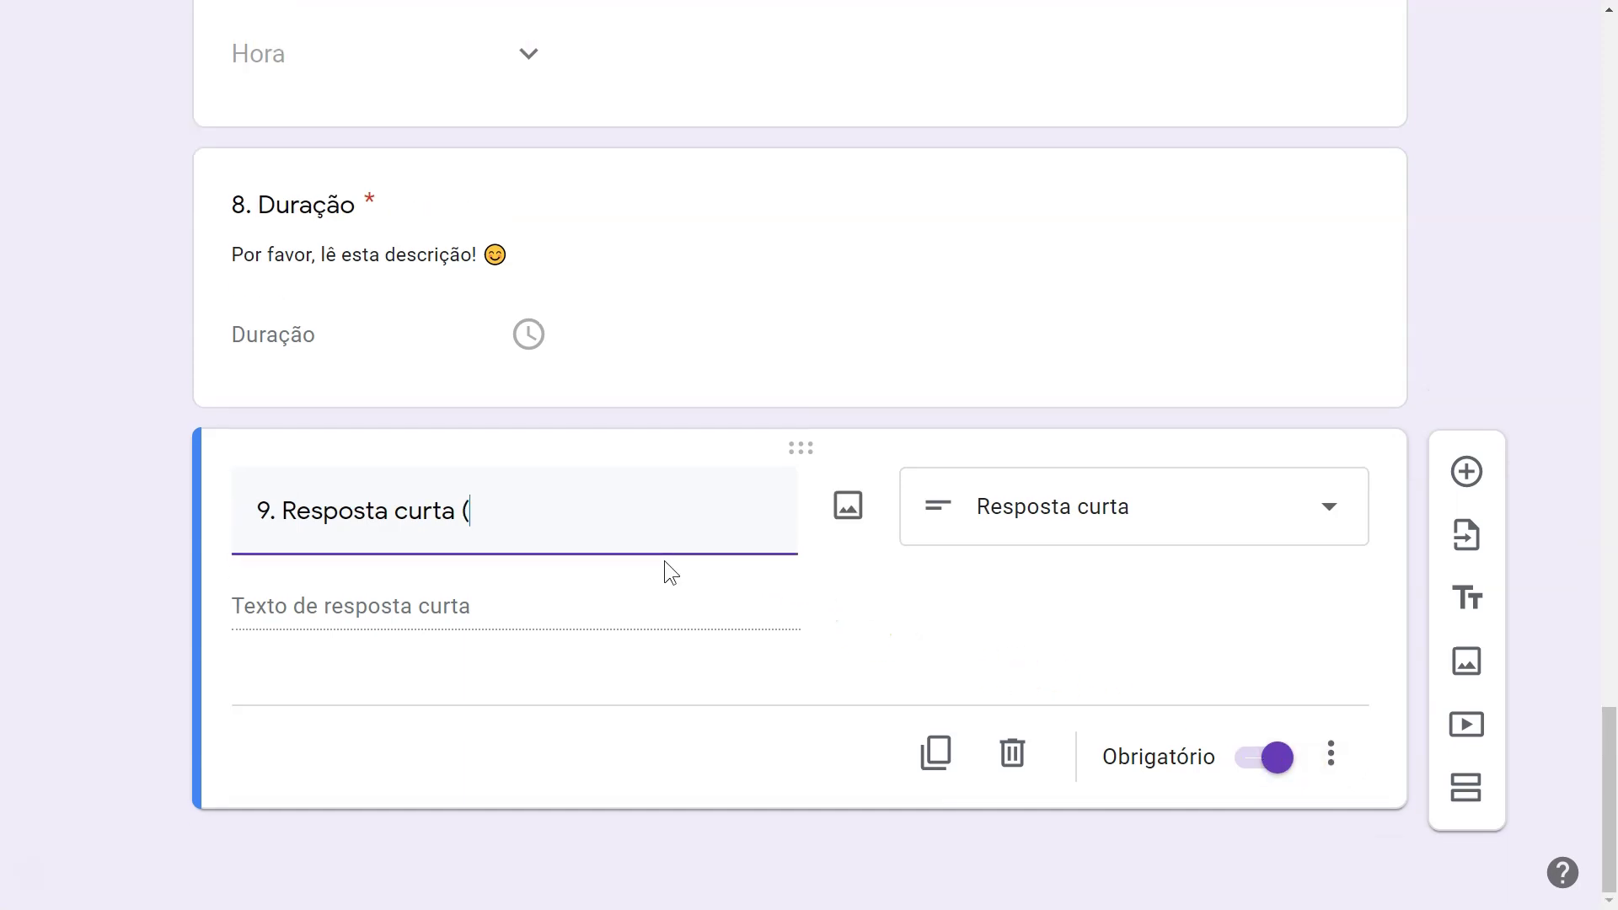
{"action": "type", "text": "simples"}
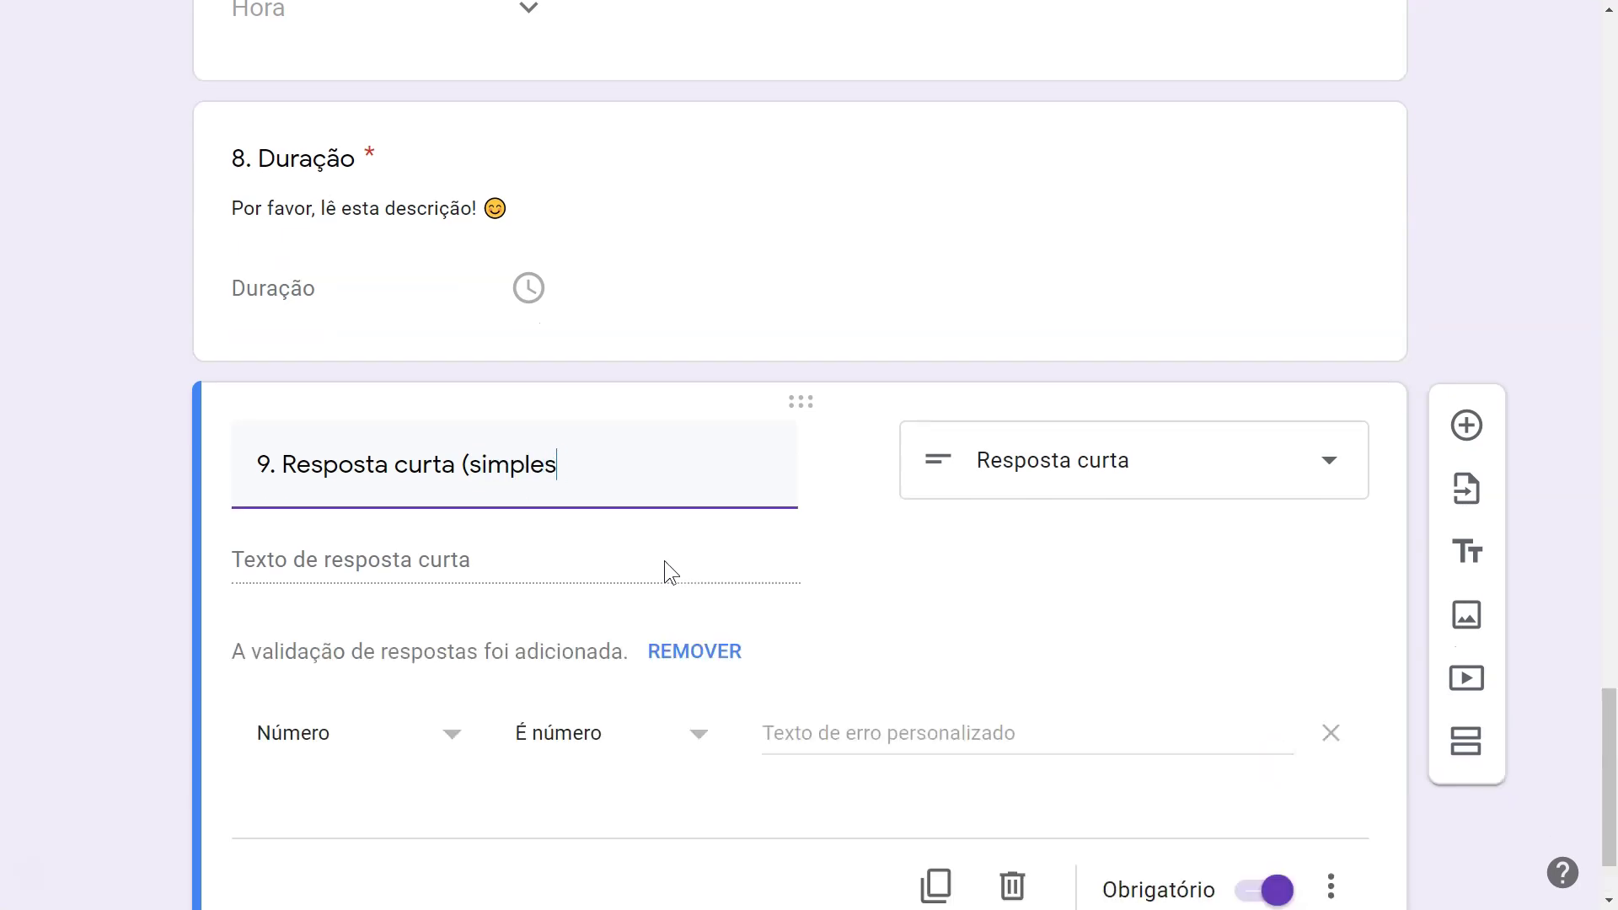
{"action": "type", "text": "))"}
{"action": "left_click", "coordinate": [719, 658]}
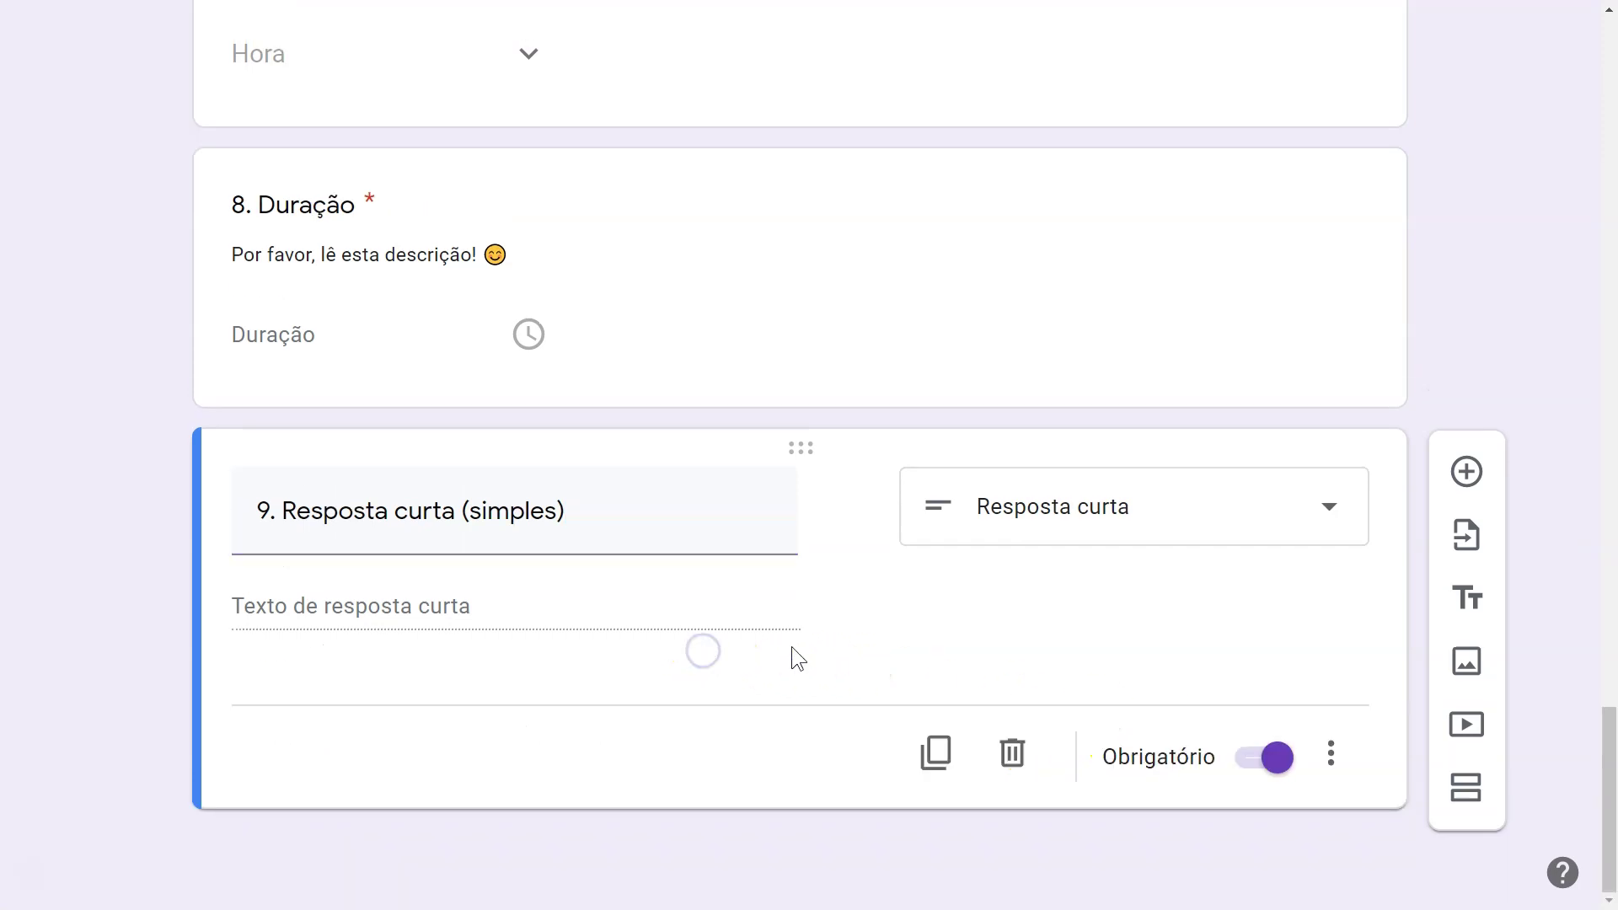
Duplicate the simple short-answer question and enable a description and response validation on the copy.
{"action": "left_click", "coordinate": [936, 753]}
{"action": "left_click", "coordinate": [691, 715]}
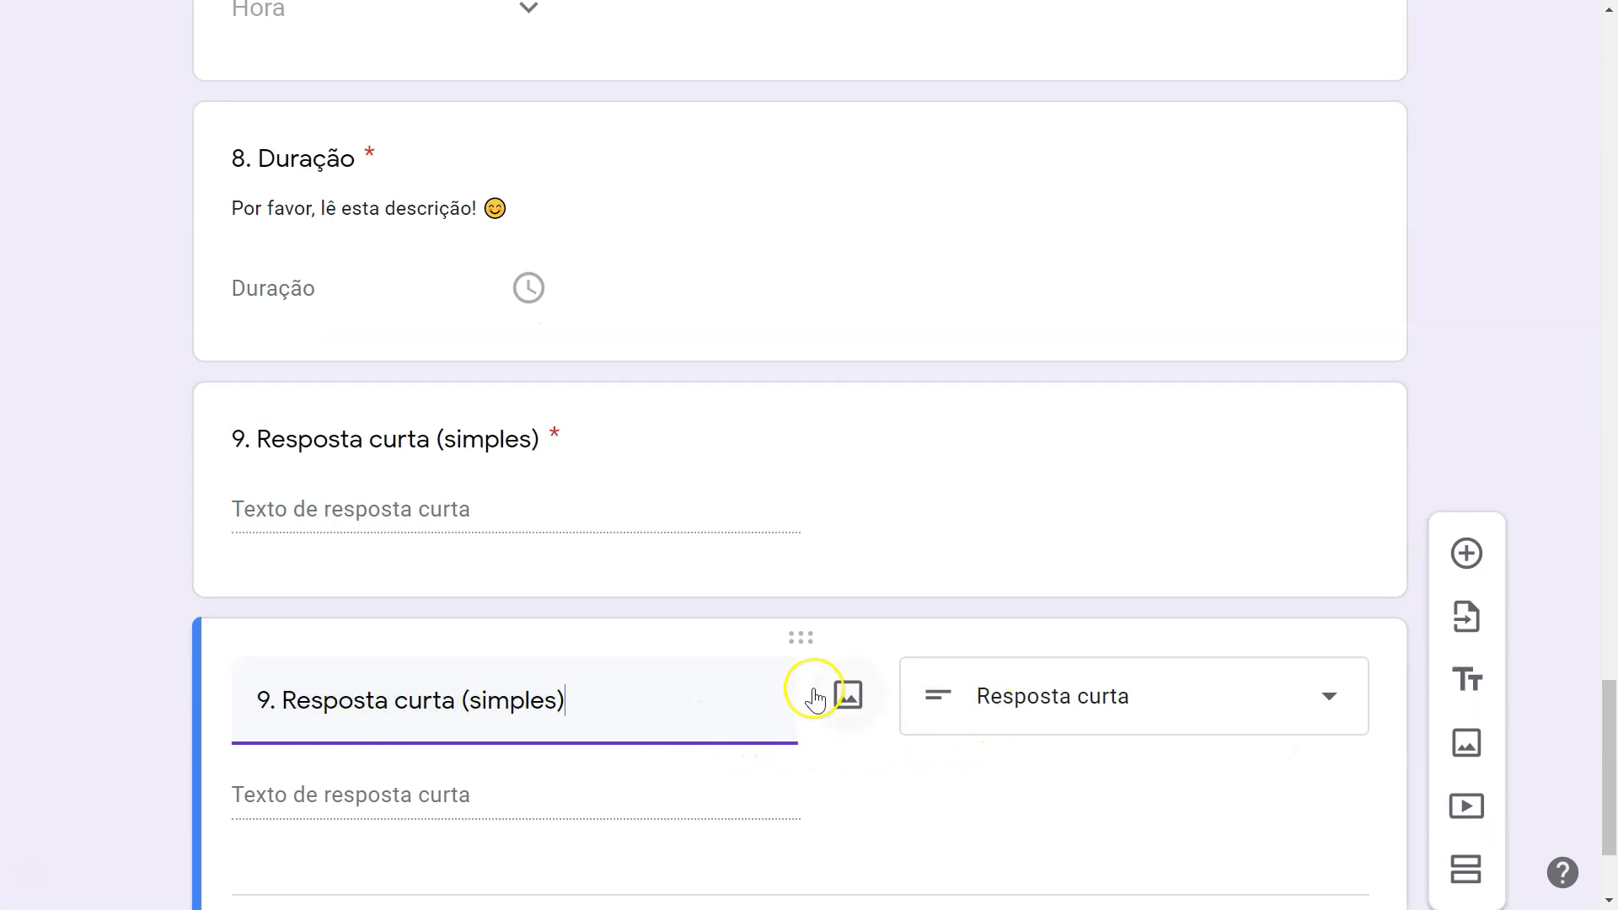
{"action": "scroll", "coordinate": [814, 693], "scroll_direction": "down", "scroll_amount": 2}
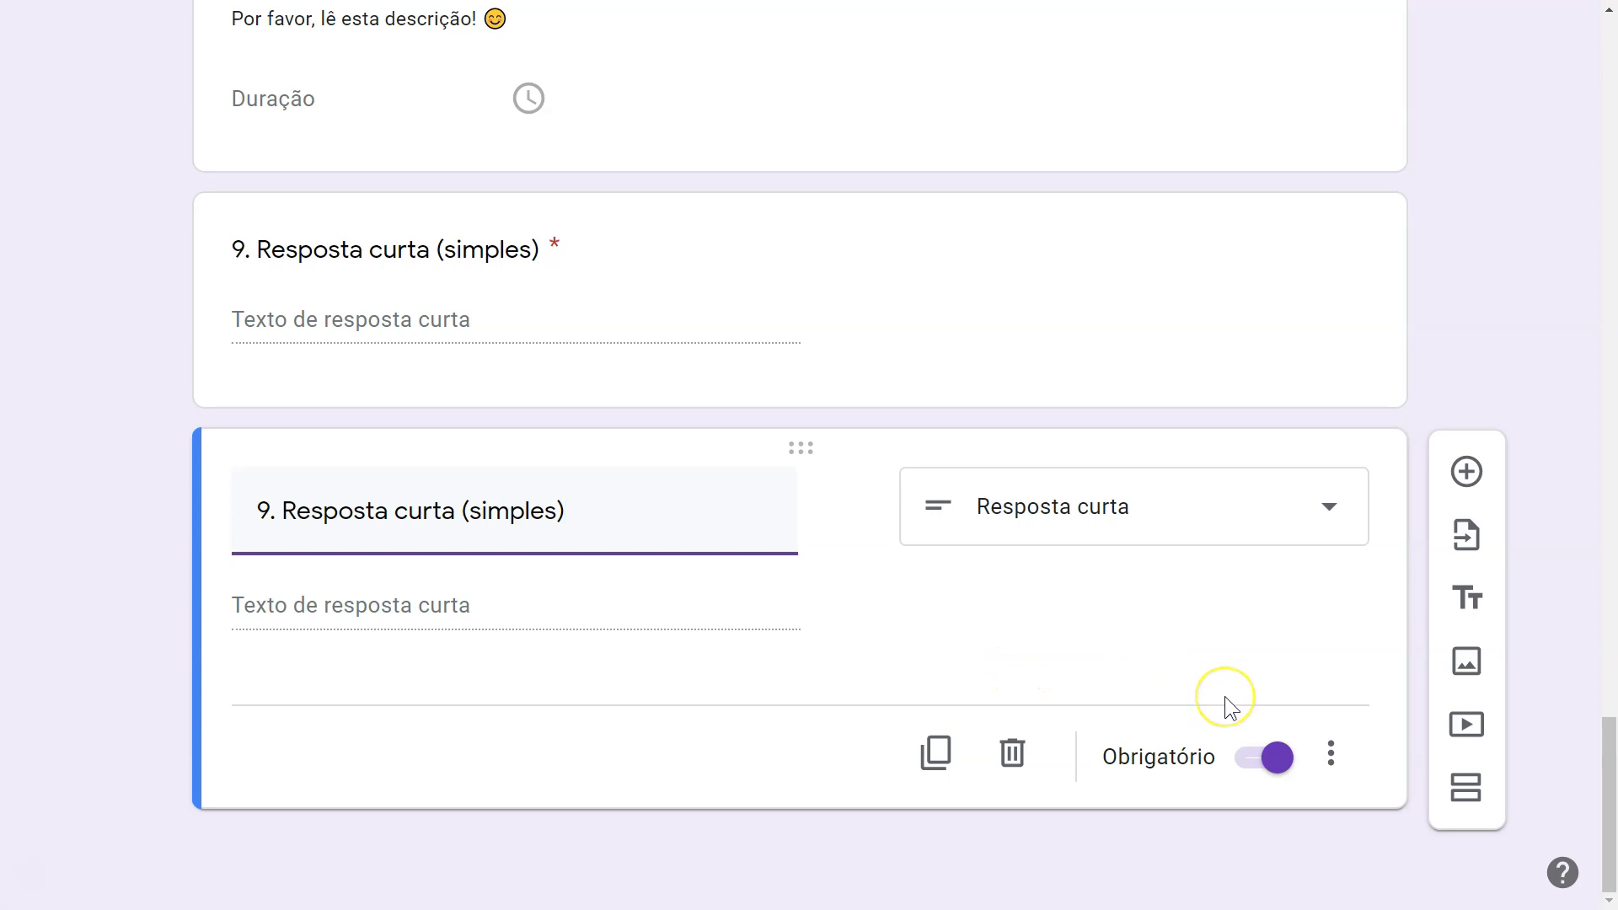
{"action": "mouse_move", "coordinate": [614, 495]}
{"action": "left_click", "coordinate": [1330, 758]}
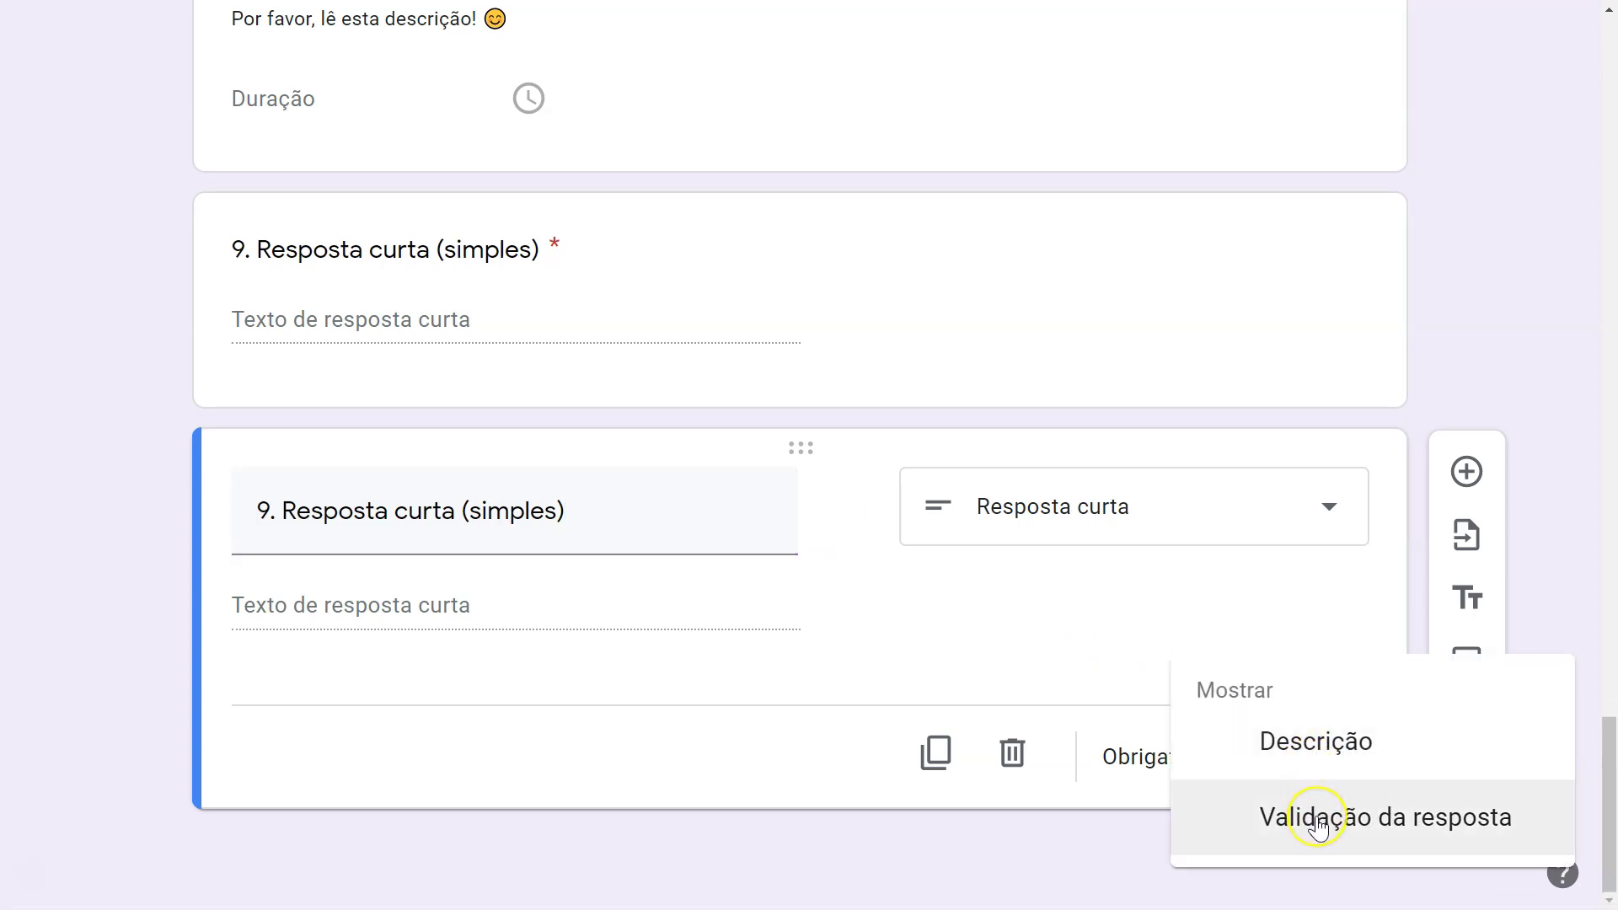
{"action": "left_click", "coordinate": [1306, 759]}
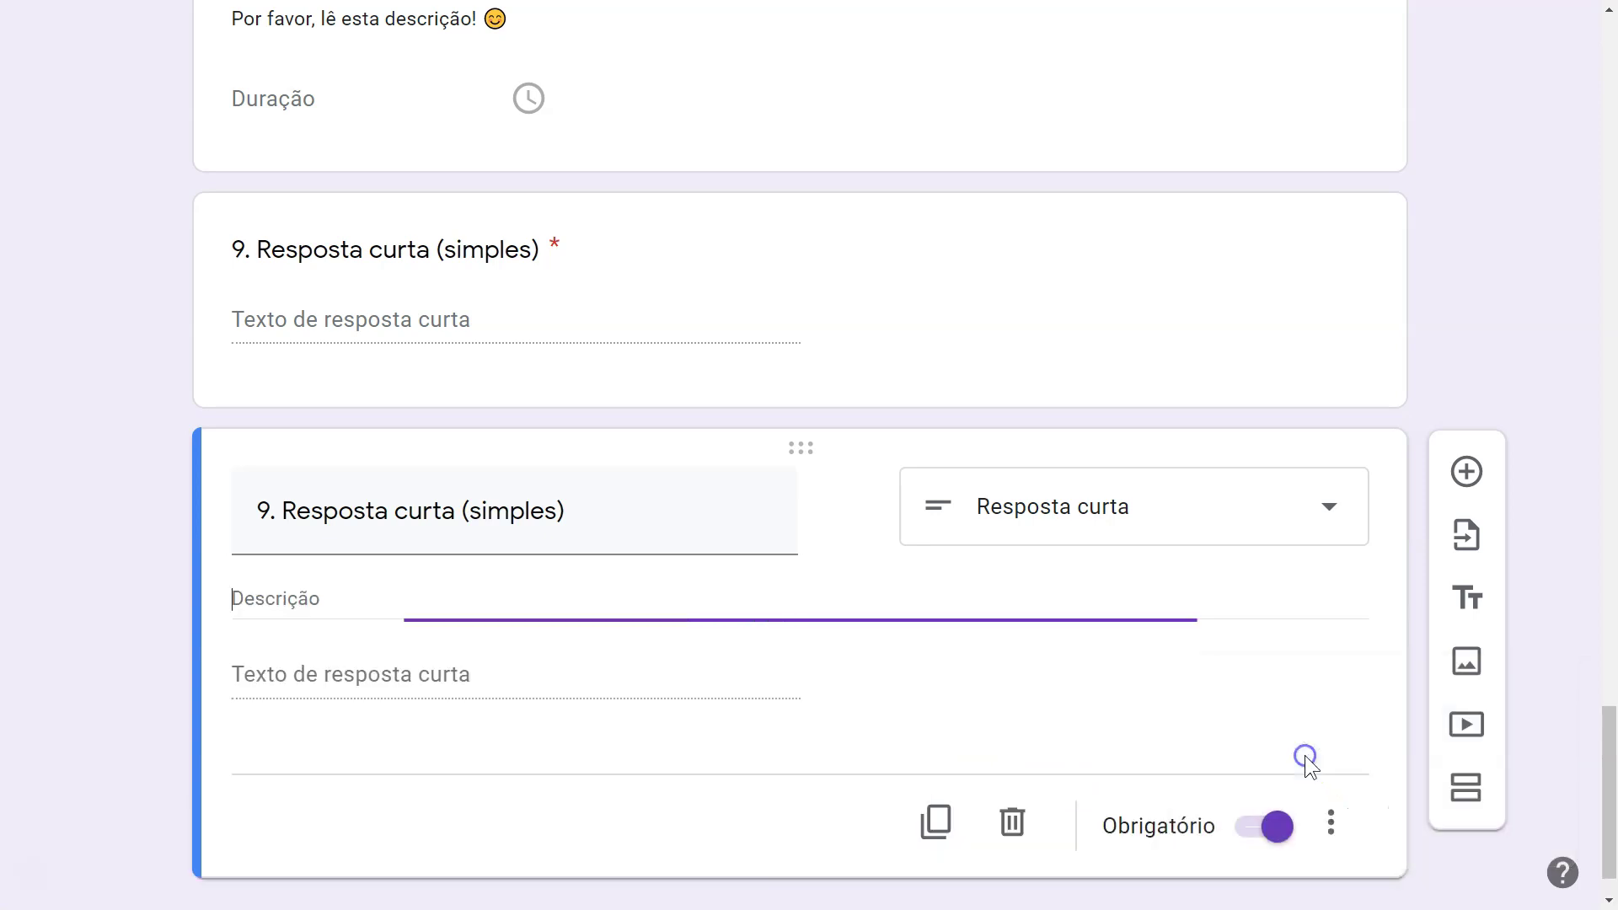
{"action": "left_click", "coordinate": [1329, 823]}
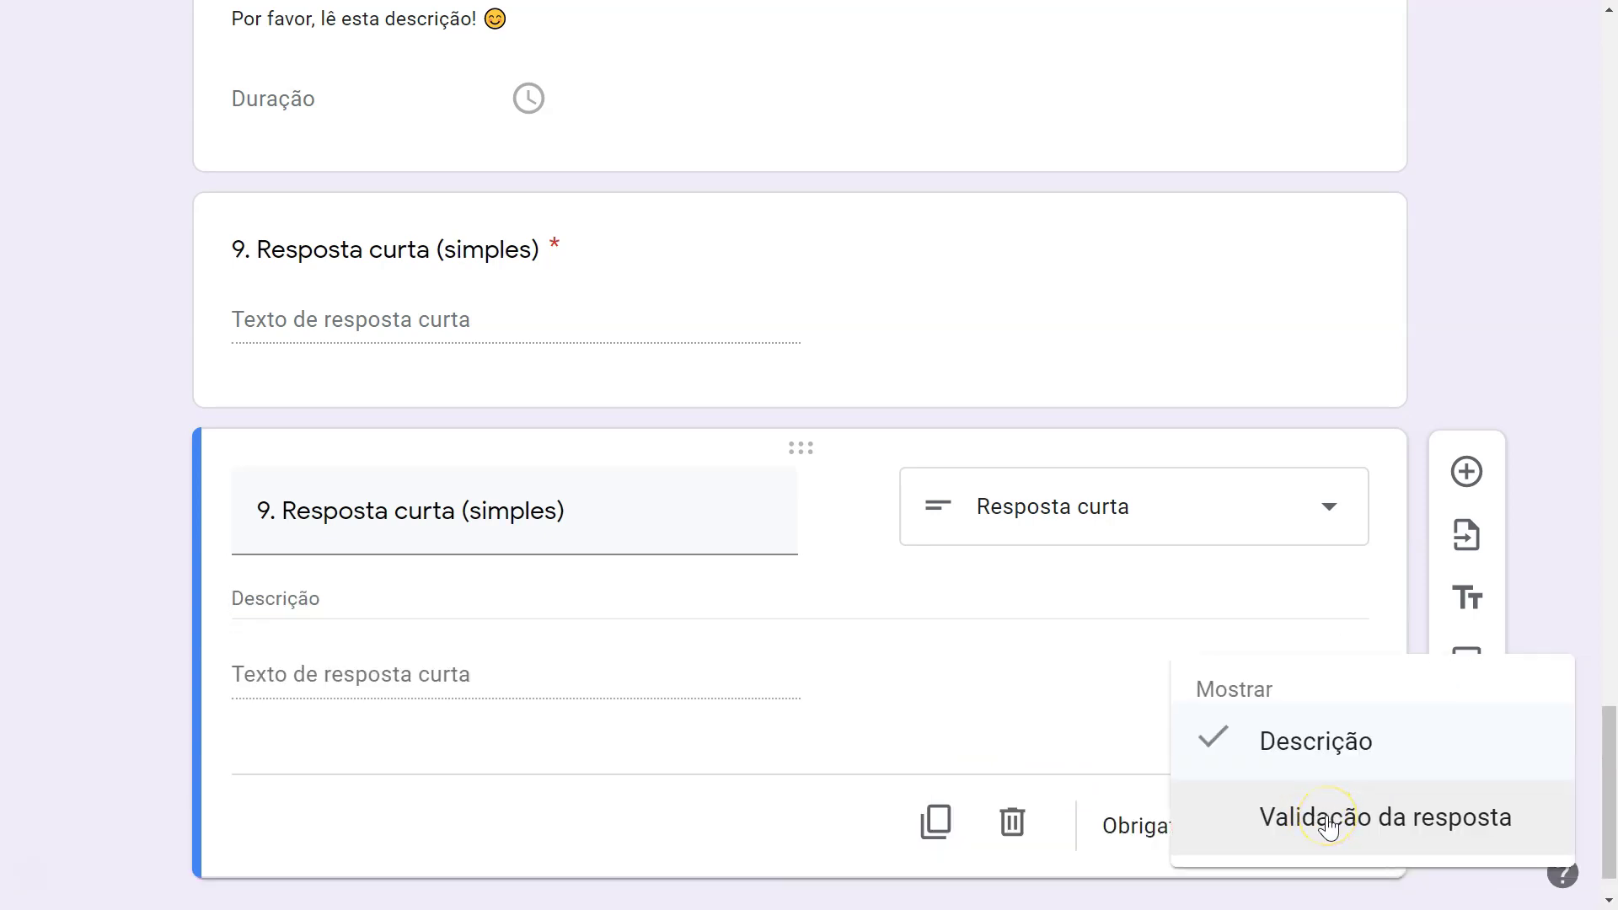
{"action": "left_click", "coordinate": [1329, 824]}
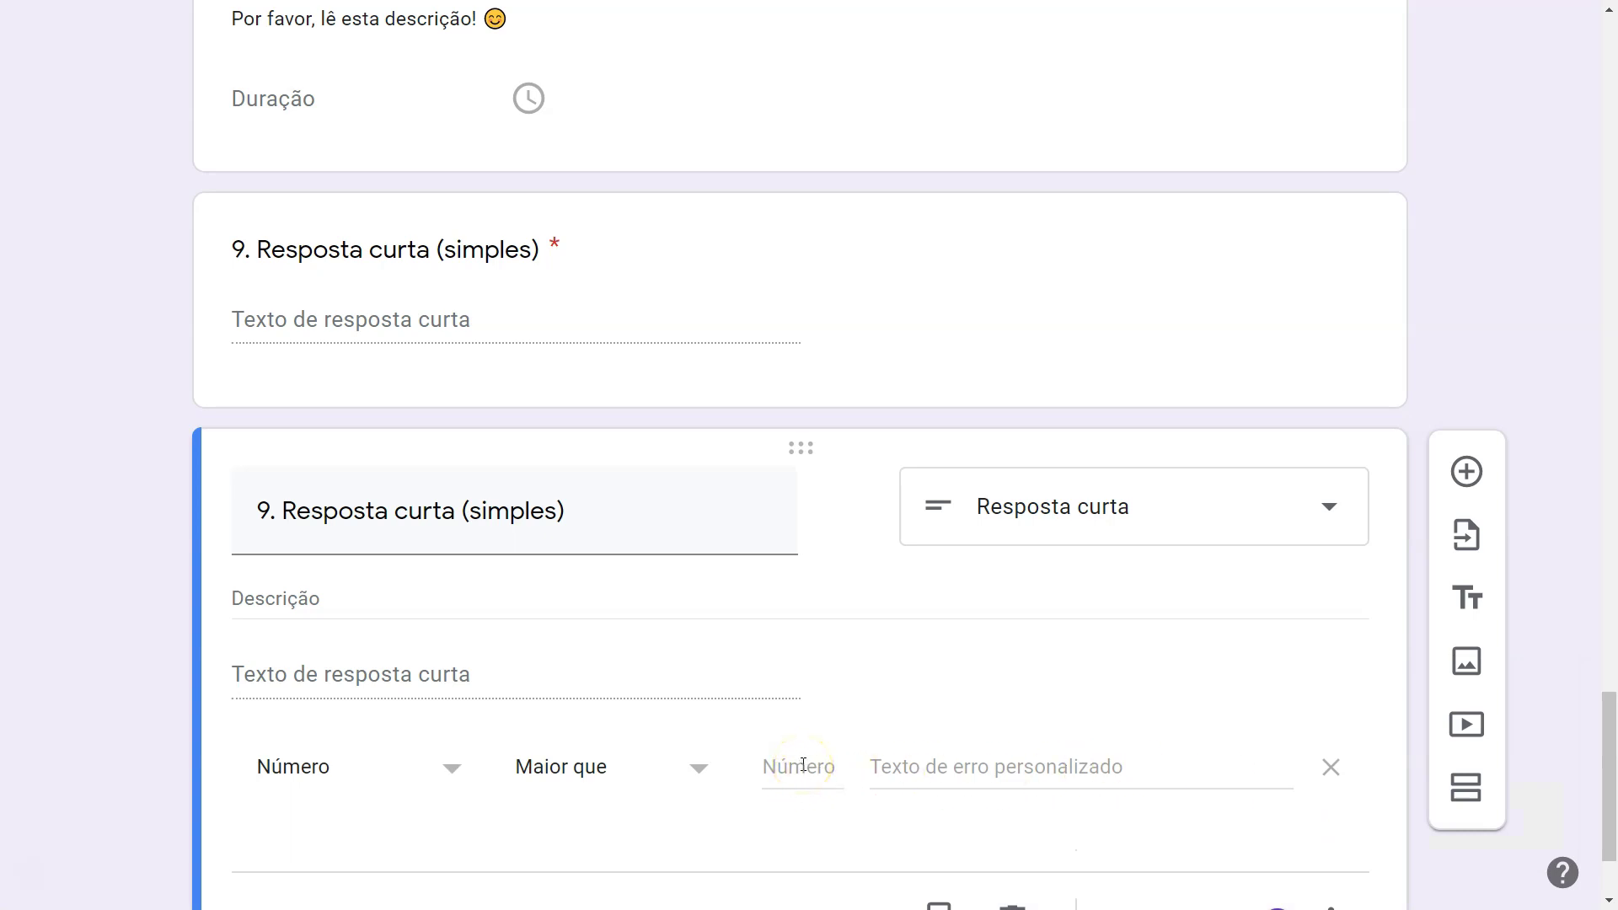
Retitle the copy "9. Resposta curta (n.º de aluno)" and give it the description "Indica o teu n.º de aluno".
{"action": "triple_click", "coordinate": [528, 511]}
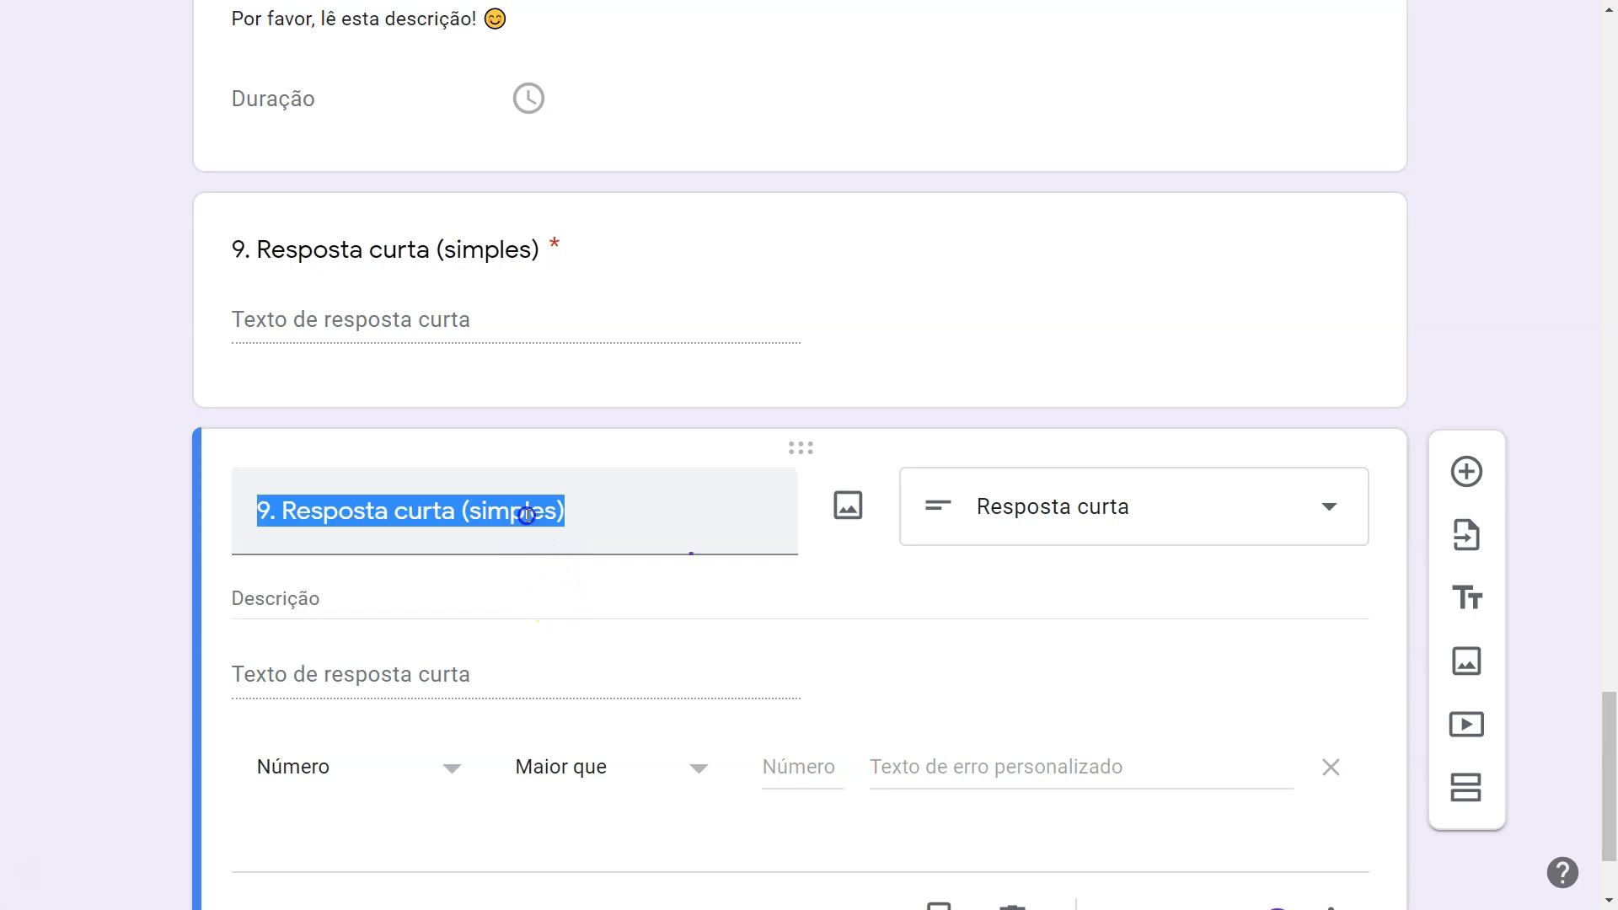
{"action": "double_click", "coordinate": [528, 513]}
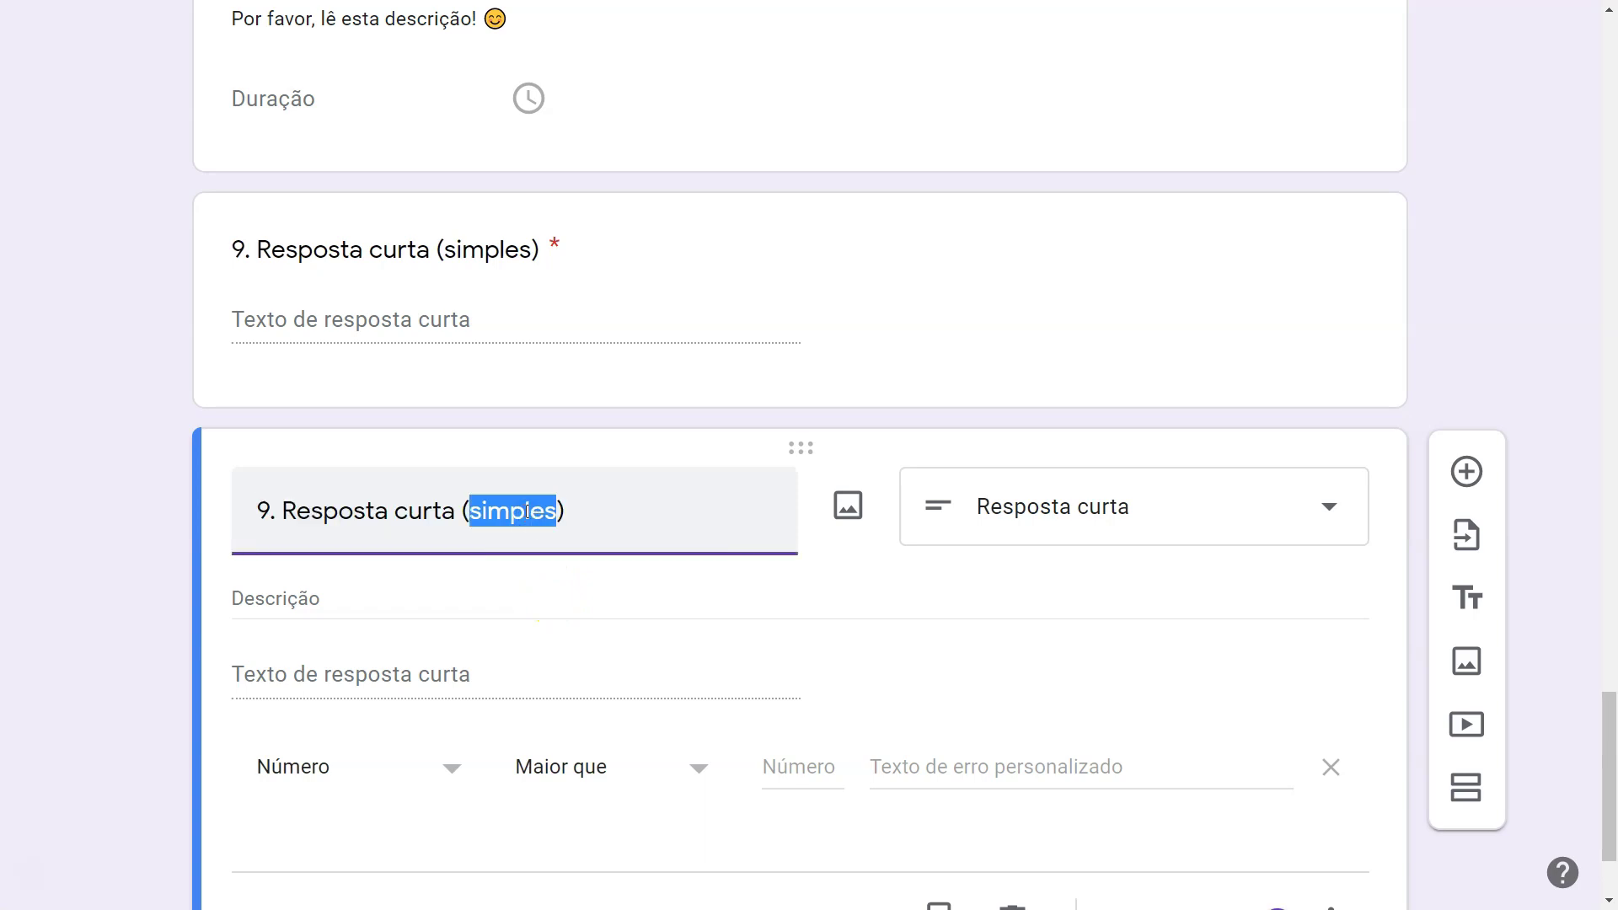
{"action": "type", "text": "n.º de a"}
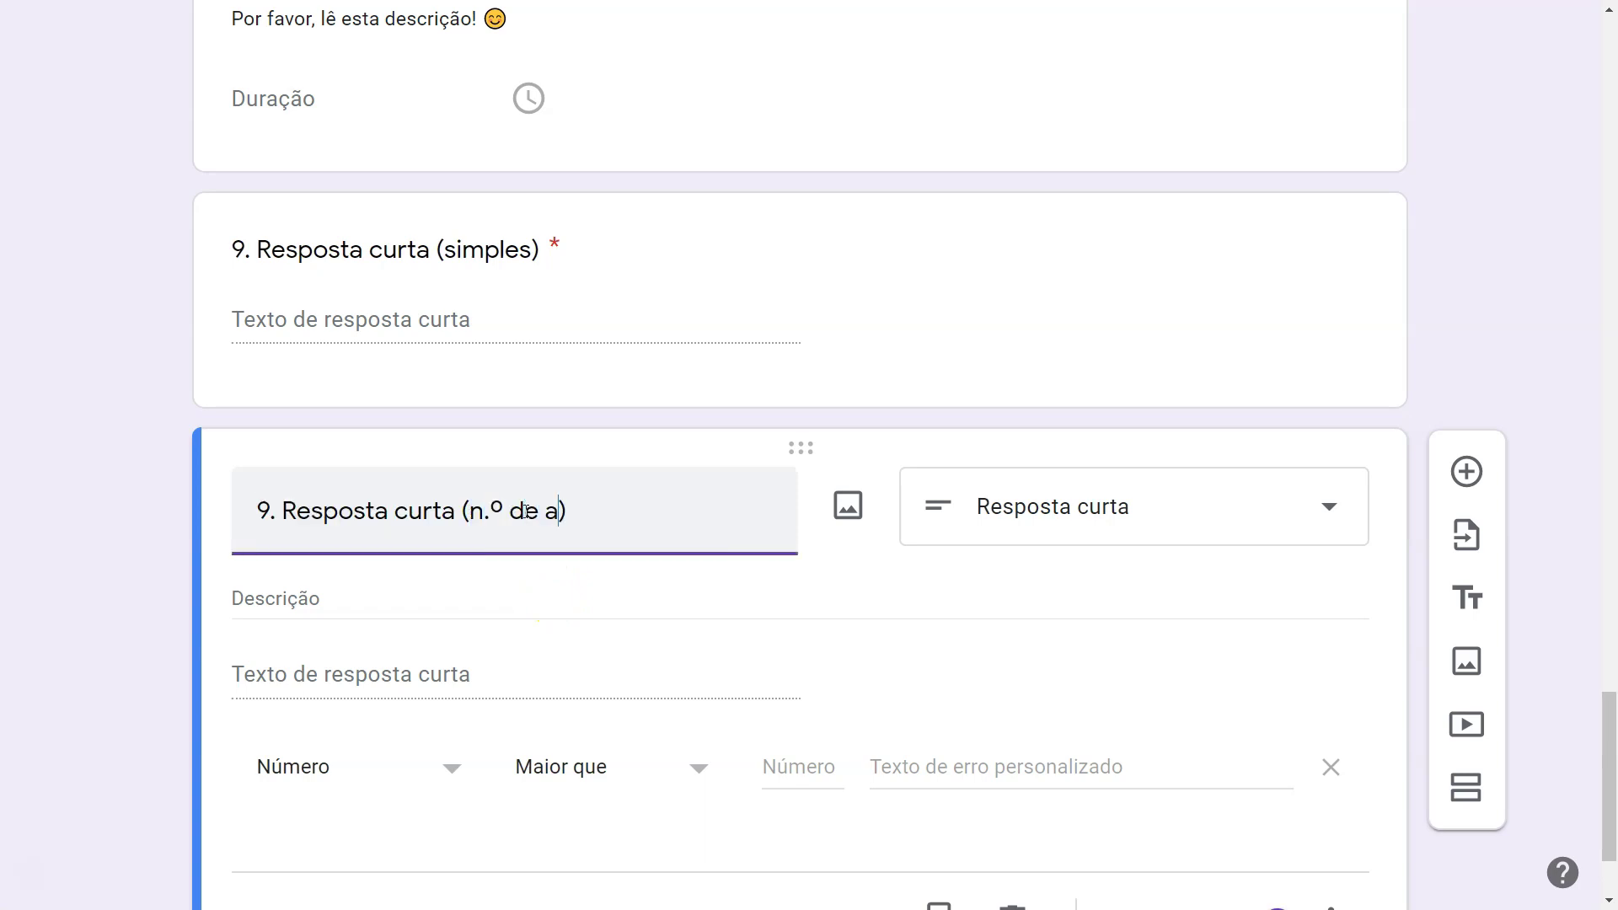
{"action": "type", "text": "luno"}
{"action": "left_click", "coordinate": [481, 605]}
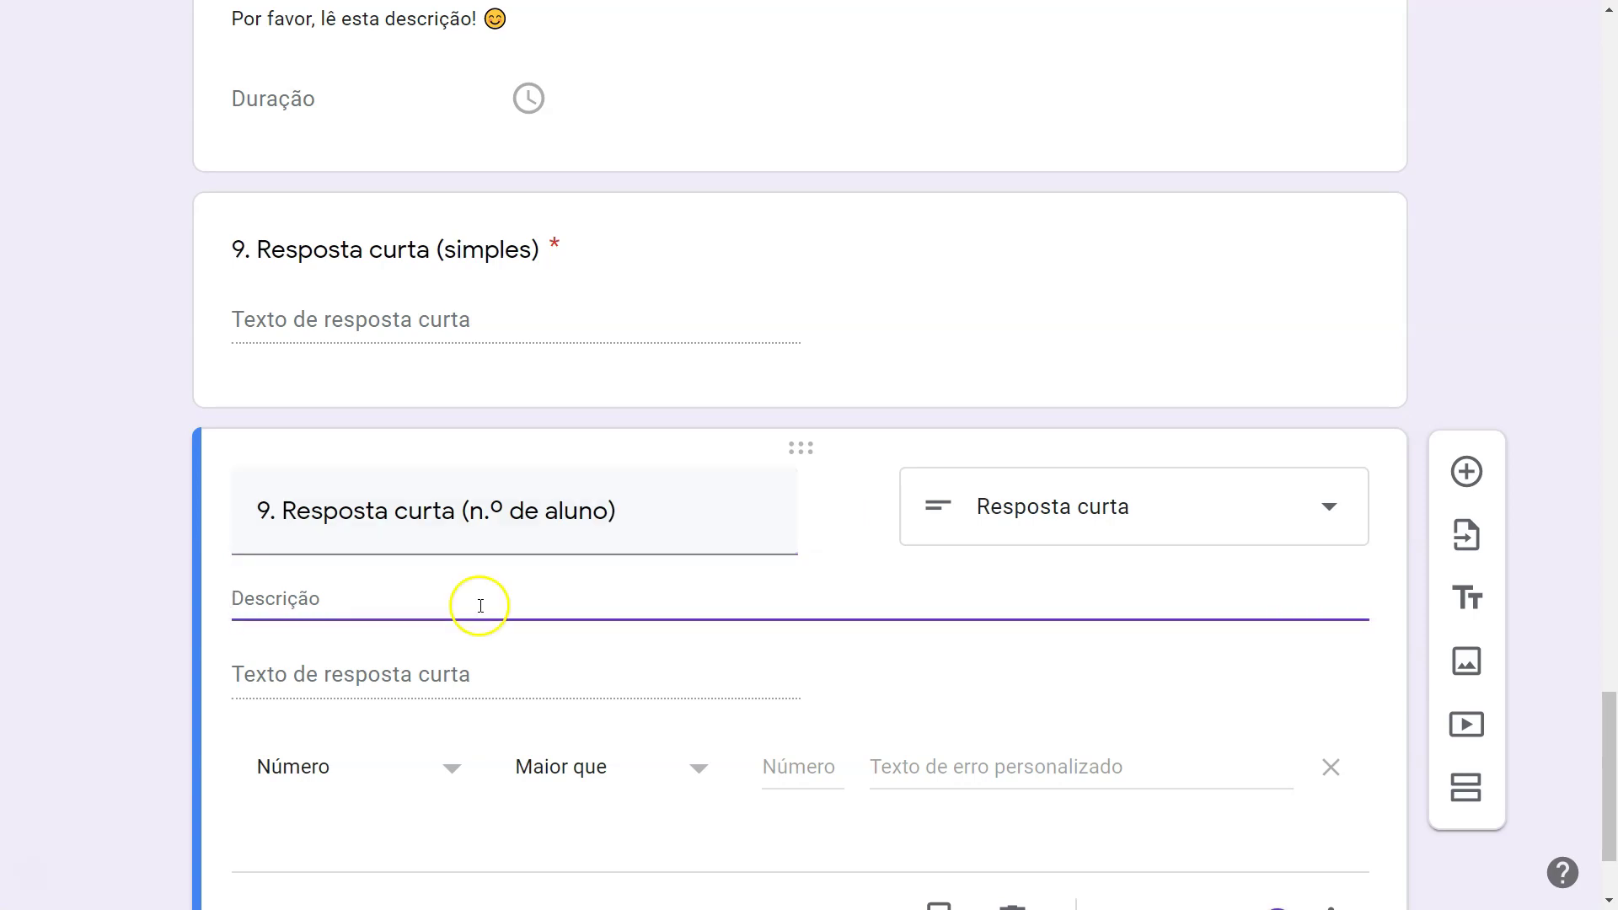
{"action": "type", "text": "Indica o teu n.º de aluno"}
Renumber the simple short-answer question as 9.1 and the student-number question as 9.2.
{"action": "left_click", "coordinate": [288, 512]}
{"action": "left_click", "coordinate": [275, 511]}
{"action": "type", "text": "1"}
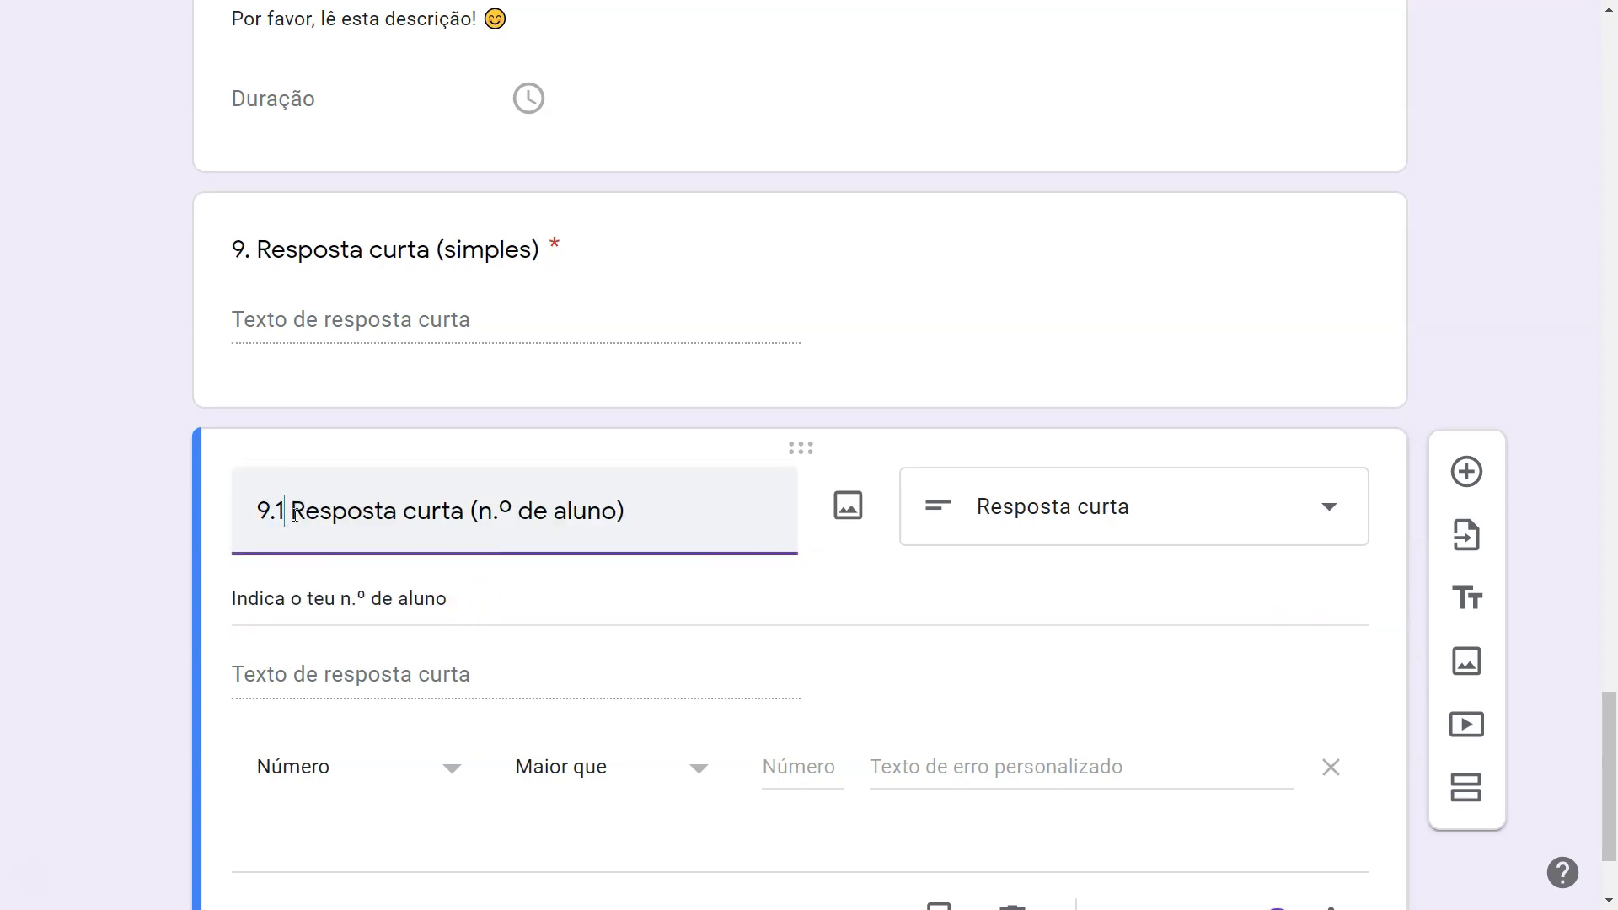
{"action": "left_click", "coordinate": [252, 249]}
{"action": "type", "text": "1"}
{"action": "left_click", "coordinate": [285, 511]}
{"action": "key", "text": "BackSpace"}
{"action": "type", "text": "2"}
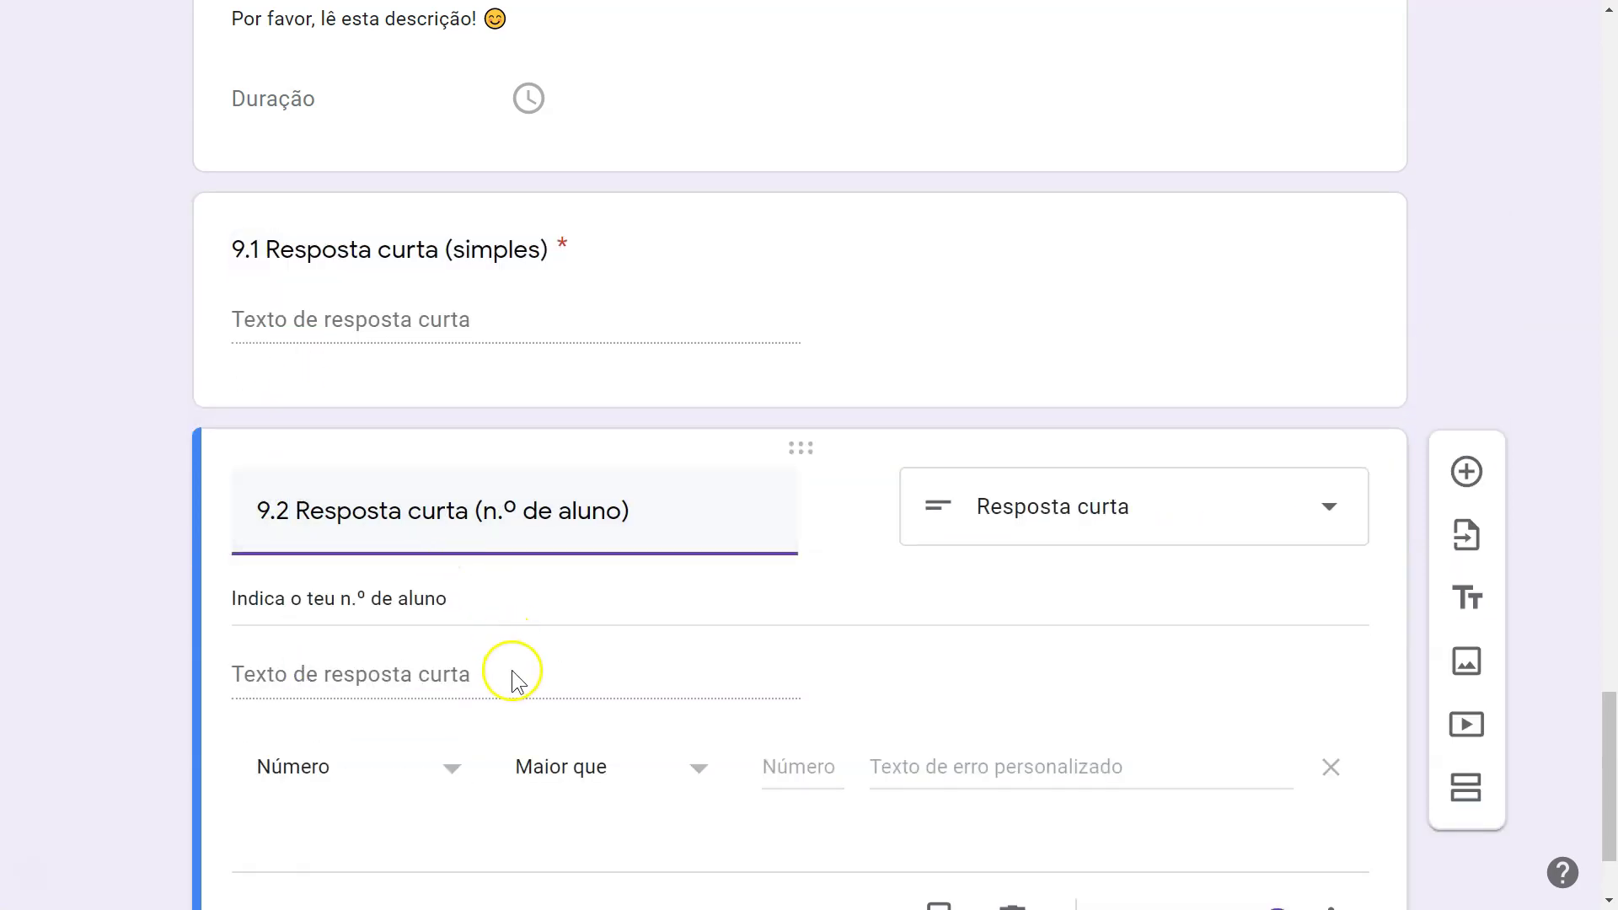
Set question 9.2's validation to a number greater than 0 with the error text "Erro, n.º errado!".
{"action": "left_click", "coordinate": [618, 770]}
{"action": "left_click", "coordinate": [621, 226]}
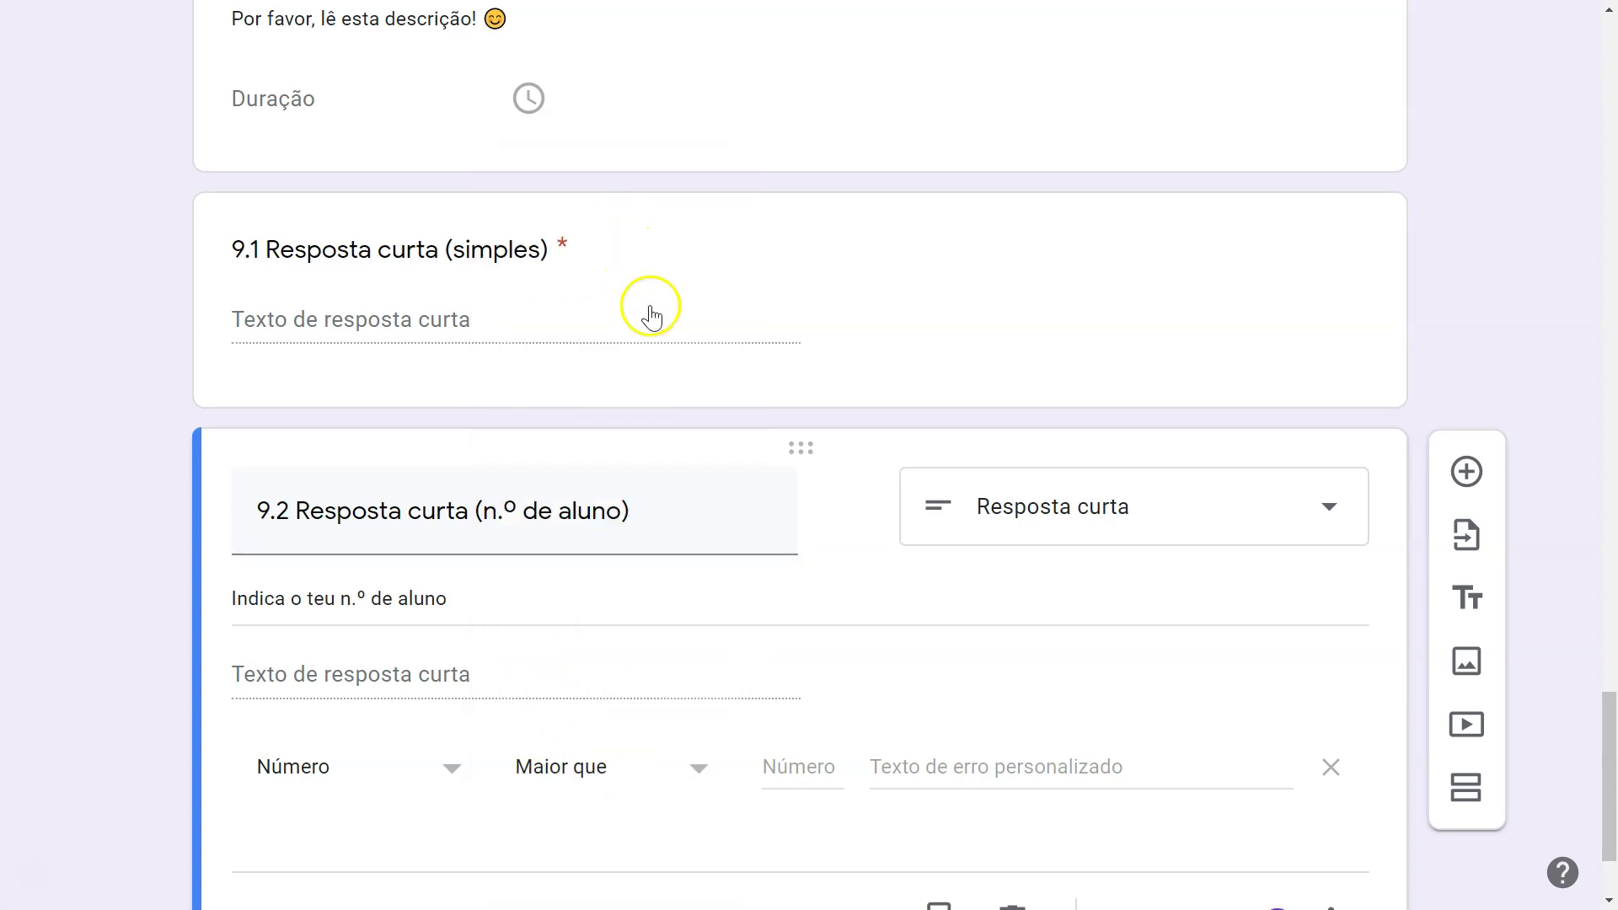
{"action": "left_click", "coordinate": [786, 769]}
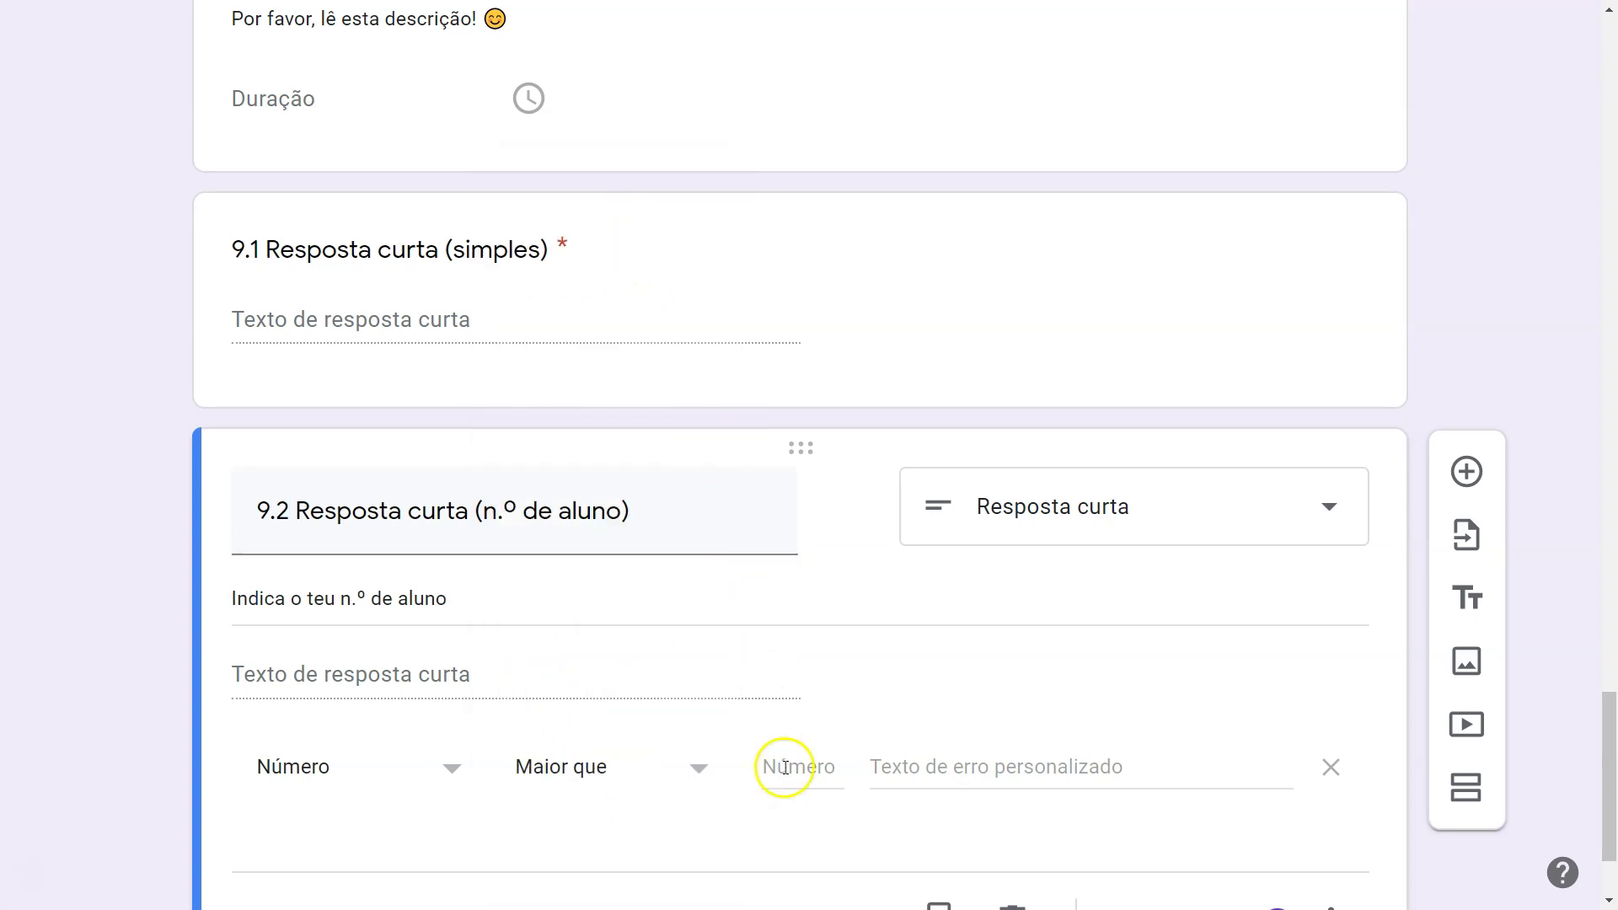
{"action": "type", "text": "0"}
{"action": "left_click", "coordinate": [941, 767]}
{"action": "type", "text": "Erro, n.º errado!"}
{"action": "left_click", "coordinate": [1009, 864]}
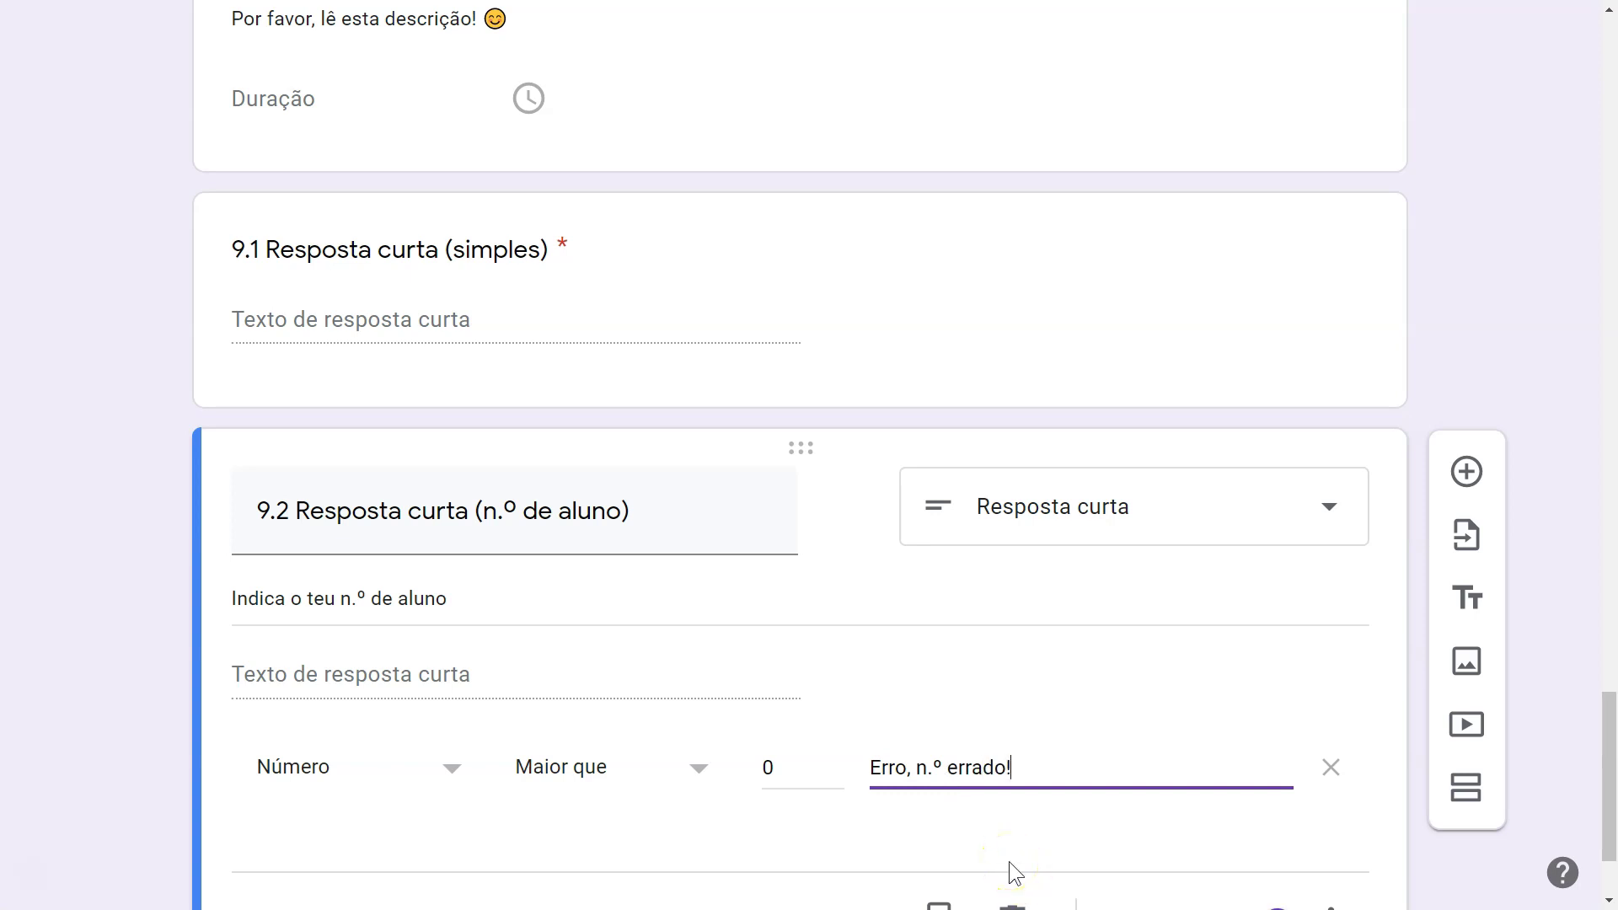
Duplicate question 9.2 and renumber the copy as 9.3.
{"action": "scroll", "coordinate": [1009, 843], "scroll_direction": "down", "scroll_amount": 2}
{"action": "left_click", "coordinate": [831, 760]}
{"action": "left_click", "coordinate": [936, 753]}
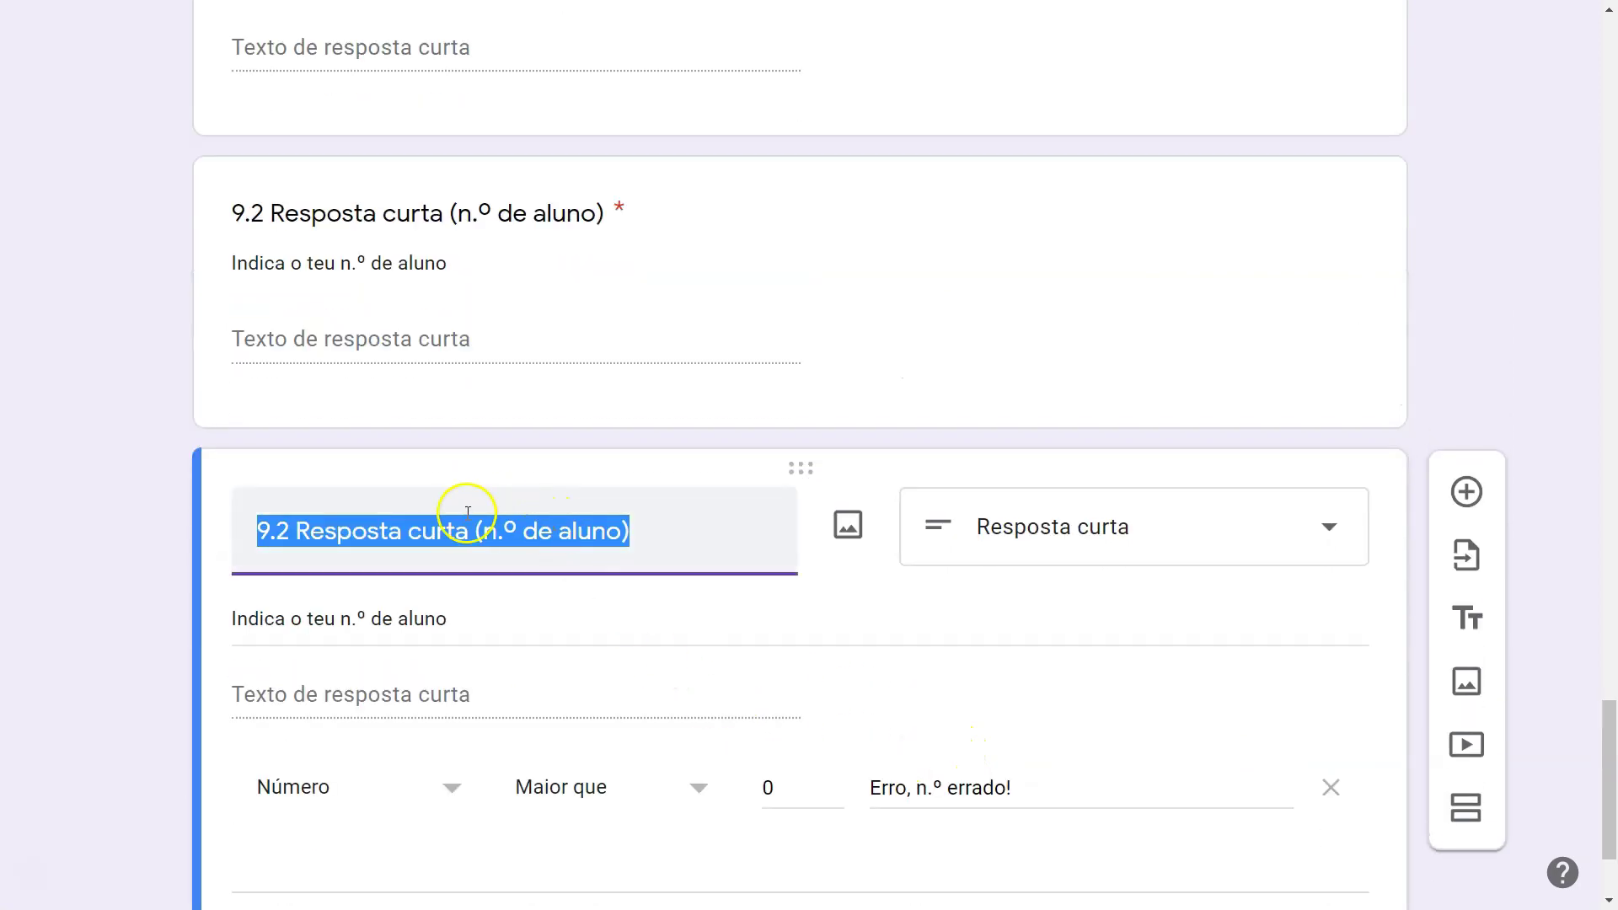
{"action": "left_click", "coordinate": [287, 531]}
{"action": "key", "text": "BackSpace"}
{"action": "type", "text": "3"}
{"action": "scroll", "coordinate": [588, 725], "scroll_direction": "down", "scroll_amount": 2}
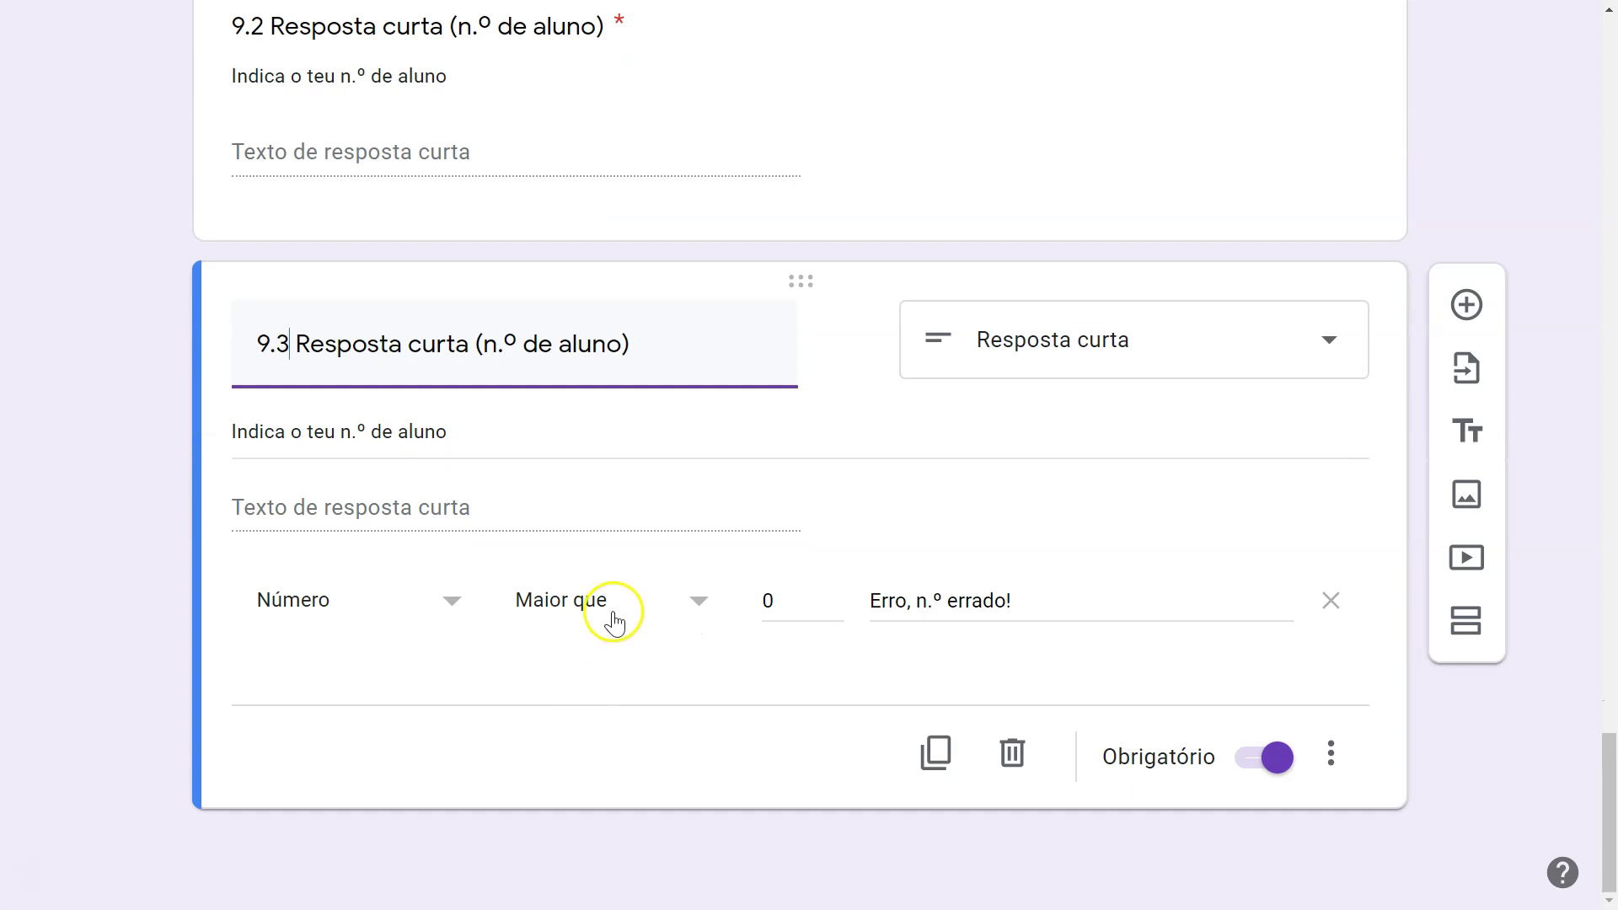
Set question 9.3's validation to a number between 1 and 30 with the error text "erro".
{"action": "left_click", "coordinate": [611, 603]}
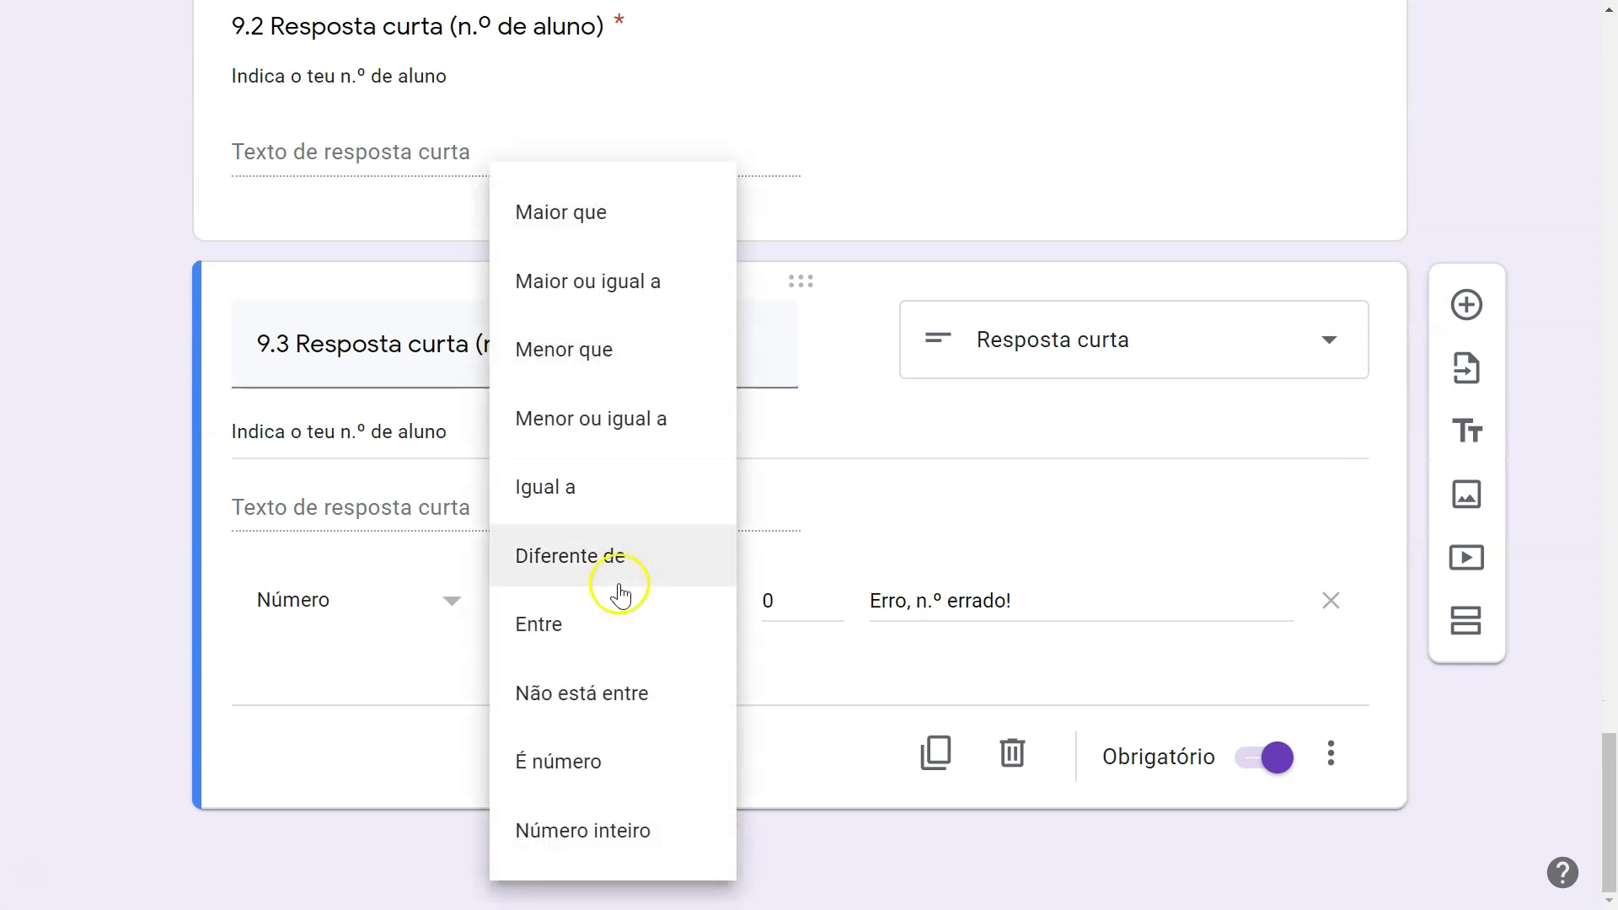
{"action": "left_click", "coordinate": [619, 627]}
{"action": "left_click", "coordinate": [789, 603]}
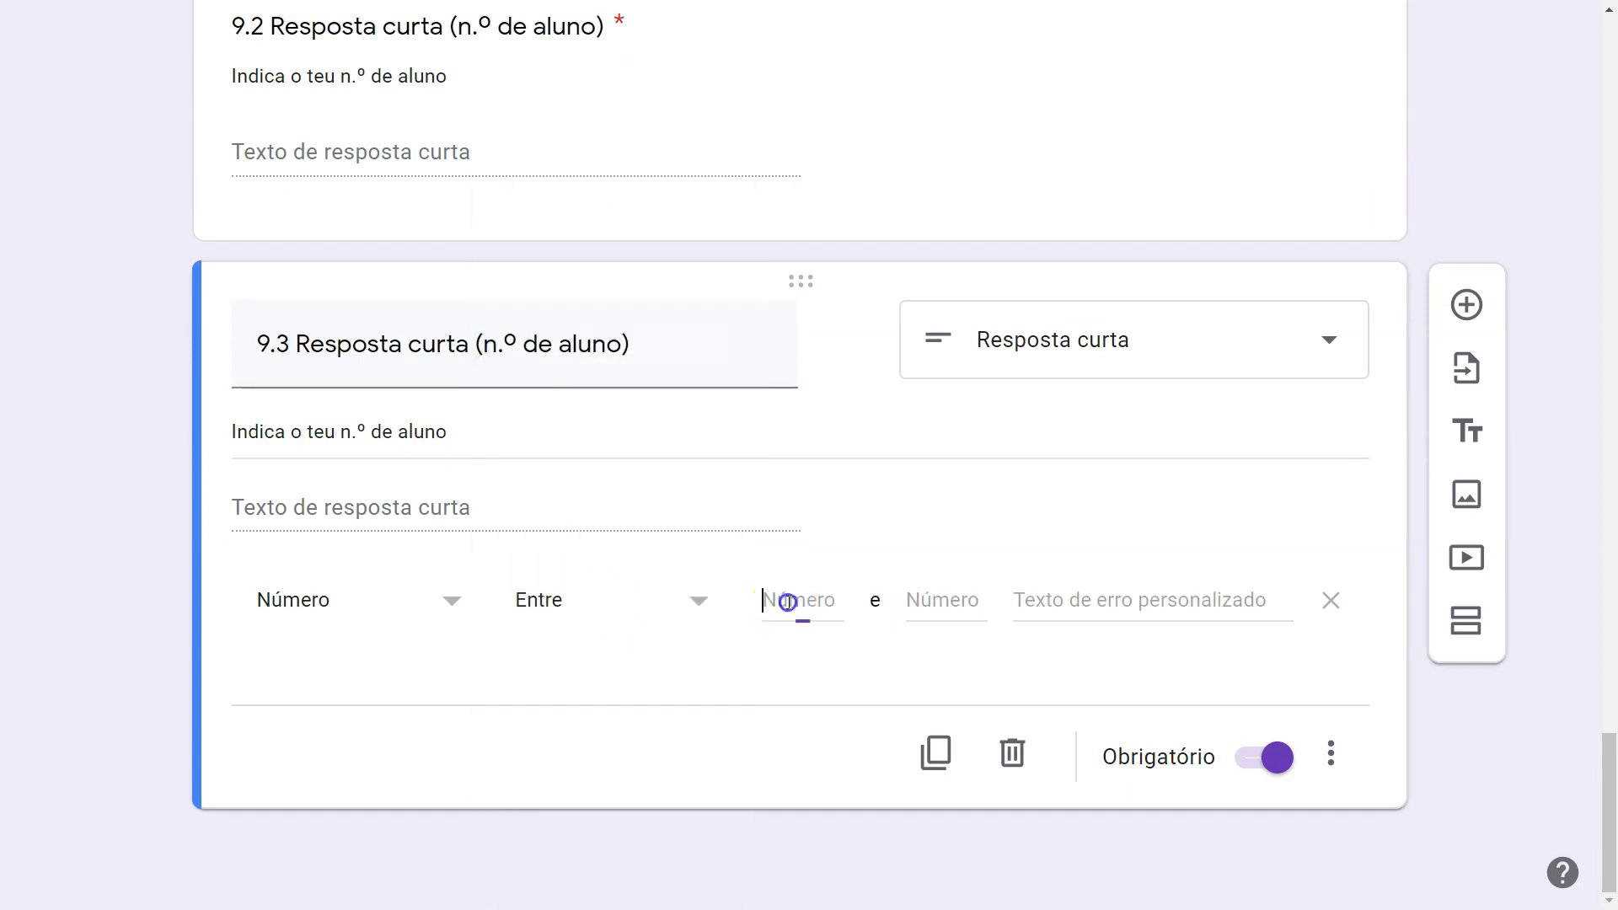
{"action": "type", "text": "1"}
{"action": "left_click", "coordinate": [919, 600]}
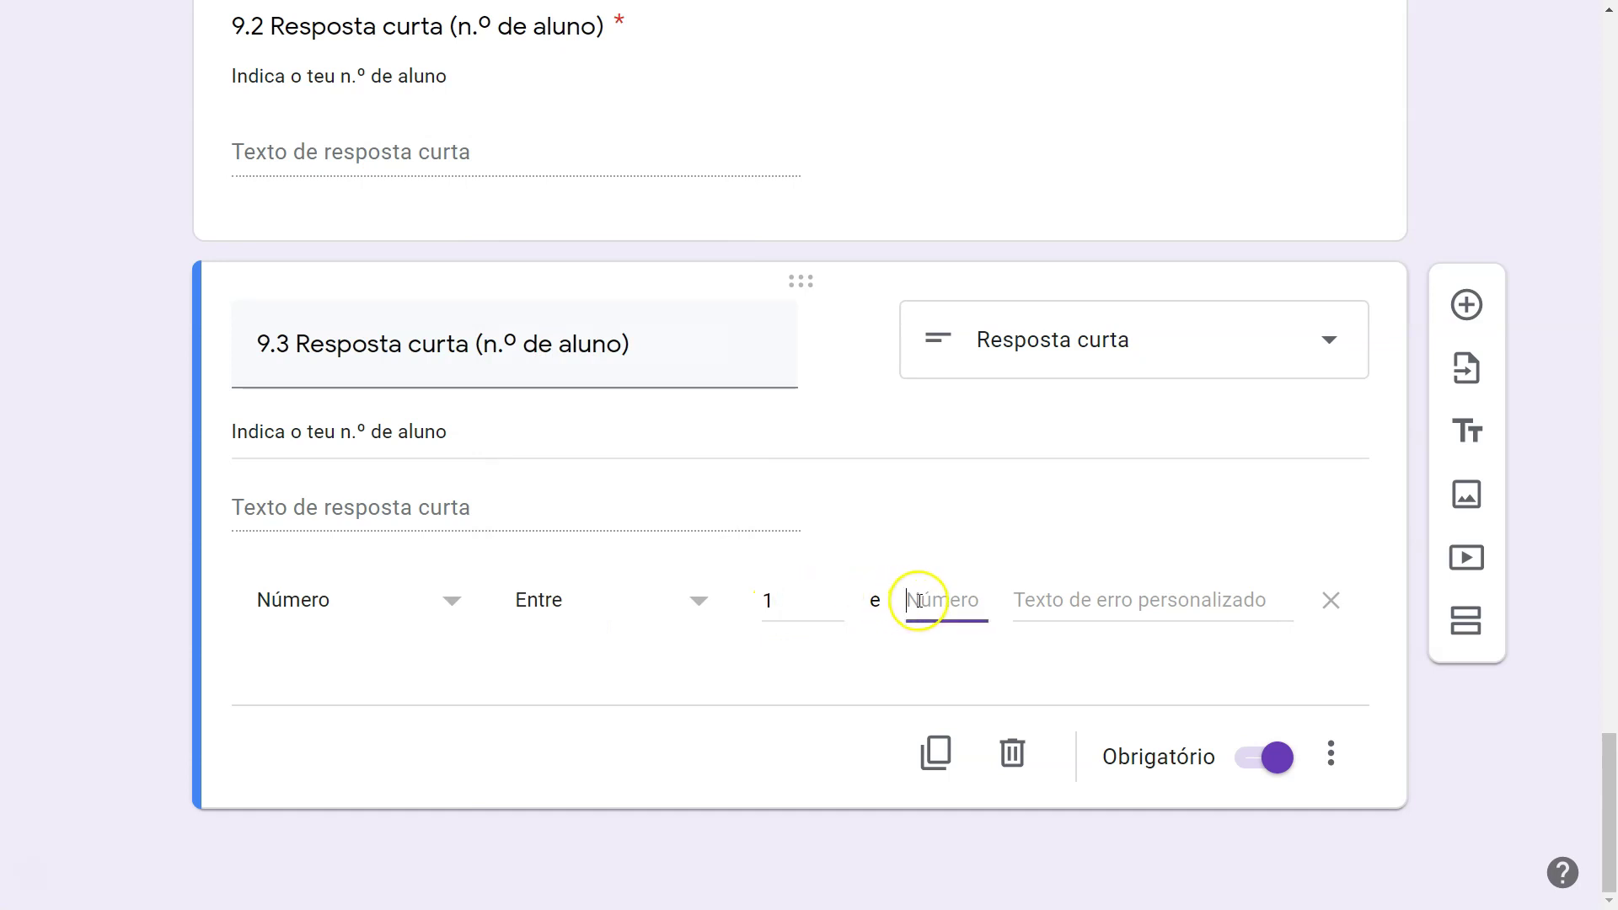
{"action": "type", "text": "30"}
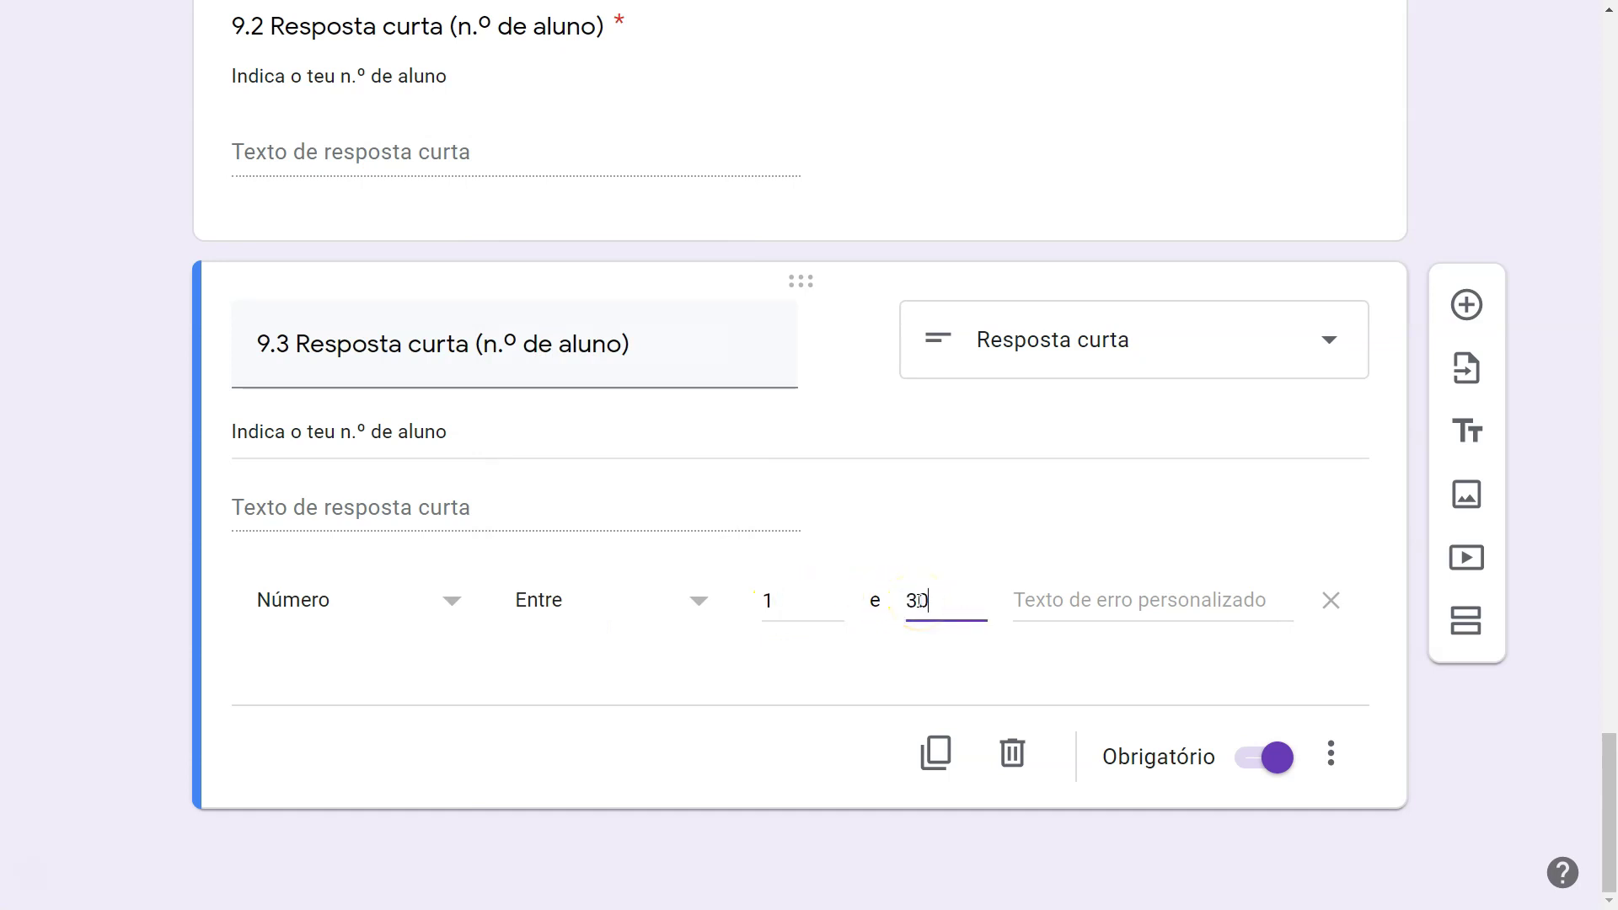
{"action": "left_click", "coordinate": [1116, 592]}
{"action": "type", "text": "erro"}
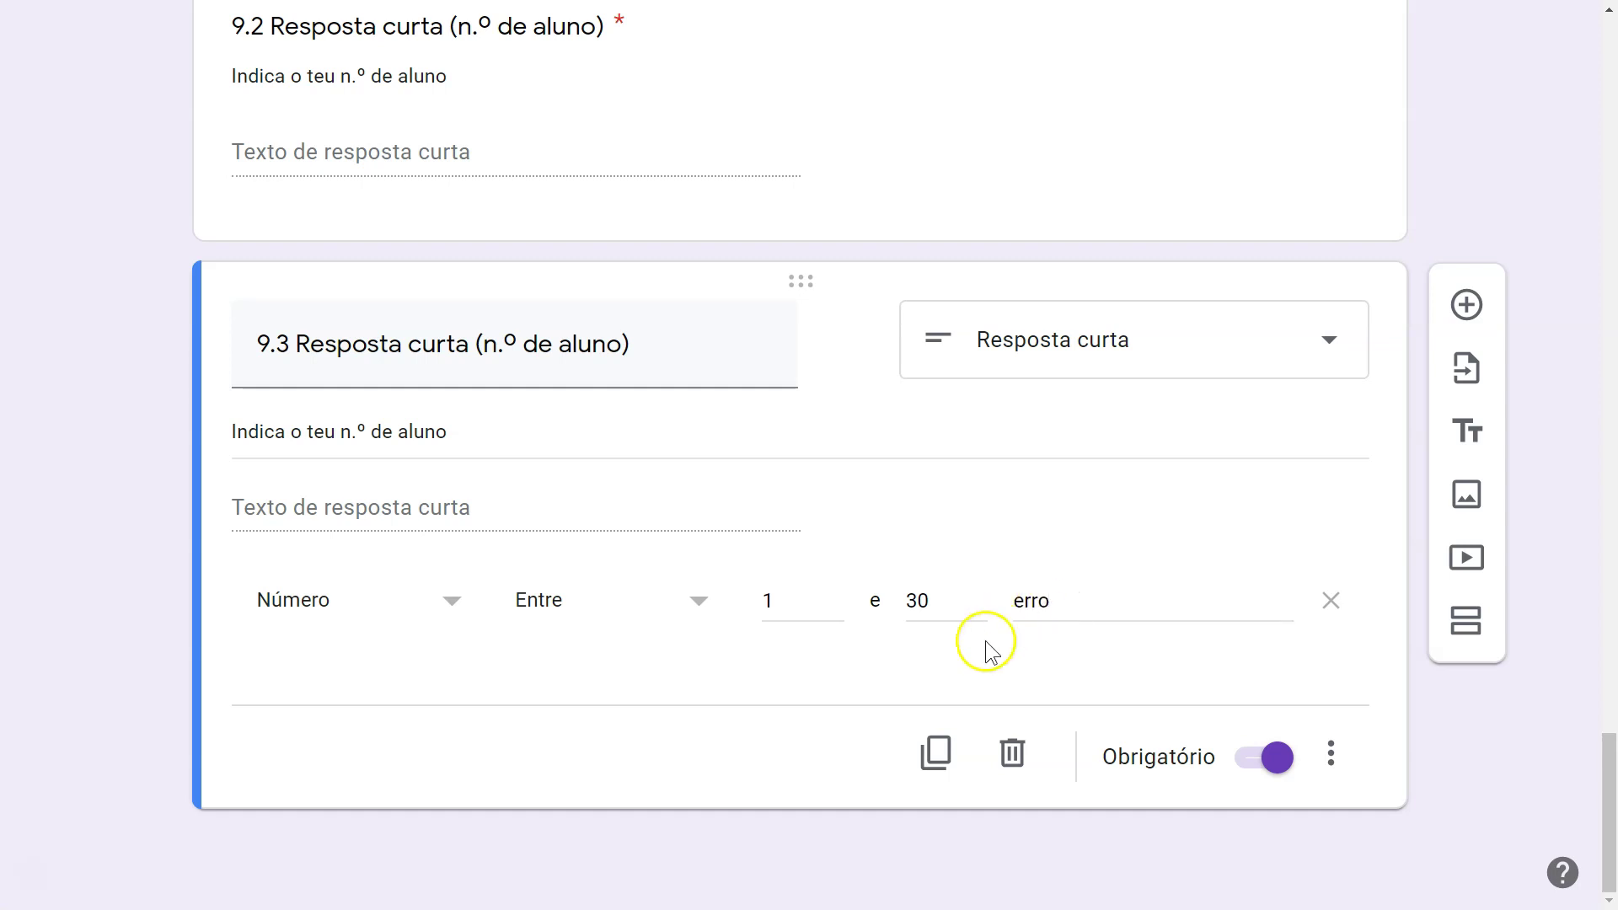
Duplicate question 9.3, change the copy's type to Parágrafo and title it "10.1 Parágrafo".
{"action": "left_click", "coordinate": [941, 752]}
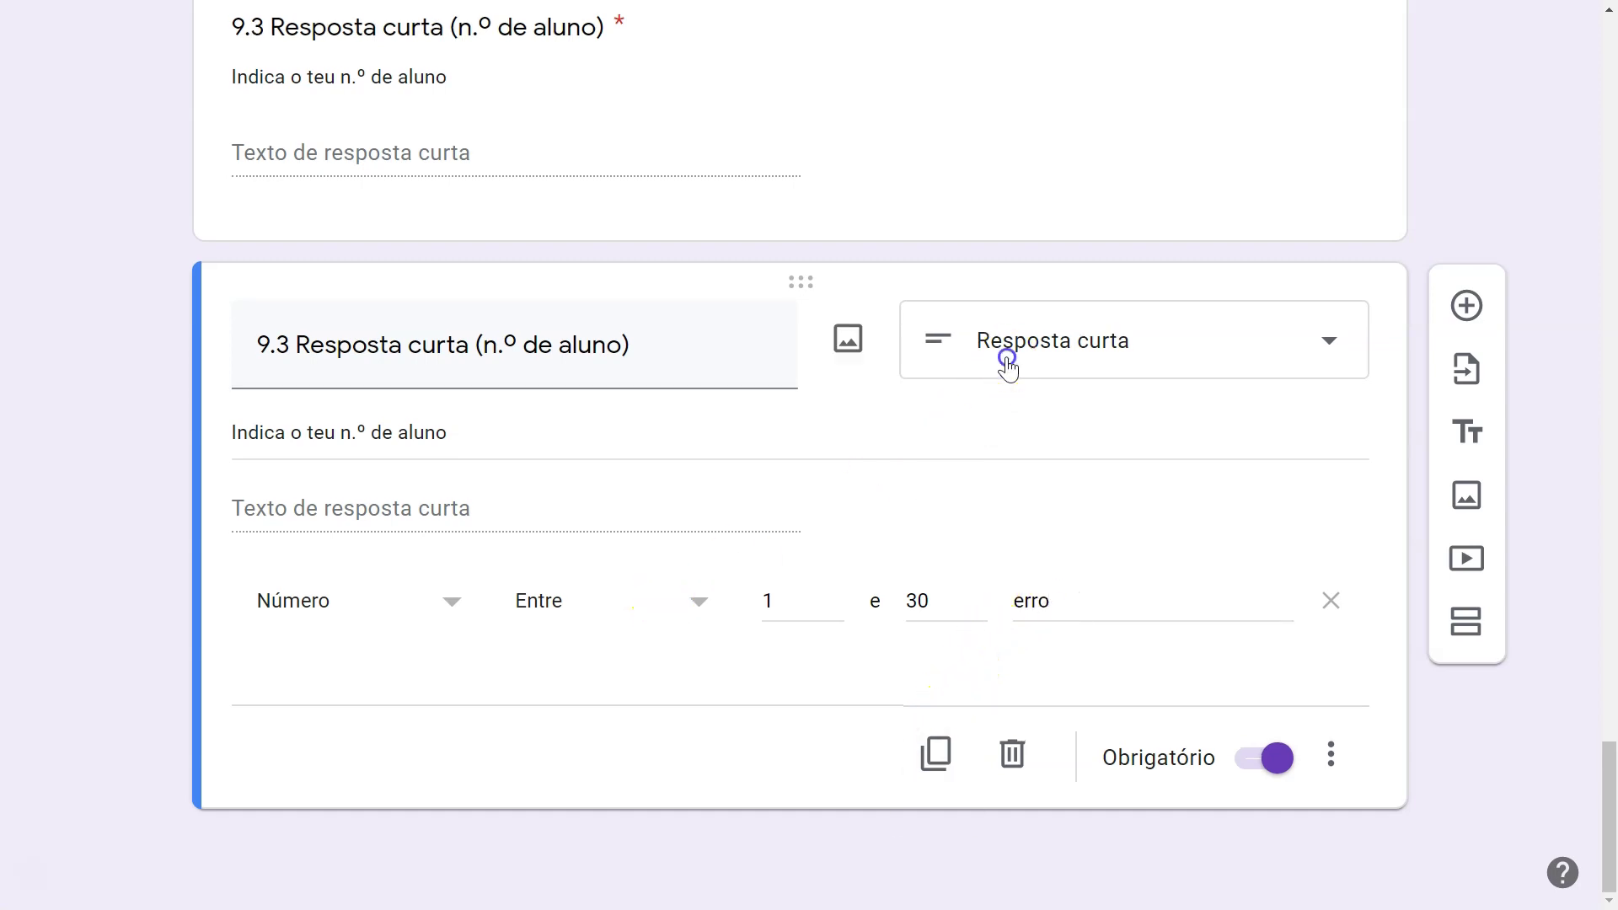
{"action": "left_click", "coordinate": [1008, 361]}
{"action": "left_click", "coordinate": [1030, 163]}
{"action": "triple_click", "coordinate": [694, 438]}
{"action": "type", "text": "10.1 Parágrafo"}
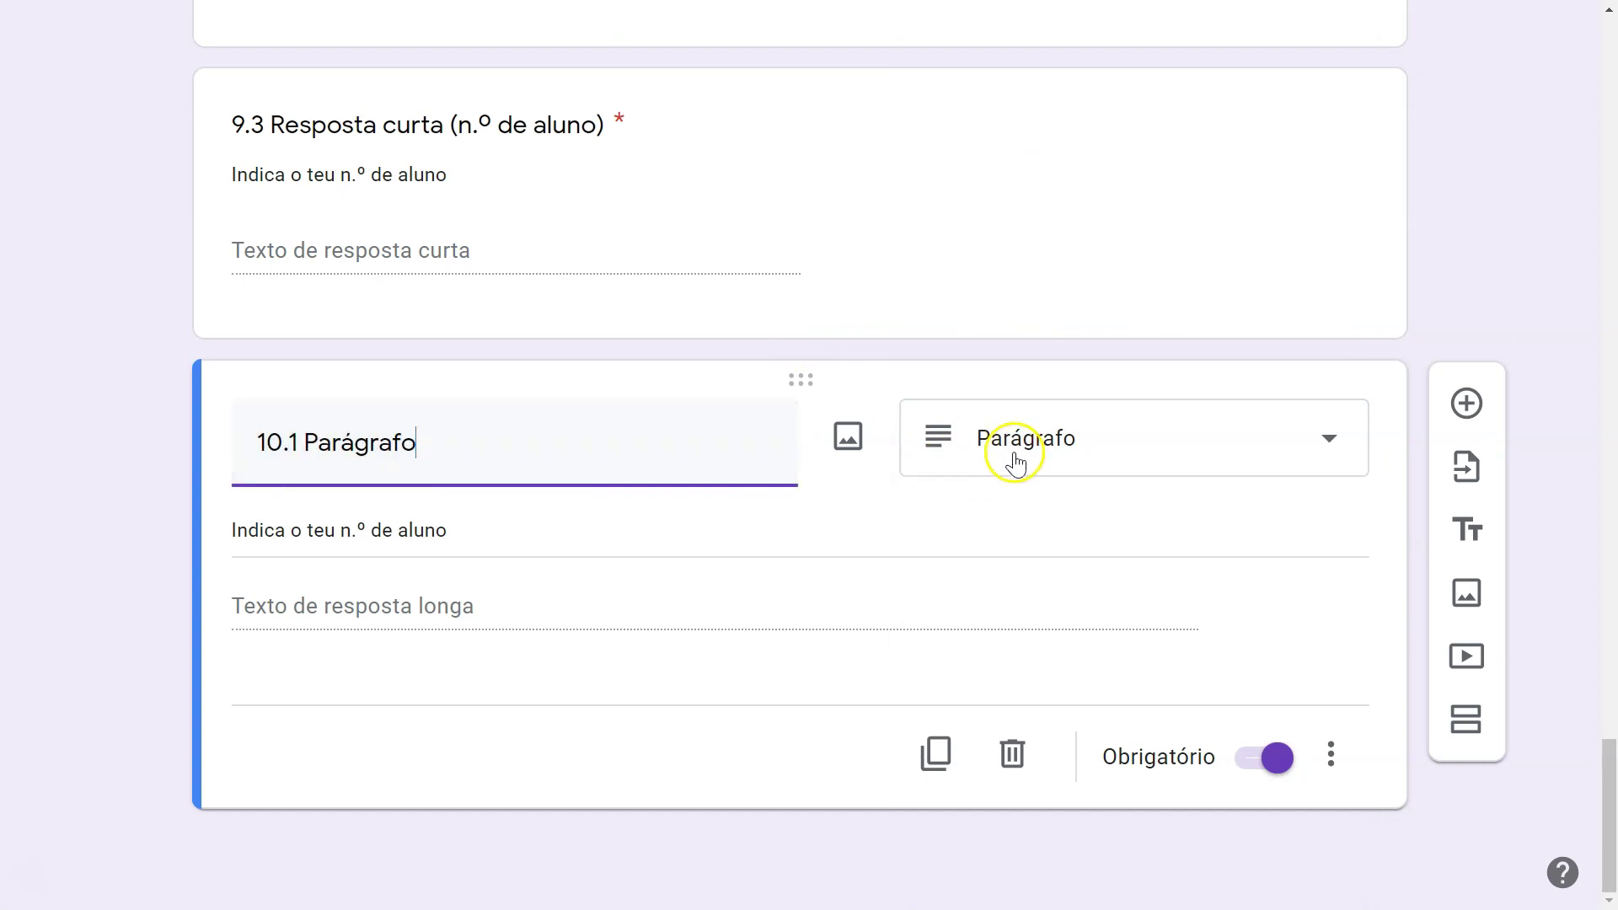
Add response validation to question 10.1 that limits the answer to a maximum character count of 10.
{"action": "left_click", "coordinate": [1331, 755]}
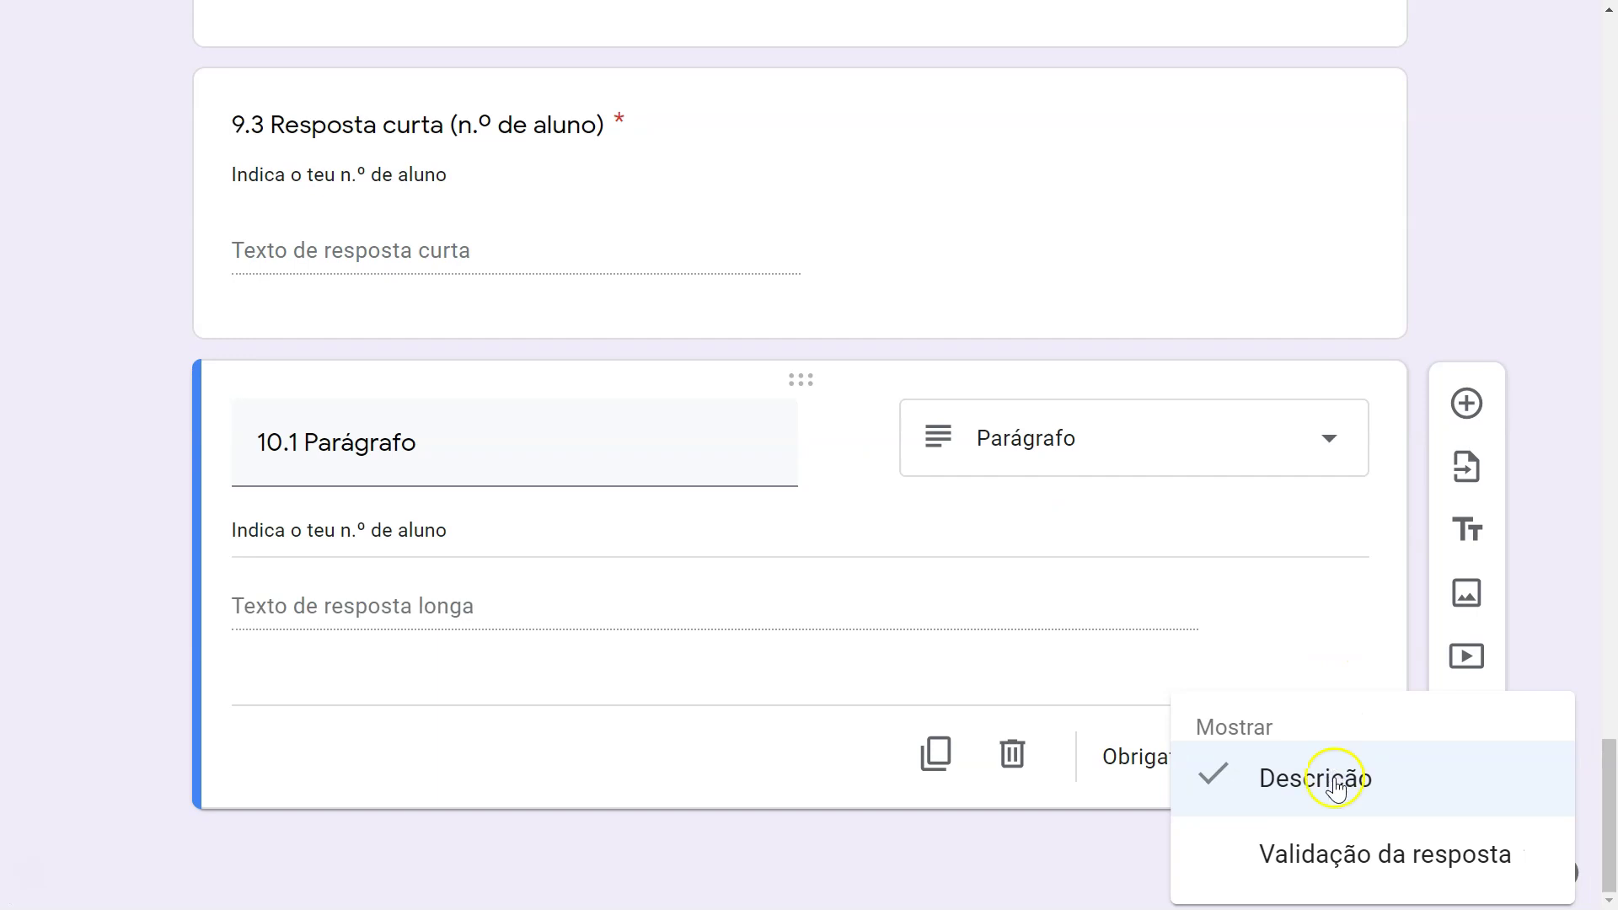
{"action": "left_click", "coordinate": [1326, 859]}
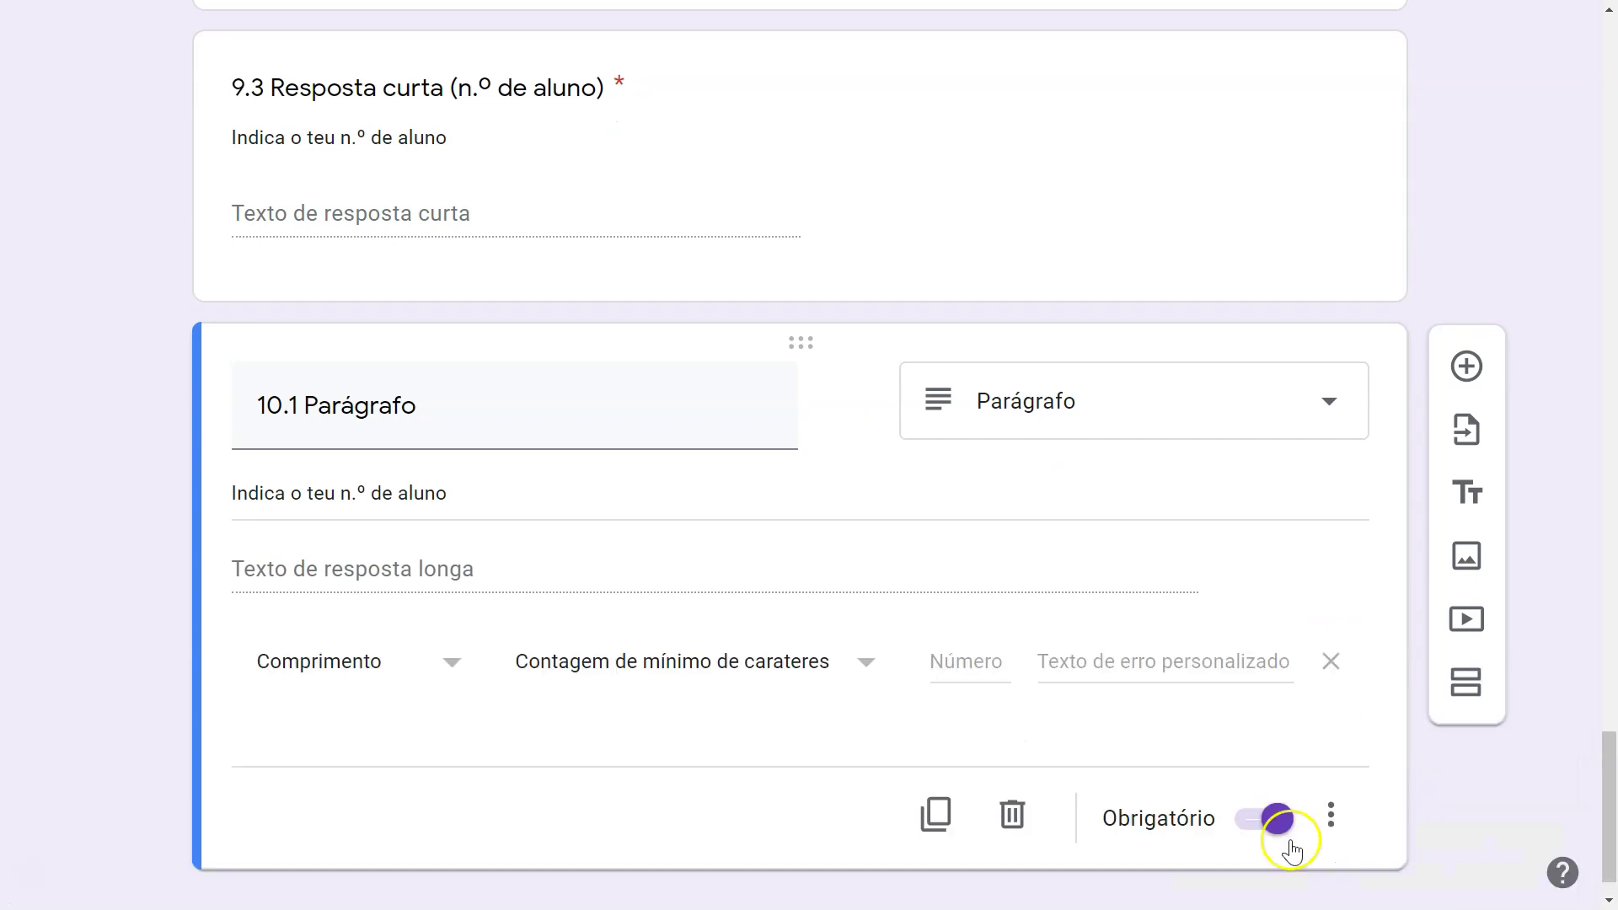
{"action": "left_click", "coordinate": [790, 664]}
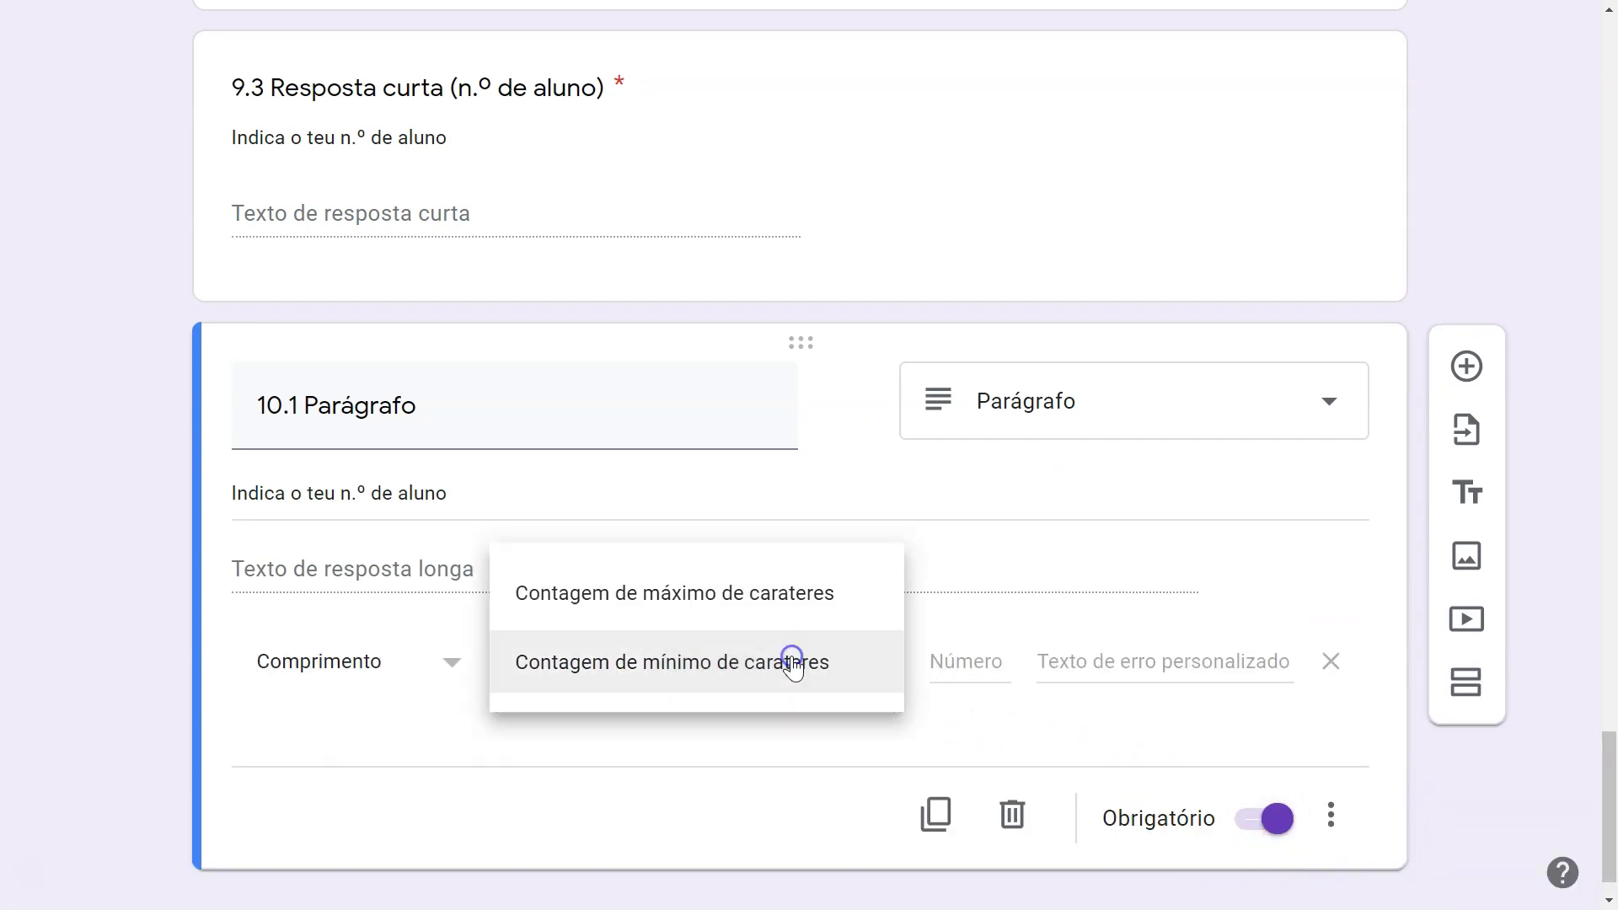
{"action": "left_click", "coordinate": [763, 602]}
{"action": "left_click", "coordinate": [969, 669]}
{"action": "type", "text": "1"}
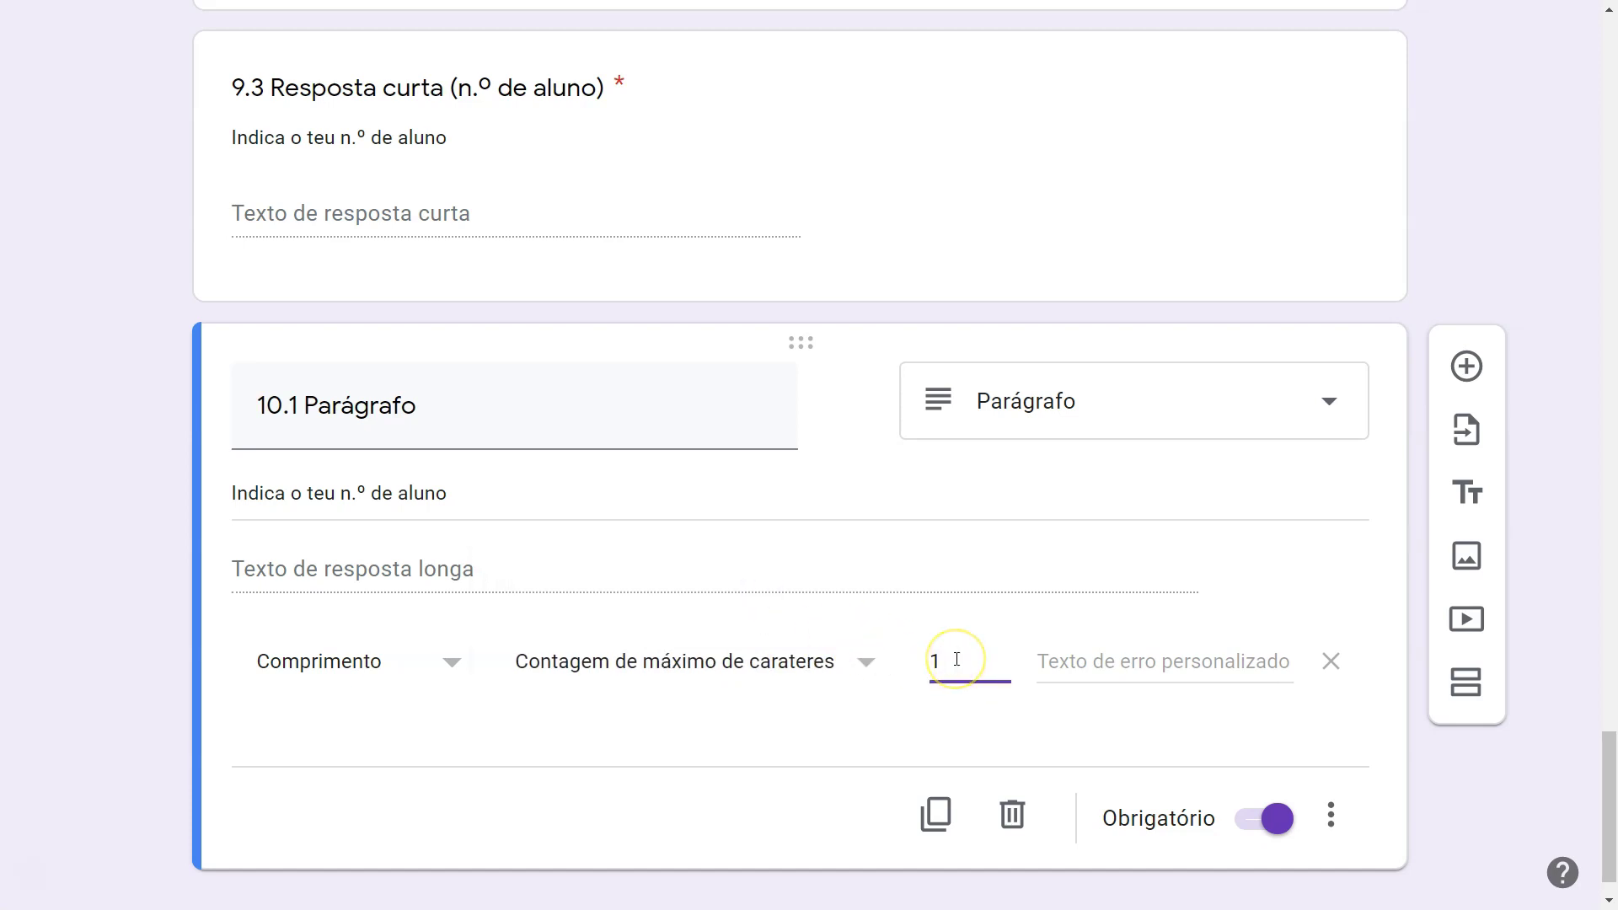
{"action": "type", "text": "0"}
Replace question 10.1's description with "10 carateres no máximo!".
{"action": "triple_click", "coordinate": [498, 489]}
{"action": "type", "text": "10 carateres no m"}
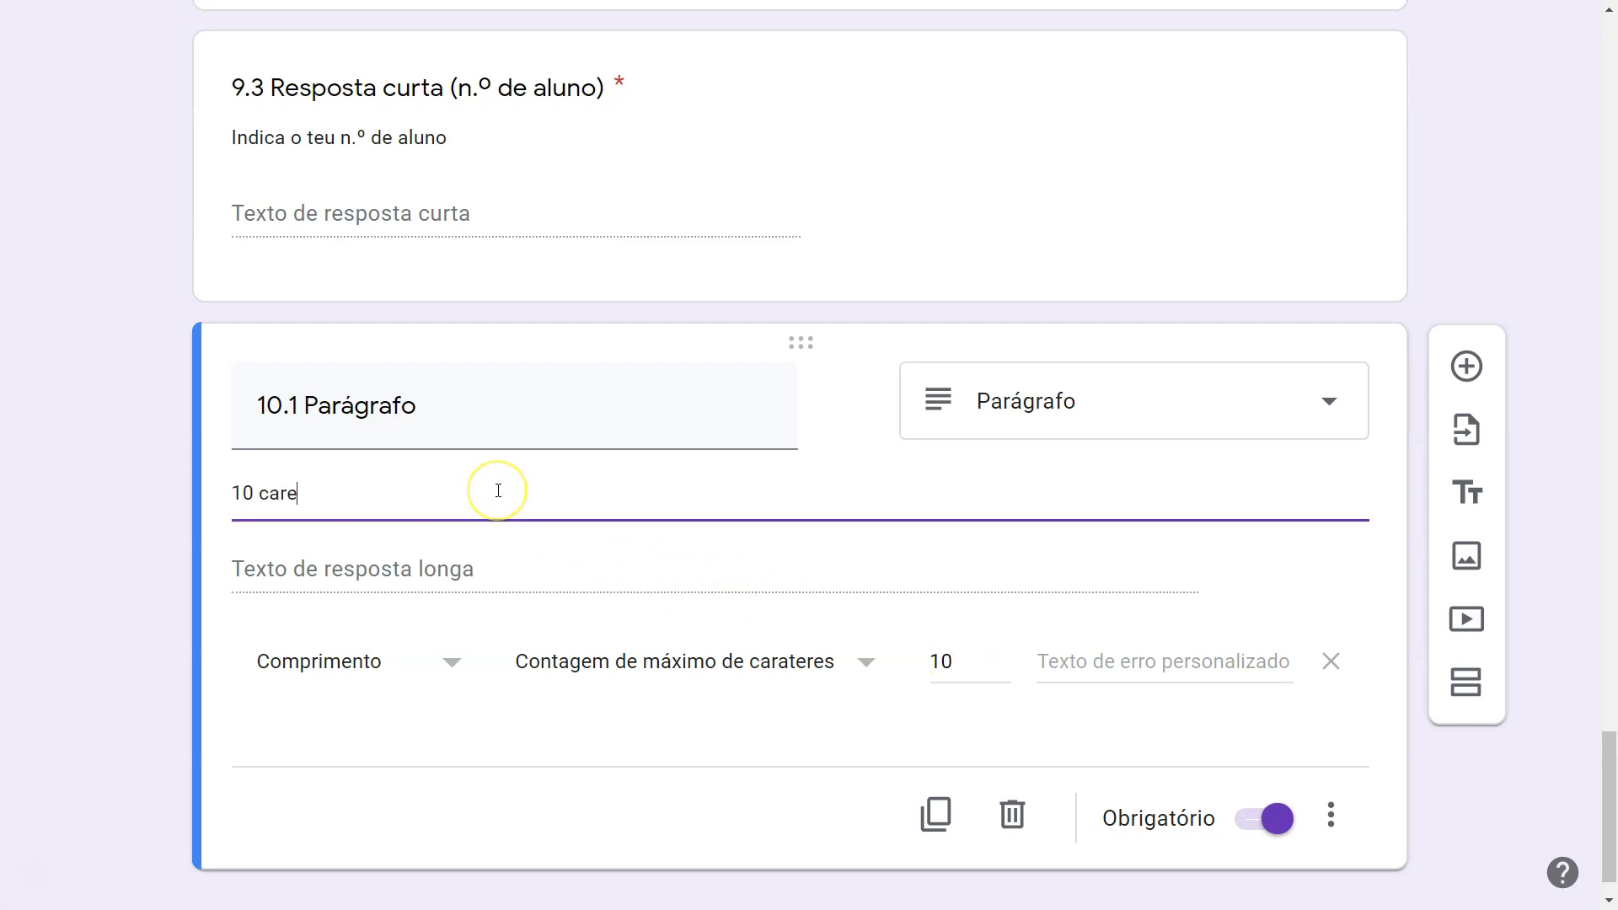
{"action": "type", "text": "áximo!"}
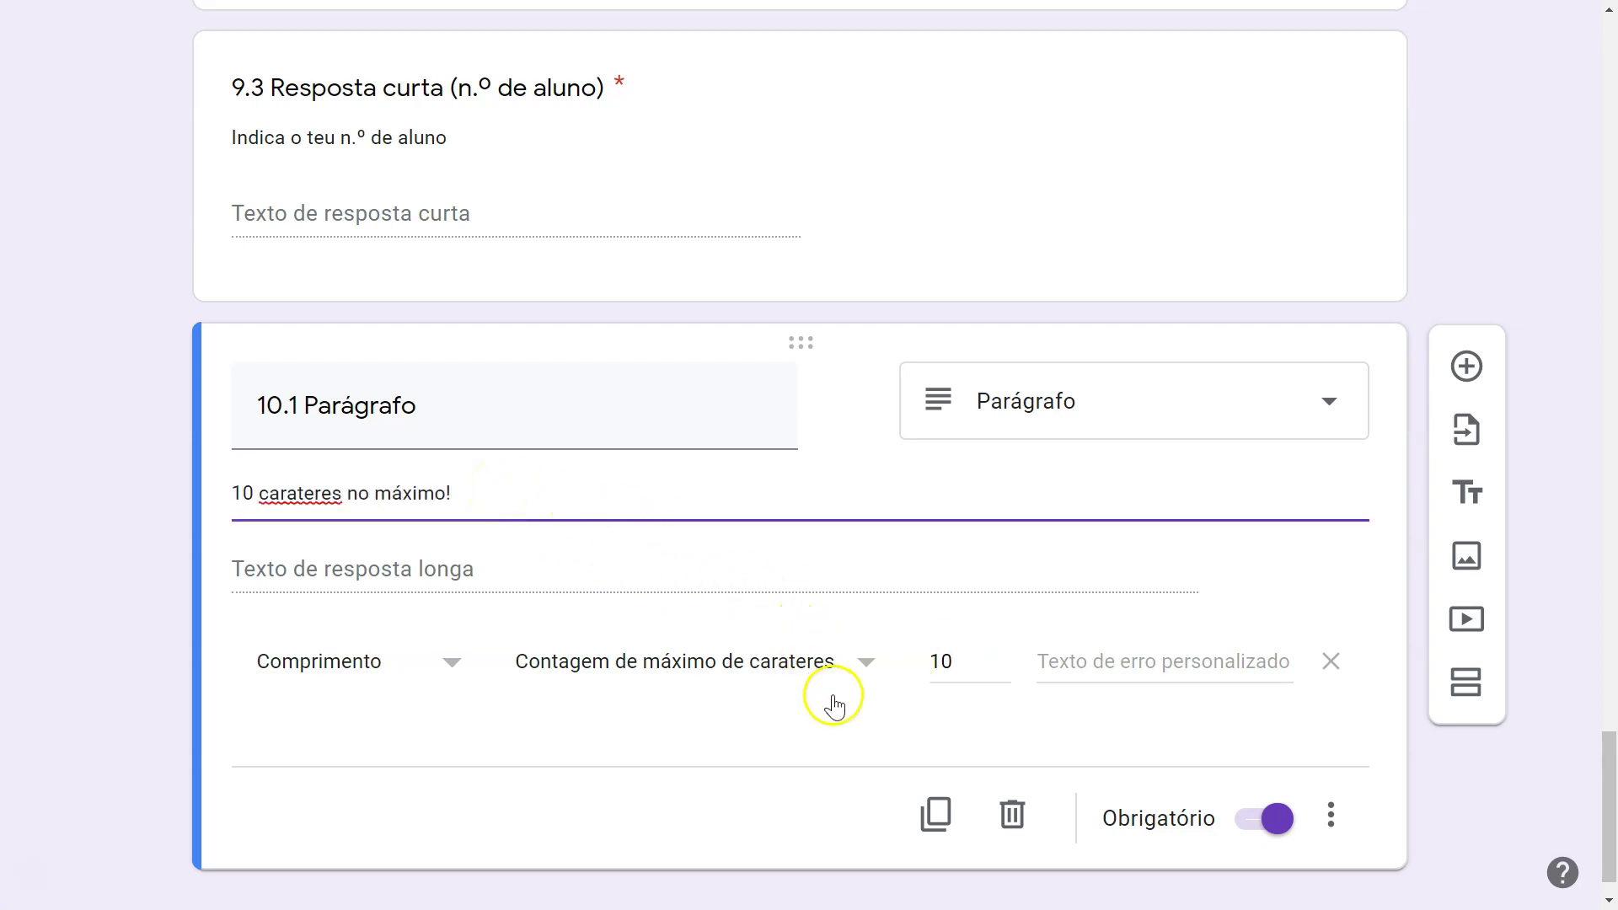
Duplicate question 10.1 and renumber the copy as 10.2.
{"action": "left_click", "coordinate": [934, 816]}
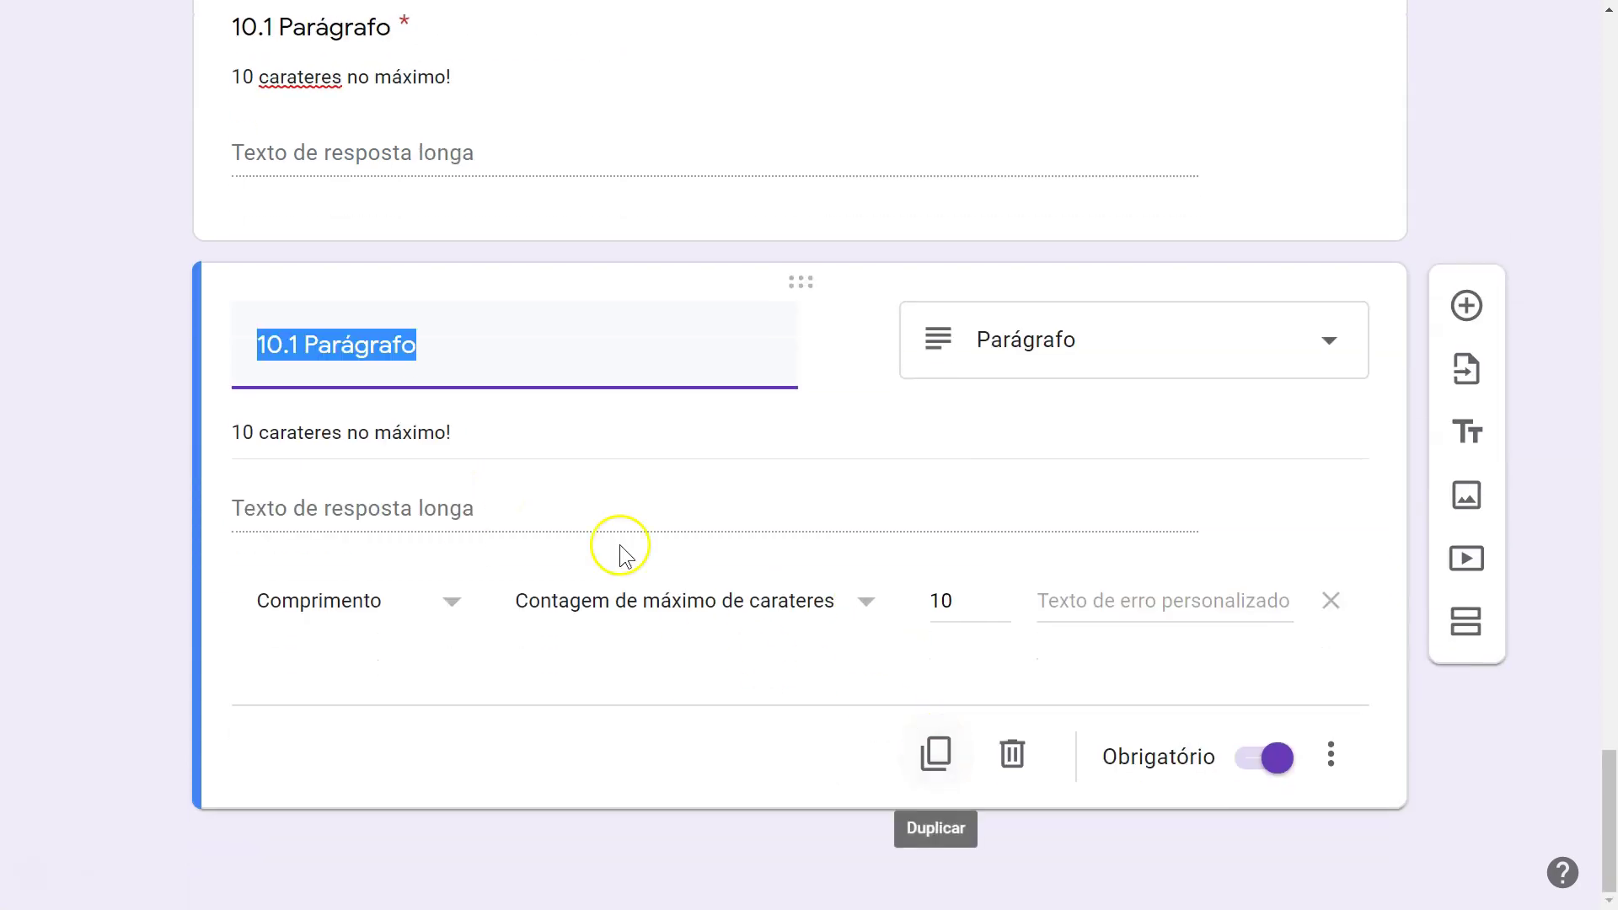
{"action": "left_click", "coordinate": [351, 354]}
{"action": "left_click_drag", "start_coordinate": [289, 344], "coordinate": [297, 345]}
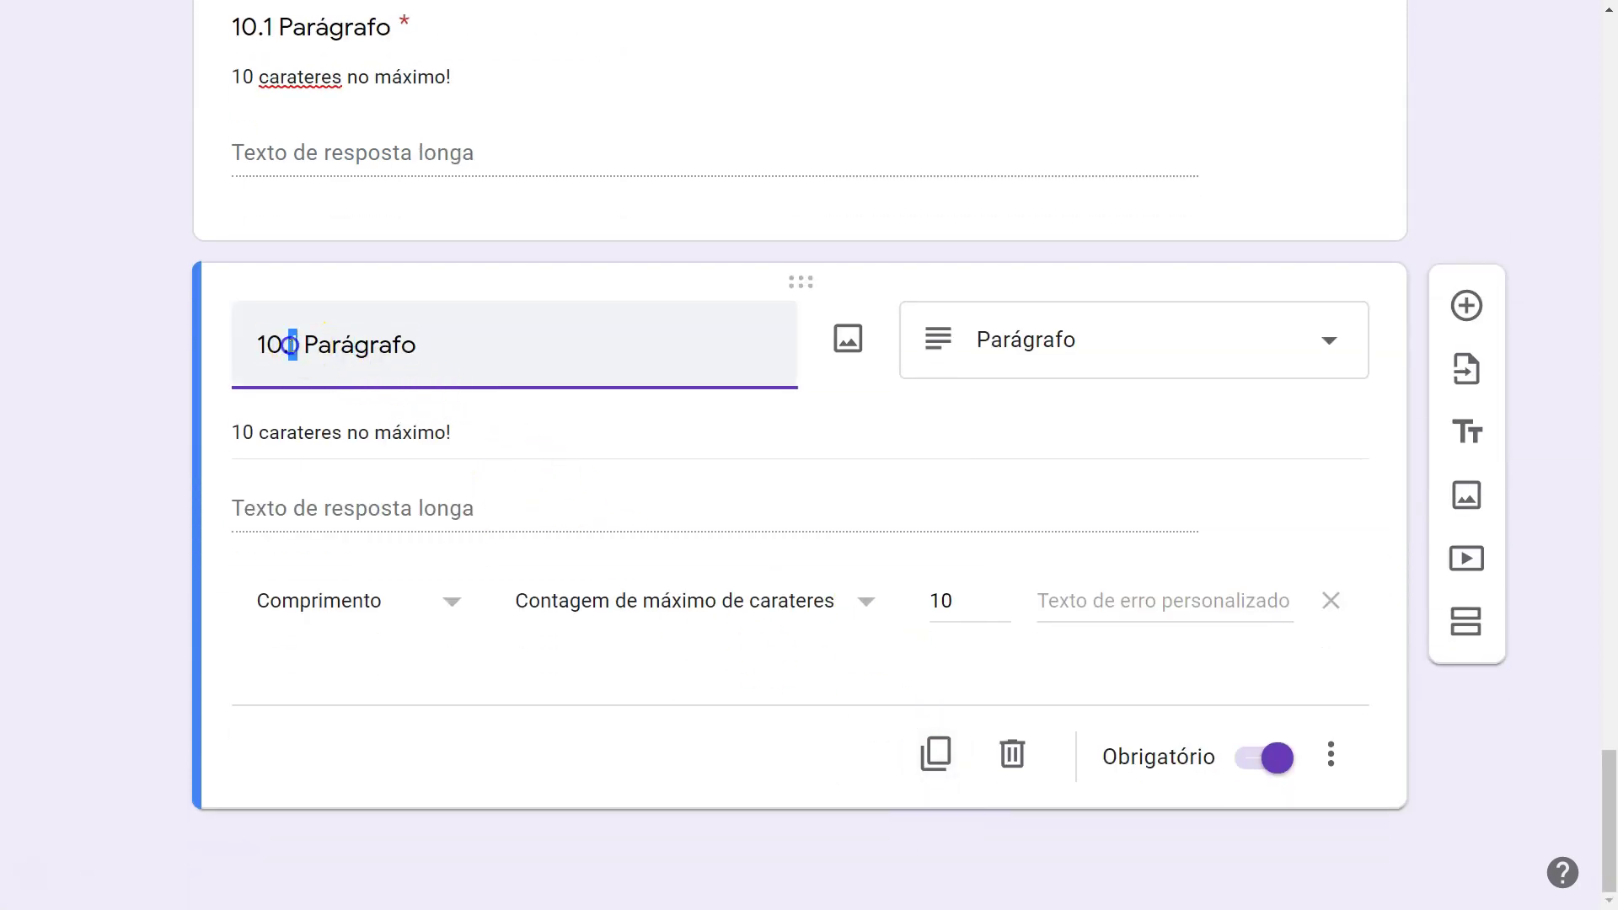
{"action": "type", "text": "2"}
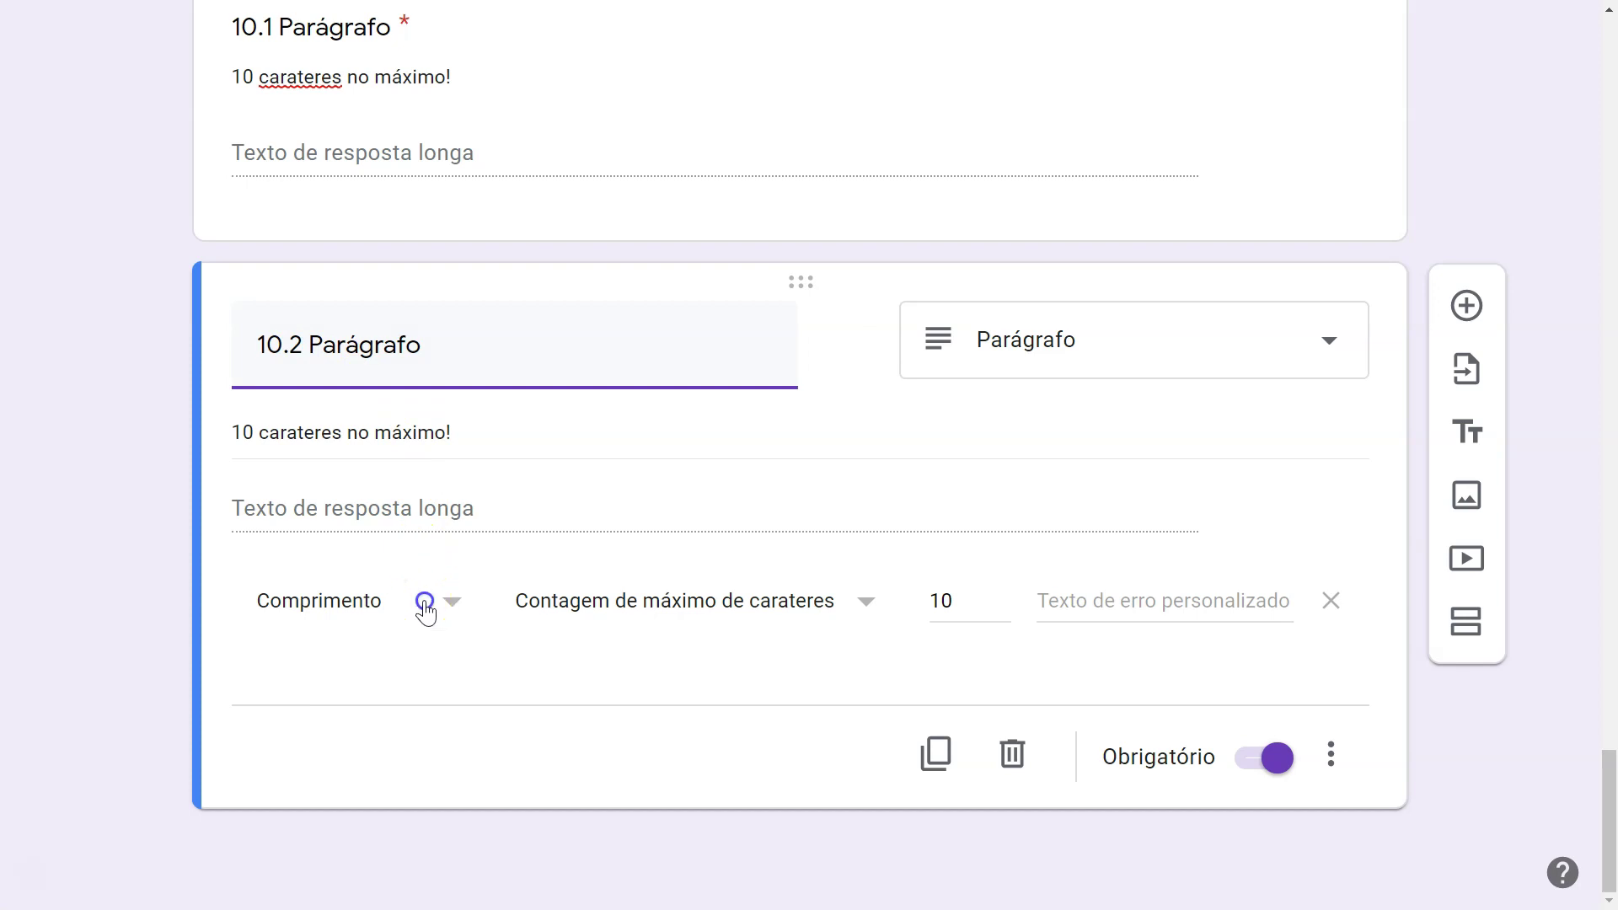
Set question 10.2's validation to a regular expression that contains the pattern "OK".
{"action": "left_click", "coordinate": [424, 602]}
{"action": "left_click", "coordinate": [402, 689]}
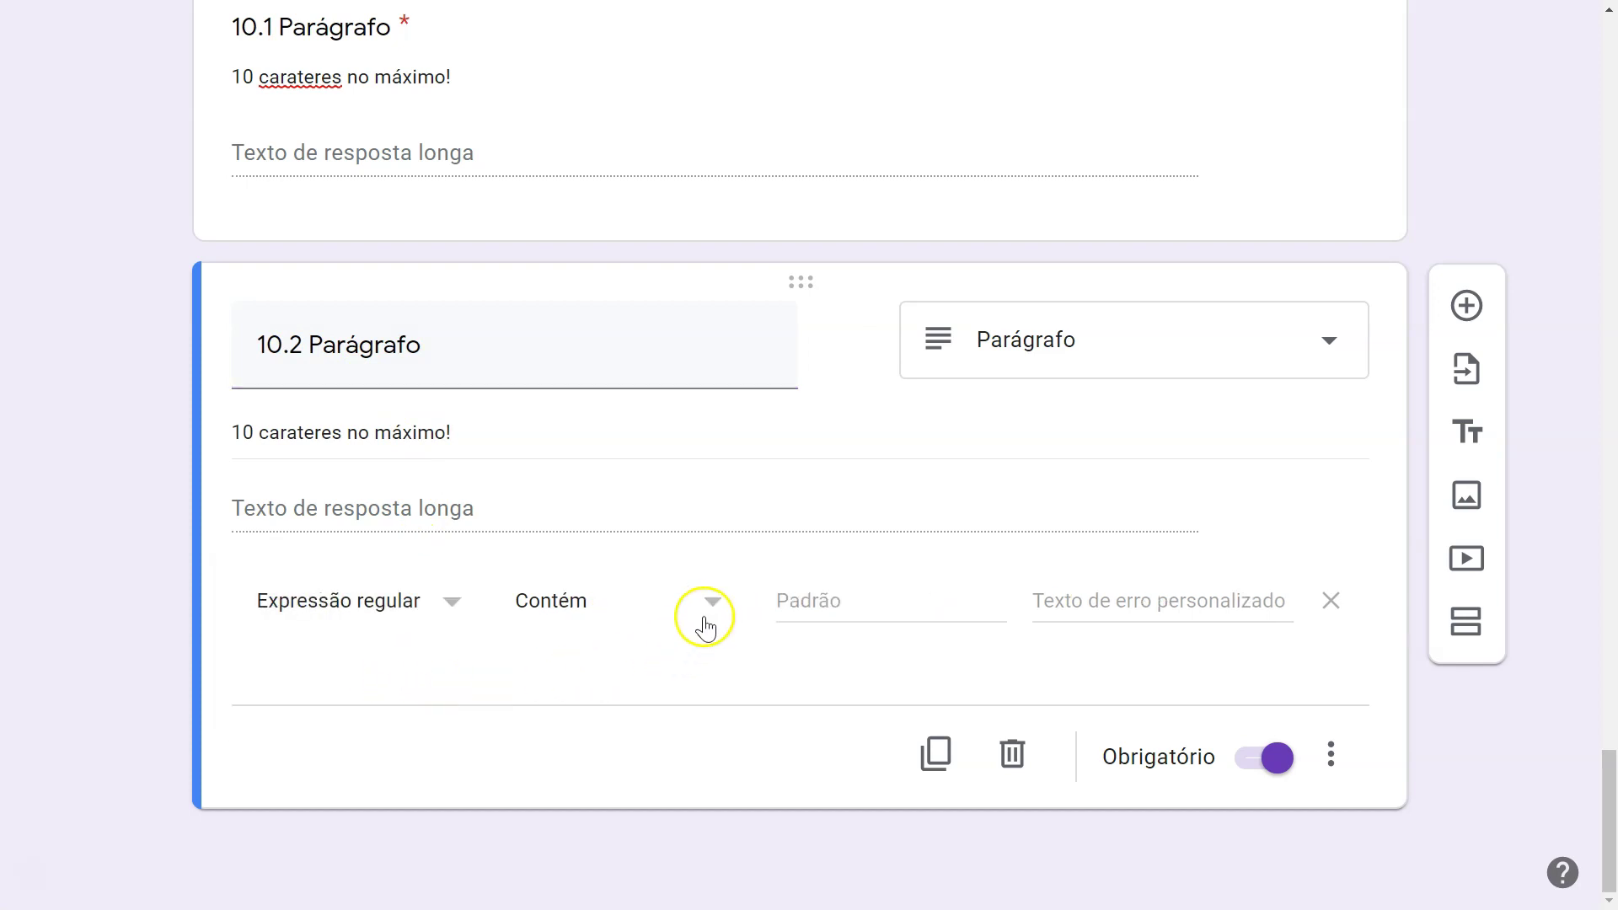
{"action": "left_click", "coordinate": [843, 589]}
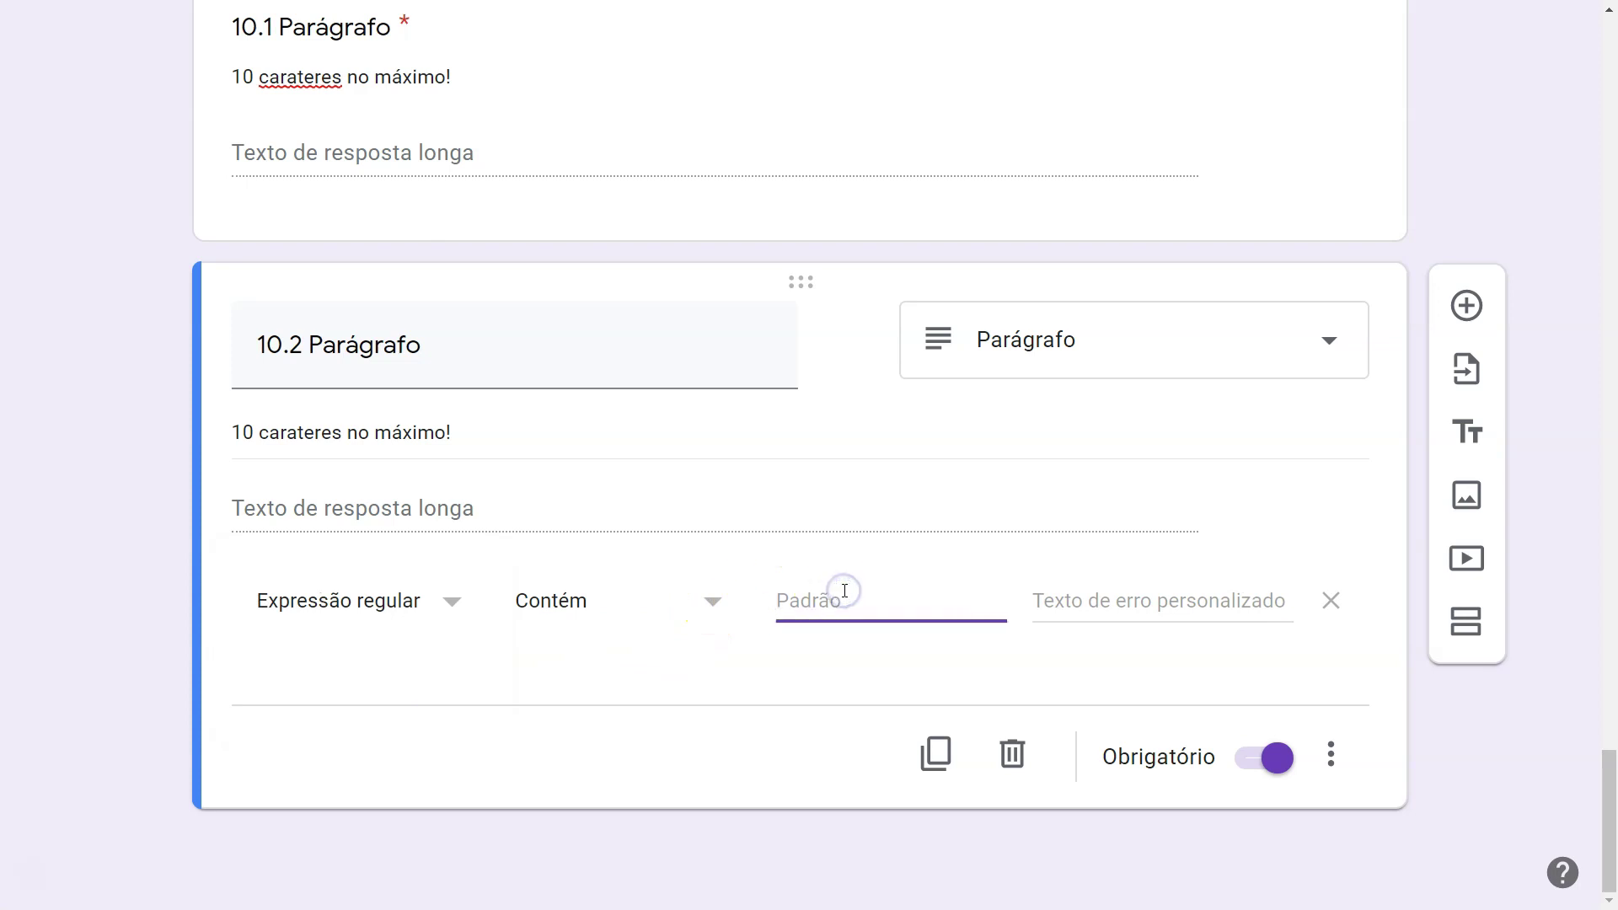
{"action": "type", "text": "OK"}
Set question 10.2's description to 'Inclui a palavra "OK"!' and its validation error text to "Sem OK?".
{"action": "triple_click", "coordinate": [481, 434]}
{"action": "type", "text": "Inclui a palavra \"O"}
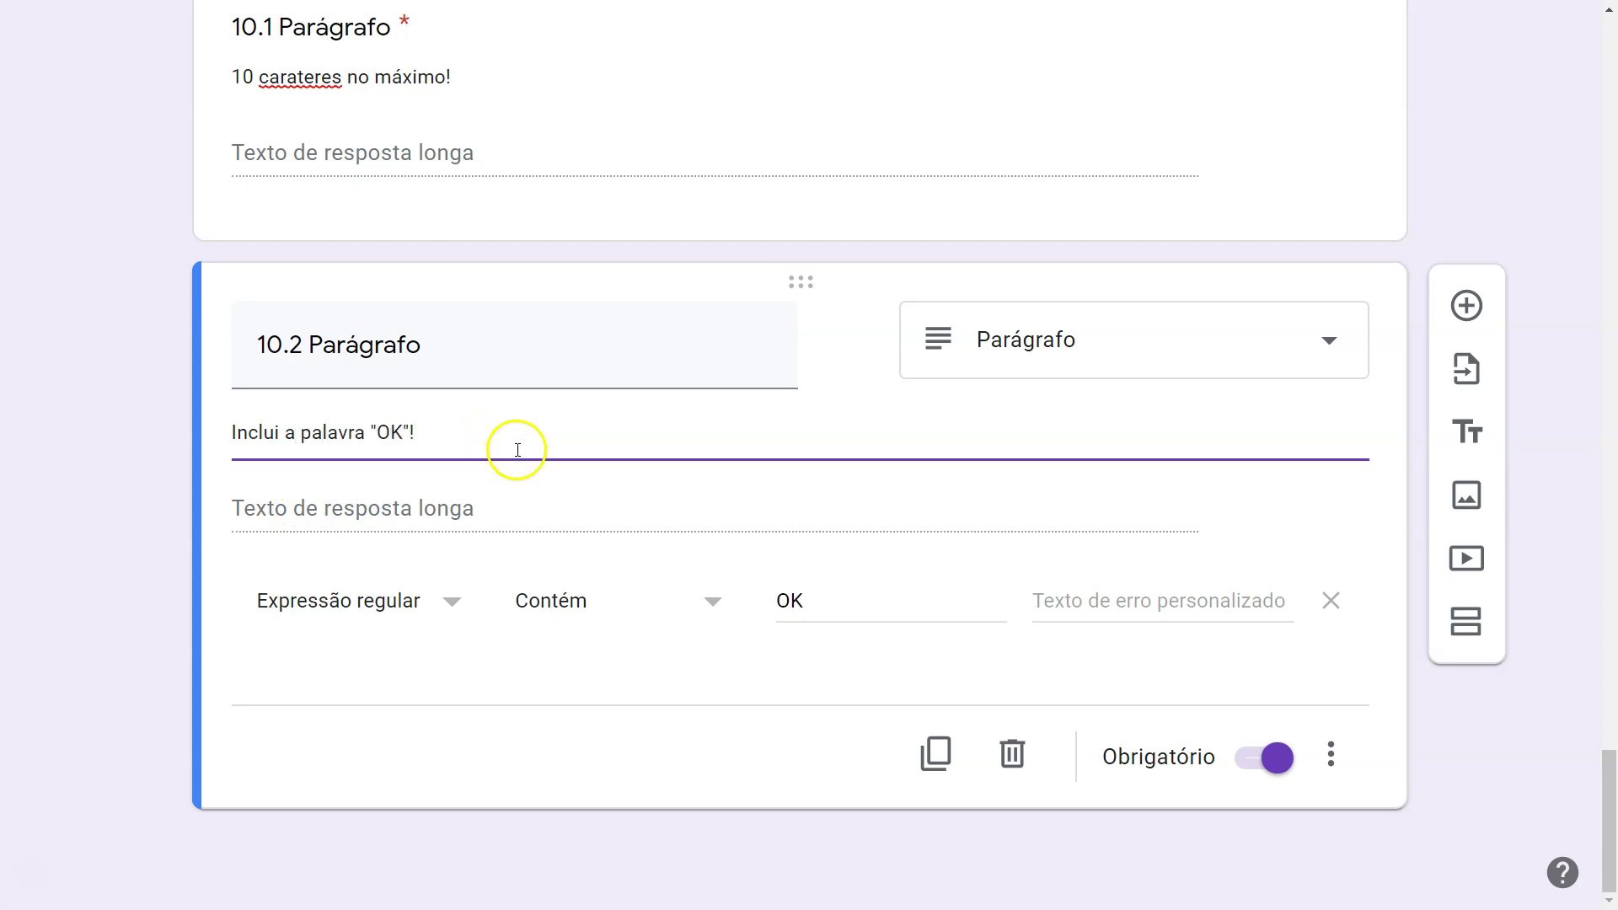
{"action": "left_click", "coordinate": [1108, 593]}
{"action": "type", "text": "s"}
{"action": "key", "text": "BackSpace"}
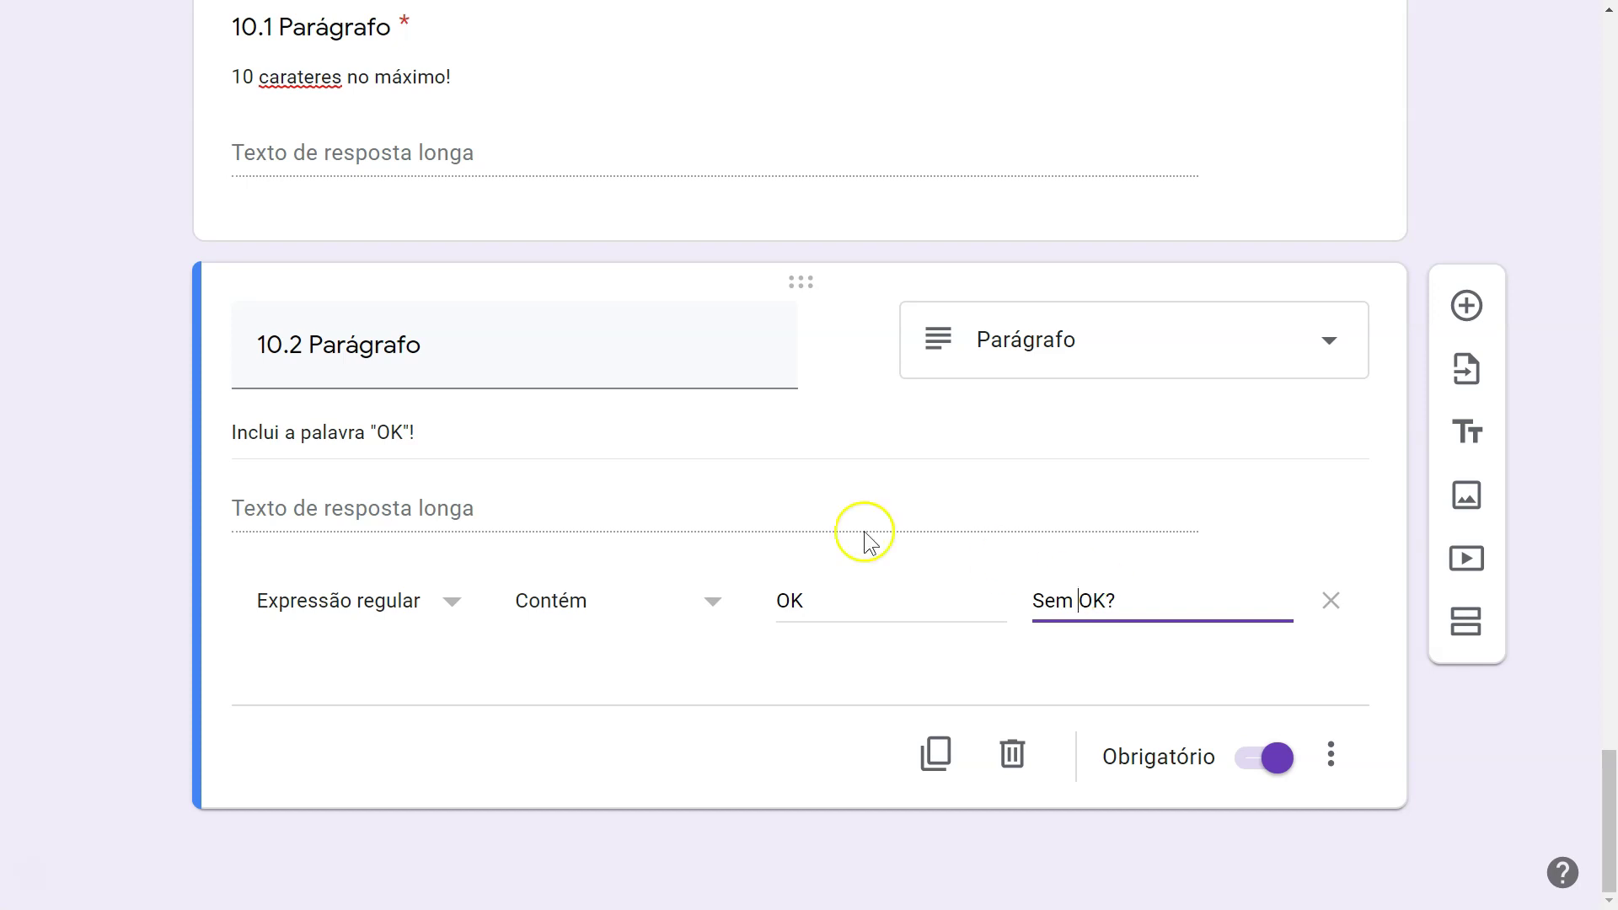
{"action": "triple_click", "coordinate": [400, 435]}
{"action": "left_click", "coordinate": [397, 436]}
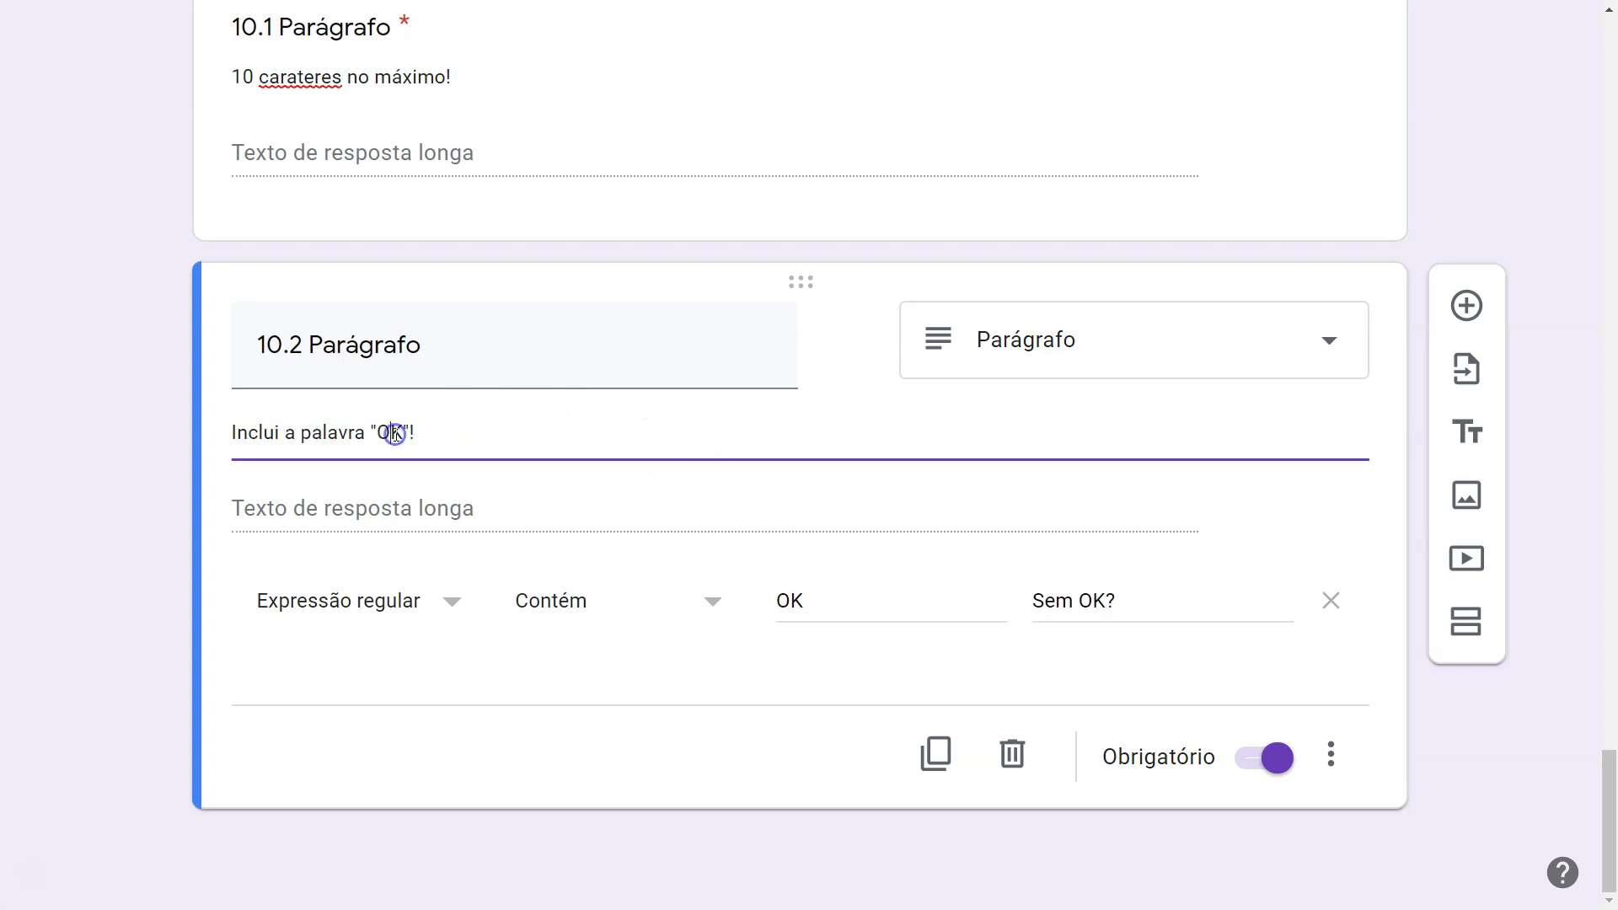
{"action": "left_click", "coordinate": [397, 352]}
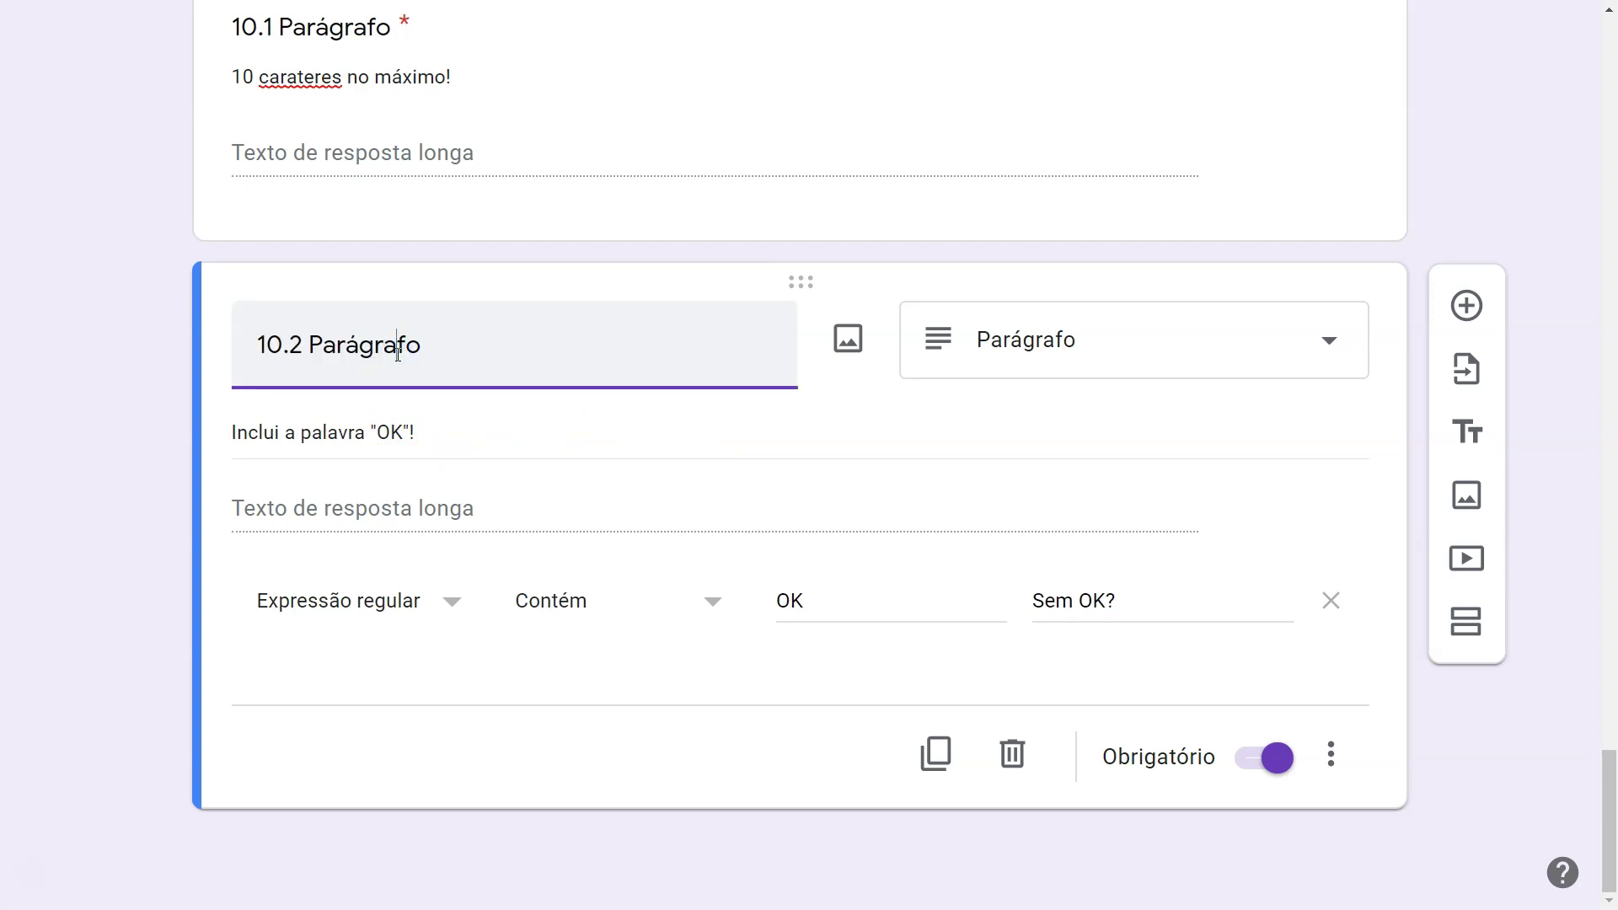
Duplicate question 10.2 and renumber the copy as 10.3.
{"action": "left_click", "coordinate": [927, 753]}
{"action": "left_click", "coordinate": [300, 352]}
{"action": "key", "text": "BackSpace"}
{"action": "type", "text": "3"}
Switch question 10.3's validation condition to "Não contém" and set its description to 'Sem "erros"!'.
{"action": "left_click", "coordinate": [619, 691]}
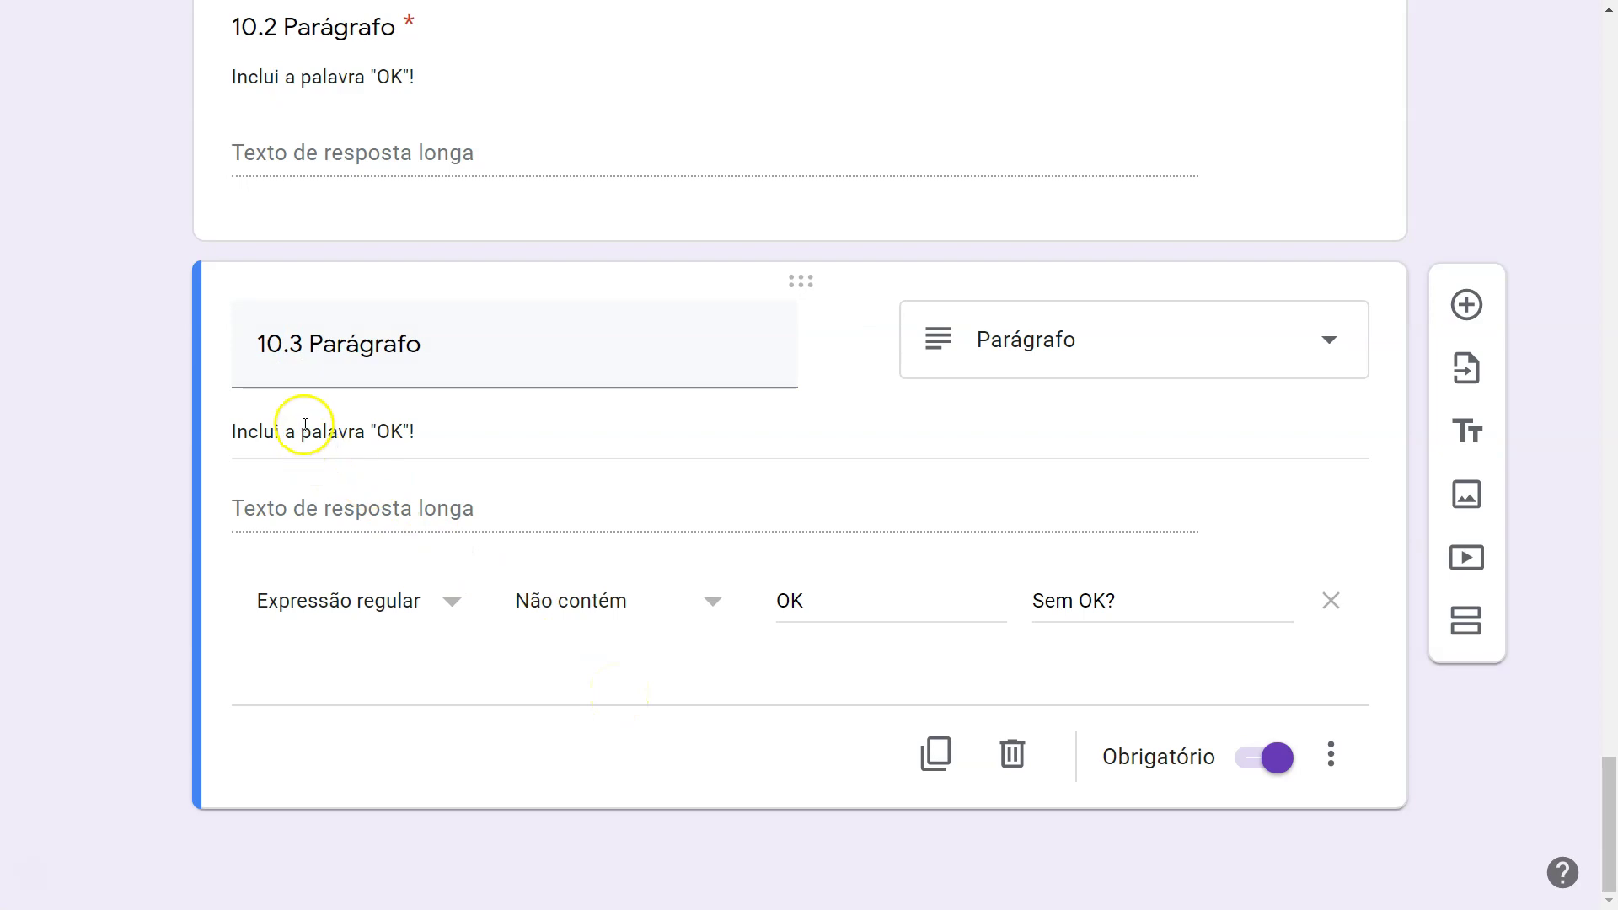
{"action": "triple_click", "coordinate": [462, 441]}
{"action": "type", "text": "Sem \"erros\"!"}
Set question 10.3's validation pattern to "erros" and its error text to "Sem erros!!!".
{"action": "double_click", "coordinate": [799, 600]}
{"action": "type", "text": "erros"}
{"action": "key", "text": "Tab"}
{"action": "key", "text": "BackSpace"}
{"action": "key", "text": "BackSpace"}
{"action": "key", "text": "BackSpace"}
{"action": "type", "text": "erros!!!"}
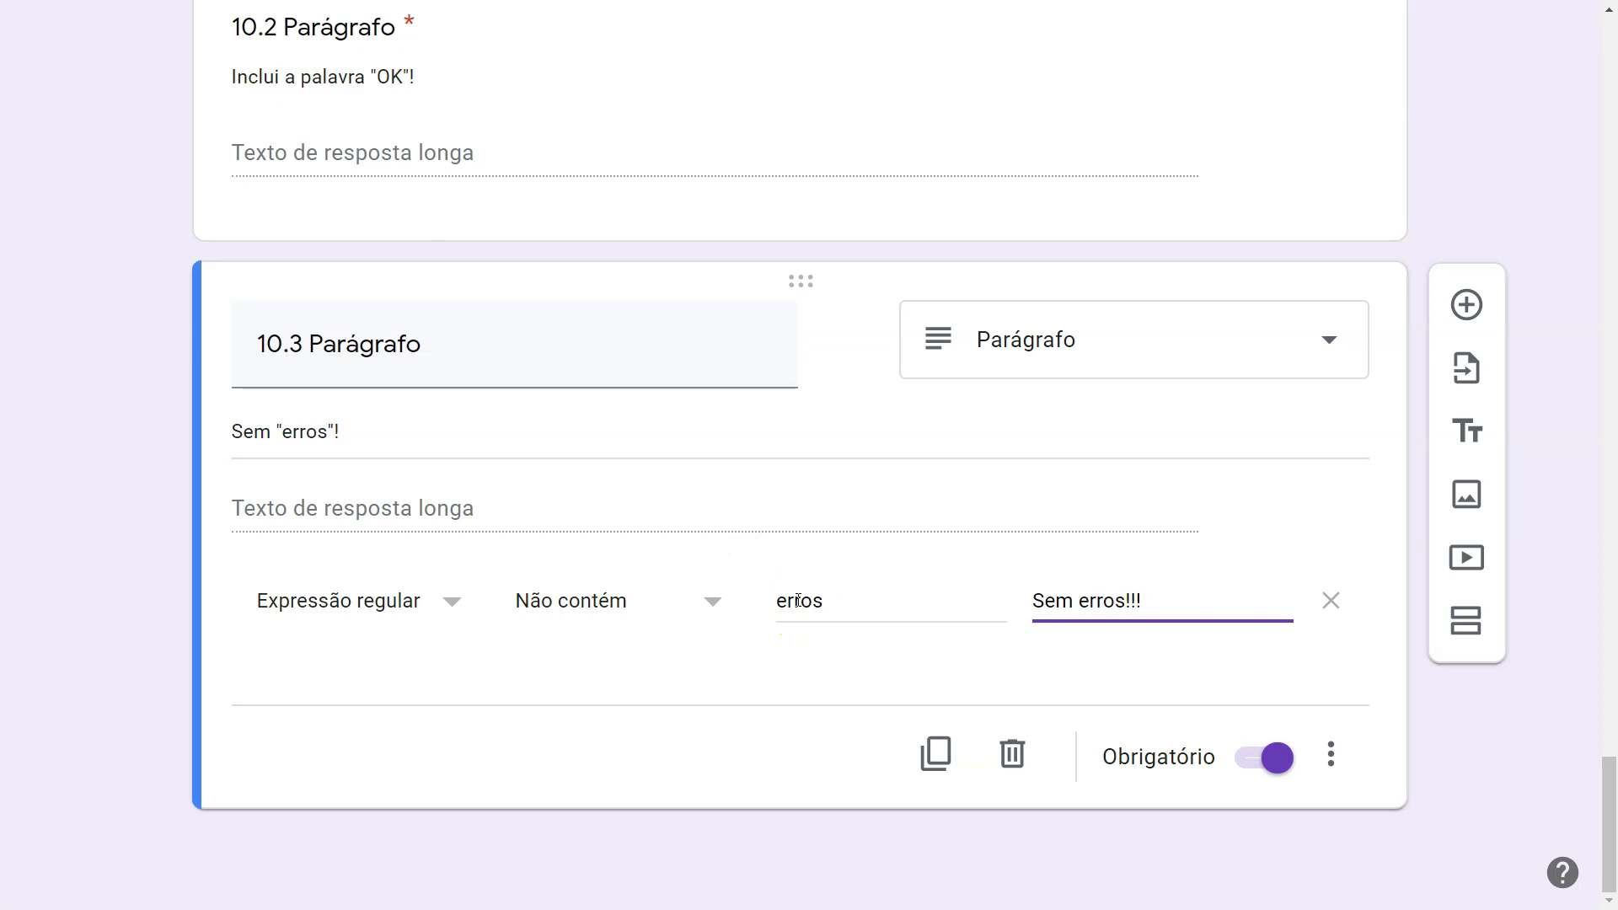
{"action": "double_click", "coordinate": [791, 600]}
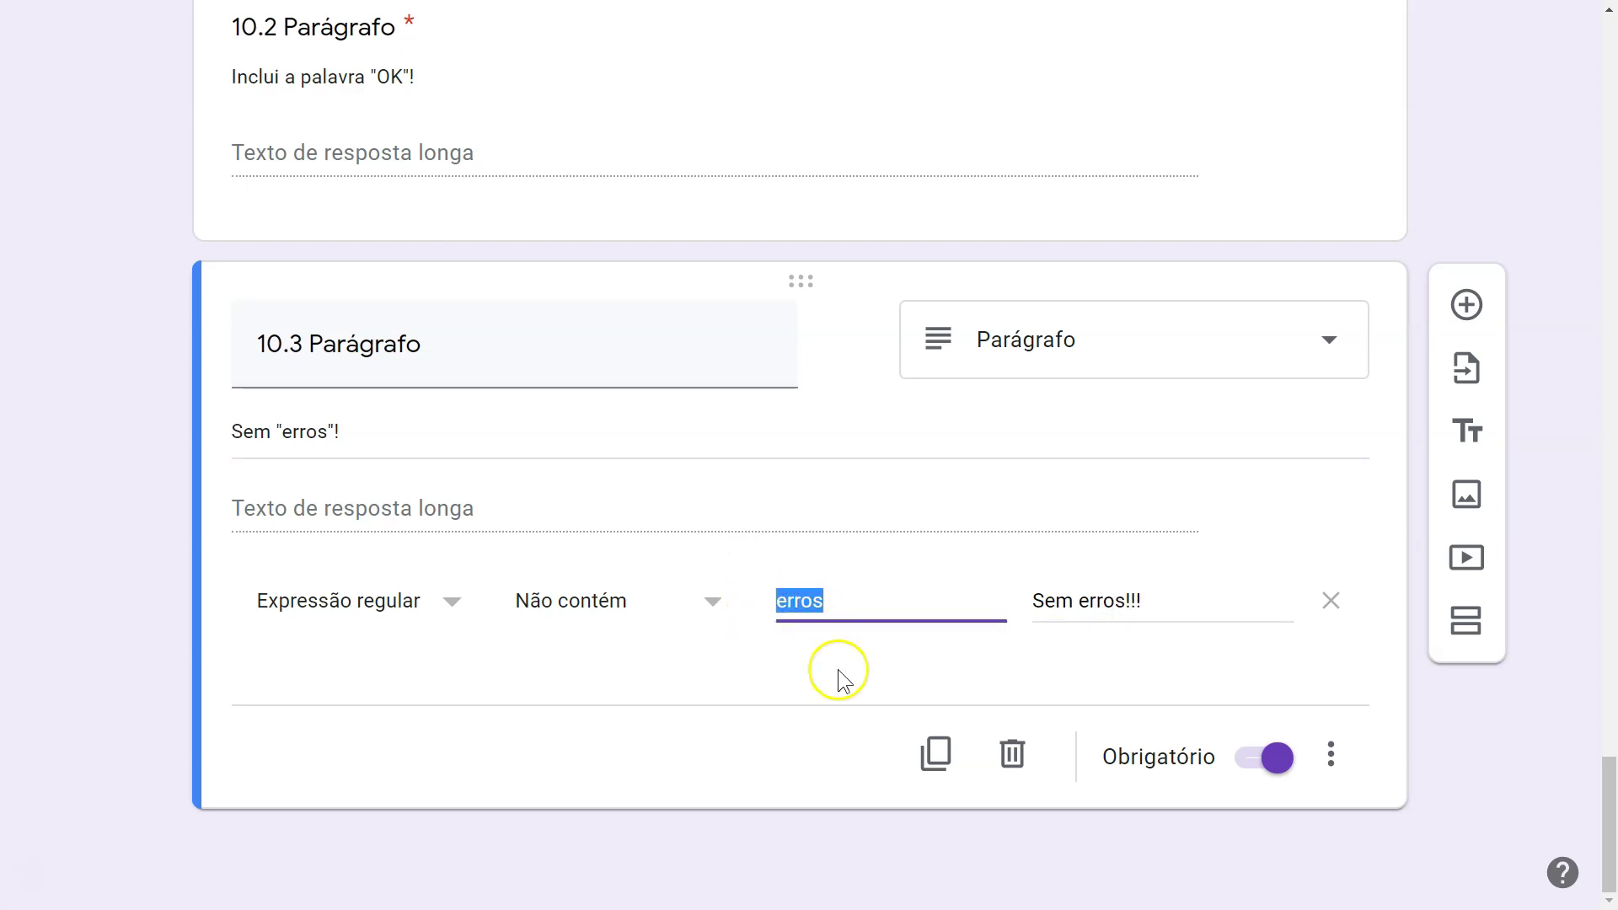
Duplicate question 10.3 and renumber the copy as 10.4.
{"action": "left_click", "coordinate": [934, 755]}
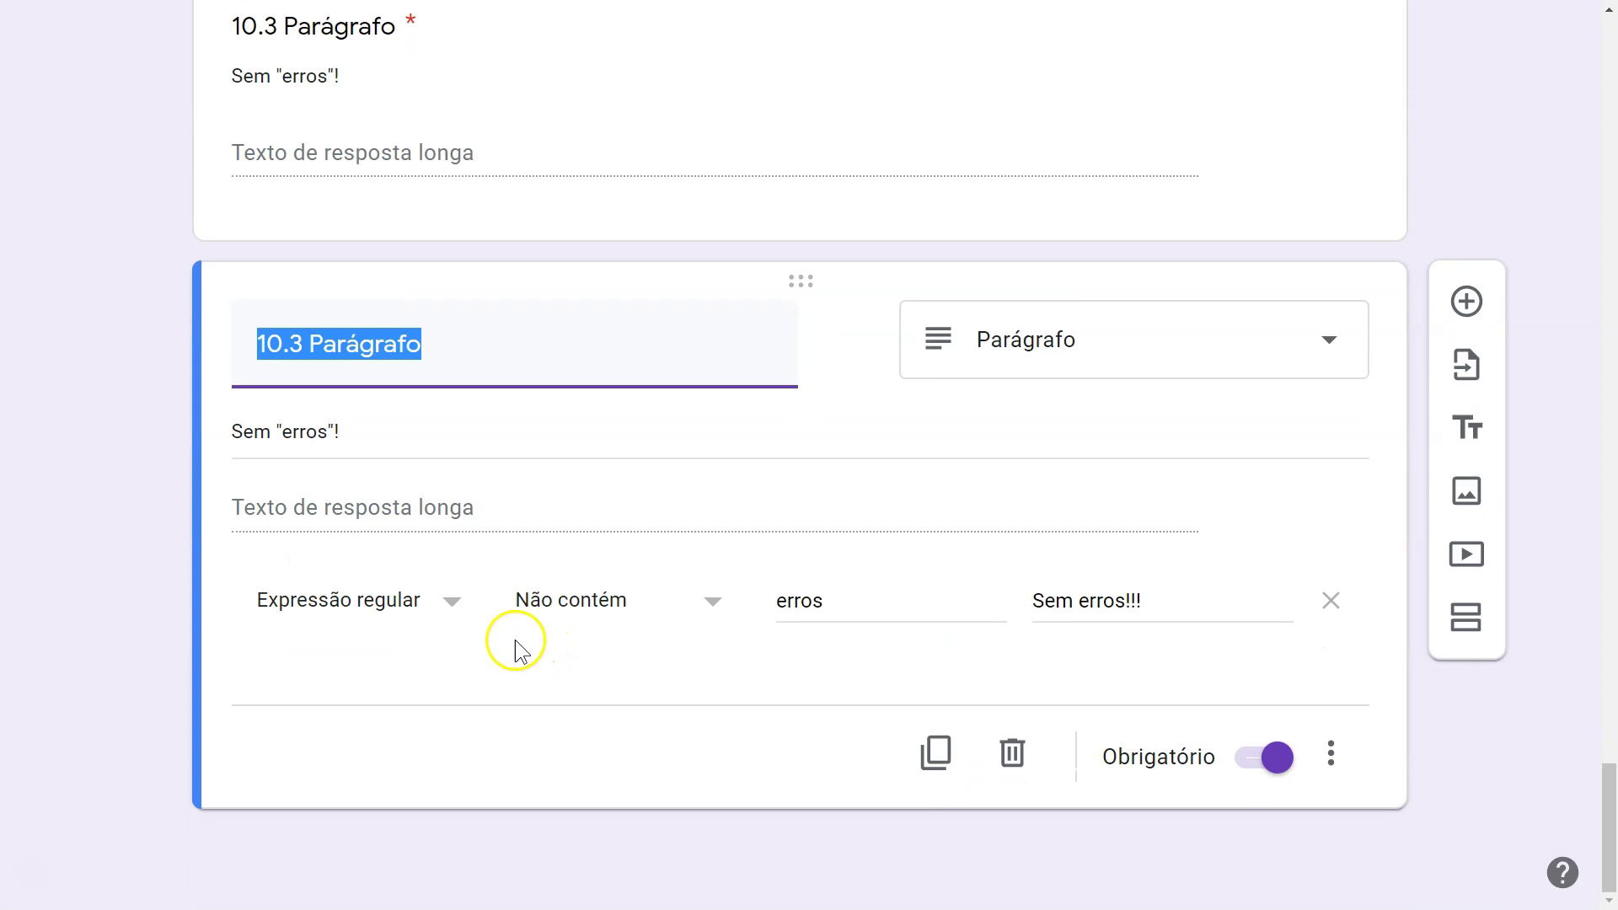
{"action": "left_click", "coordinate": [301, 354]}
{"action": "key", "text": "BackSpace"}
{"action": "type", "text": "4"}
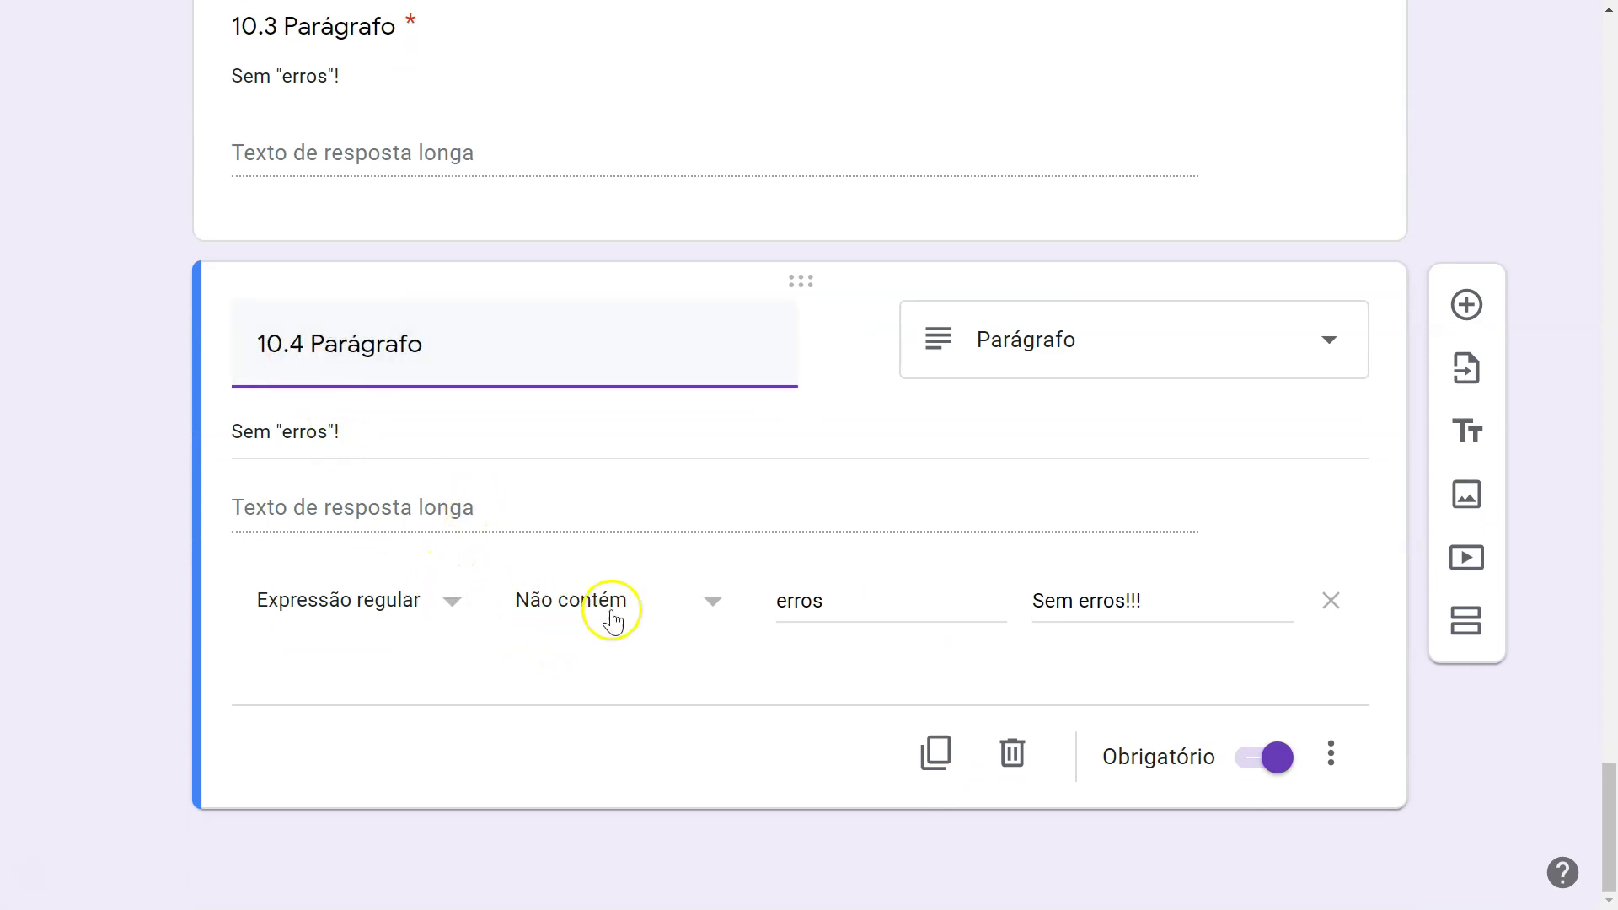
Switch question 10.4's validation condition to "Correspondências" and clear its pattern and error text.
{"action": "left_click", "coordinate": [613, 622]}
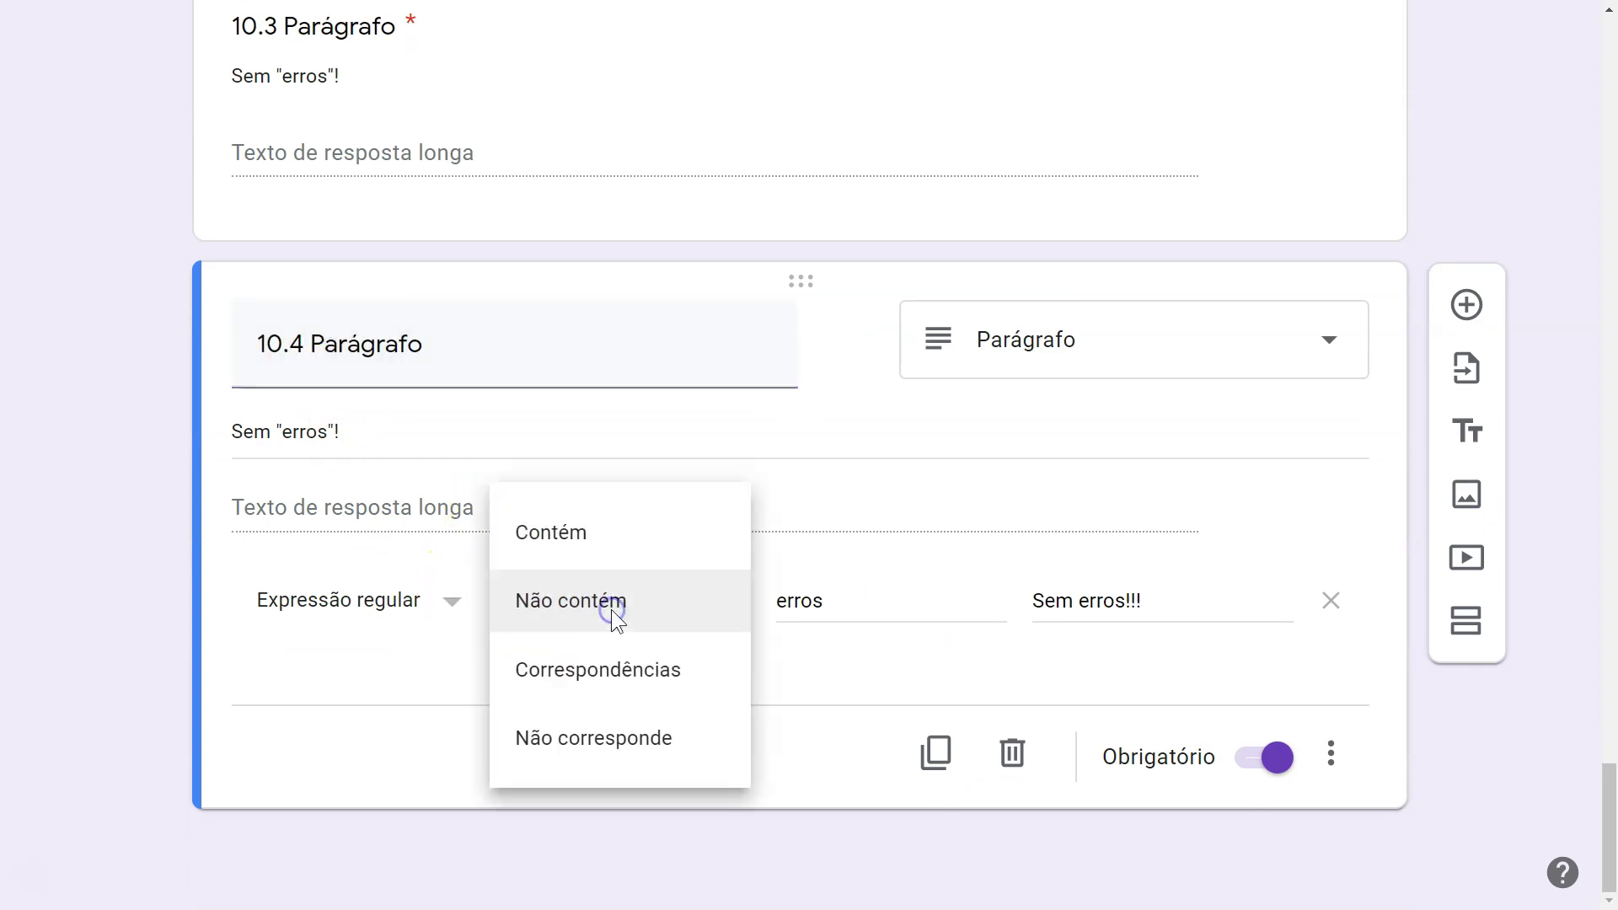
{"action": "left_click", "coordinate": [620, 674]}
{"action": "double_click", "coordinate": [799, 601]}
{"action": "key", "text": "BackSpace"}
{"action": "left_click", "coordinate": [1085, 607]}
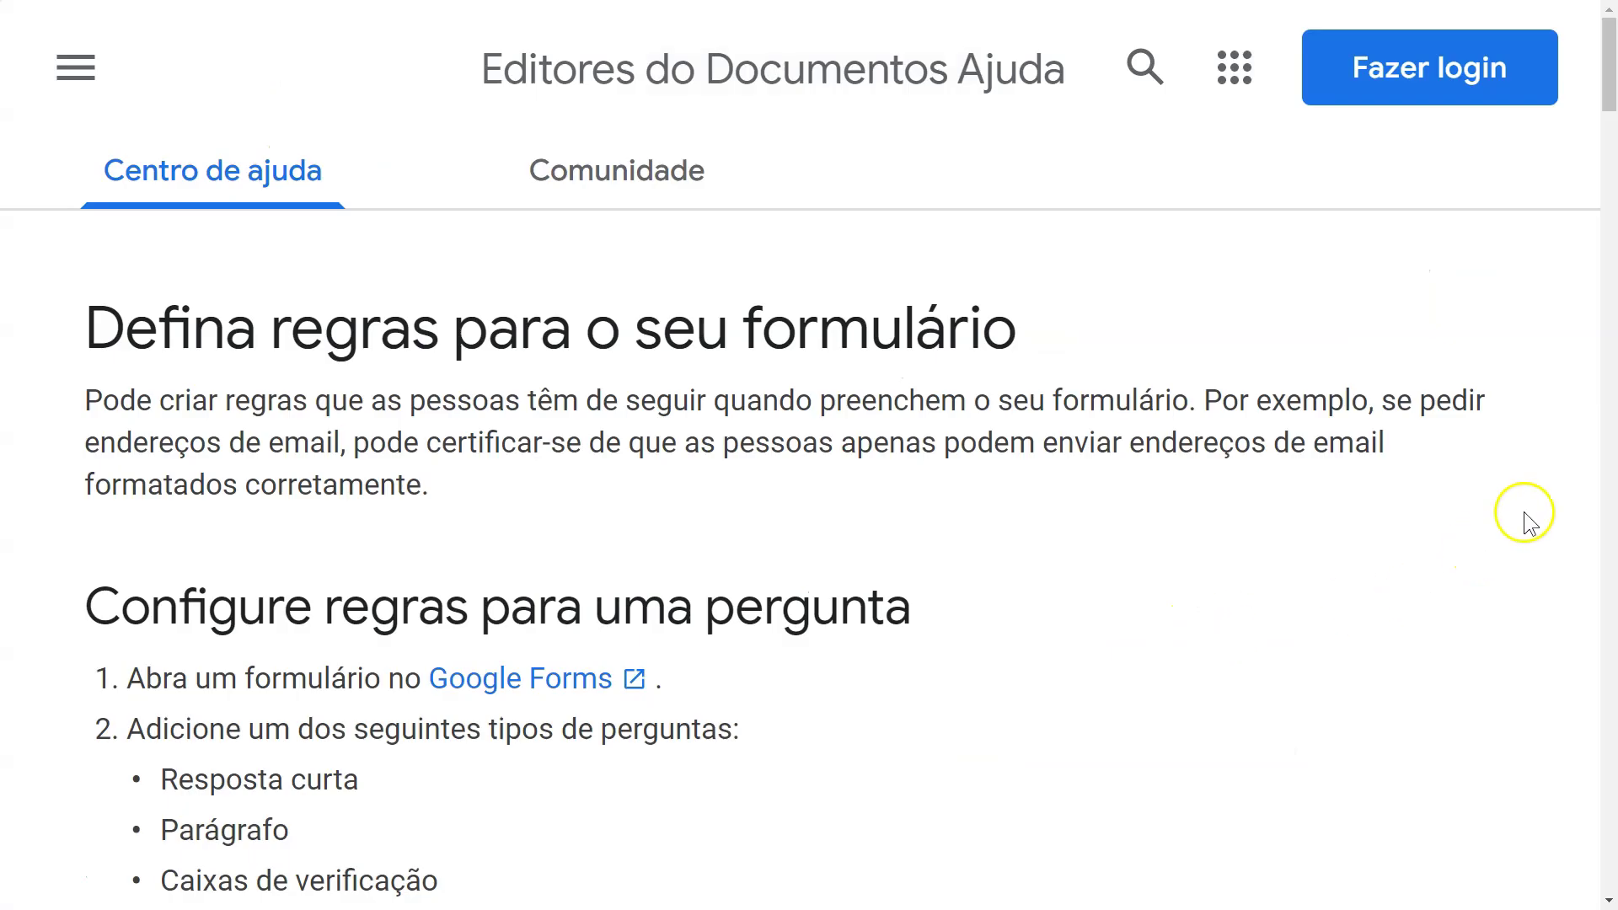
On the Docs Editors help page about form rules, examine the regular expression table, including the caret example.
{"action": "middle_click", "coordinate": [1523, 513]}
{"action": "scroll", "coordinate": [1523, 336], "scroll_direction": "down", "scroll_amount": 12}
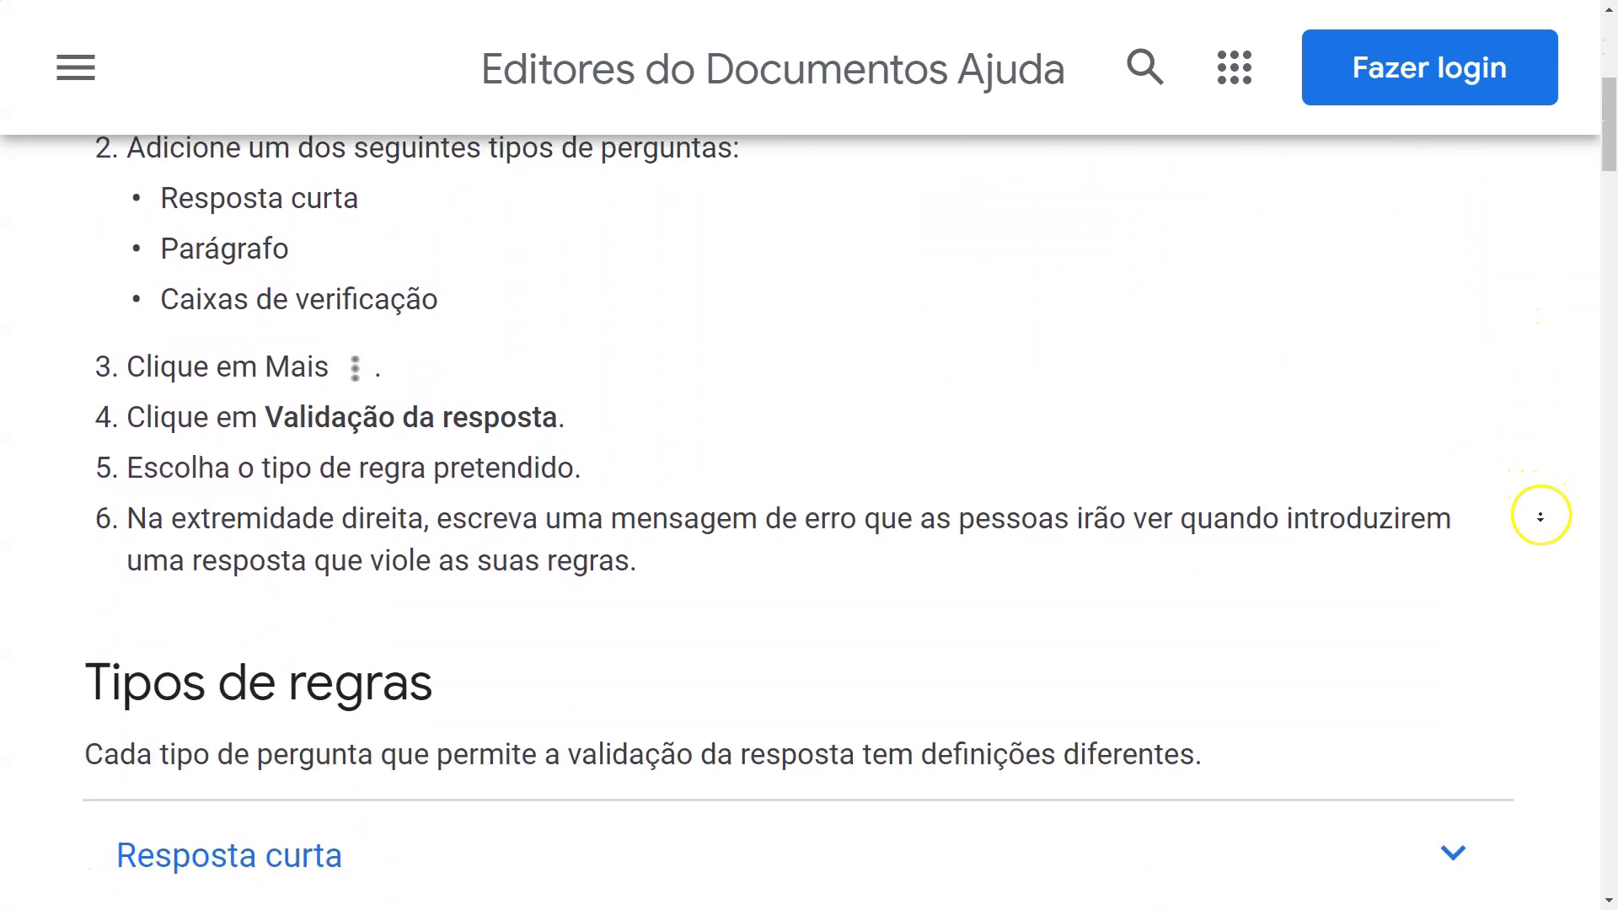
{"action": "scroll", "coordinate": [1541, 520], "scroll_direction": "down", "scroll_amount": 10}
{"action": "middle_click", "coordinate": [1537, 522]}
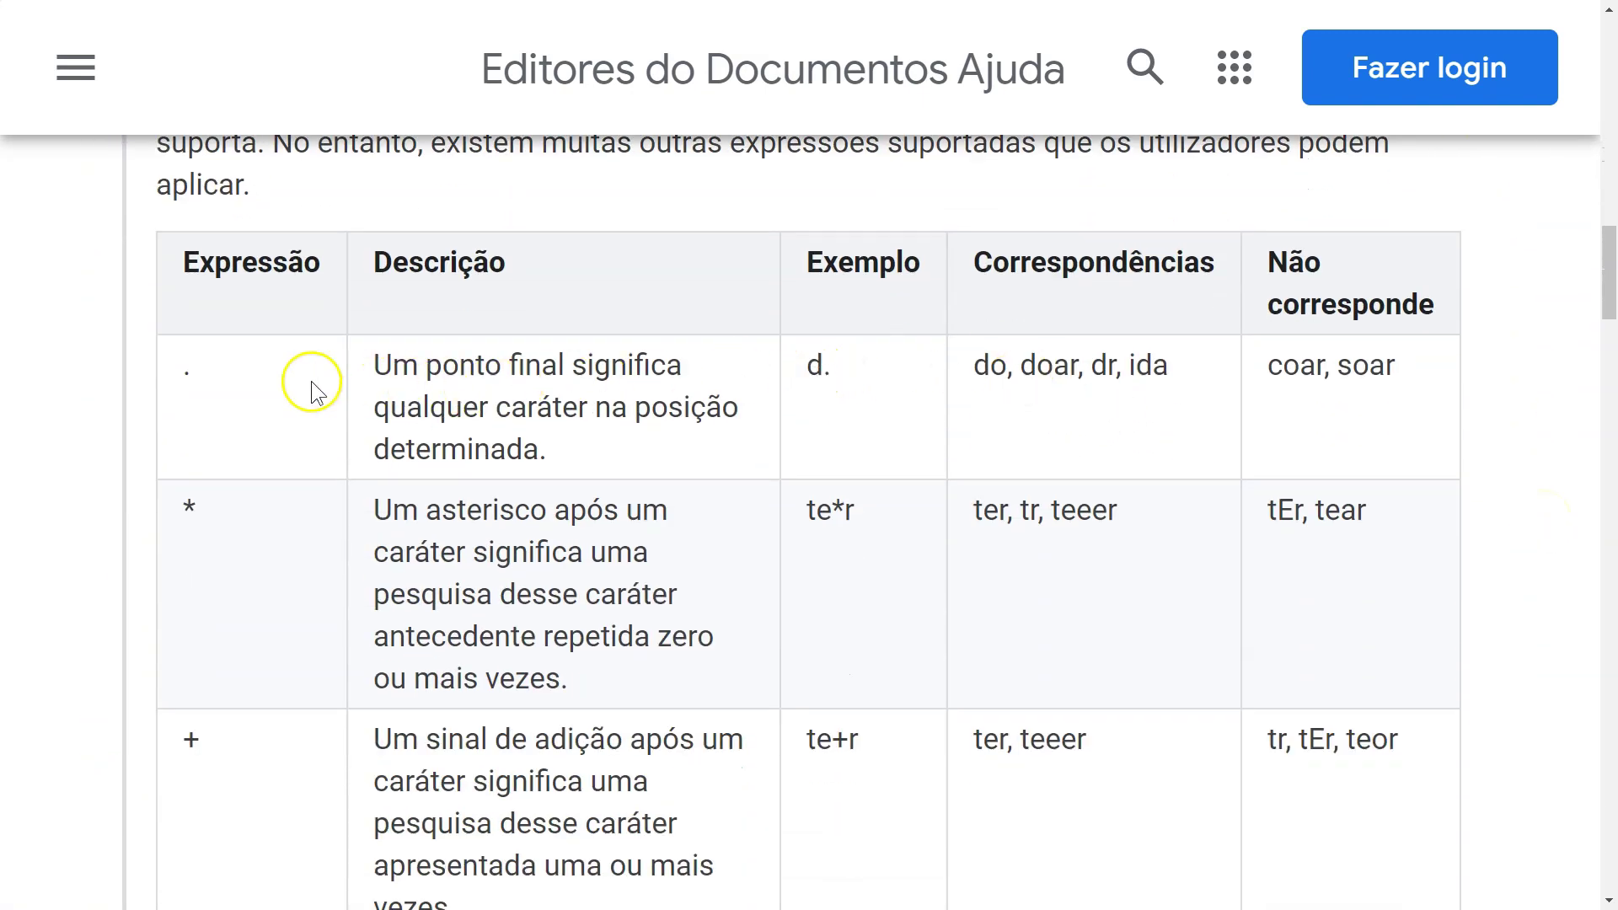
{"action": "scroll", "coordinate": [1012, 524], "scroll_direction": "down", "scroll_amount": 10}
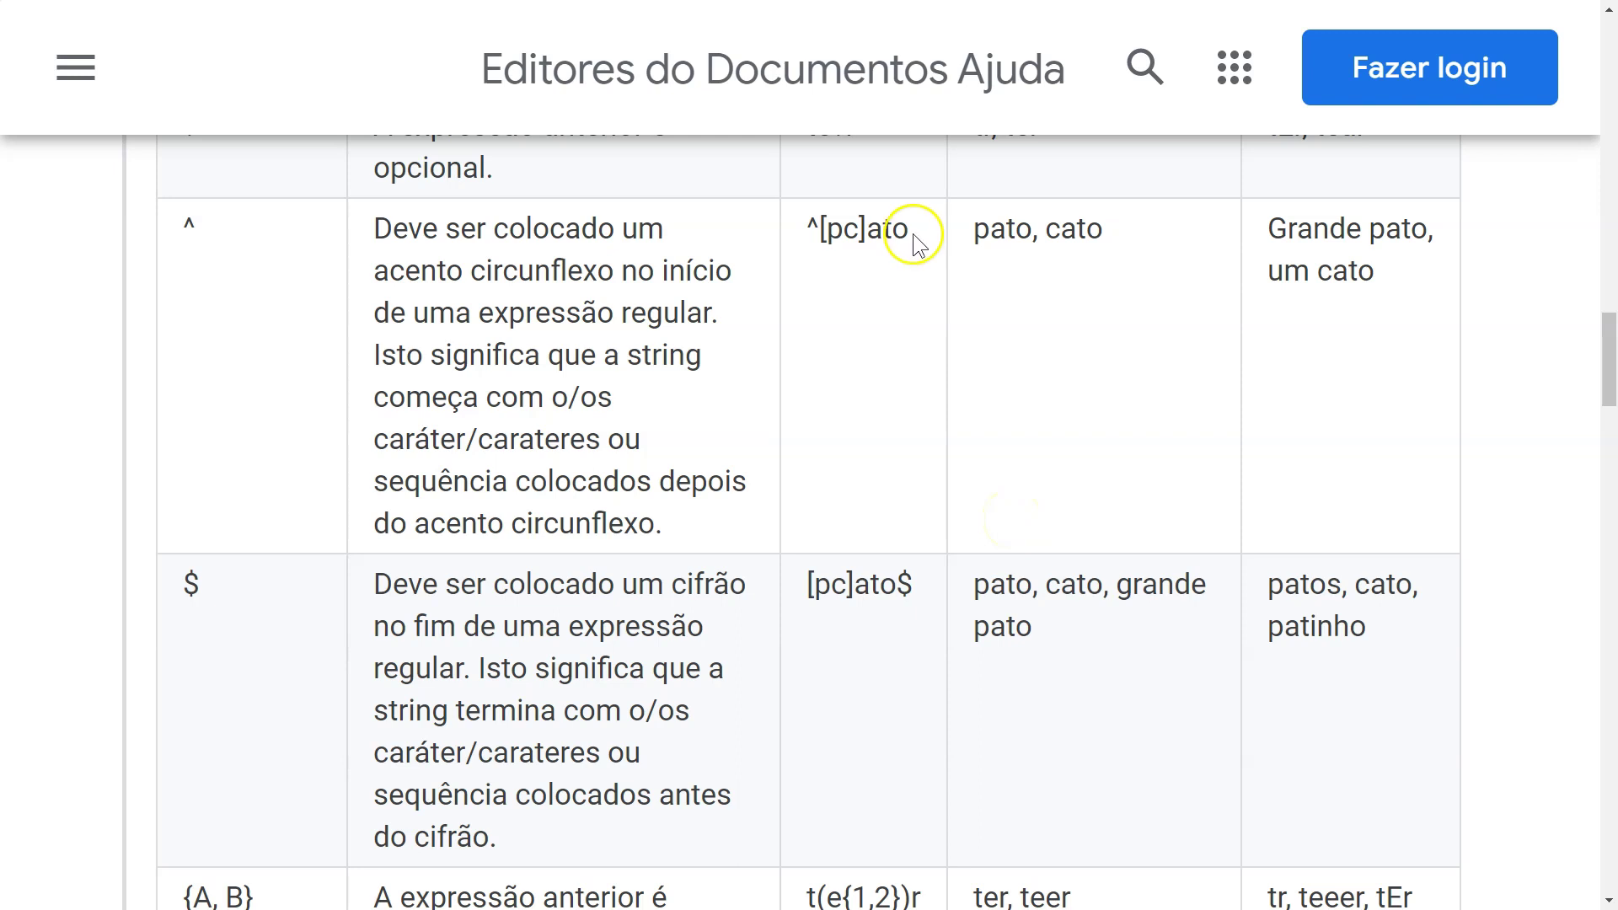
{"action": "left_click_drag", "start_coordinate": [868, 229], "coordinate": [902, 230]}
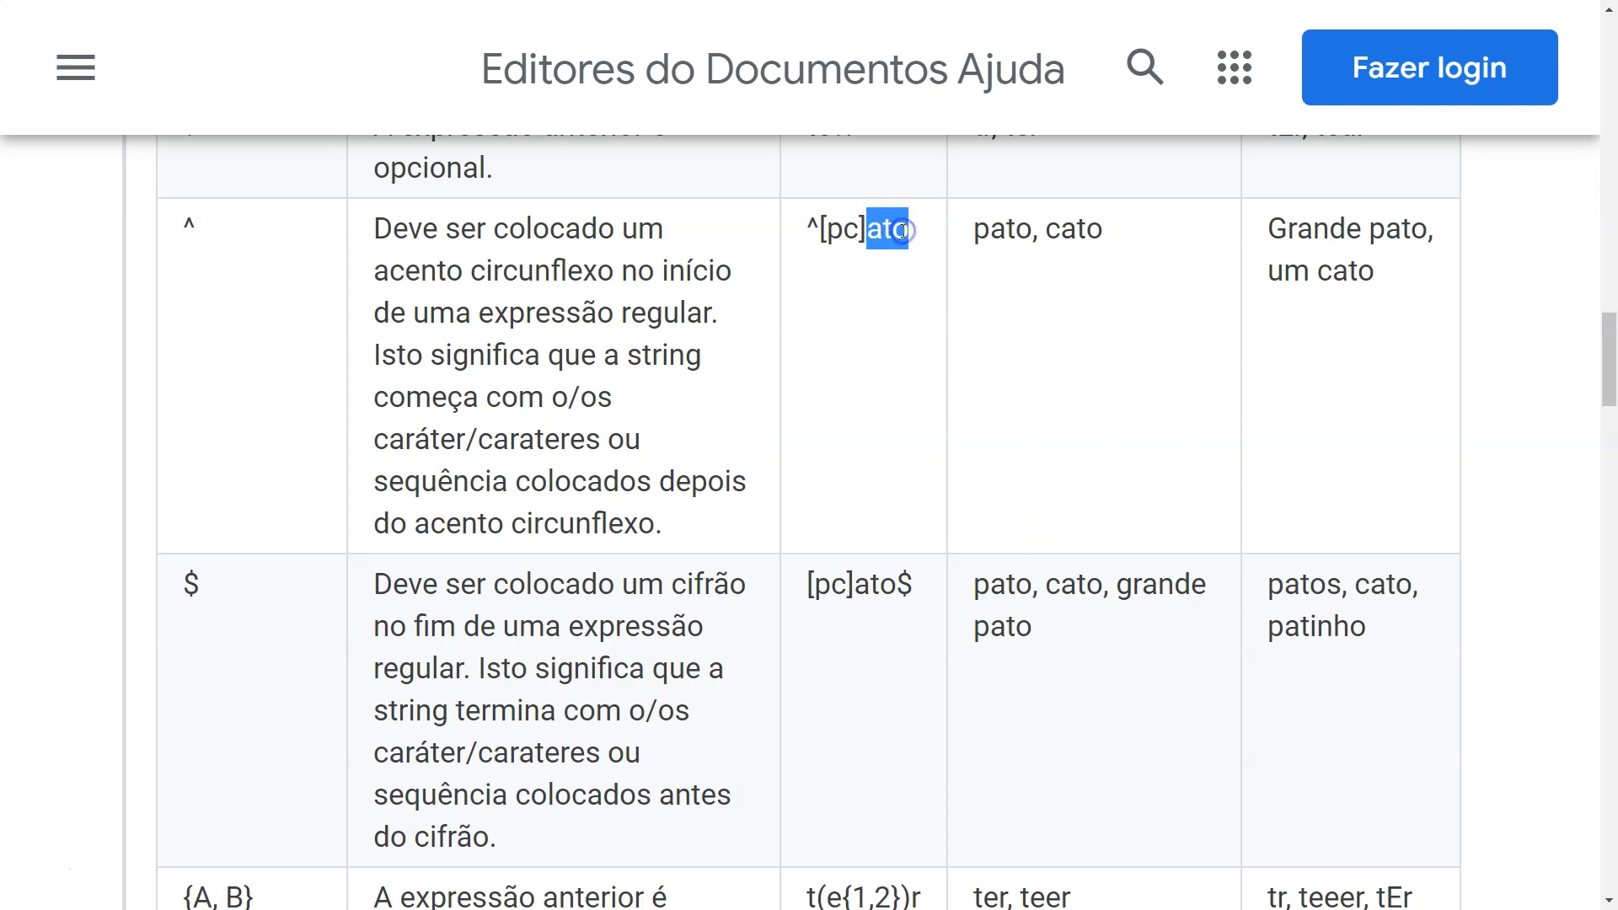
{"action": "left_click_drag", "start_coordinate": [860, 228], "coordinate": [849, 224]}
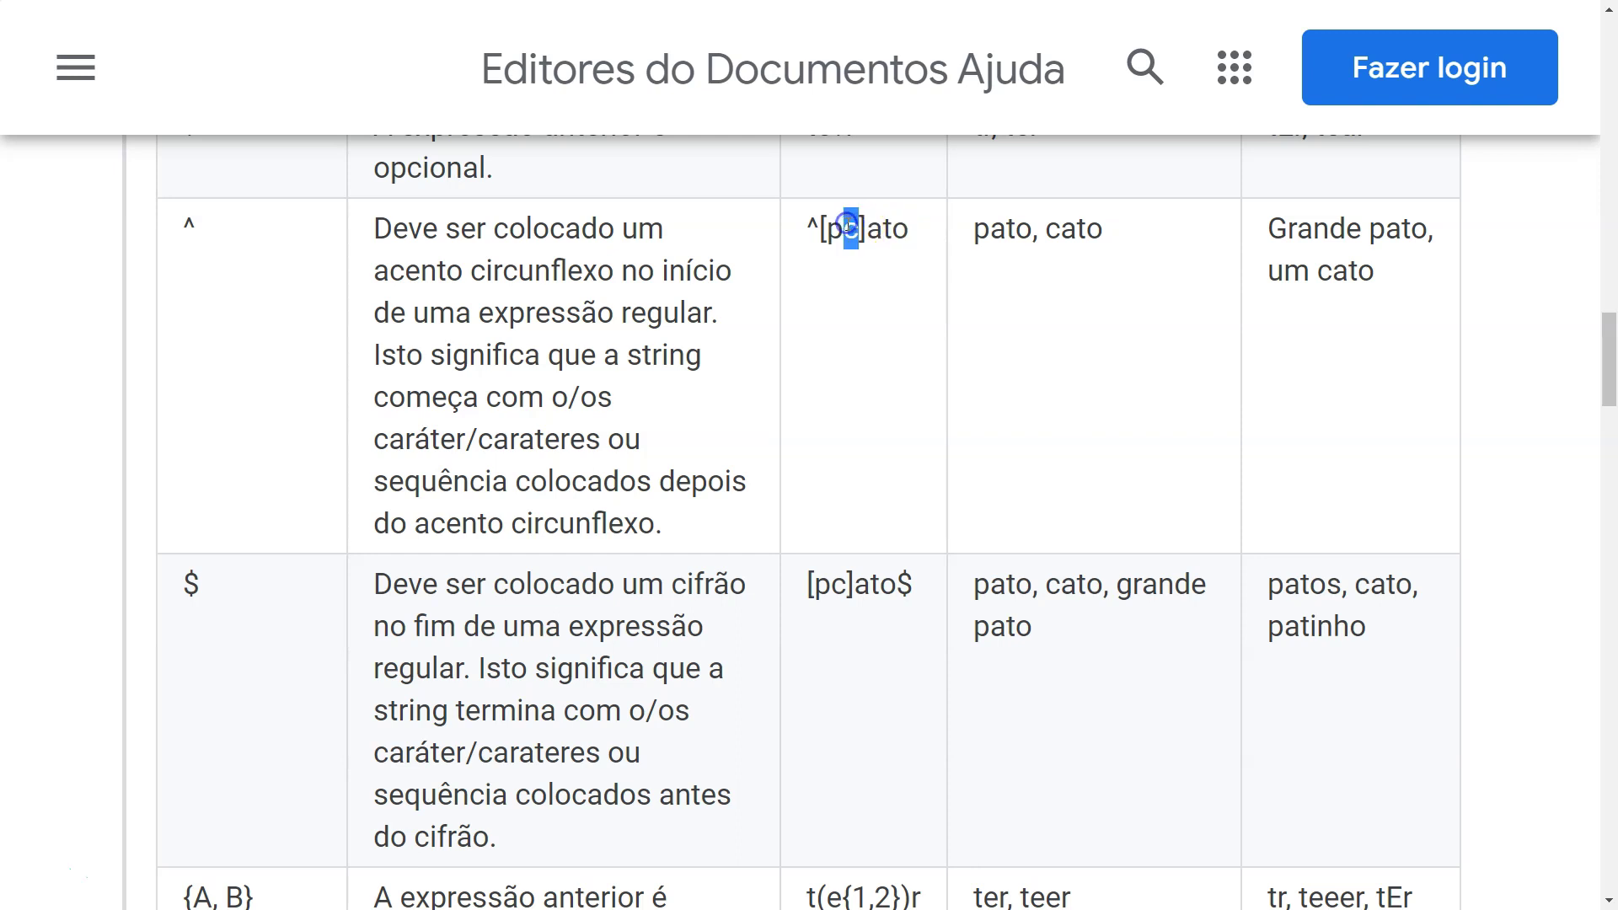
Copy the example expression ^[pc]ato from the help page and paste it as question 10.4's validation pattern in the form.
{"action": "left_click_drag", "start_coordinate": [843, 226], "coordinate": [808, 230]}
{"action": "key", "text": "super+c"}
{"action": "left_click", "coordinate": [838, 226]}
{"action": "right_click", "coordinate": [808, 229]}
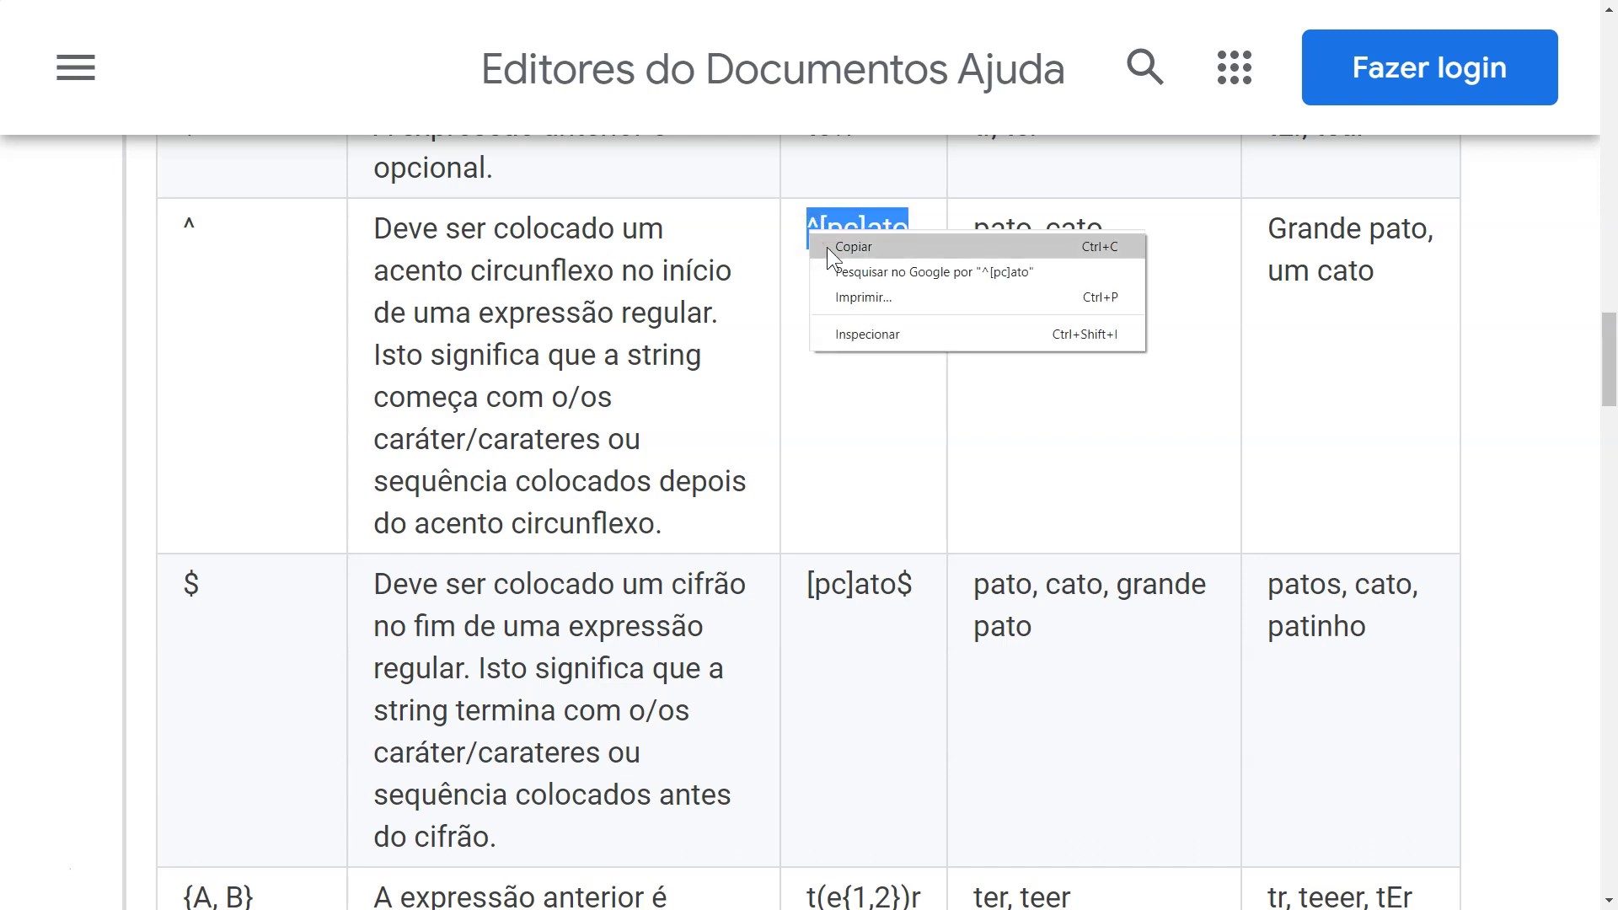
{"action": "left_click", "coordinate": [836, 247]}
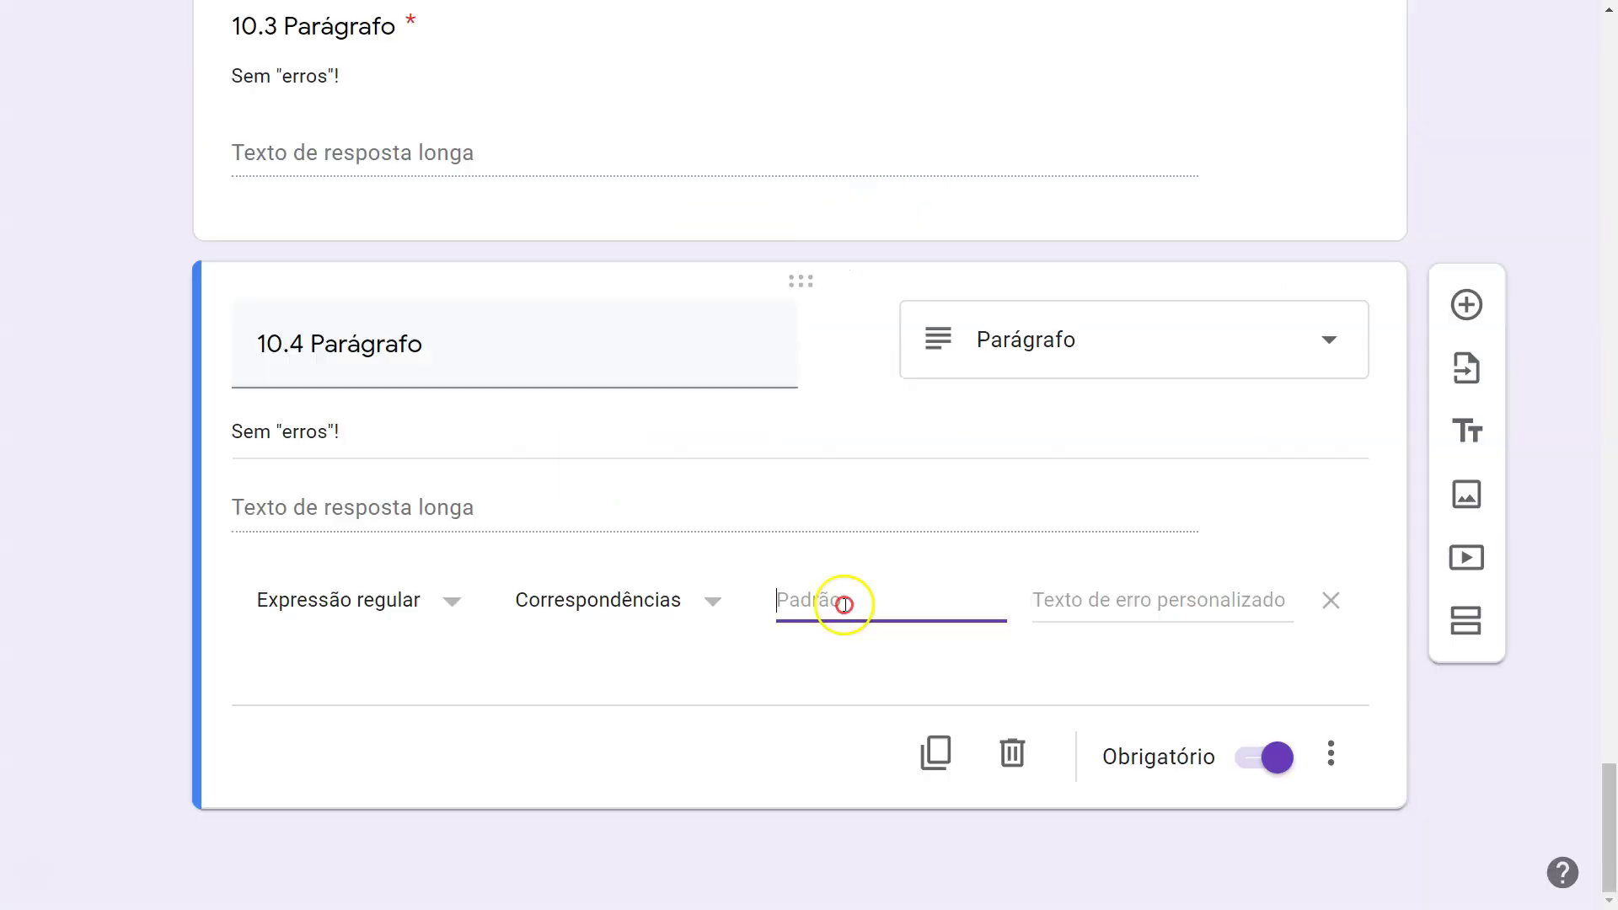
{"action": "right_click", "coordinate": [843, 604]}
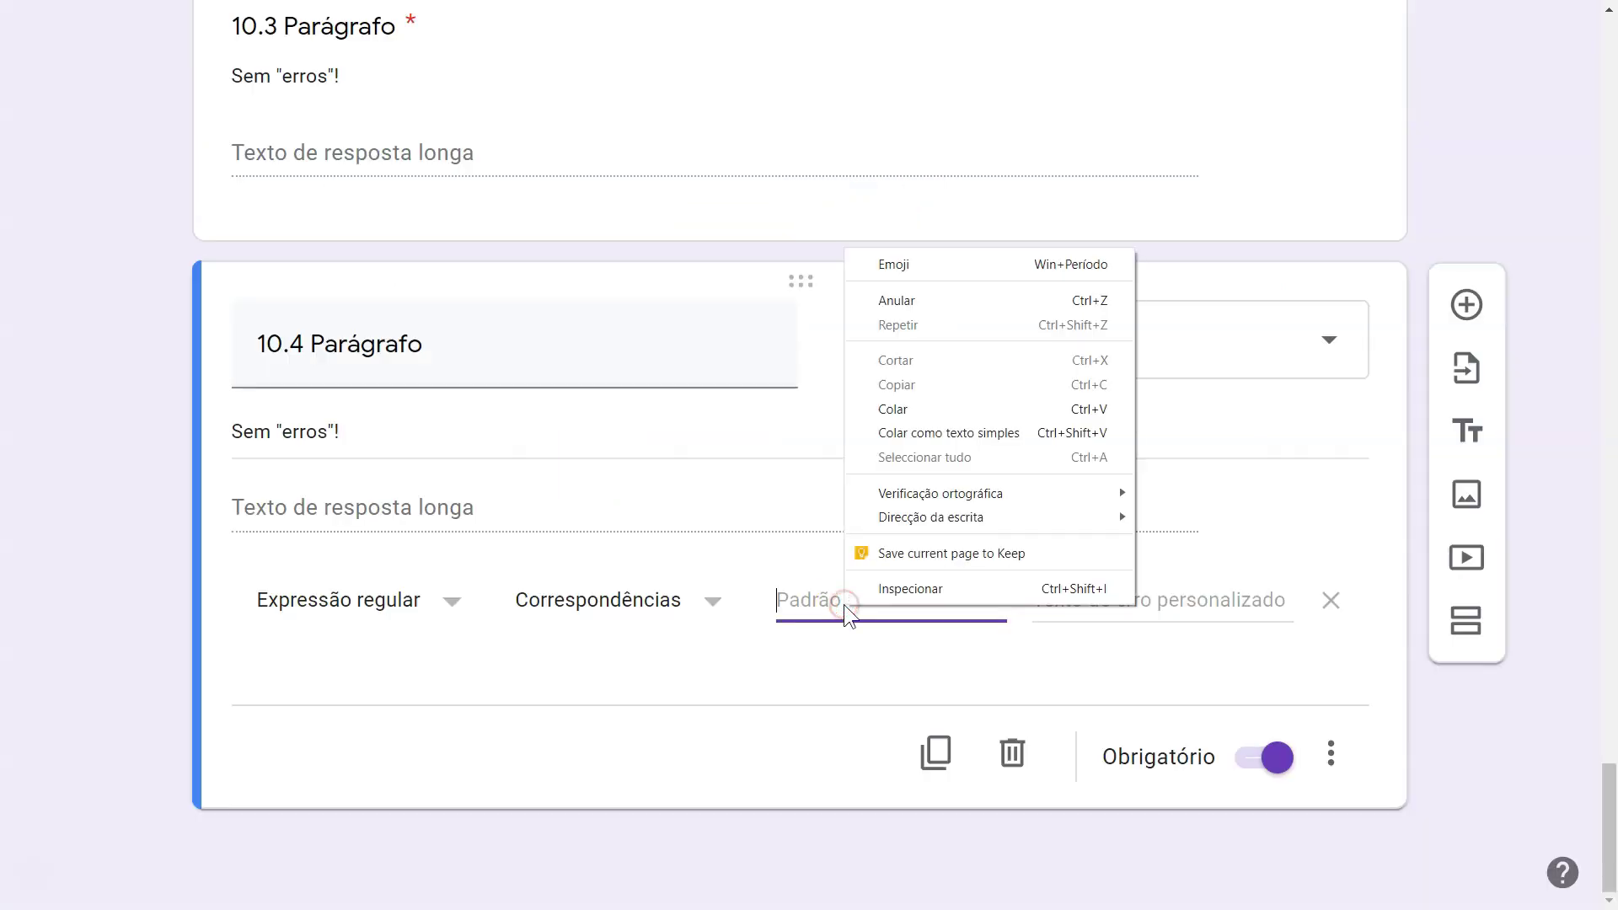
{"action": "left_click", "coordinate": [922, 411]}
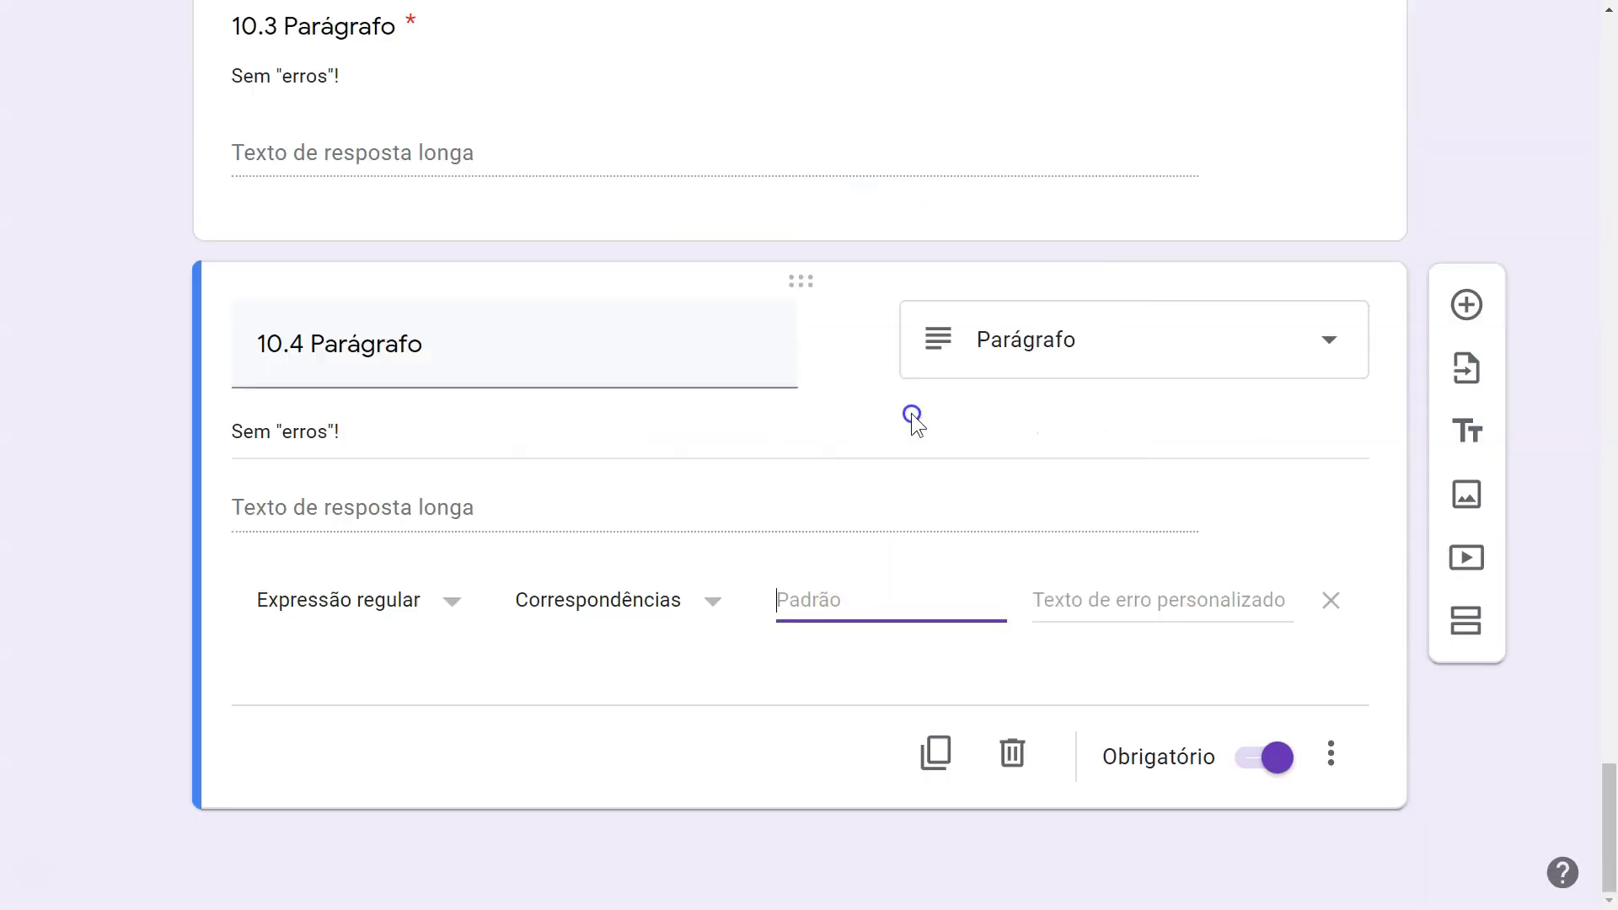
Set question 10.4's error text to "E as palavras necessárias?" and its description to 'Escreve um palavra "chave"!'.
{"action": "left_click", "coordinate": [1075, 599]}
{"action": "type", "text": "Es"}
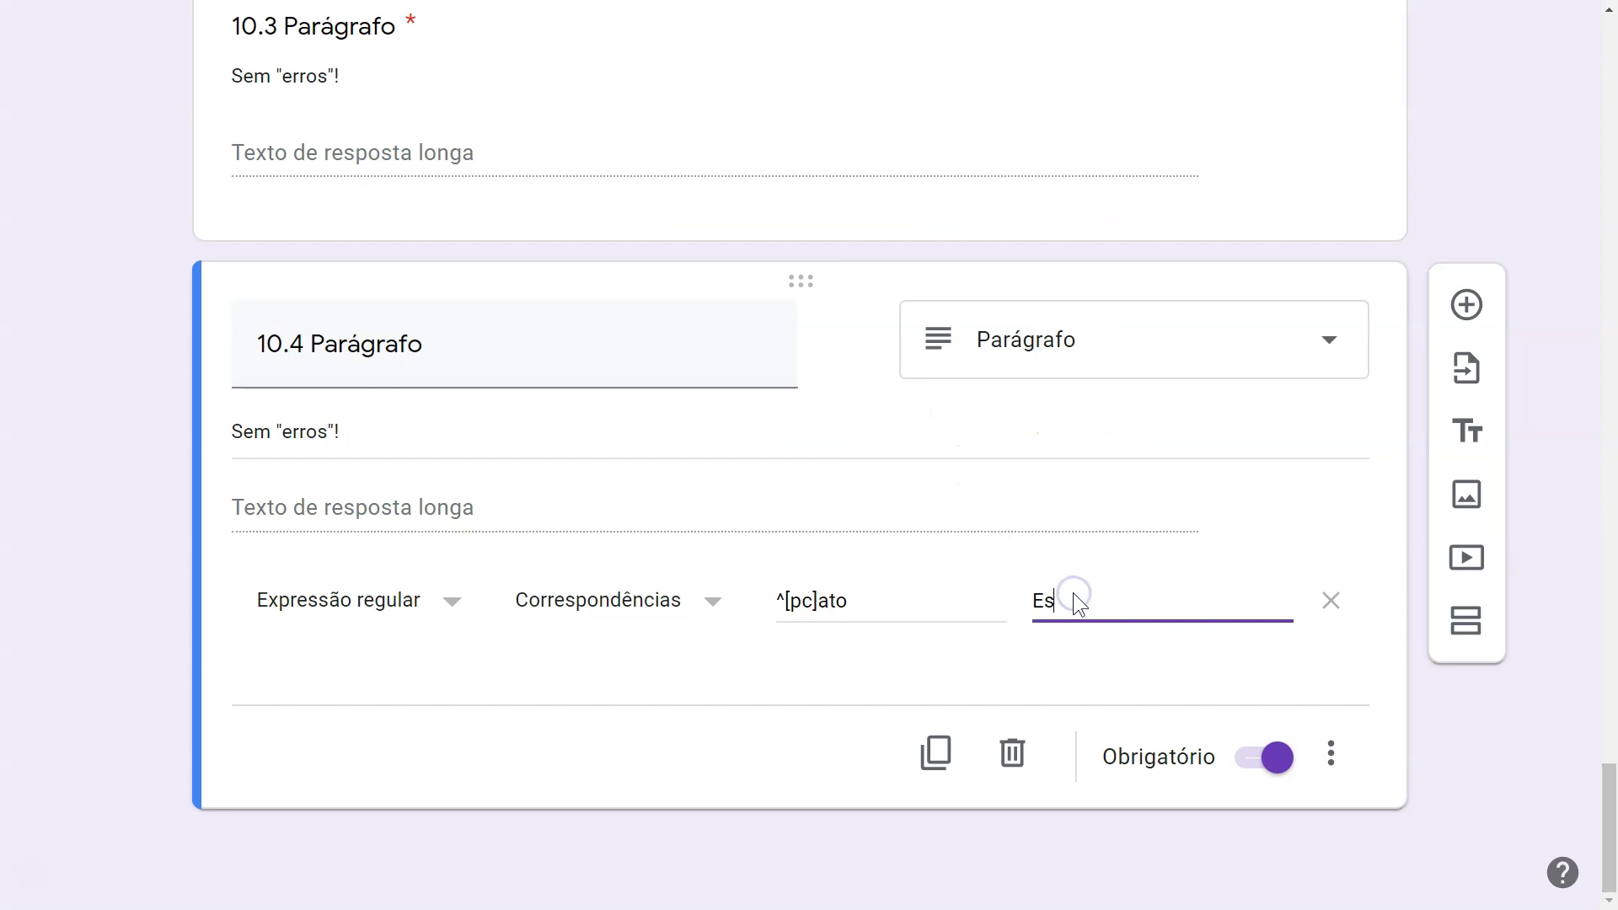
{"action": "type", "text": " as palavras necessárias?"}
{"action": "triple_click", "coordinate": [653, 445]}
{"action": "type", "text": "Escreve um palavra \"chave\"!"}
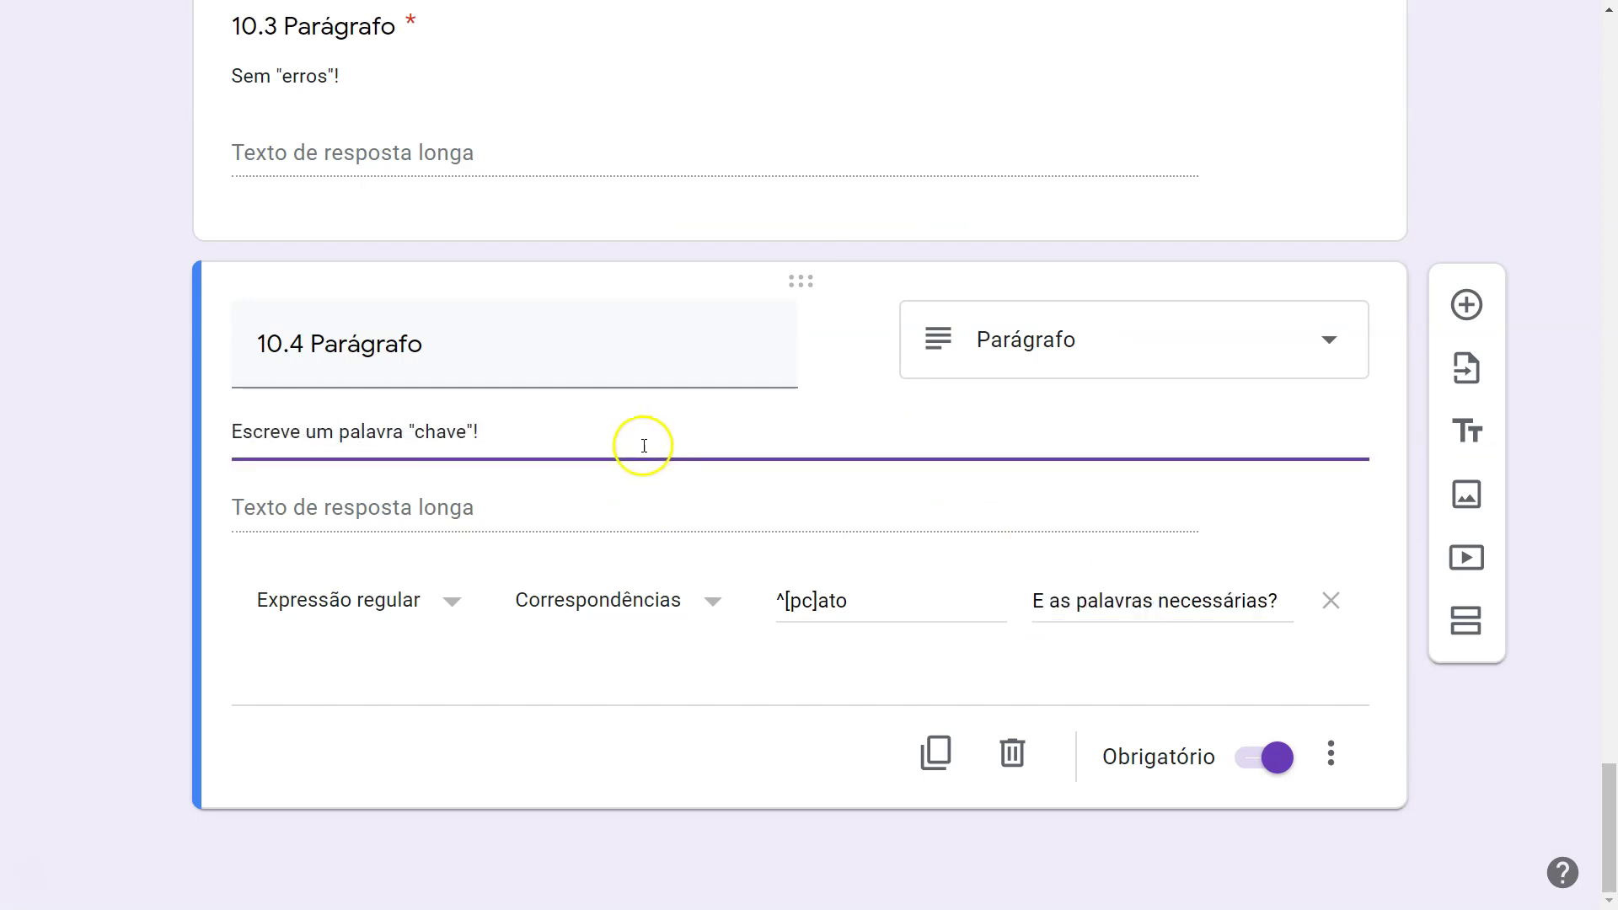
Finish editing question 10.4 and open the form's sending options.
{"action": "left_click", "coordinate": [389, 504]}
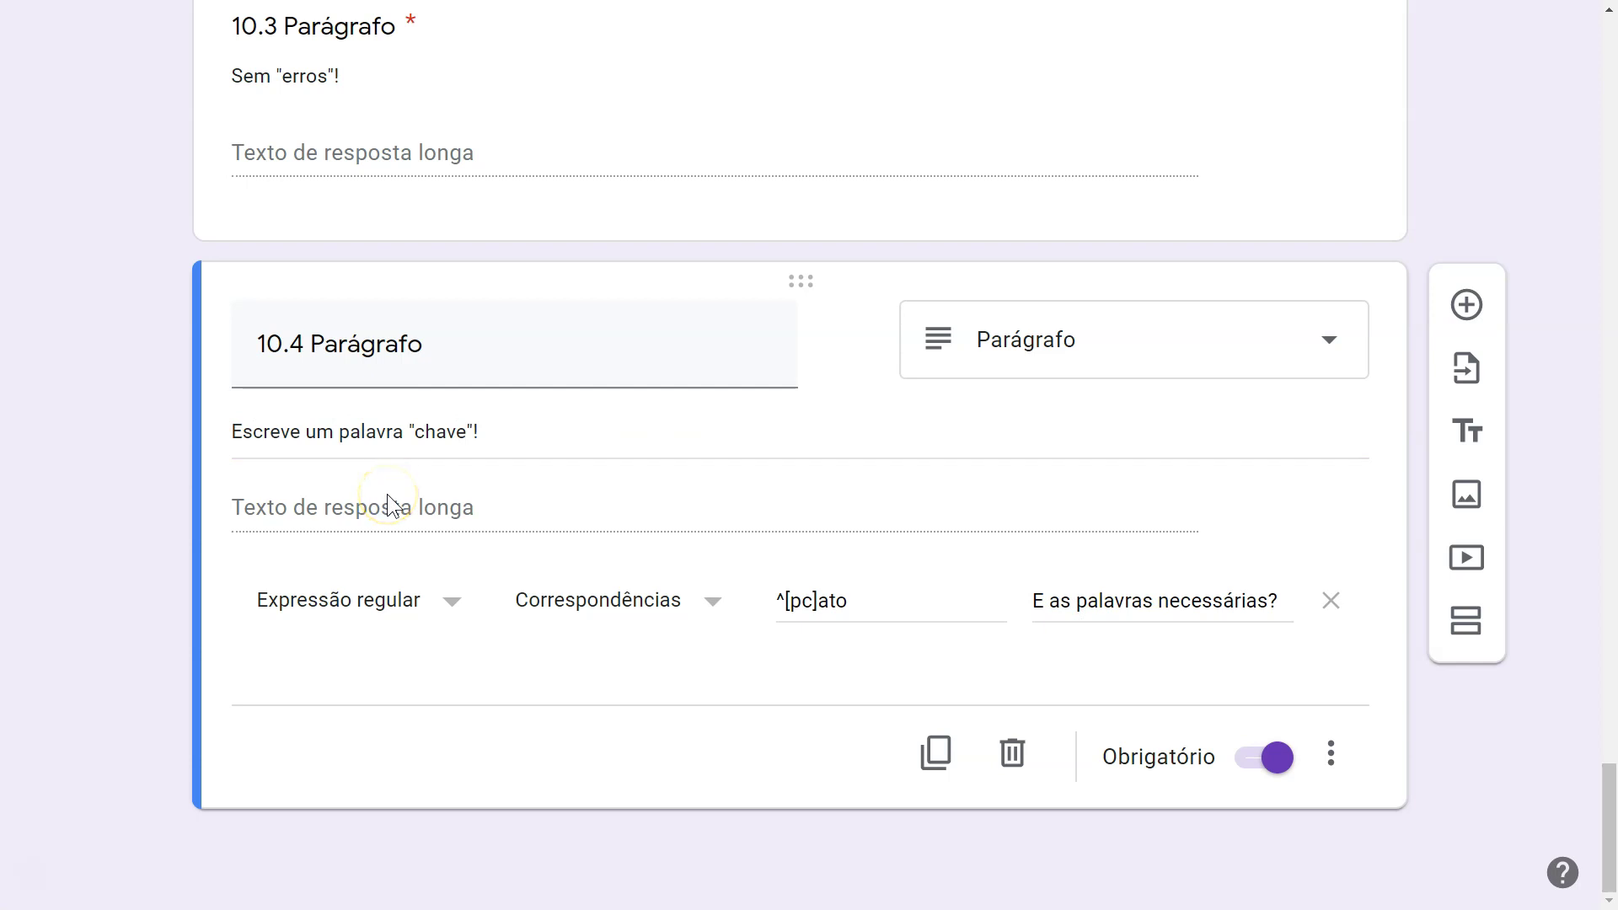
{"action": "left_click", "coordinate": [807, 601]}
{"action": "scroll", "coordinate": [99, 644], "scroll_direction": "up", "scroll_amount": 20}
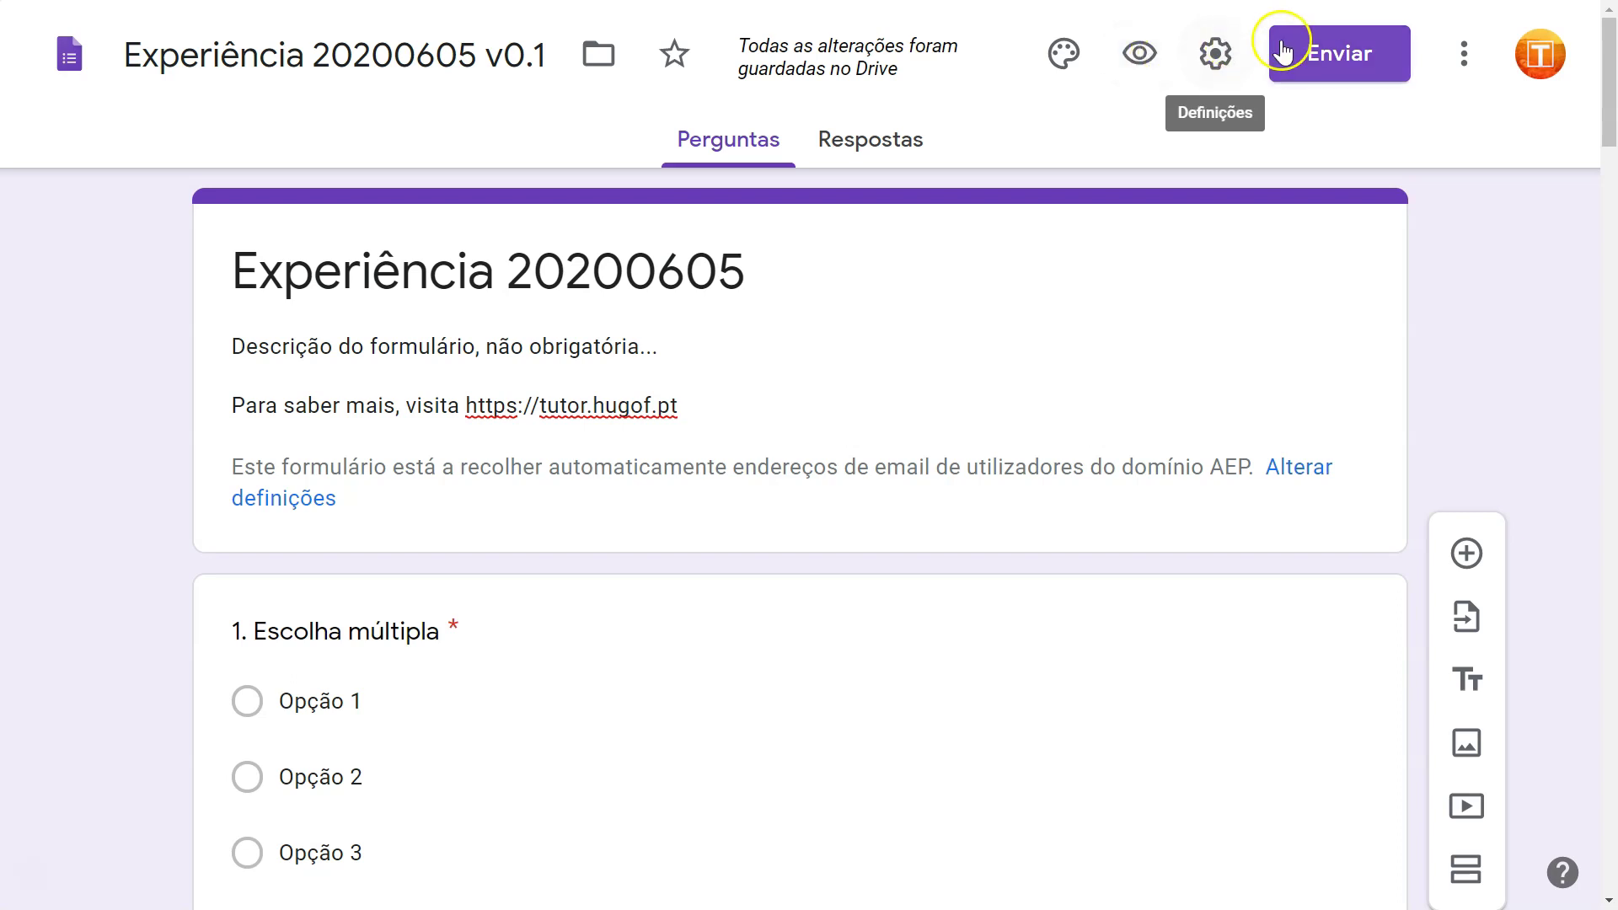
{"action": "left_click", "coordinate": [1309, 56]}
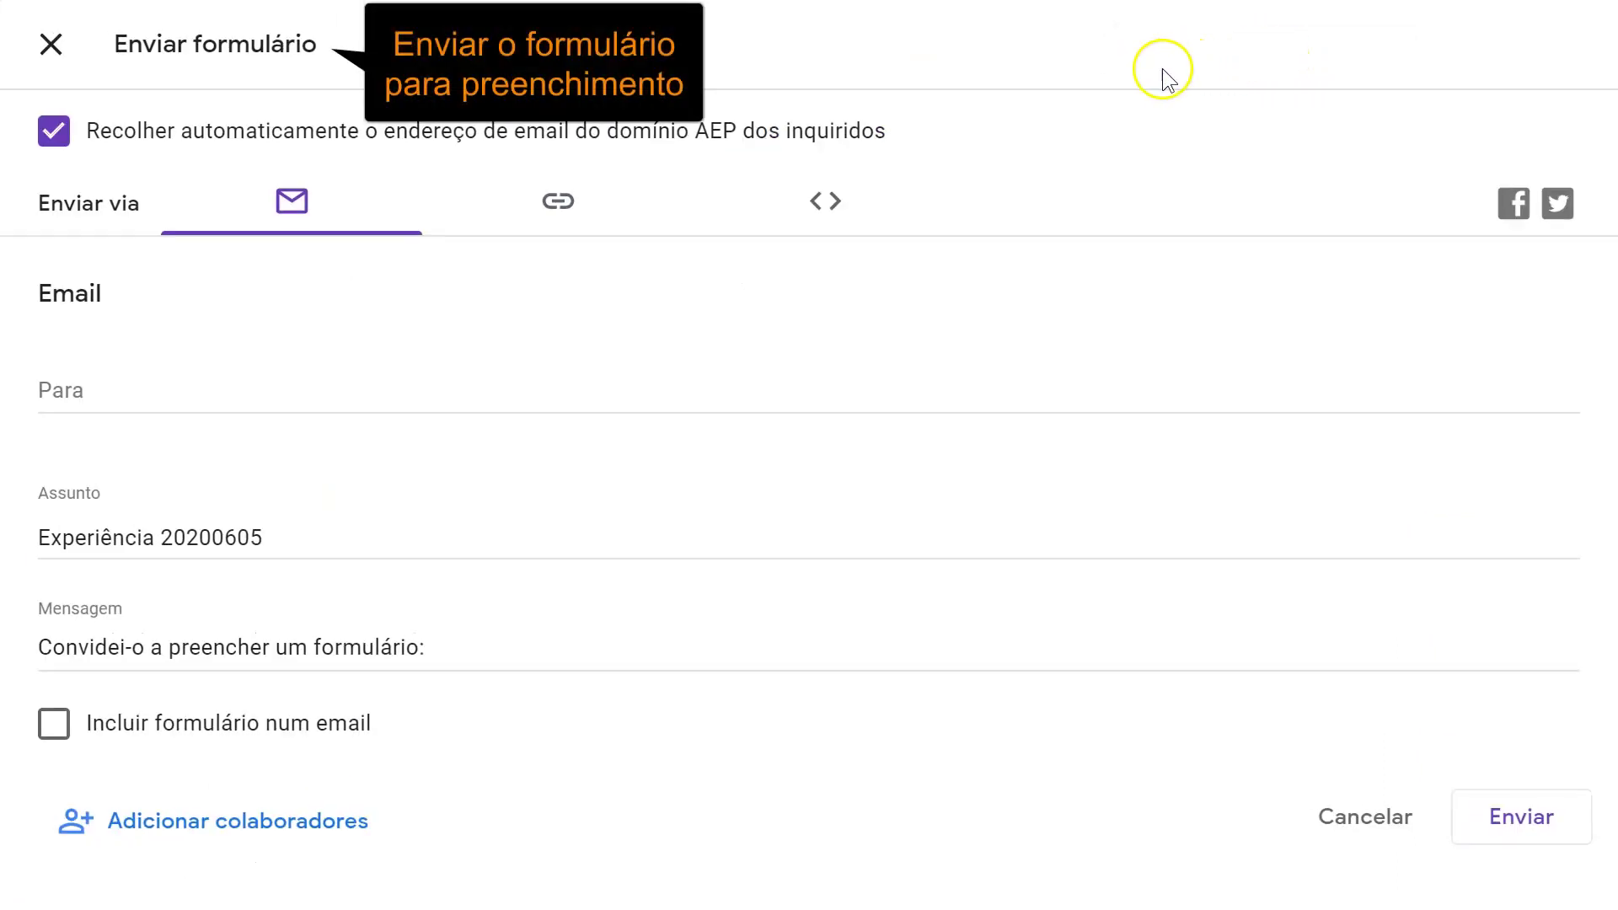
Address the e-mail invitation to the two student e-mail addresses and check its subject and message fields.
{"action": "left_click", "coordinate": [147, 398]}
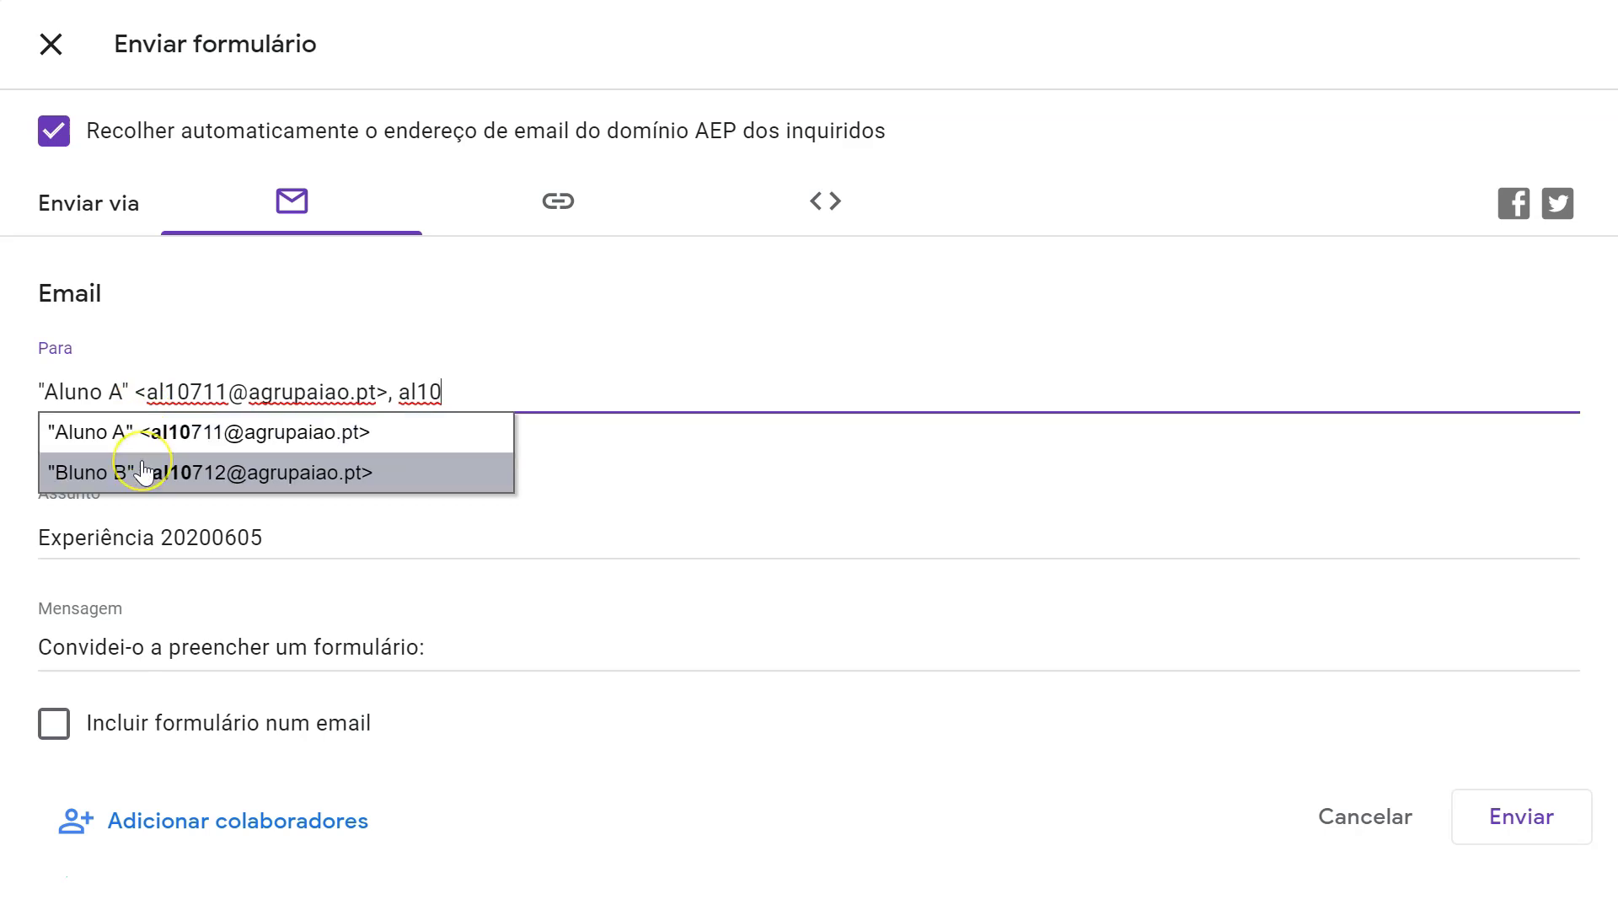
{"action": "left_click", "coordinate": [143, 472]}
{"action": "left_click", "coordinate": [238, 538]}
{"action": "left_click", "coordinate": [266, 650]}
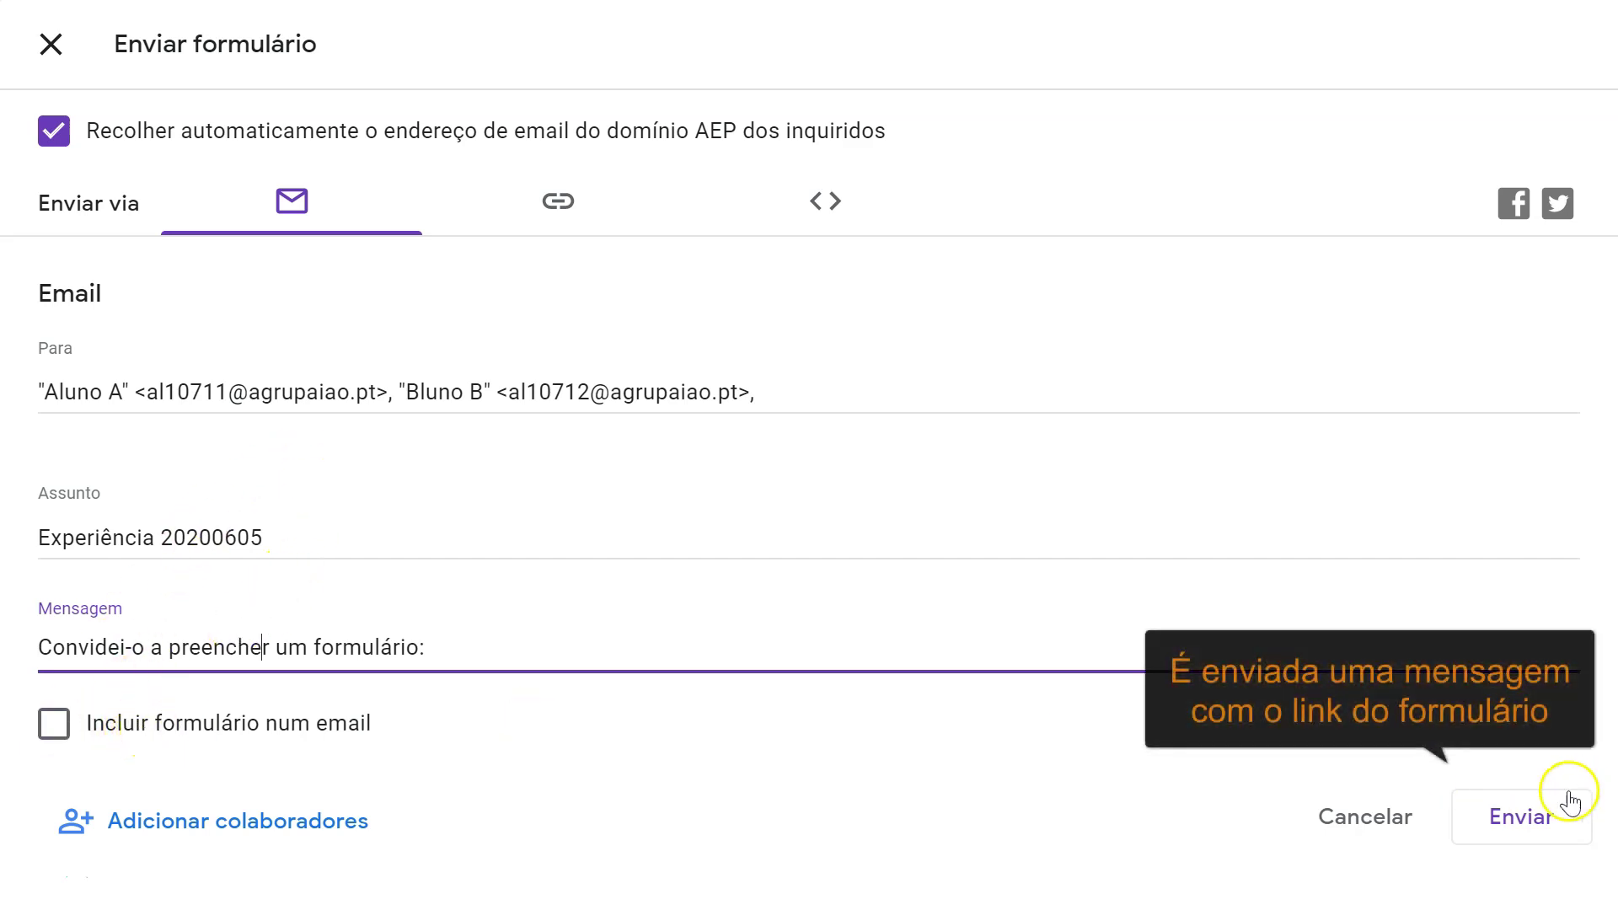
Switch to sharing the form by link, shorten the URL and copy it.
{"action": "left_click", "coordinate": [563, 204]}
{"action": "left_click", "coordinate": [184, 408]}
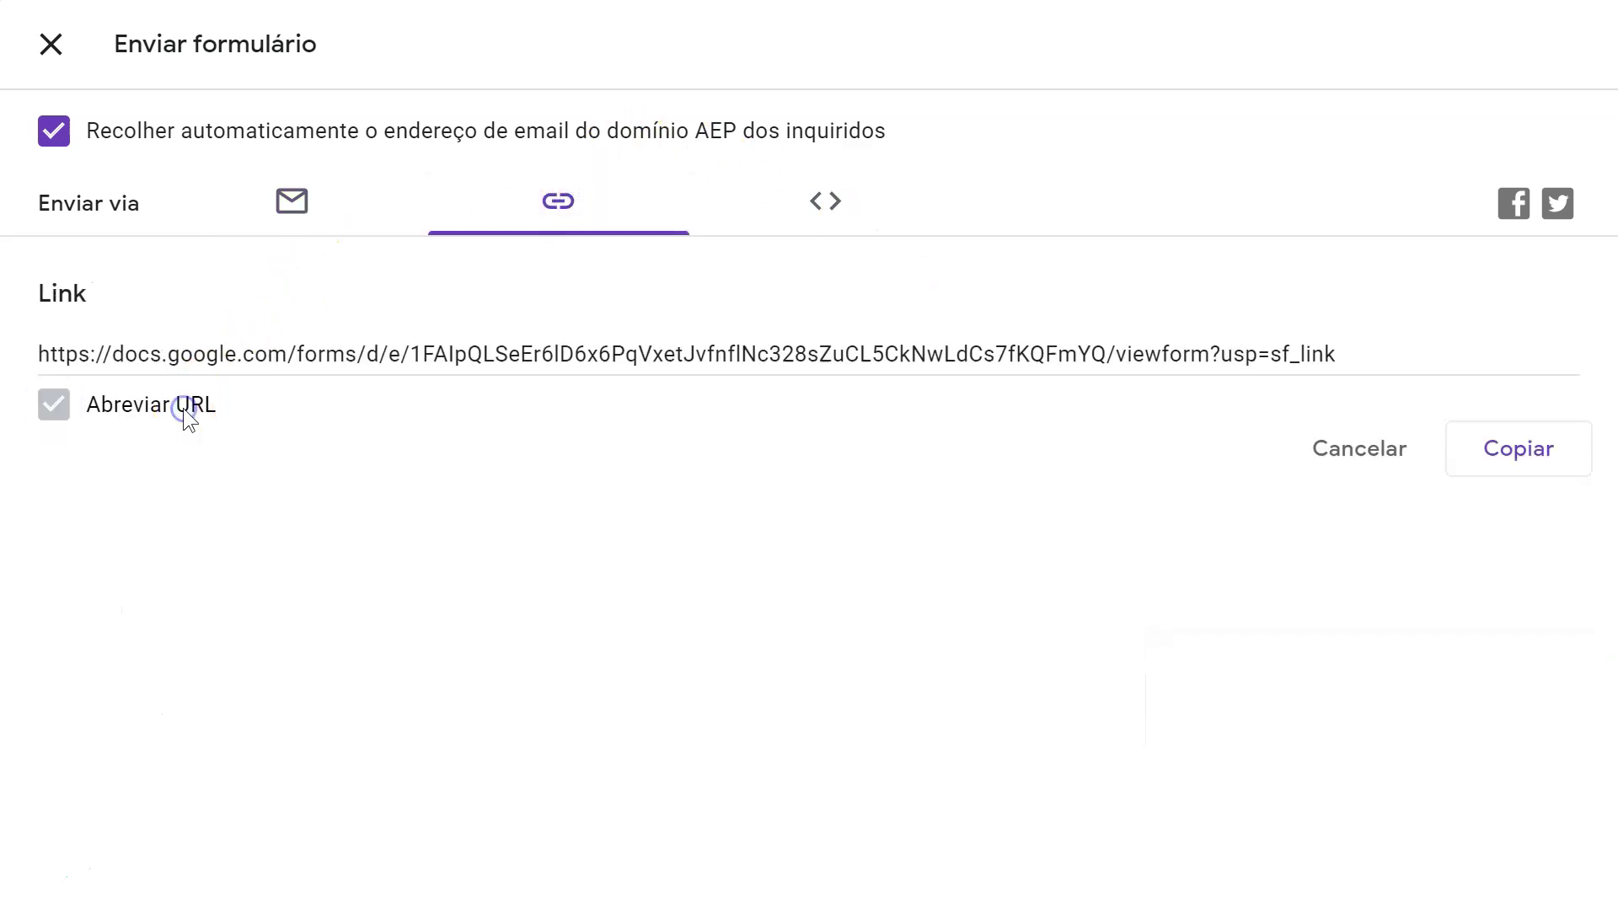
{"action": "right_click", "coordinate": [194, 346]}
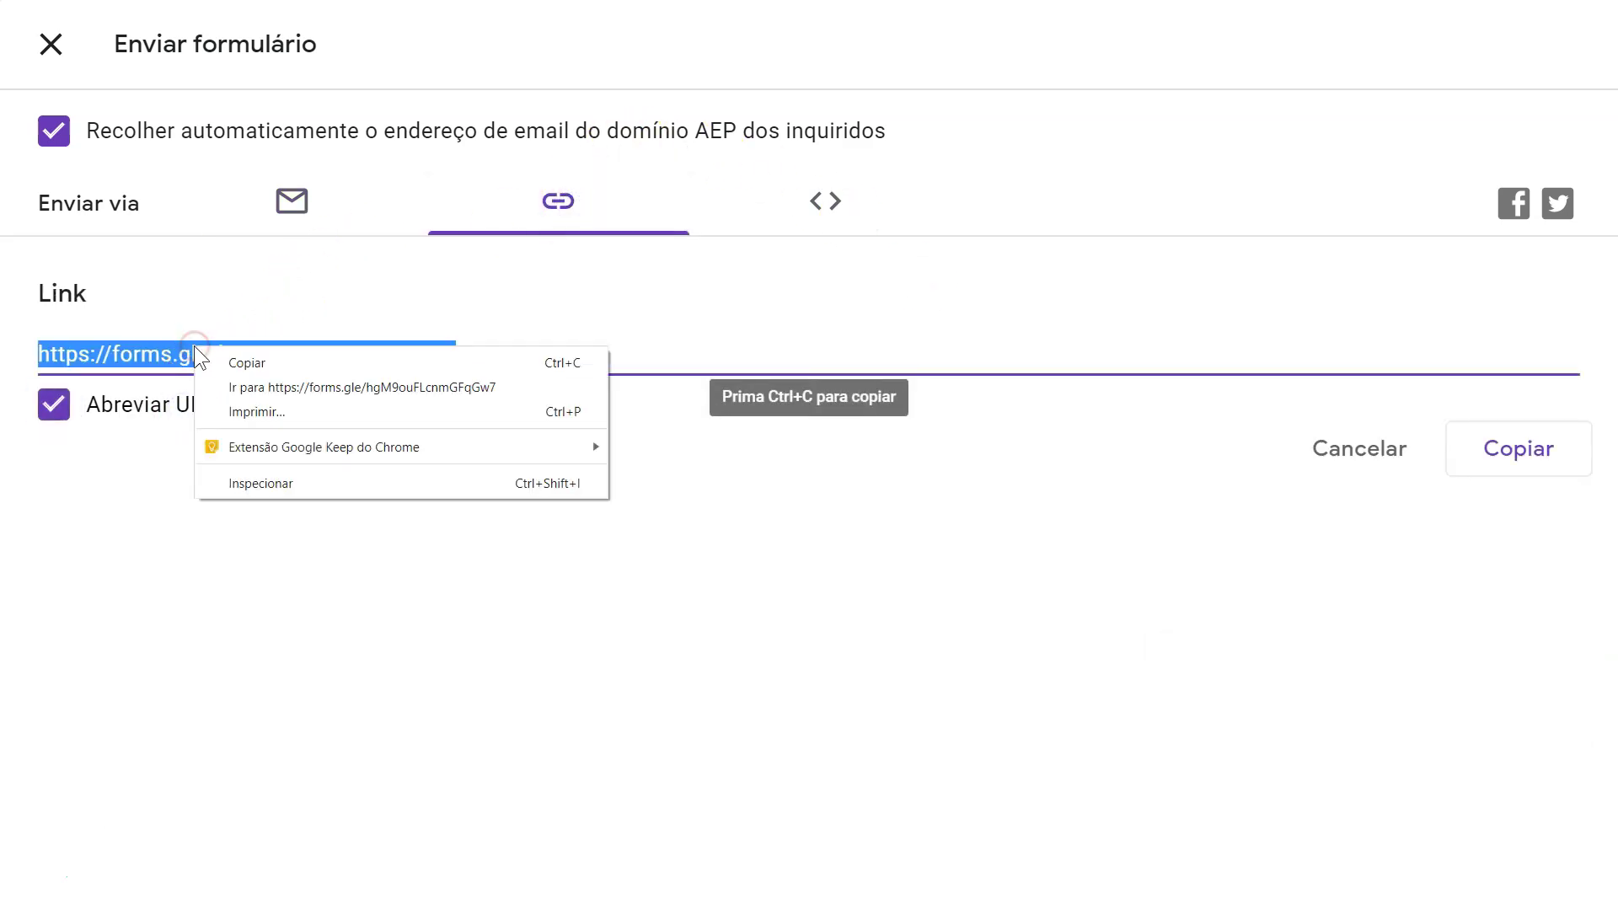
{"action": "left_click", "coordinate": [227, 364]}
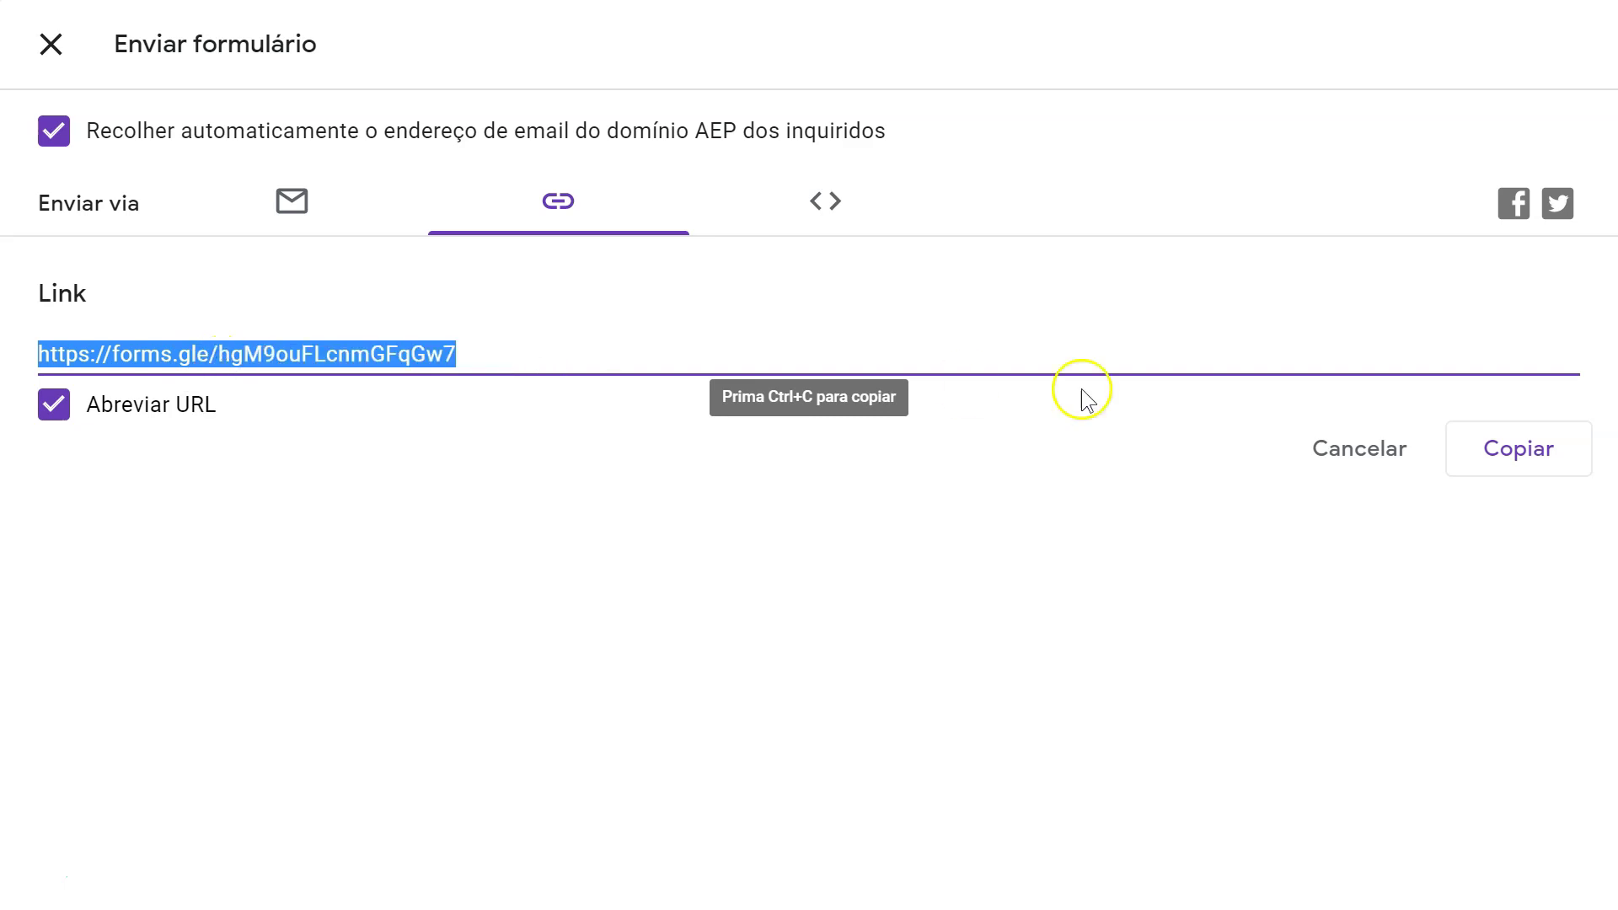
{"action": "left_click", "coordinate": [1484, 459]}
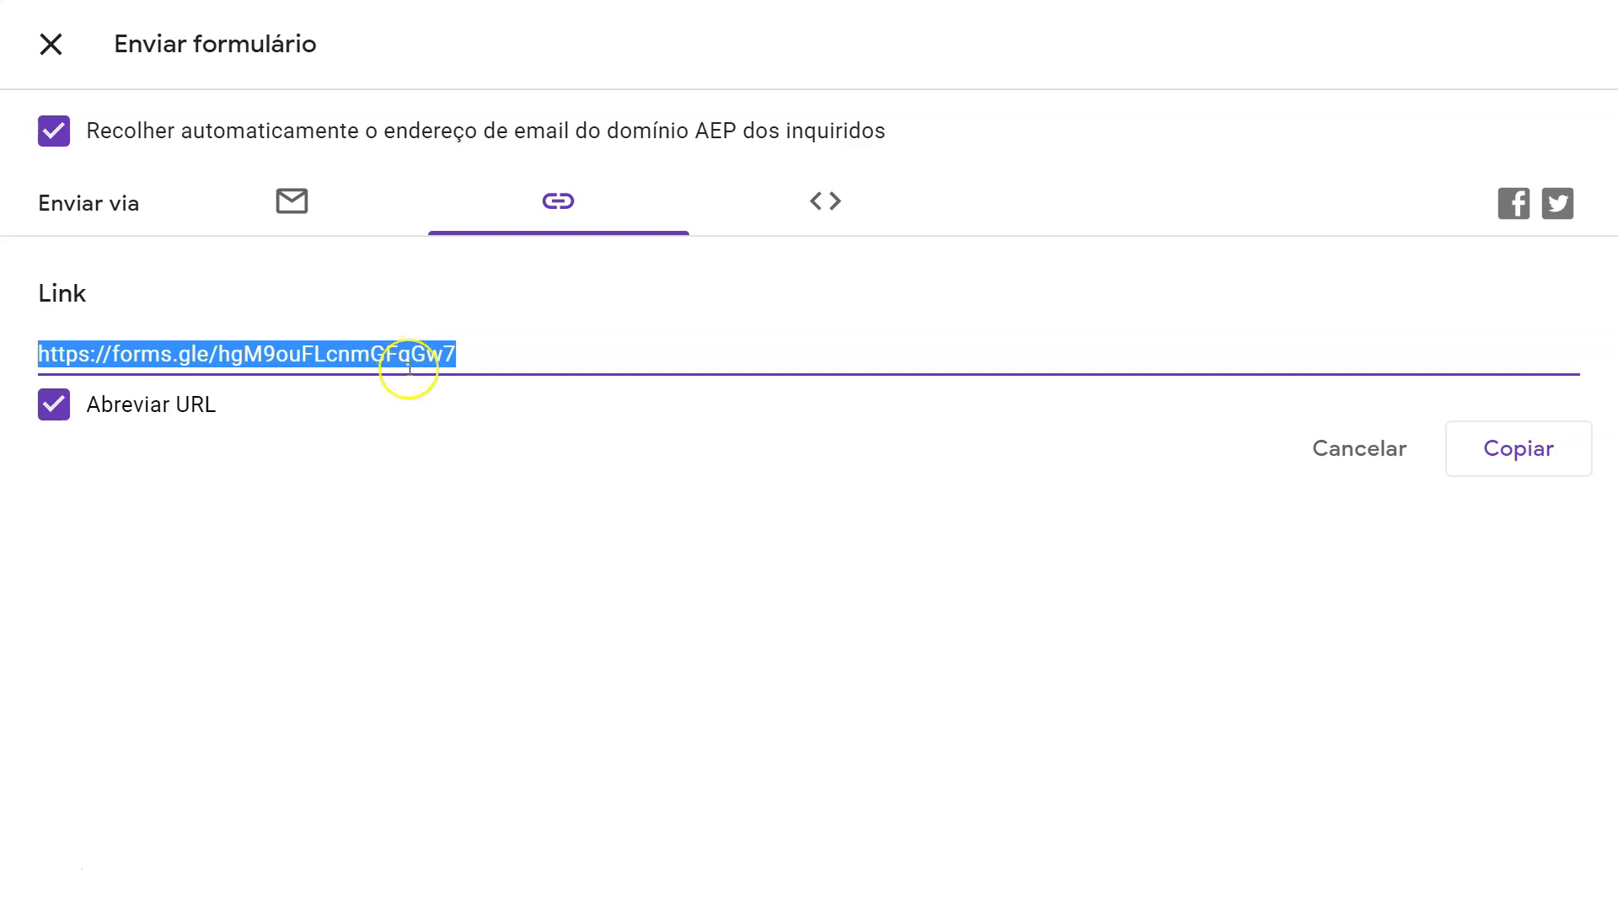
{"action": "left_click", "coordinate": [206, 405]}
{"action": "left_click", "coordinate": [203, 408]}
Inspect the form's HTML embed code, then copy the shortened form link again and close the sending options.
{"action": "left_click", "coordinate": [788, 202]}
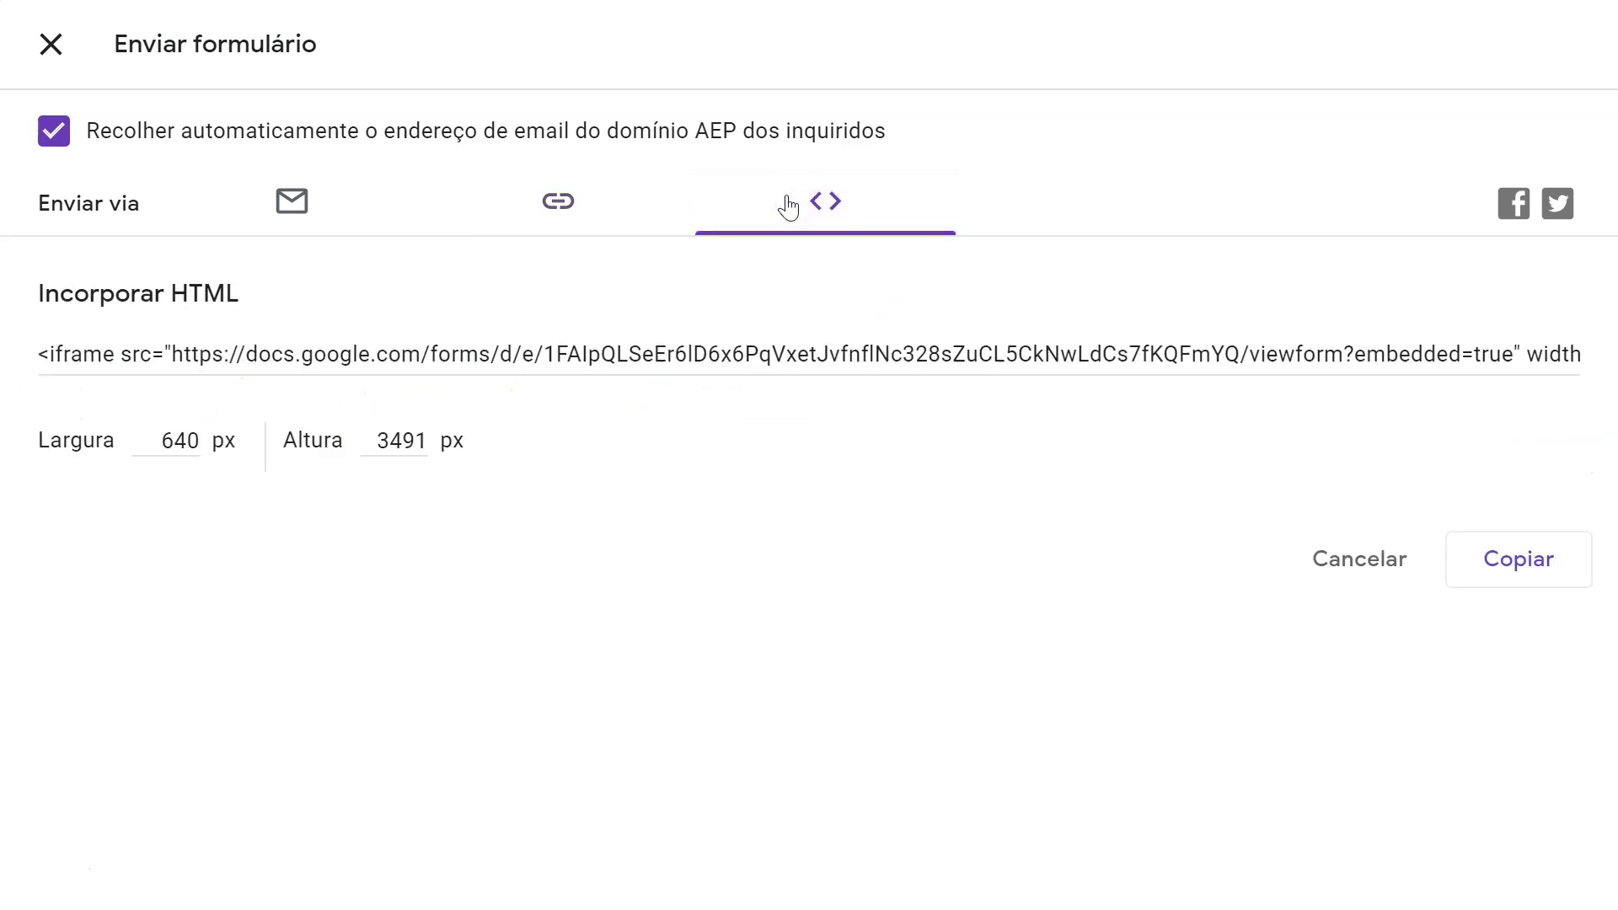
{"action": "left_click", "coordinate": [516, 354]}
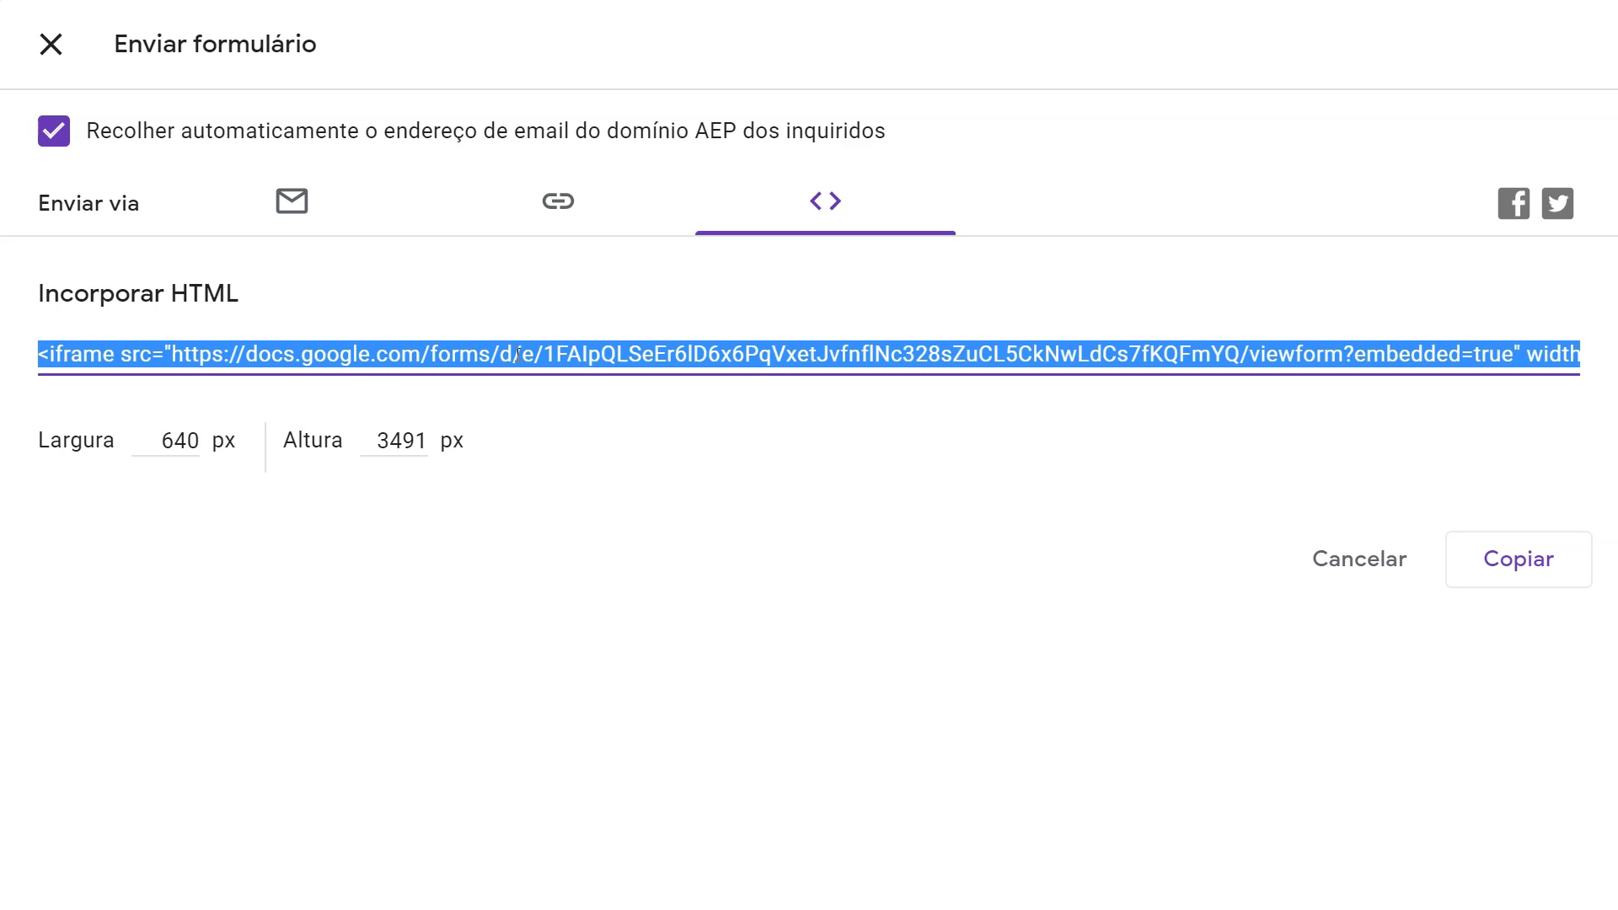
{"action": "left_click", "coordinate": [547, 200]}
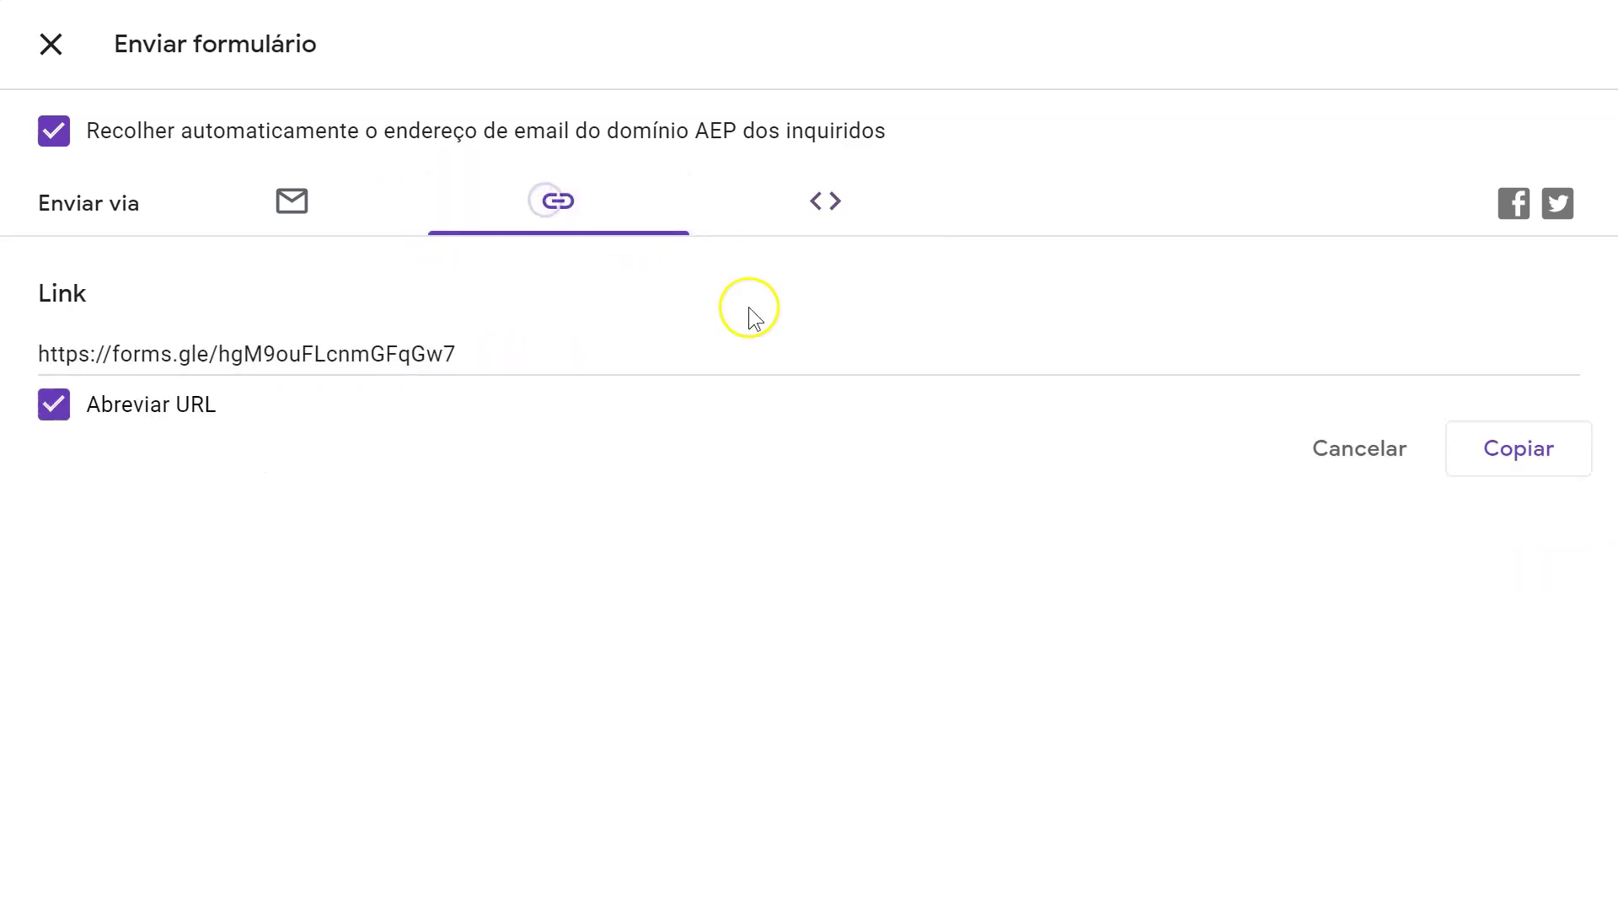
{"action": "left_click", "coordinate": [1506, 455]}
{"action": "key", "text": "super+c"}
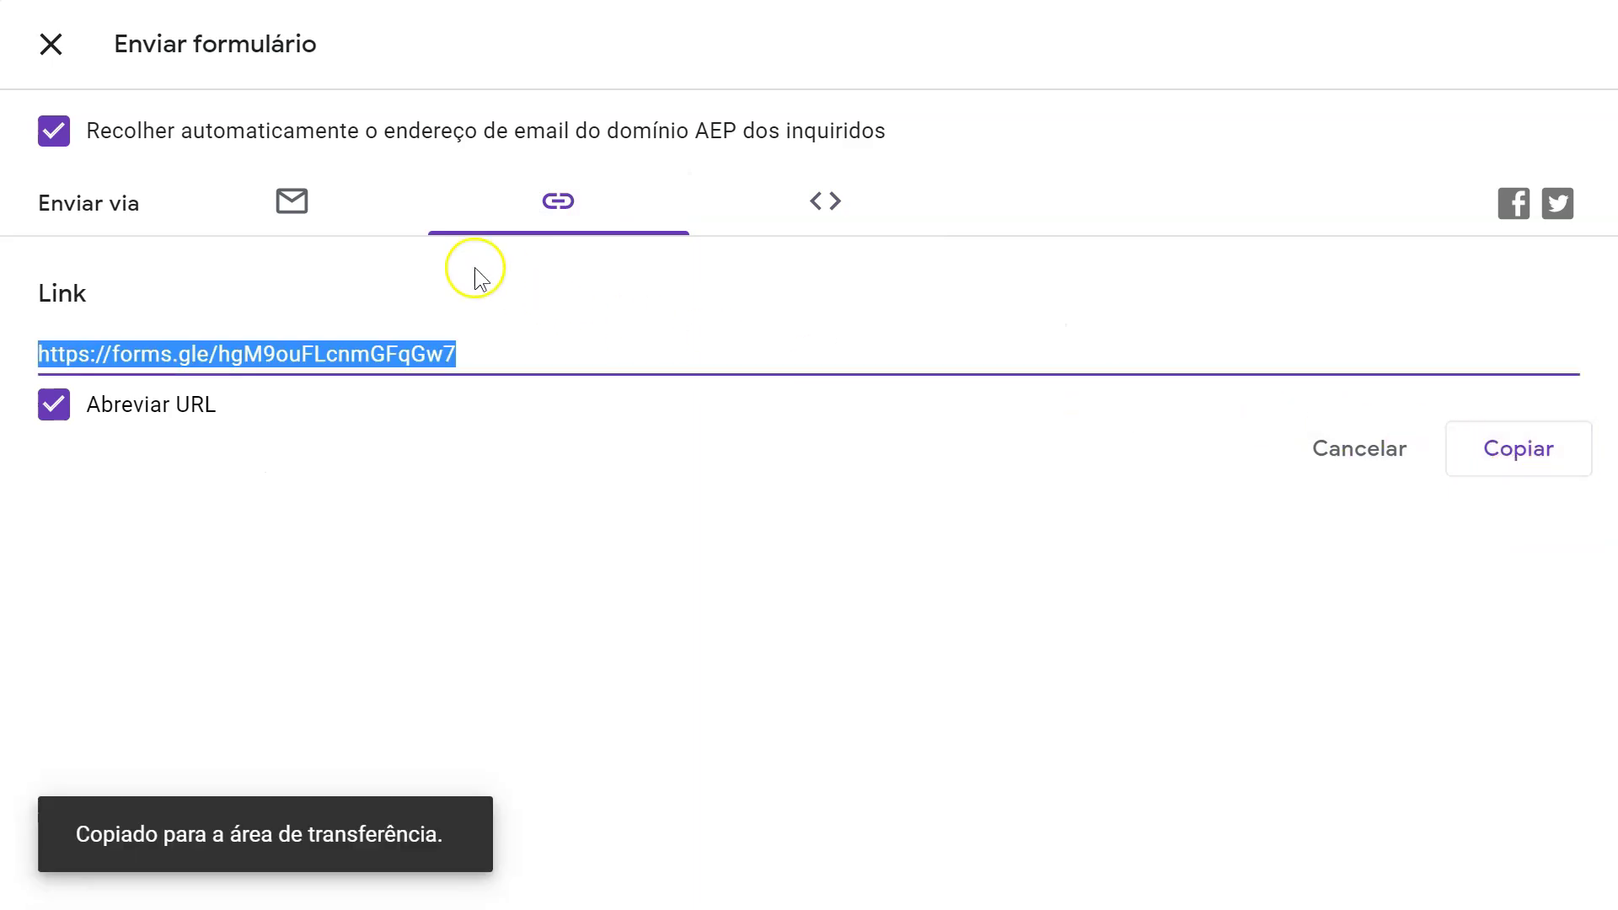
{"action": "left_click", "coordinate": [53, 47]}
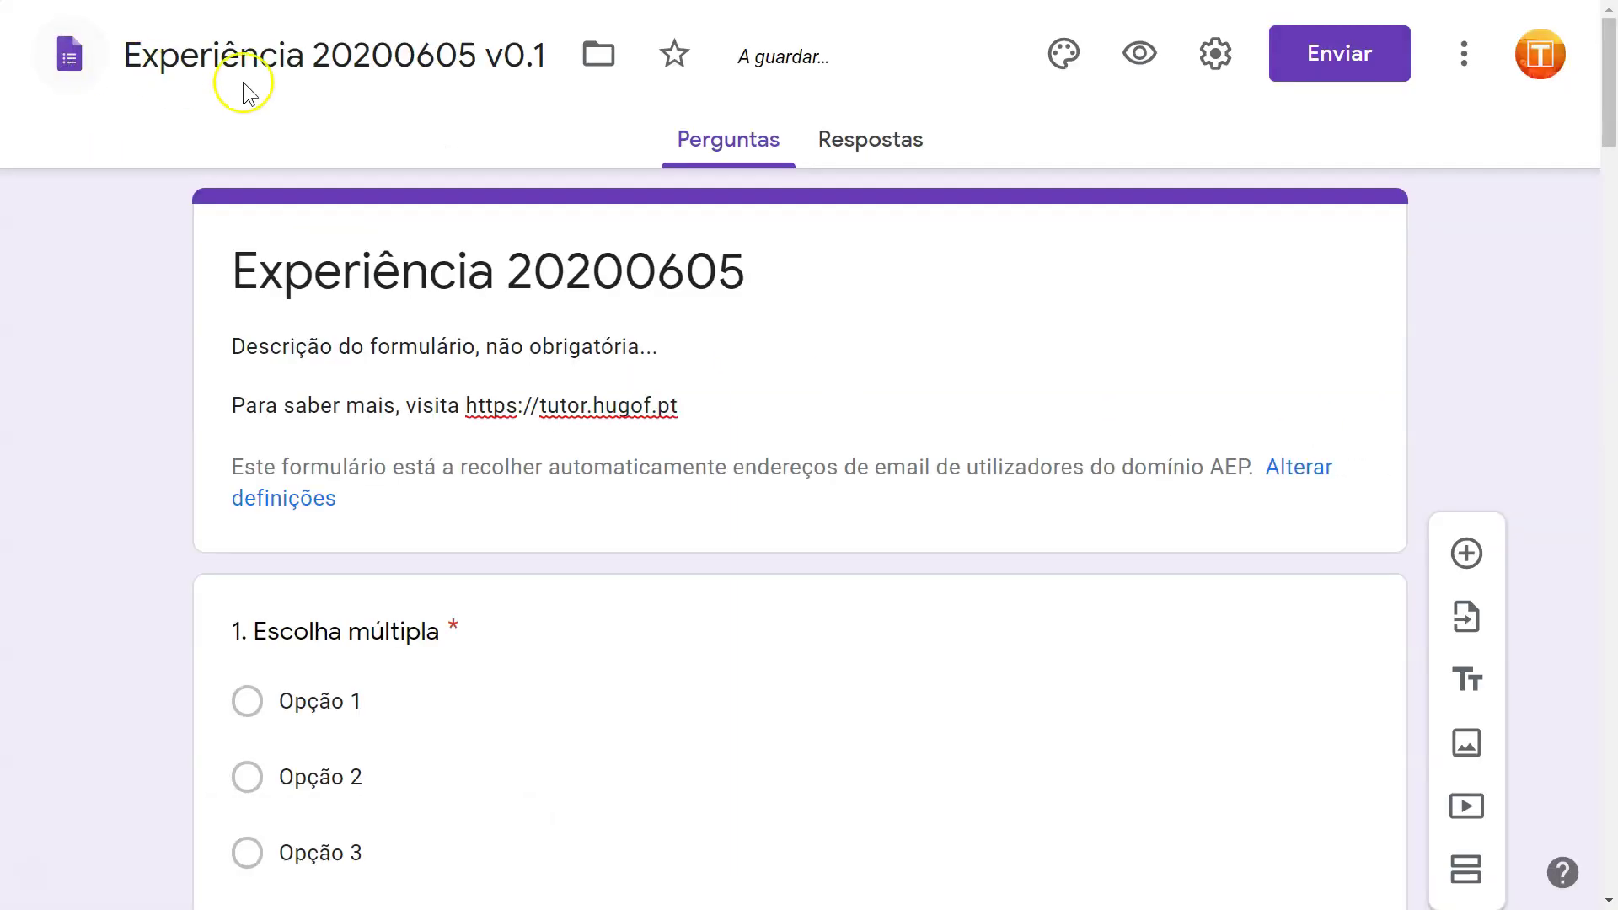
Stop accepting responses to the form and turn acceptance back on.
{"action": "left_click", "coordinate": [865, 150]}
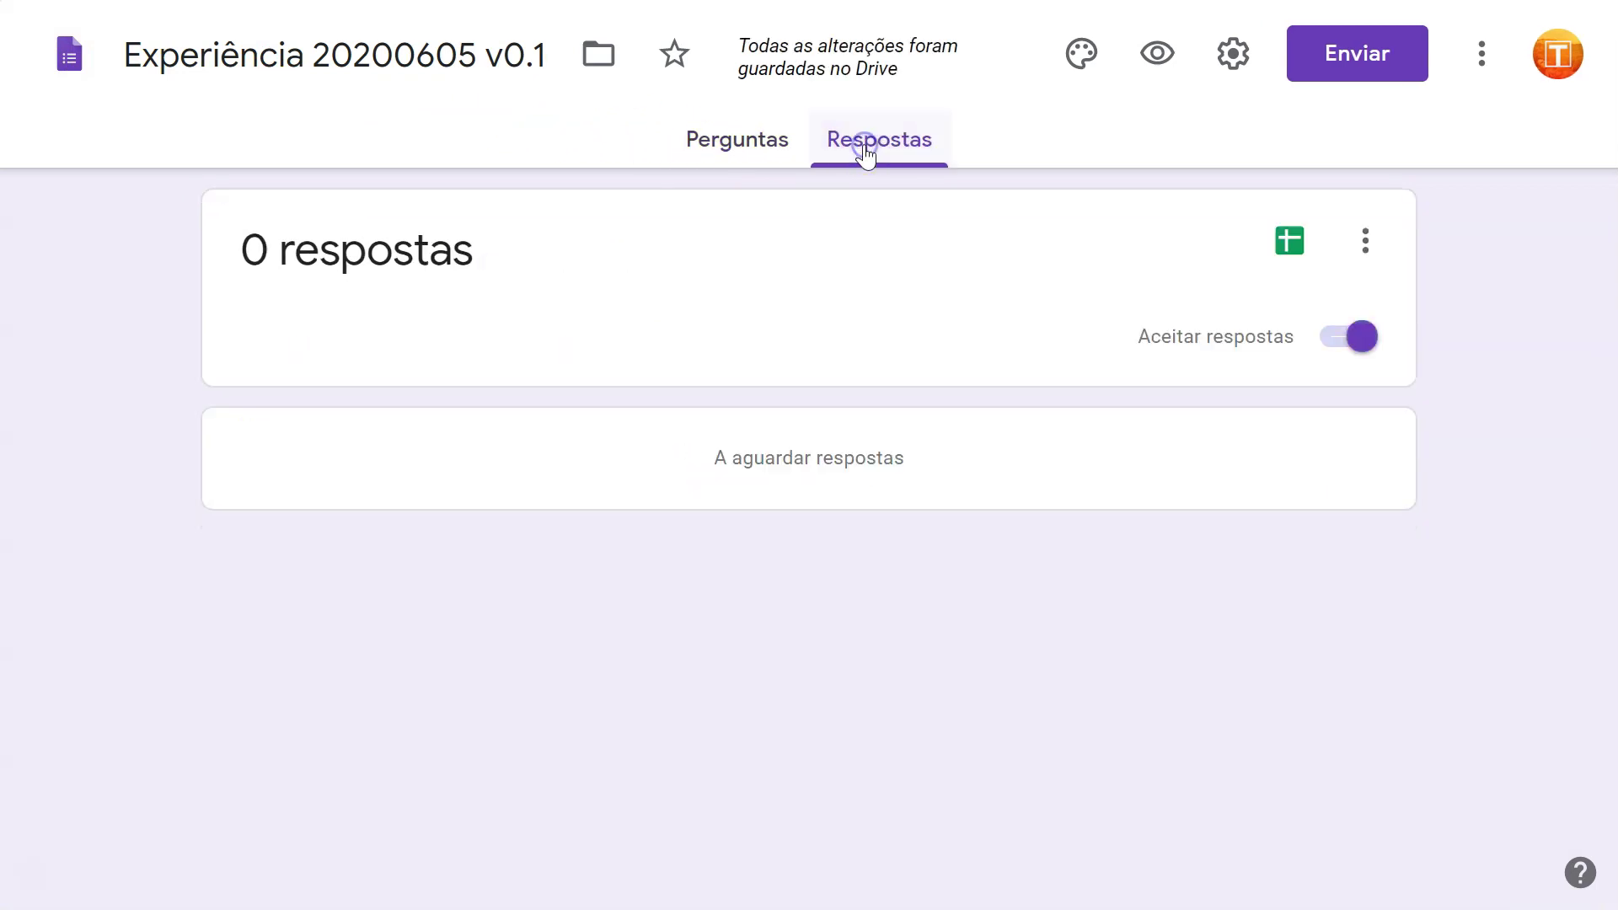
{"action": "left_click", "coordinate": [1334, 345]}
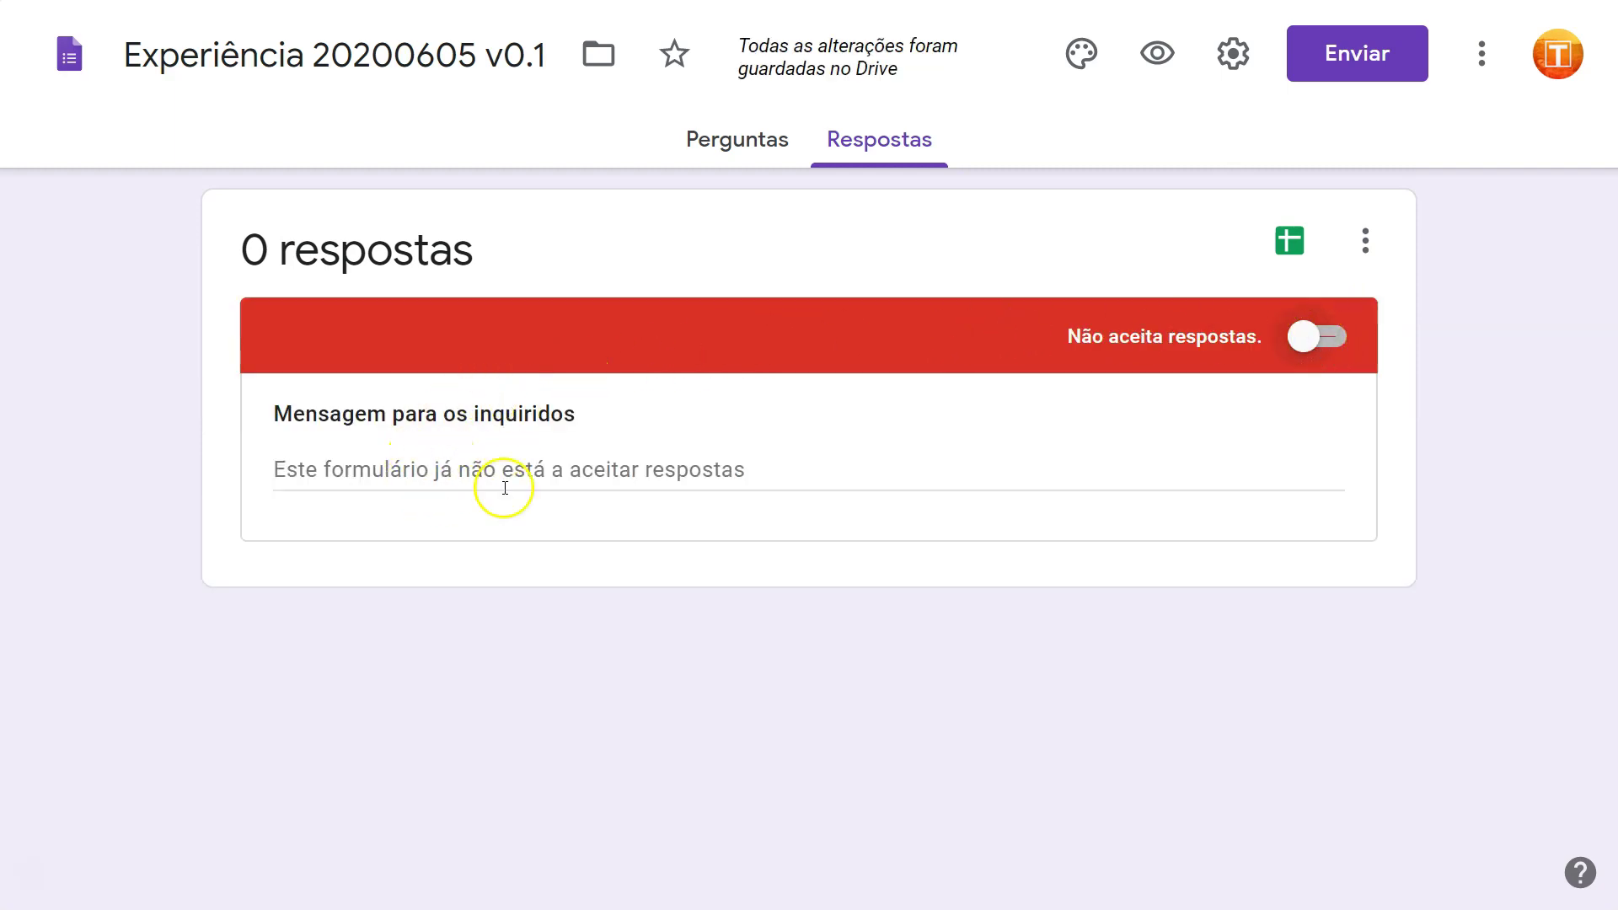
{"action": "left_click", "coordinate": [1307, 334]}
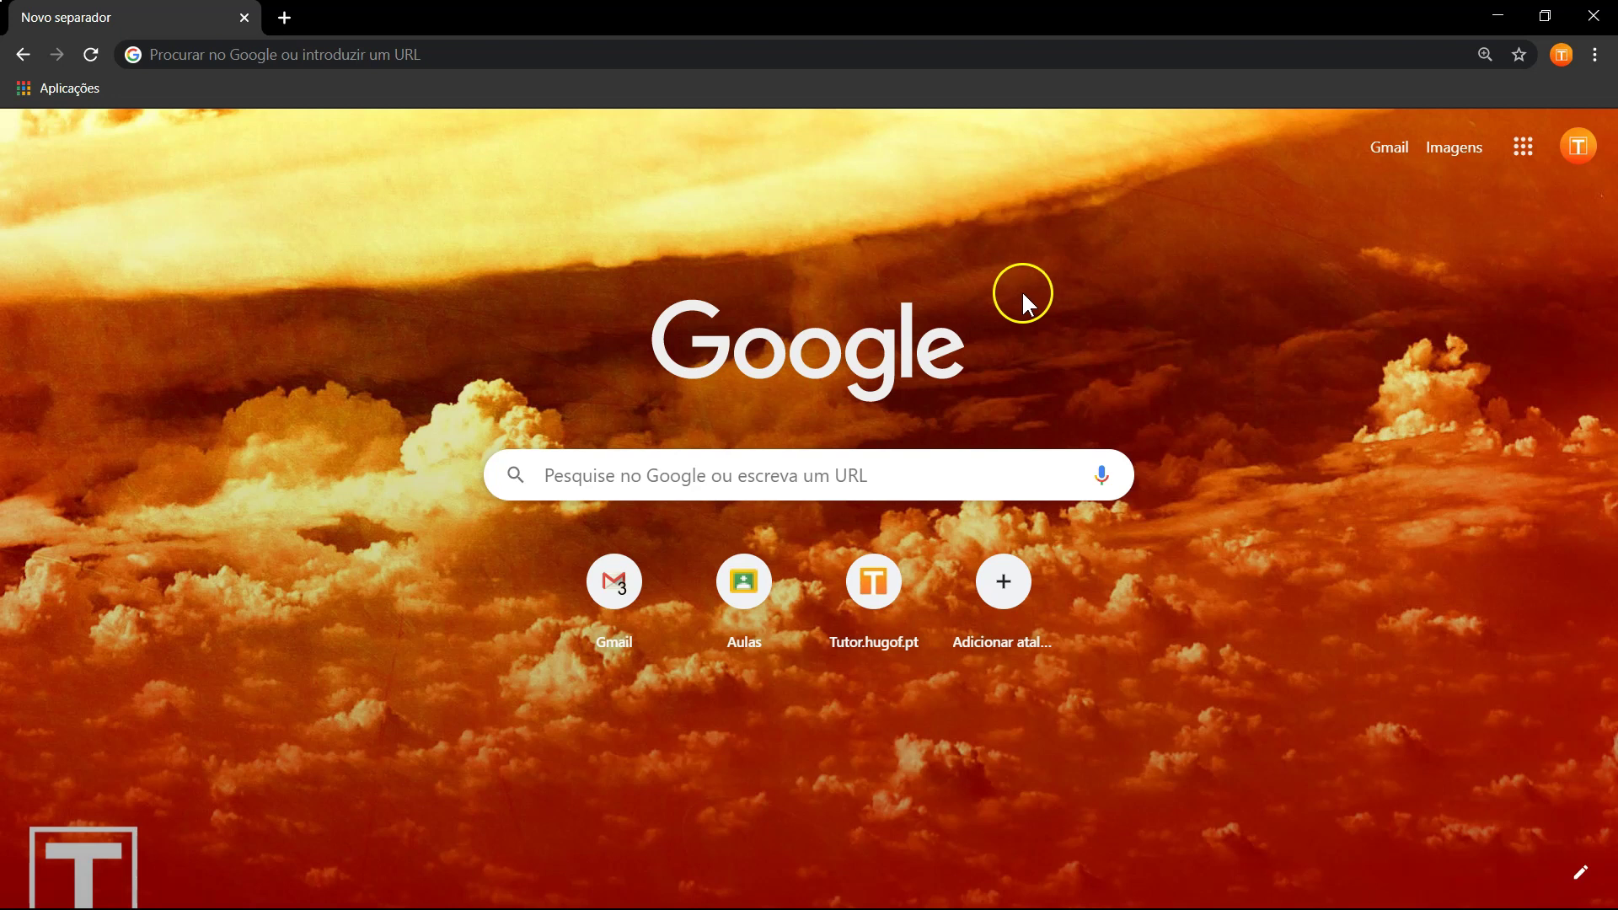
Open the copied form link in the other browser window and answer question 1 with the option Outra, entering "Outra!".
{"action": "right_click", "coordinate": [479, 48]}
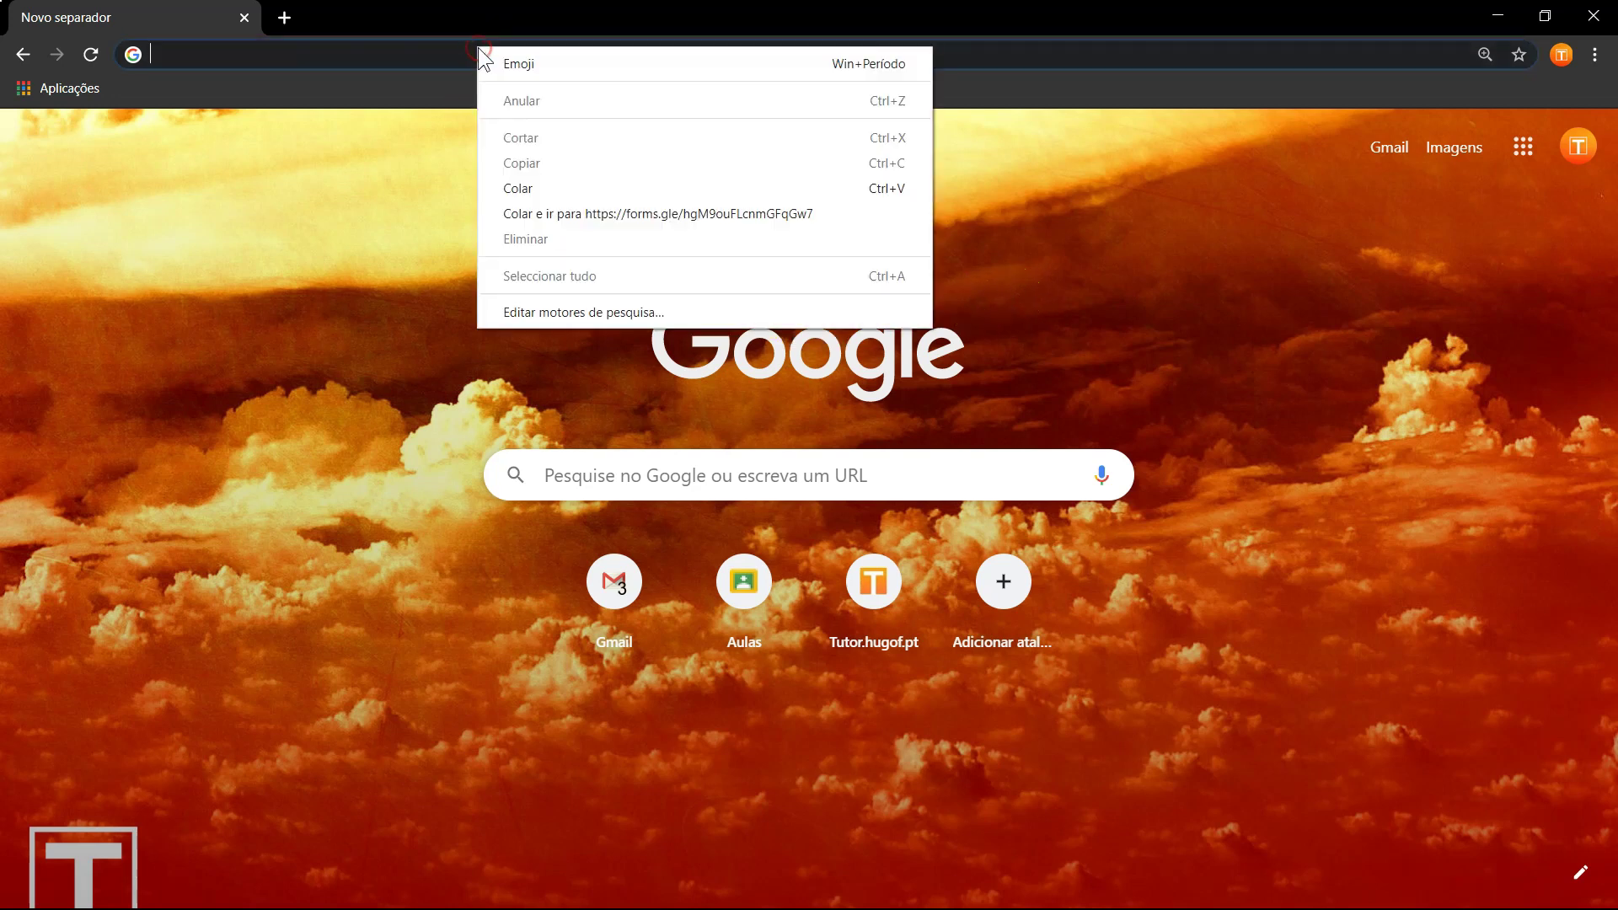
{"action": "left_click", "coordinate": [592, 215]}
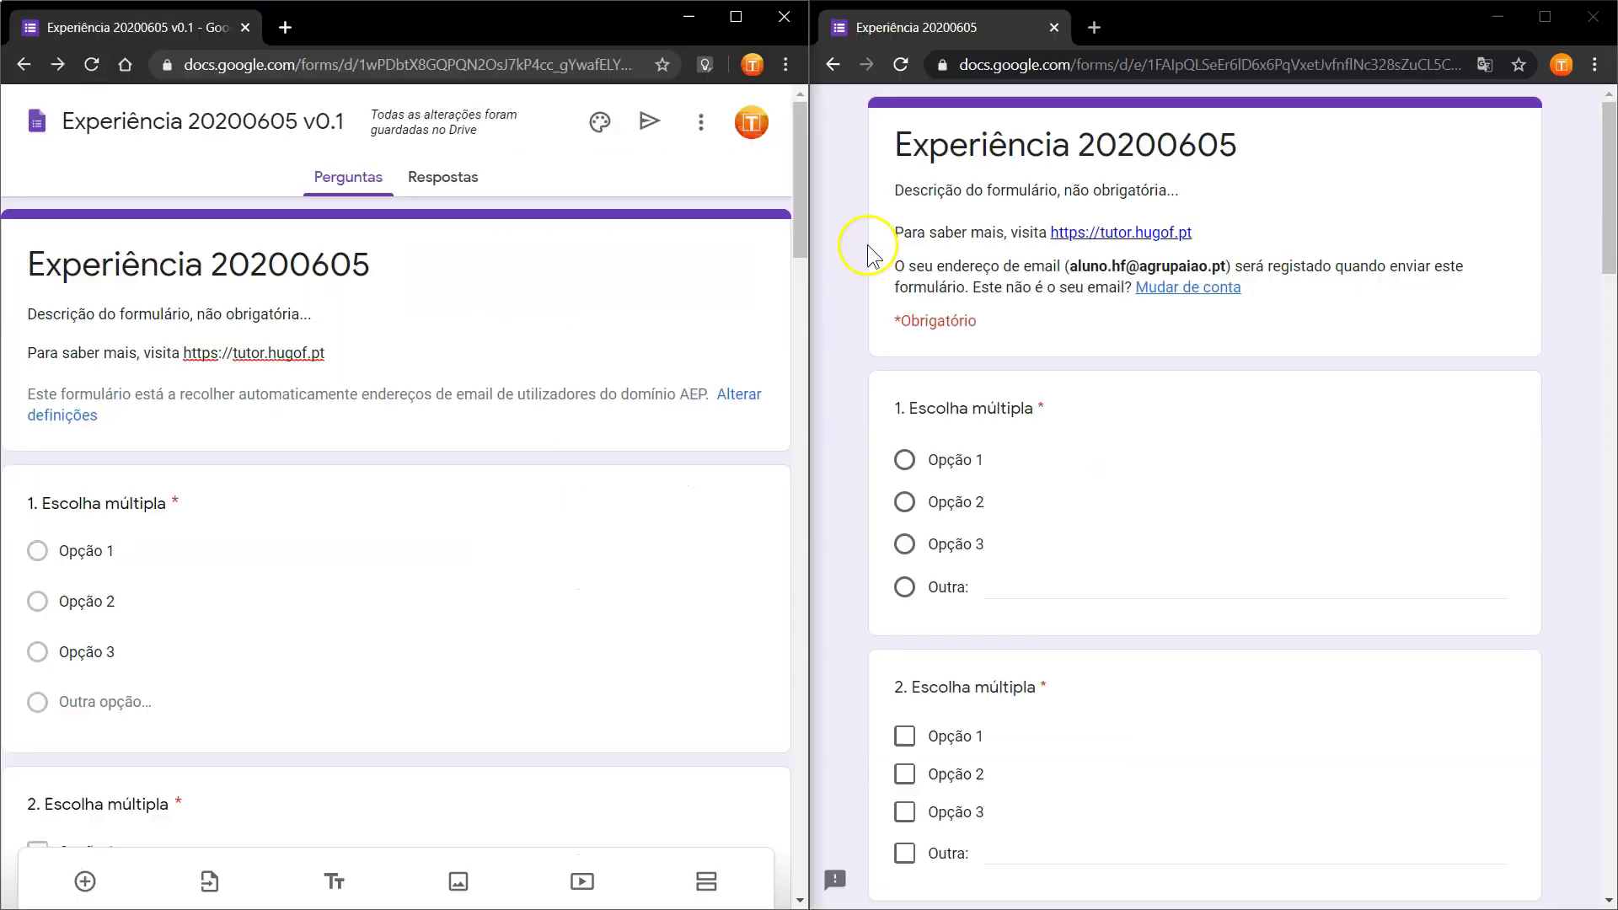
{"action": "left_click", "coordinate": [903, 463]}
{"action": "left_click", "coordinate": [905, 589]}
{"action": "left_click", "coordinate": [904, 459]}
{"action": "left_click", "coordinate": [904, 587]}
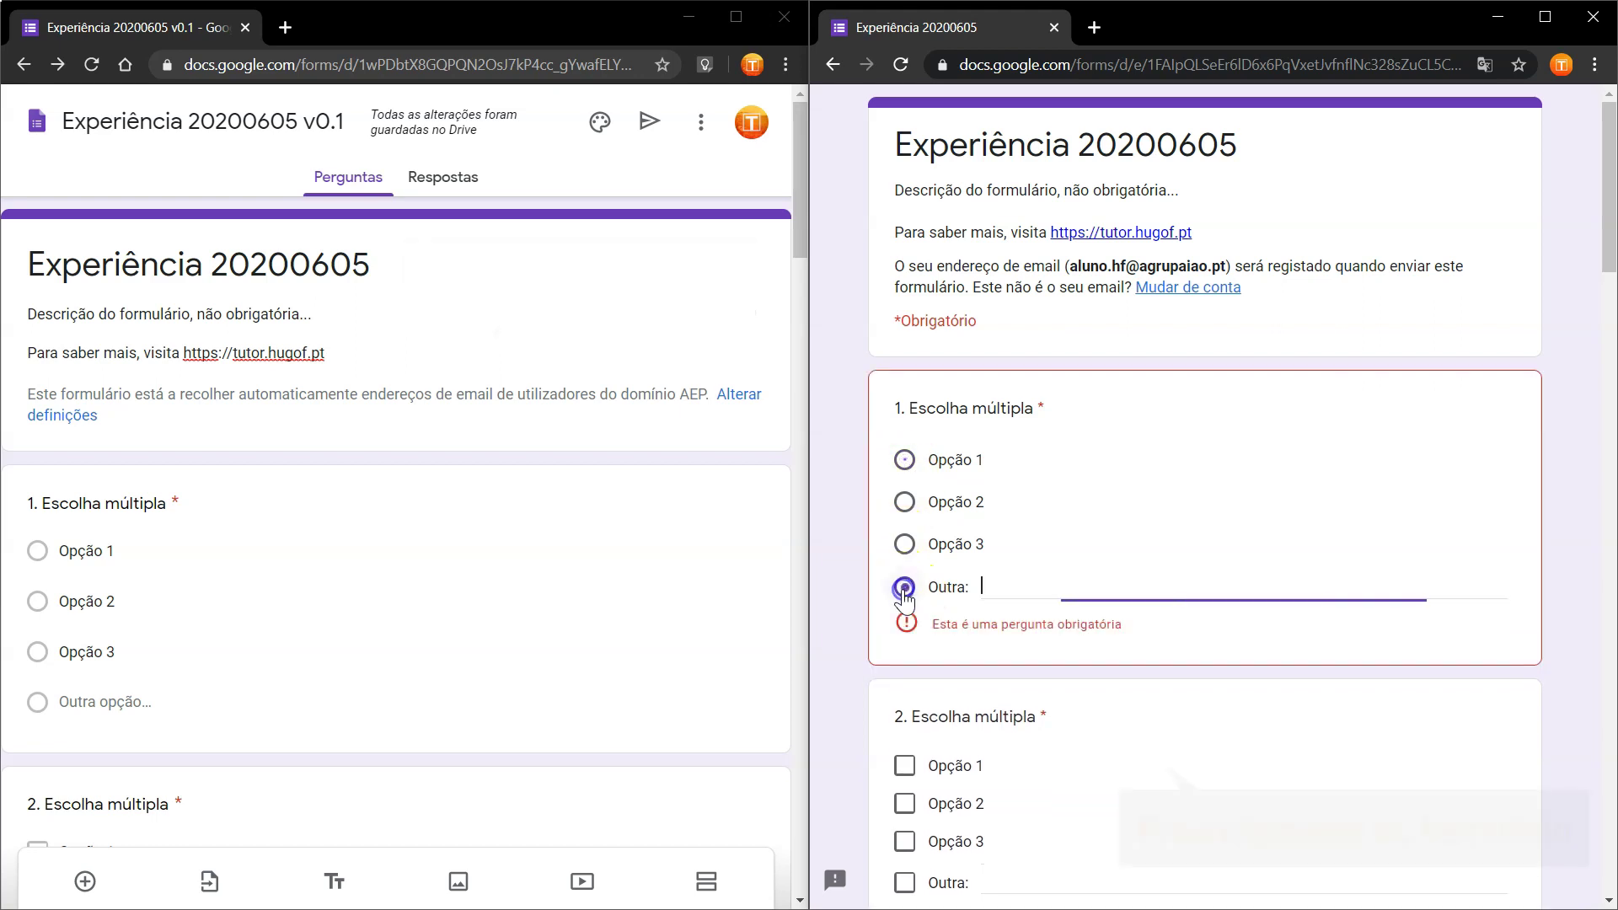
{"action": "type", "text": "Outra!"}
Select Opção 1, Opção 3 and Outra as answers to question 2.
{"action": "scroll", "coordinate": [1024, 571], "scroll_direction": "down", "scroll_amount": 4}
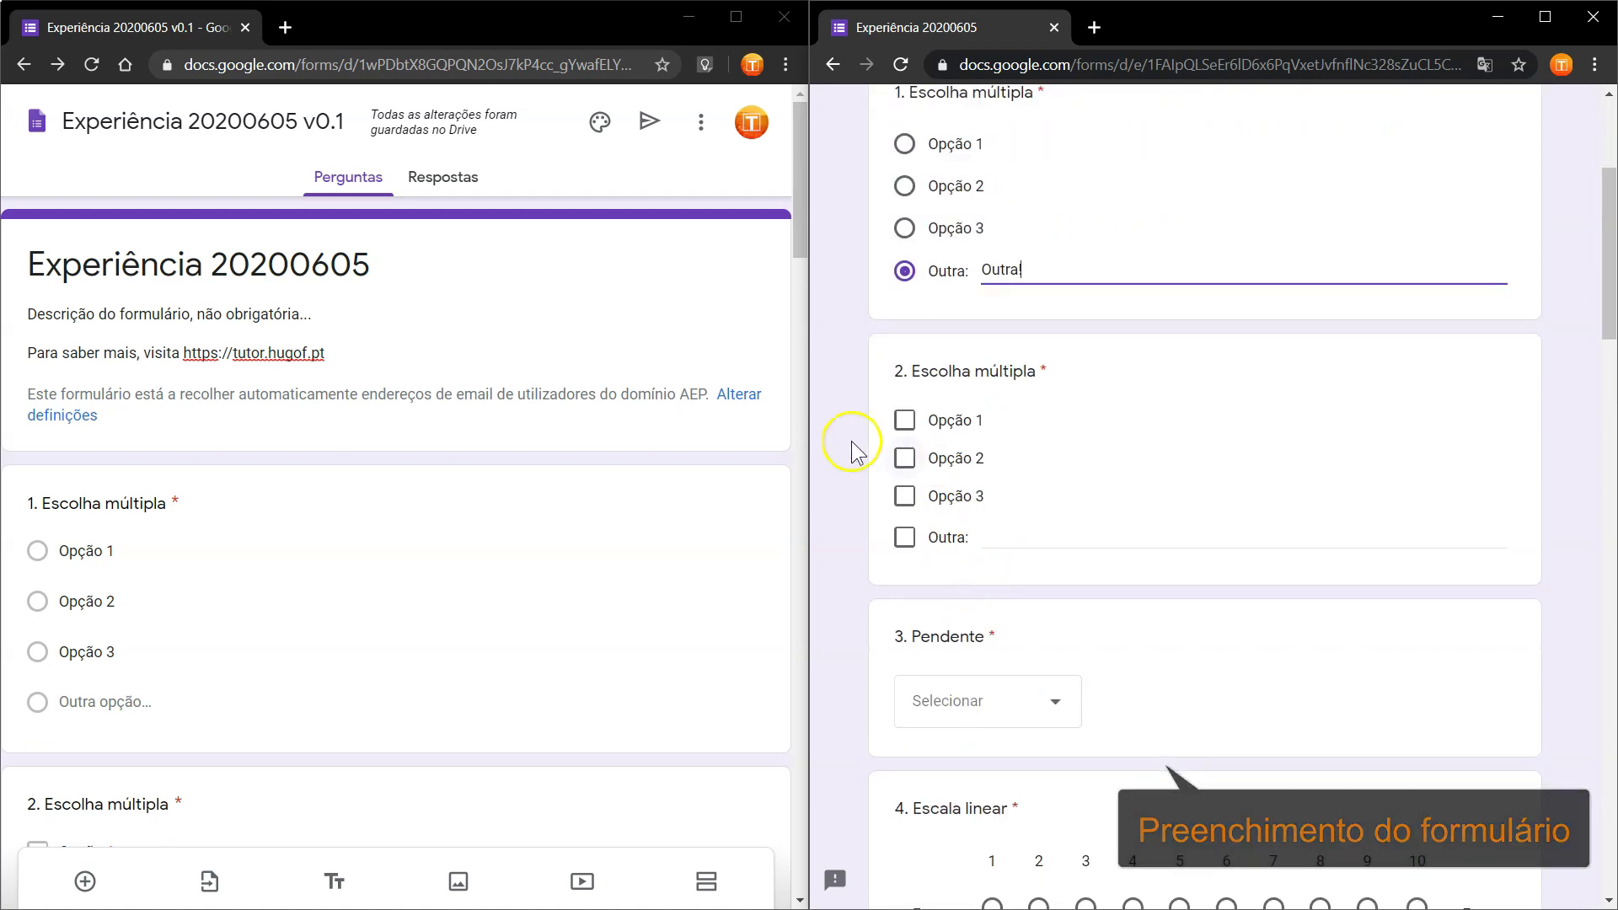
{"action": "scroll", "coordinate": [725, 478], "scroll_direction": "down", "scroll_amount": 2}
{"action": "scroll", "coordinate": [725, 478], "scroll_direction": "down", "scroll_amount": 4}
{"action": "left_click", "coordinate": [905, 421]}
{"action": "left_click", "coordinate": [905, 496]}
{"action": "left_click", "coordinate": [905, 537]}
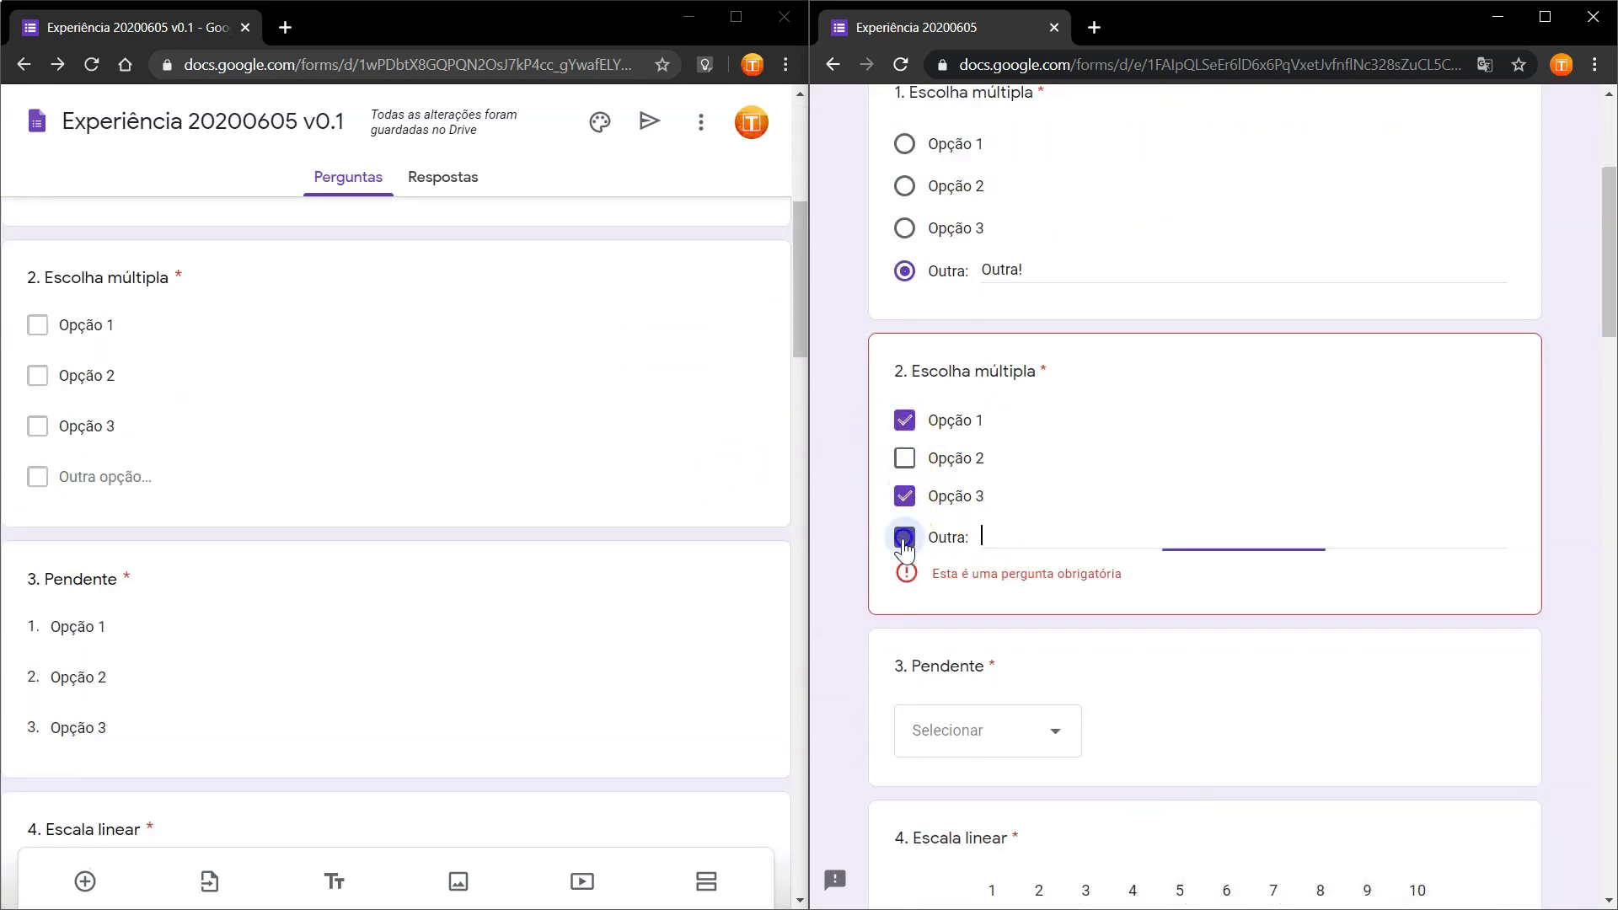
Choose Opção 2 as the answer to question 3 and rate question 4's linear scale 8.
{"action": "scroll", "coordinate": [927, 506], "scroll_direction": "down", "scroll_amount": 4}
{"action": "scroll", "coordinate": [621, 477], "scroll_direction": "down", "scroll_amount": 4}
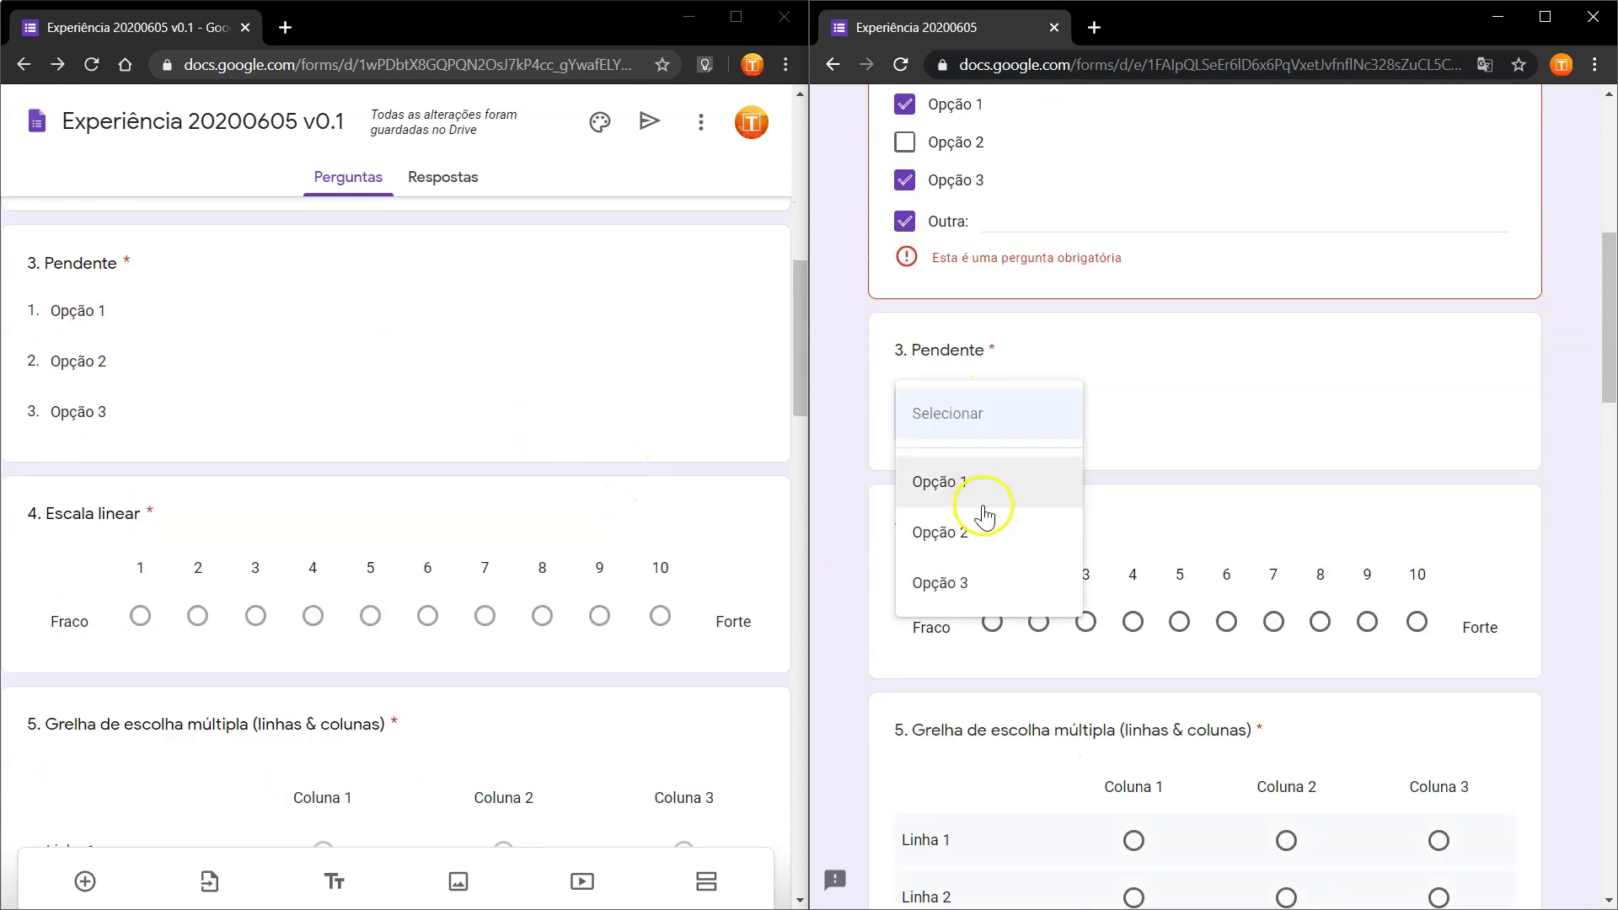
{"action": "left_click", "coordinate": [947, 529]}
{"action": "scroll", "coordinate": [718, 554], "scroll_direction": "down", "scroll_amount": 1}
{"action": "scroll", "coordinate": [704, 540], "scroll_direction": "down", "scroll_amount": 1}
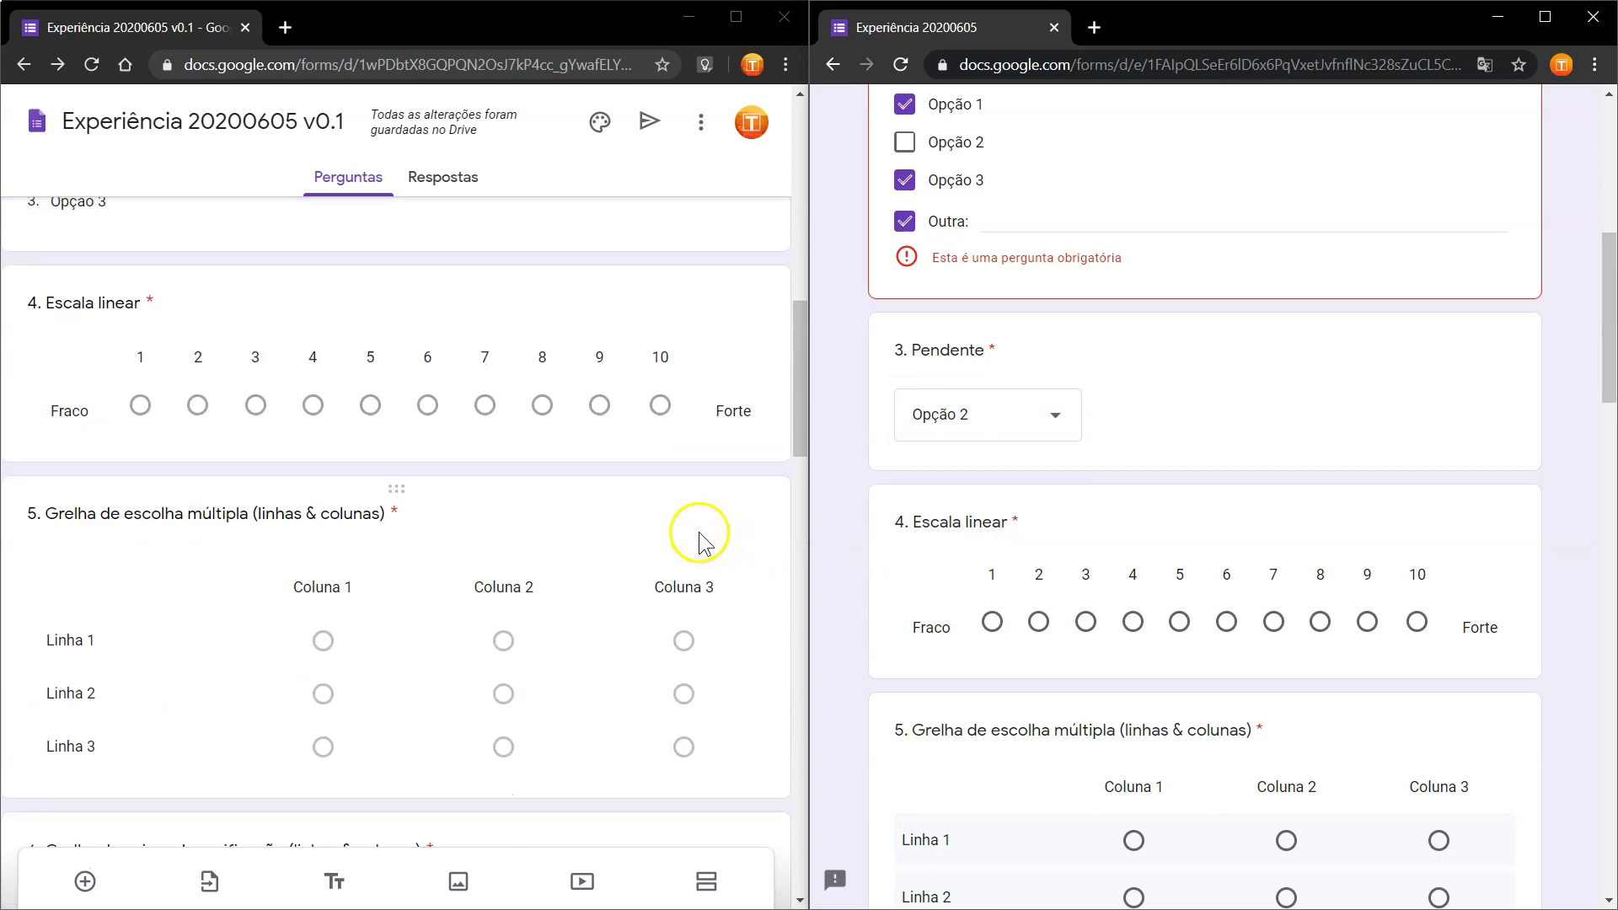
{"action": "scroll", "coordinate": [1029, 506], "scroll_direction": "down", "scroll_amount": 2}
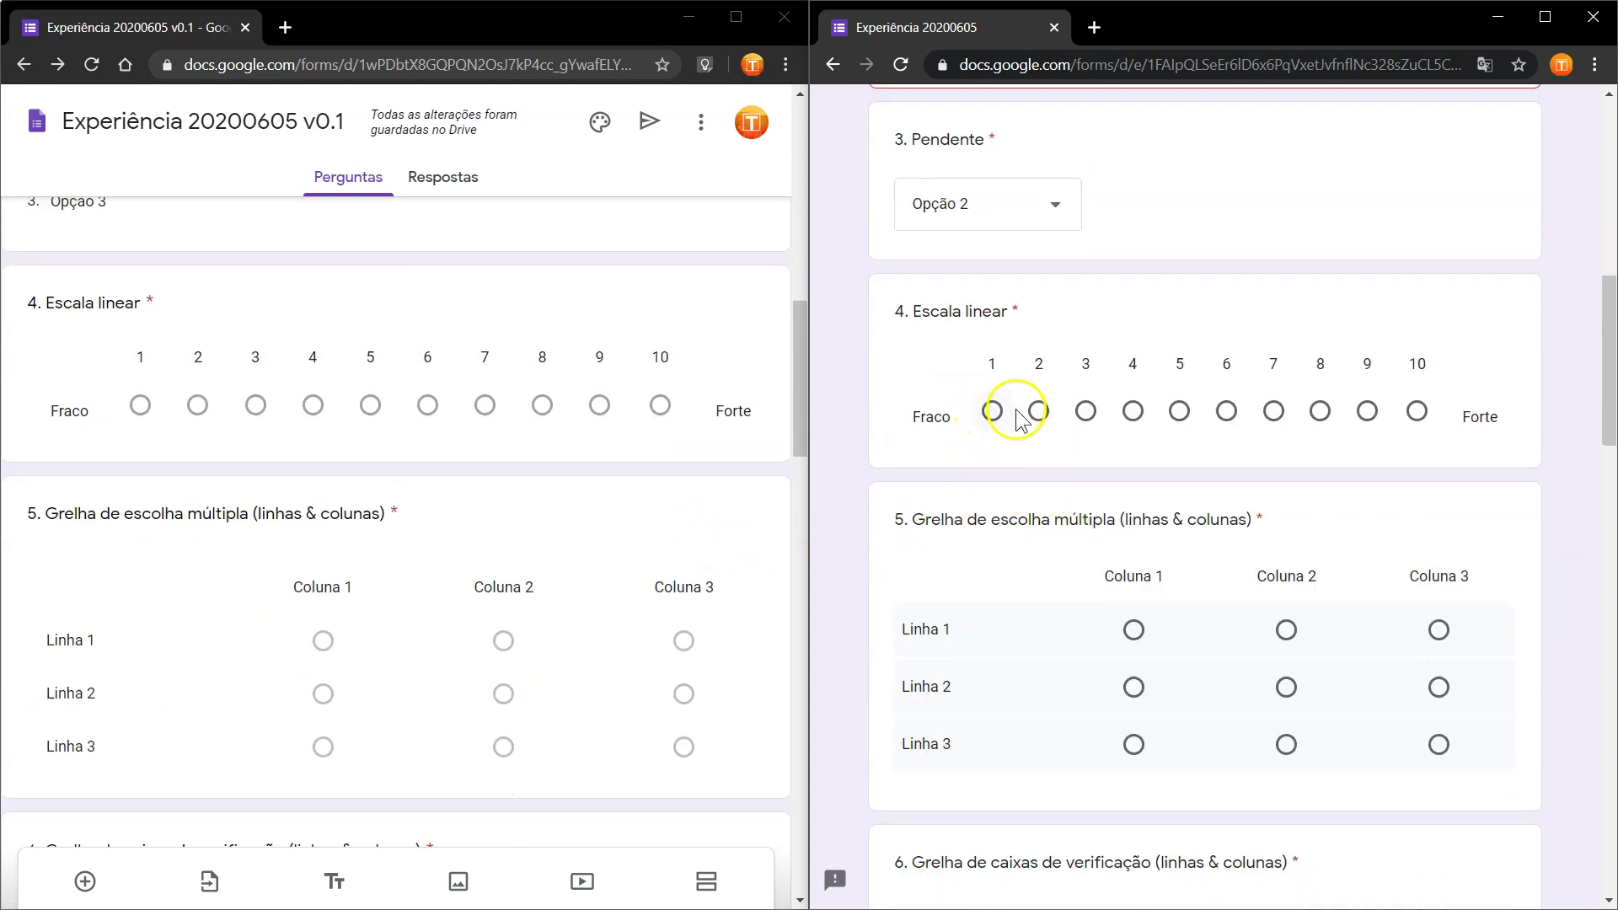
{"action": "left_click", "coordinate": [1320, 413]}
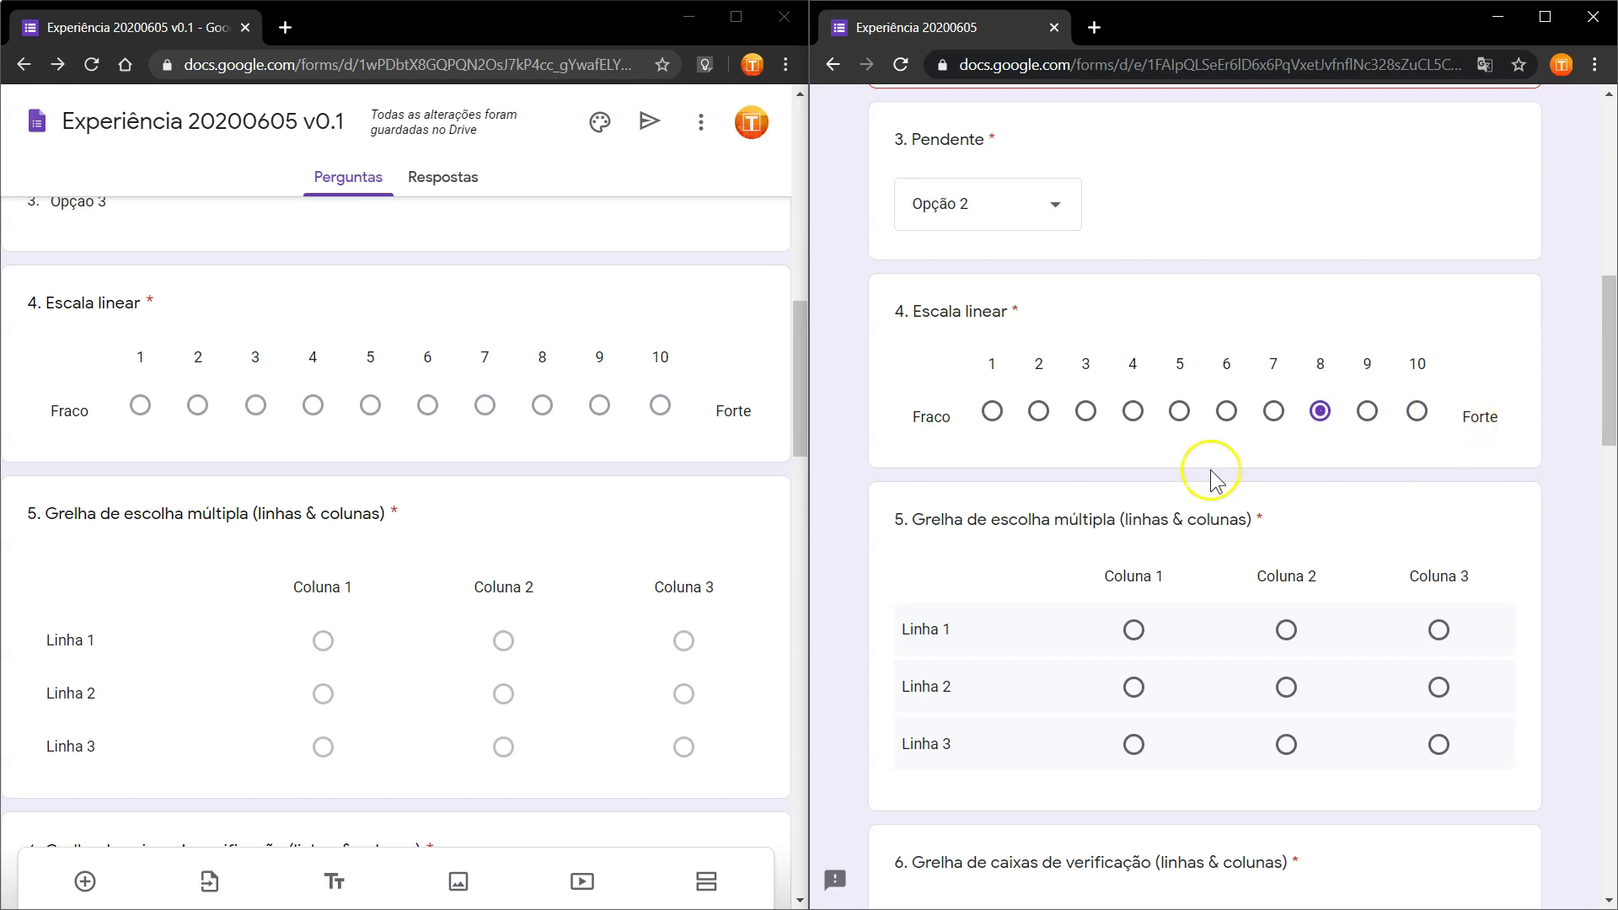
Answer question 5's grid with Coluna 1 for Linha 1, Coluna 2 for Linha 2 and Coluna 1 for Linha 3.
{"action": "scroll", "coordinate": [1211, 476], "scroll_direction": "down", "scroll_amount": 2}
{"action": "scroll", "coordinate": [738, 487], "scroll_direction": "down", "scroll_amount": 2}
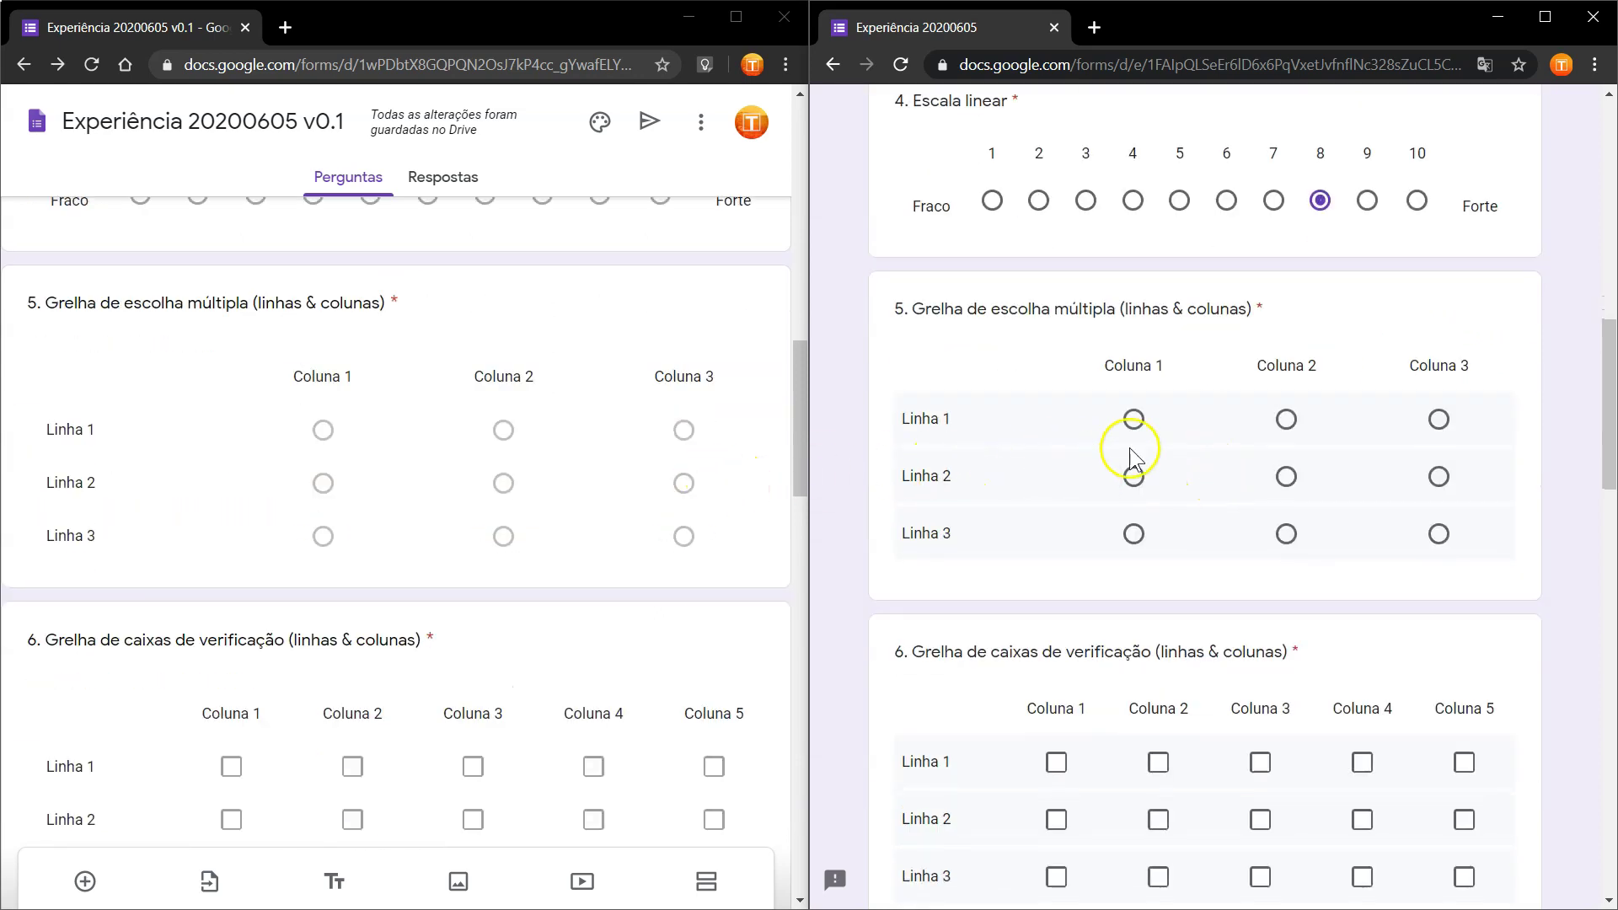
{"action": "left_click", "coordinate": [1133, 419]}
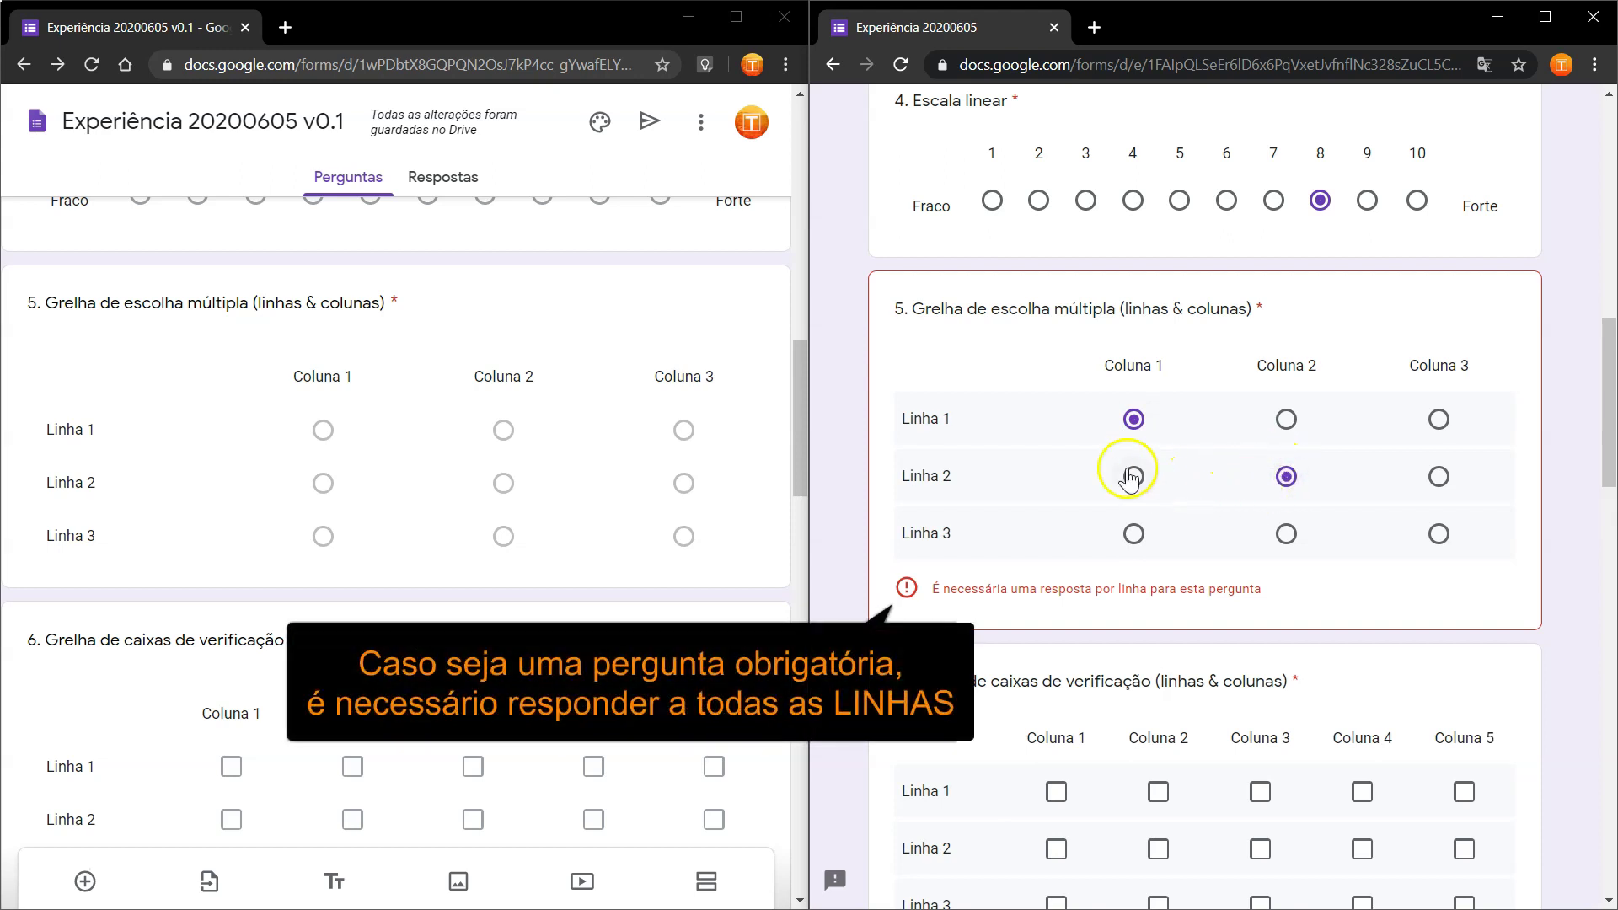
{"action": "left_click", "coordinate": [1135, 536]}
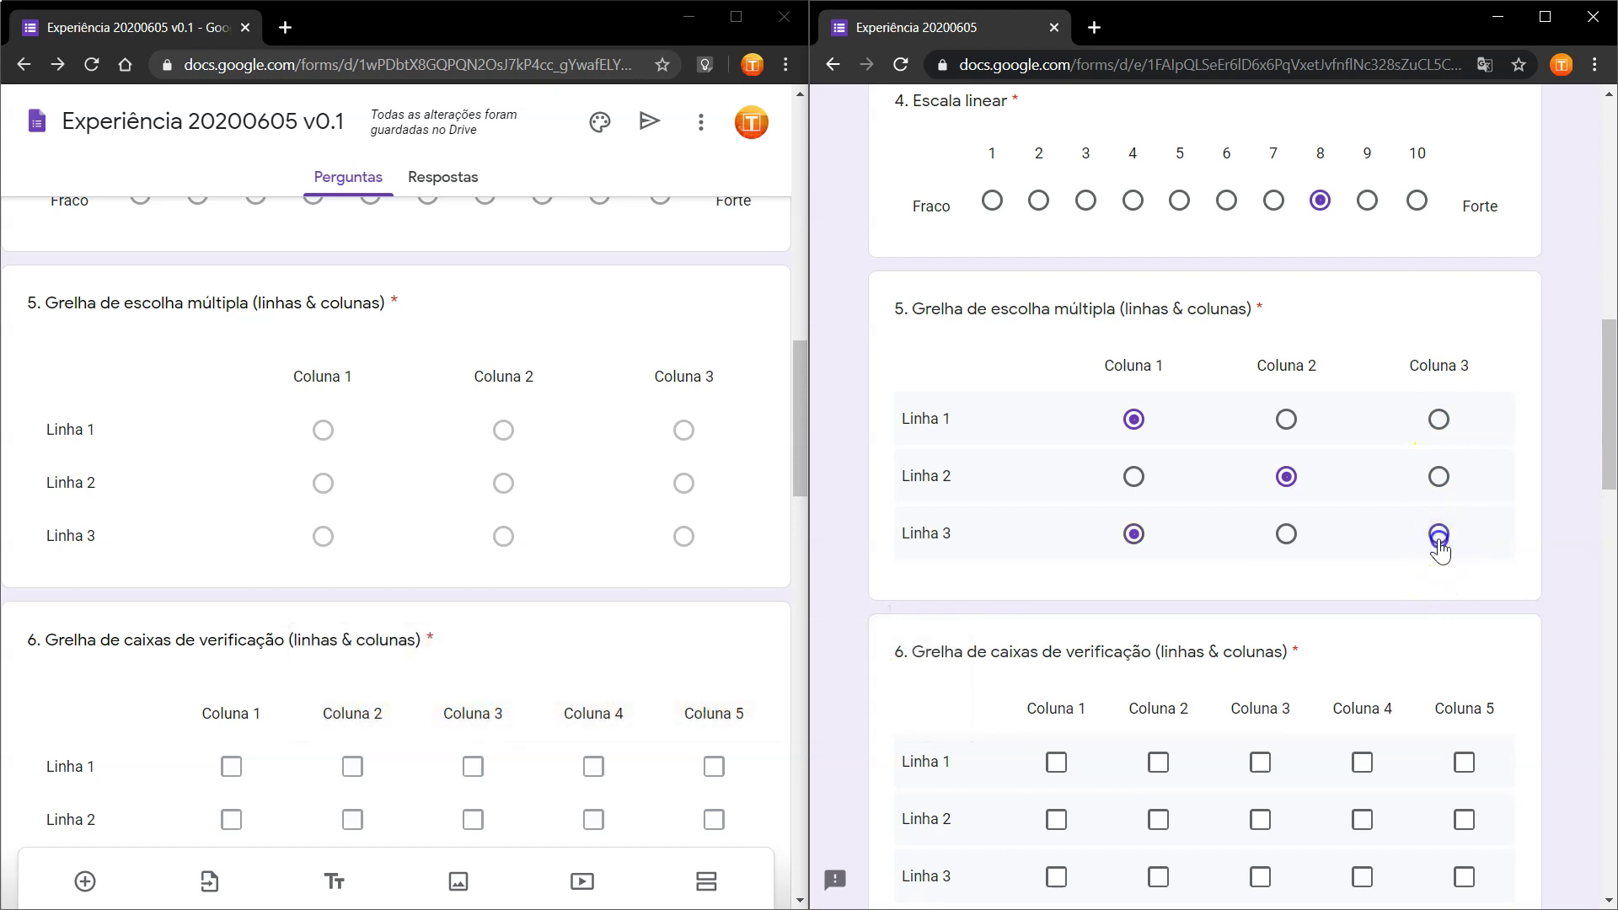
{"action": "left_click", "coordinate": [1134, 536]}
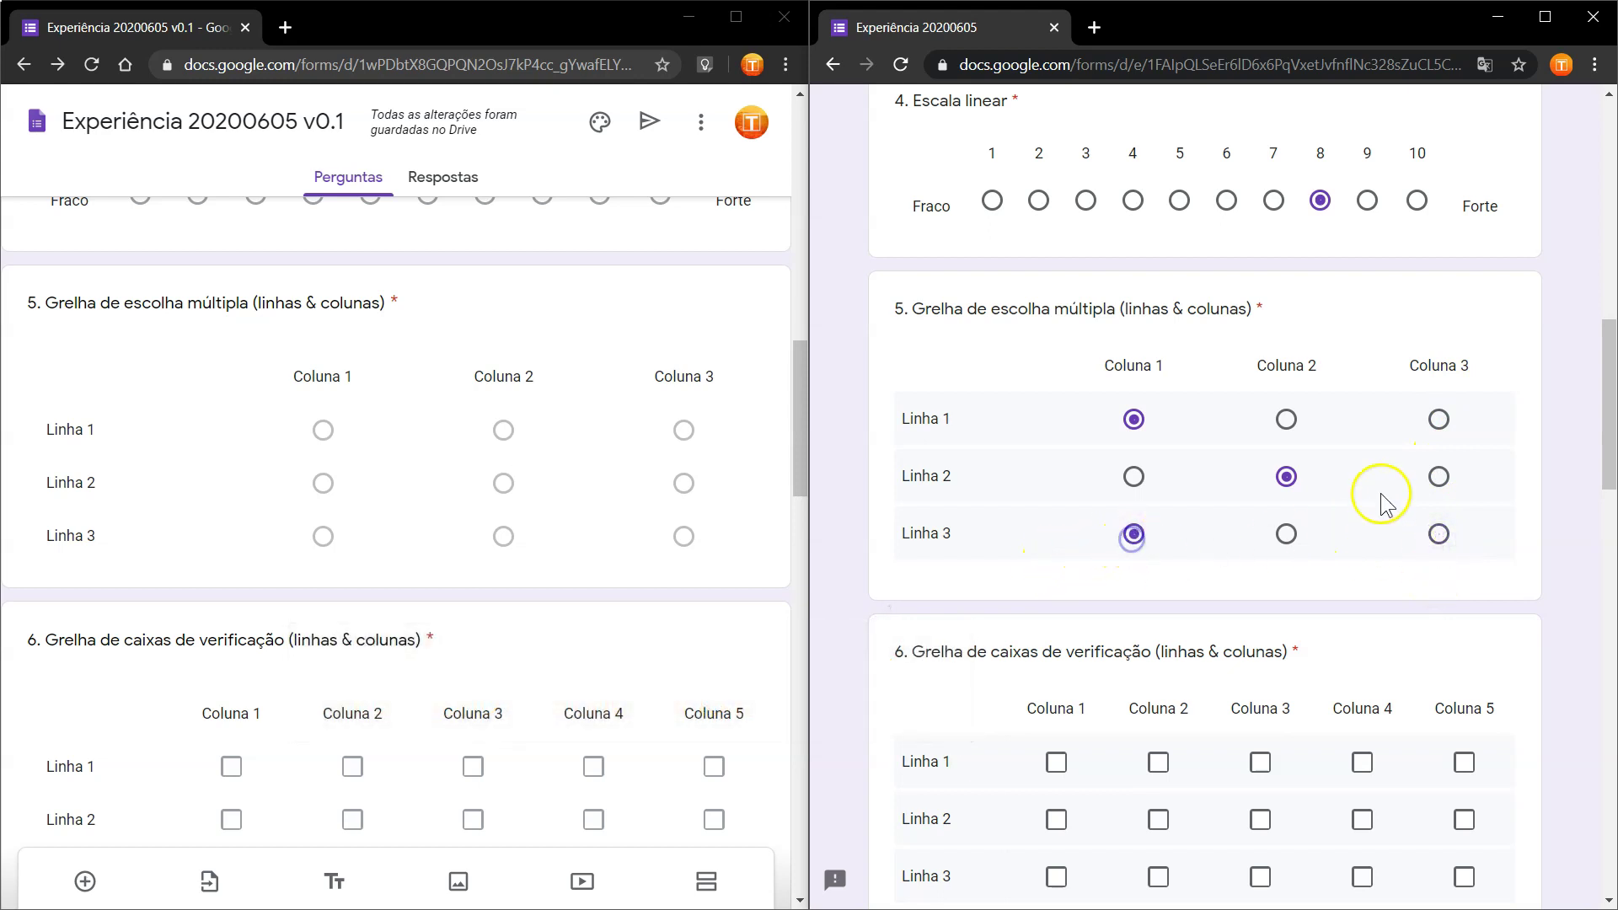
Fill in question 6's grid with Coluna 1 for Linha 1, Coluna 2 and Coluna 4 for Linha 2, and Coluna 3 for Linha 3.
{"action": "scroll", "coordinate": [1433, 531], "scroll_direction": "down", "scroll_amount": 3}
{"action": "scroll", "coordinate": [637, 552], "scroll_direction": "down", "scroll_amount": 2}
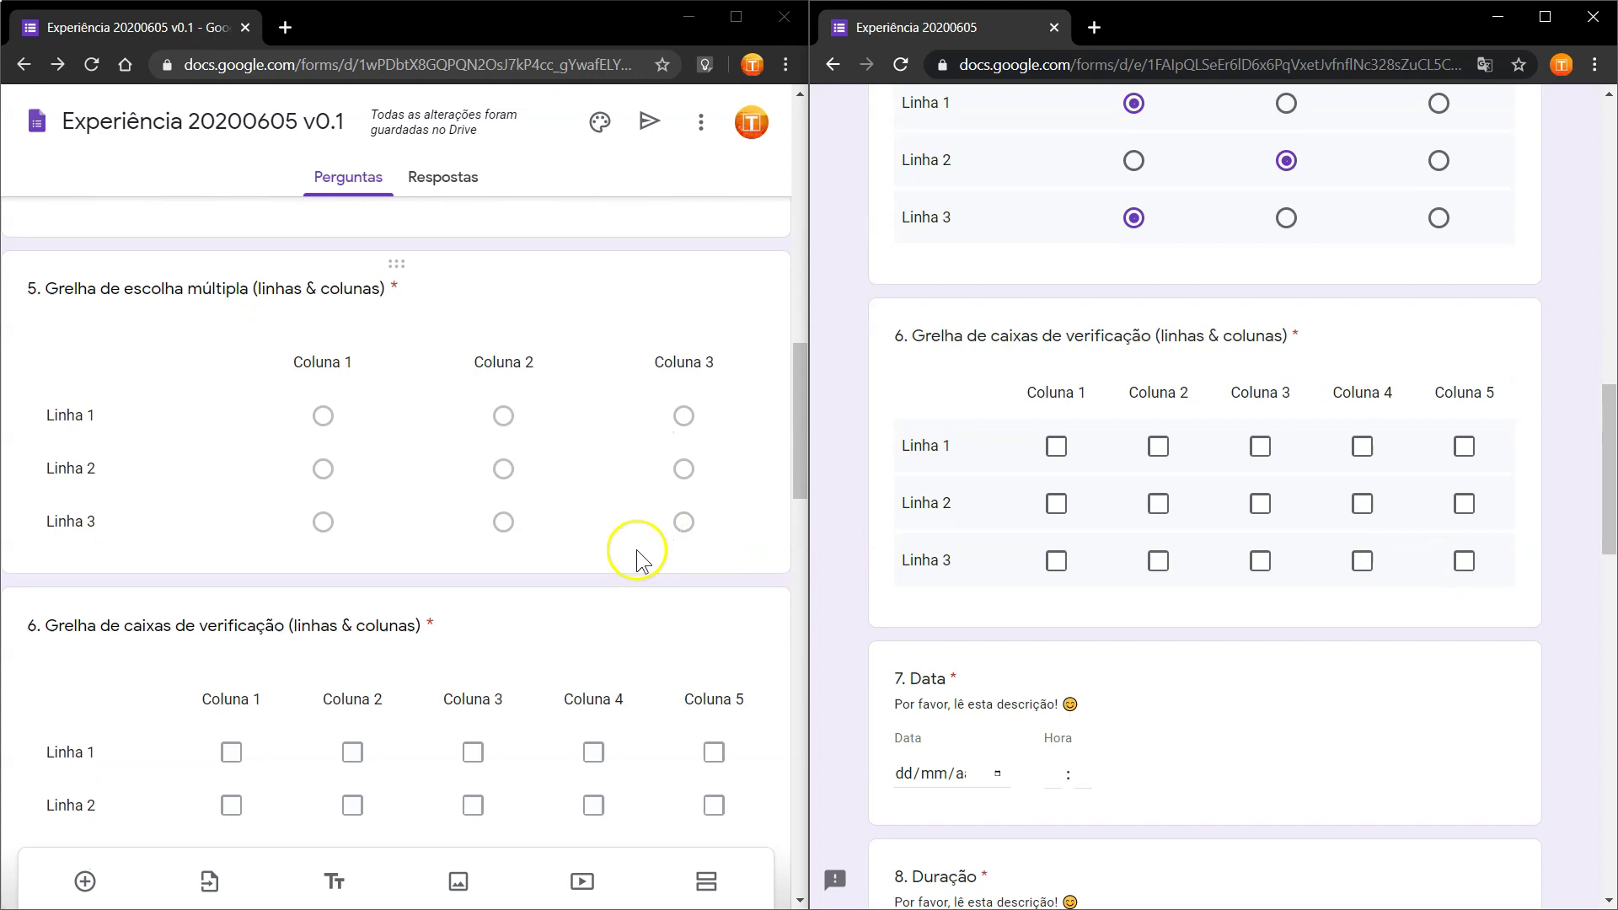
{"action": "left_click", "coordinate": [1056, 446]}
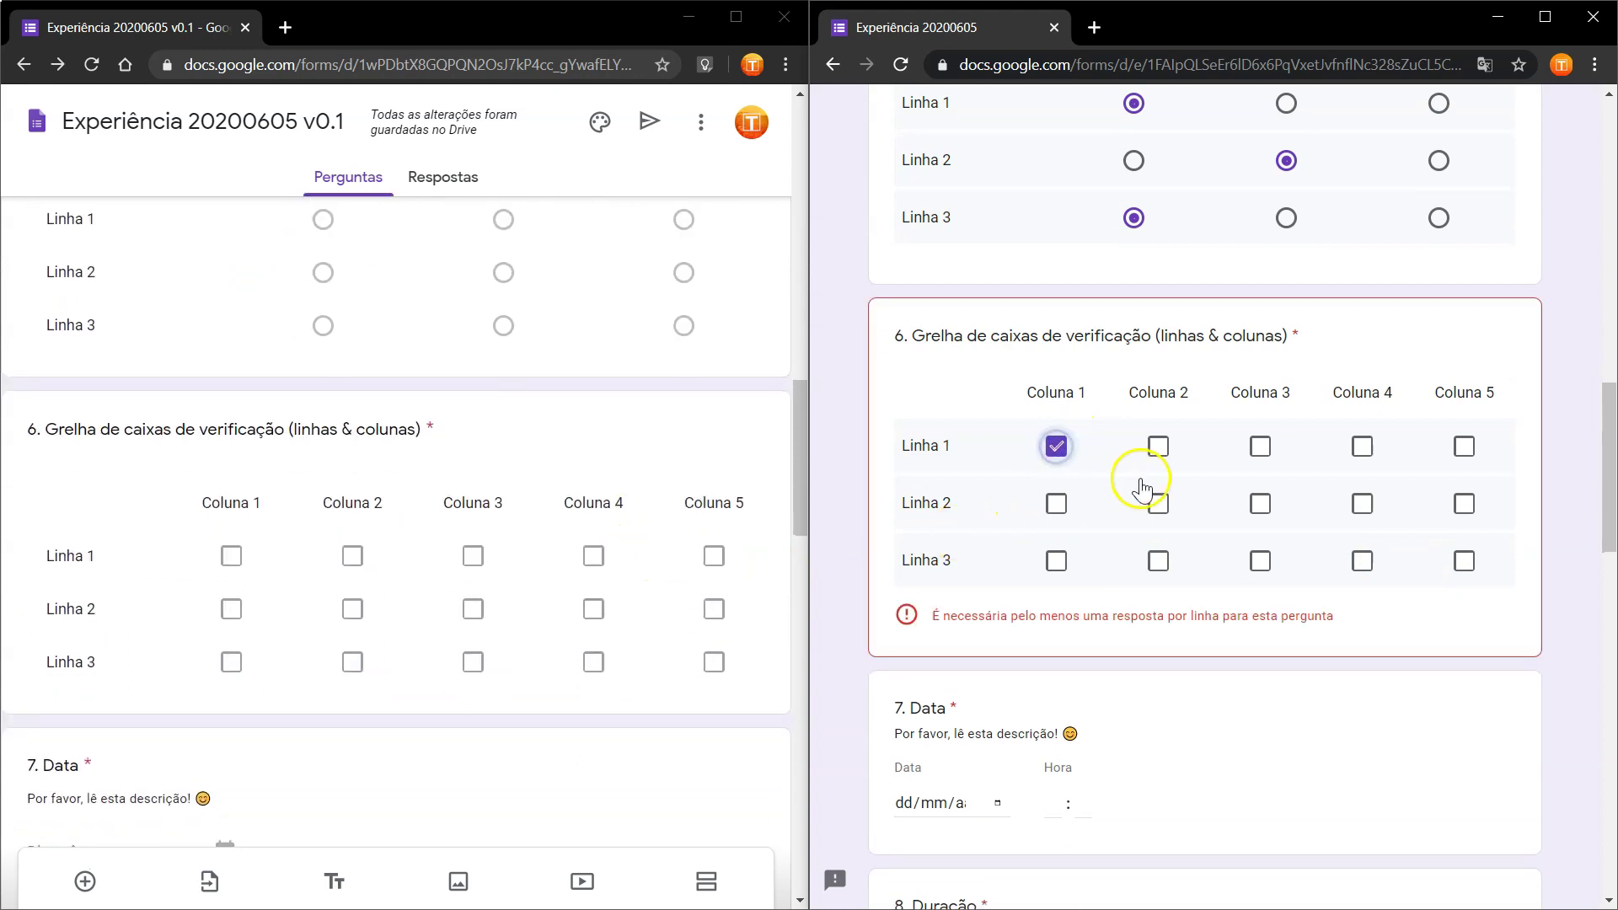
{"action": "left_click", "coordinate": [1172, 504]}
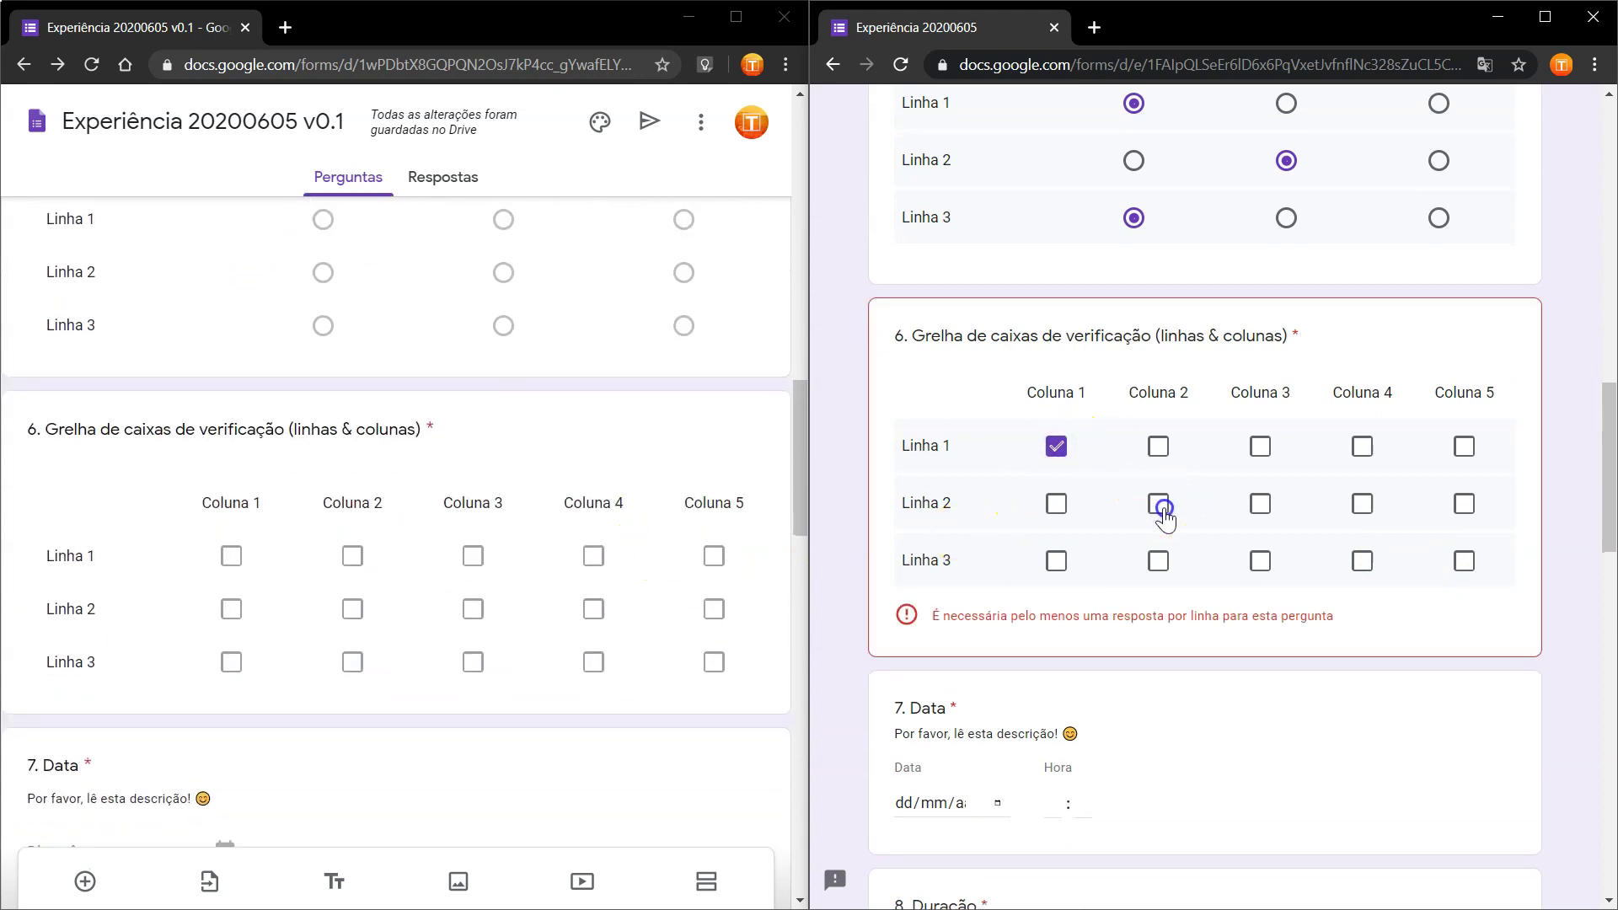
{"action": "left_click", "coordinate": [1250, 559]}
{"action": "left_click", "coordinate": [1363, 504]}
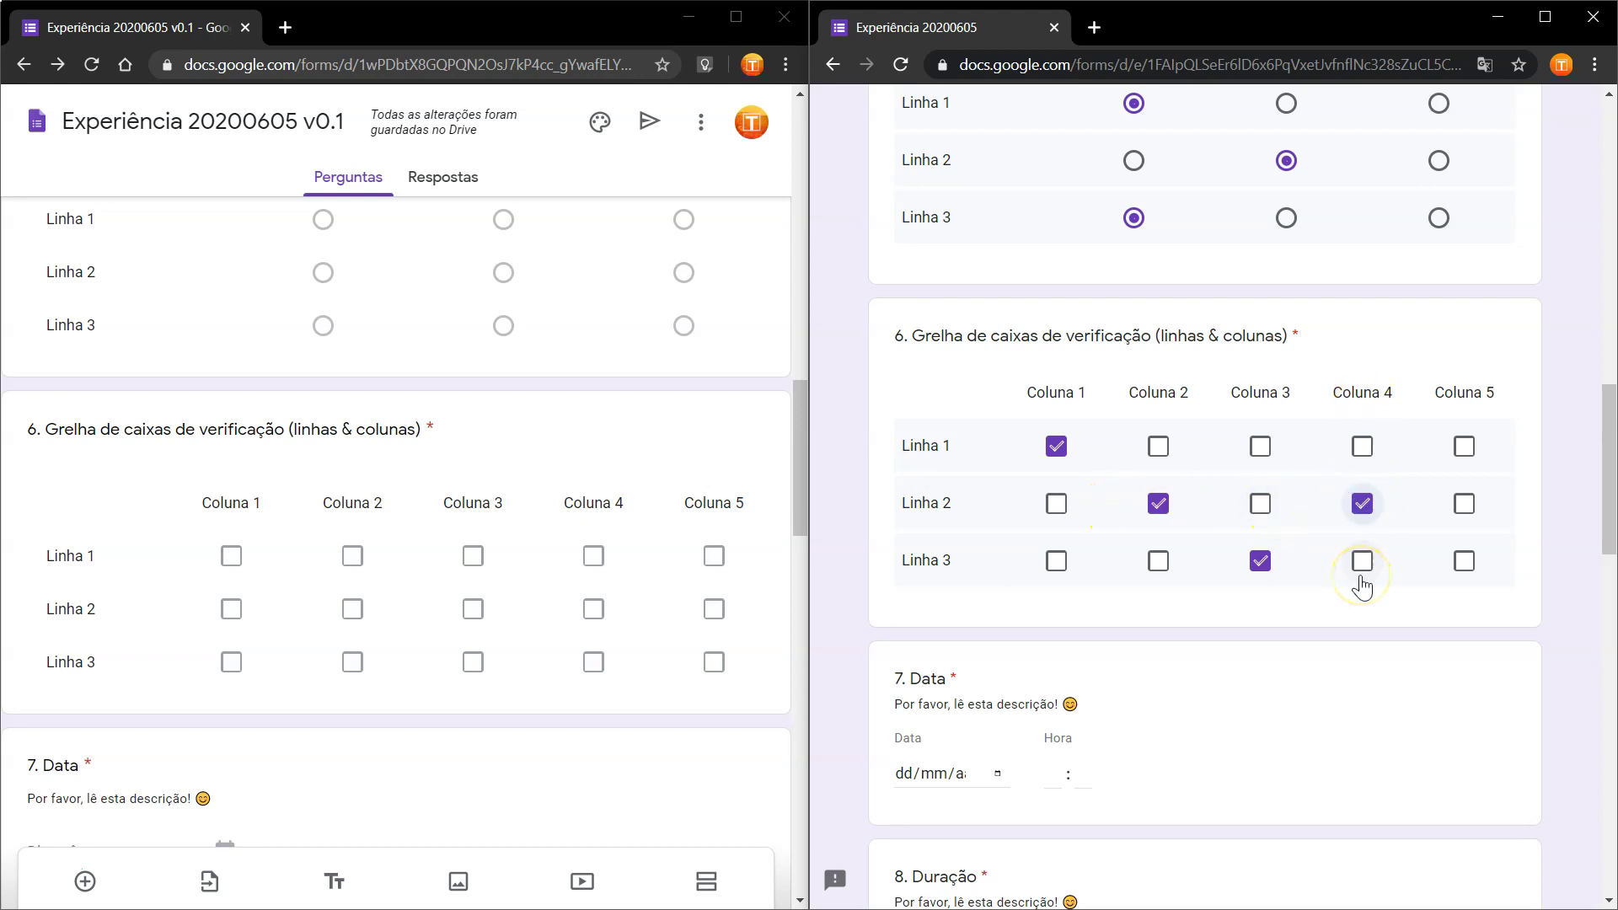
{"action": "scroll", "coordinate": [678, 566], "scroll_direction": "down", "scroll_amount": 4}
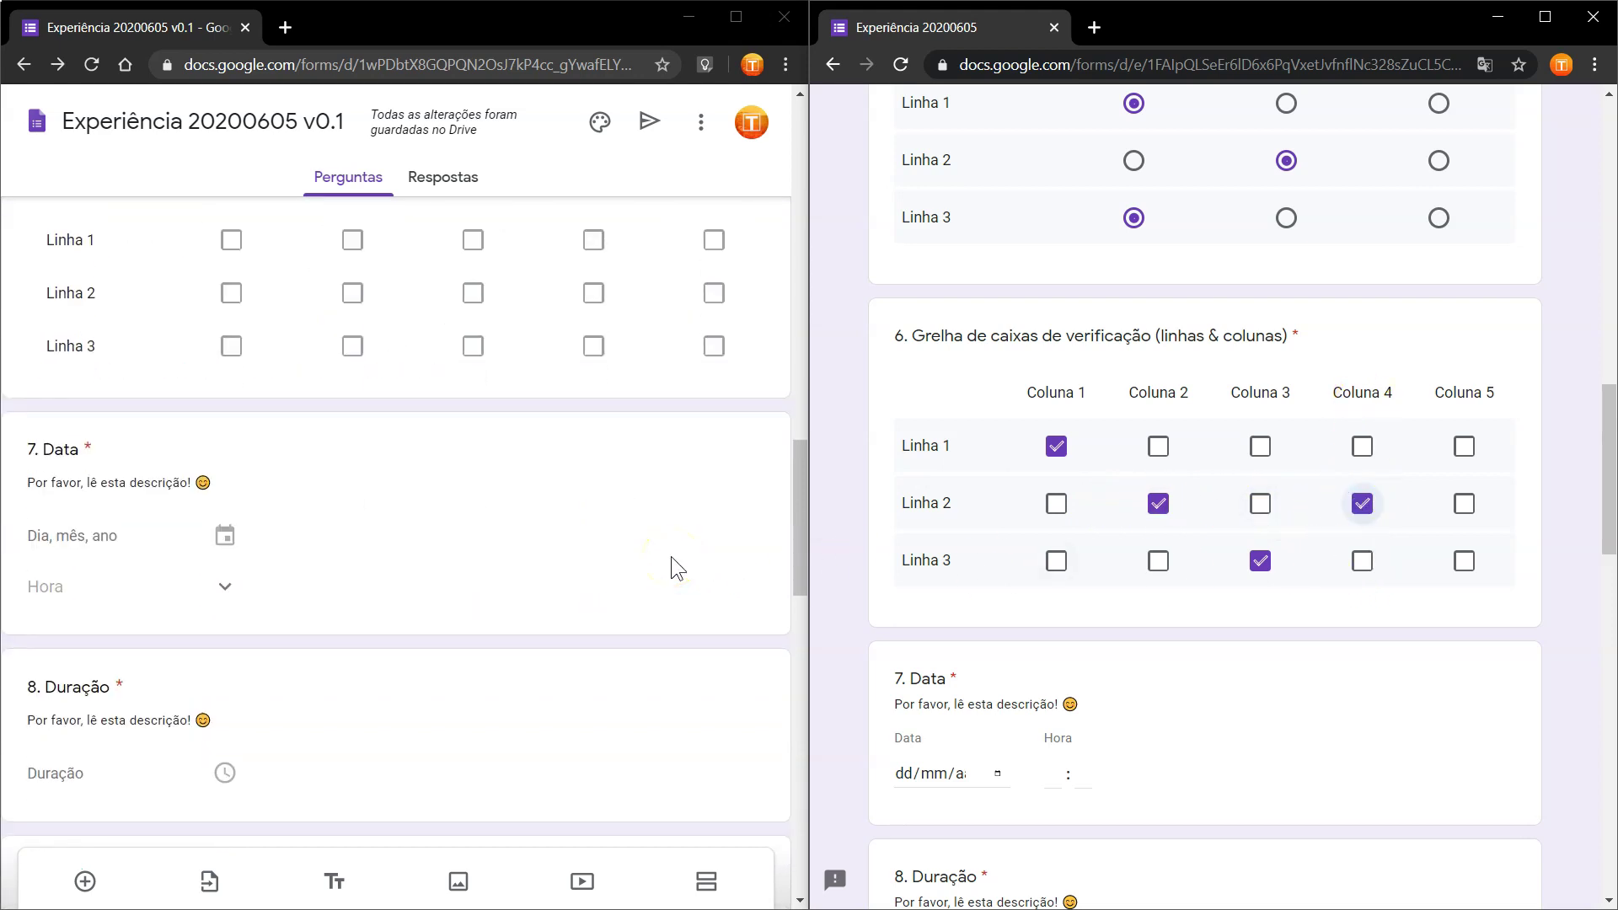
Answer question 7 with the date 17 June 2020 and the time 10:11.
{"action": "scroll", "coordinate": [1211, 570], "scroll_direction": "down", "scroll_amount": 4}
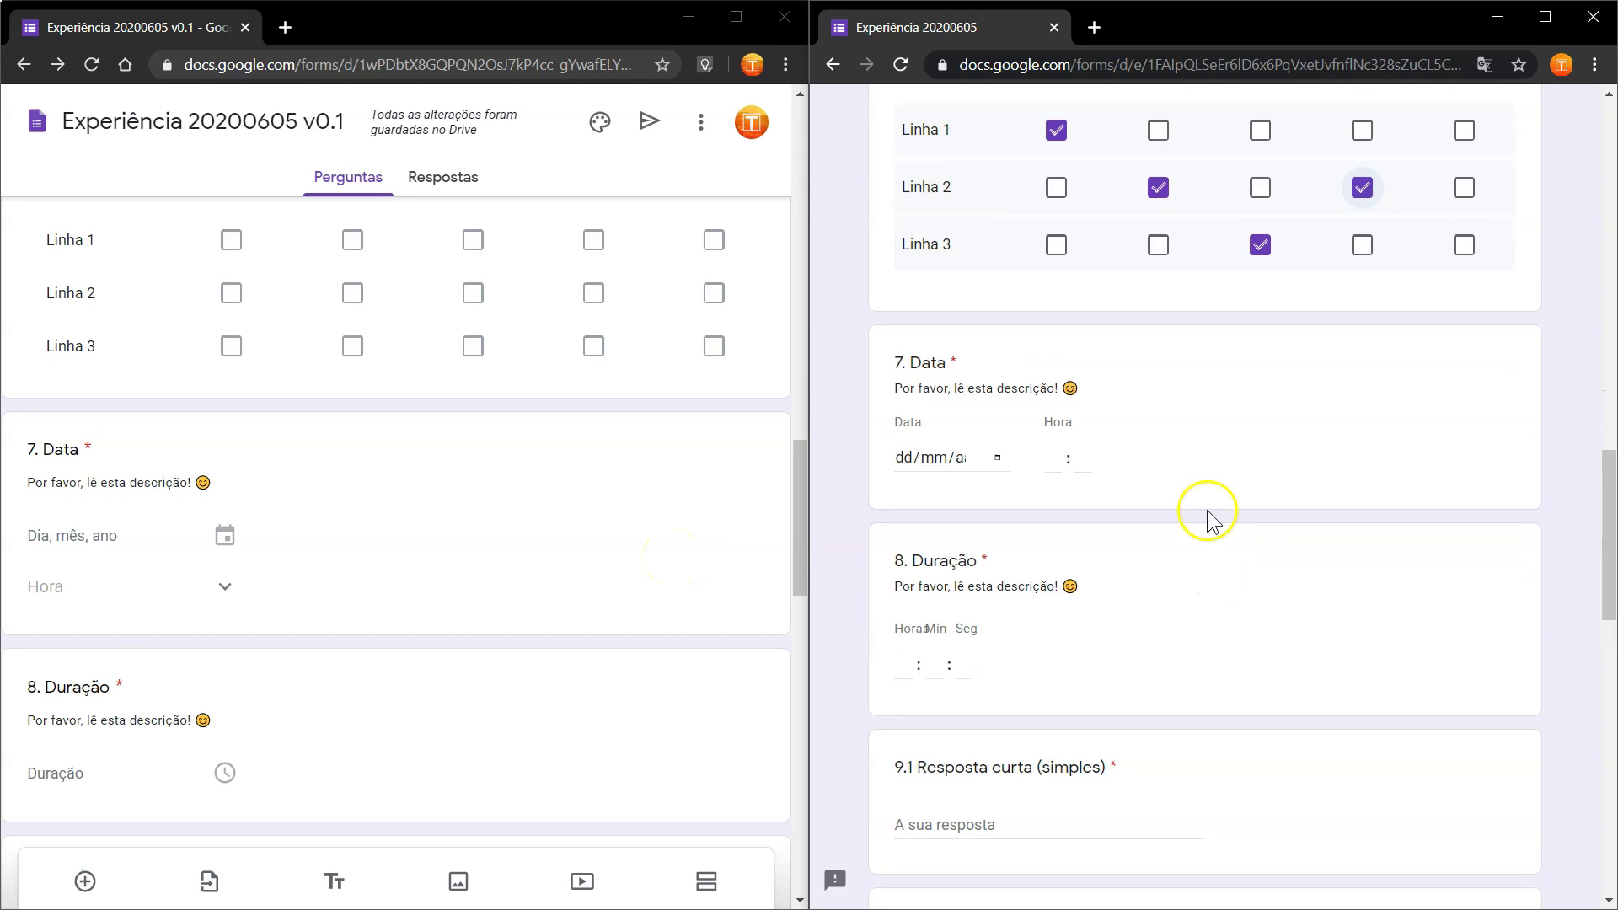
{"action": "left_click", "coordinate": [928, 462]}
{"action": "left_click", "coordinate": [904, 458]}
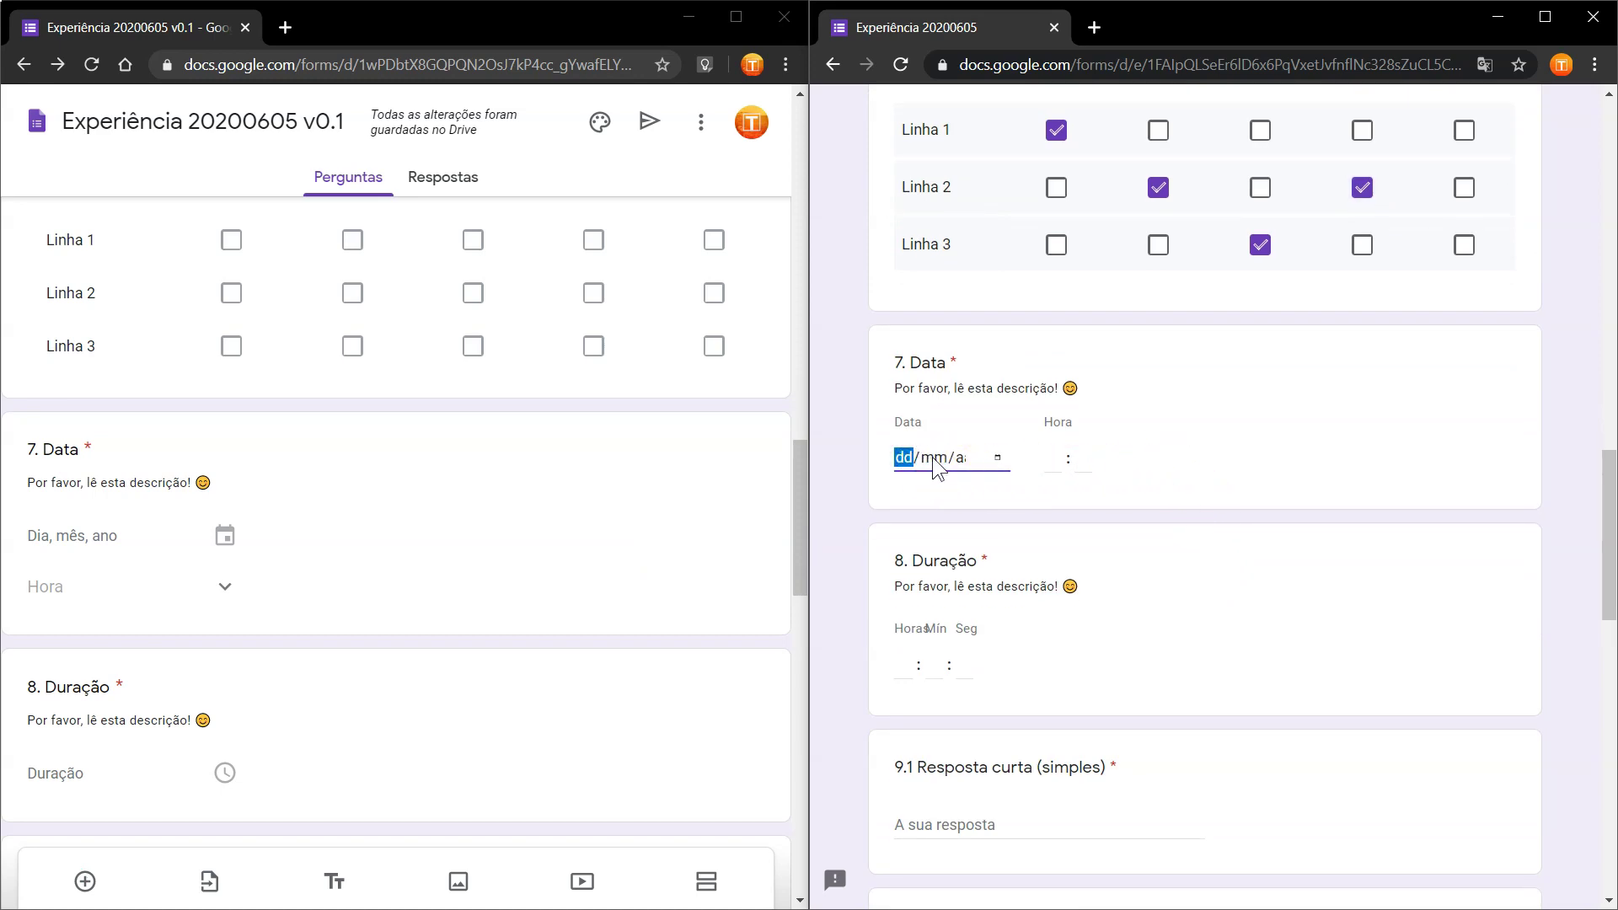
{"action": "left_click", "coordinate": [961, 460]}
{"action": "left_click", "coordinate": [998, 459]}
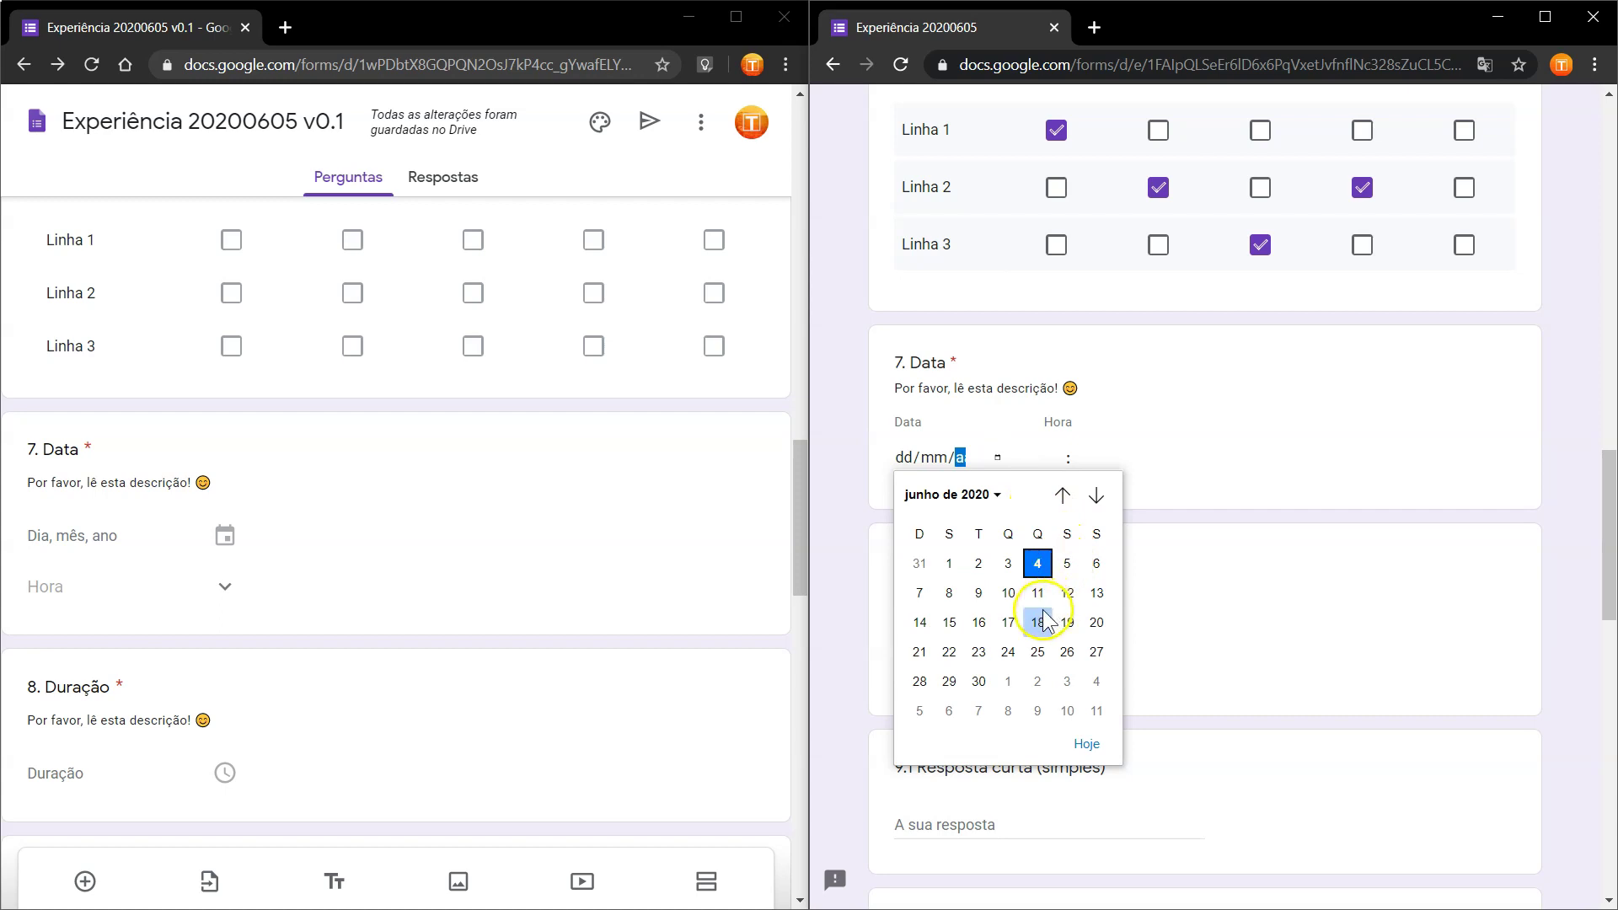
{"action": "left_click", "coordinate": [1018, 627]}
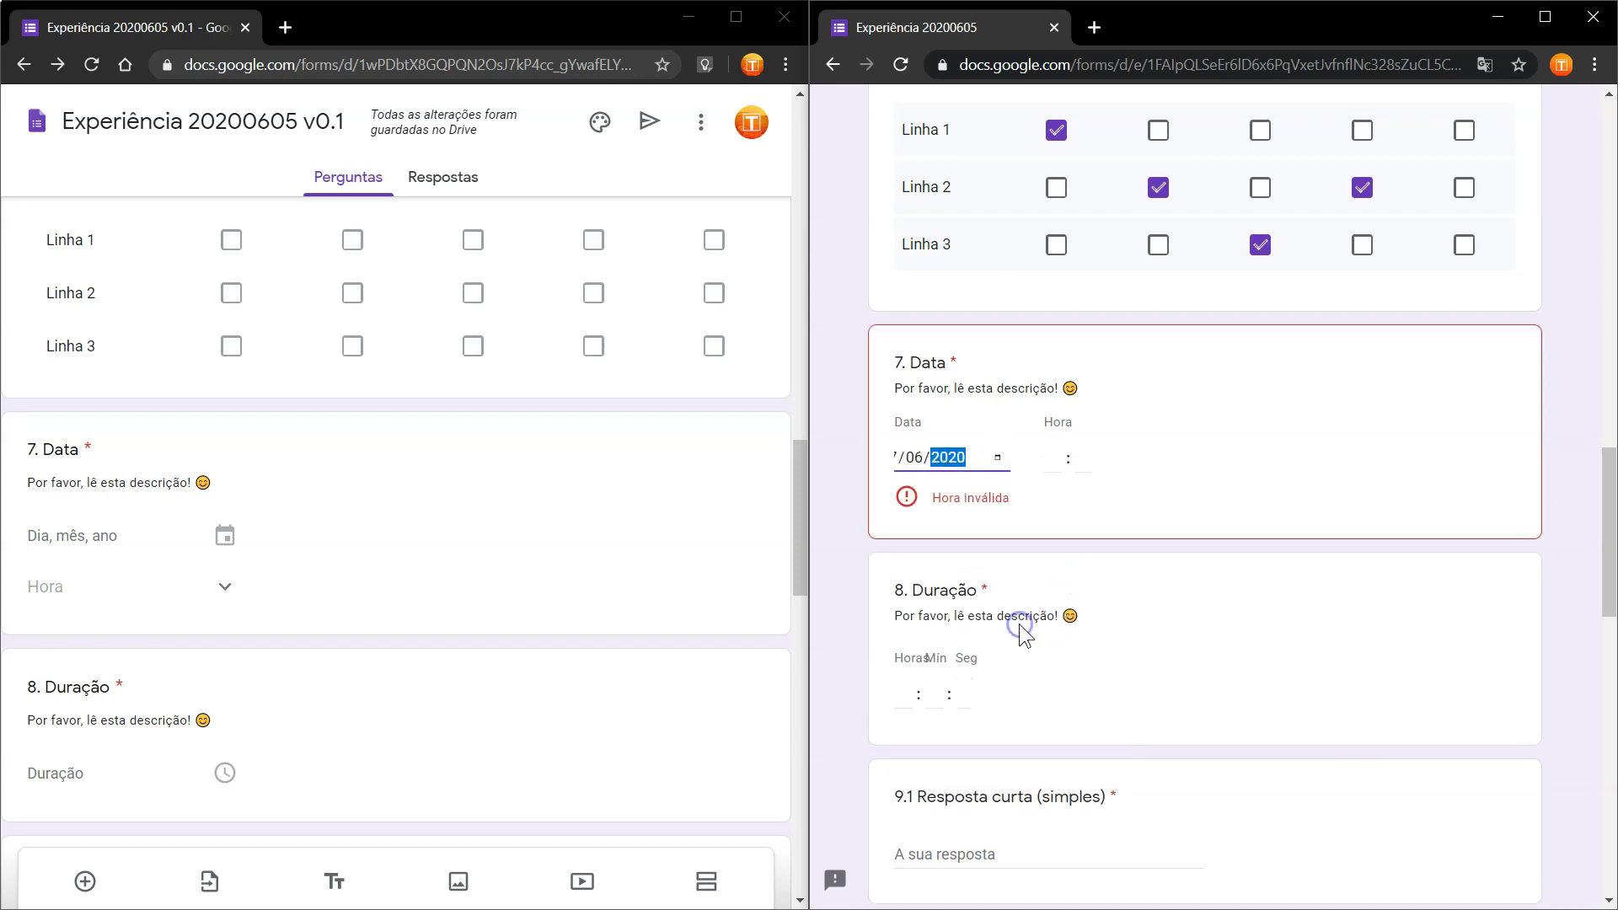
{"action": "left_click", "coordinate": [1050, 461]}
{"action": "type", "text": "1011"}
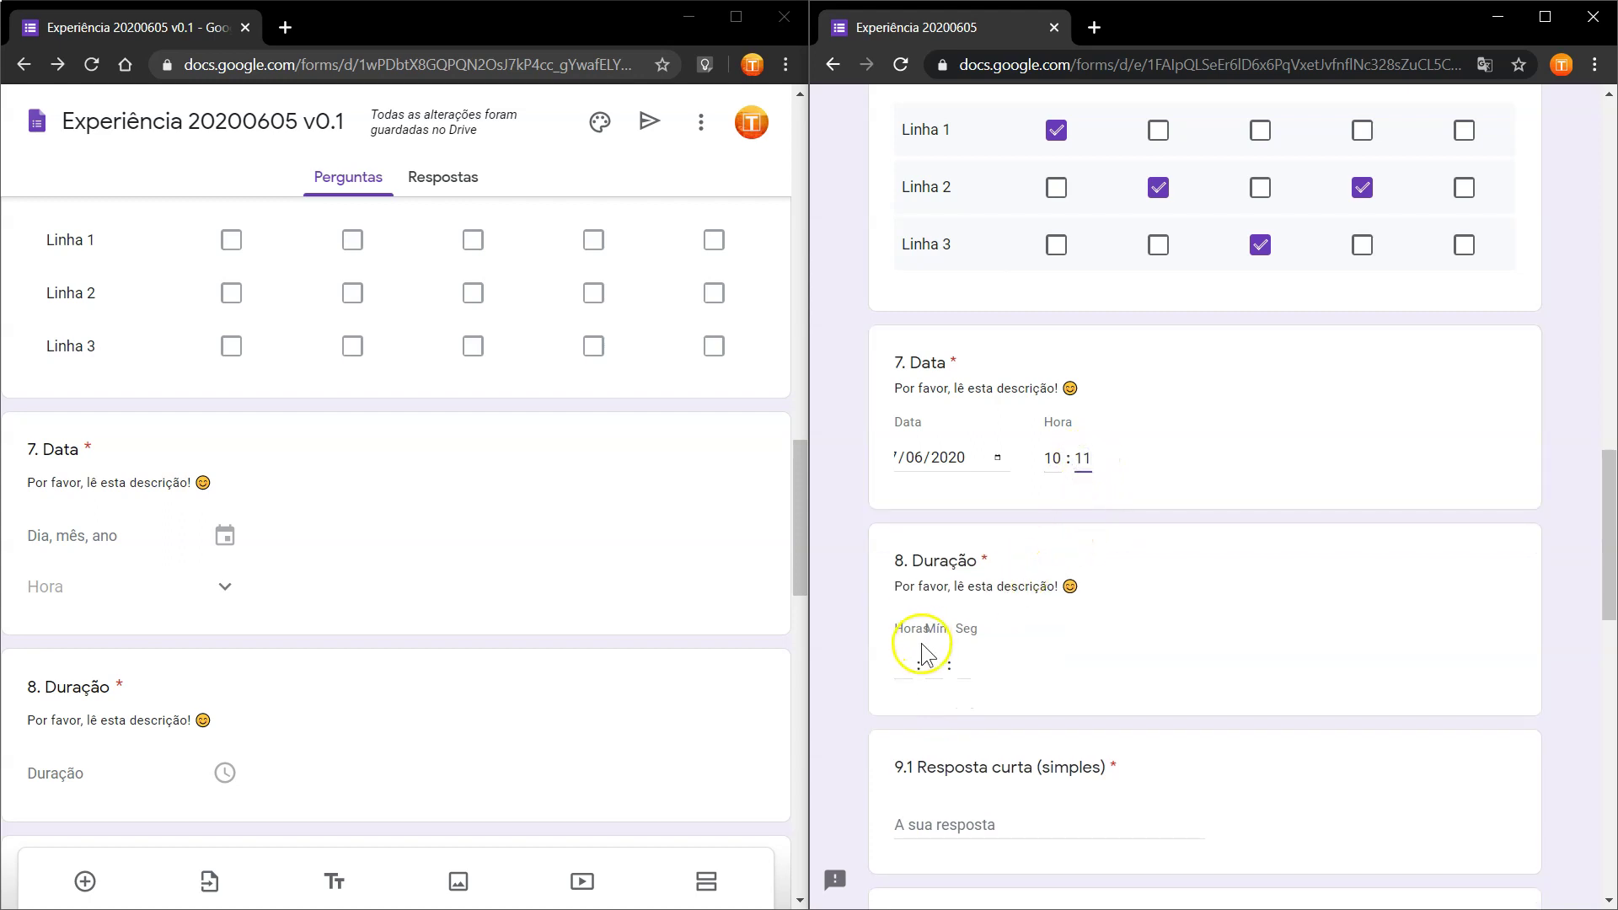
Answer question 8 with a duration of 10 hours, 11 minutes and 12 seconds.
{"action": "left_click", "coordinate": [914, 669]}
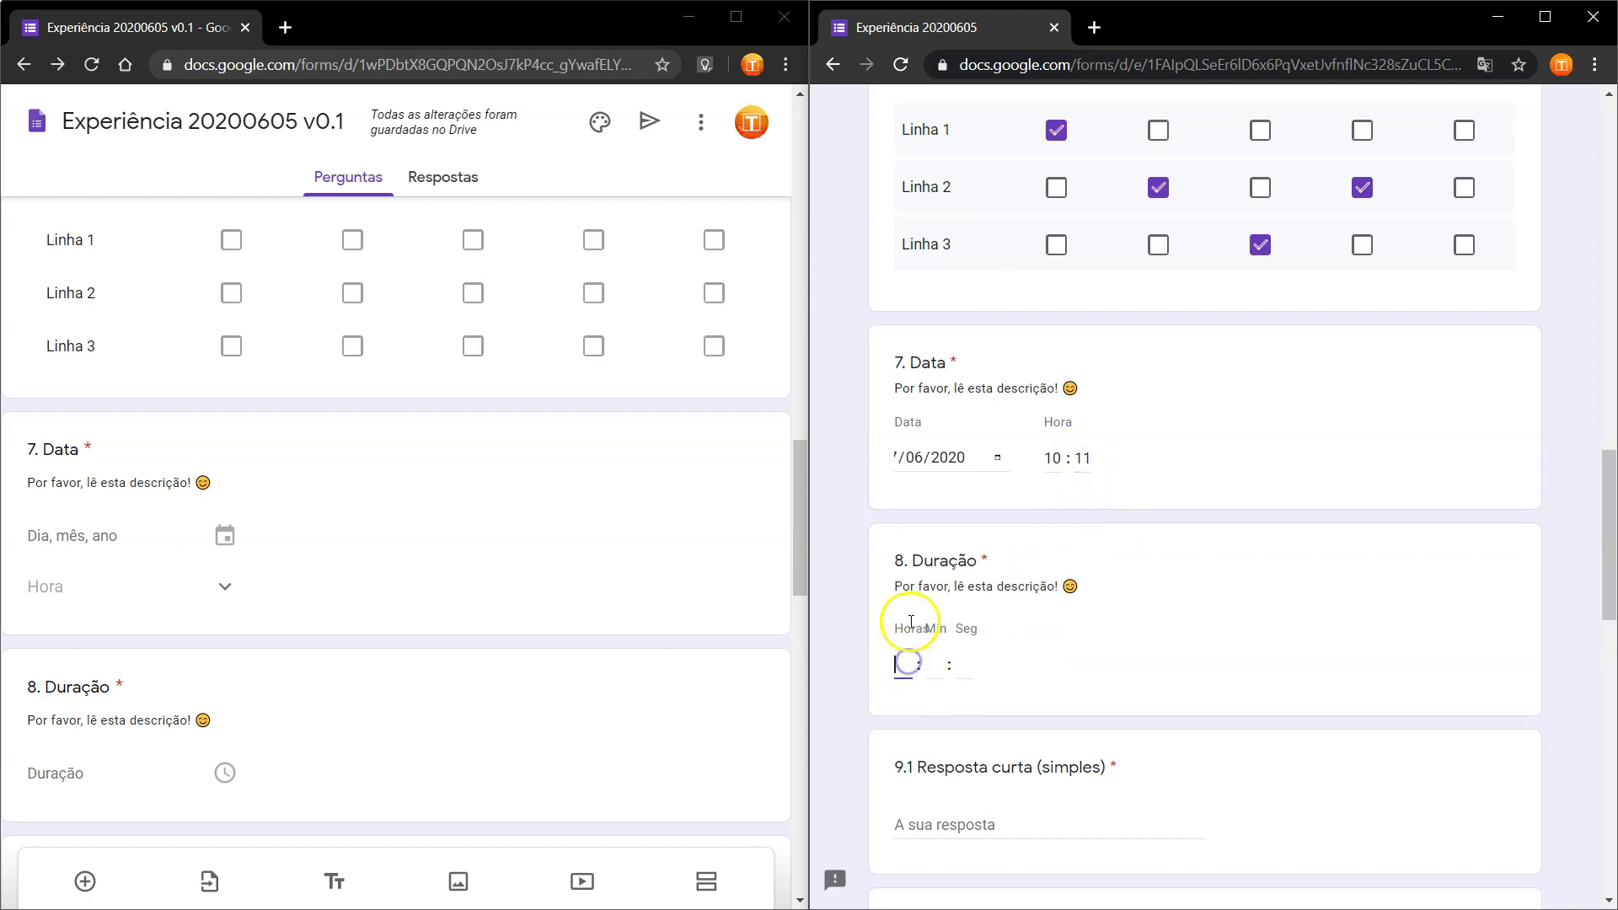
{"action": "type", "text": "10"}
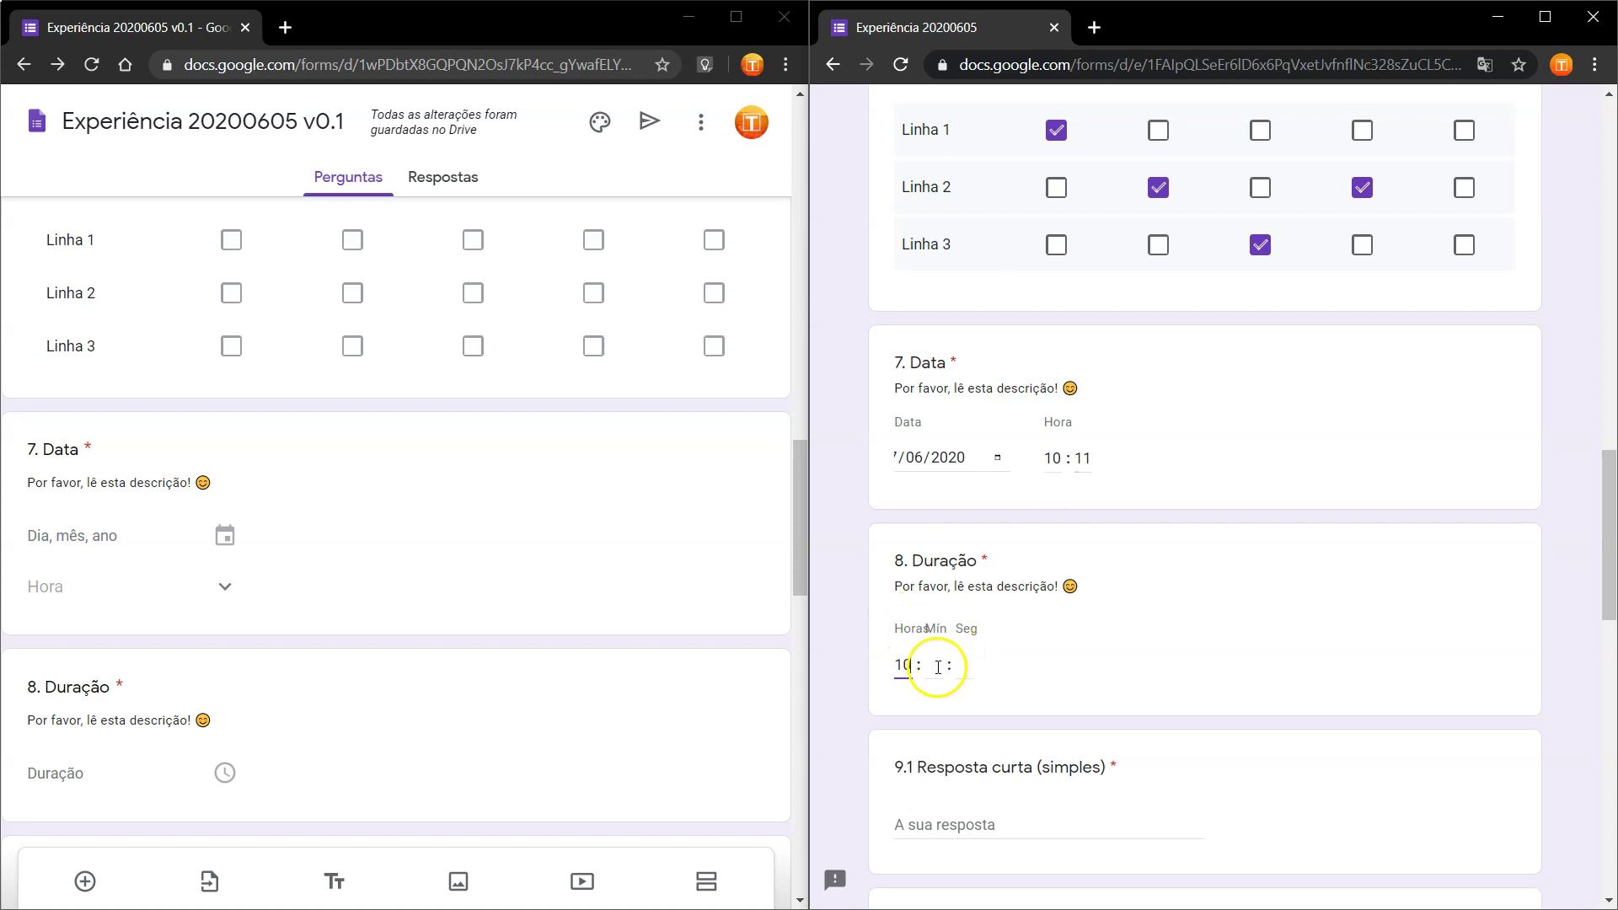
{"action": "left_click", "coordinate": [930, 668]}
{"action": "type", "text": "11"}
{"action": "left_click", "coordinate": [971, 666]}
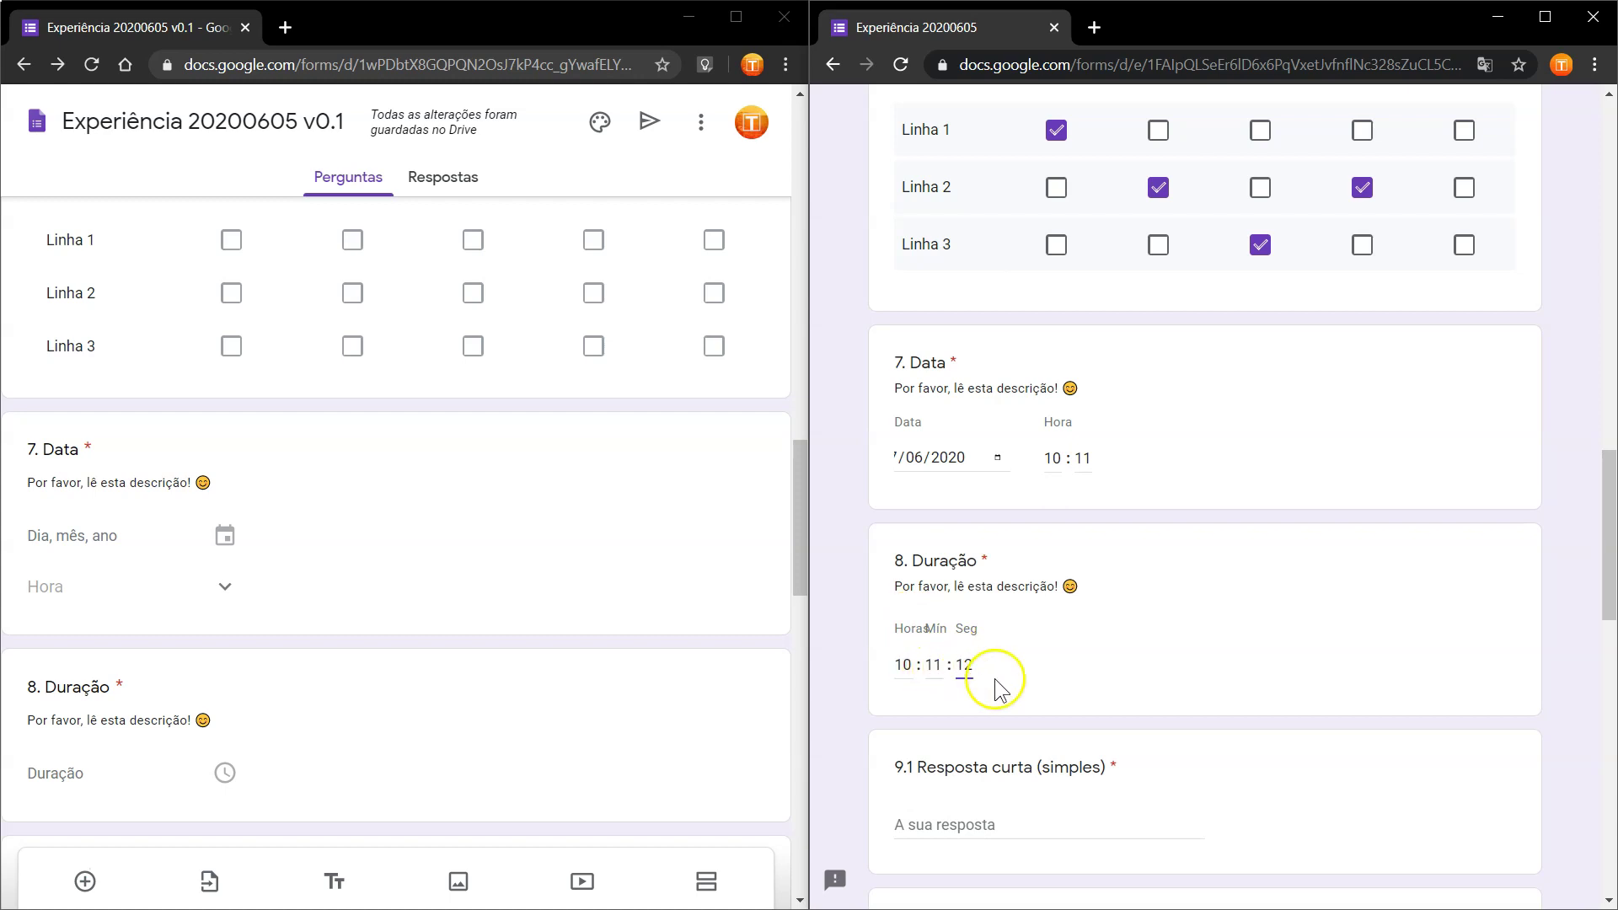
Fill in question 9.1 with a long line of filler text beginning "qer wer qwe qwe re qw er we".
{"action": "scroll", "coordinate": [997, 682], "scroll_direction": "down", "scroll_amount": 3}
{"action": "left_click", "coordinate": [953, 614]}
{"action": "type", "text": "qwe re qw er we  we rqwe rqwe qwe qwe qwe"}
{"action": "type", "text": " qrwe qwe"}
{"action": "left_click", "coordinate": [961, 613]}
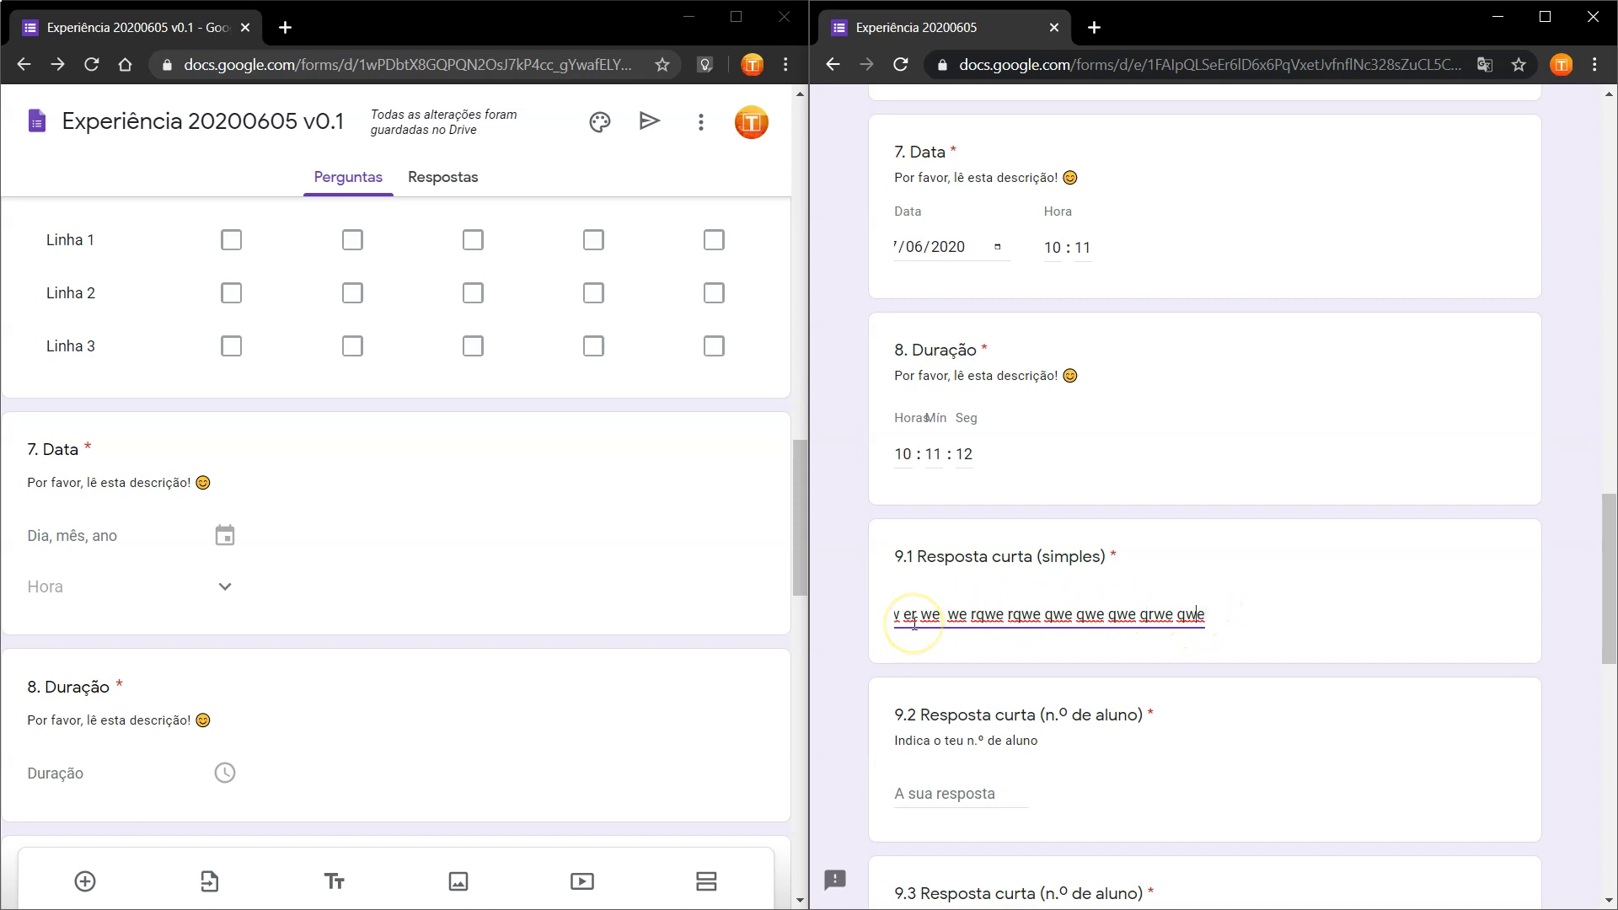
Open questions 9.1 and 9.2 in the form editor to examine how their short answers are validated.
{"action": "scroll", "coordinate": [915, 625], "scroll_direction": "down", "scroll_amount": 4}
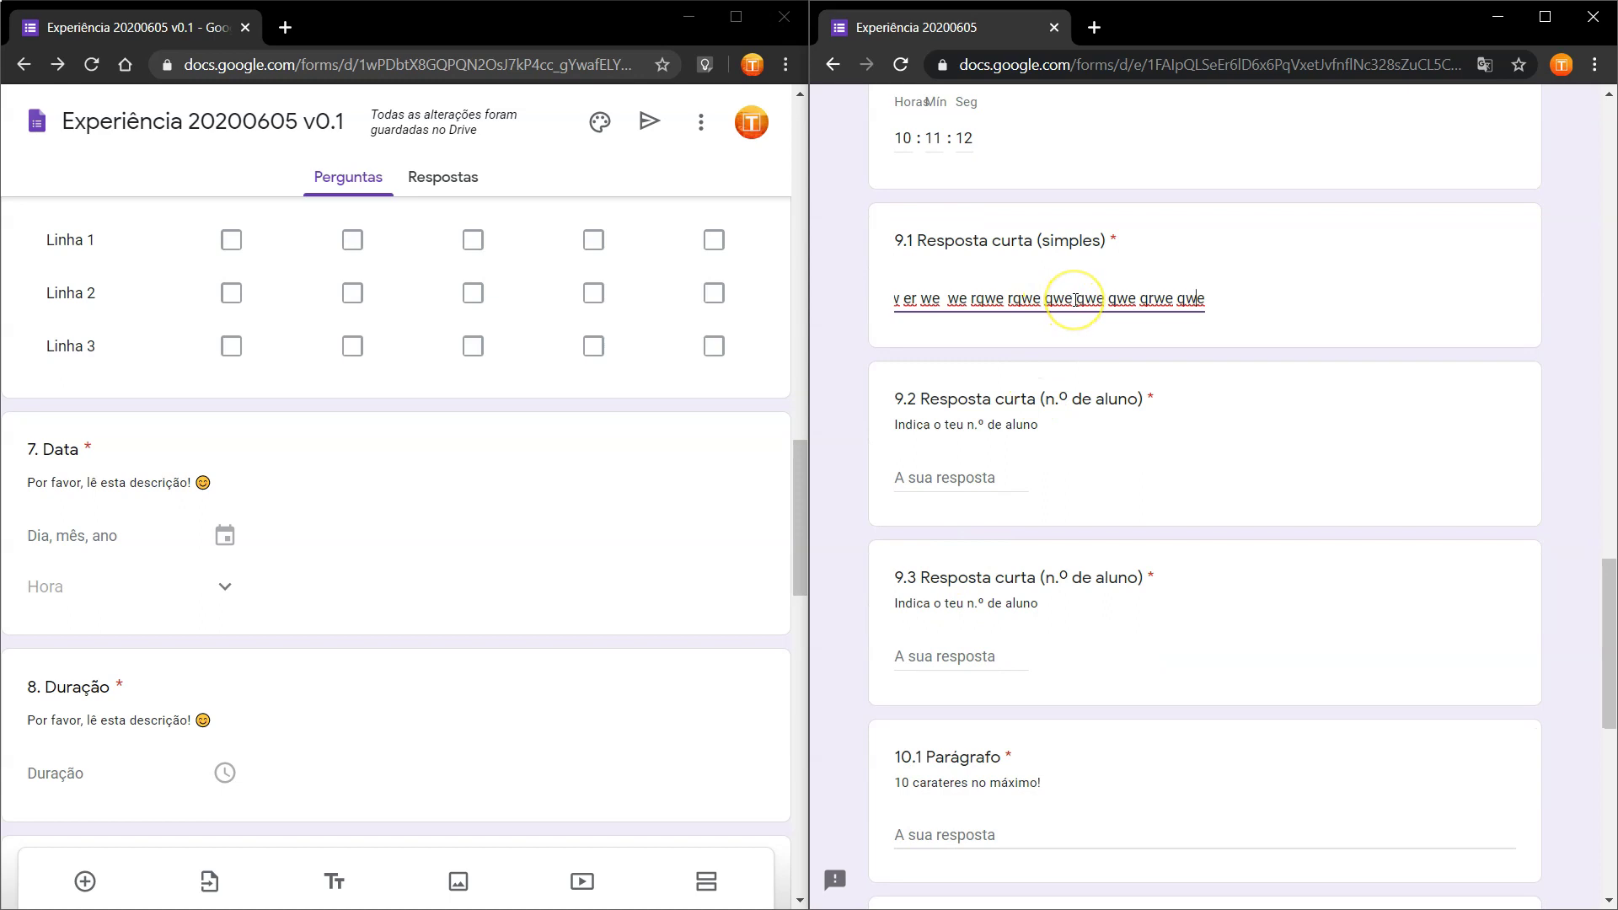
{"action": "left_click", "coordinate": [986, 475]}
{"action": "scroll", "coordinate": [589, 488], "scroll_direction": "down", "scroll_amount": 6}
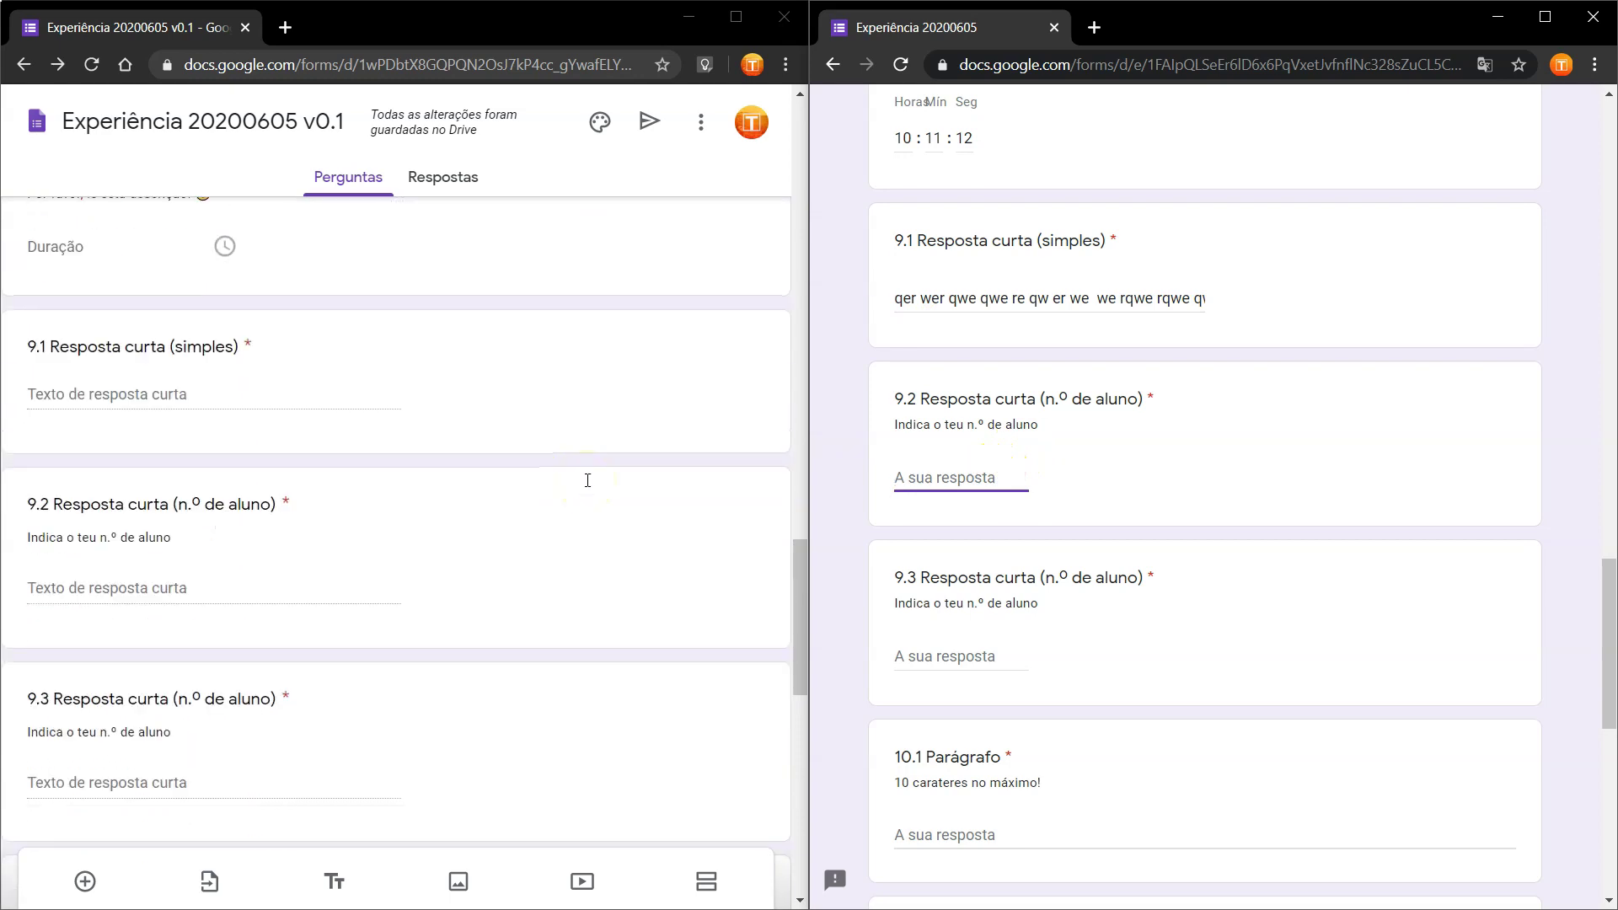
{"action": "left_click", "coordinate": [423, 408]}
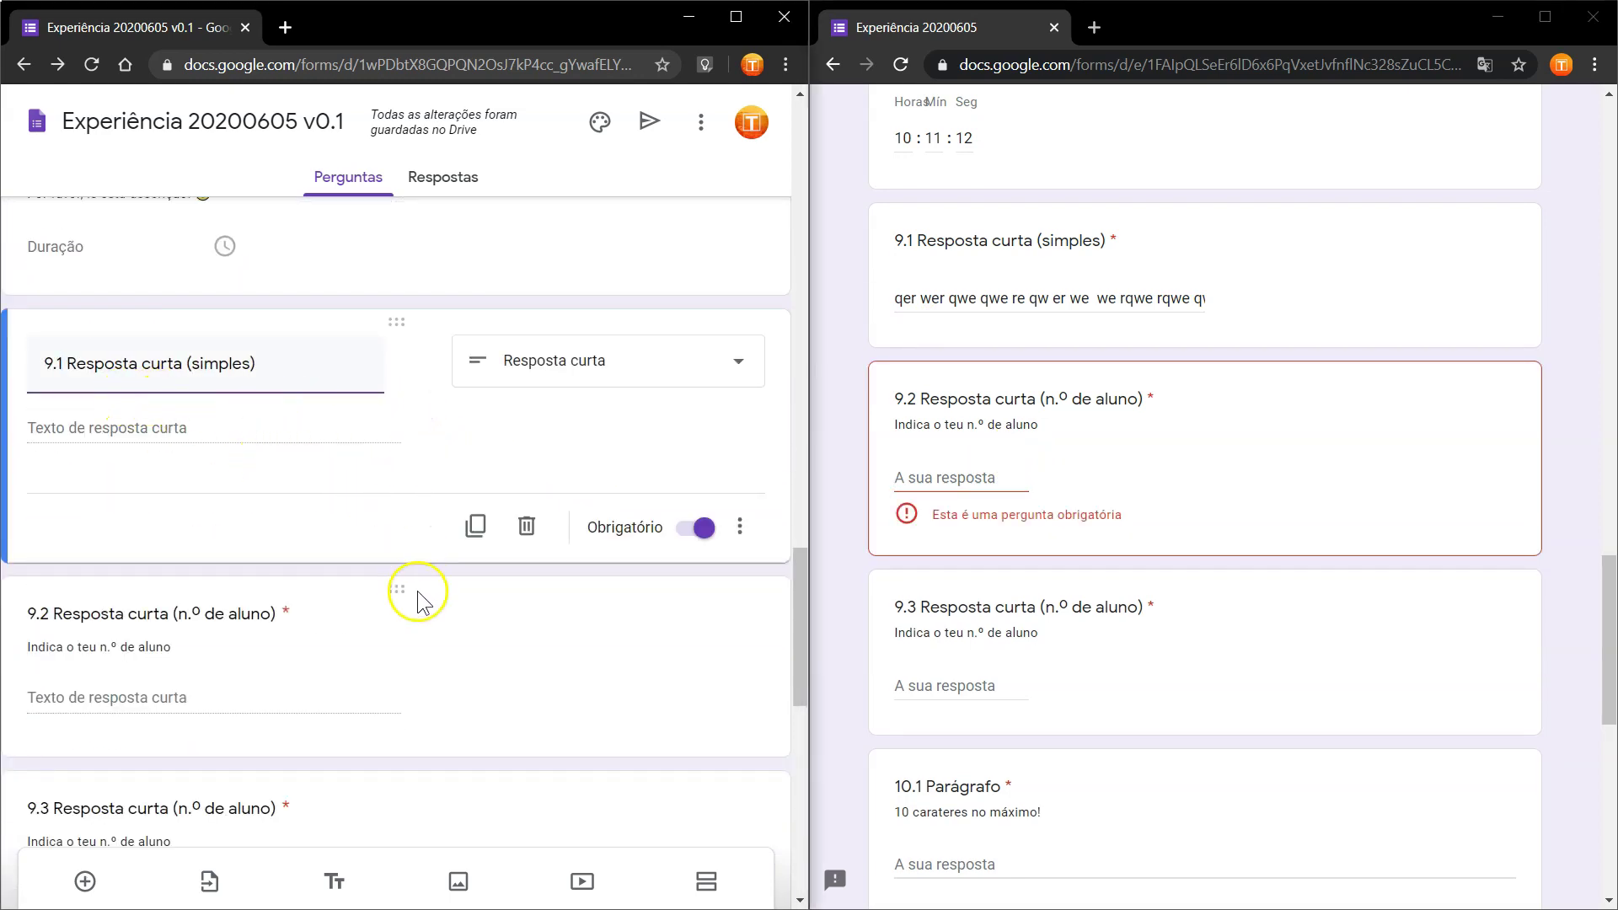
{"action": "left_click", "coordinate": [418, 643]}
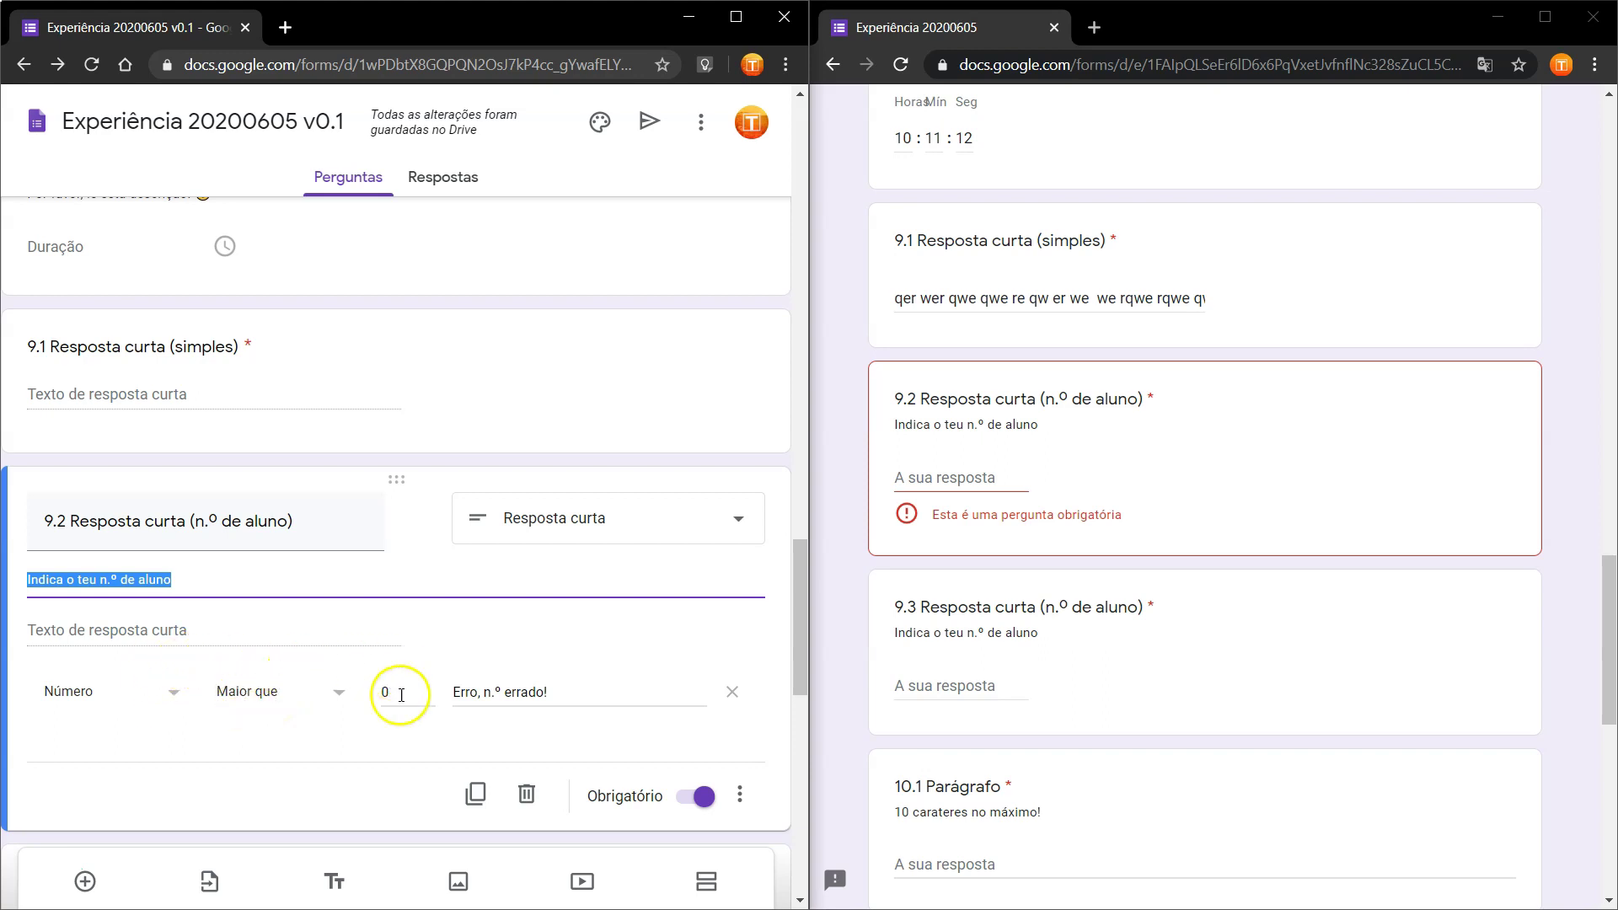
Test question 9.2's validation in the respondent form with the answer 0 and then the letter r.
{"action": "left_click", "coordinate": [992, 480]}
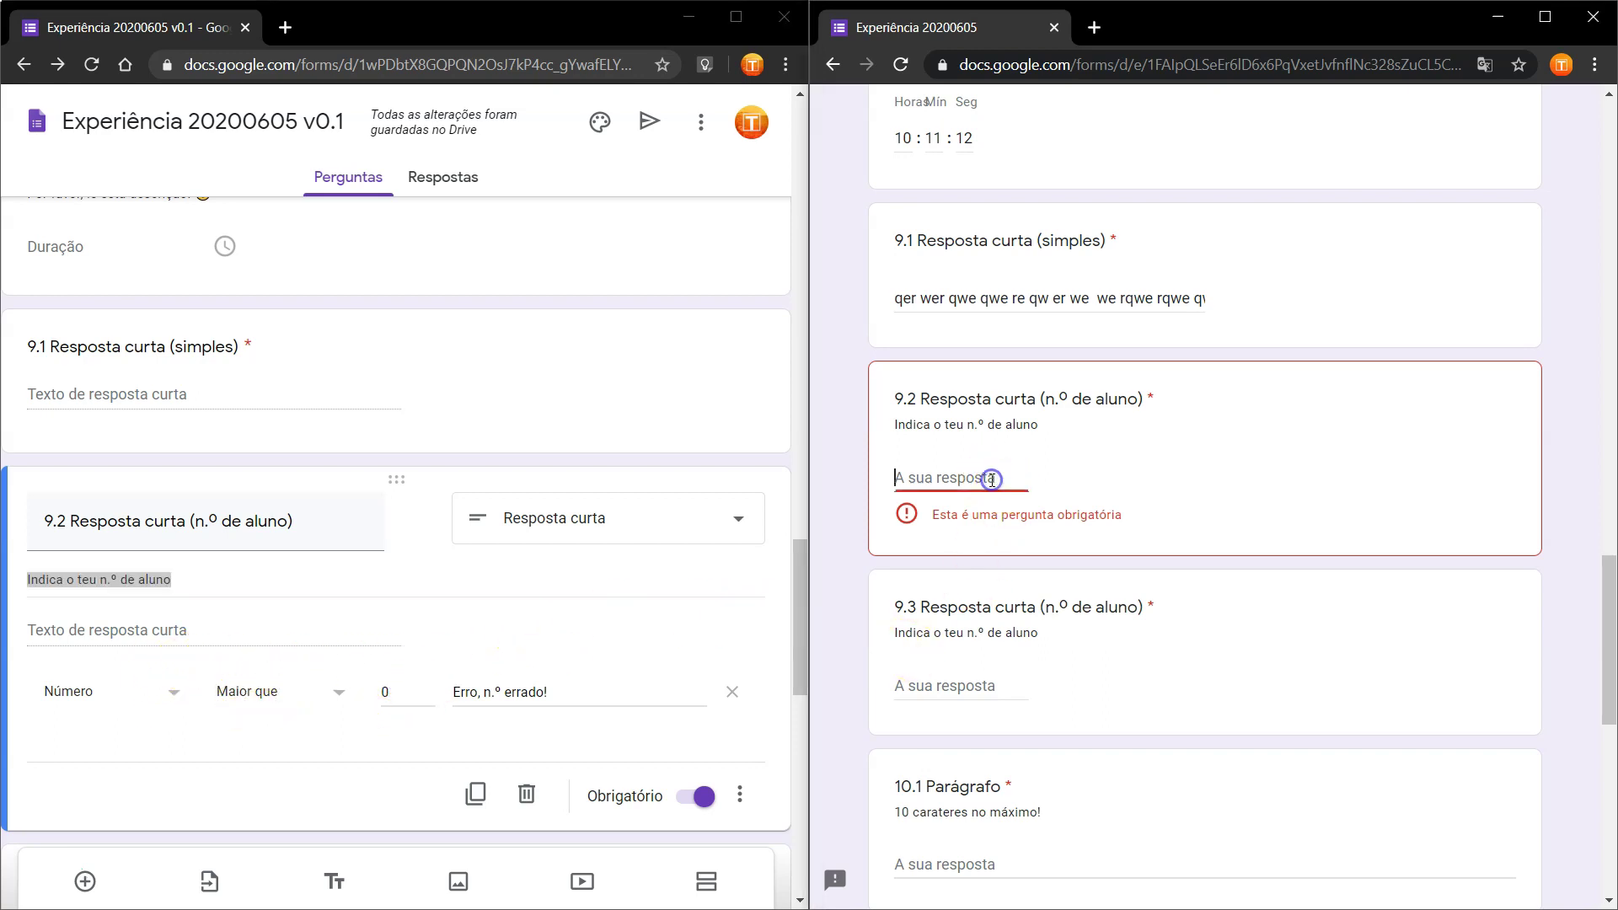
{"action": "type", "text": "0"}
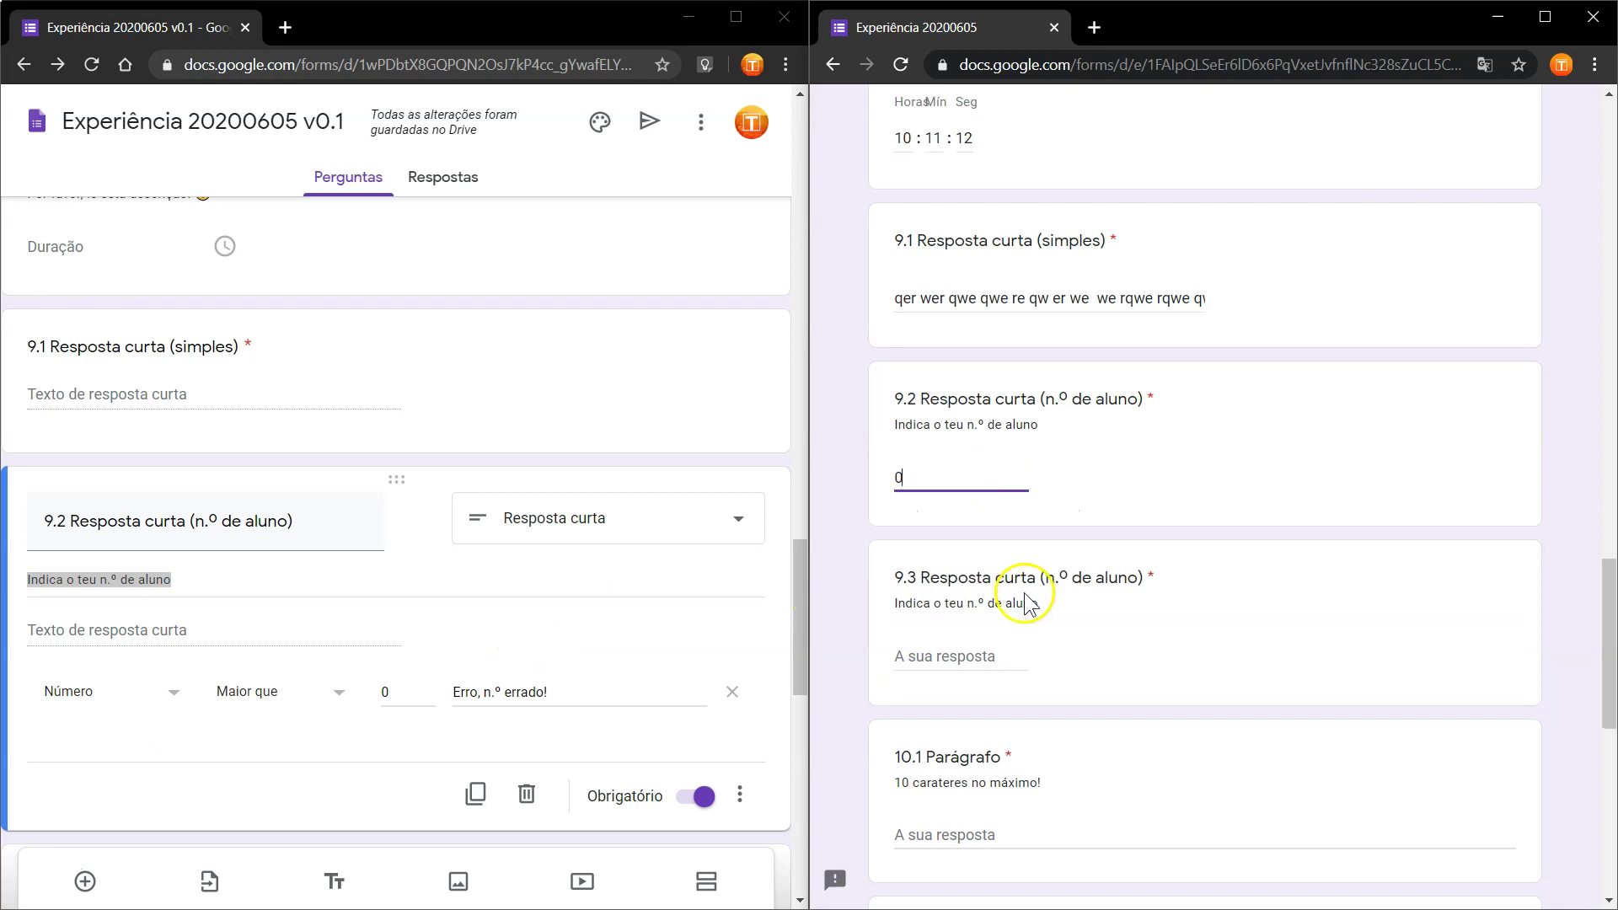
{"action": "left_click", "coordinate": [896, 477]}
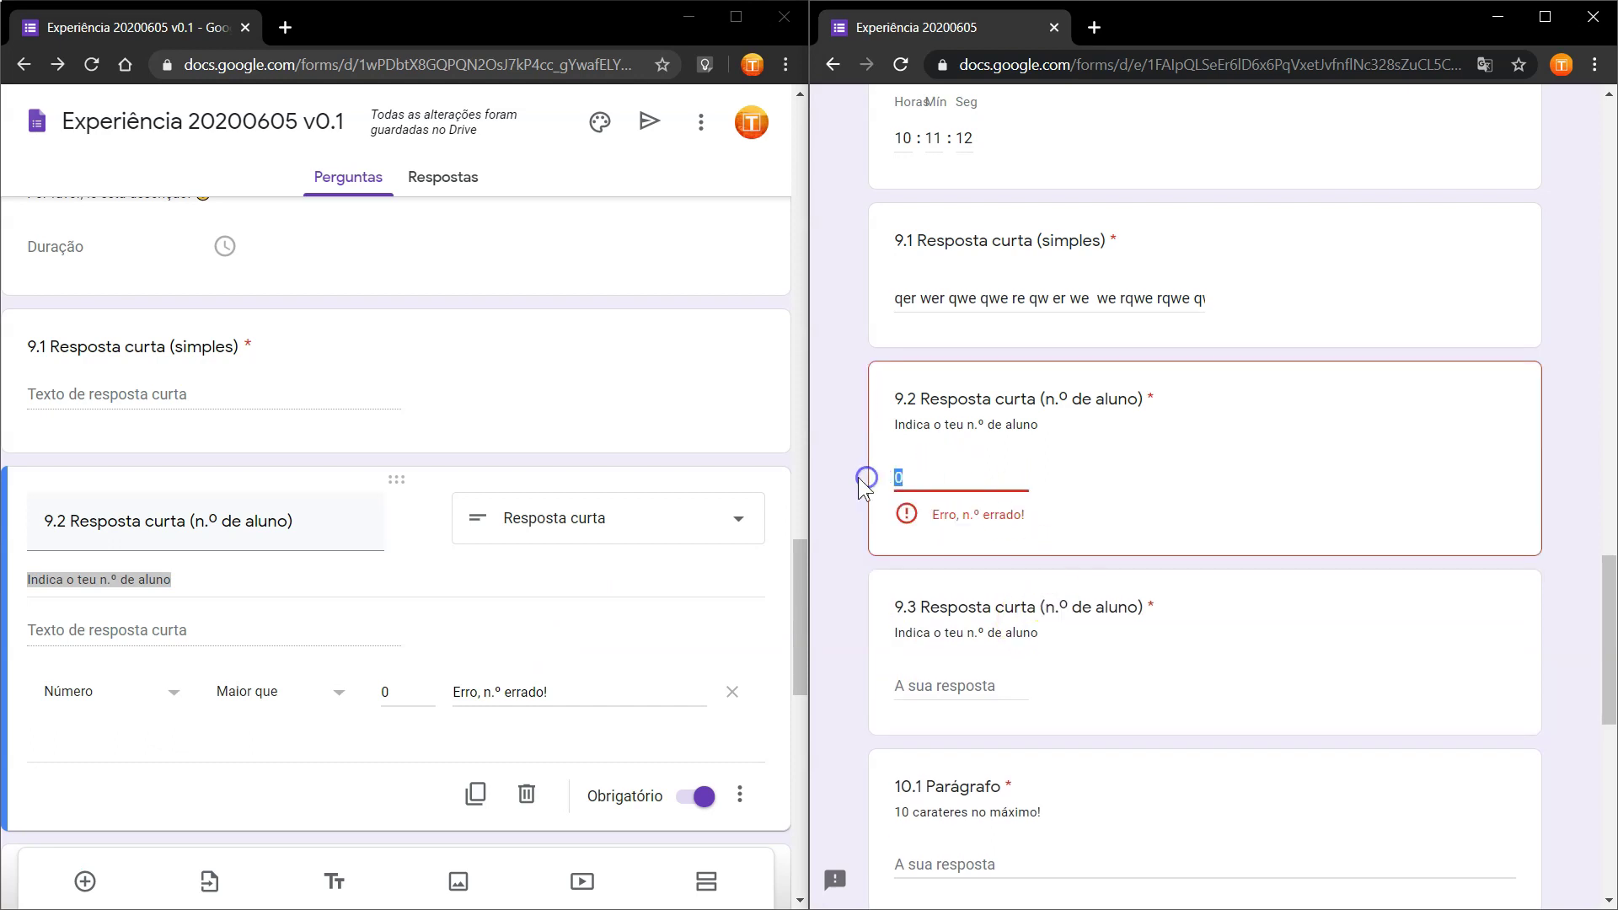
{"action": "key", "text": "BackSpace"}
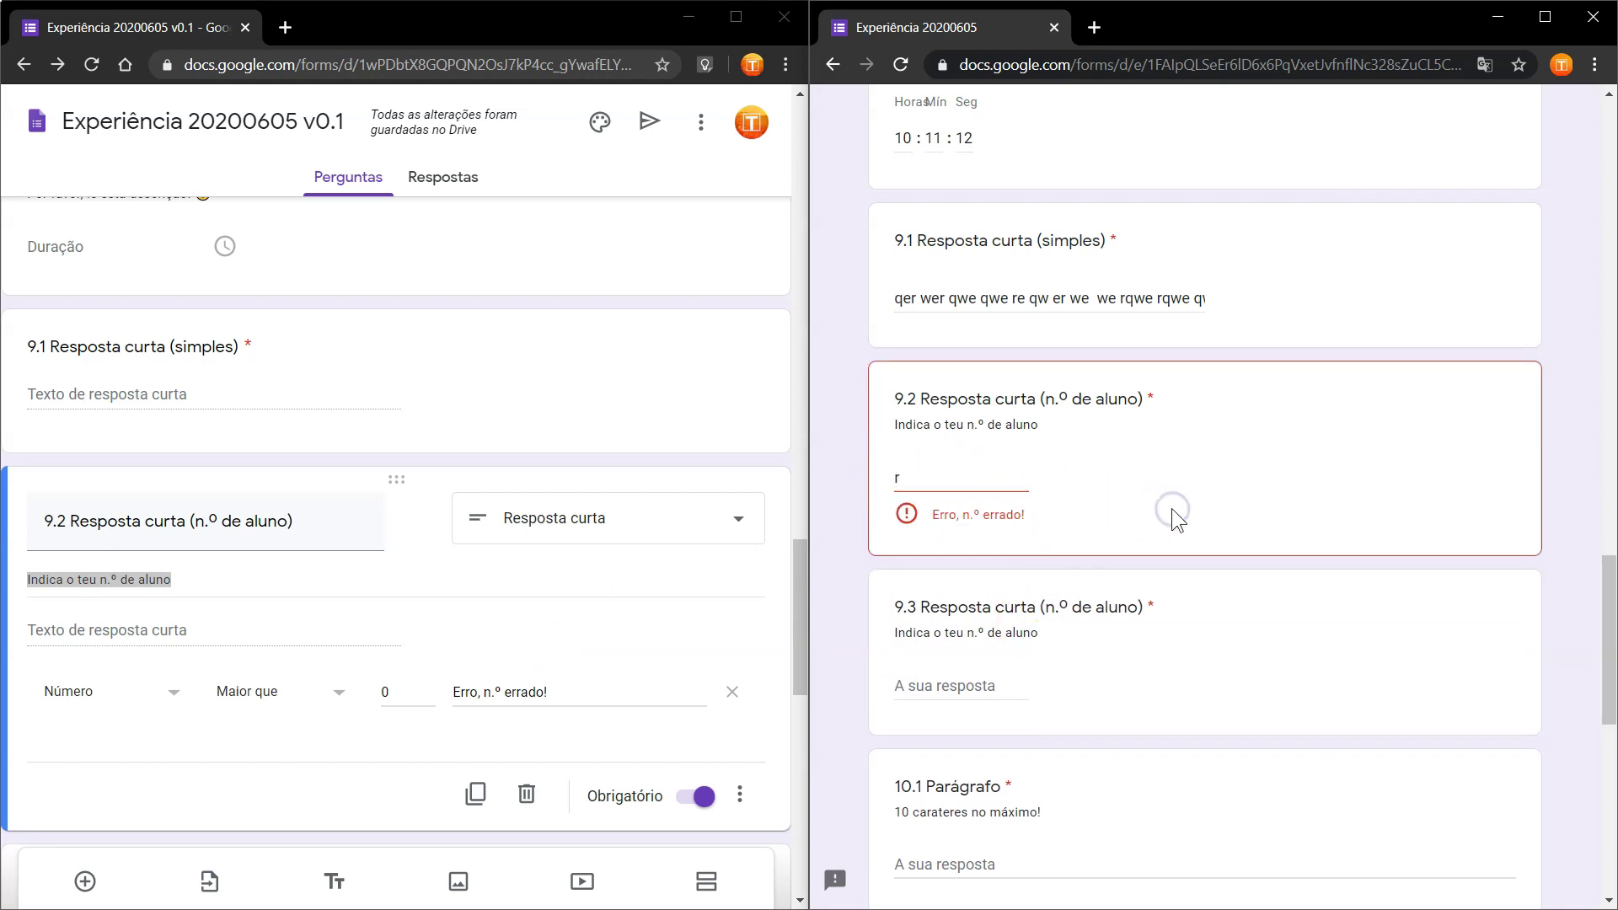
{"action": "type", "text": "r"}
Enter 5 as the answer to question 9.2, and replace it with 500.
{"action": "left_click_drag", "start_coordinate": [970, 479], "coordinate": [855, 482]}
{"action": "type", "text": "5"}
{"action": "left_click", "coordinate": [1183, 489]}
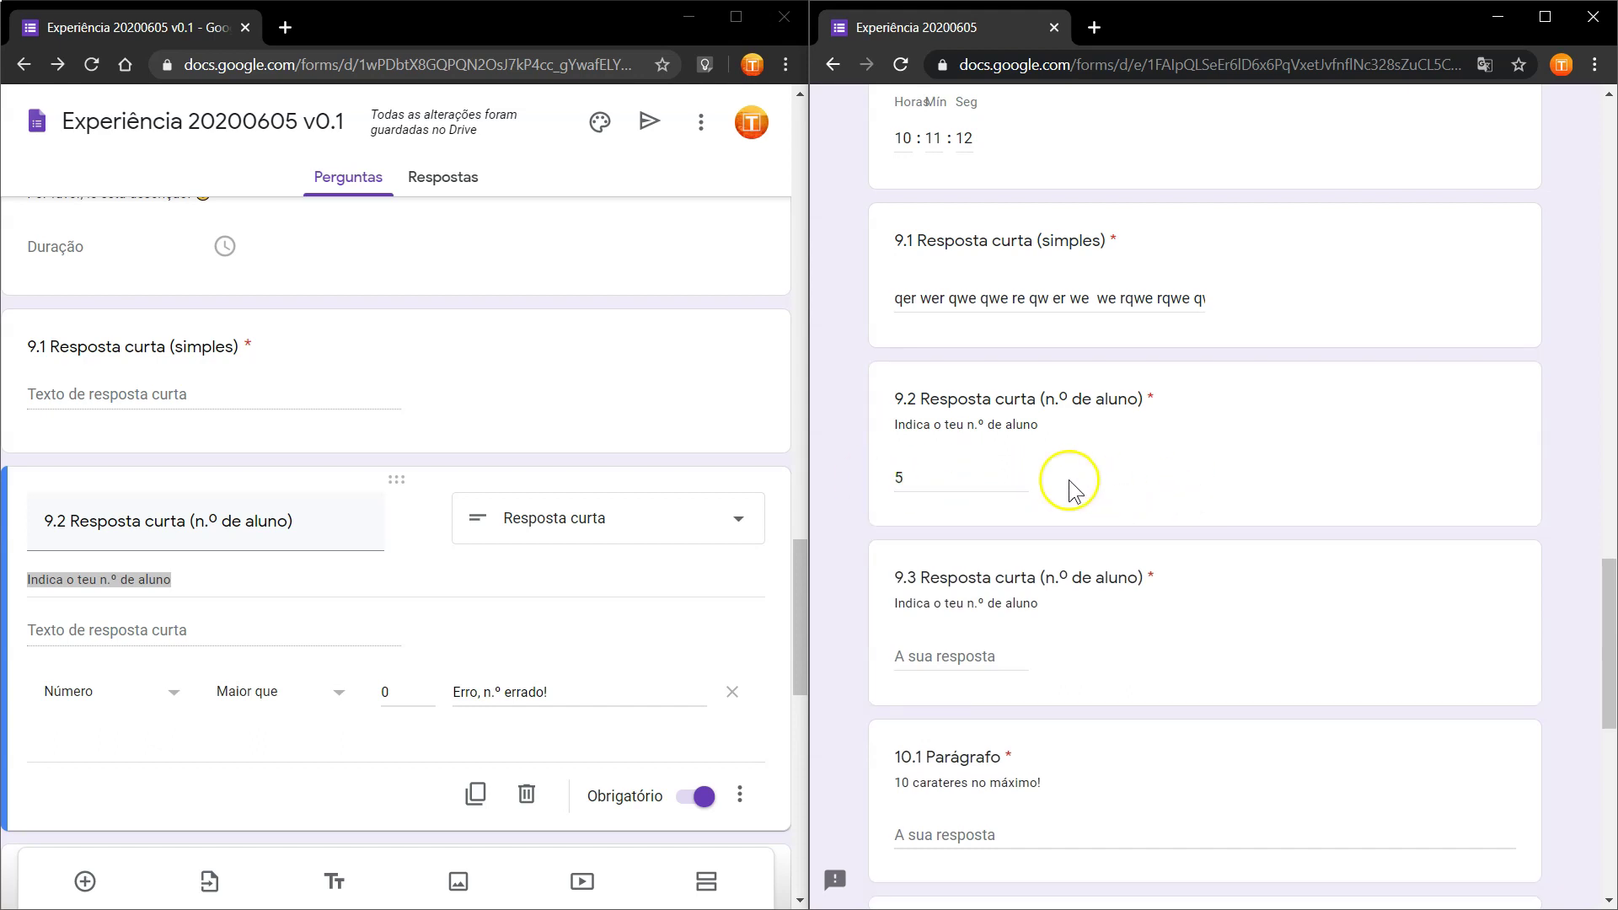
{"action": "left_click_drag", "start_coordinate": [932, 479], "coordinate": [868, 486]}
{"action": "type", "text": "500"}
{"action": "left_click", "coordinate": [1122, 506]}
Open question 9.3 in the form editor to examine its number range validation.
{"action": "scroll", "coordinate": [633, 571], "scroll_direction": "down", "scroll_amount": 5}
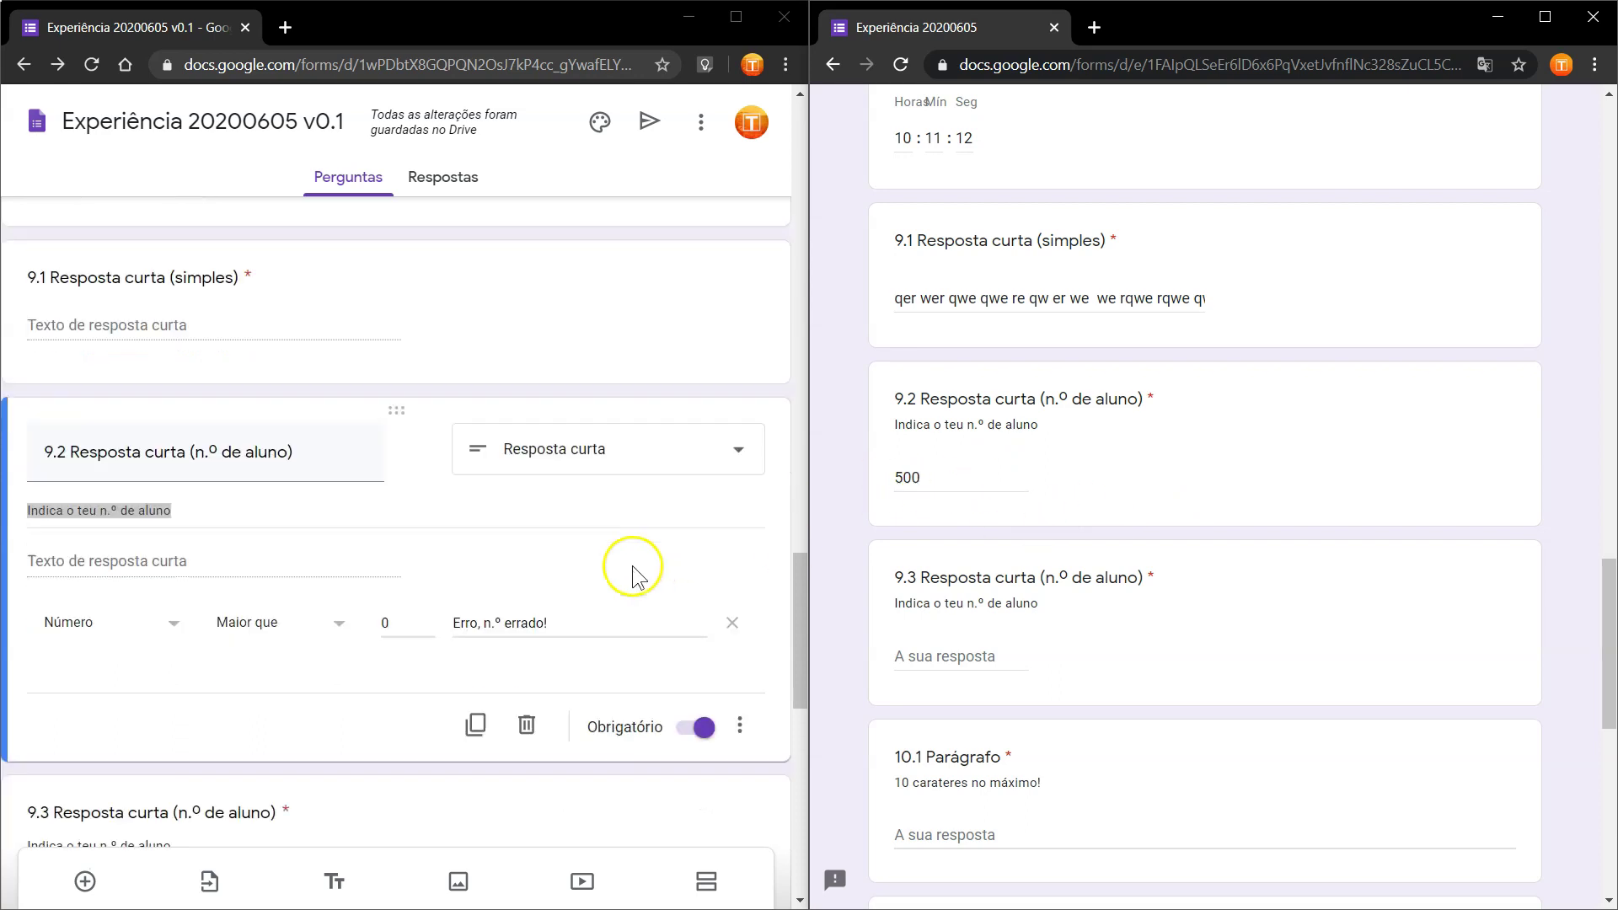
{"action": "left_click", "coordinate": [517, 545]}
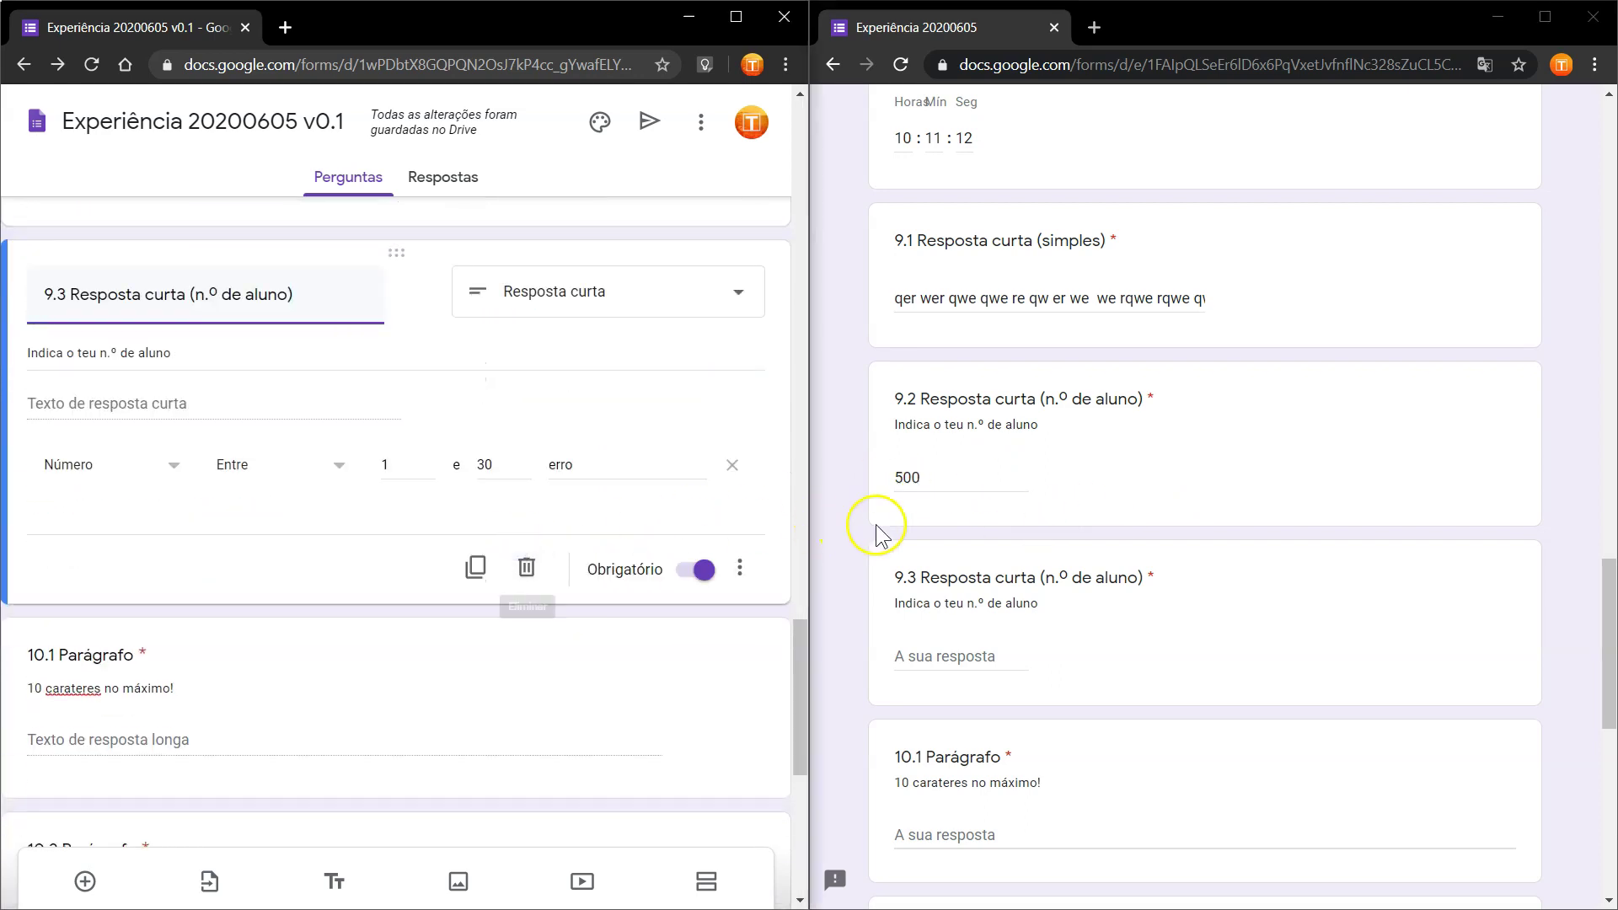
{"action": "scroll", "coordinate": [950, 582], "scroll_direction": "down", "scroll_amount": 4}
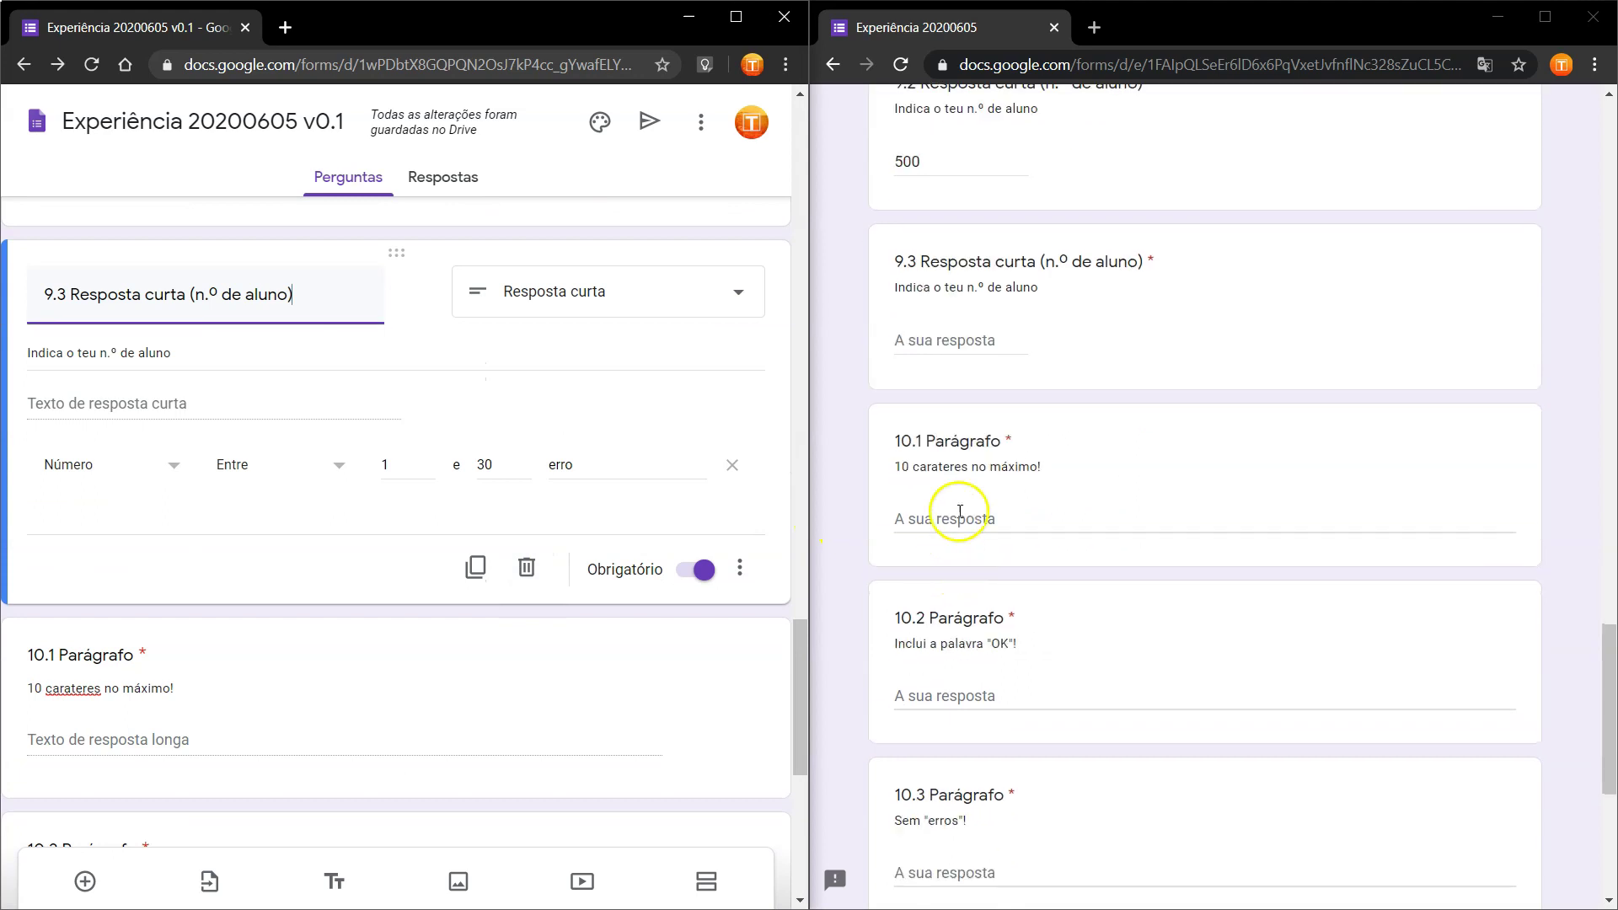
Test question 9.3's validation in the respondent form with the answers 0 and 54.
{"action": "left_click", "coordinate": [944, 340]}
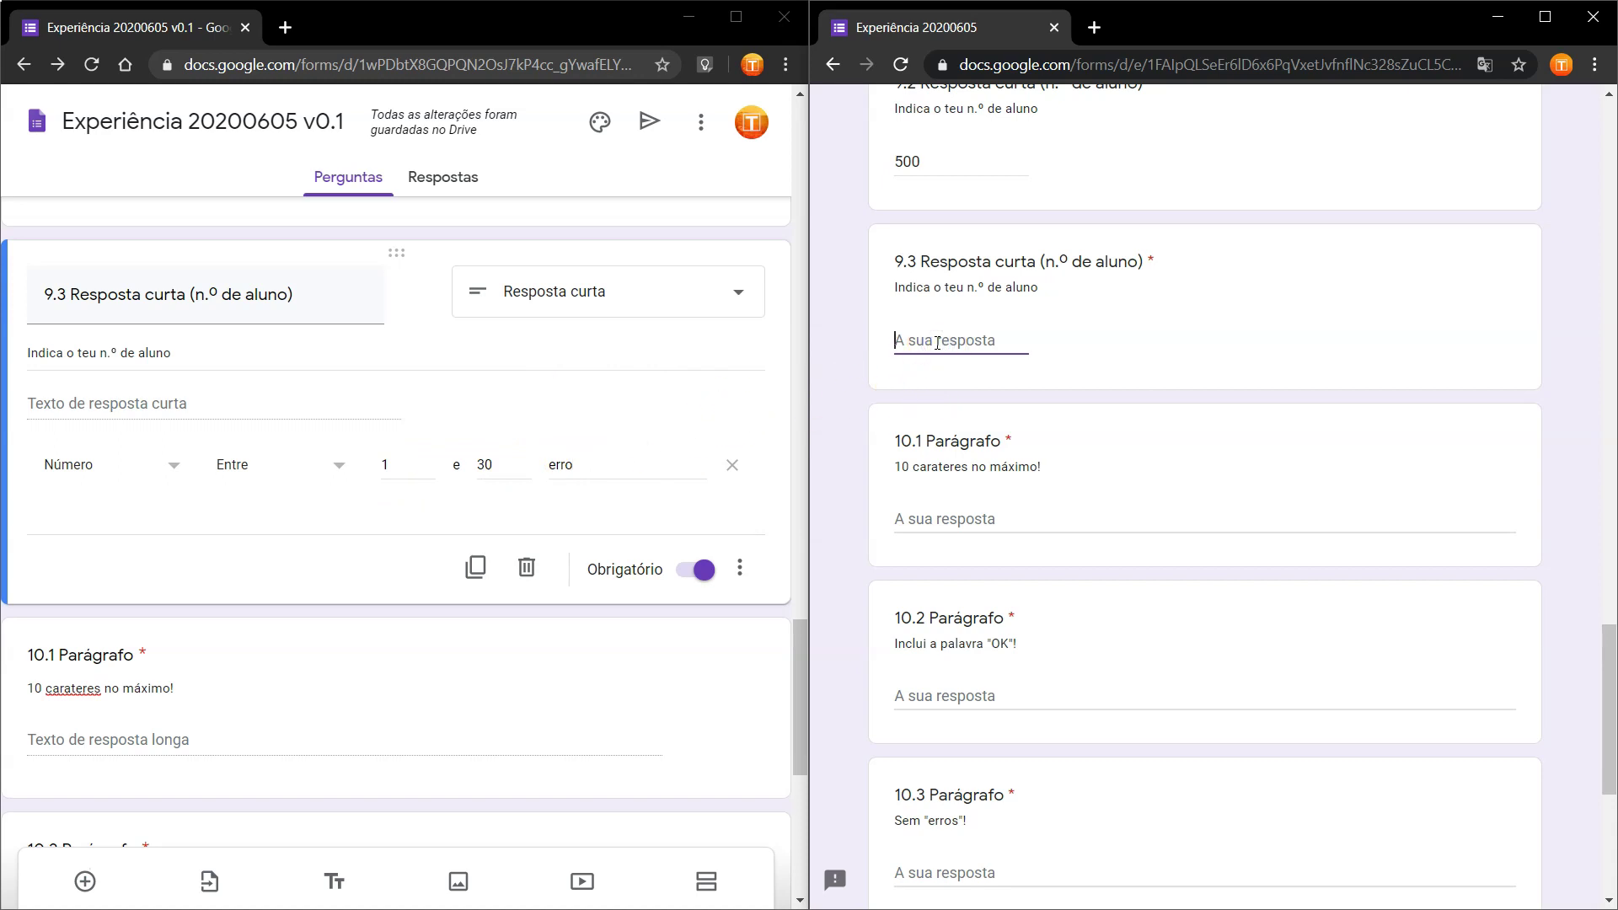
{"action": "left_click", "coordinate": [1023, 419]}
{"action": "left_click_drag", "start_coordinate": [968, 340], "coordinate": [869, 339]}
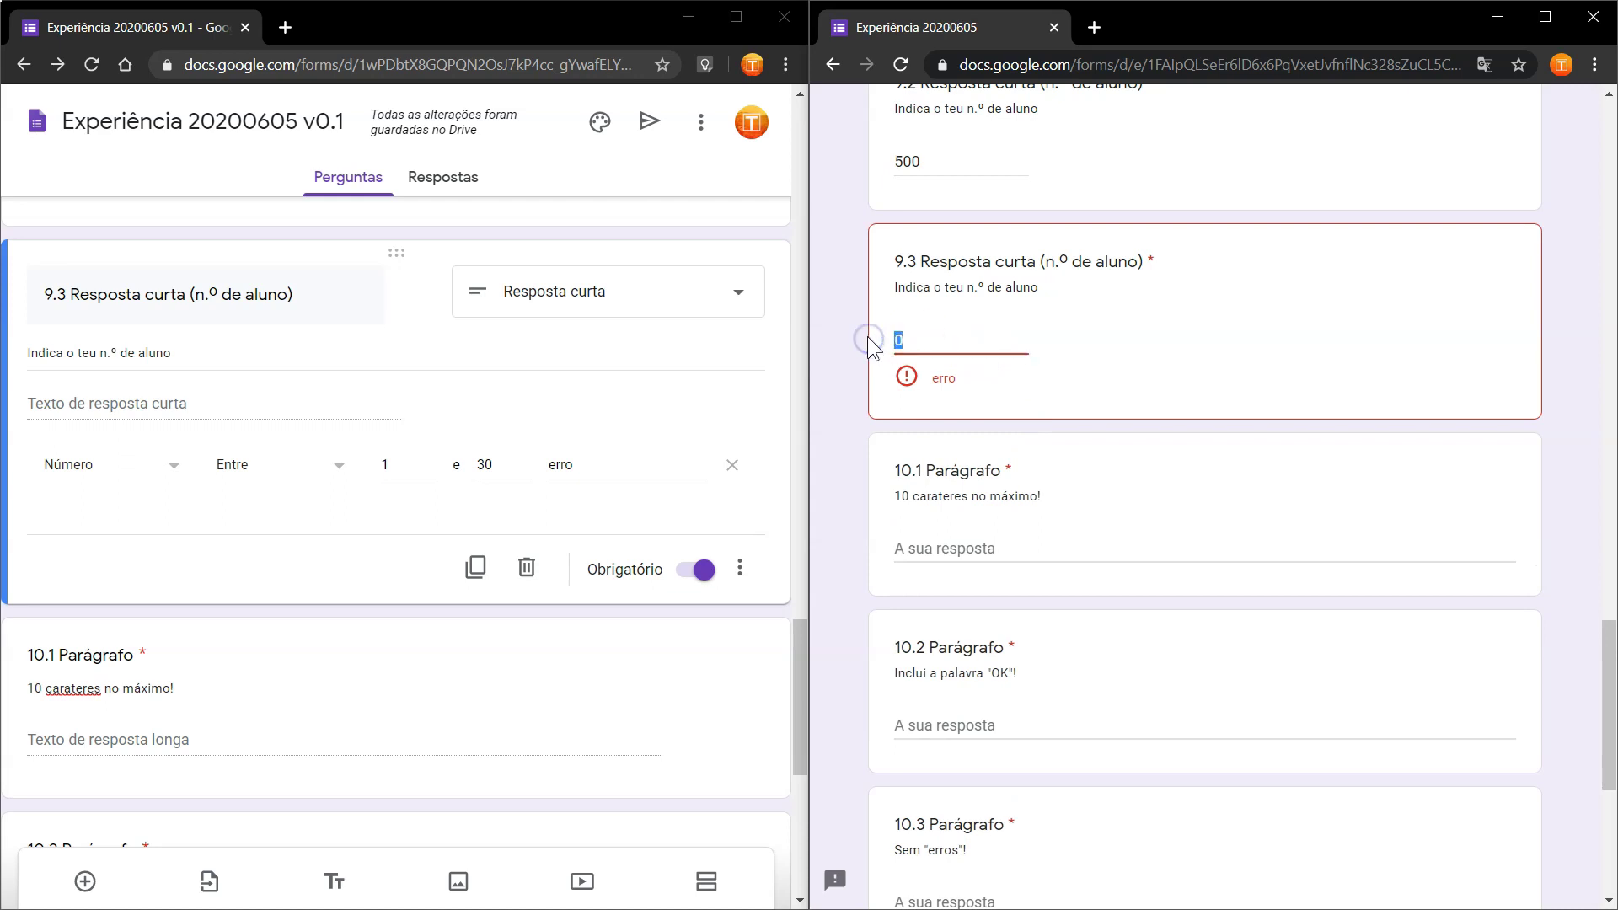
{"action": "type", "text": "54"}
{"action": "left_click", "coordinate": [978, 376]}
Replace the answer to question 9.3 with 23.
{"action": "left_click_drag", "start_coordinate": [938, 341], "coordinate": [875, 341]}
{"action": "type", "text": "23"}
{"action": "left_click", "coordinate": [1015, 394]}
{"action": "scroll", "coordinate": [644, 465], "scroll_direction": "down", "scroll_amount": 4}
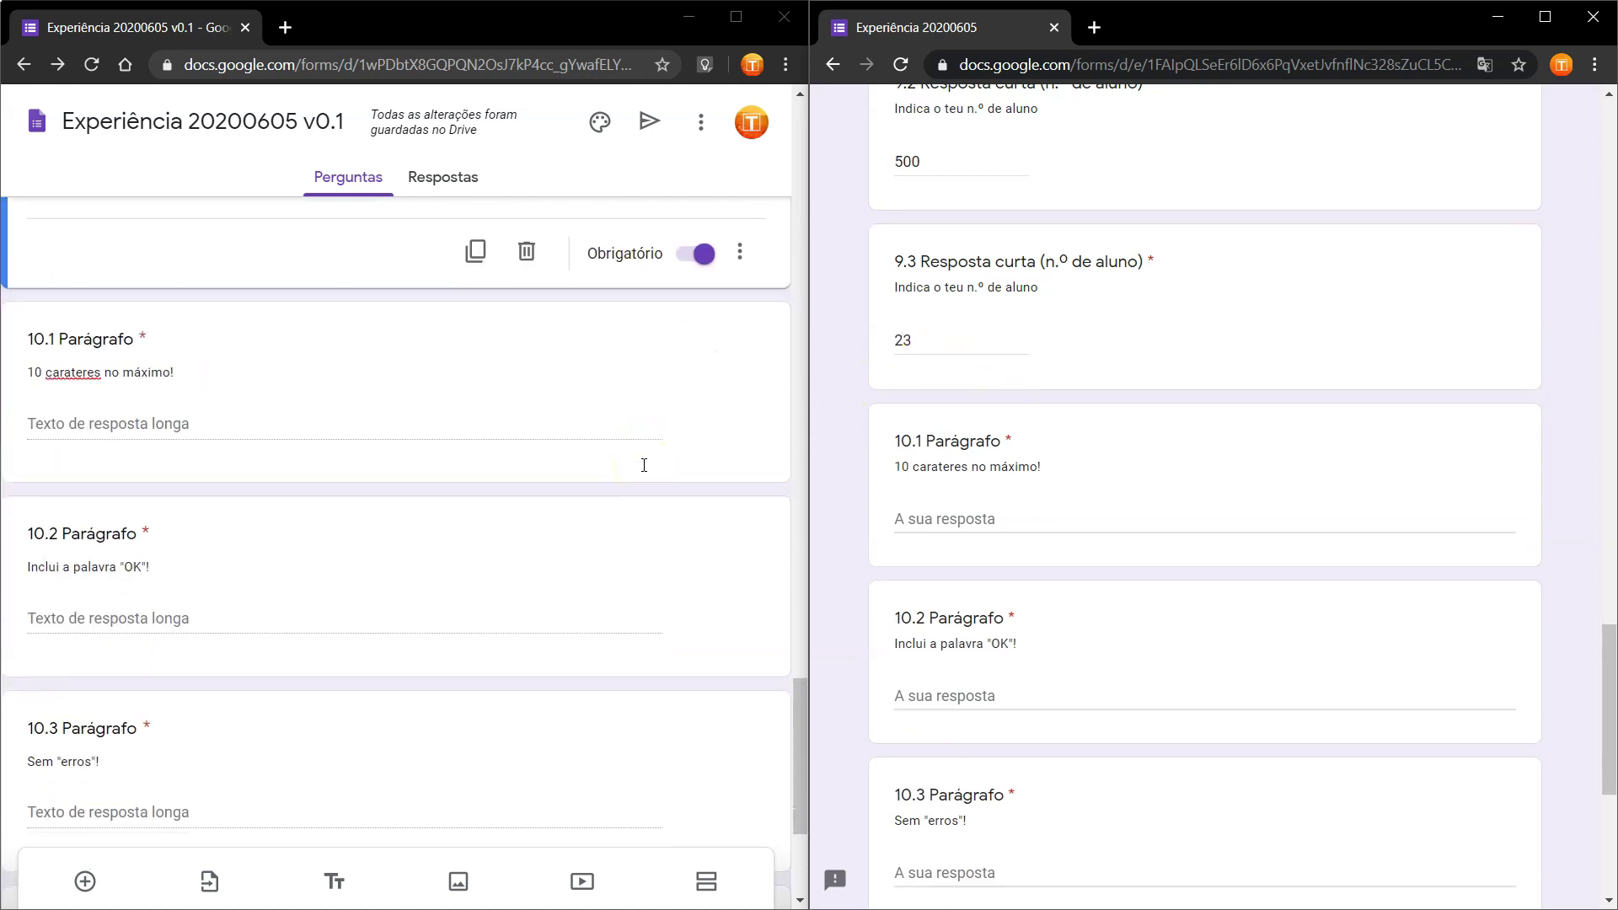
{"action": "scroll", "coordinate": [968, 477], "scroll_direction": "down", "scroll_amount": 1}
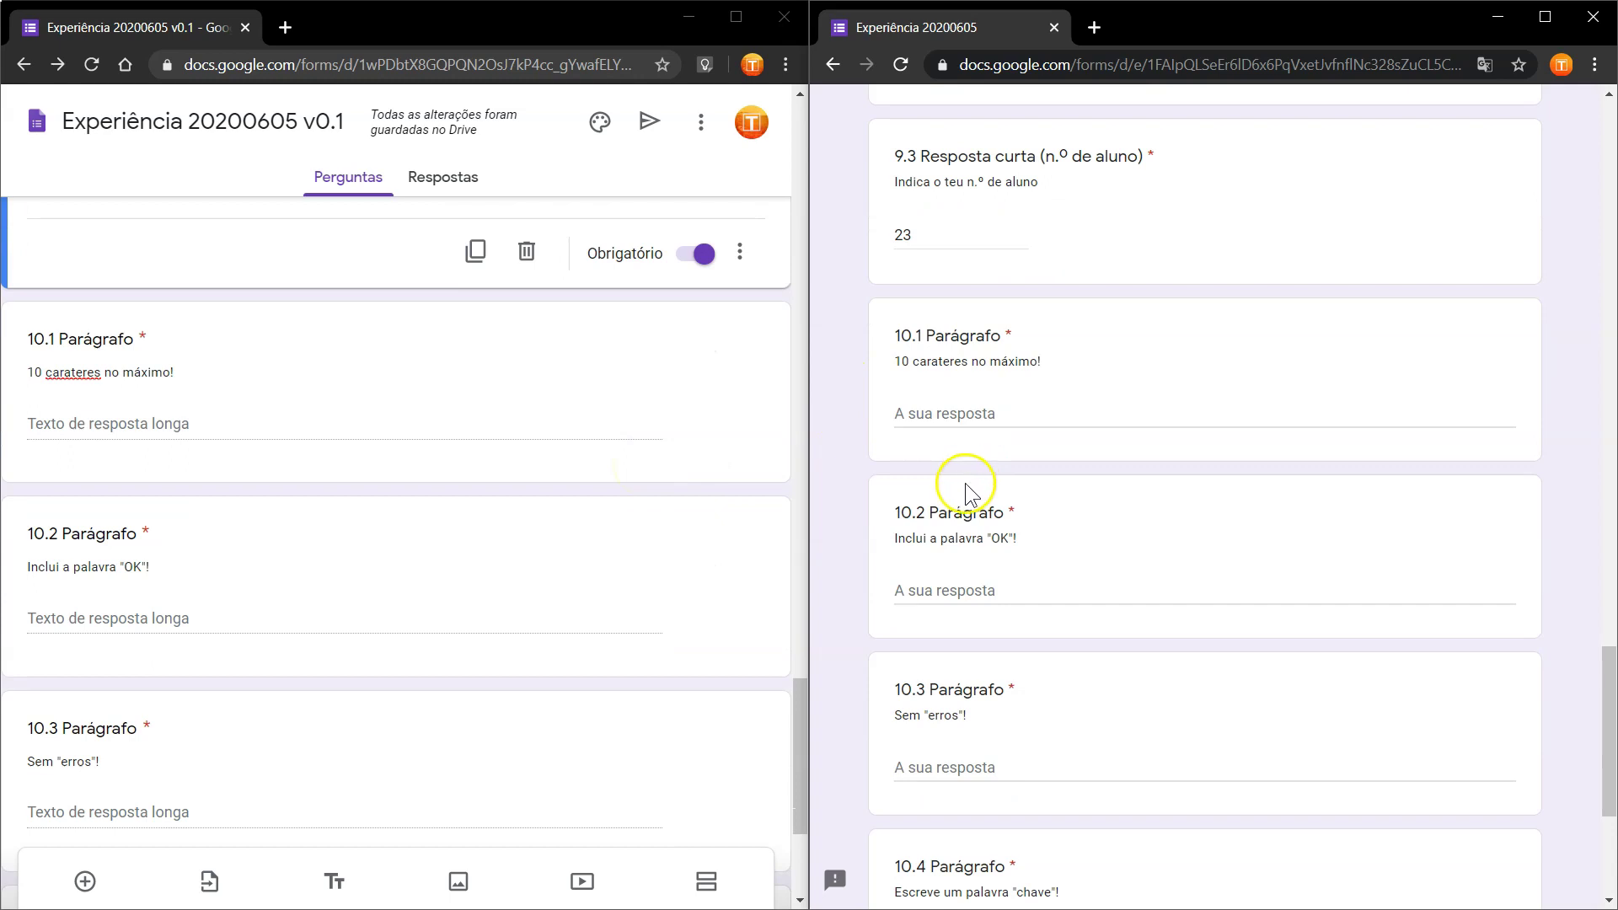
{"action": "left_click", "coordinate": [941, 413]}
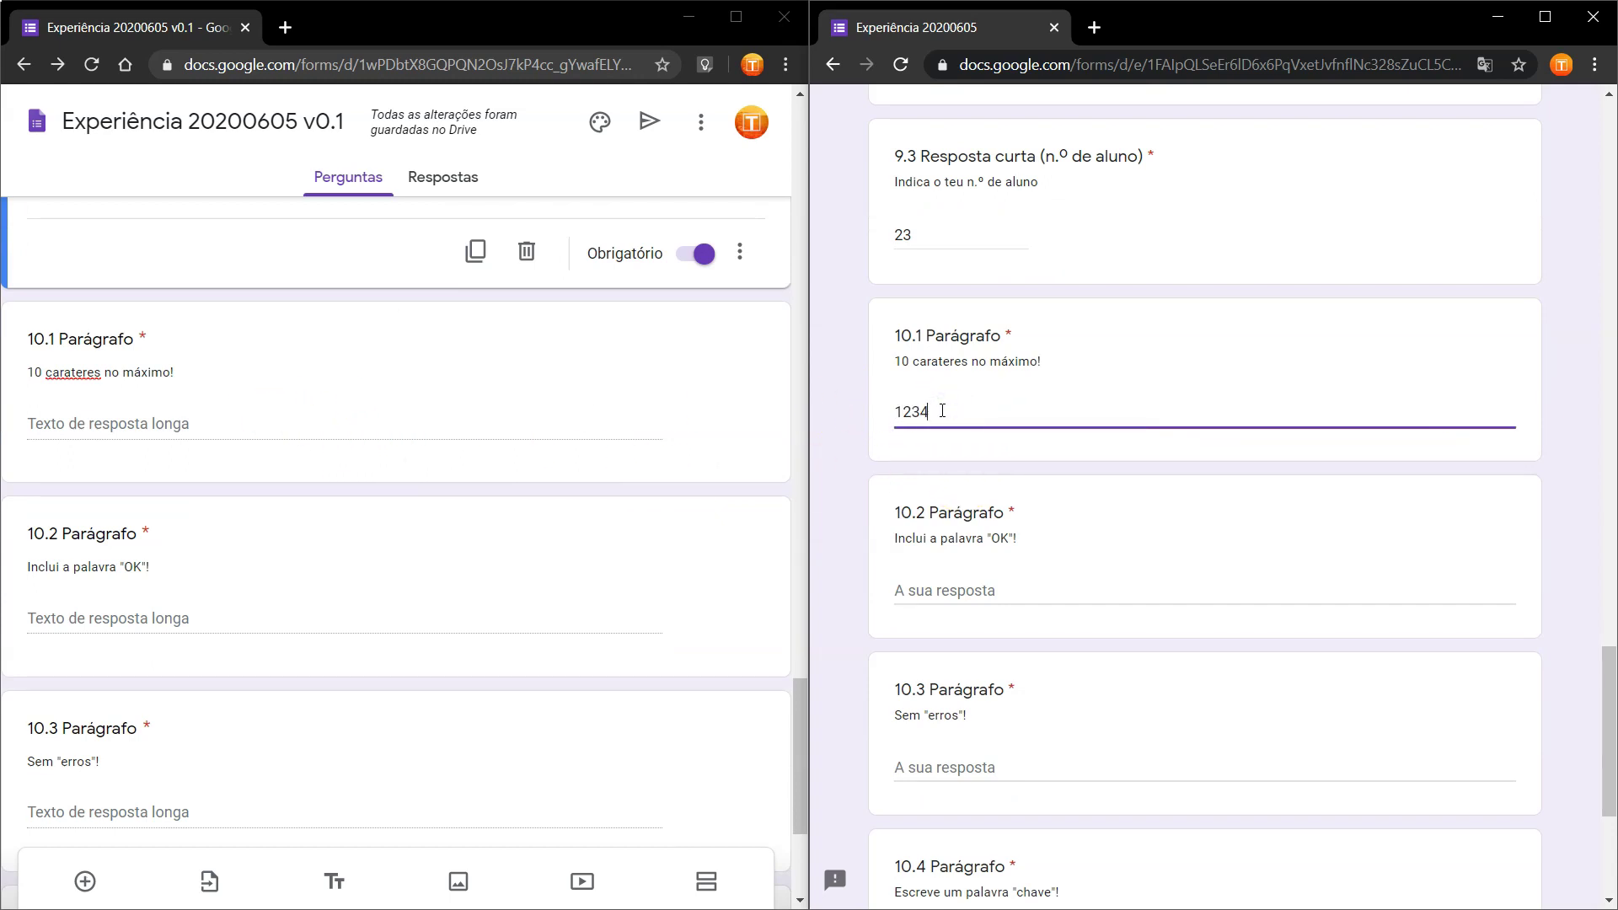
{"action": "type", "text": "12345678900"}
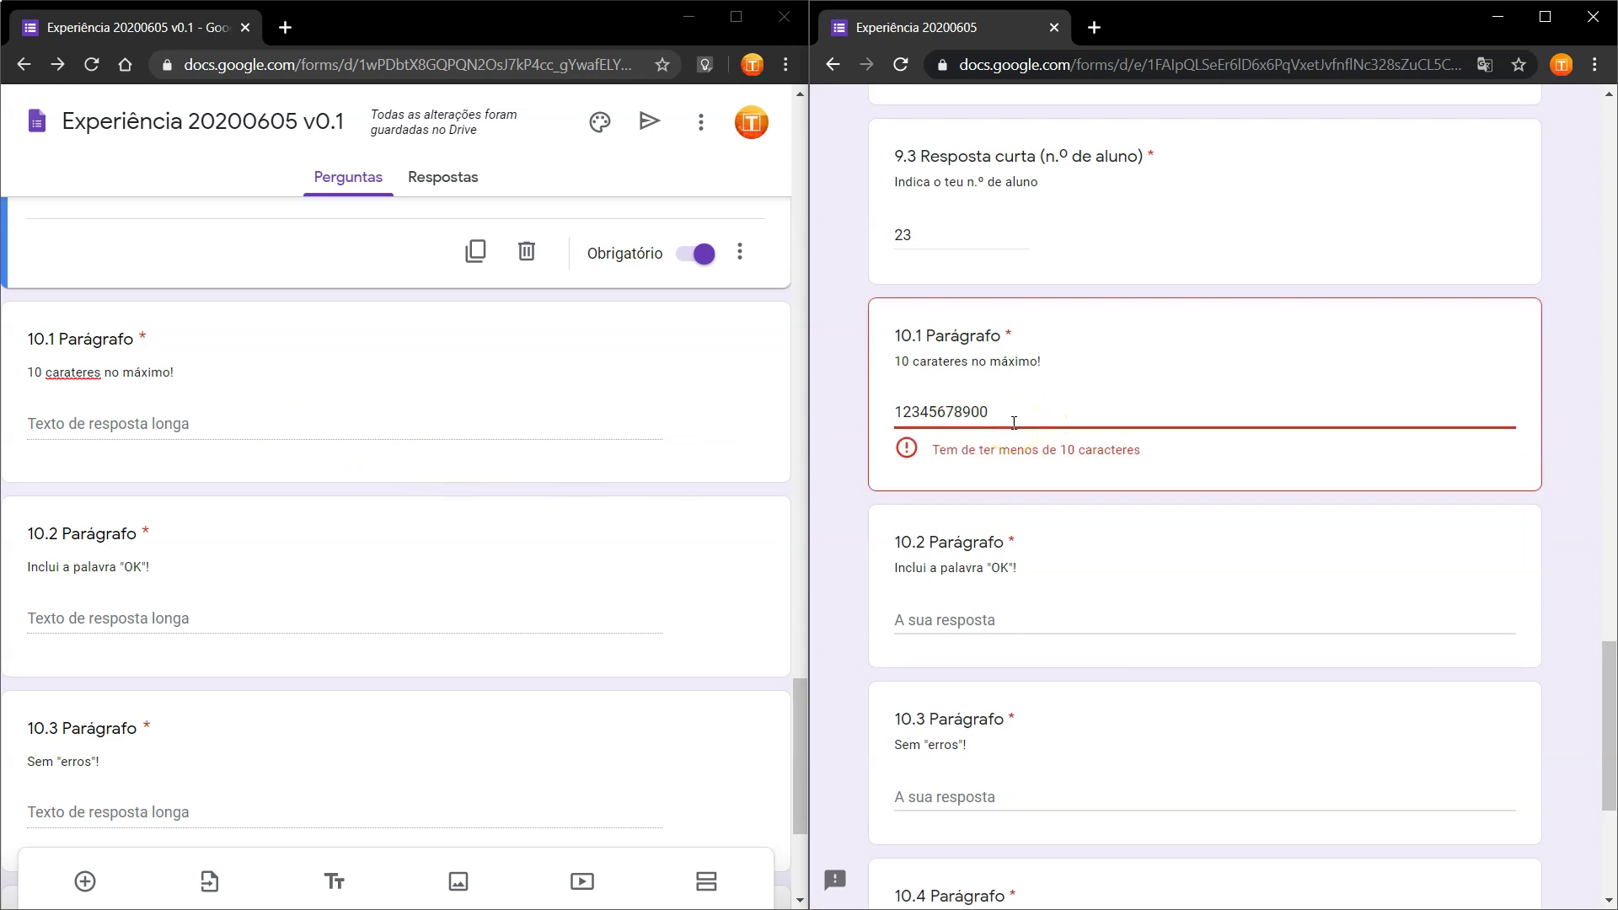
{"action": "key", "text": "BackSpace"}
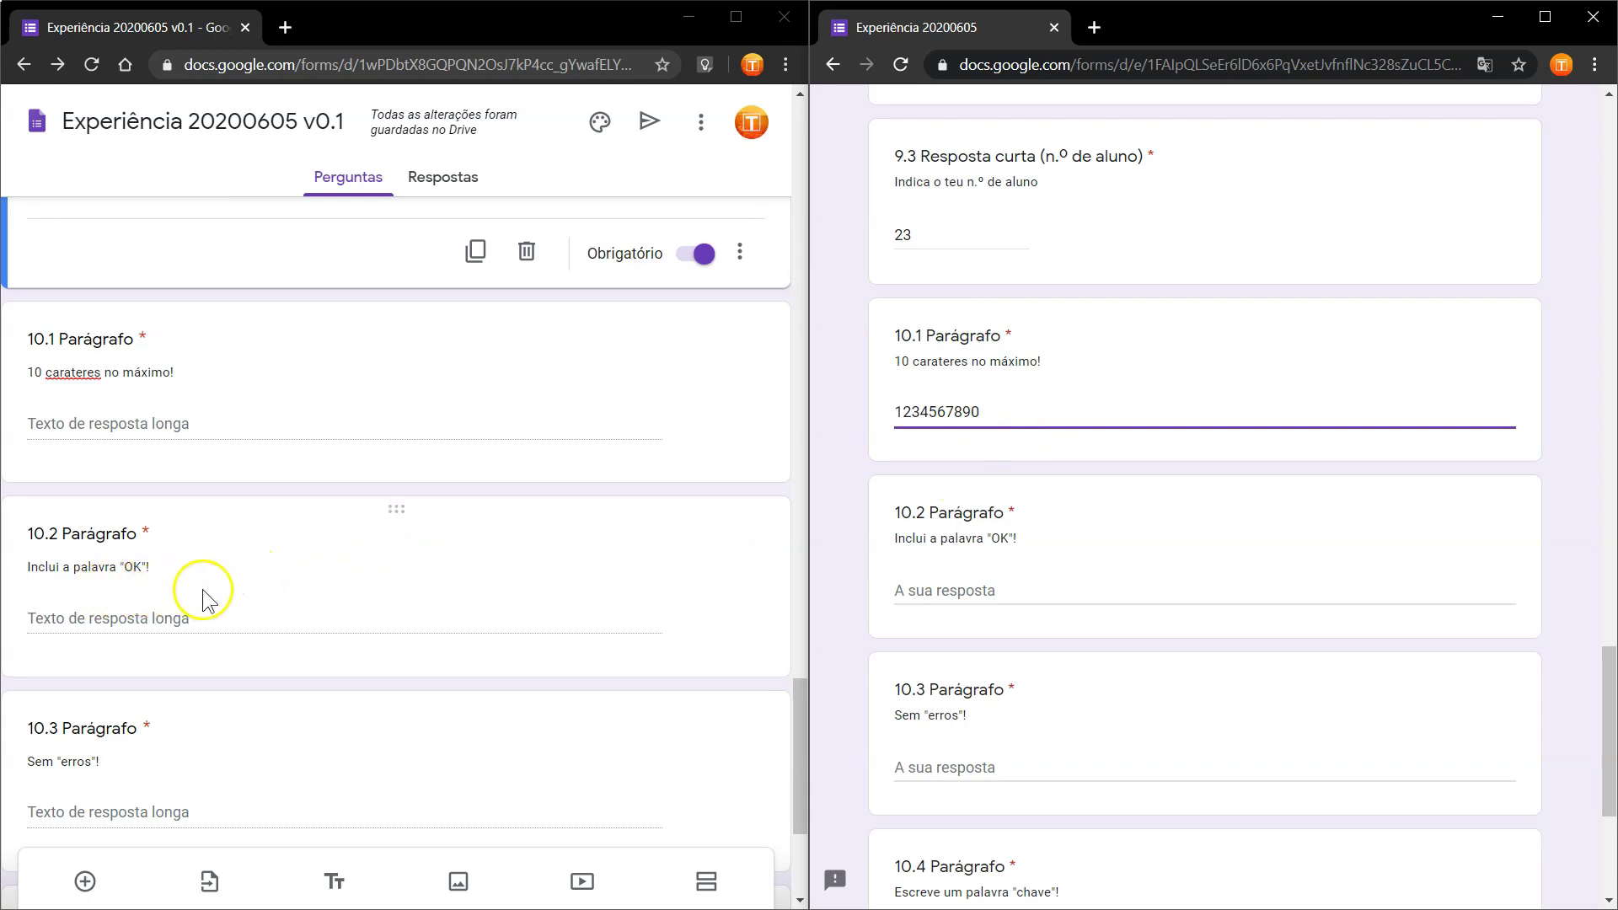
Try "erwert wert wer" as the answer to question 10.2, and replace it with "OK".
{"action": "left_click", "coordinate": [922, 586]}
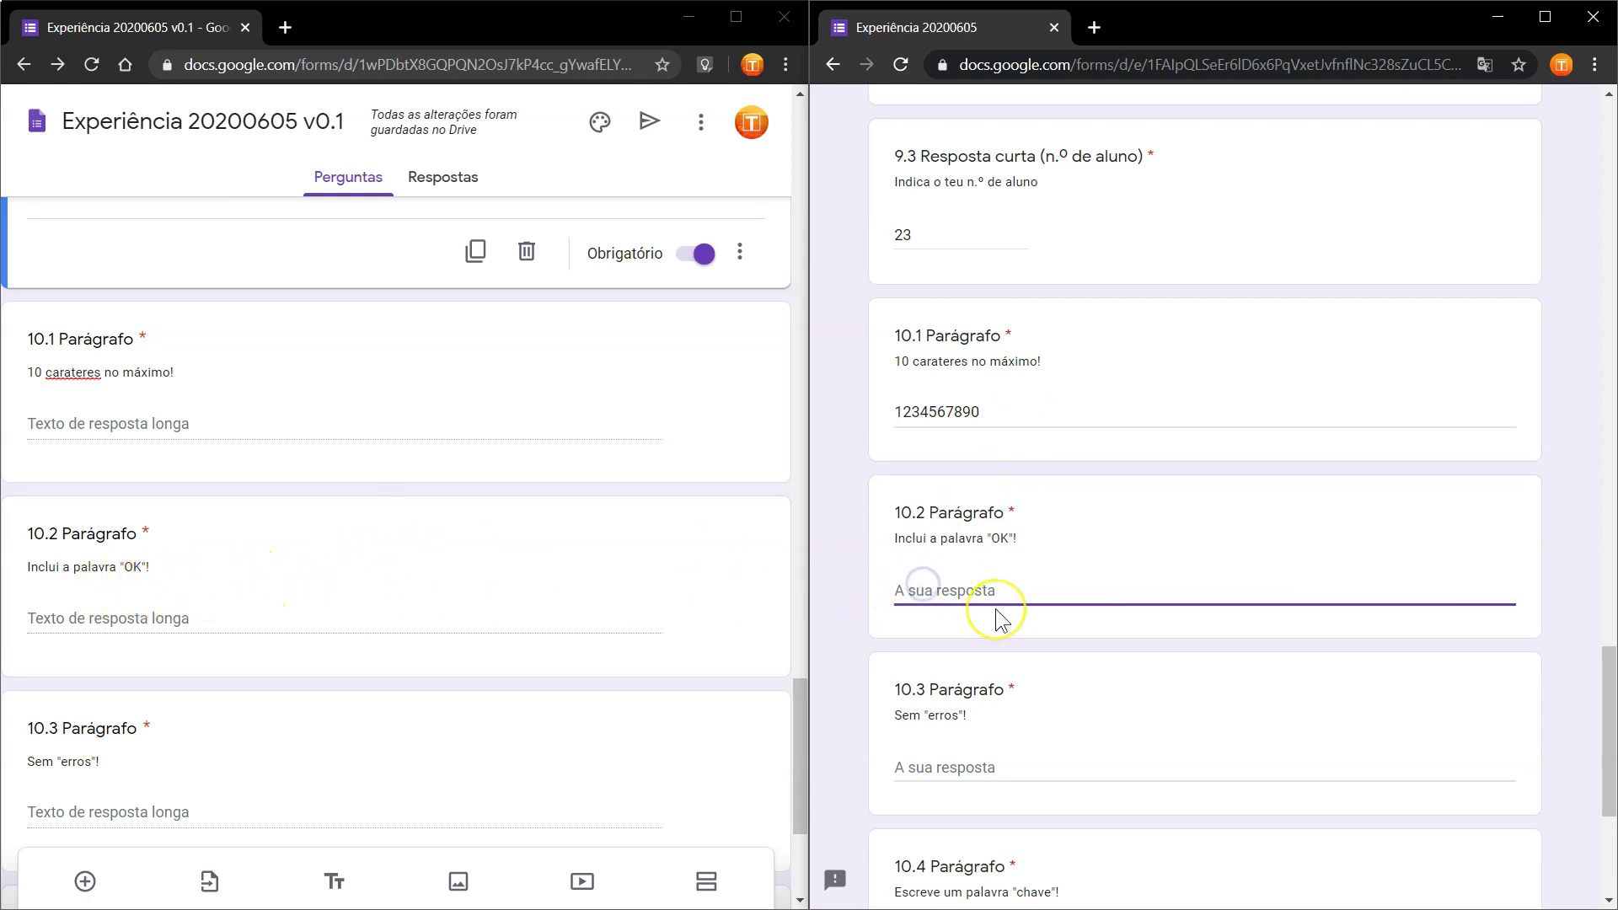
{"action": "type", "text": "erwert wert wer"}
{"action": "left_click", "coordinate": [1023, 640]}
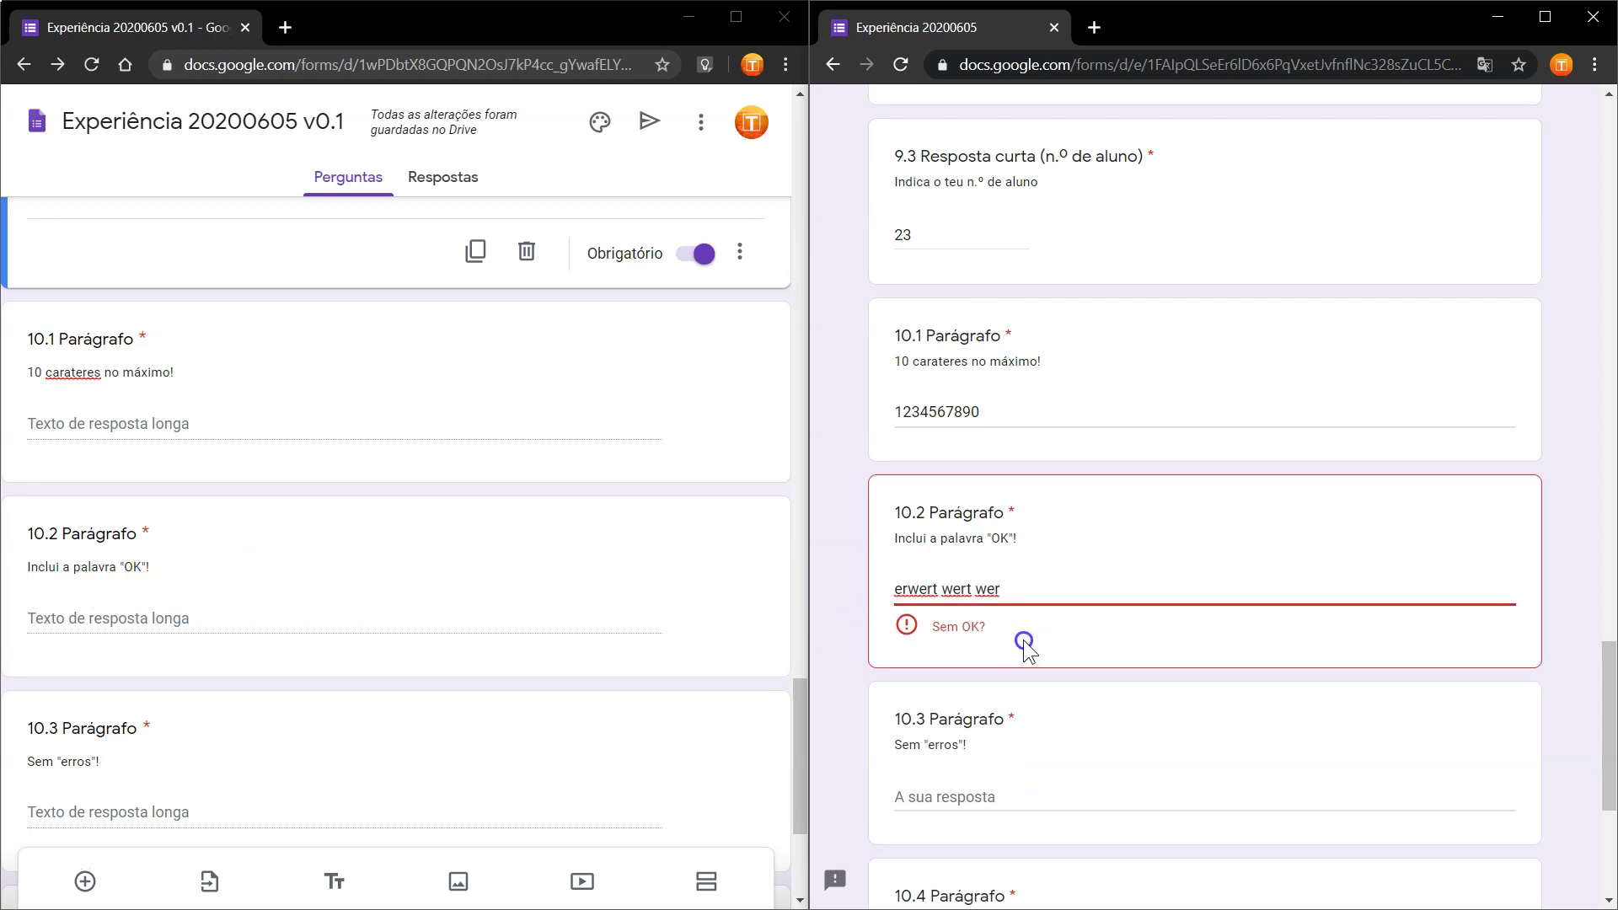
{"action": "left_click_drag", "start_coordinate": [1023, 589], "coordinate": [826, 585]}
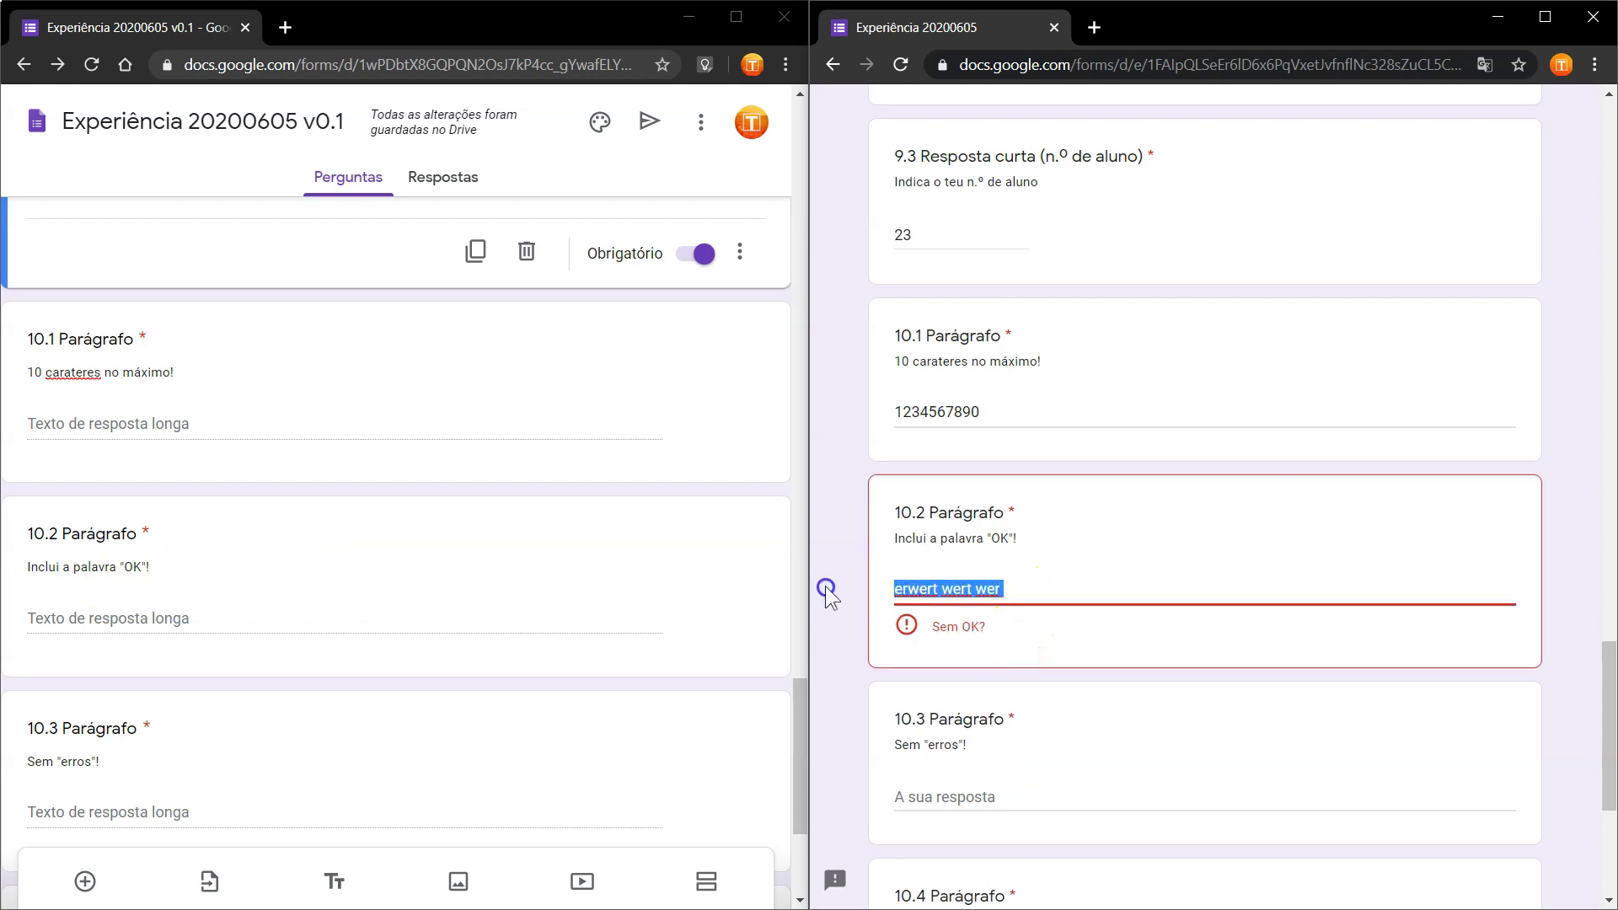
{"action": "type", "text": "OK"}
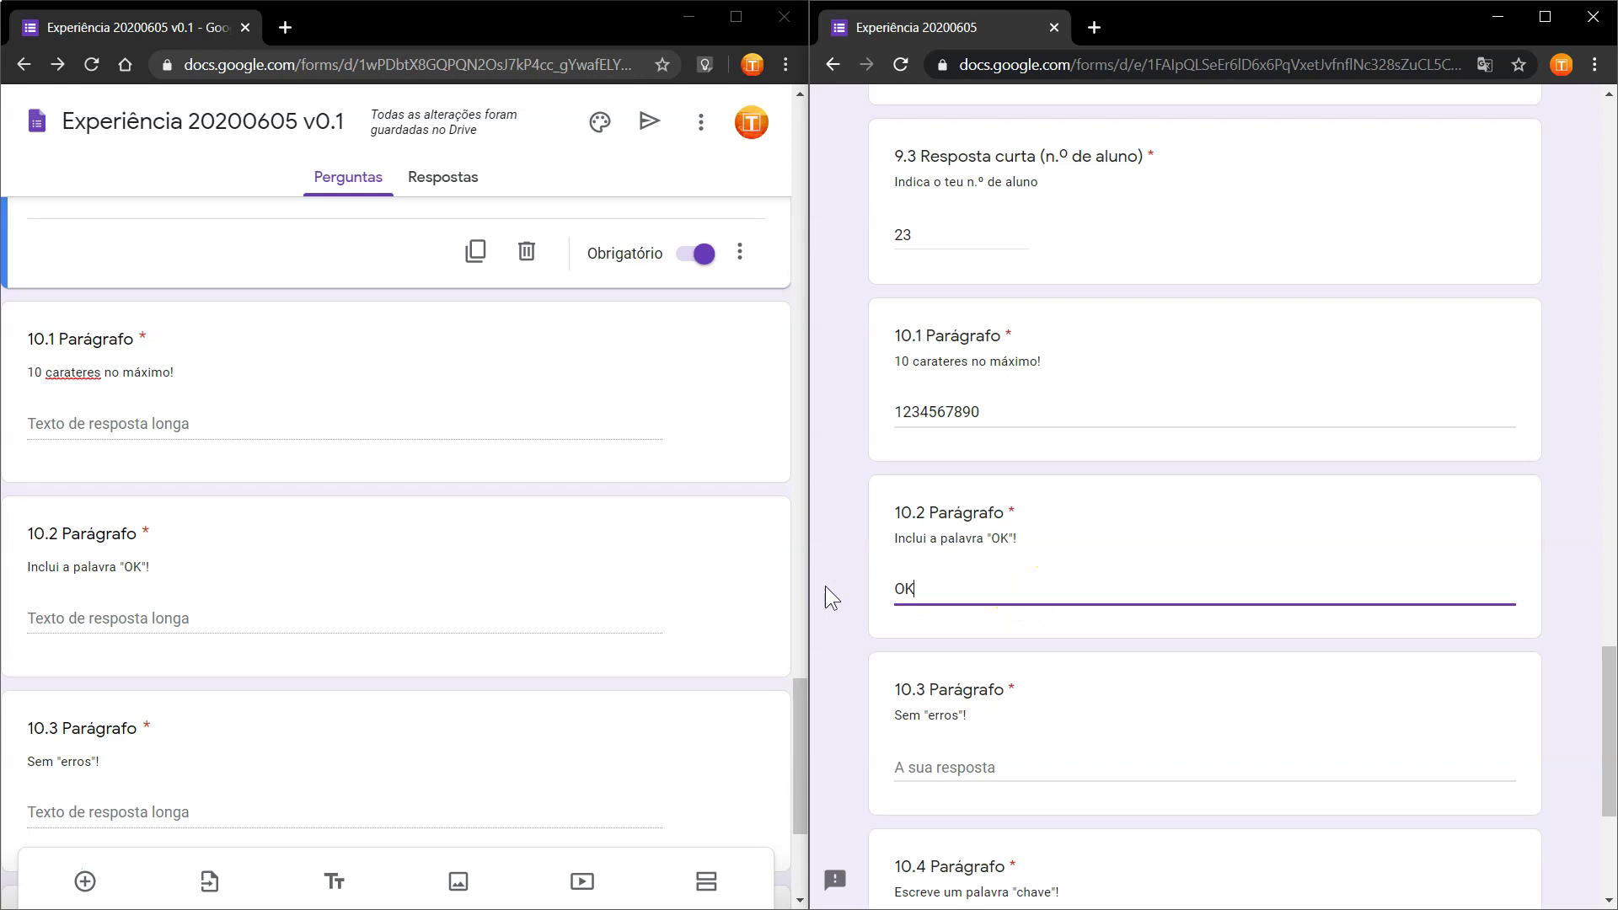
{"action": "left_click", "coordinate": [945, 621]}
Test question 10.2 with lowercase "ok", and set the answer back to uppercase "OK".
{"action": "left_click", "coordinate": [910, 590]}
{"action": "left_click_drag", "start_coordinate": [911, 590], "coordinate": [878, 588]}
{"action": "left_click", "coordinate": [1042, 622]}
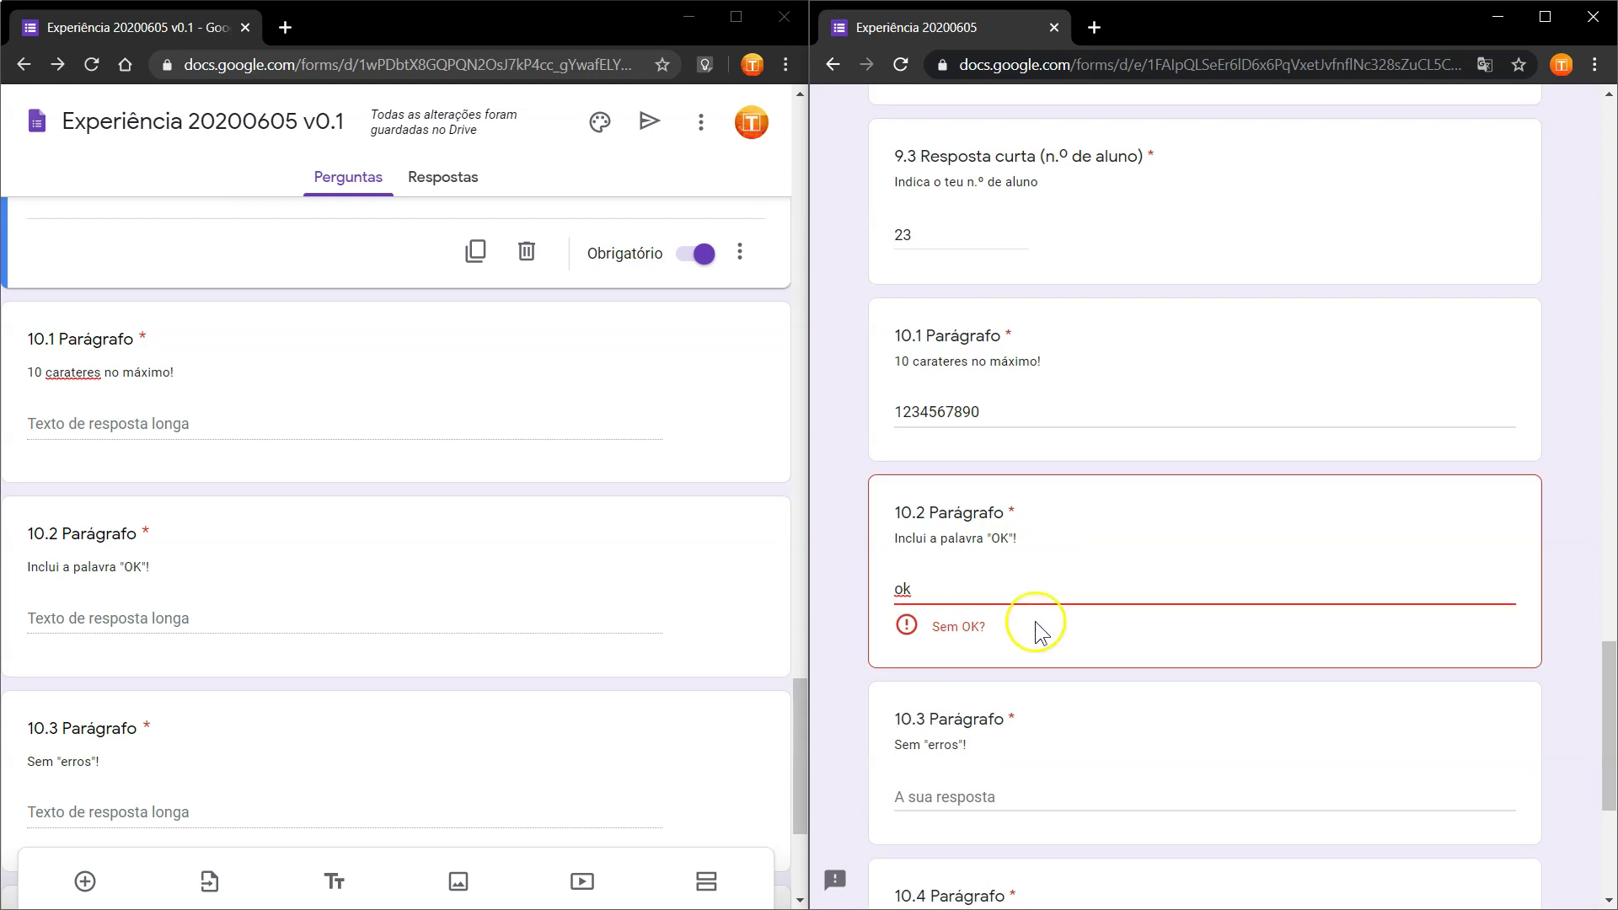
{"action": "left_click_drag", "start_coordinate": [914, 589], "coordinate": [874, 586]}
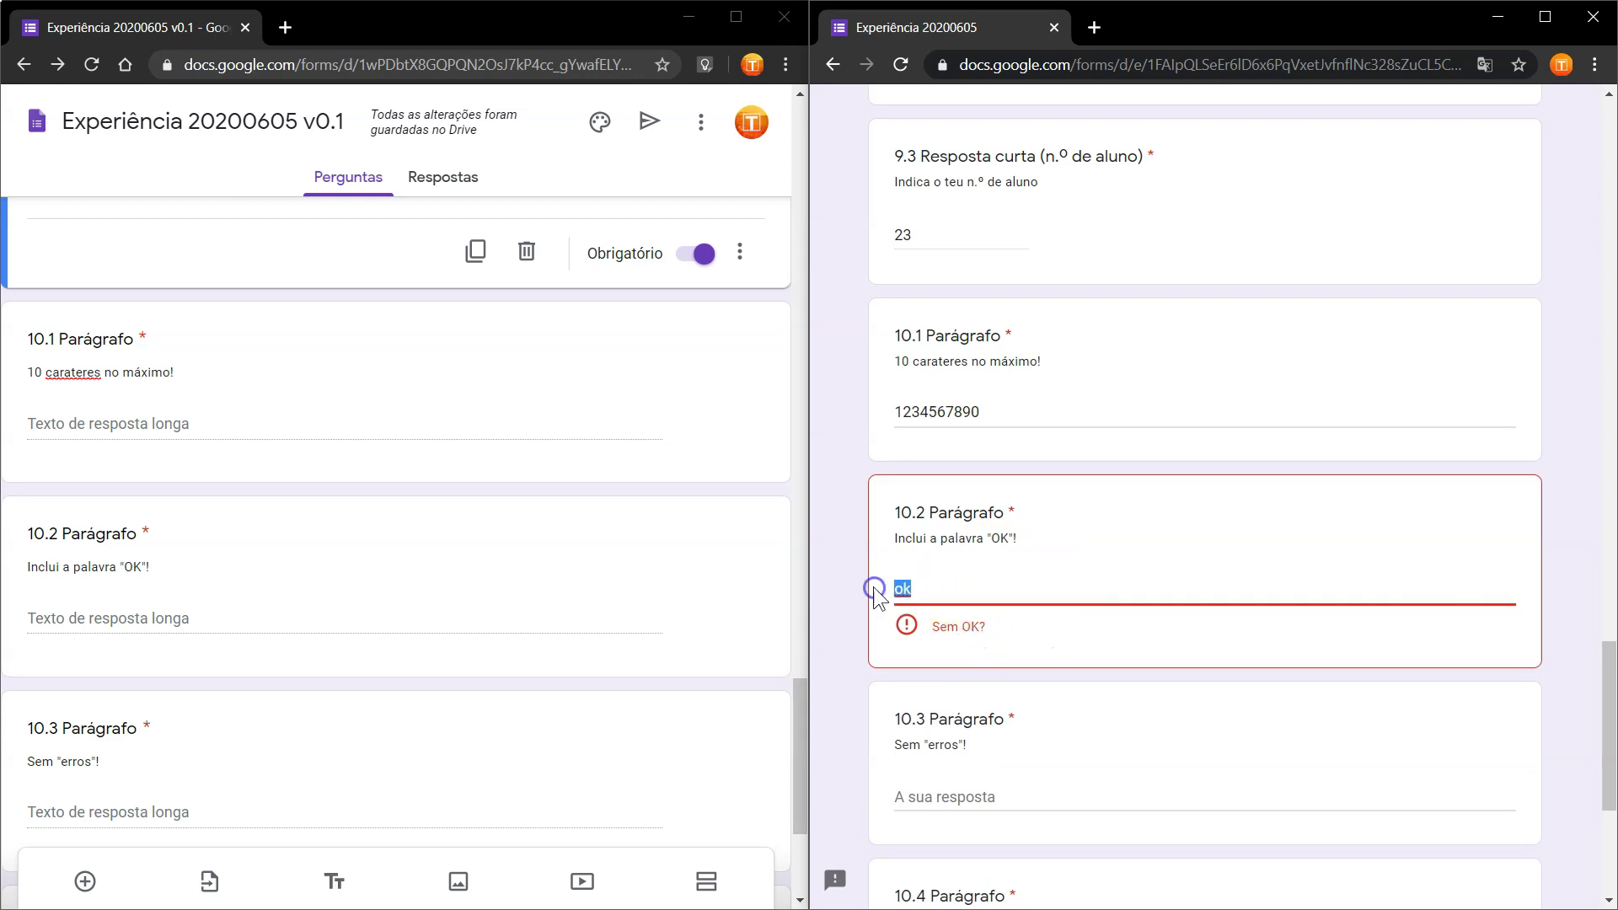
{"action": "type", "text": "OK"}
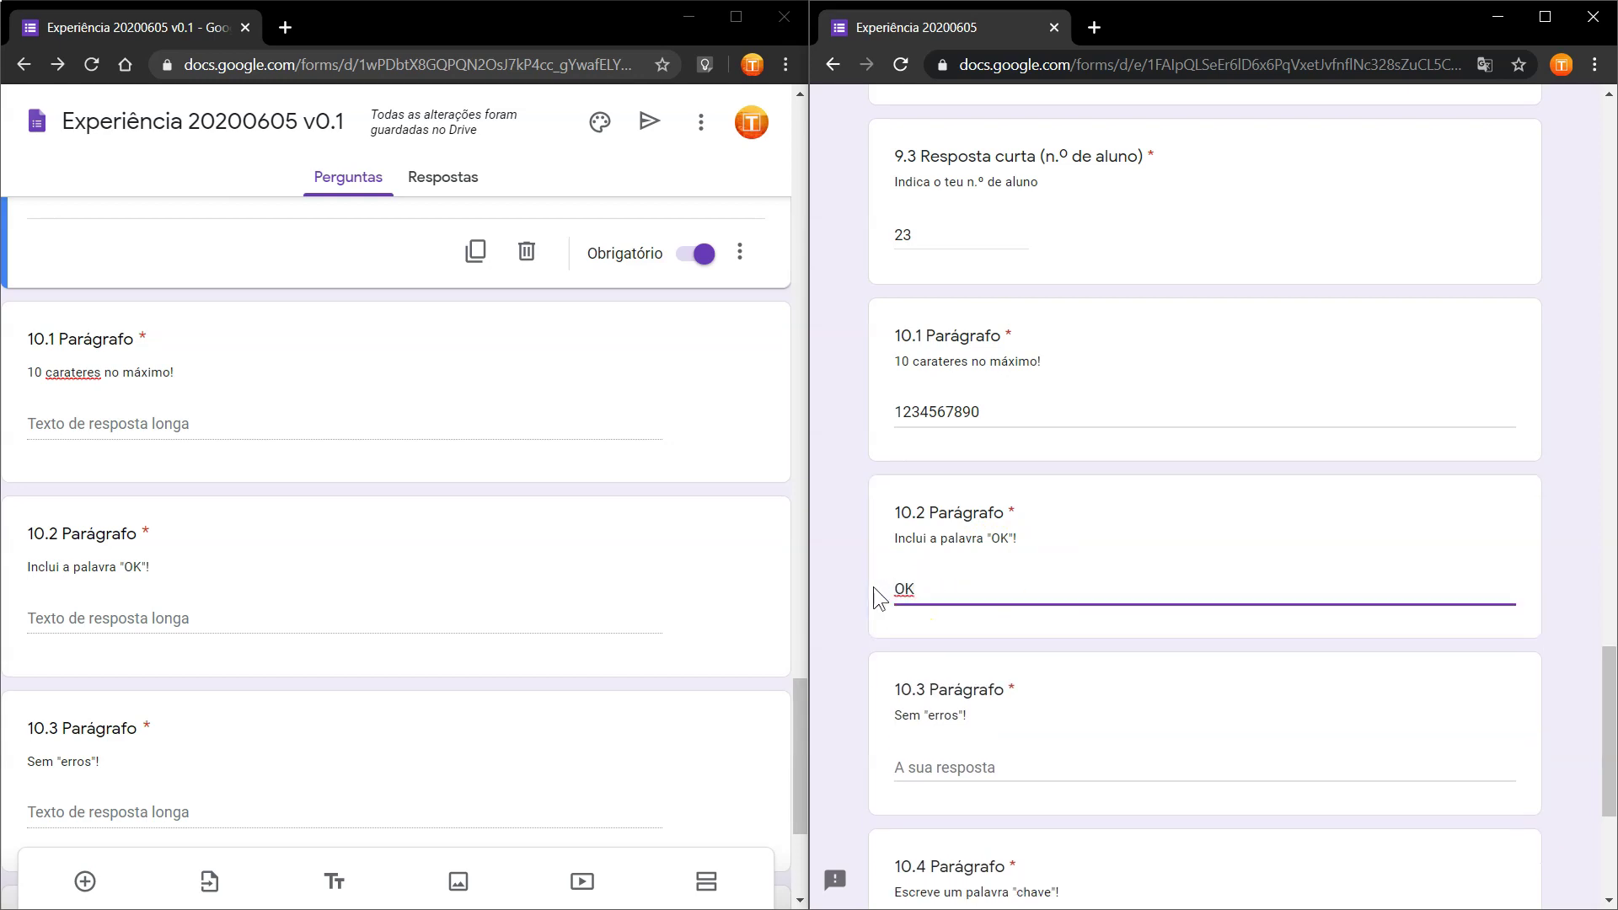
Open question 10.3 in the form editor to examine its validation rule.
{"action": "scroll", "coordinate": [947, 607], "scroll_direction": "down", "scroll_amount": 3}
{"action": "scroll", "coordinate": [596, 540], "scroll_direction": "down", "scroll_amount": 3}
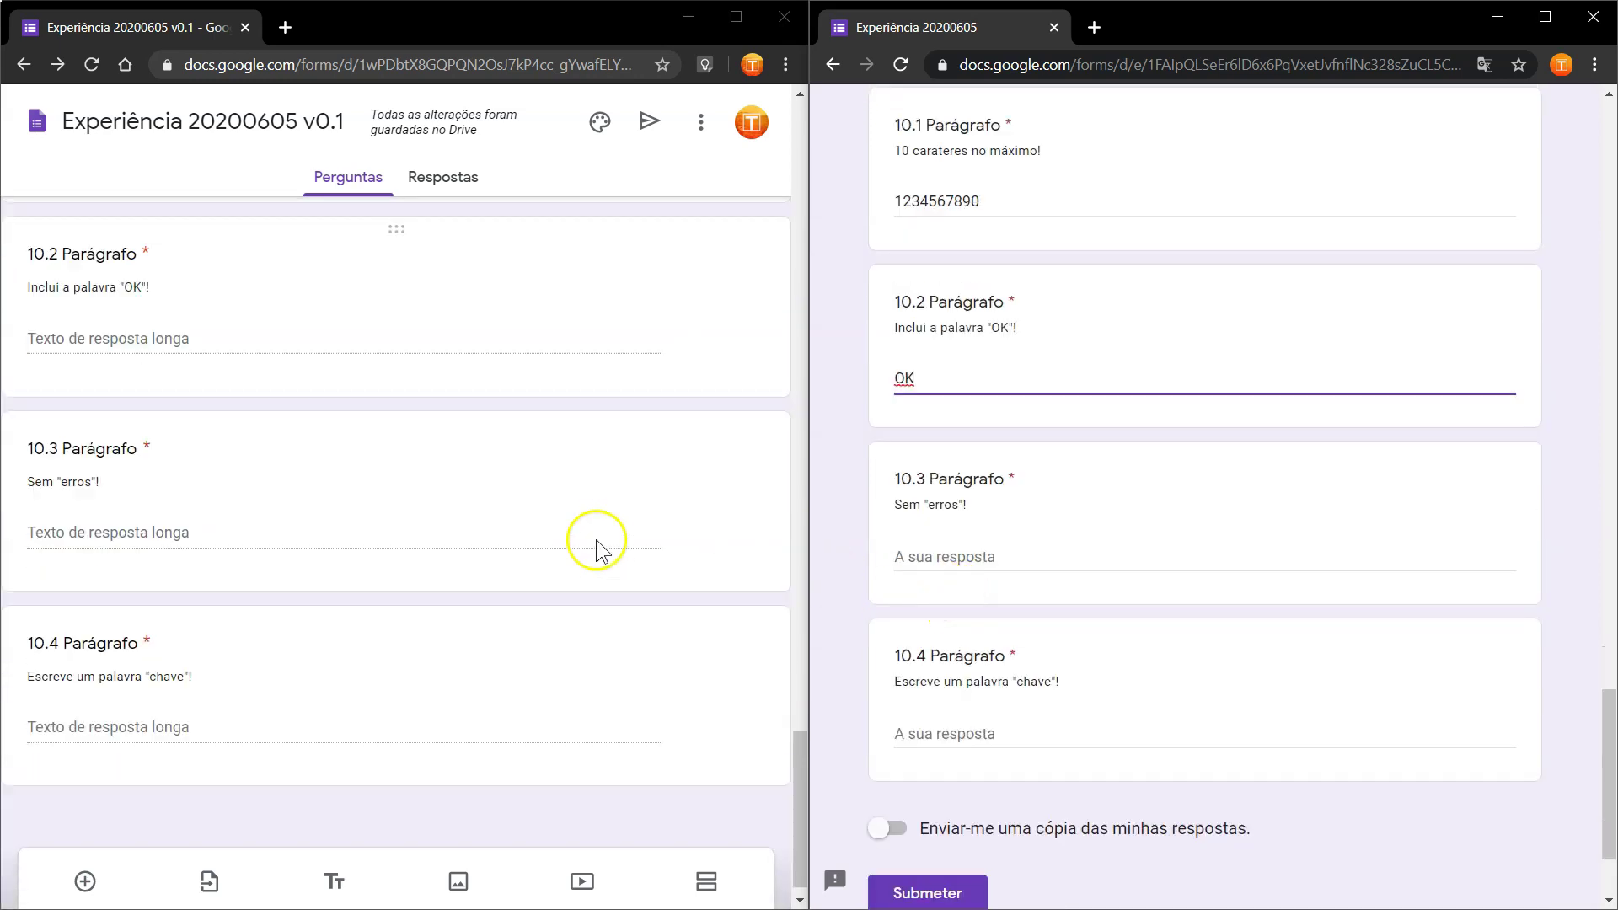
{"action": "left_click", "coordinate": [648, 518]}
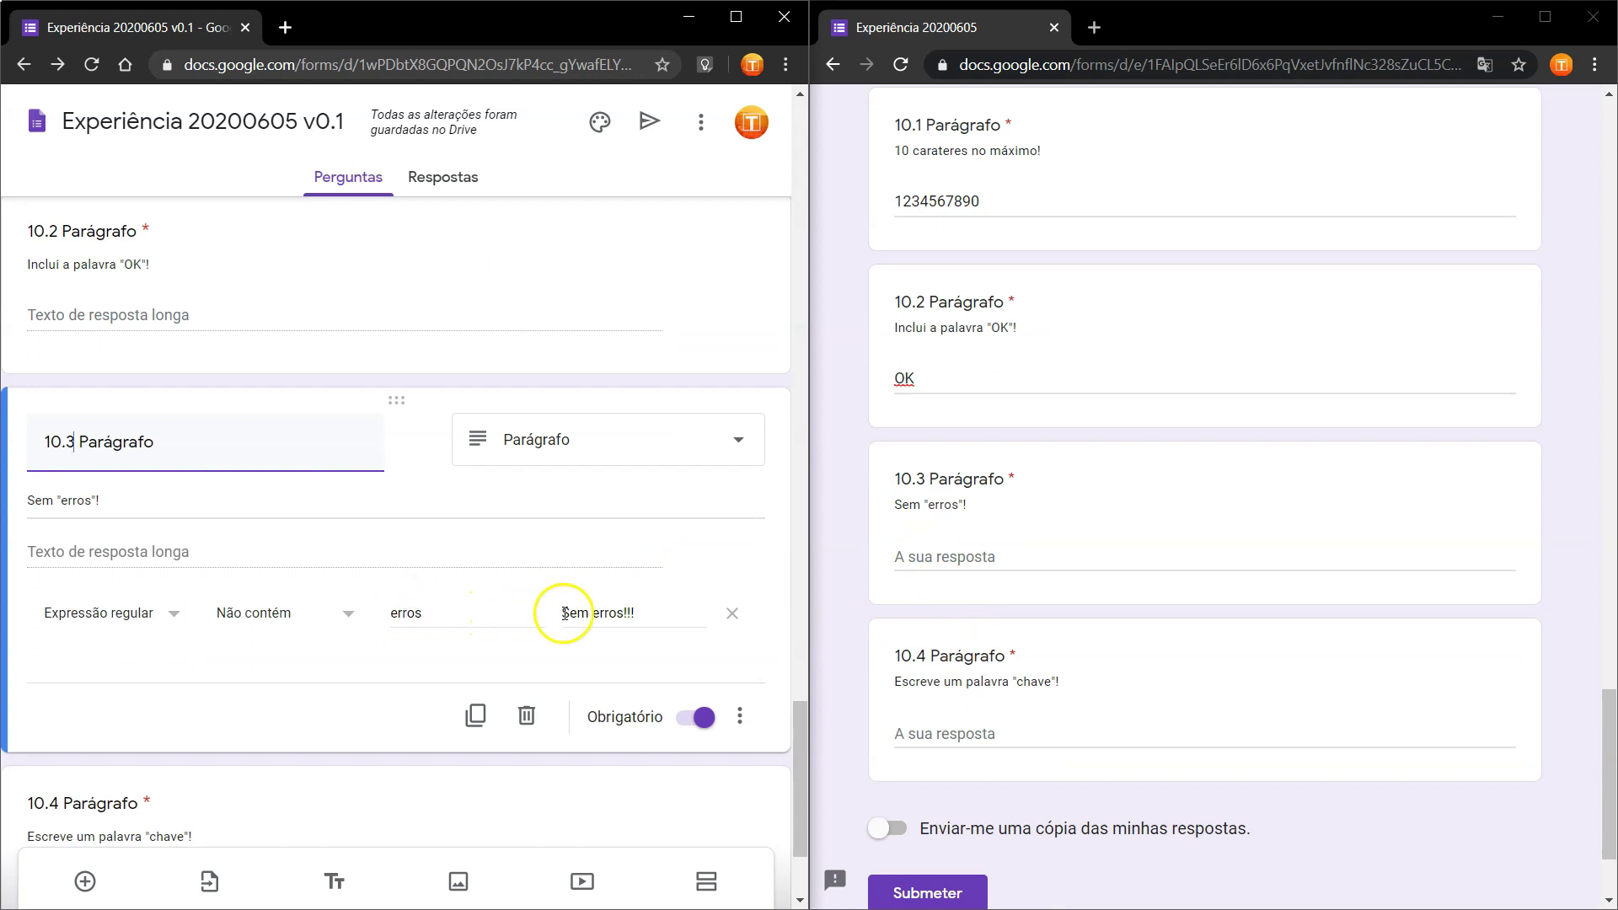
Try "erros" as the answer to question 10.3, and change it to "erroS".
{"action": "left_click", "coordinate": [943, 557]}
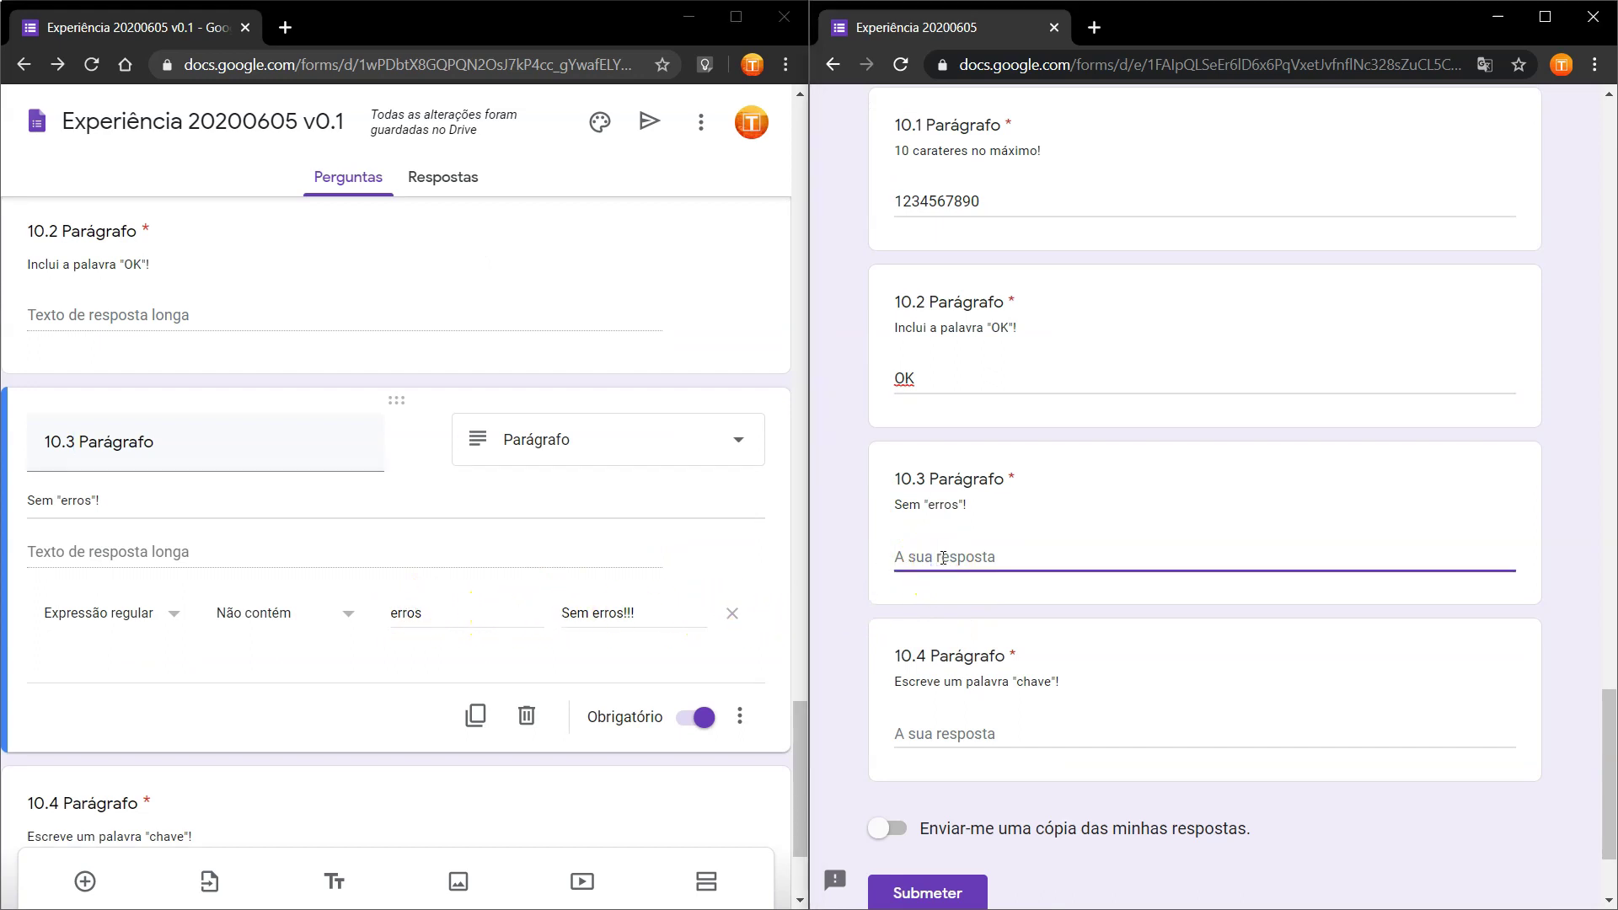
{"action": "key", "text": "Tab"}
{"action": "left_click", "coordinate": [922, 555]}
{"action": "key", "text": "BackSpace"}
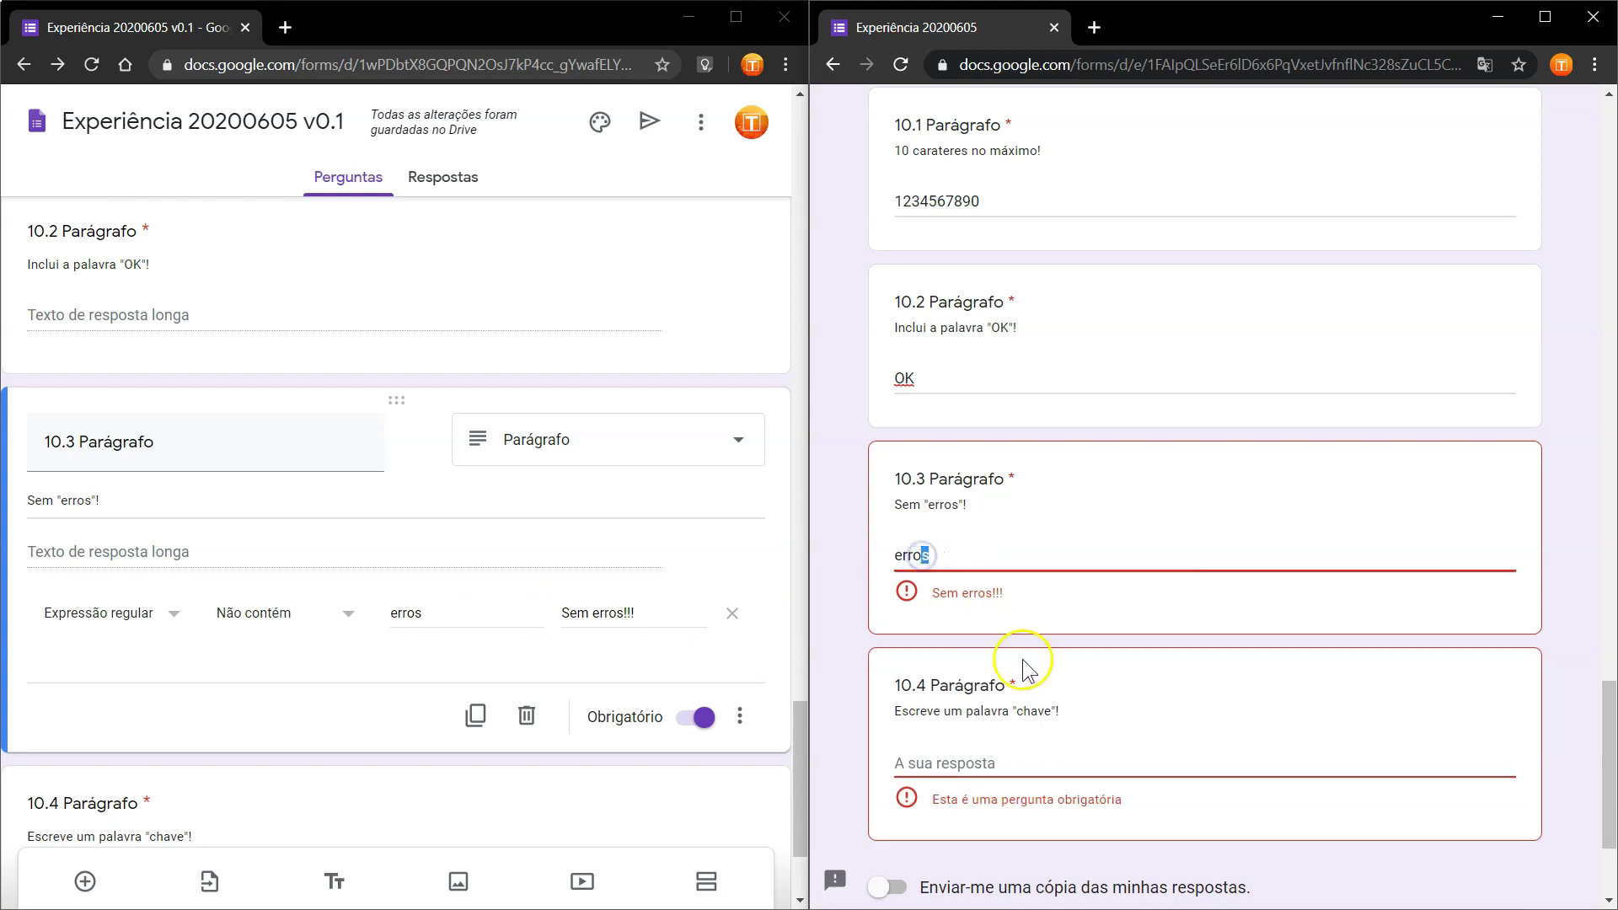
{"action": "type", "text": "S"}
{"action": "key", "text": "Tab"}
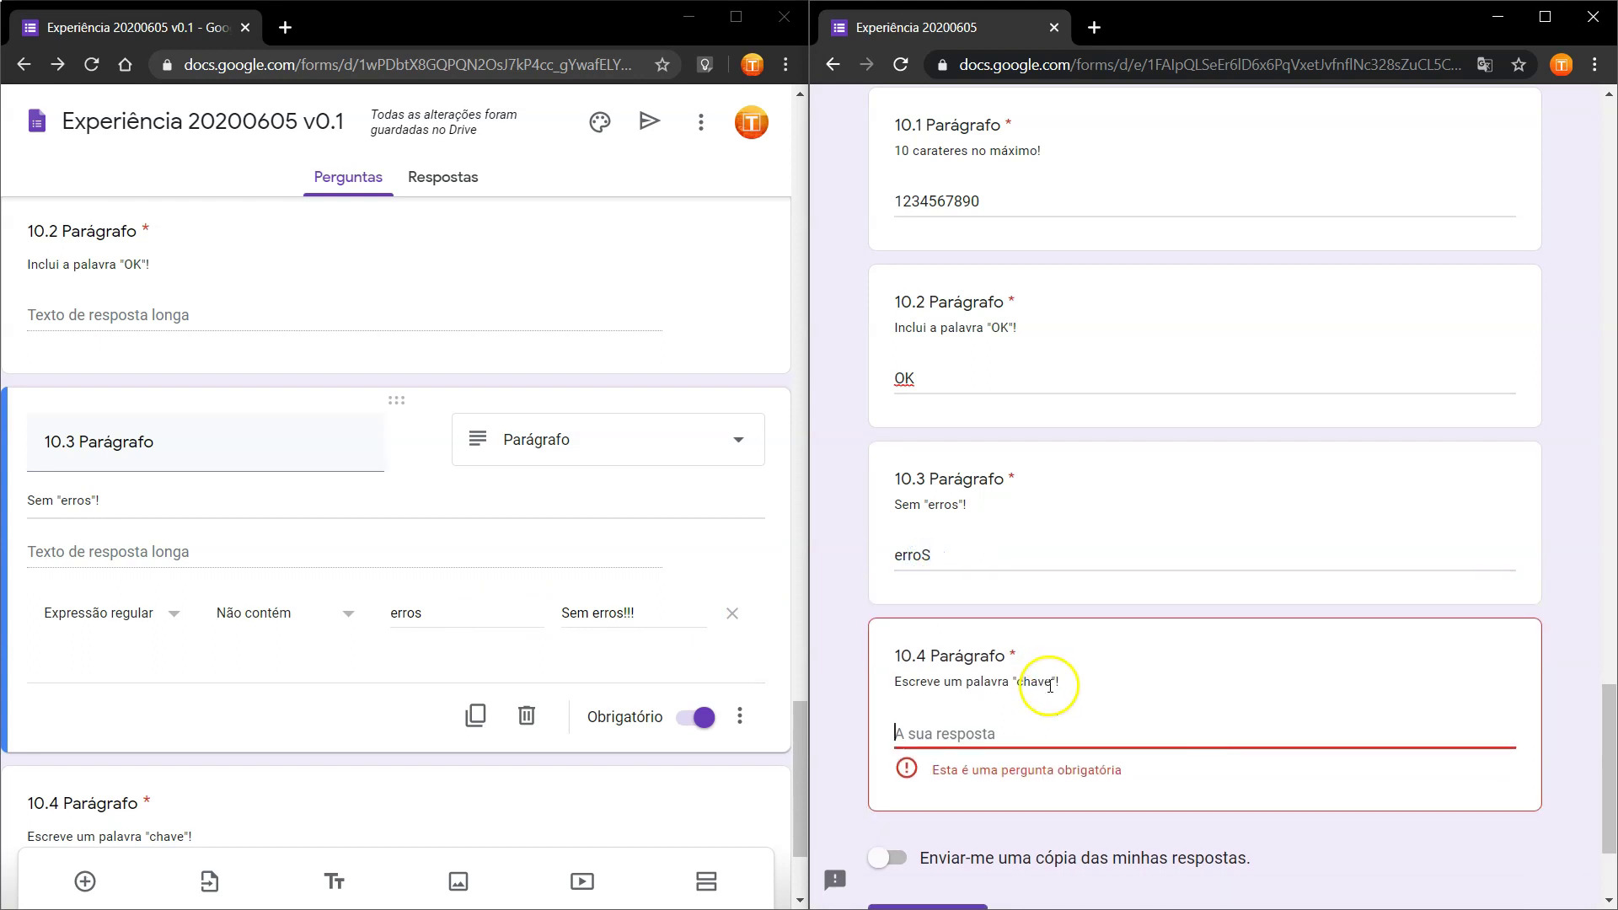
{"action": "left_click", "coordinate": [951, 558]}
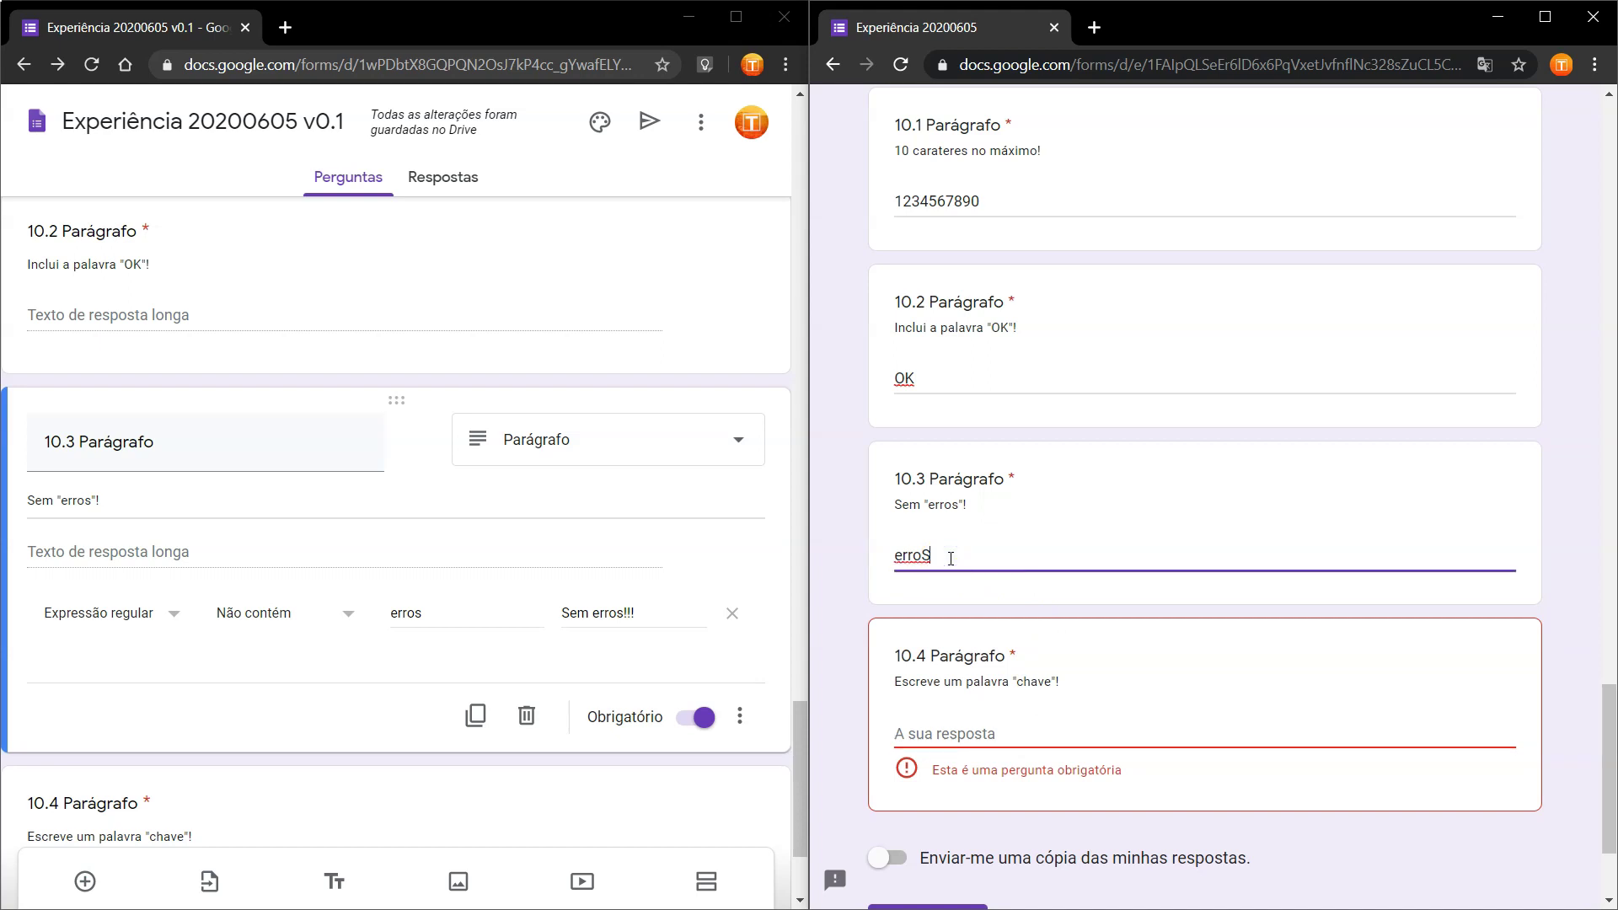
Open question 10.4 in the form editor to examine its regular expression rule.
{"action": "left_click", "coordinate": [956, 729]}
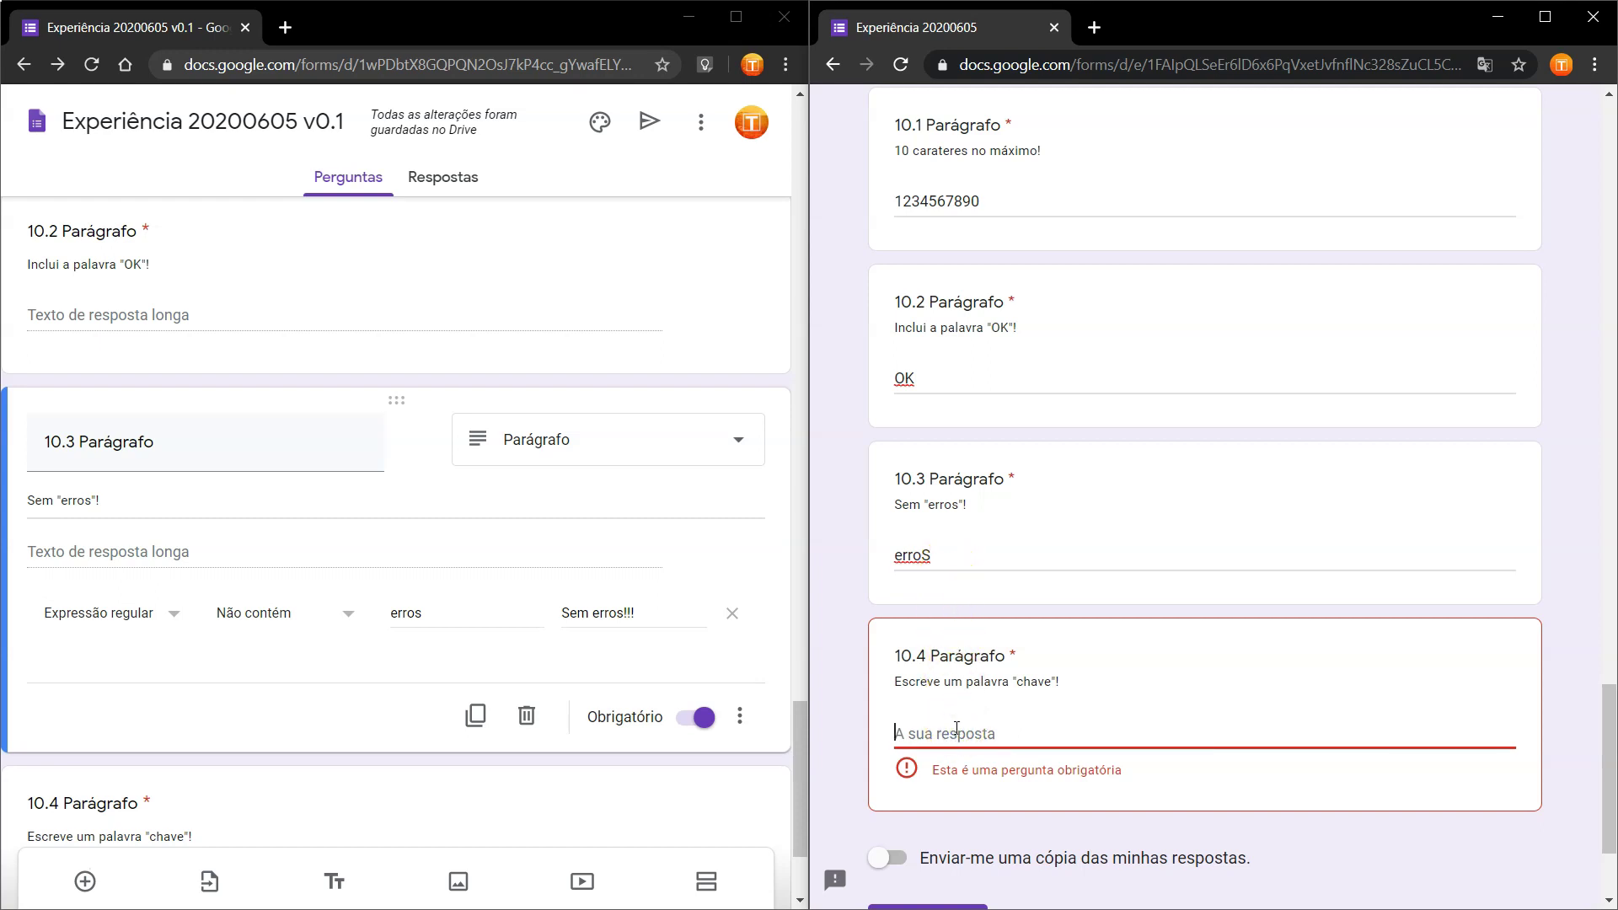
{"action": "scroll", "coordinate": [679, 716], "scroll_direction": "down", "scroll_amount": 2}
{"action": "left_click", "coordinate": [560, 696]}
{"action": "left_click", "coordinate": [426, 627]}
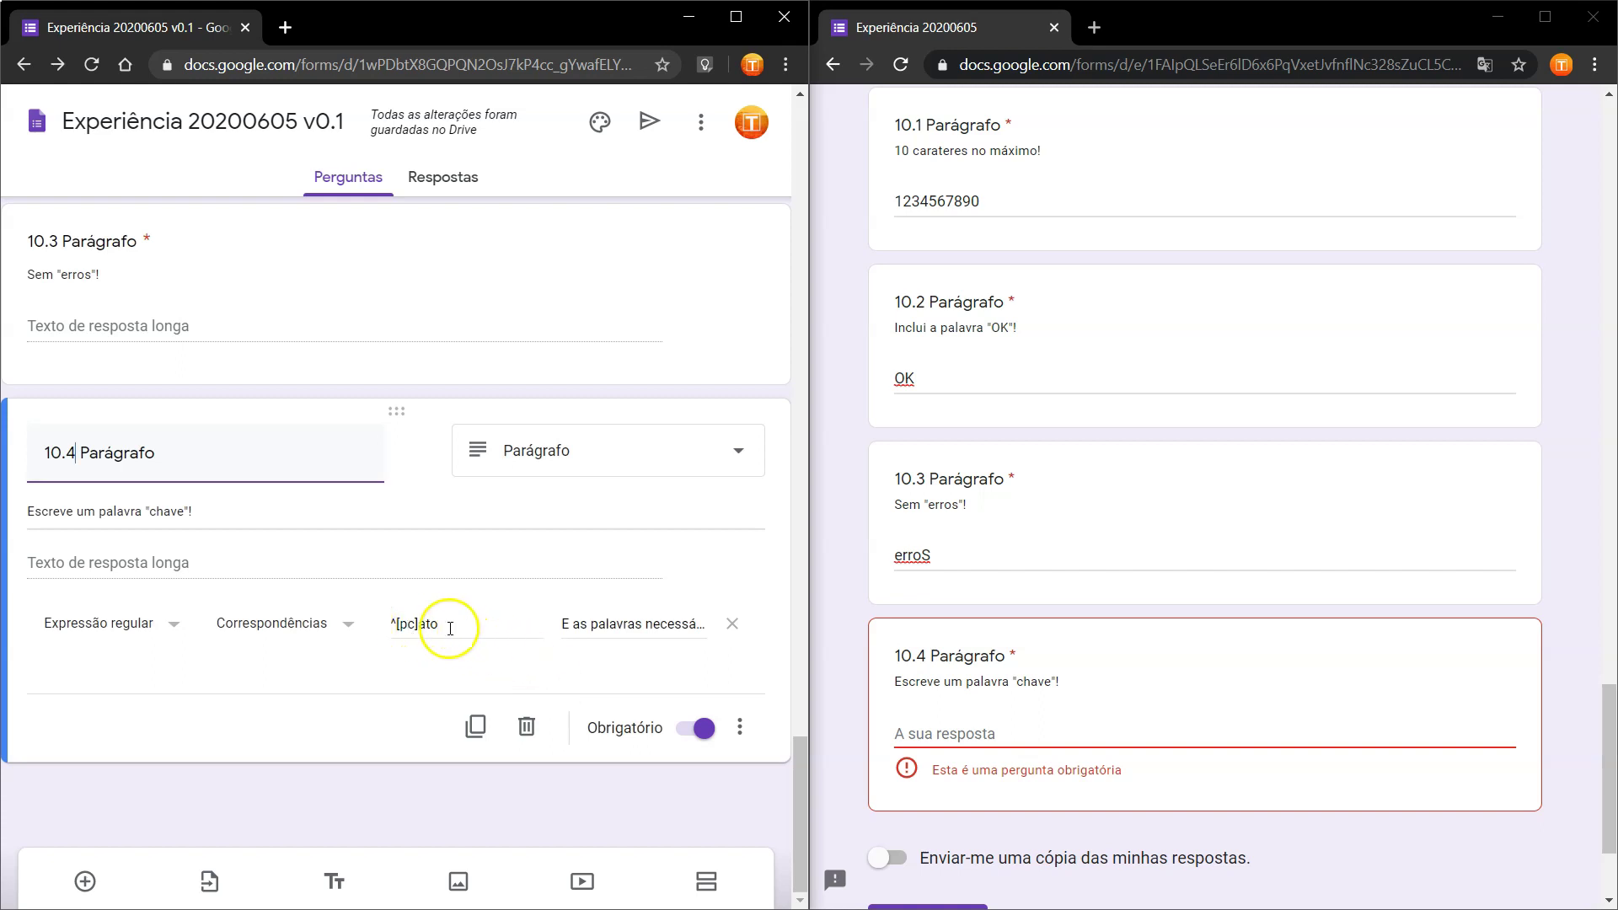
Try "qwer qwer qwe pato" as the answer to question 10.4.
{"action": "left_click", "coordinate": [910, 734]}
{"action": "left_click", "coordinate": [1016, 739]}
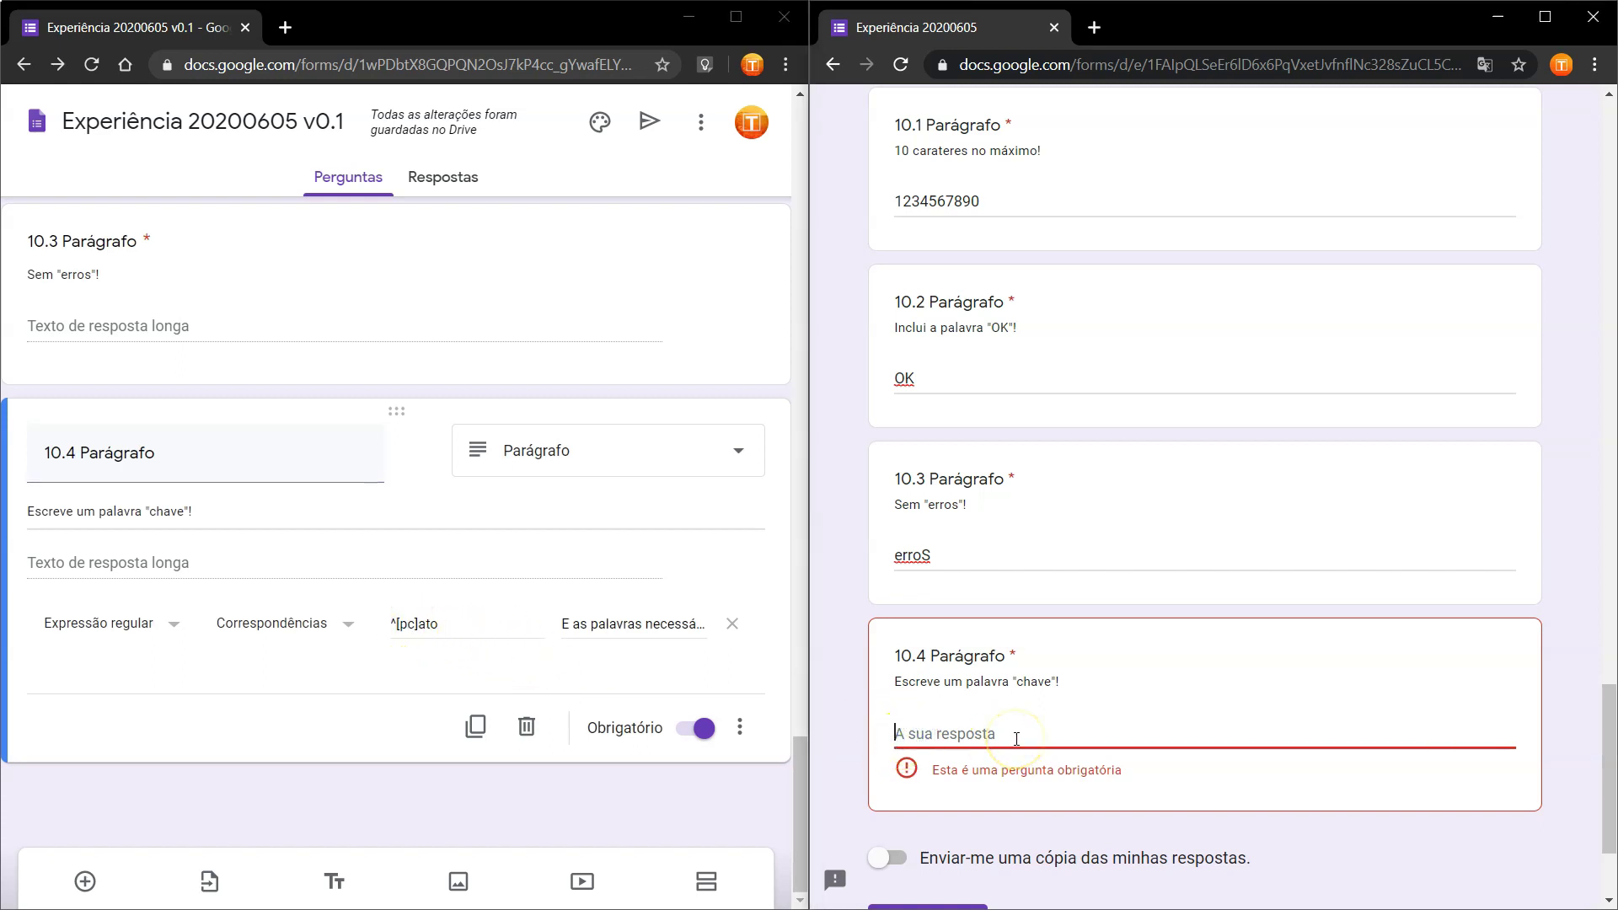
{"action": "type", "text": "qwer qwer qwe pato"}
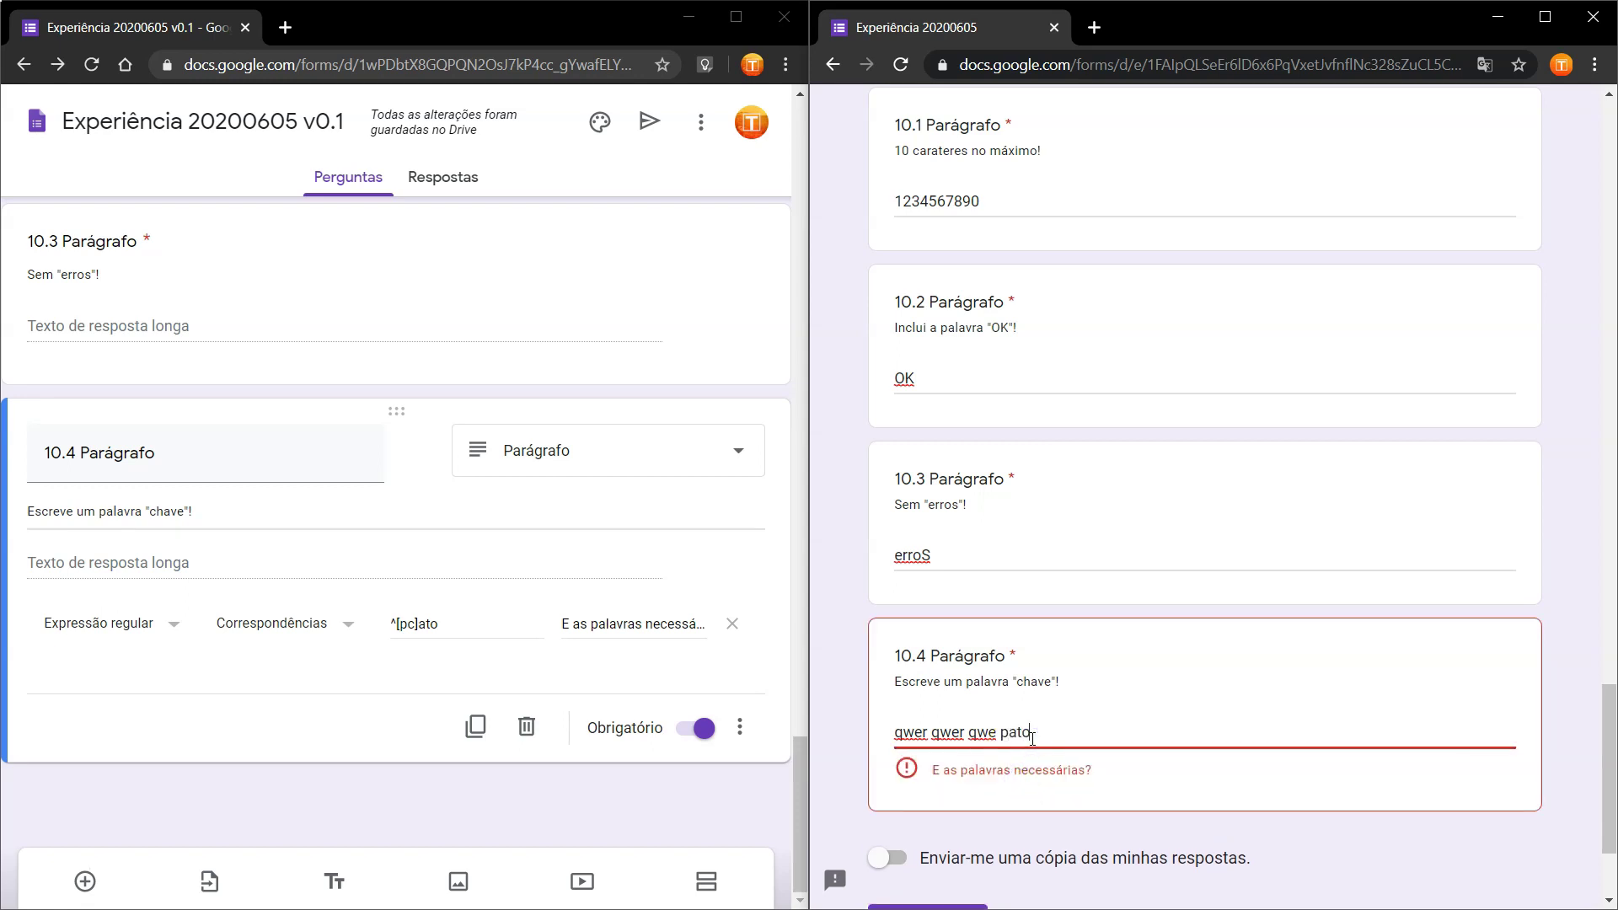
Shorten the answer to question 10.4 to "pato", and submit the form.
{"action": "double_click", "coordinate": [982, 733]}
{"action": "left_click_drag", "start_coordinate": [982, 732], "coordinate": [896, 732]}
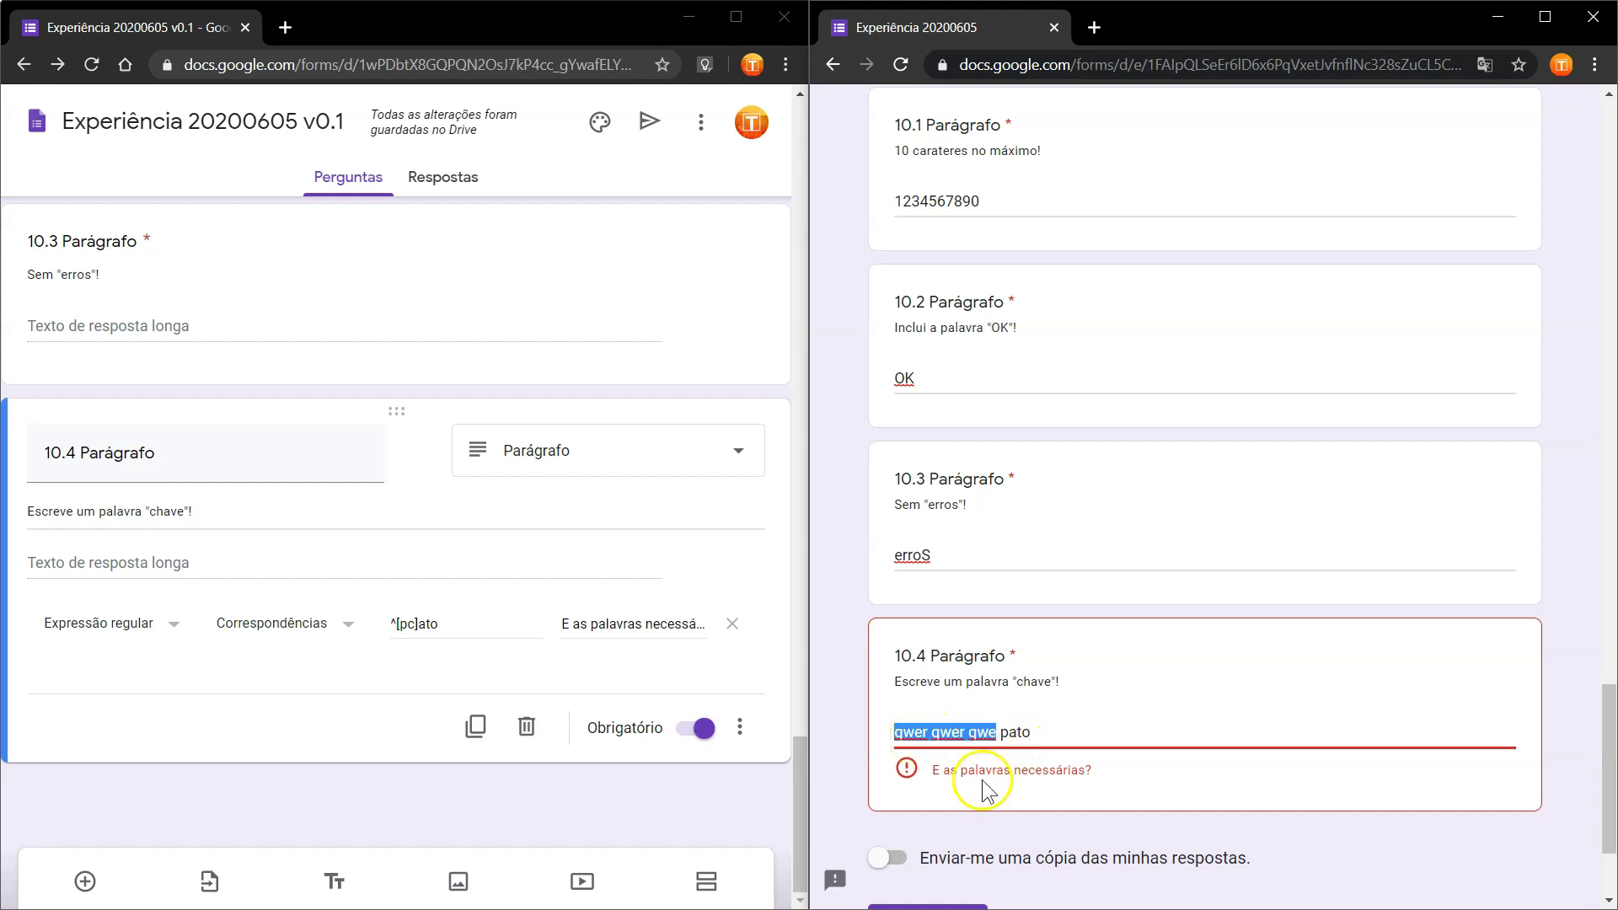
{"action": "key", "text": "BackSpace"}
{"action": "key", "text": "Delete"}
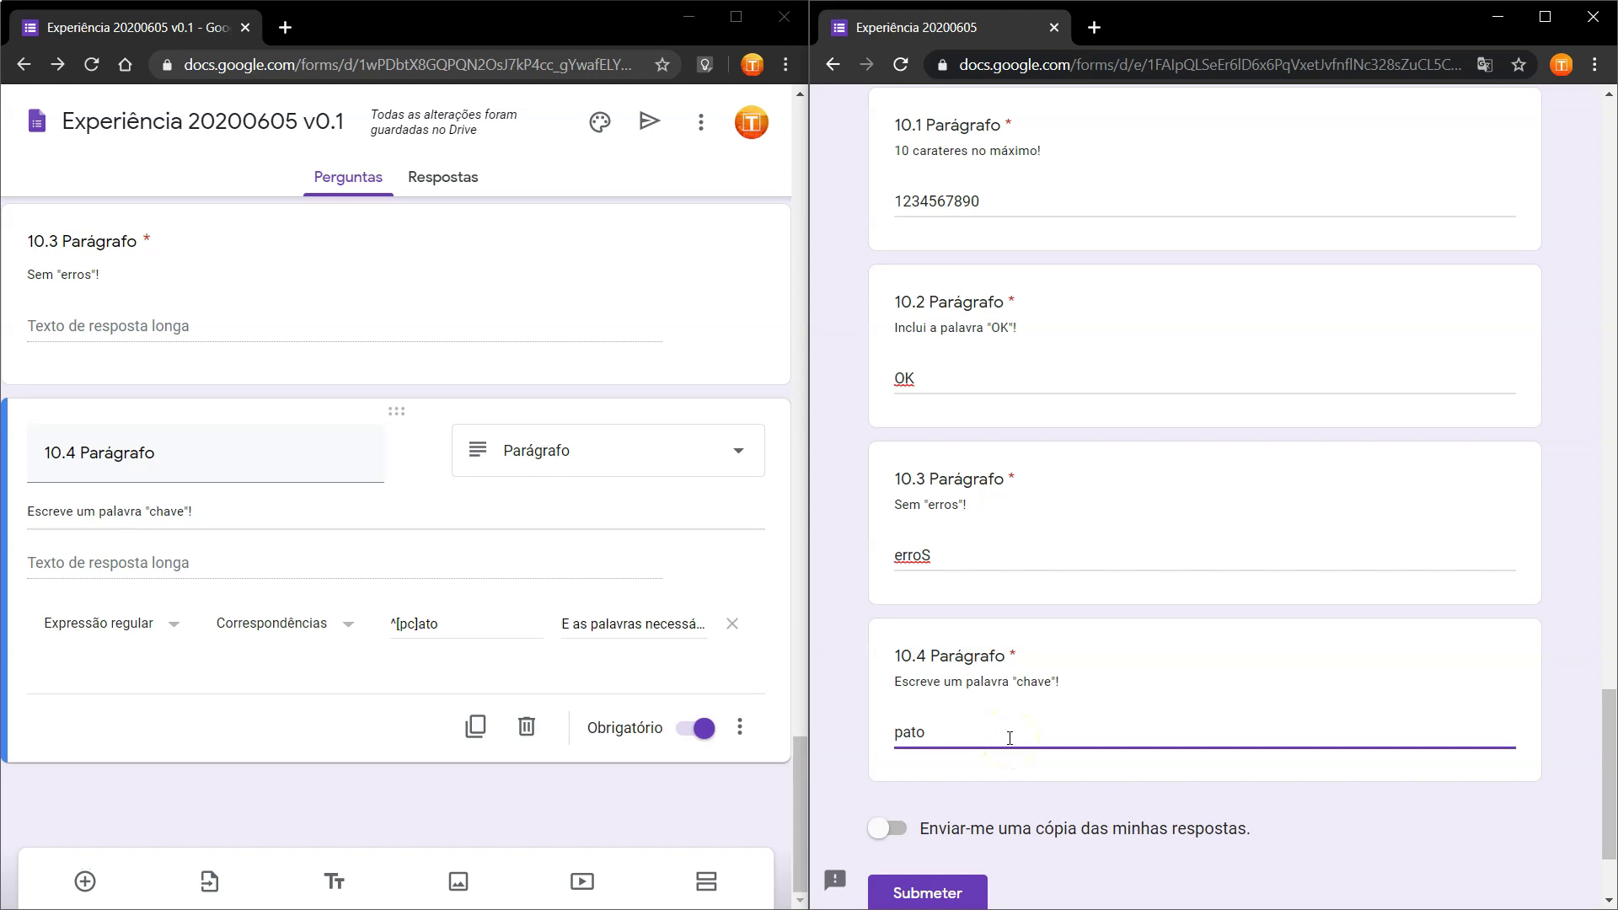
{"action": "scroll", "coordinate": [1009, 738], "scroll_direction": "down", "scroll_amount": 2}
{"action": "left_click", "coordinate": [957, 747]}
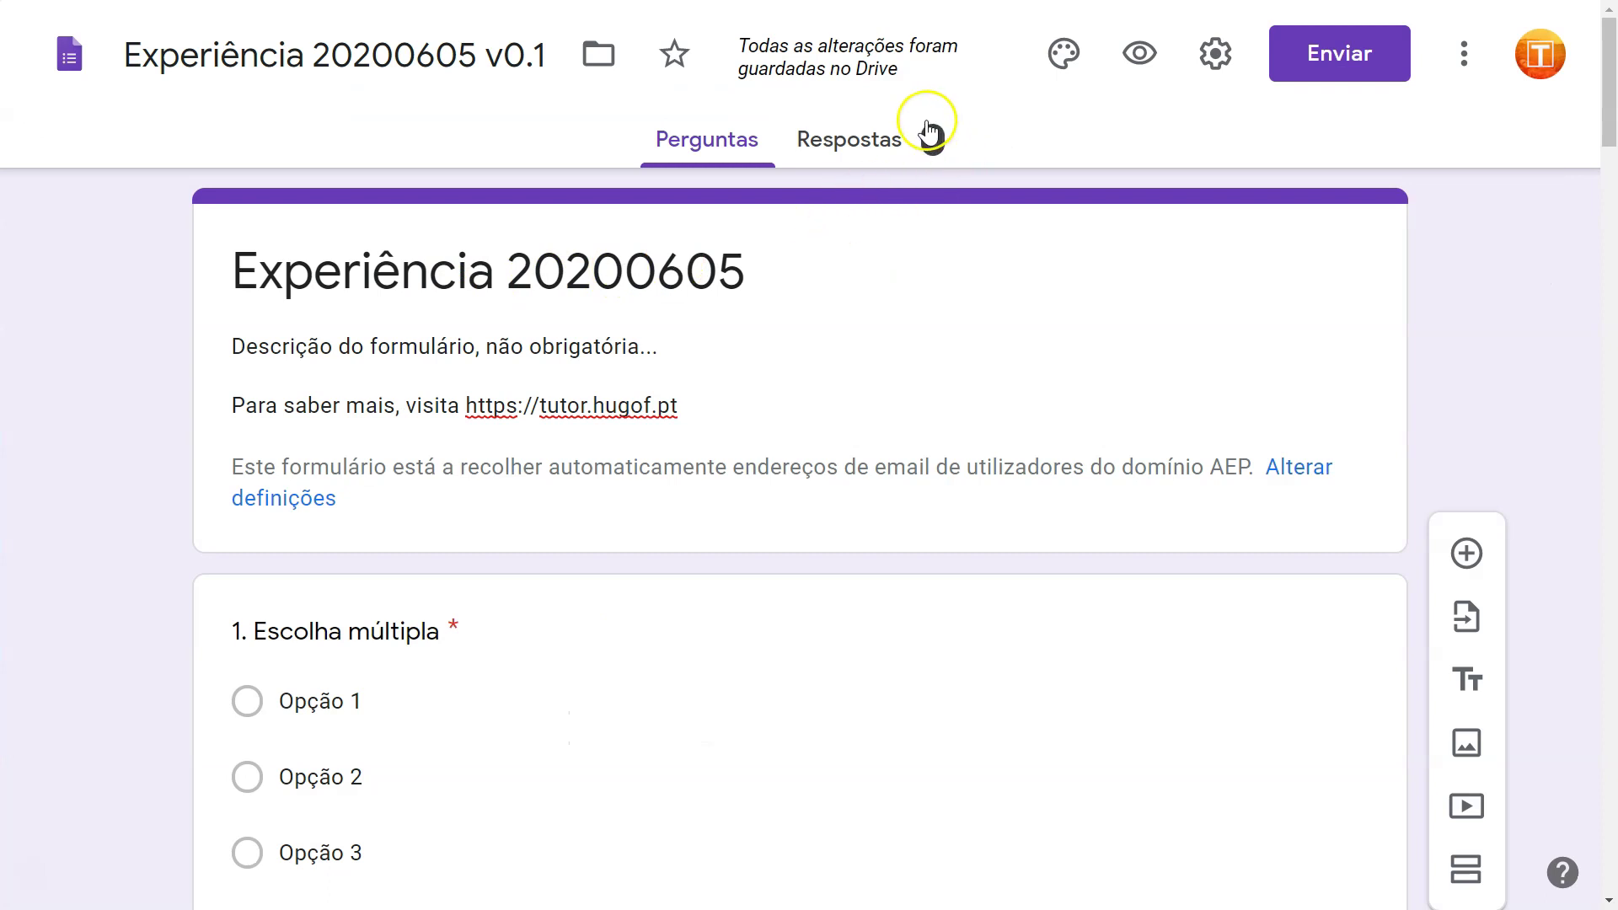
Open the form's responses, look through the summary, per-question and individual views, and choose the third respondent's submission.
{"action": "left_click", "coordinate": [887, 139]}
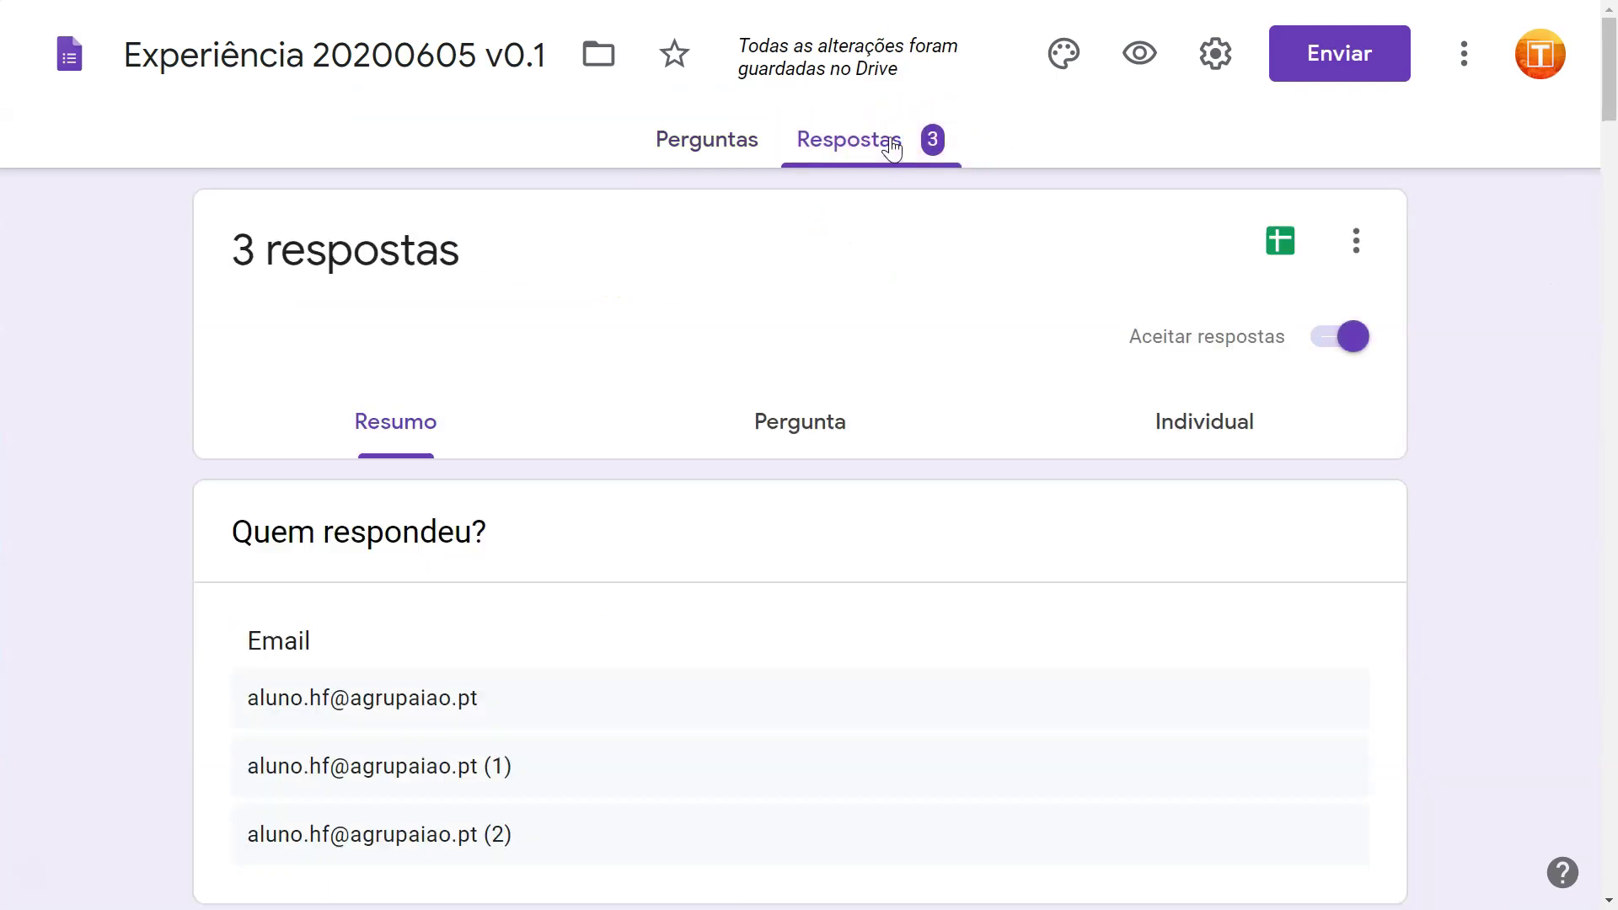
{"action": "left_click", "coordinate": [344, 434]}
{"action": "left_click", "coordinate": [823, 429]}
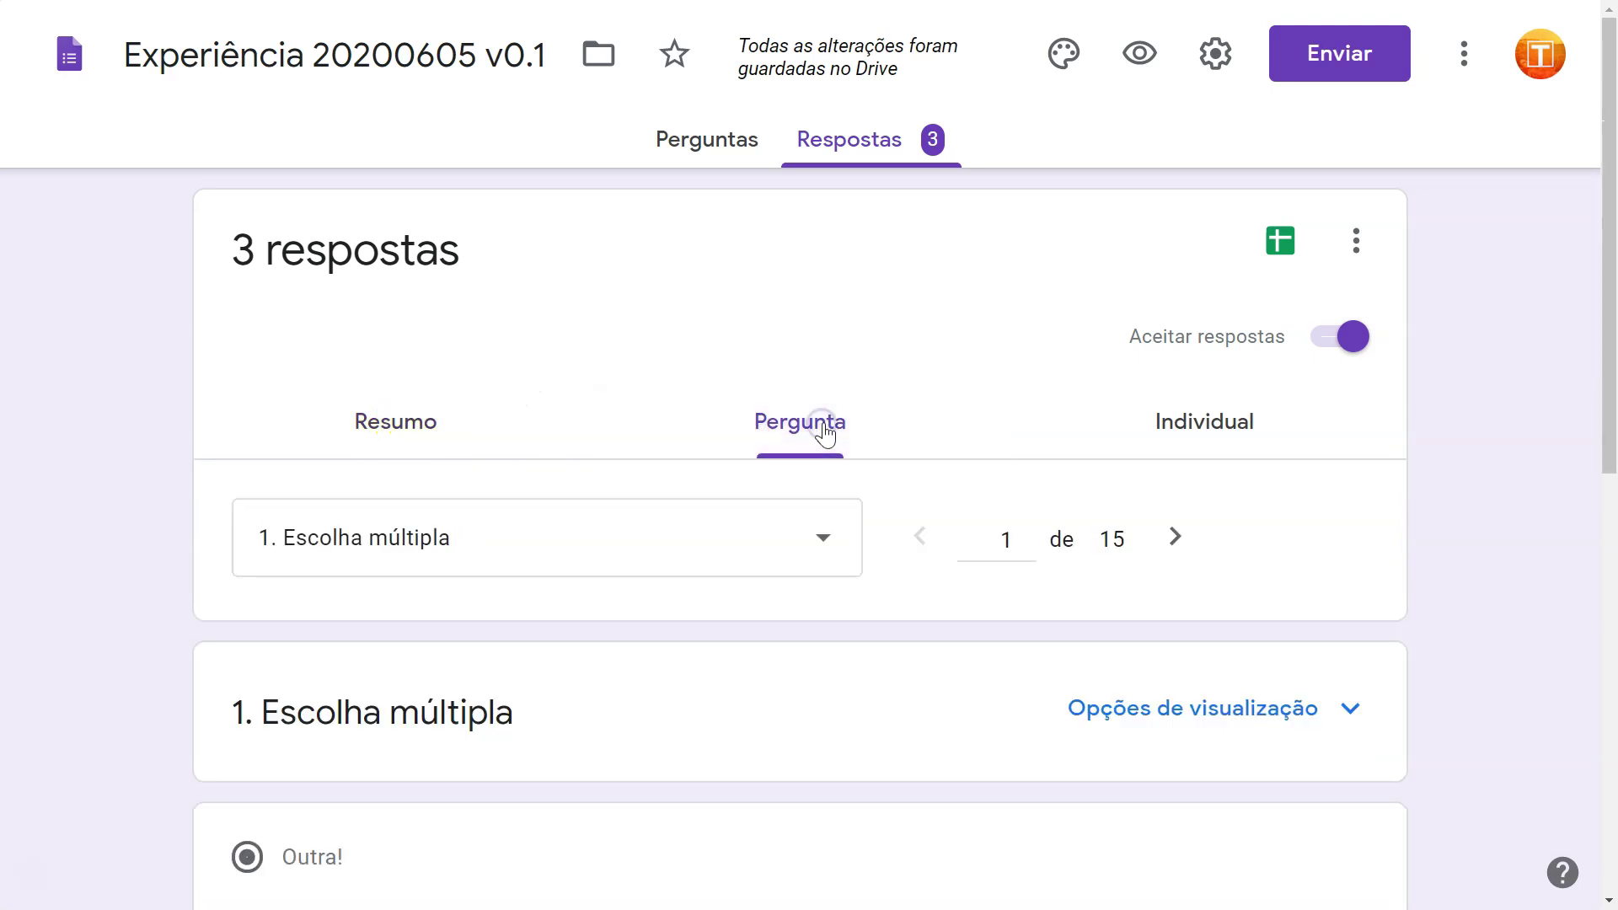
{"action": "left_click", "coordinate": [1174, 432]}
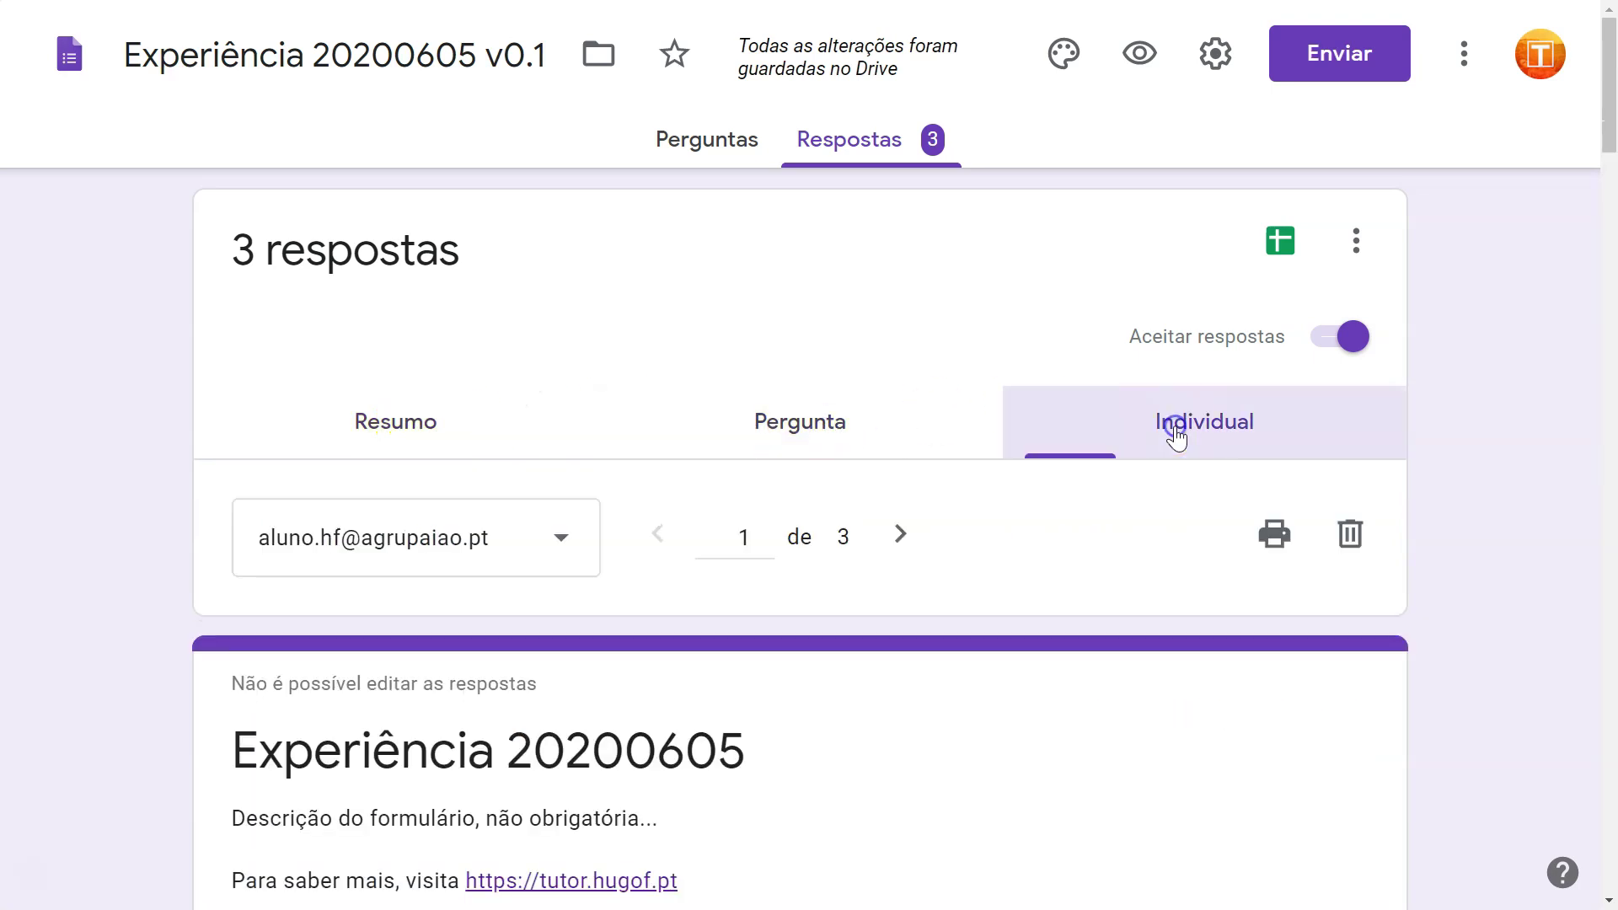
{"action": "left_click", "coordinate": [560, 538]}
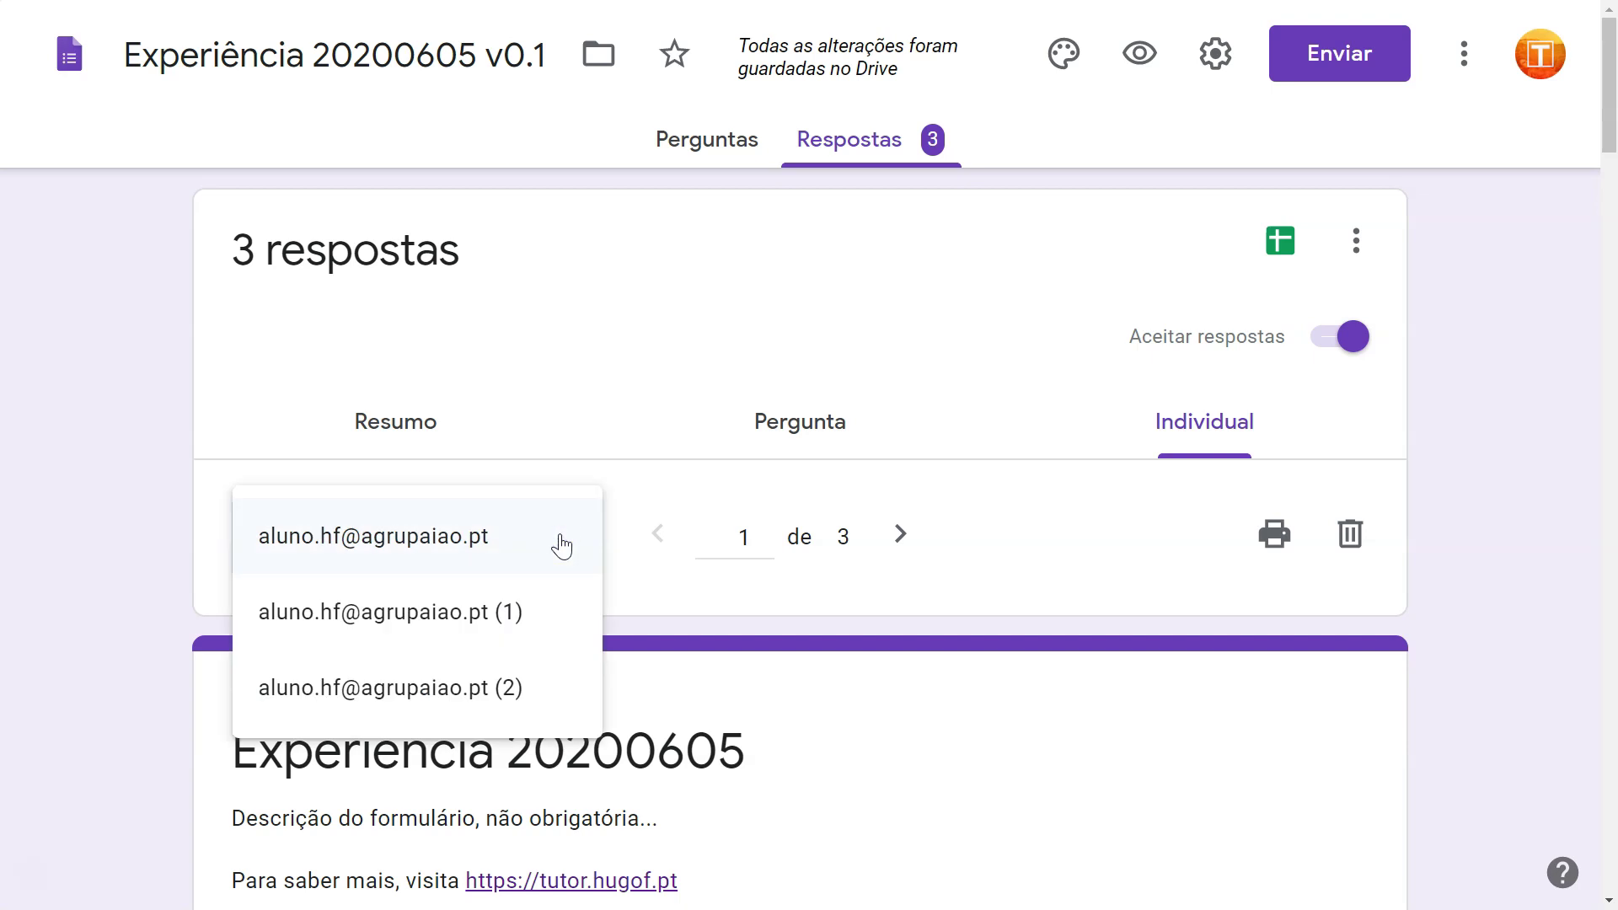
{"action": "left_click", "coordinate": [512, 693]}
Return to the responses summary and examine the charts for questions 1 to 6.
{"action": "left_click", "coordinate": [393, 423]}
{"action": "middle_click", "coordinate": [1523, 350]}
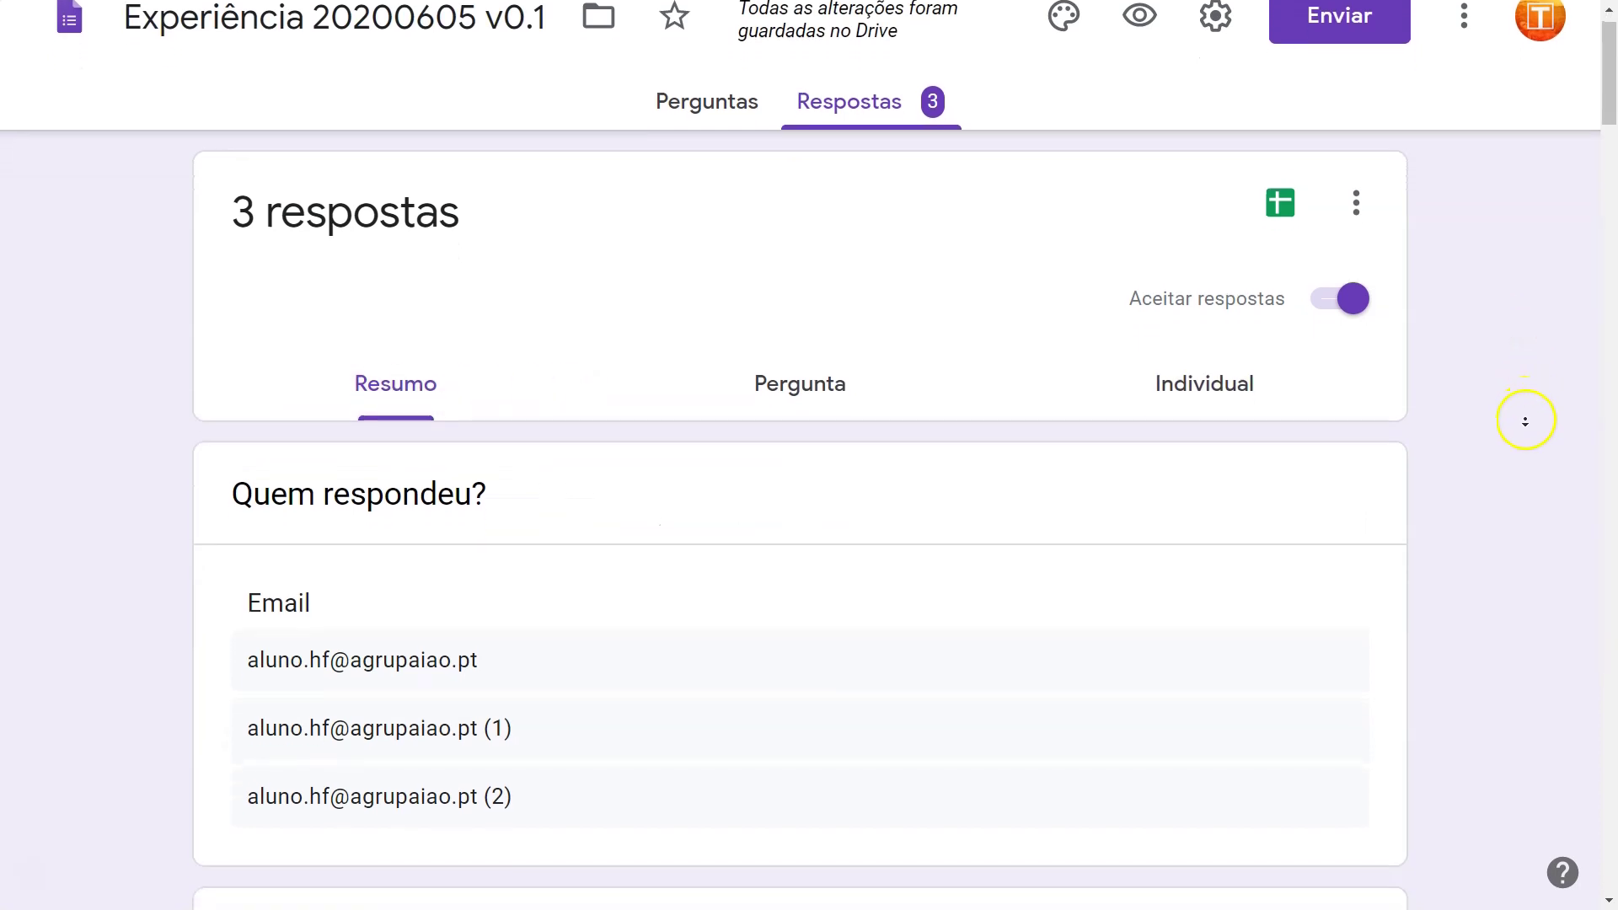
{"action": "left_click", "coordinate": [1524, 477]}
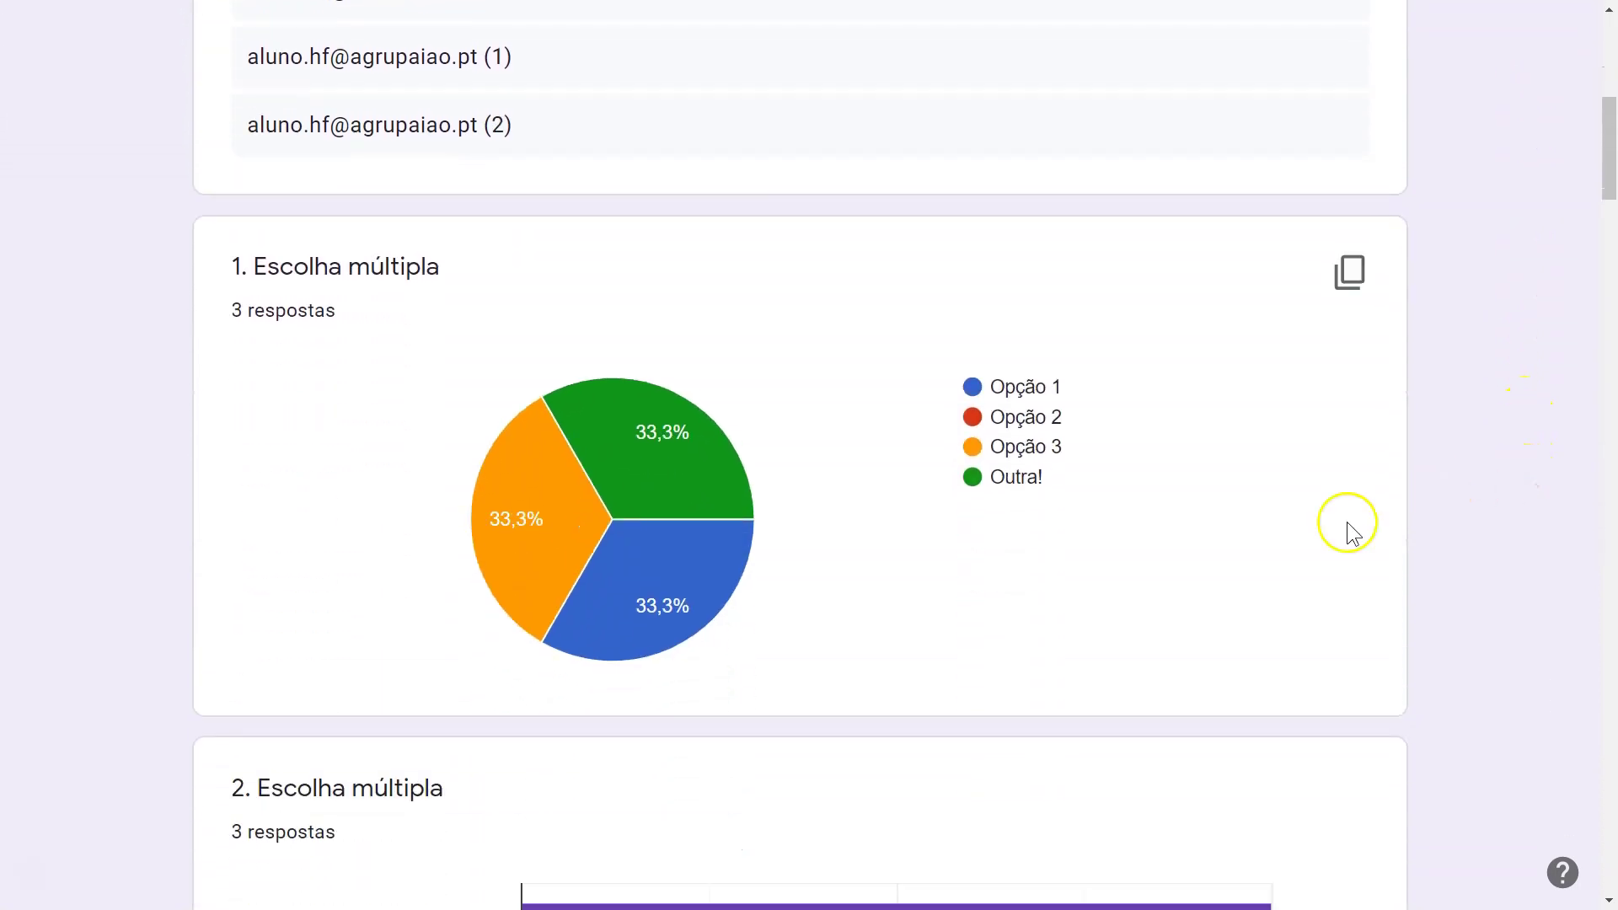
{"action": "scroll", "coordinate": [816, 577], "scroll_direction": "down", "scroll_amount": 6}
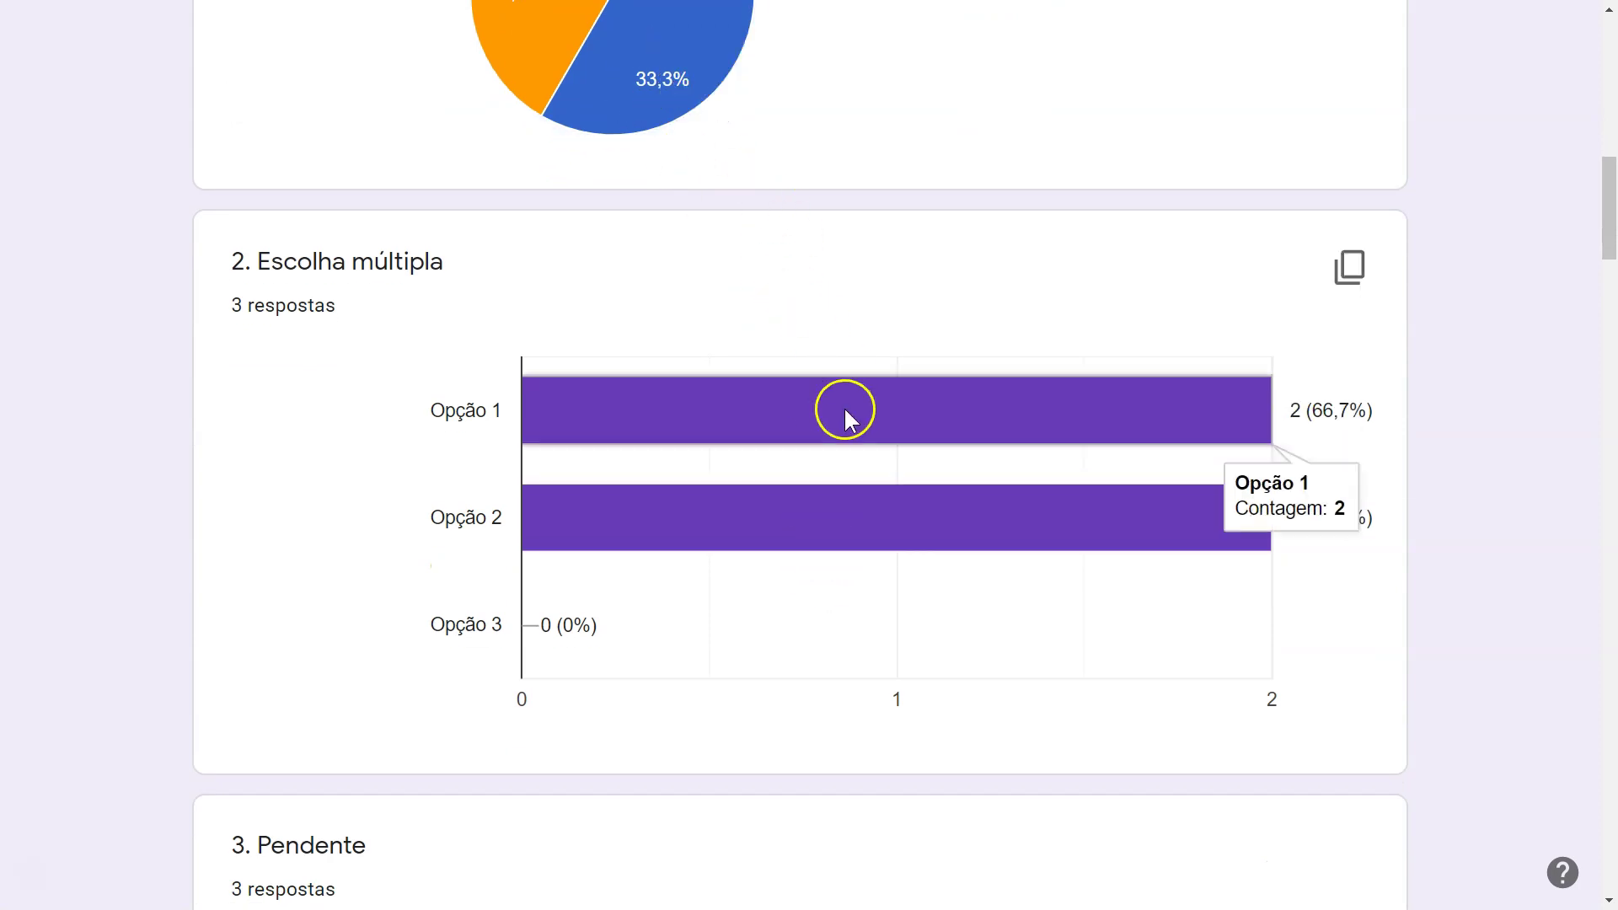
{"action": "scroll", "coordinate": [843, 523], "scroll_direction": "down", "scroll_amount": 2}
{"action": "scroll", "coordinate": [843, 523], "scroll_direction": "down", "scroll_amount": 5}
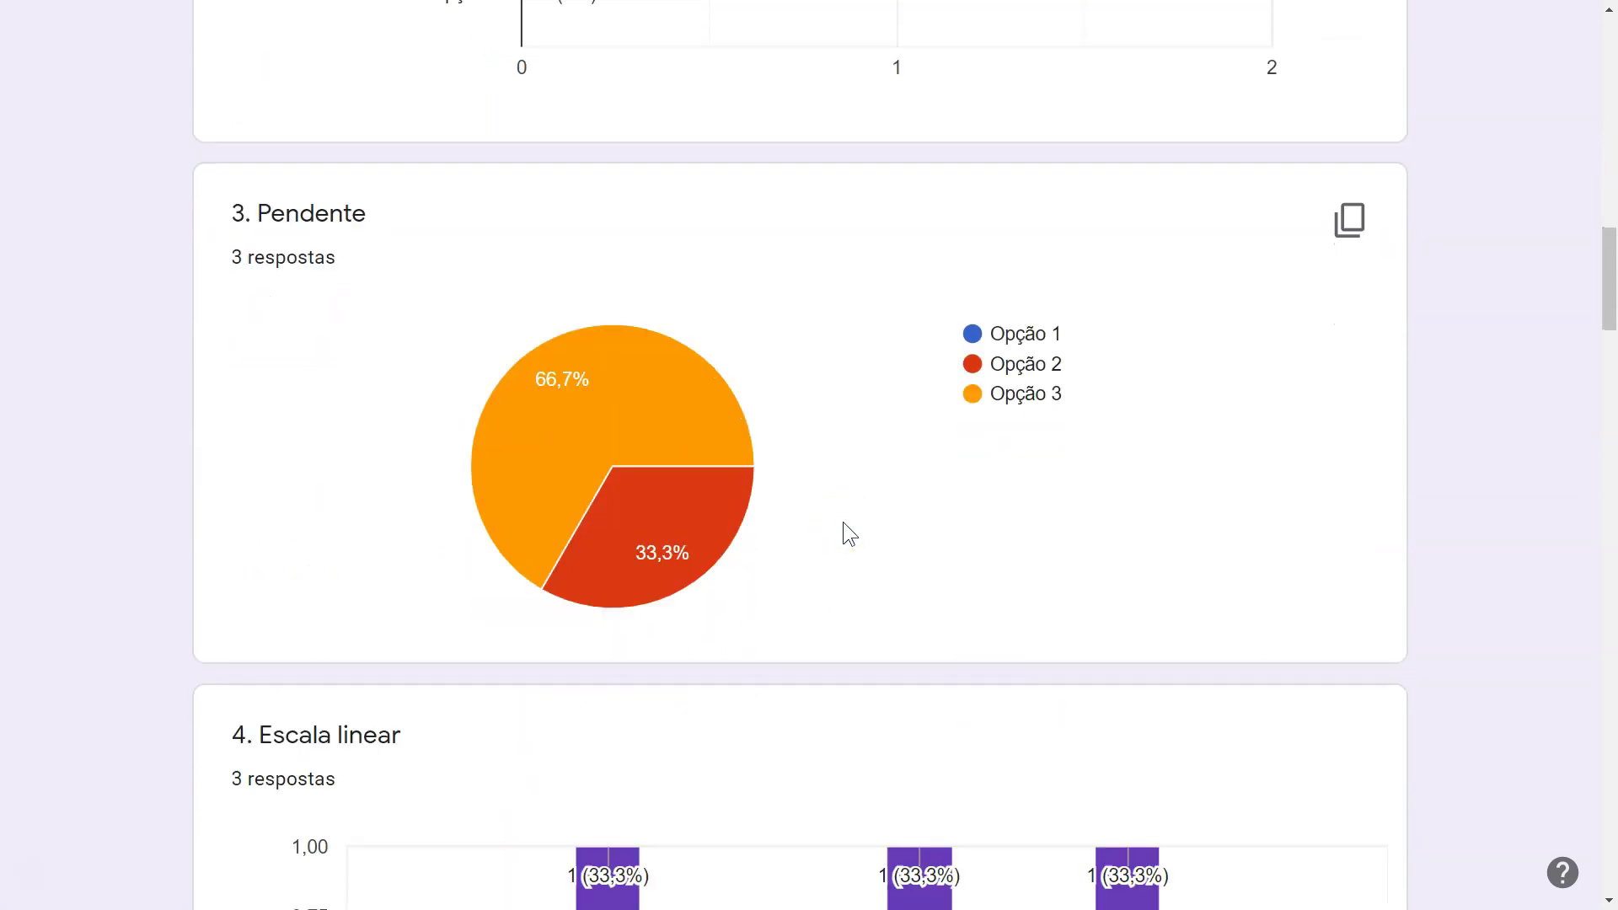
{"action": "scroll", "coordinate": [844, 523], "scroll_direction": "down", "scroll_amount": 6}
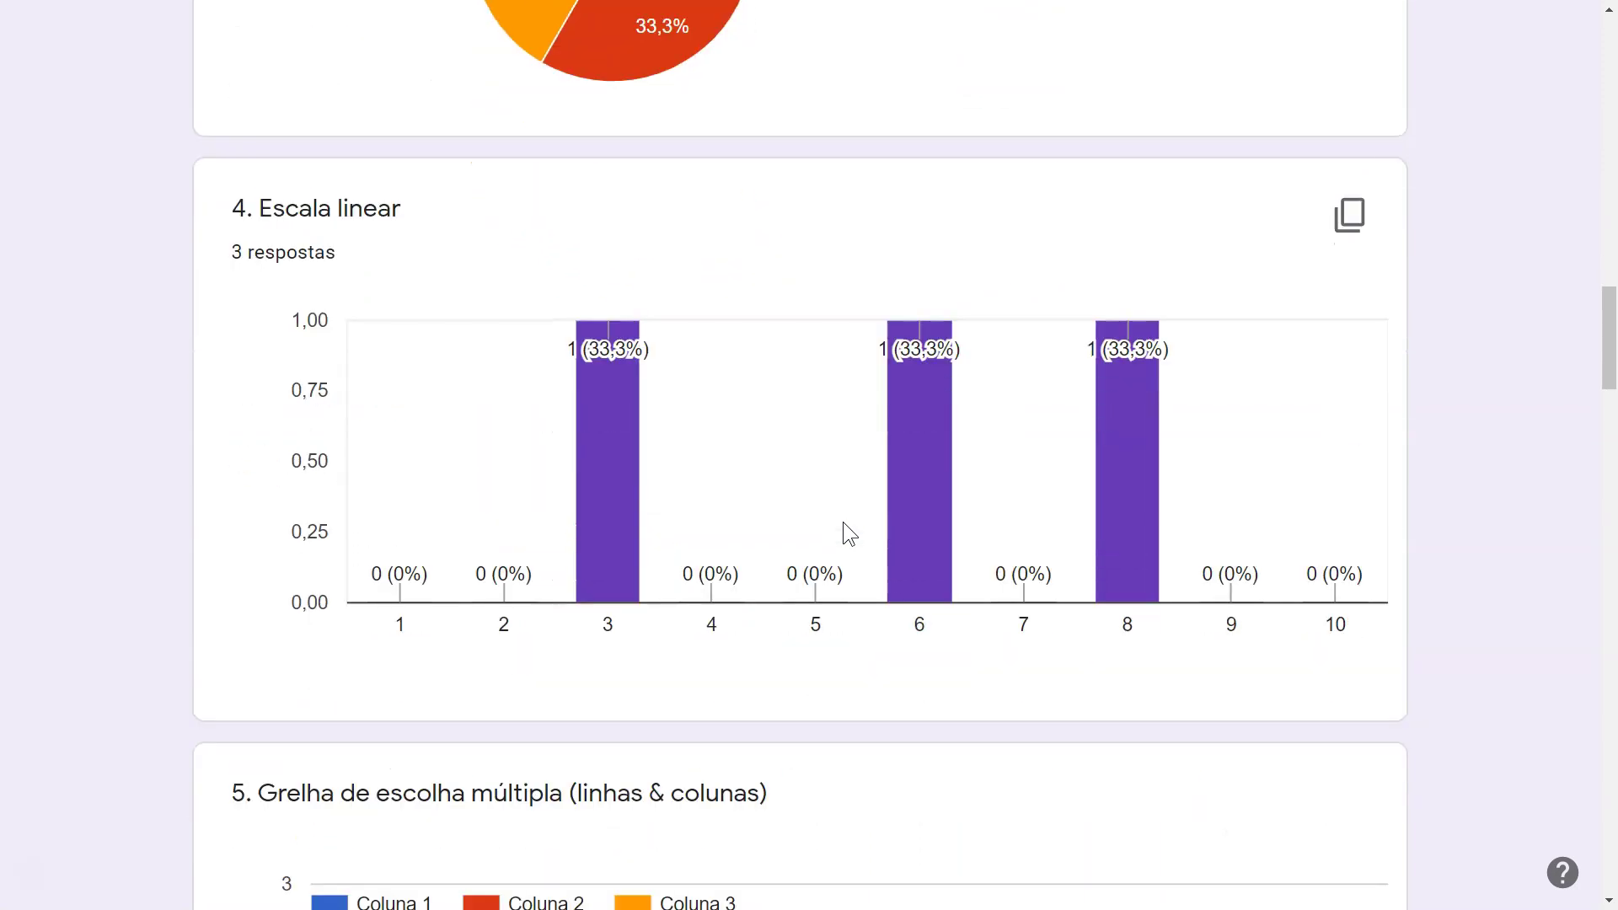
{"action": "scroll", "coordinate": [844, 524], "scroll_direction": "down", "scroll_amount": 5}
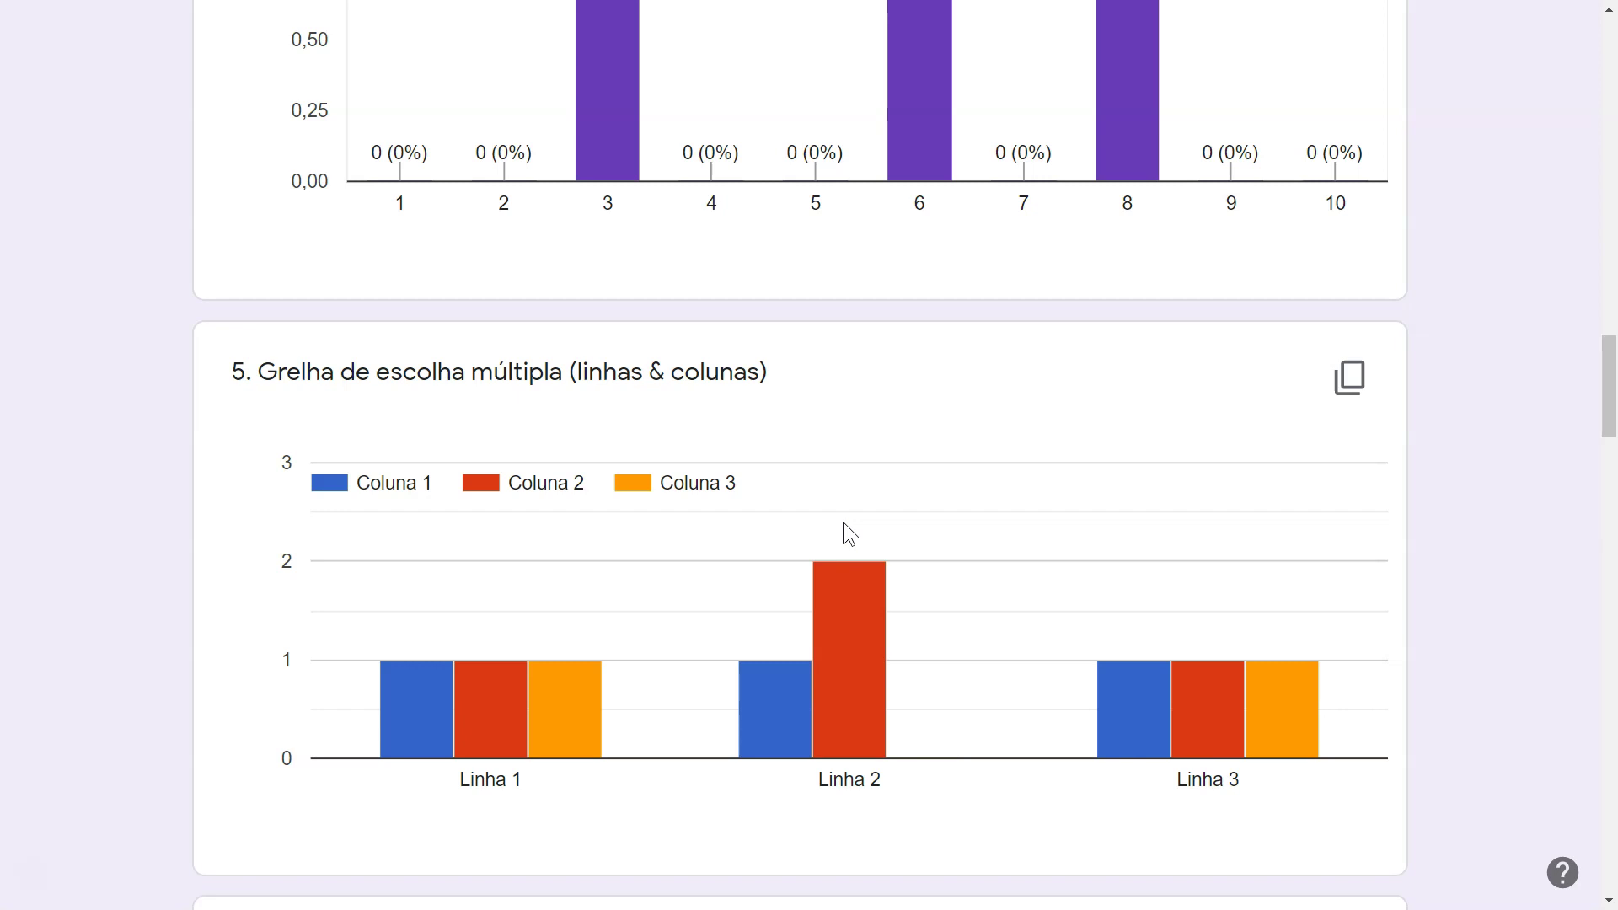
{"action": "scroll", "coordinate": [843, 523], "scroll_direction": "down", "scroll_amount": 9}
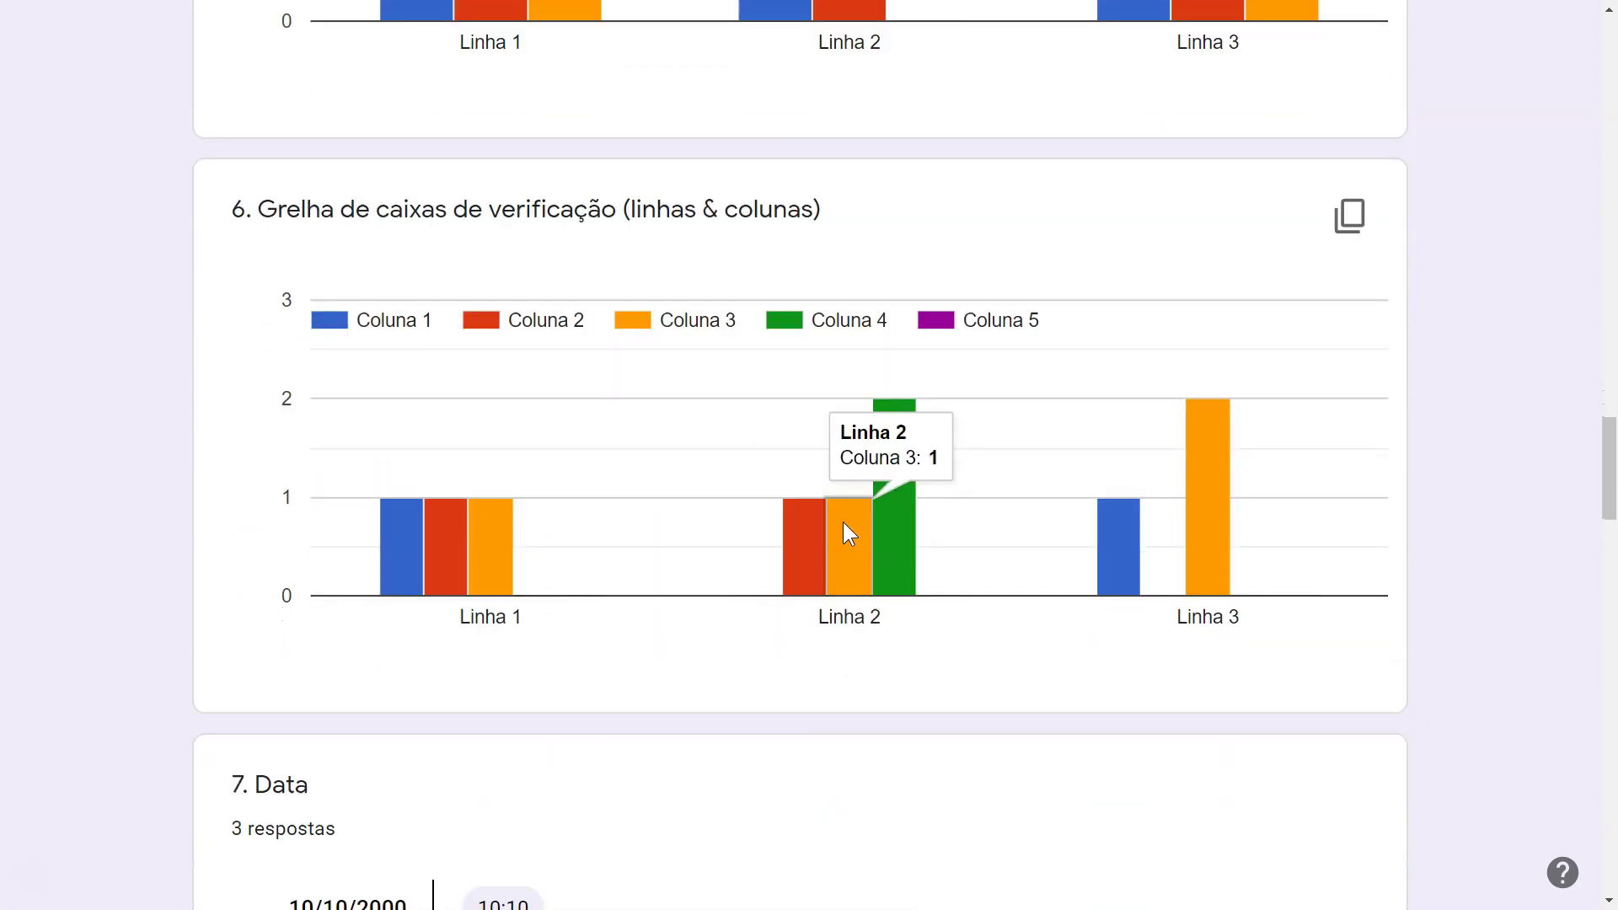
Review the summarised answers to questions 7 through 10.4.
{"action": "scroll", "coordinate": [843, 523], "scroll_direction": "down", "scroll_amount": 7}
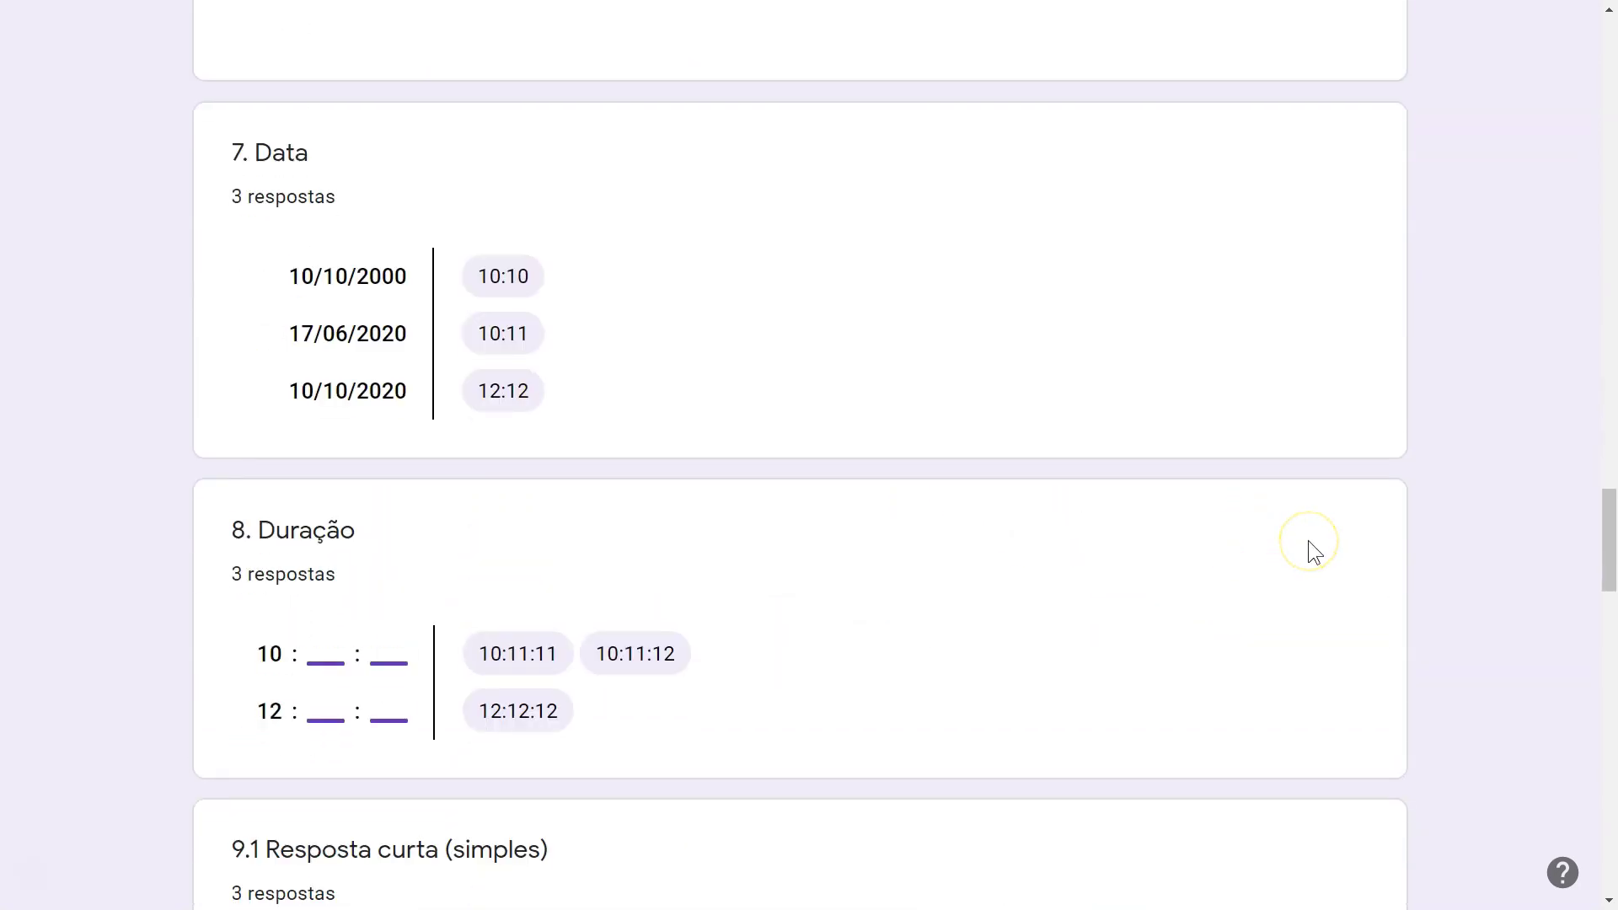
{"action": "scroll", "coordinate": [1309, 542], "scroll_direction": "down", "scroll_amount": 4}
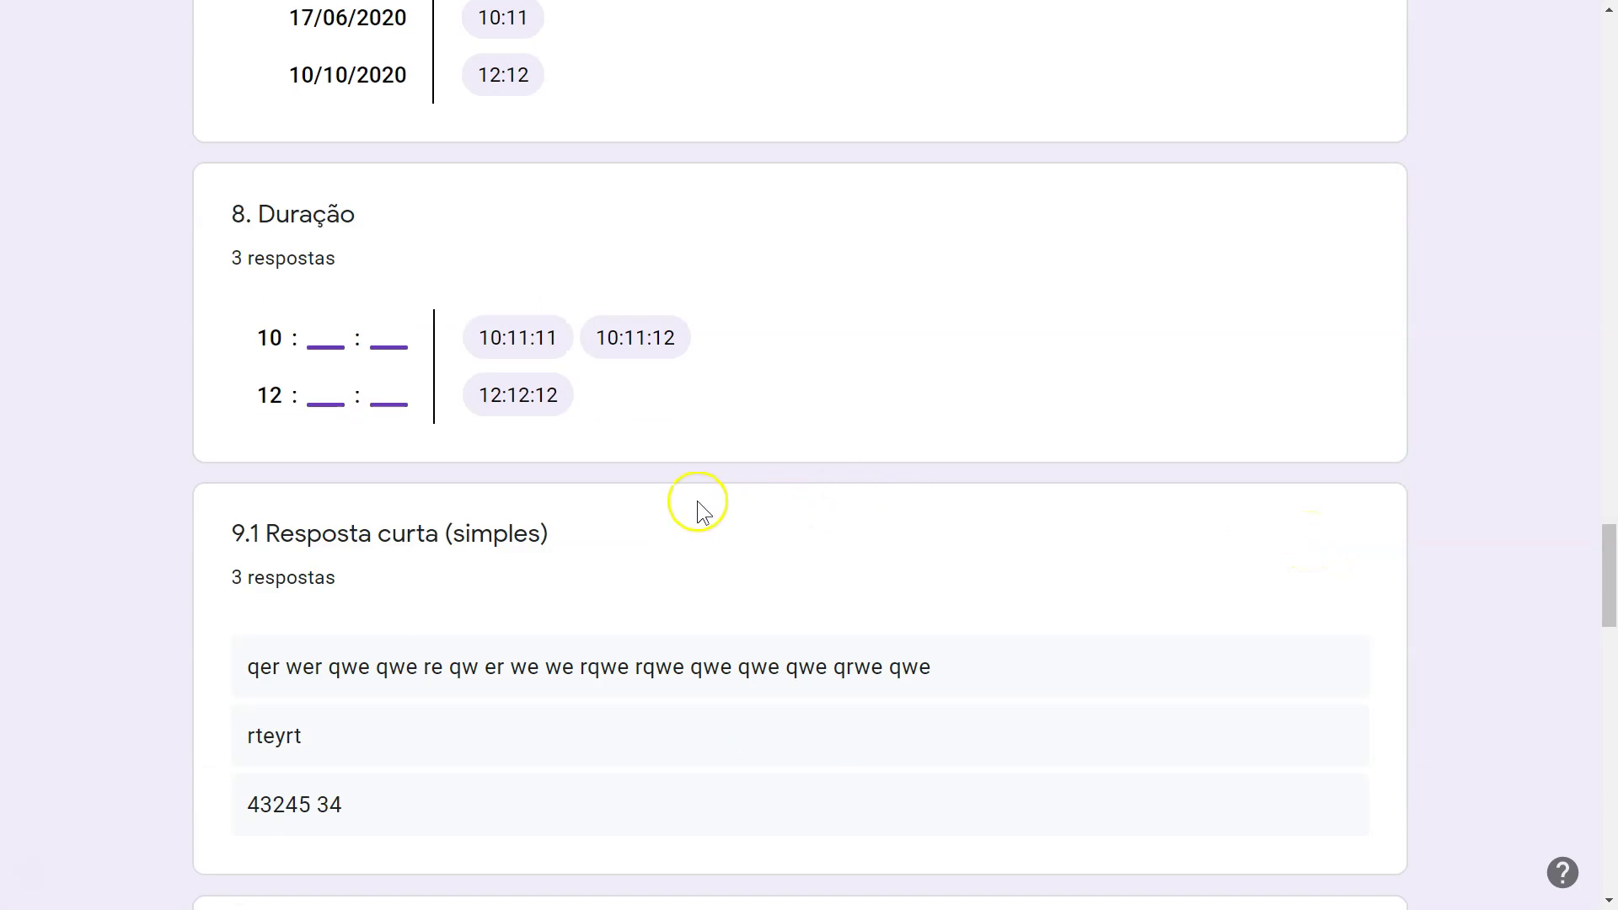
{"action": "scroll", "coordinate": [912, 478], "scroll_direction": "down", "scroll_amount": 4}
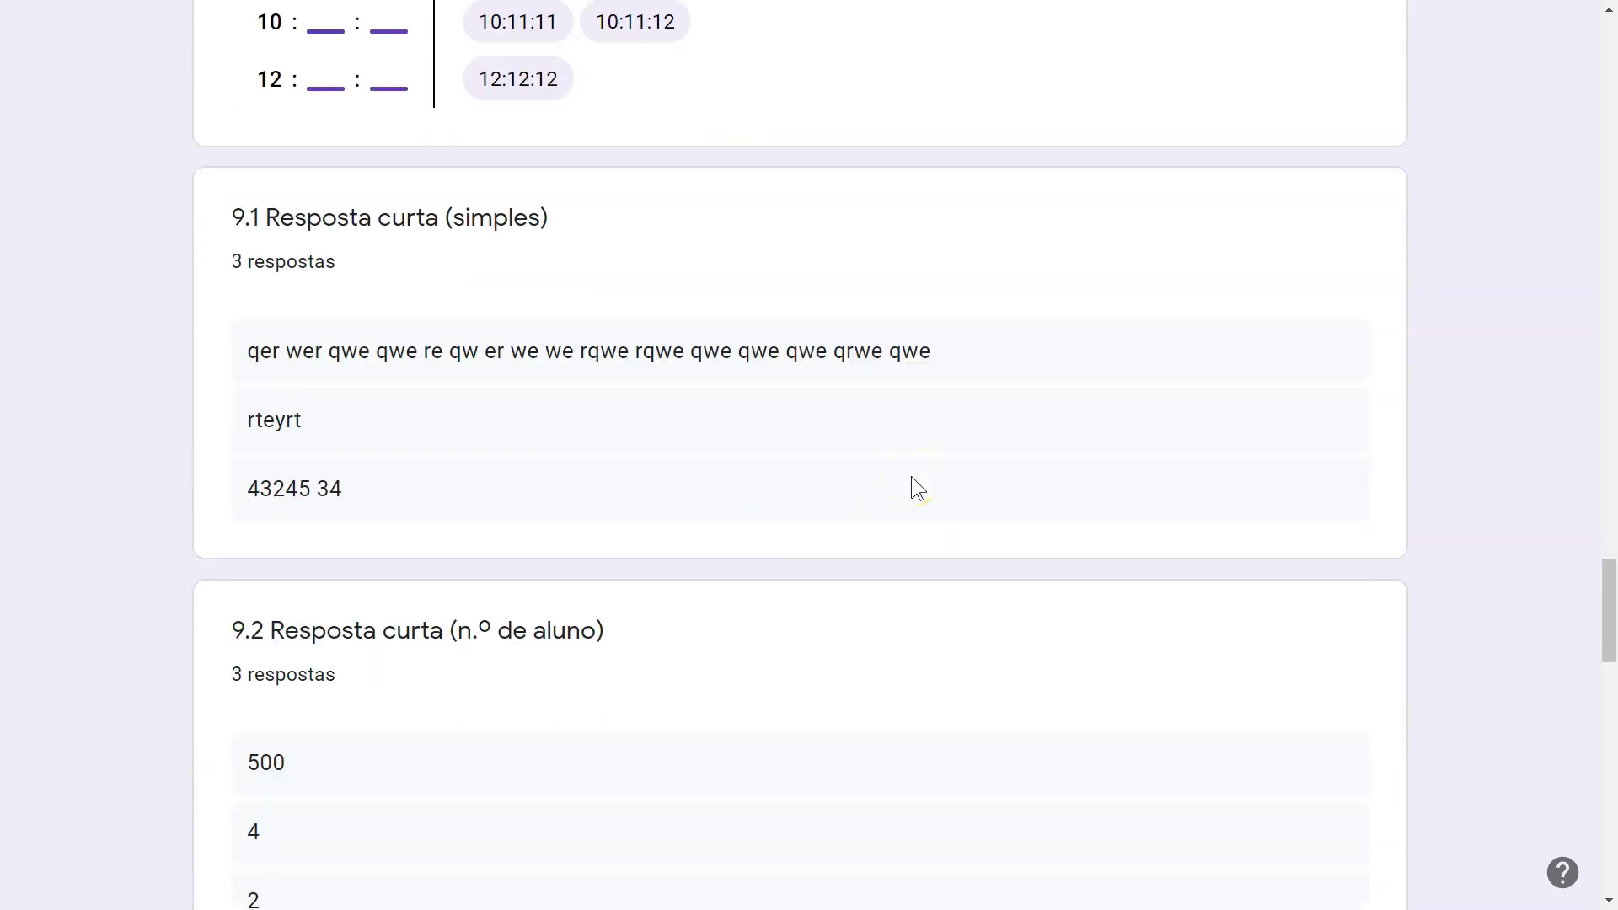
{"action": "scroll", "coordinate": [912, 477], "scroll_direction": "down", "scroll_amount": 4}
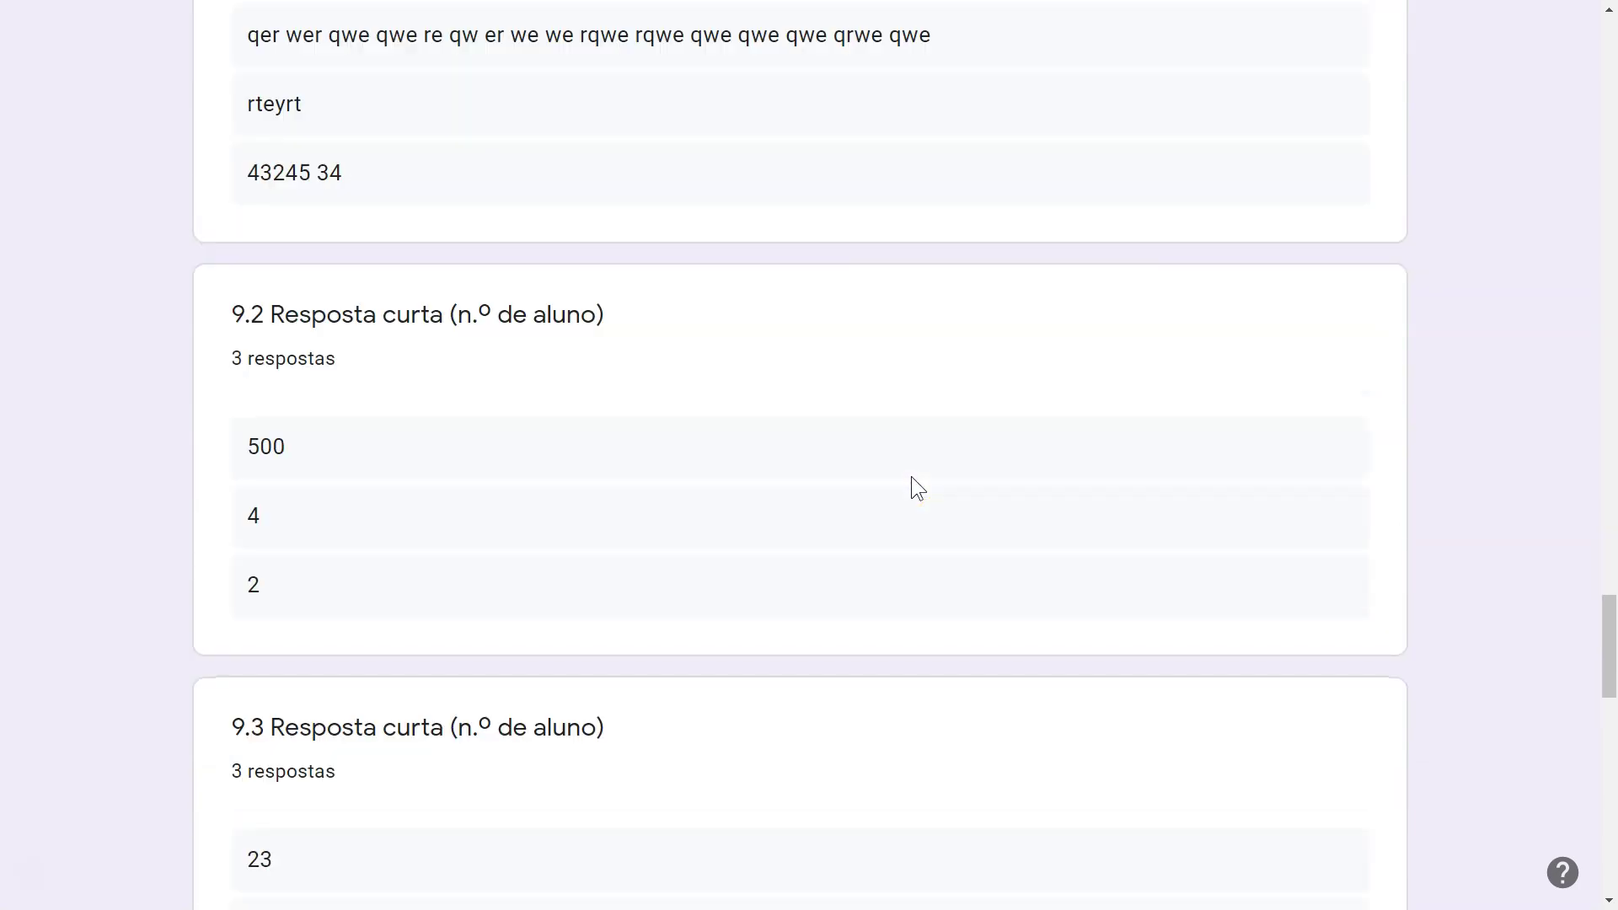
{"action": "scroll", "coordinate": [912, 477], "scroll_direction": "down", "scroll_amount": 5}
{"action": "scroll", "coordinate": [912, 477], "scroll_direction": "down", "scroll_amount": 6}
{"action": "scroll", "coordinate": [915, 517], "scroll_direction": "down", "scroll_amount": 5}
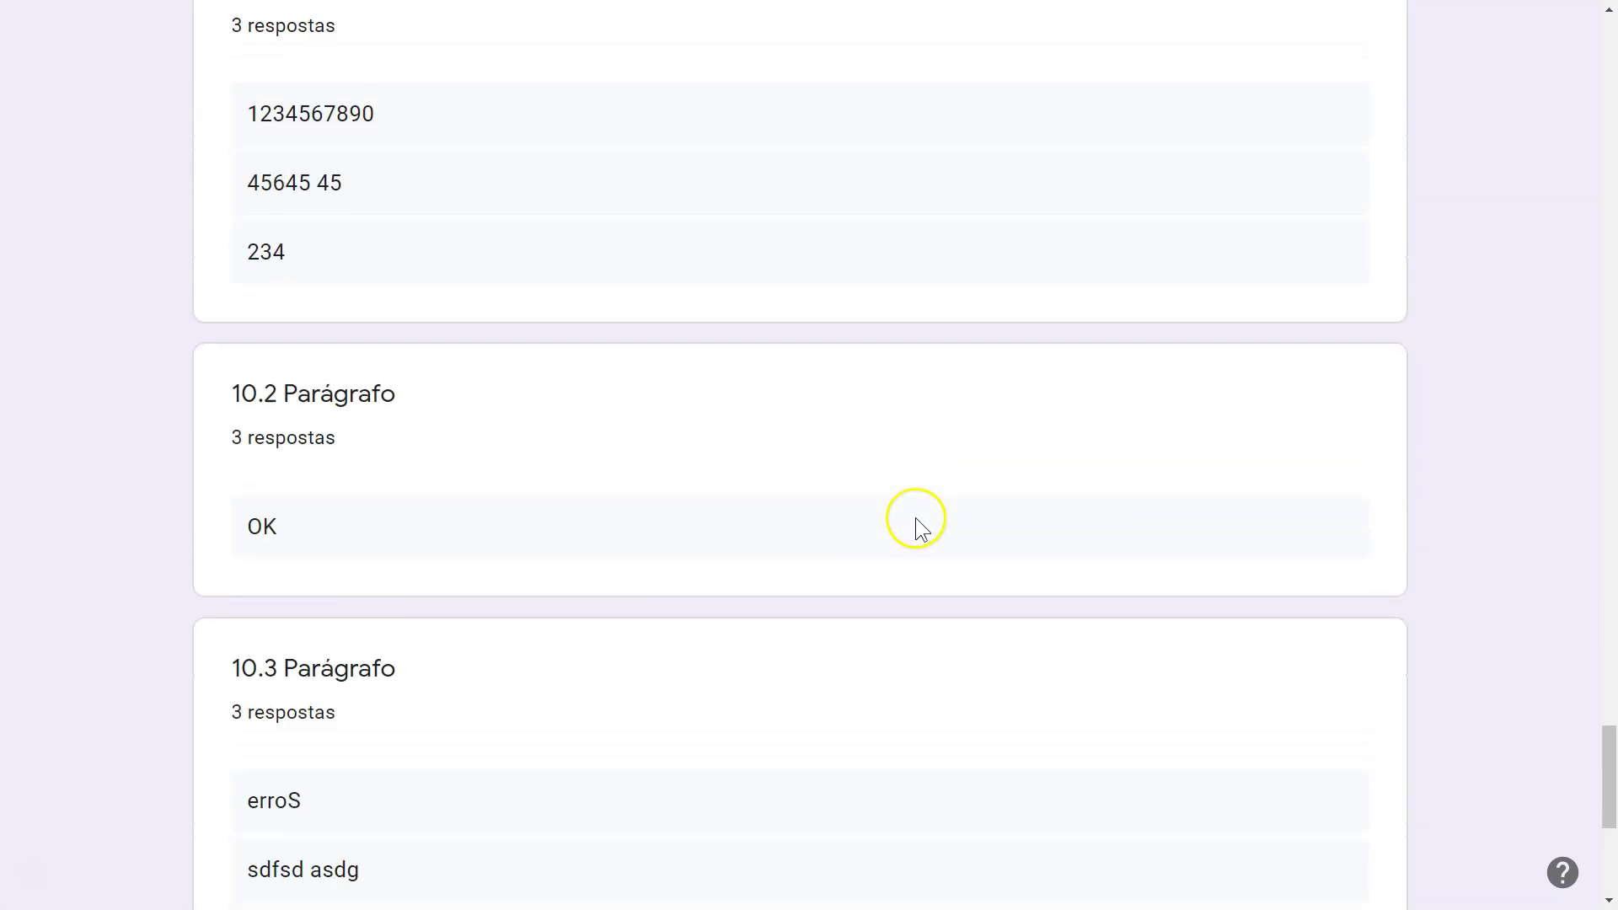
{"action": "scroll", "coordinate": [915, 518], "scroll_direction": "down", "scroll_amount": 3}
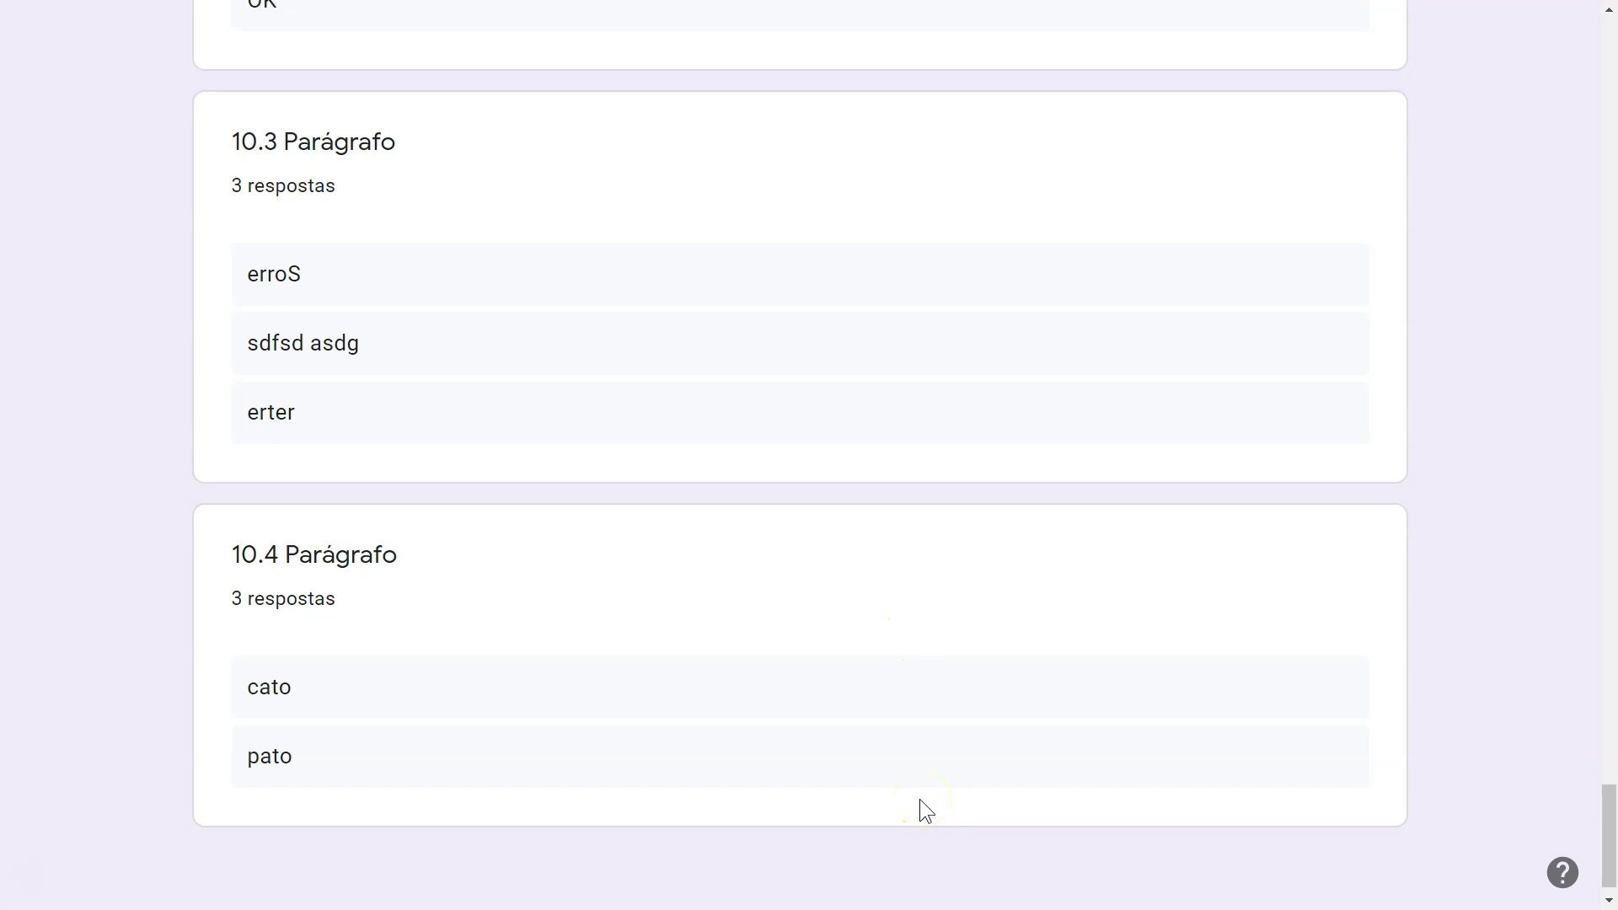
View the responses by question, looking at question 1 and the multiple-choice grid of question 5.
{"action": "key", "text": "Home"}
{"action": "left_click", "coordinate": [824, 434]}
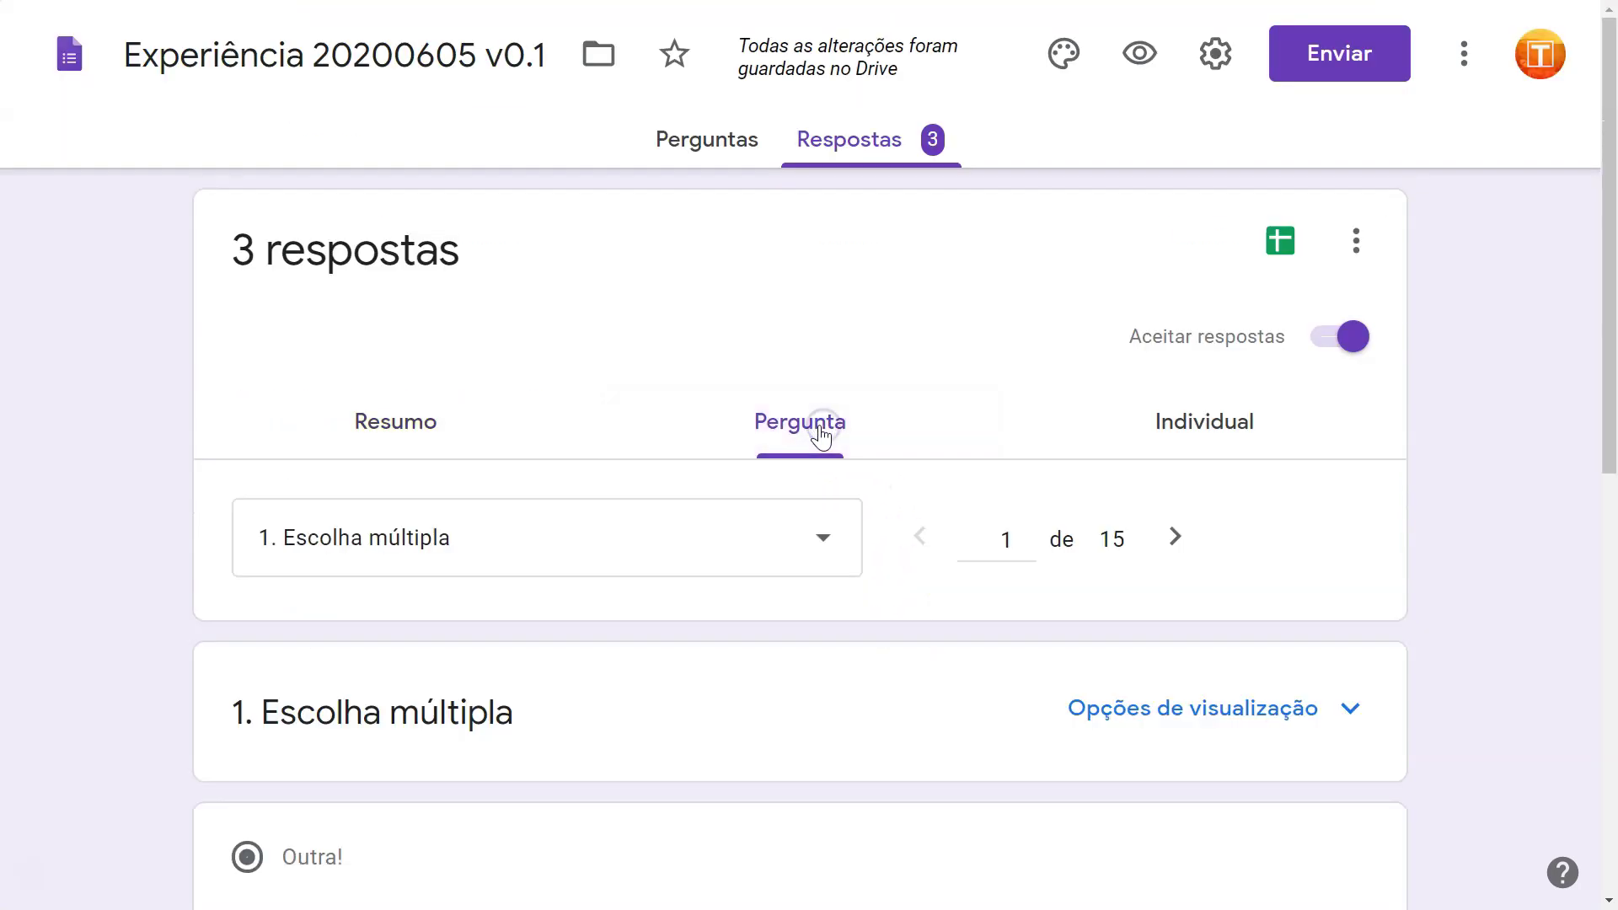
{"action": "scroll", "coordinate": [822, 431], "scroll_direction": "down", "scroll_amount": 8}
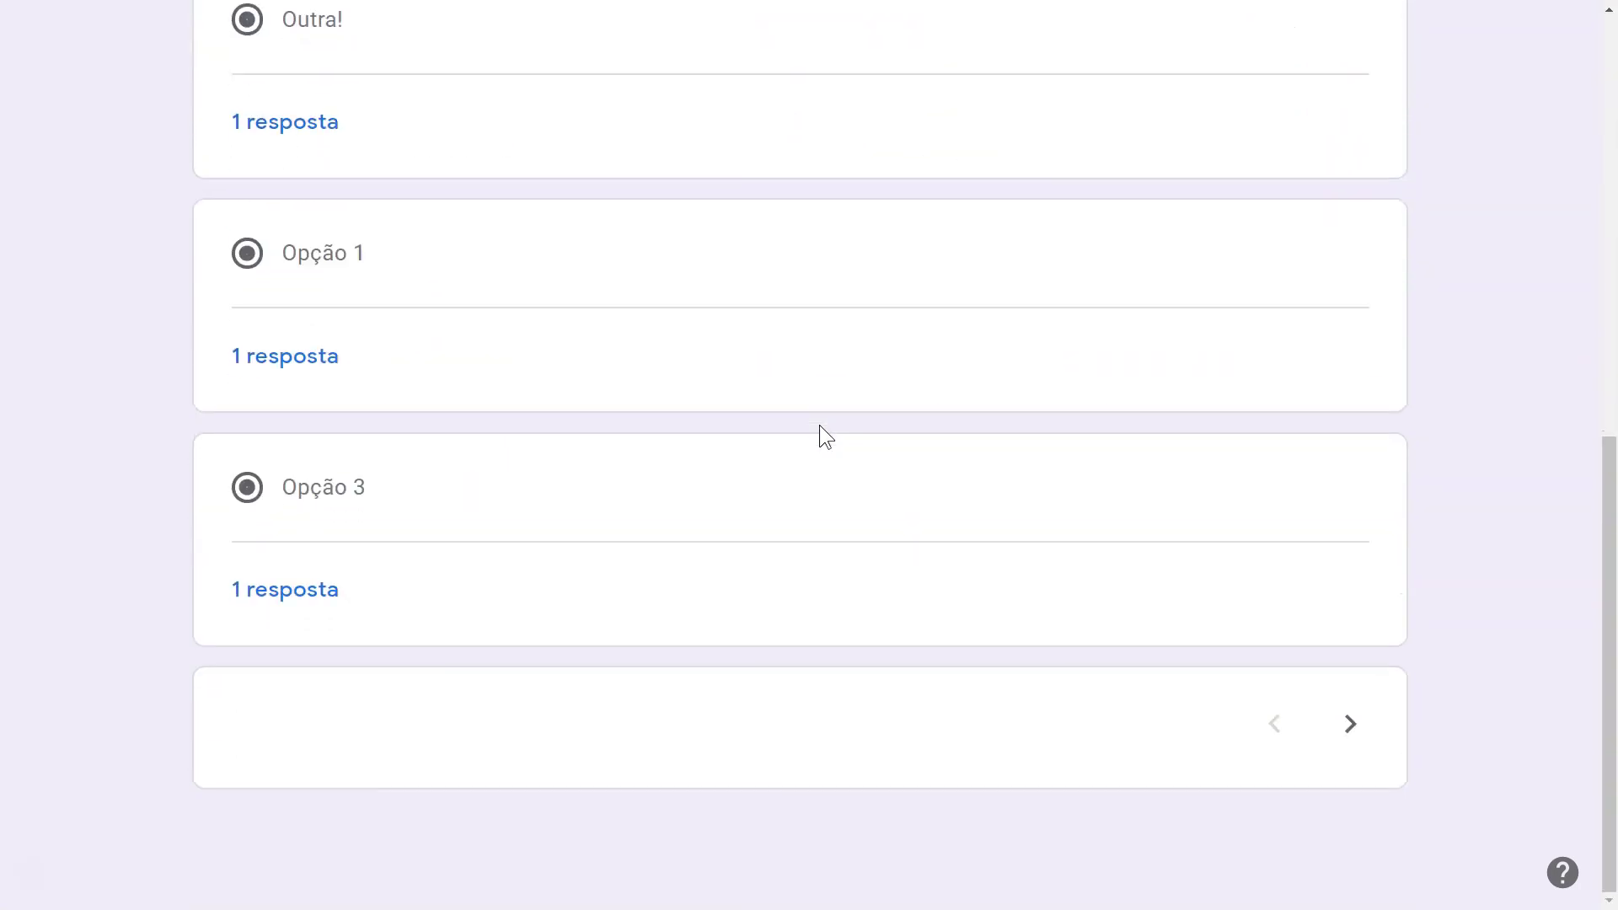
{"action": "scroll", "coordinate": [814, 413], "scroll_direction": "up", "scroll_amount": 7}
{"action": "left_click", "coordinate": [800, 342]}
{"action": "left_click", "coordinate": [711, 398]}
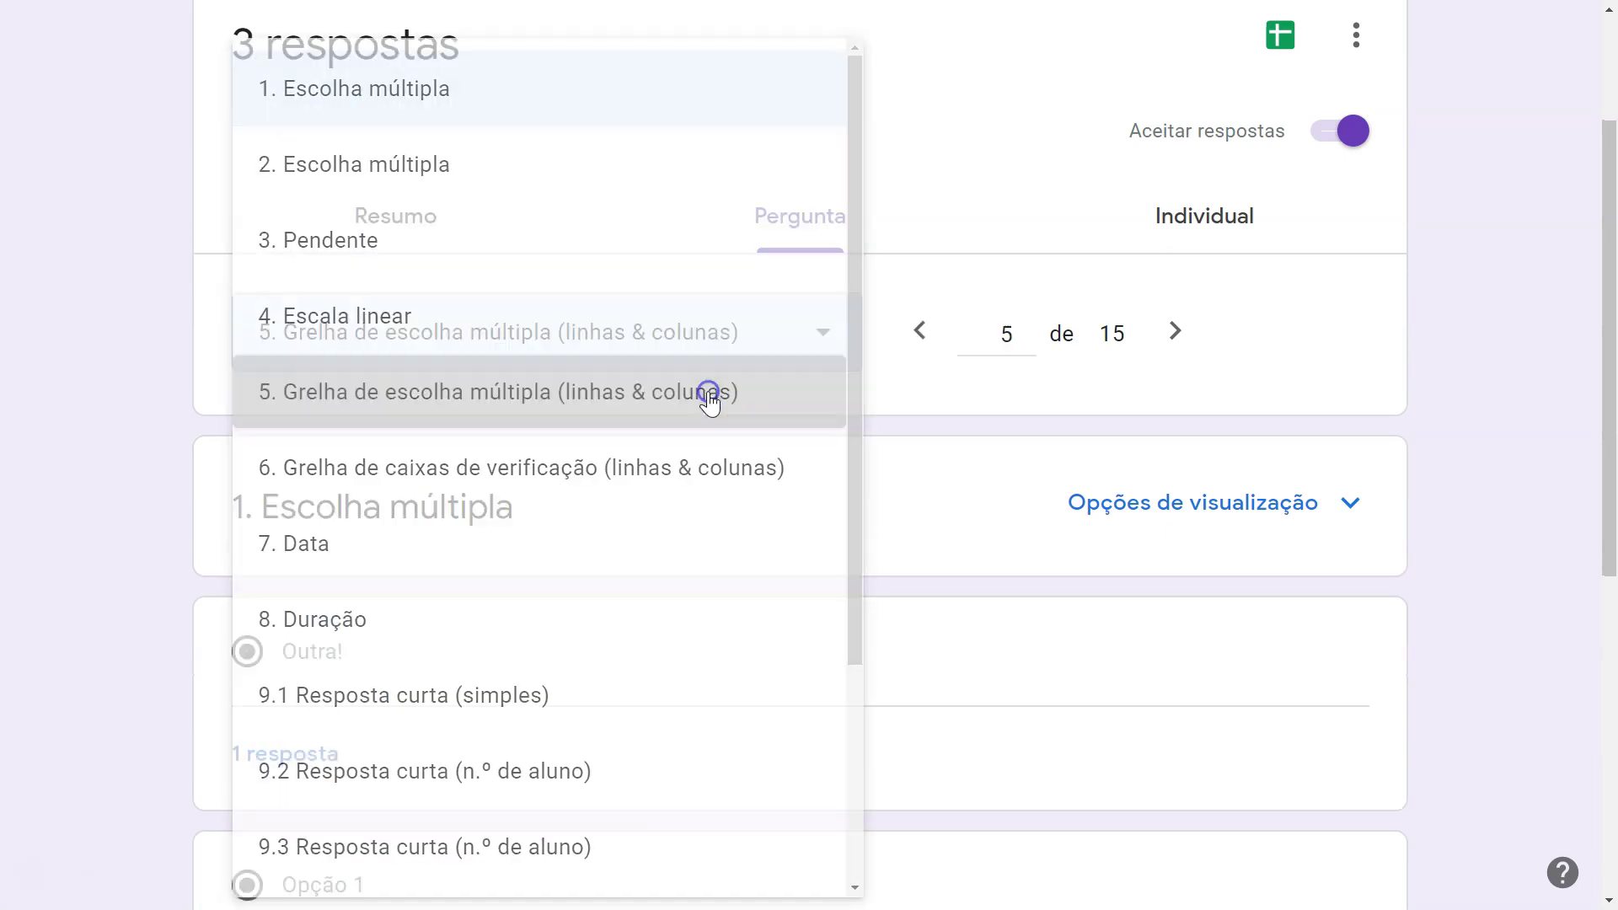
{"action": "scroll", "coordinate": [712, 397], "scroll_direction": "down", "scroll_amount": 8}
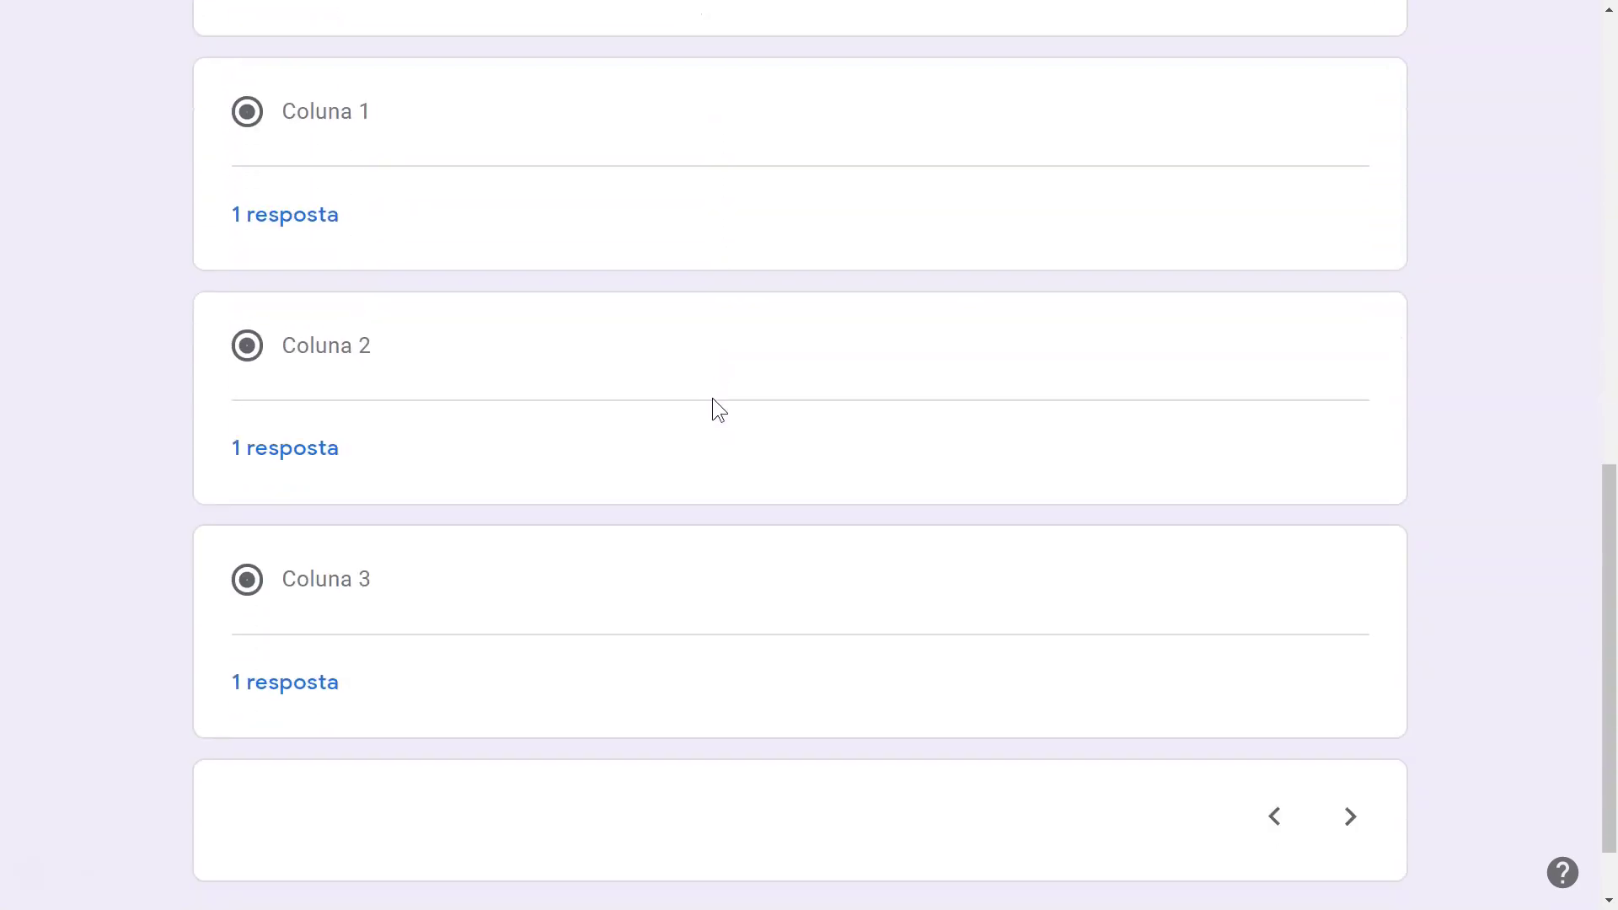
View the responses individually and look through the first respondent's answers to questions 1 and 2.
{"action": "scroll", "coordinate": [711, 398], "scroll_direction": "up", "scroll_amount": 9}
{"action": "left_click", "coordinate": [1151, 348]}
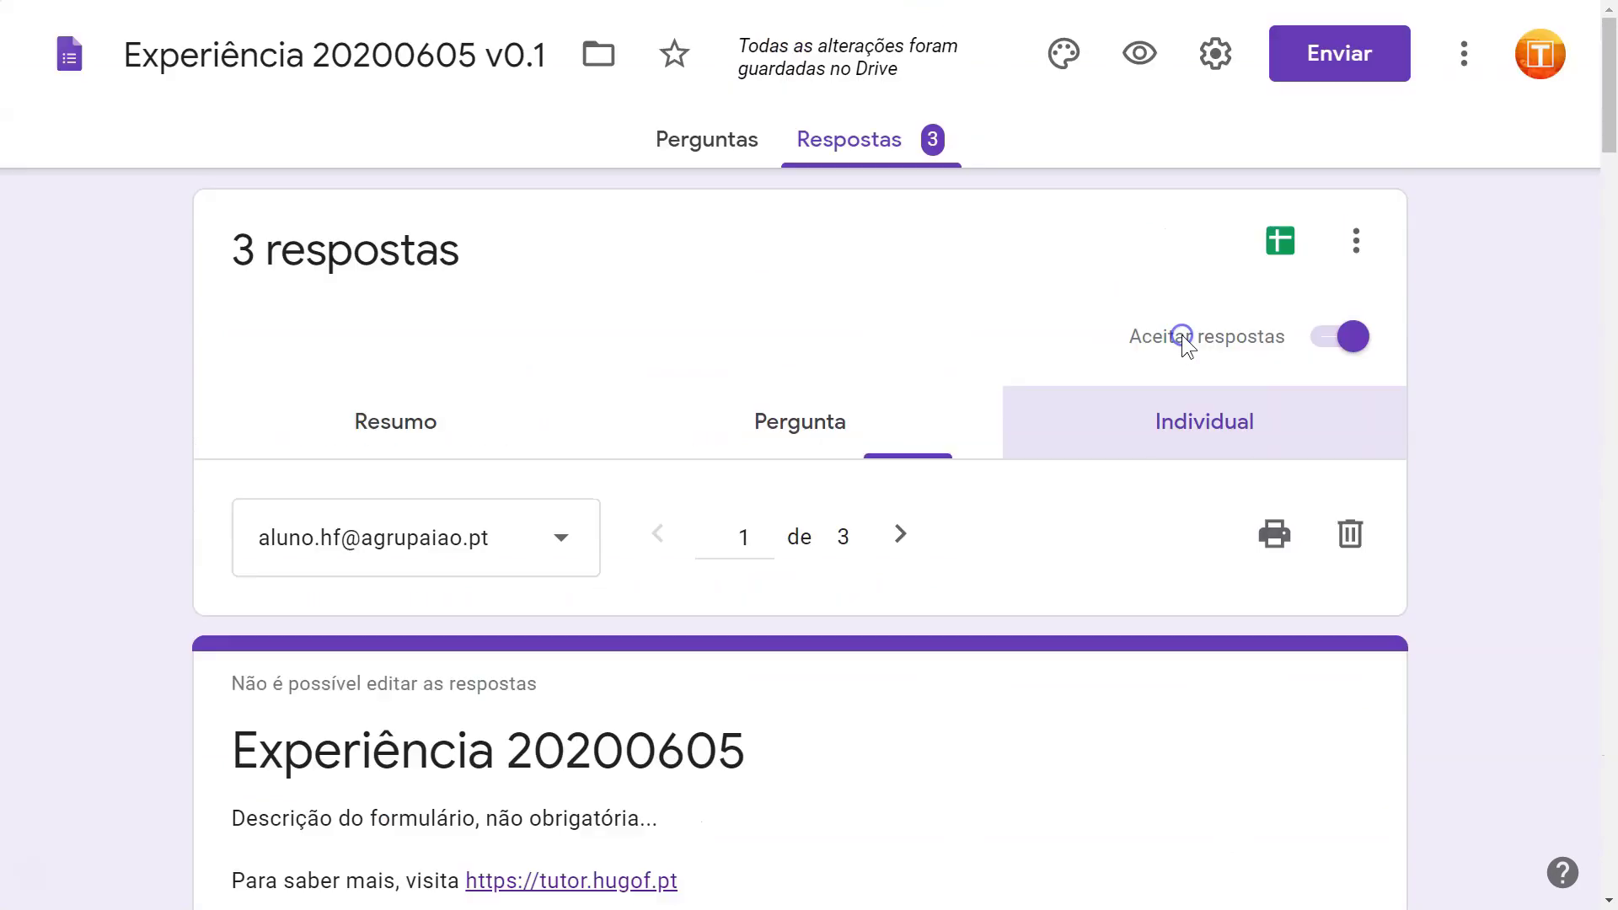
{"action": "scroll", "coordinate": [1509, 386], "scroll_direction": "down", "scroll_amount": 1}
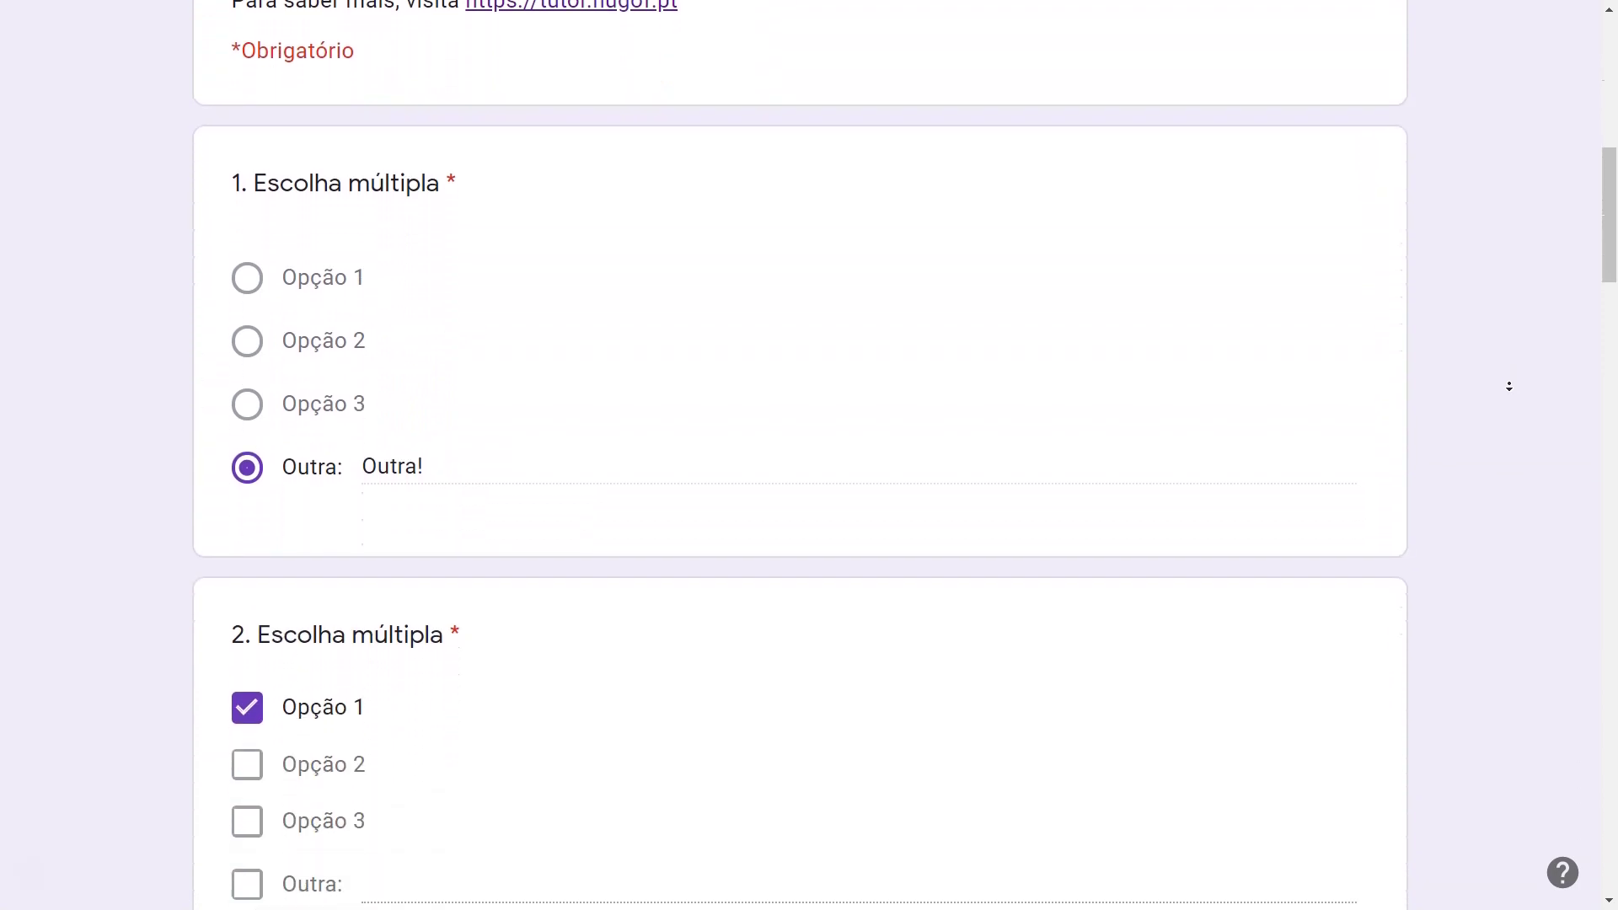
{"action": "middle_click", "coordinate": [1510, 388]}
{"action": "scroll", "coordinate": [1510, 389], "scroll_direction": "up", "scroll_amount": 3}
{"action": "scroll", "coordinate": [1510, 389], "scroll_direction": "up", "scroll_amount": 10}
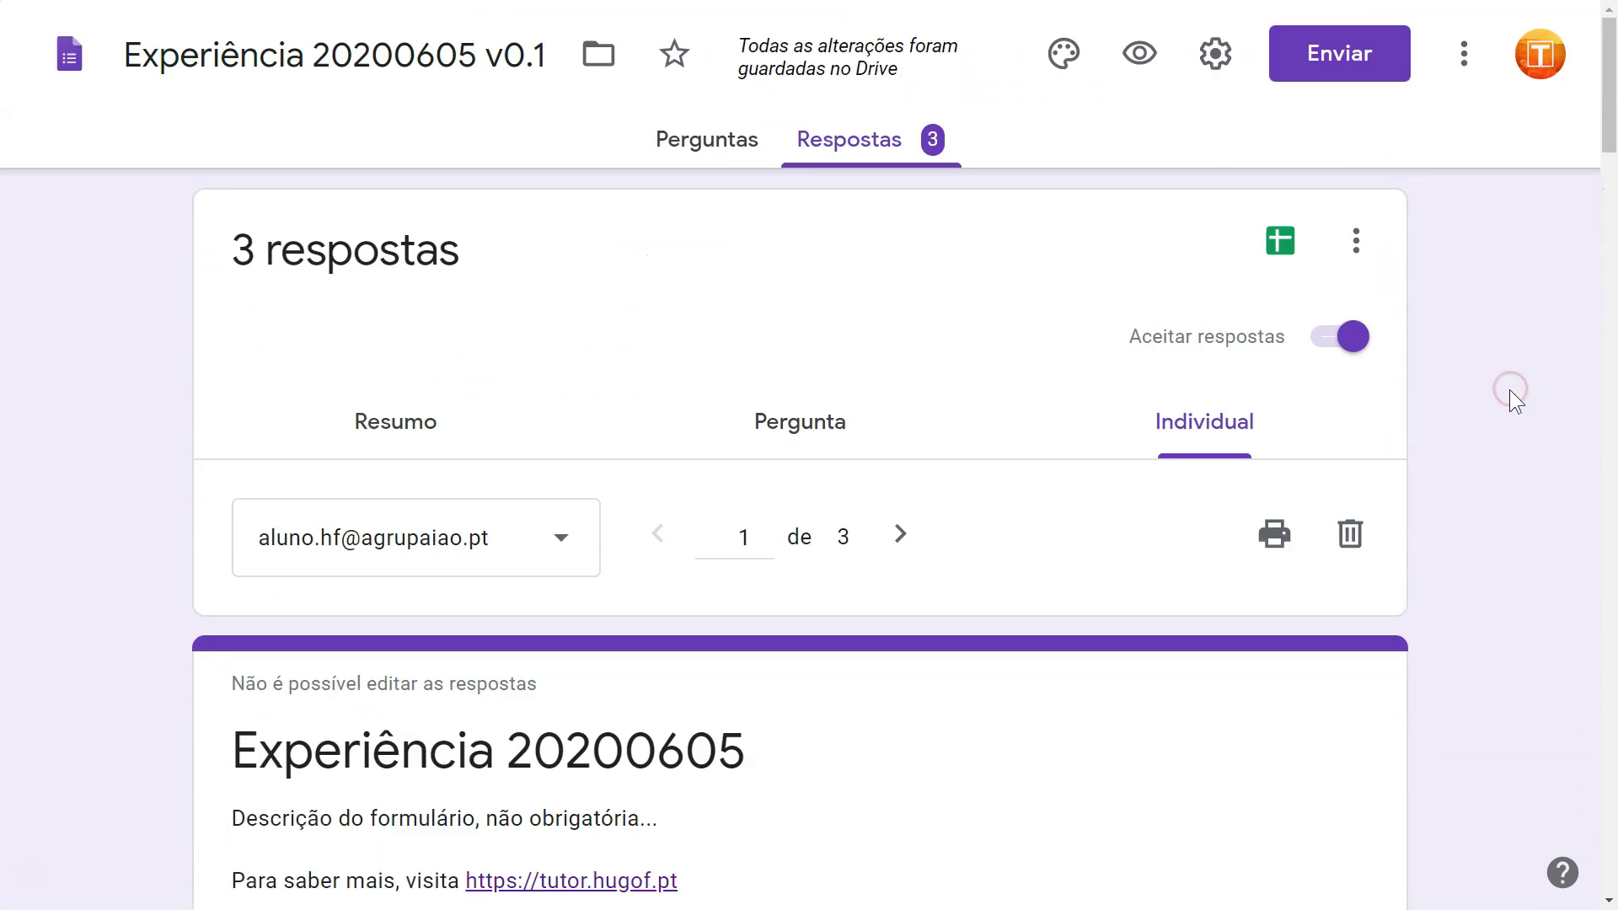
Open the form's responses as a Google Sheets spreadsheet and look across its response columns.
{"action": "left_click", "coordinate": [1281, 243]}
{"action": "left_click", "coordinate": [1551, 46]}
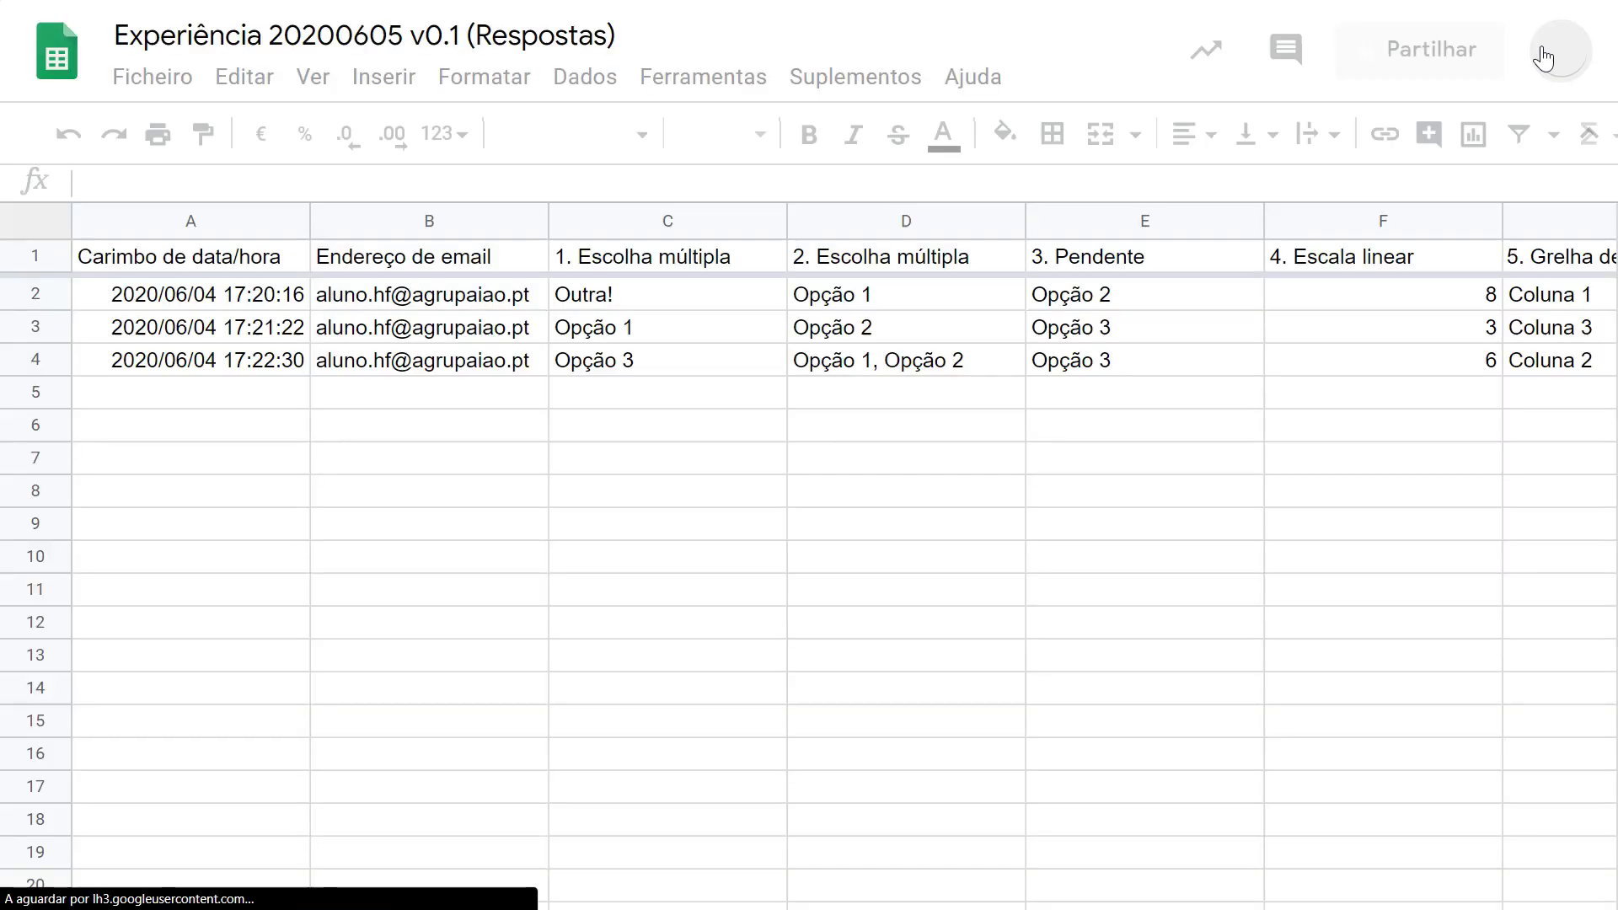
{"action": "left_click_drag", "start_coordinate": [418, 839], "coordinate": [296, 838]}
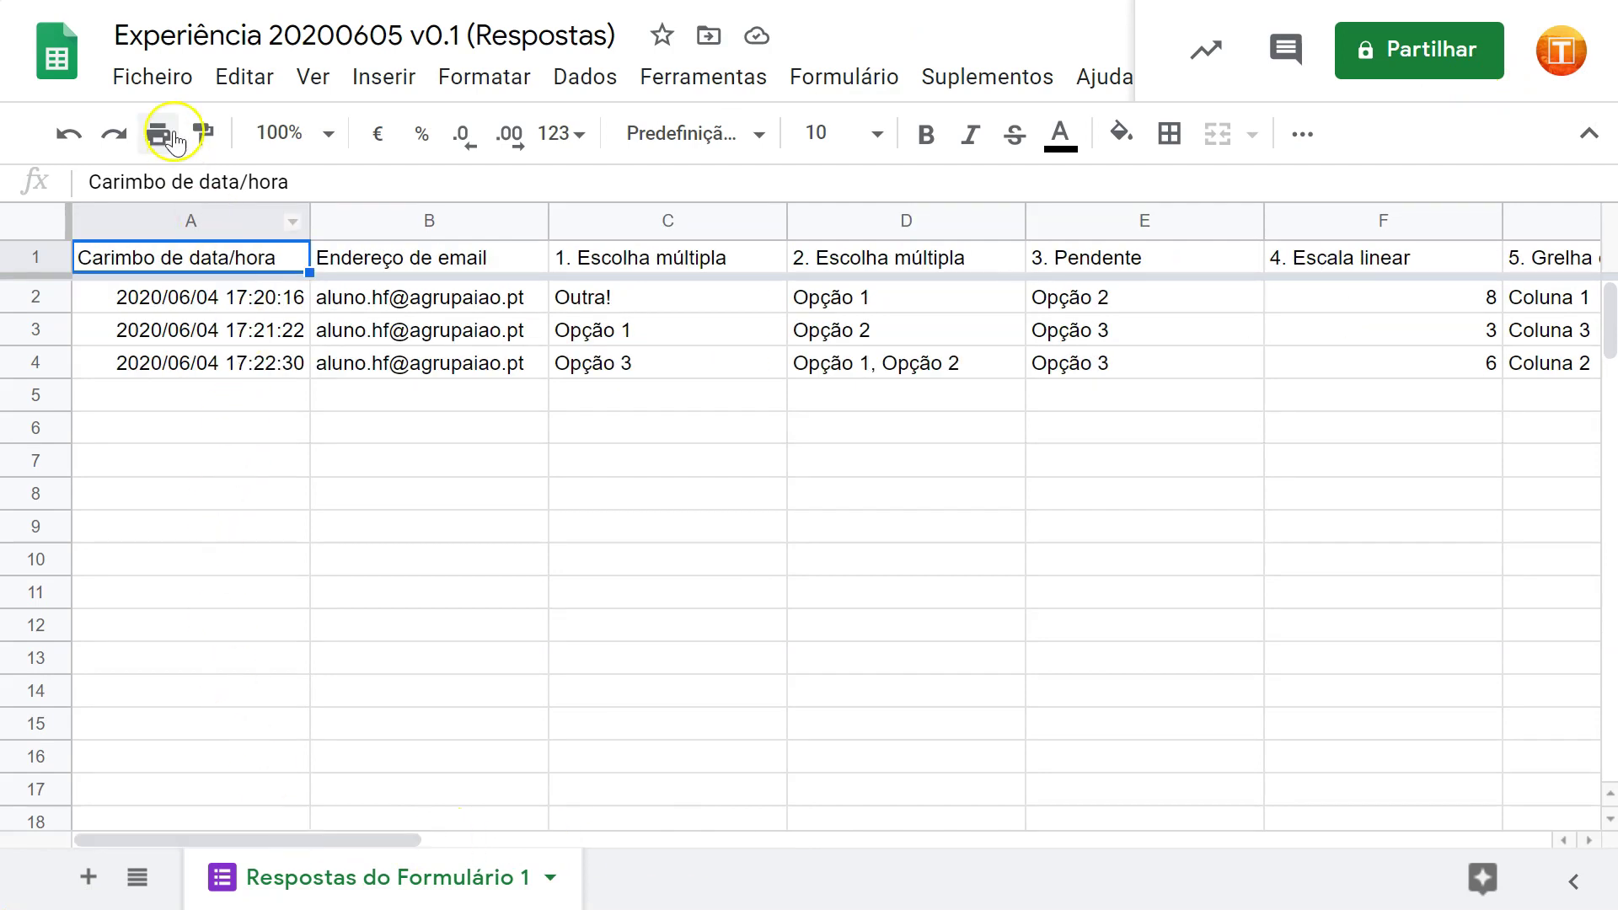
Examine the file formats offered for downloading the responses spreadsheet, without downloading it.
{"action": "left_click", "coordinate": [160, 84]}
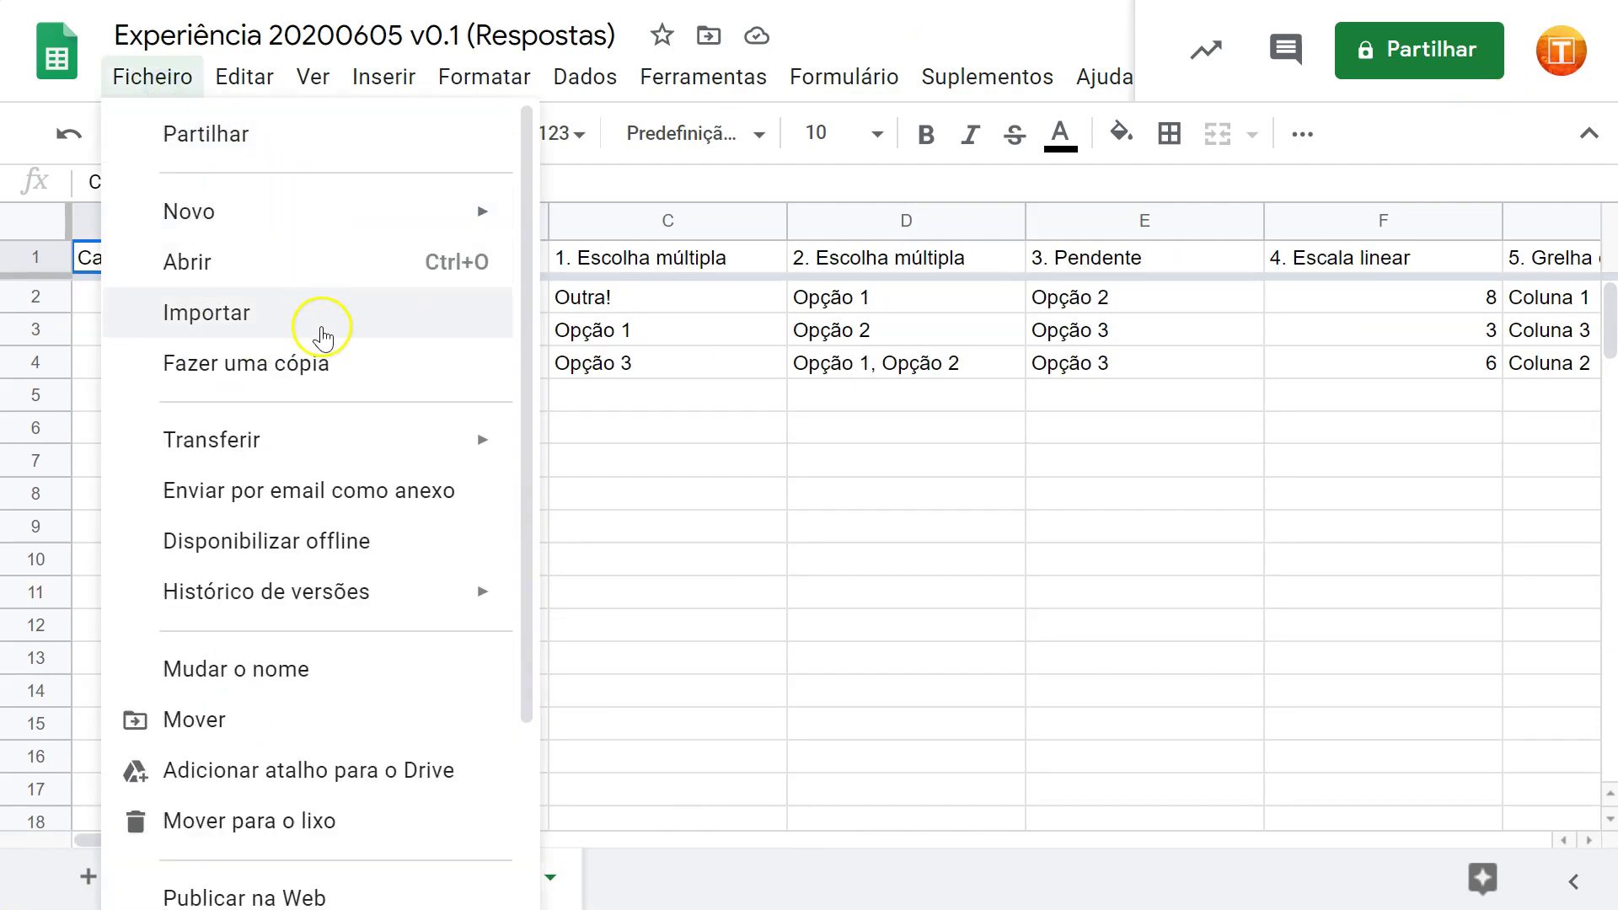
{"action": "mouse_move", "coordinate": [337, 440]}
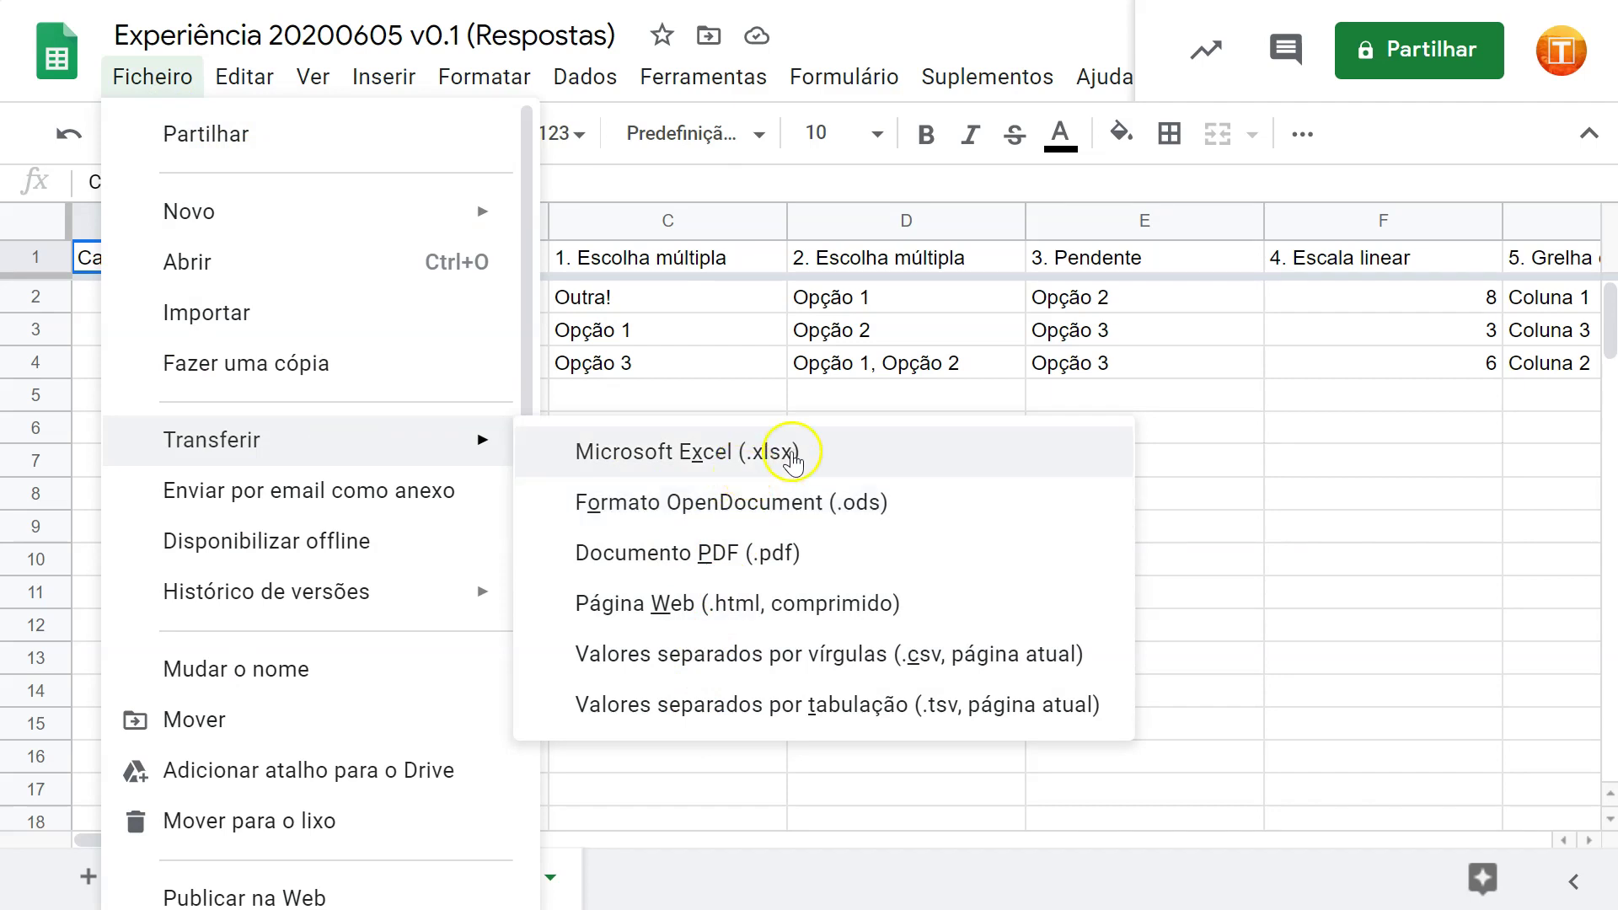
{"action": "left_click", "coordinate": [1288, 435]}
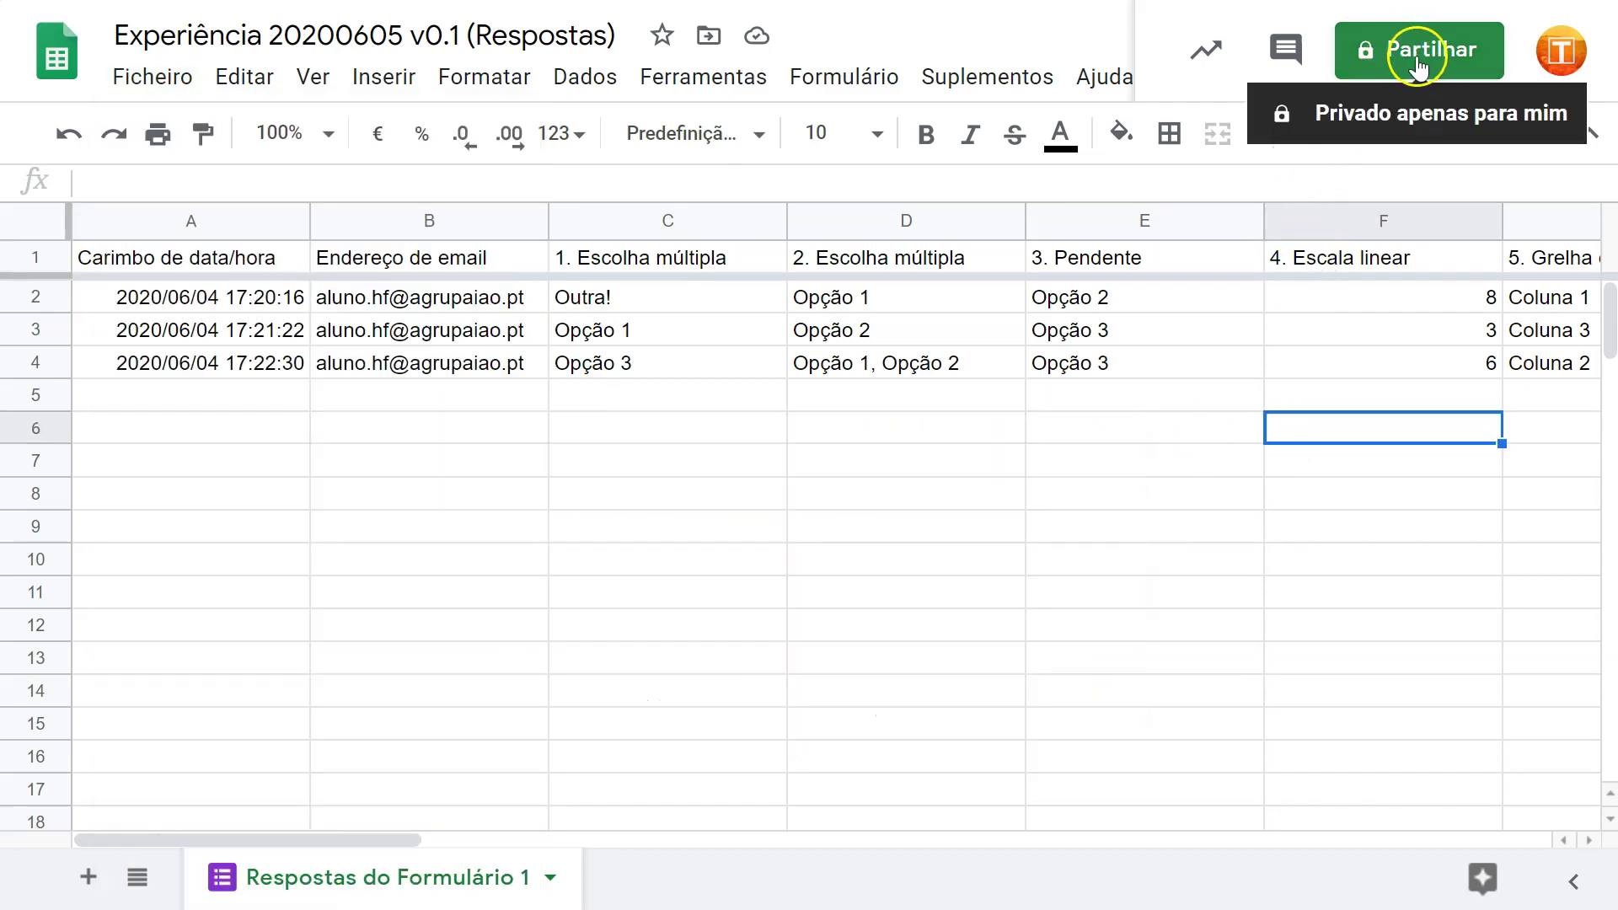